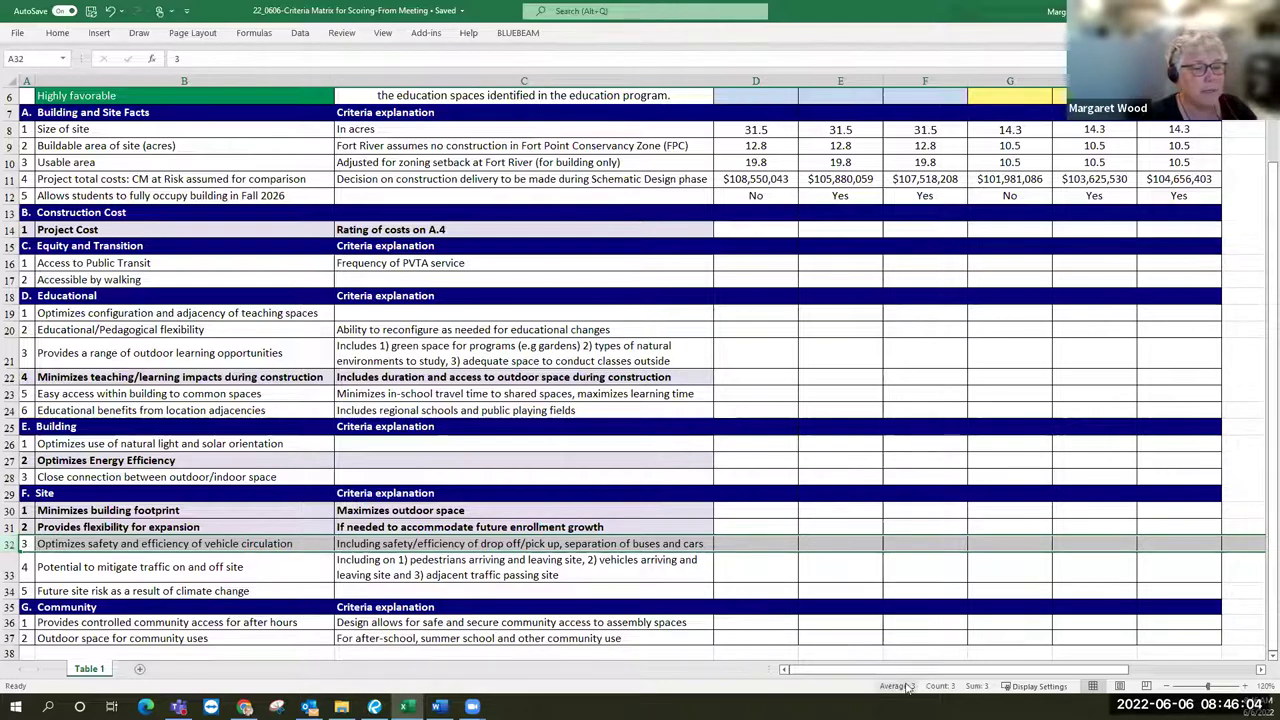
Copy the full explanation text of the "Potential to mitigate traffic on and off site" criterion in cell C33.
{"action": "left_click", "coordinate": [1248, 687]}
{"action": "left_click", "coordinate": [1248, 687]}
{"action": "left_click", "coordinate": [1248, 687]}
{"action": "left_click", "coordinate": [1248, 687]}
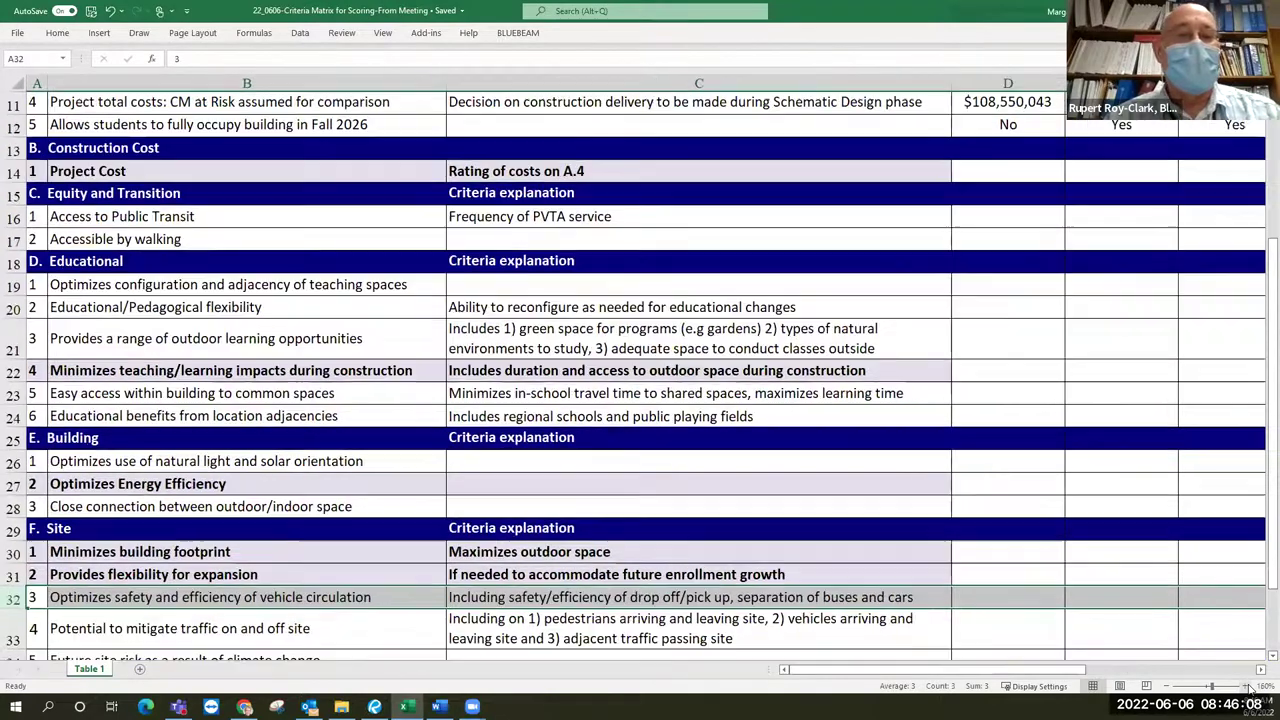
{"action": "scroll", "coordinate": [1262, 588], "scroll_direction": "down", "scroll_amount": 2}
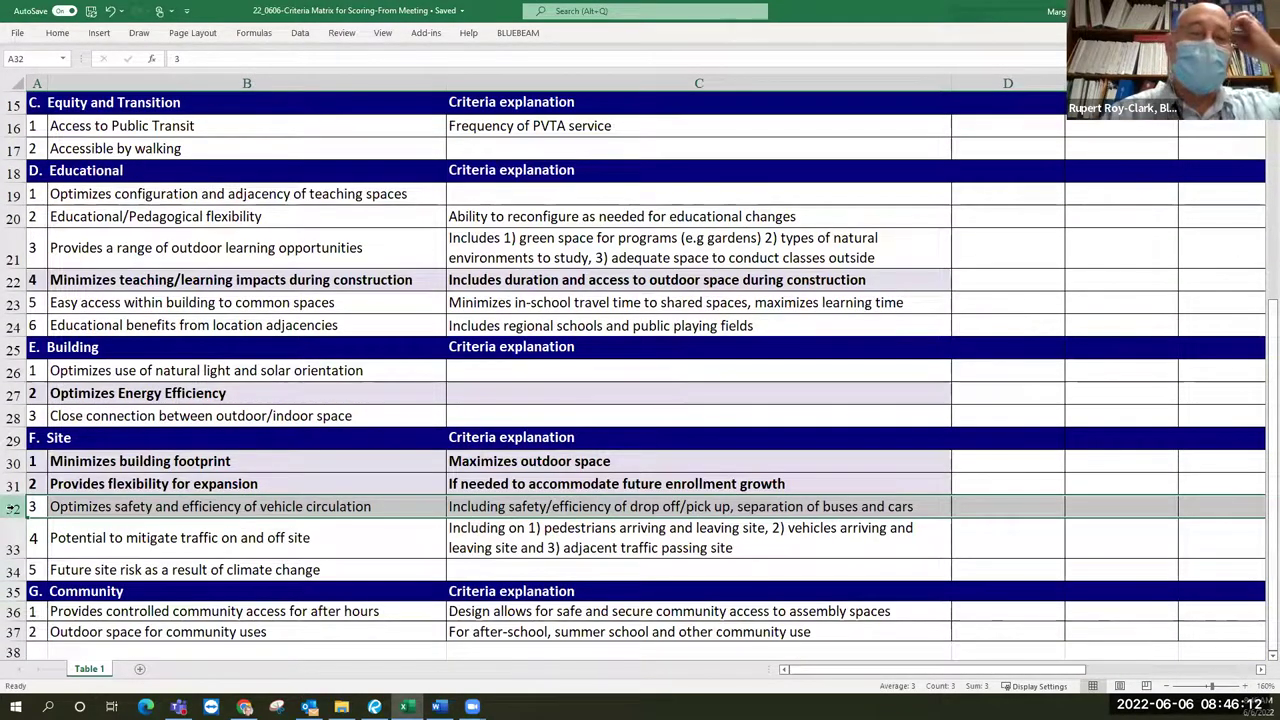
{"action": "left_click", "coordinate": [505, 508]}
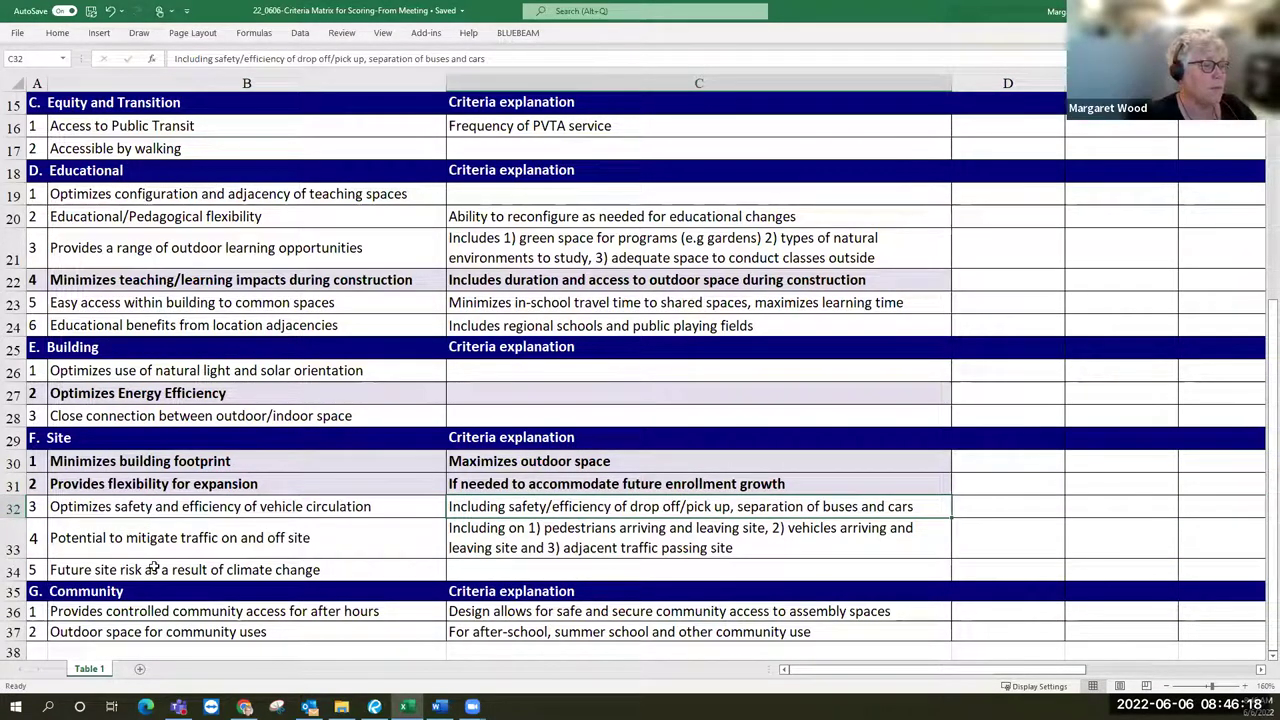
{"action": "left_click", "coordinate": [525, 537]}
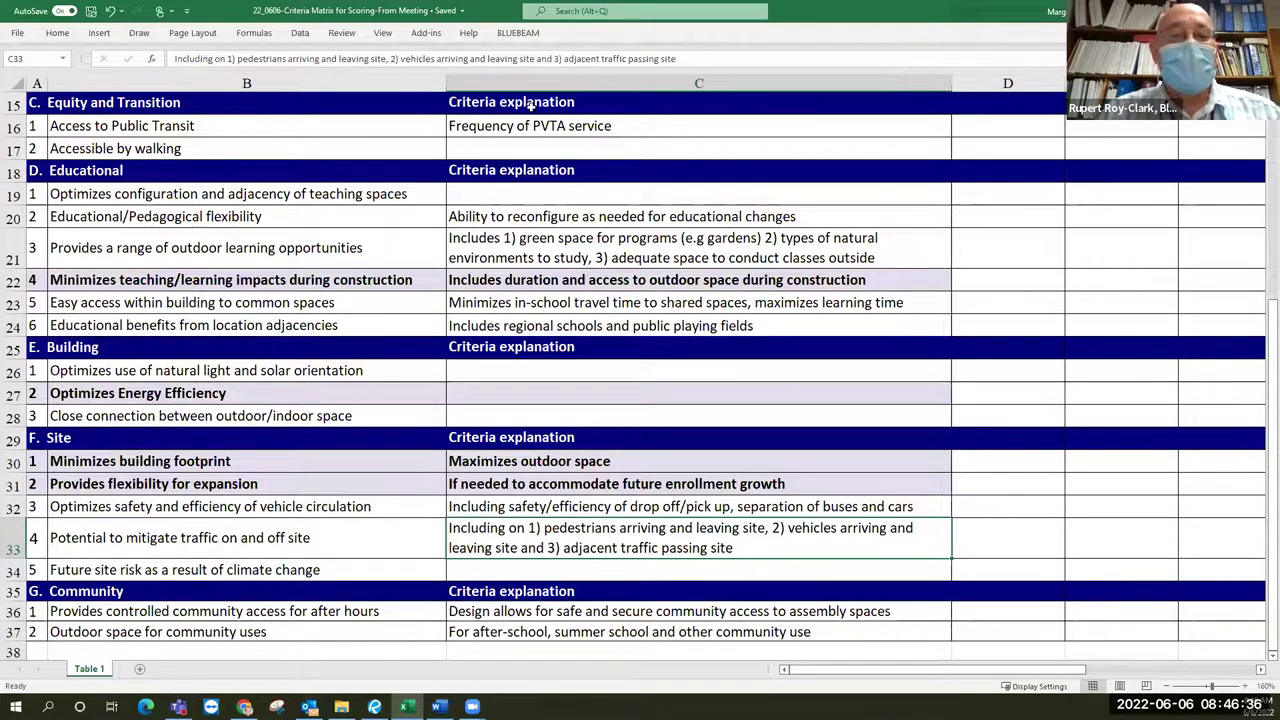
{"action": "key", "text": "F2"}
{"action": "key", "text": "ctrl+a"}
{"action": "key", "text": "ctrl+c"}
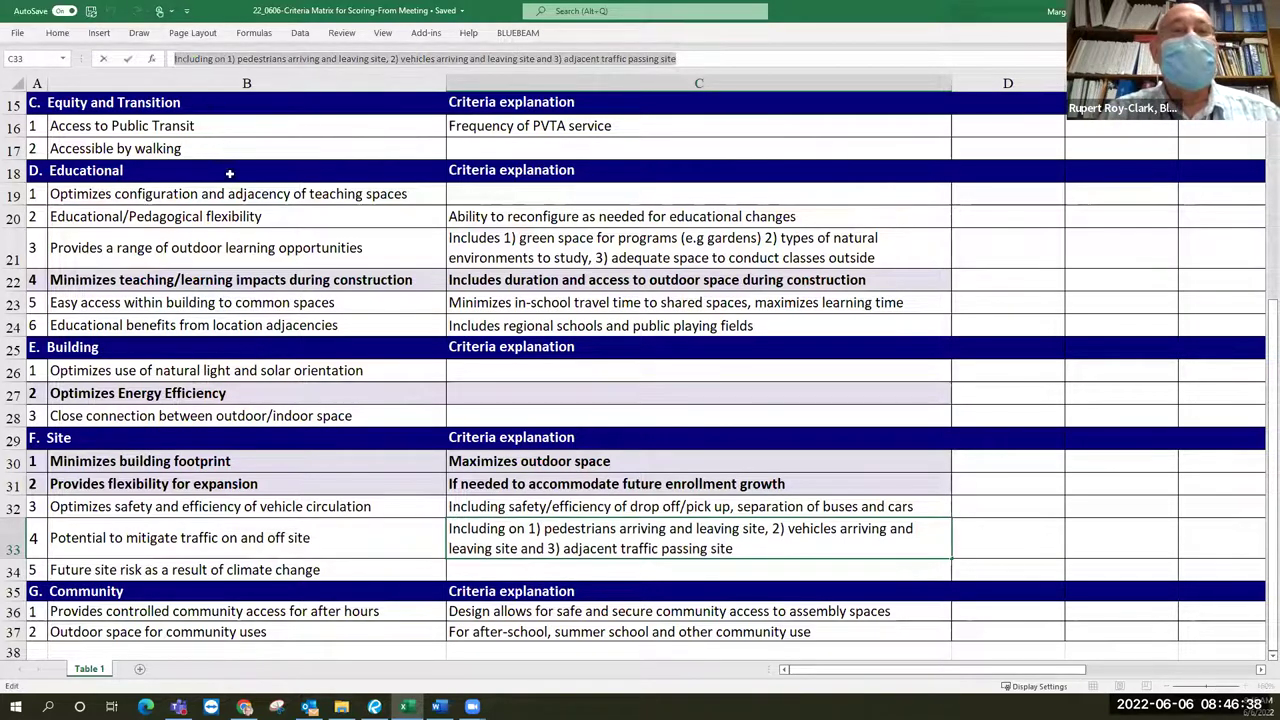
Append a period and the copied traffic explanation to the end of the vehicle circulation explanation in C32.
{"action": "left_click", "coordinate": [522, 507]}
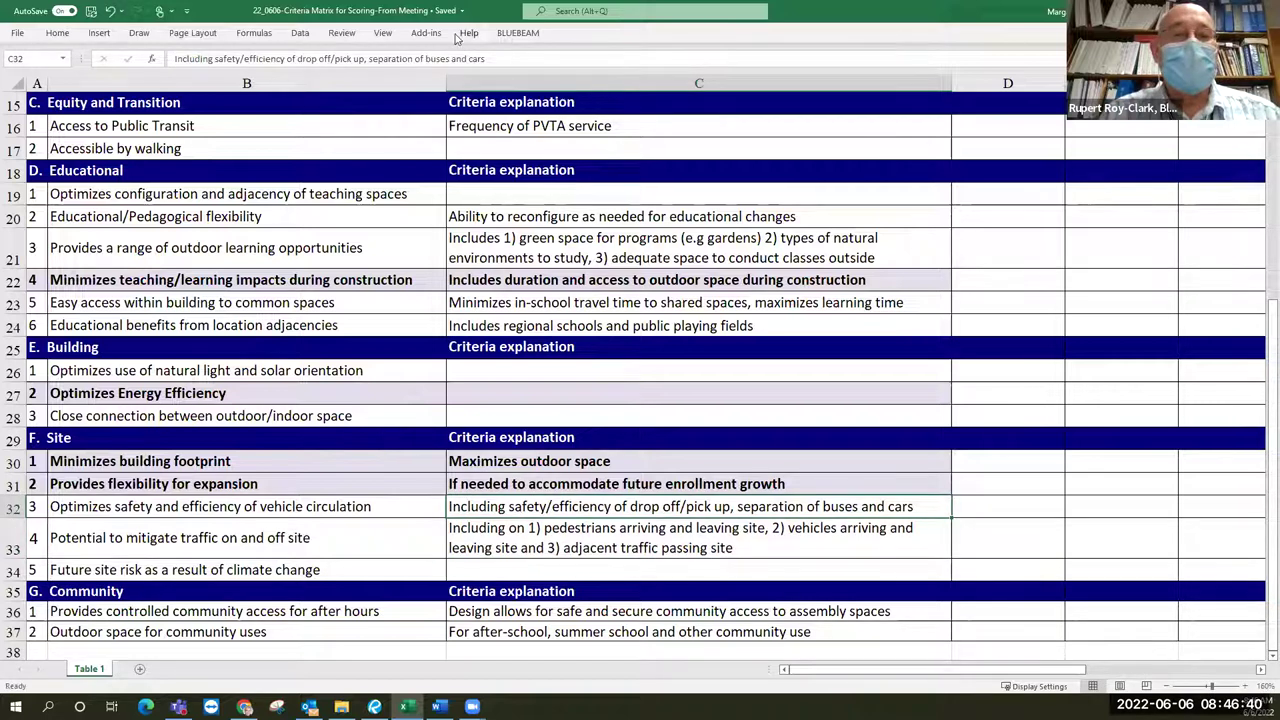
{"action": "left_click", "coordinate": [511, 61]}
{"action": "type", "text": "."}
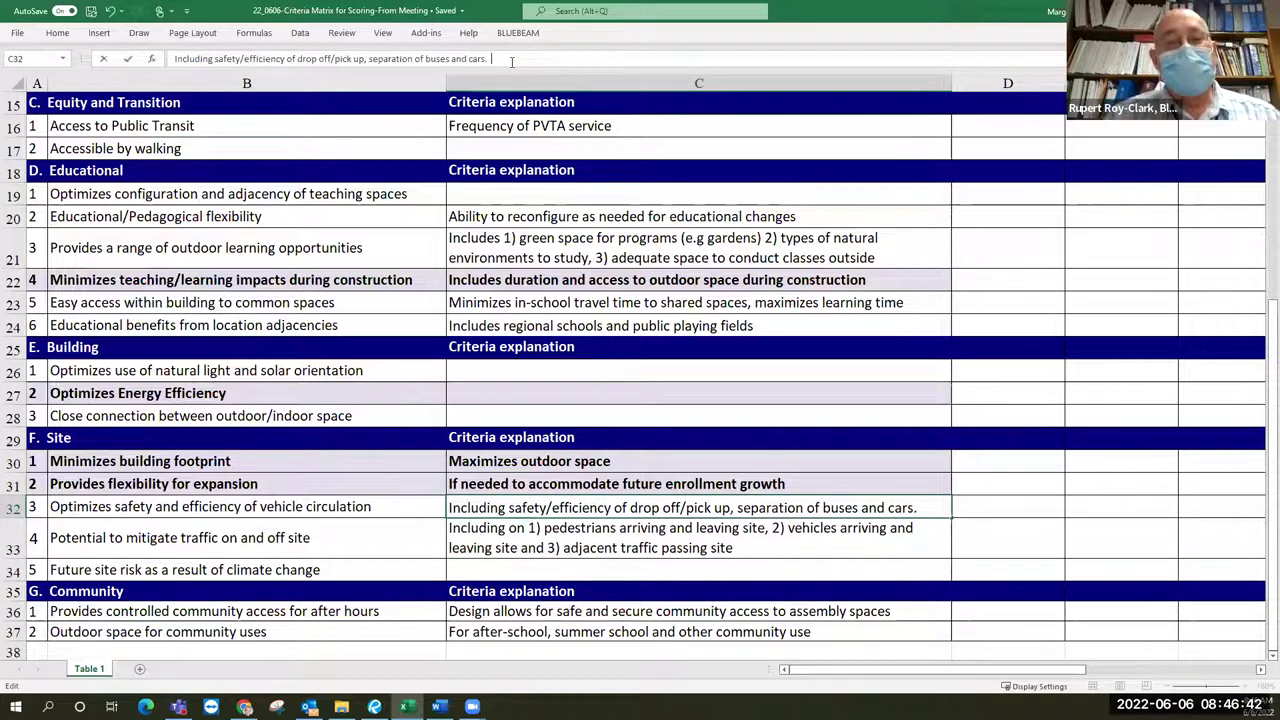
{"action": "key", "text": "ctrl+v"}
{"action": "key", "text": "Return"}
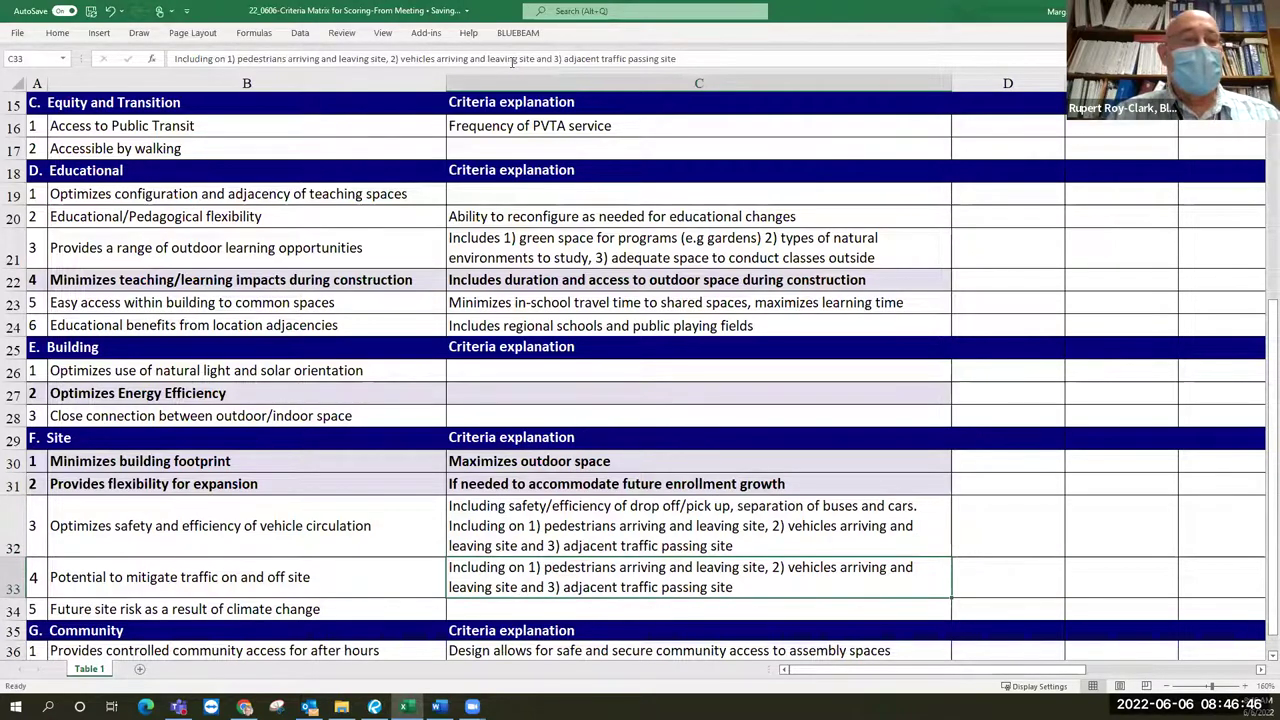
Replace the traffic mitigation explanation in C33 with "In the neighborhood of the site".
{"action": "left_click", "coordinate": [12, 571]}
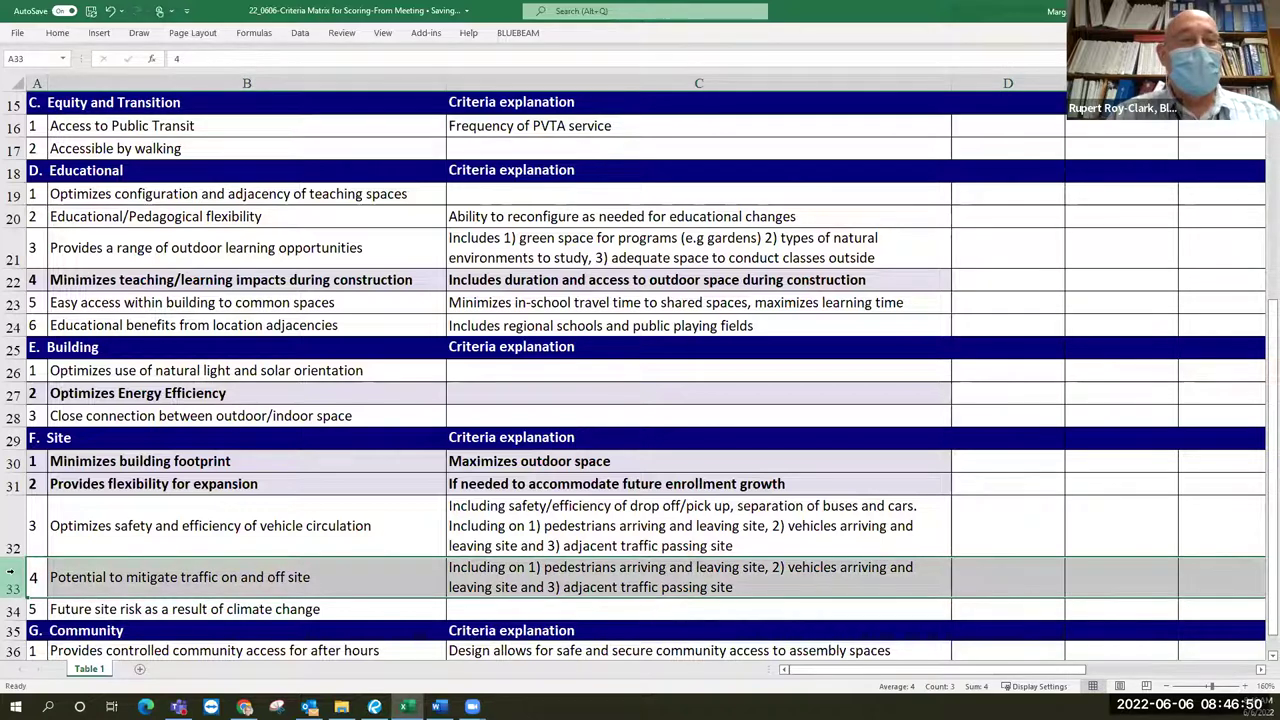
{"action": "left_click", "coordinate": [536, 586]}
{"action": "left_click_drag", "start_coordinate": [570, 58], "coordinate": [138, 58]}
{"action": "key", "text": "BackSpace"}
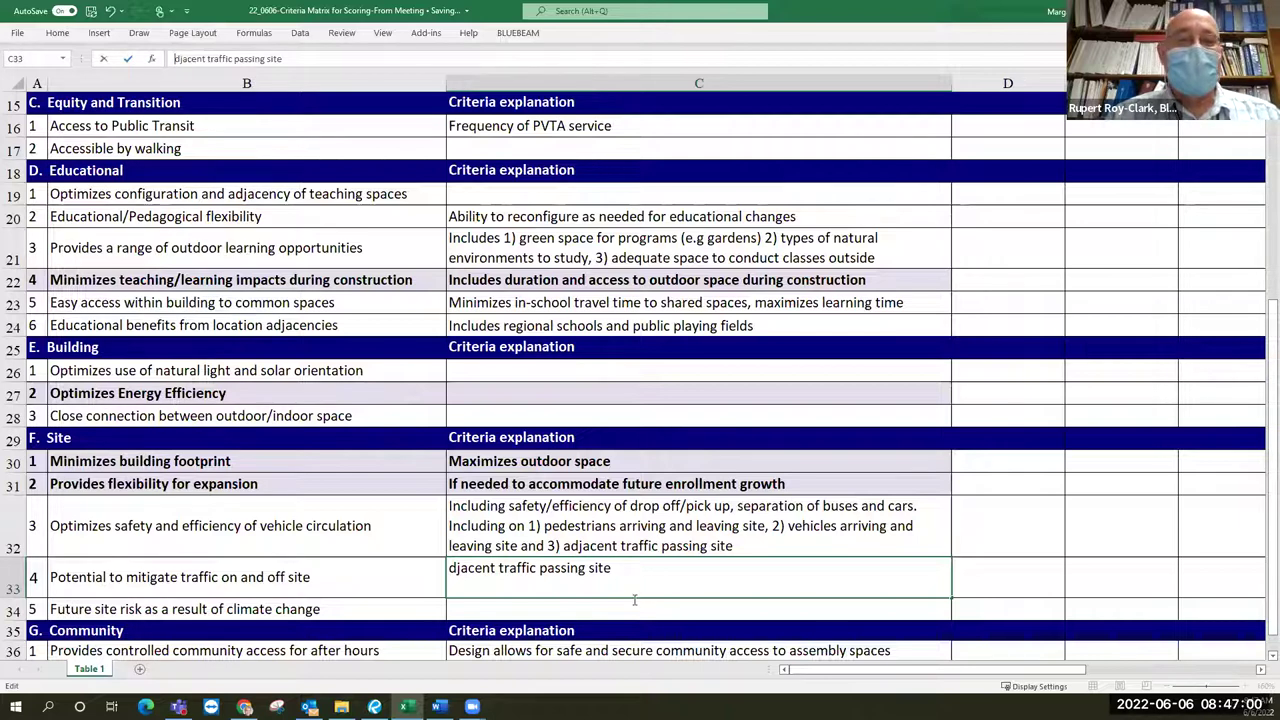
{"action": "left_click_drag", "start_coordinate": [610, 568], "coordinate": [365, 551]}
{"action": "key", "text": "BackSpace"}
{"action": "type", "text": "In the neighbr"}
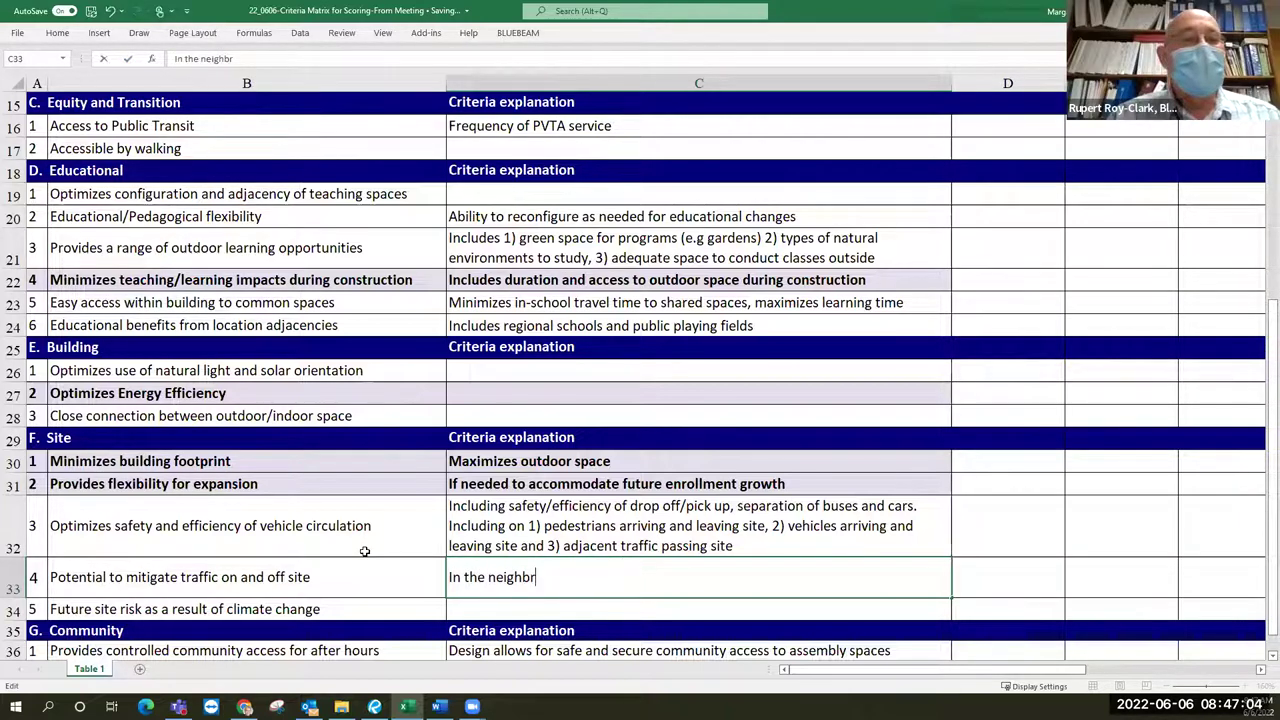
{"action": "key", "text": "BackSpace"}
{"action": "type", "text": "orhood "}
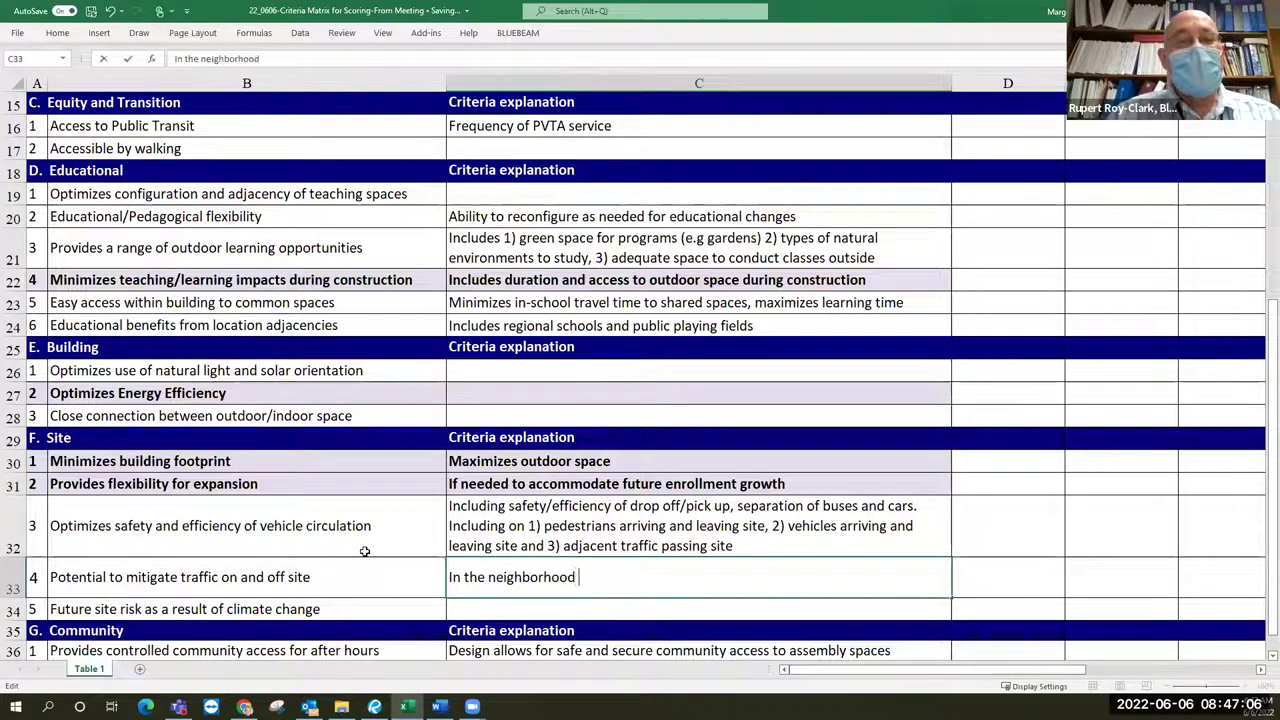
{"action": "type", "text": "of the site"}
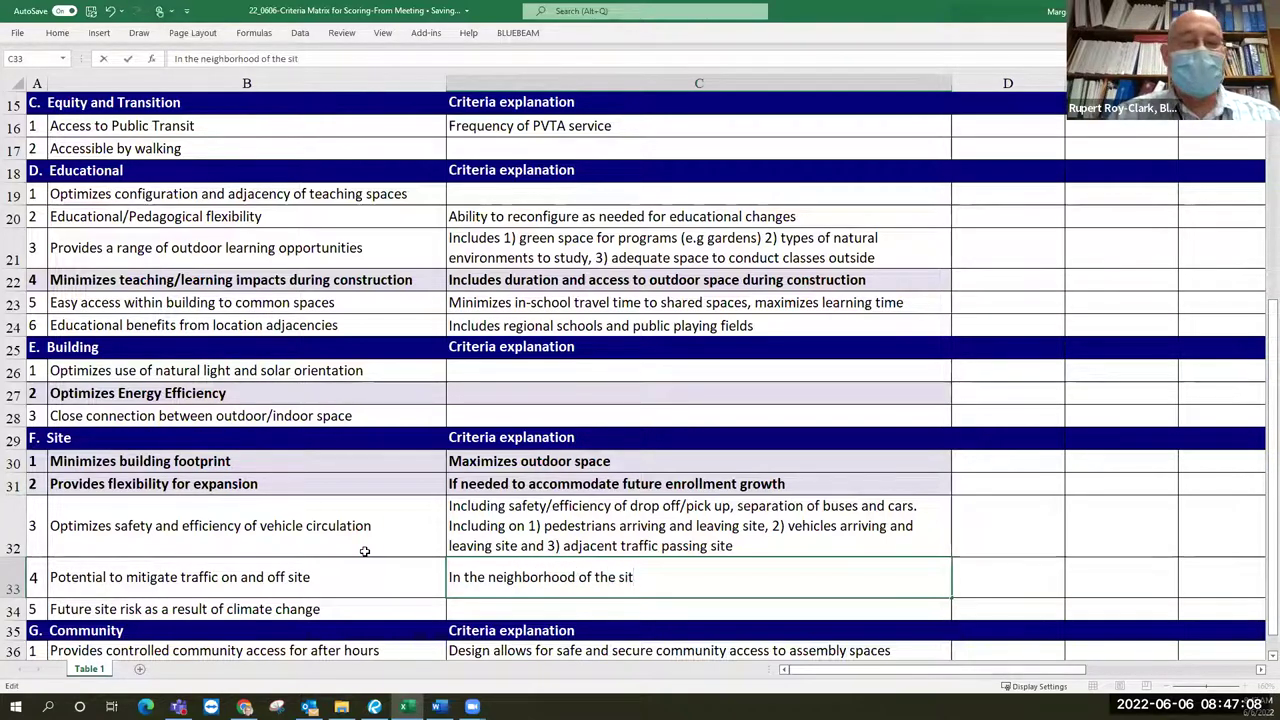
{"action": "key", "text": "Return"}
Remove "and 3) adjacent traffic passing site" from the end of the vehicle circulation explanation in C32.
{"action": "key", "text": "Up"}
{"action": "key", "text": "Up"}
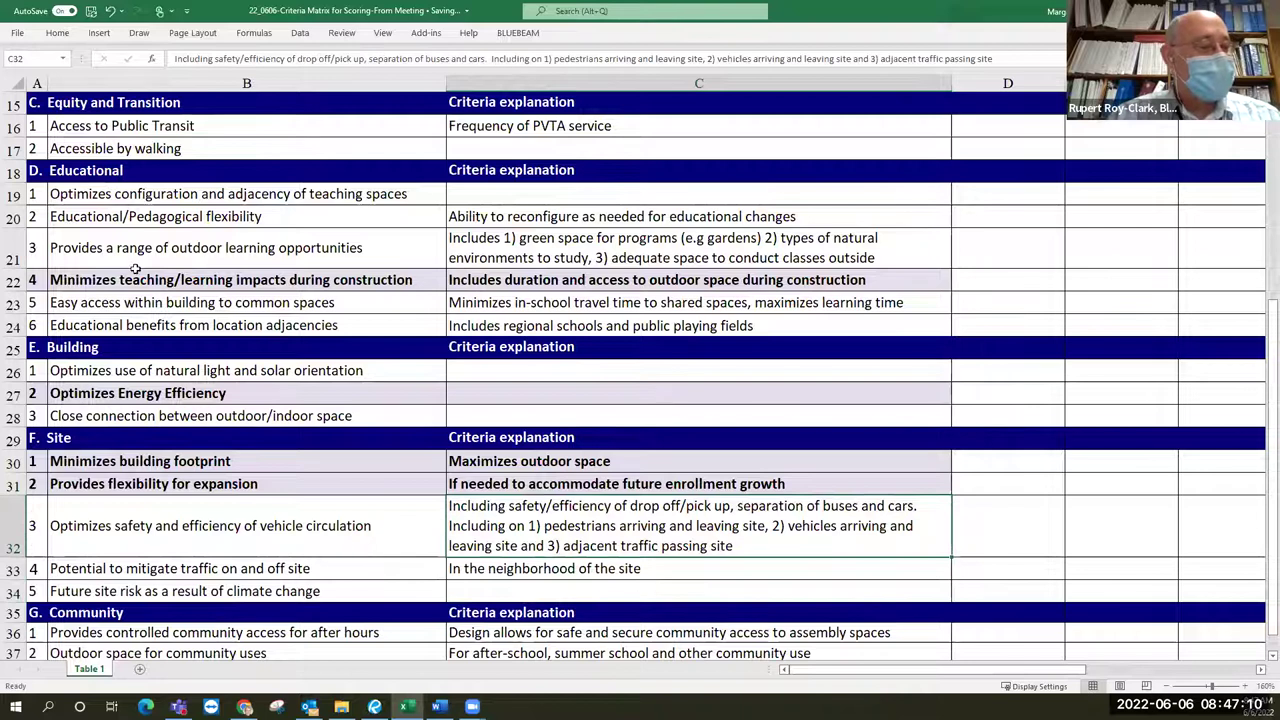
{"action": "left_click_drag", "start_coordinate": [993, 58], "coordinate": [852, 58]}
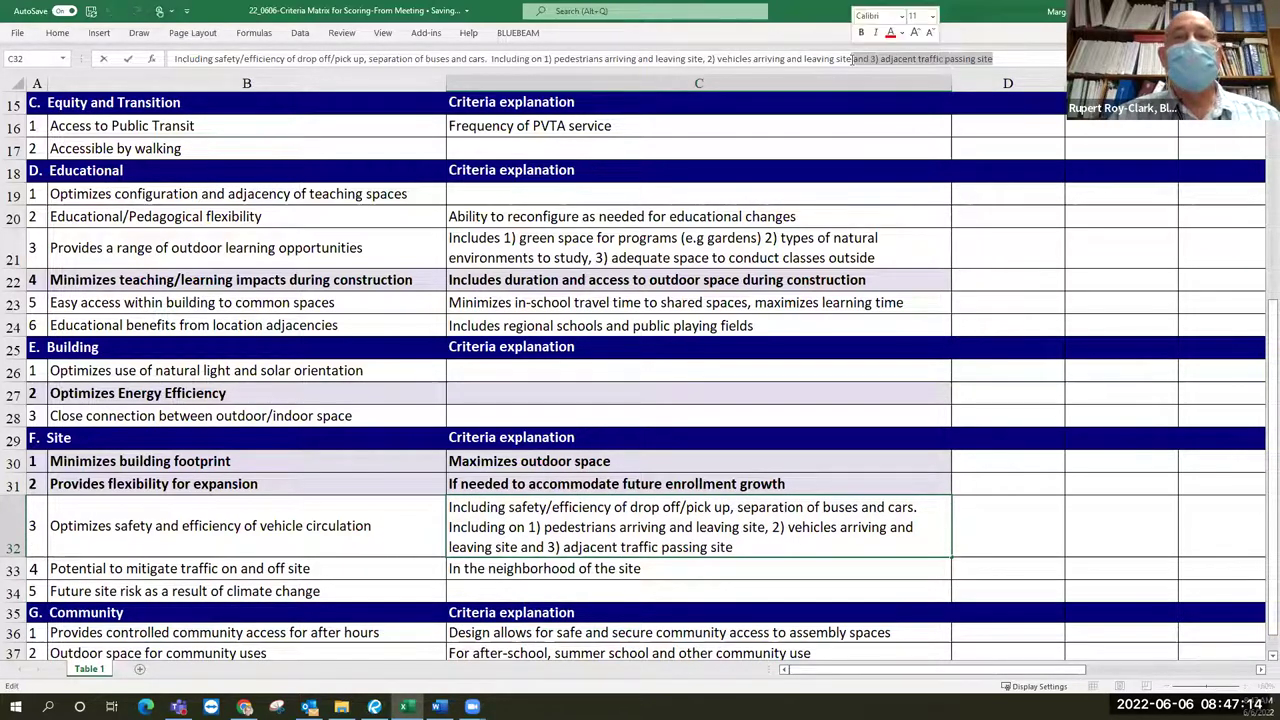
{"action": "key", "text": "BackSpace"}
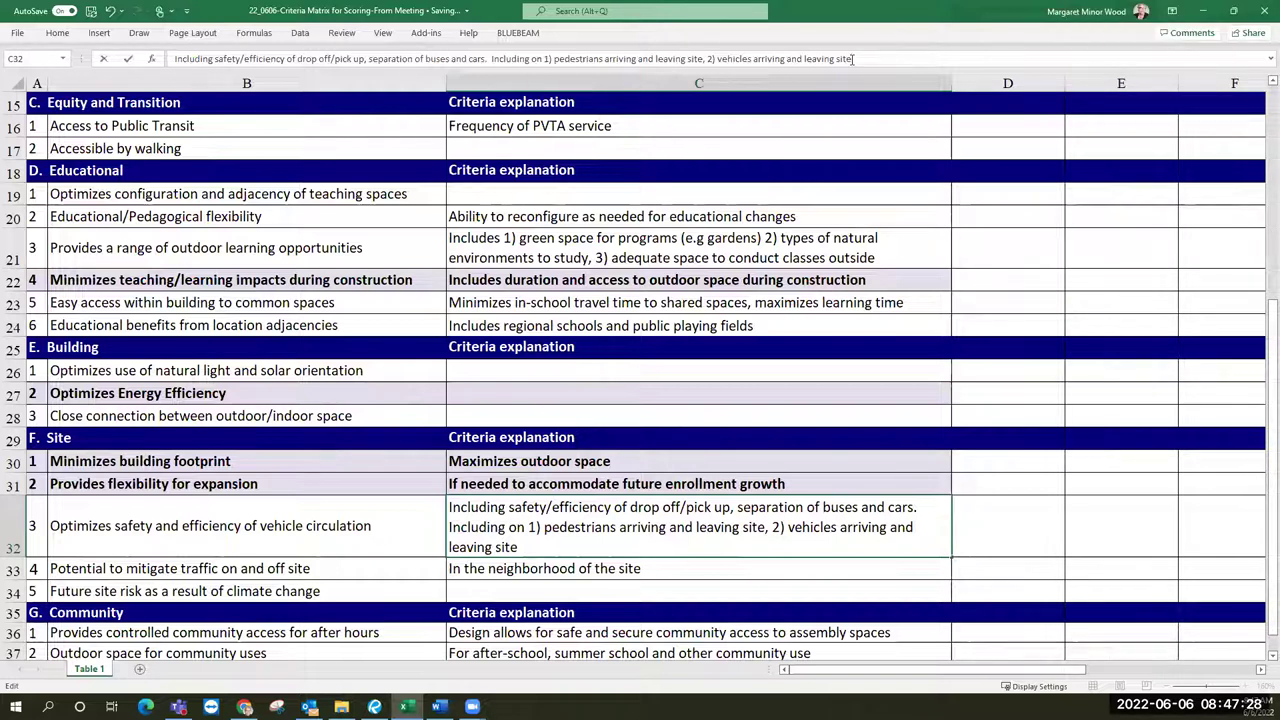
Shorten the criterion in B33 to "Potential to mitigate traffic off site".
{"action": "left_click", "coordinate": [82, 572]}
{"action": "left_click", "coordinate": [318, 59]}
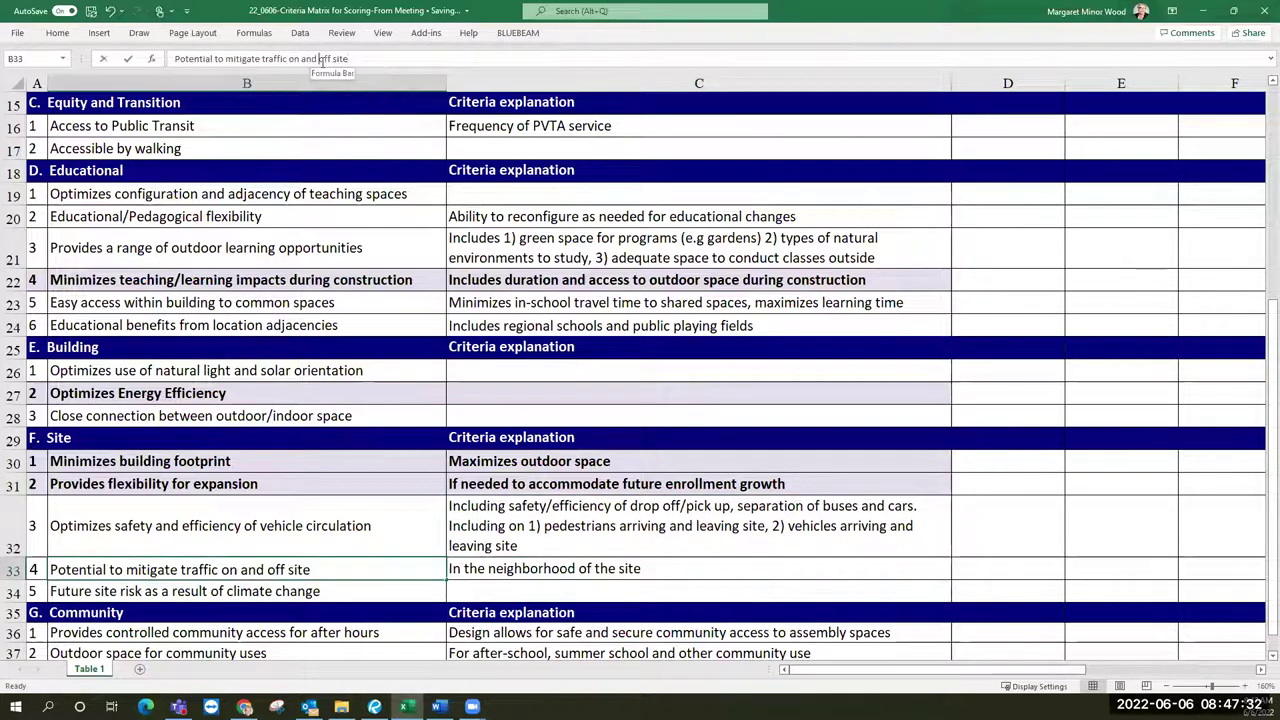
{"action": "key", "text": "BackSpace"}
{"action": "key", "text": "BackSpace"}
{"action": "key", "text": "BackSpace"}
{"action": "key", "text": "BackSpace"}
{"action": "key", "text": "BackSpace"}
{"action": "key", "text": "BackSpace"}
{"action": "key", "text": "BackSpace"}
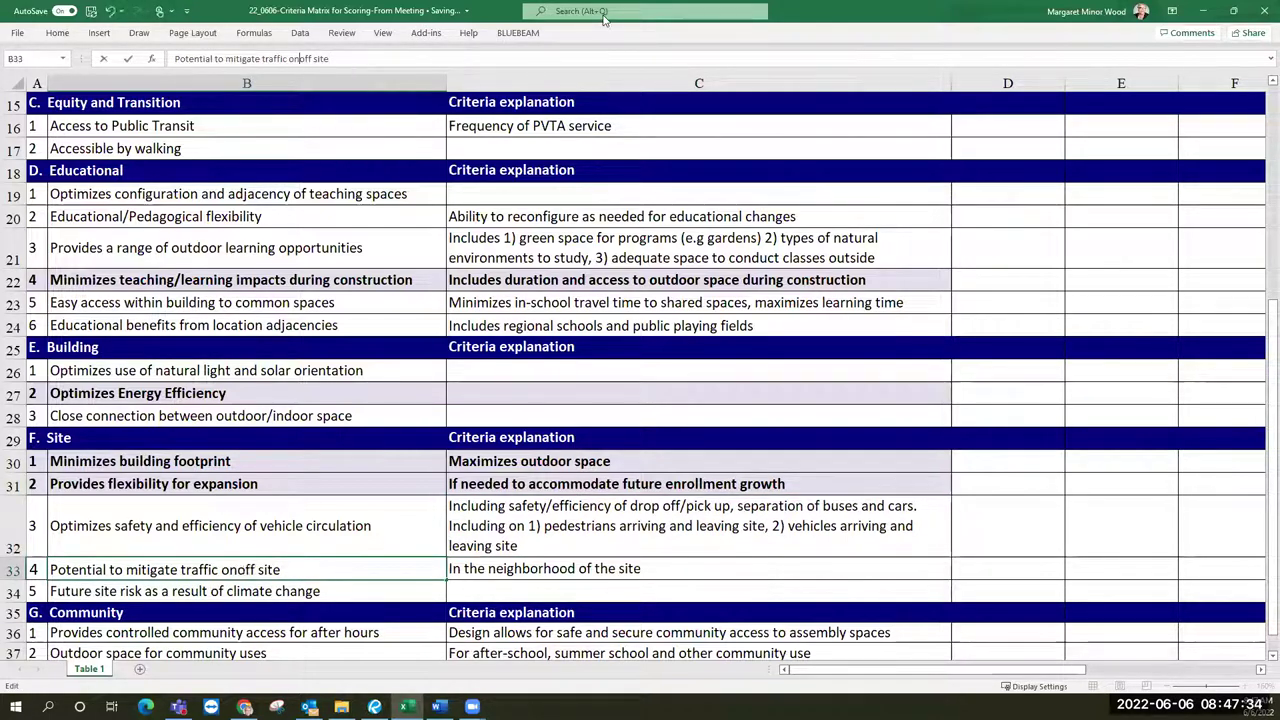
{"action": "key", "text": "Return"}
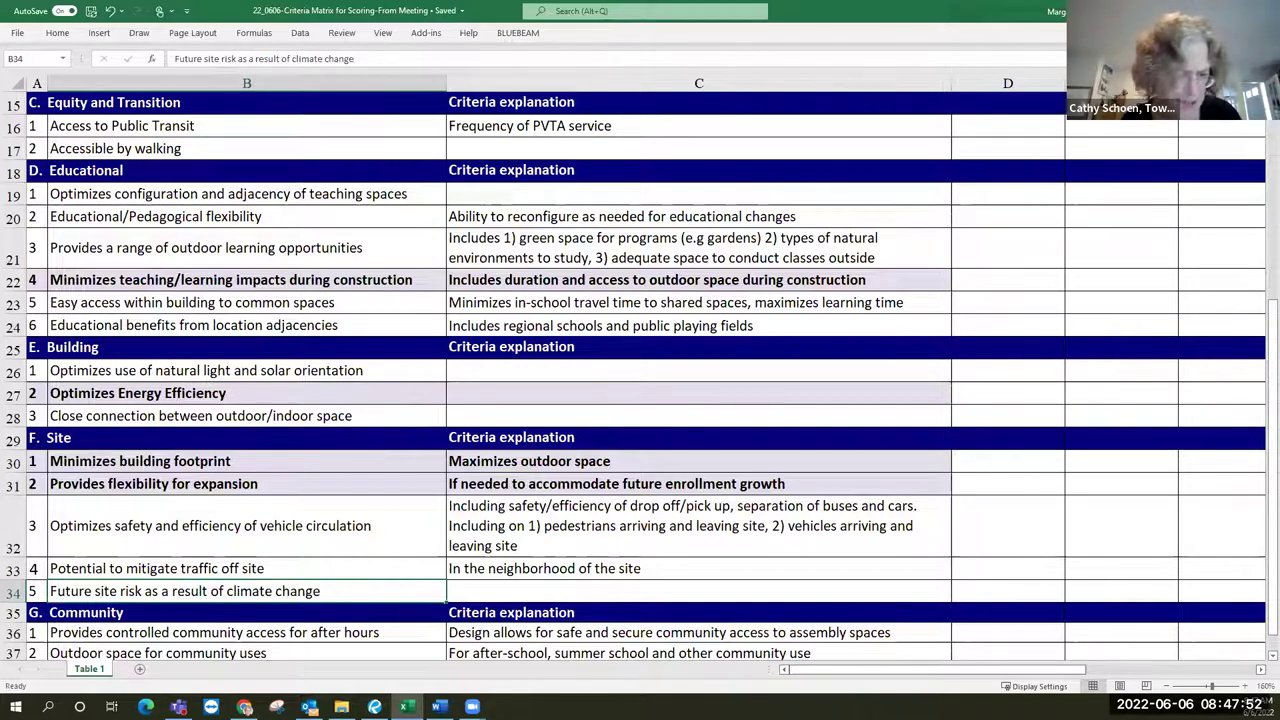
Shade the "Outdoor space for community uses" row light purple from column A through C.
{"action": "left_click", "coordinate": [1249, 686]}
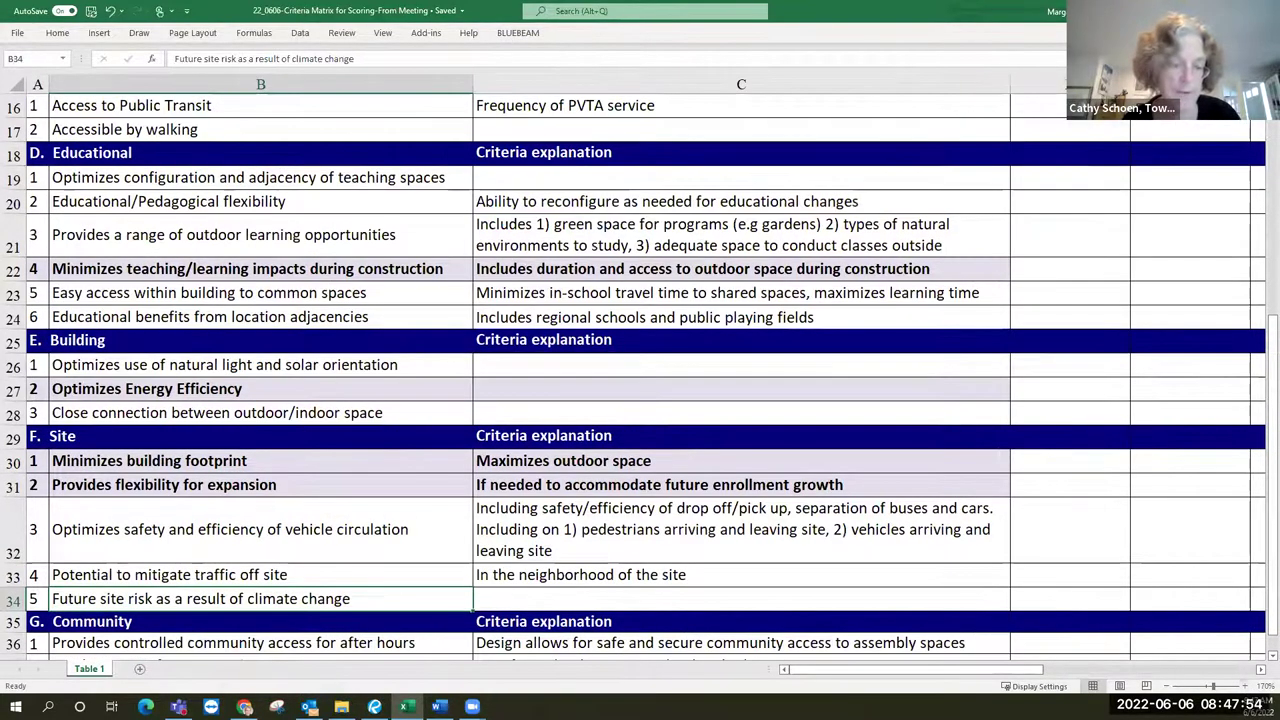
{"action": "left_click", "coordinate": [1264, 655]}
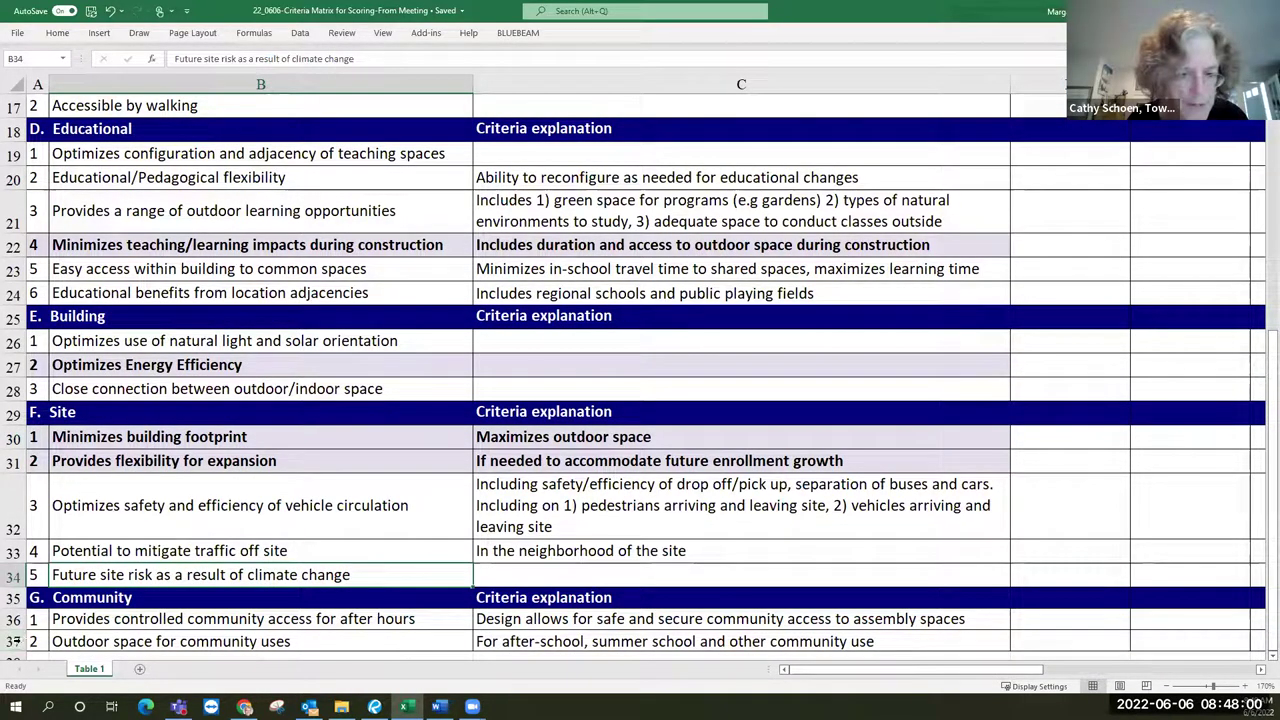
{"action": "left_click_drag", "start_coordinate": [32, 641], "coordinate": [530, 641]}
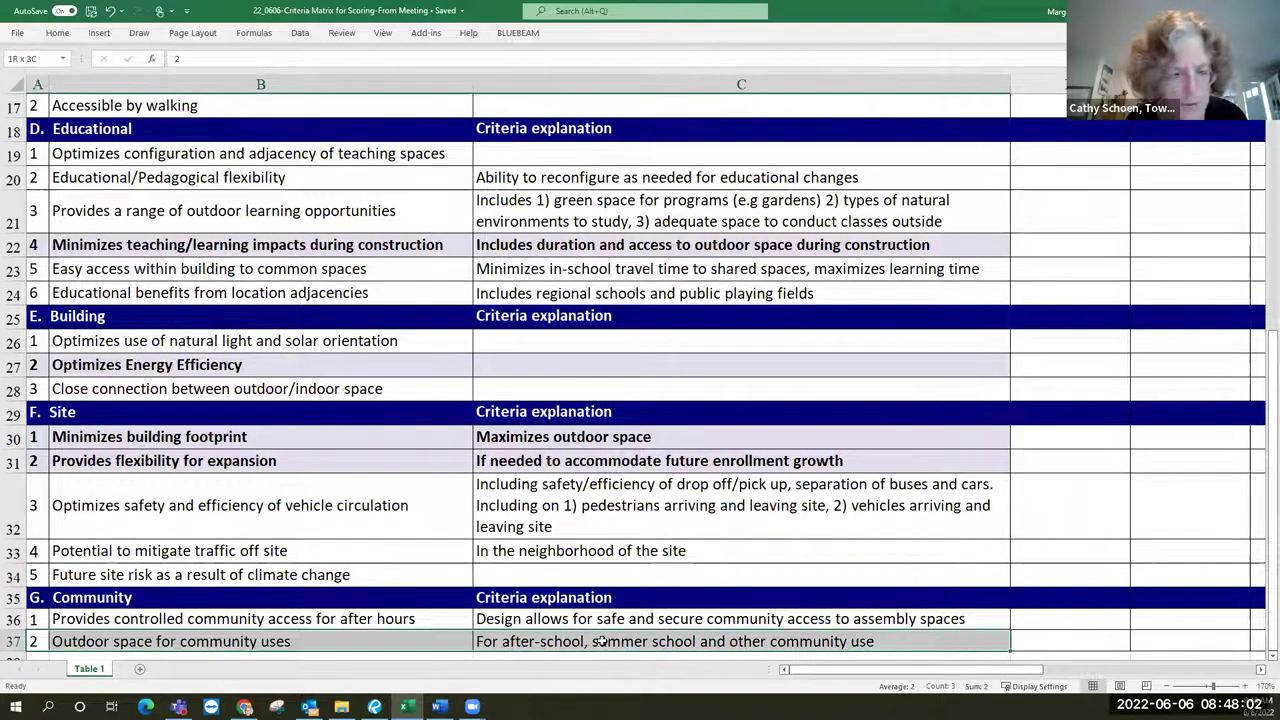
{"action": "left_click", "coordinate": [57, 33]}
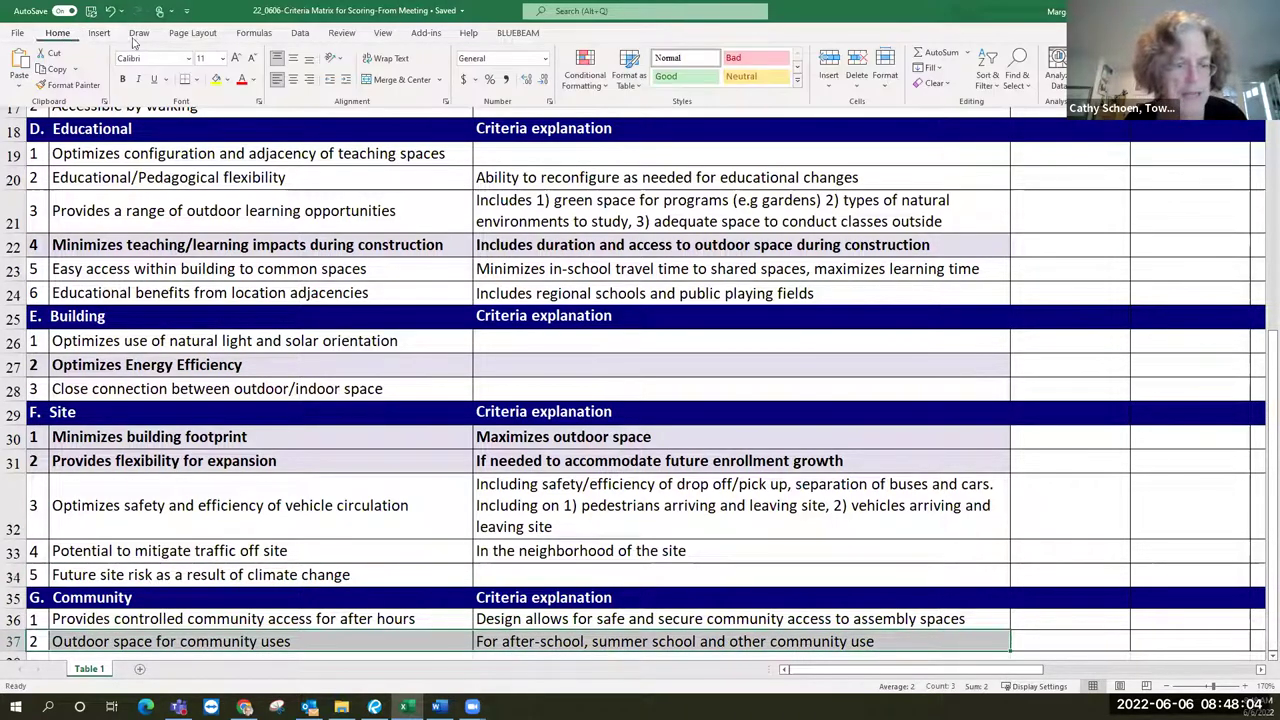
{"action": "left_click", "coordinate": [226, 80]}
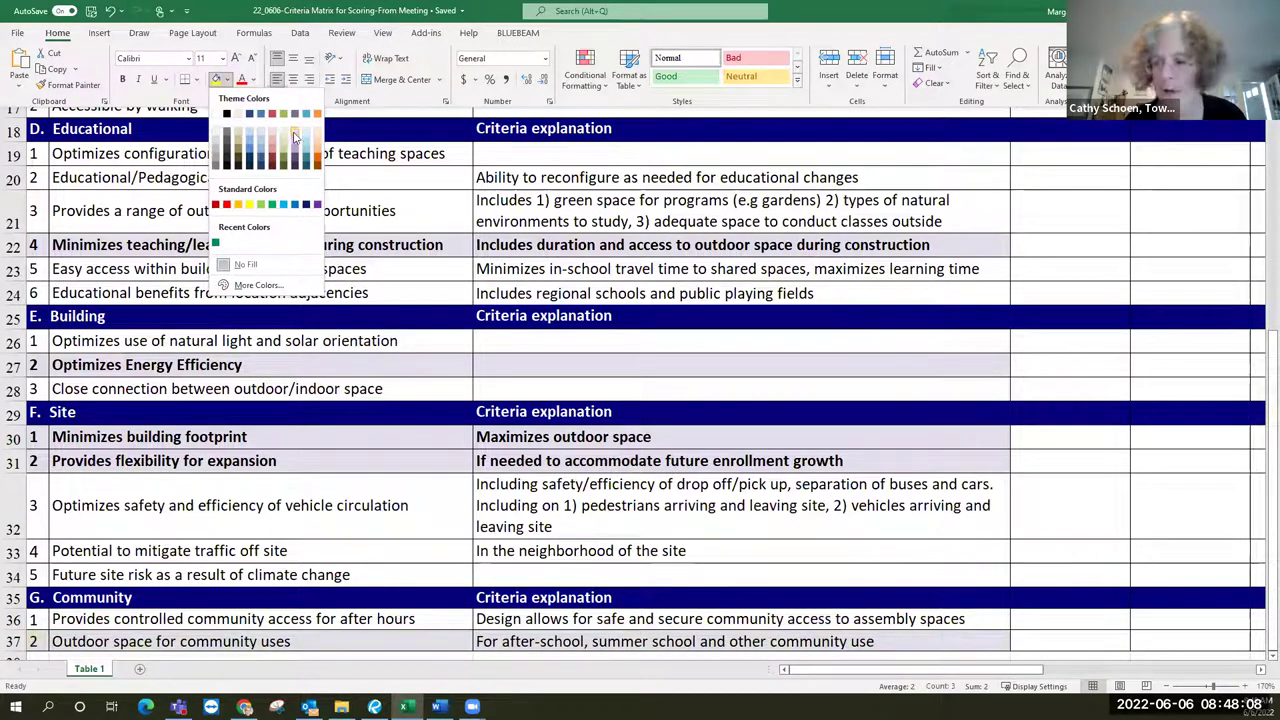
{"action": "left_click", "coordinate": [294, 137]}
{"action": "left_click", "coordinate": [1076, 633]}
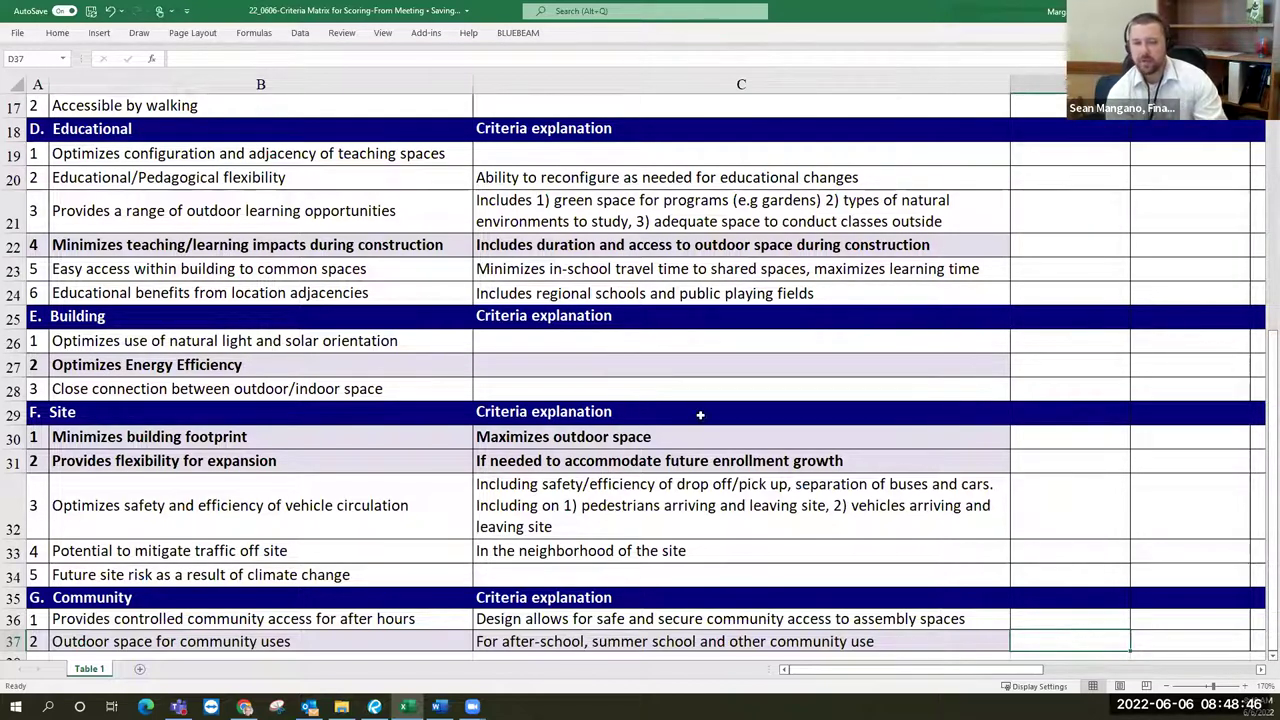
Review the criteria matrix from the rating system and site facts through the Community section.
{"action": "left_click_drag", "start_coordinate": [1262, 365], "coordinate": [1260, 360]}
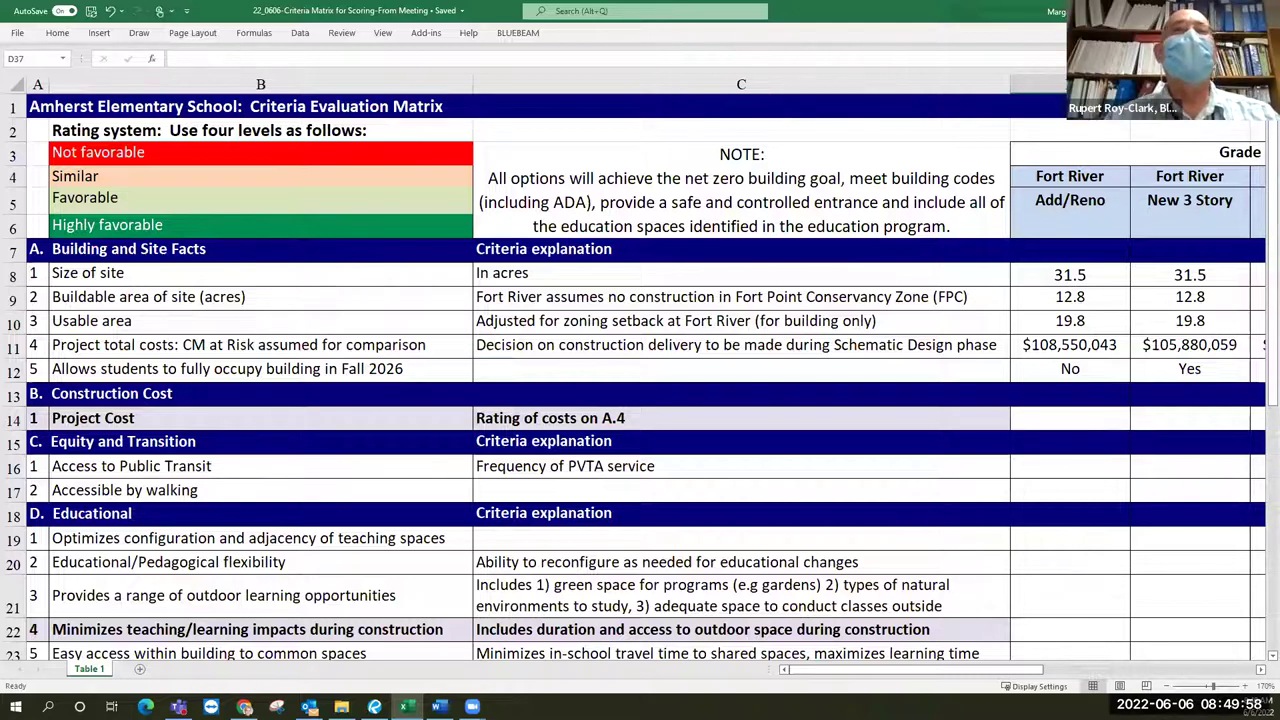
{"action": "scroll", "coordinate": [640, 377], "scroll_direction": "down", "scroll_amount": 6}
{"action": "left_click", "coordinate": [1070, 104]}
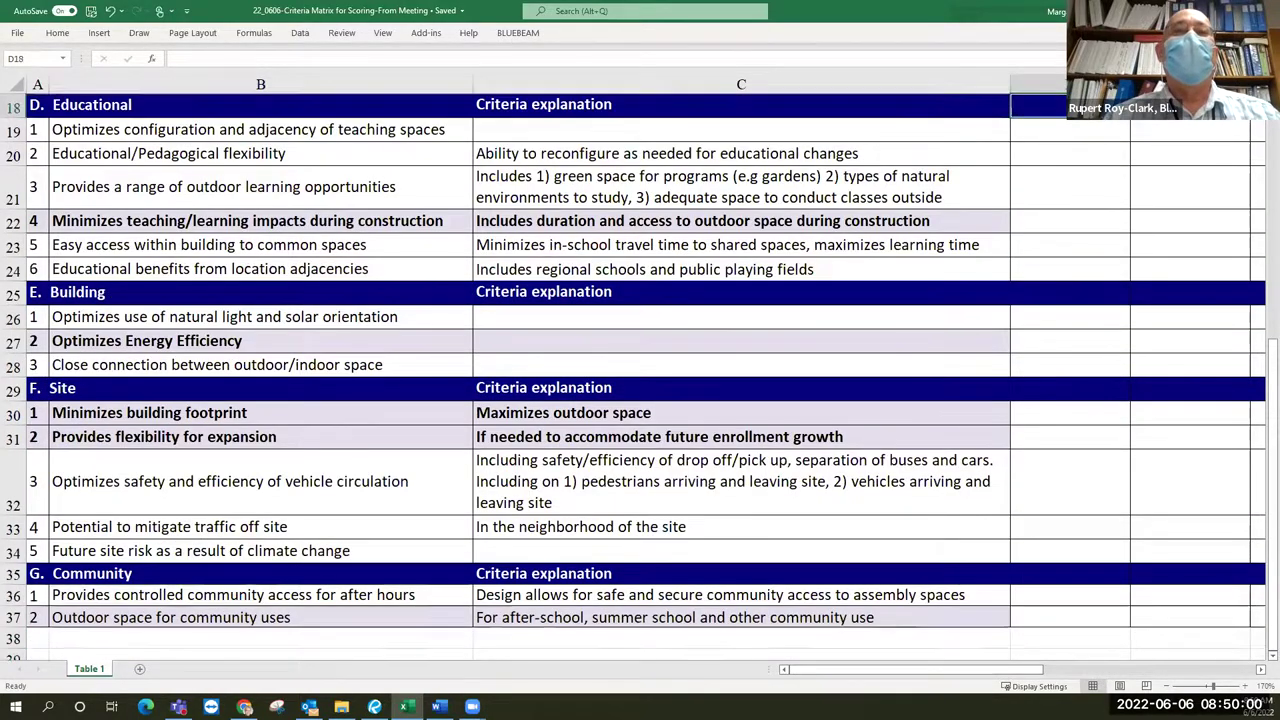
{"action": "key", "text": "Up"}
{"action": "key", "text": "Up"}
{"action": "key", "text": "Up"}
{"action": "key", "text": "Up"}
{"action": "key", "text": "Up"}
{"action": "key", "text": "Up"}
{"action": "key", "text": "Up"}
{"action": "key", "text": "Up"}
{"action": "key", "text": "Up"}
{"action": "key", "text": "Up"}
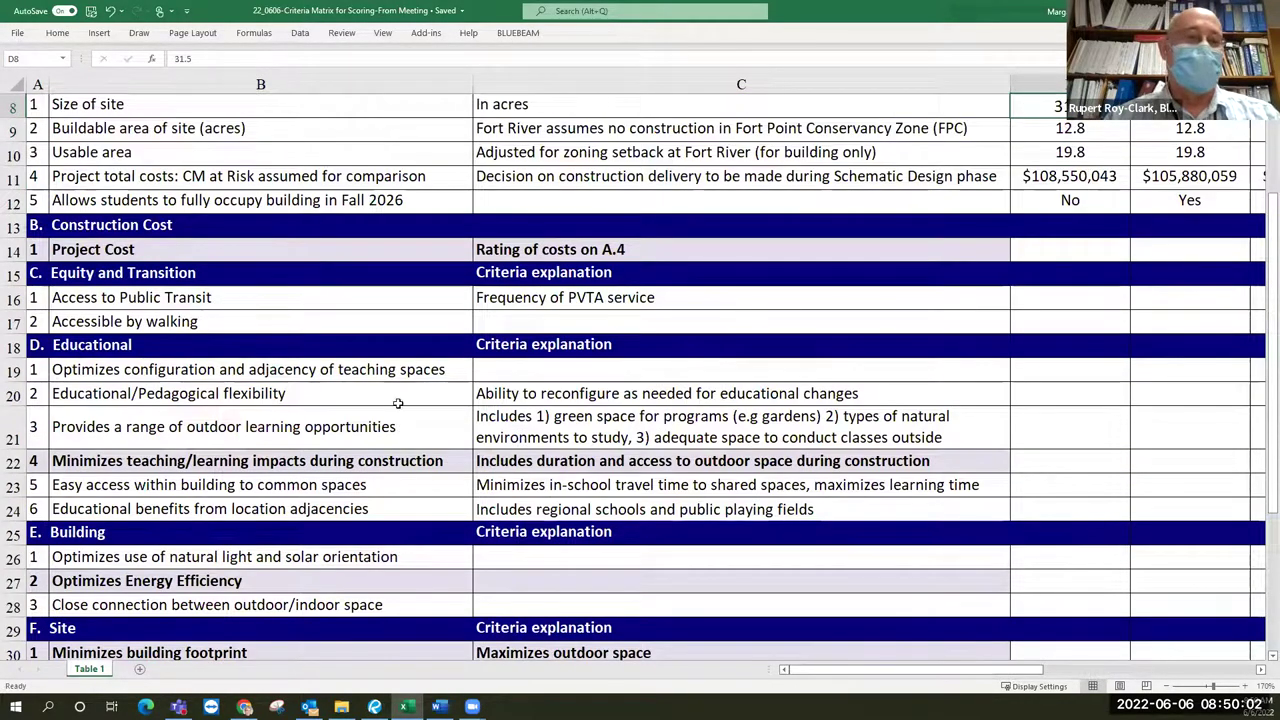
Reword the second Equity and Transition criterion in B17 as "Accessibility by walking".
{"action": "left_click_drag", "start_coordinate": [14, 298], "coordinate": [16, 315]}
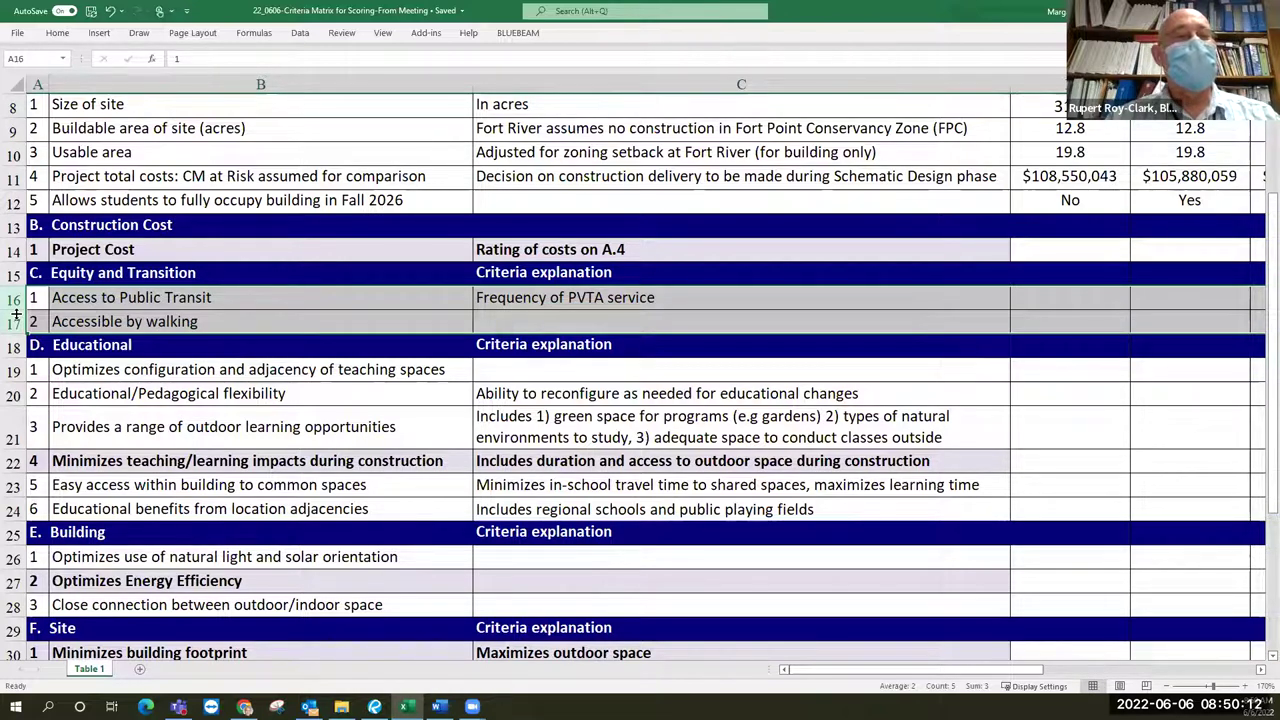
{"action": "left_click", "coordinate": [100, 318]}
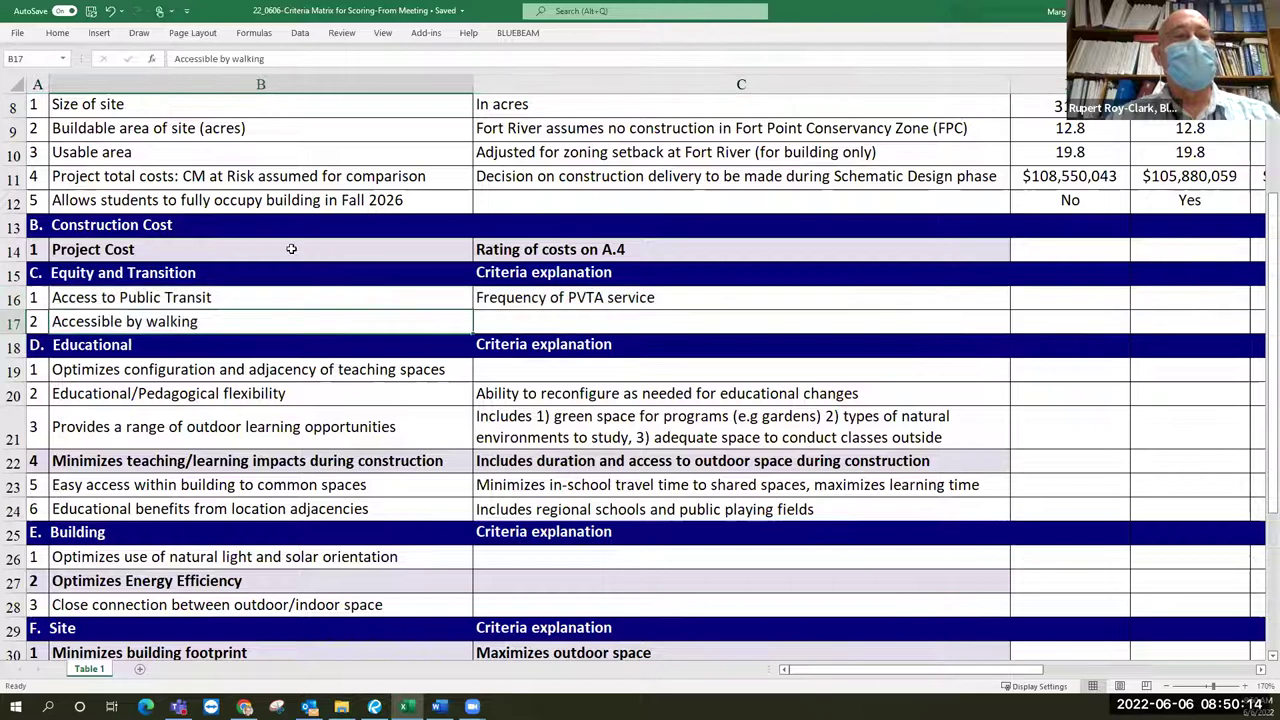
{"action": "left_click", "coordinate": [219, 58]}
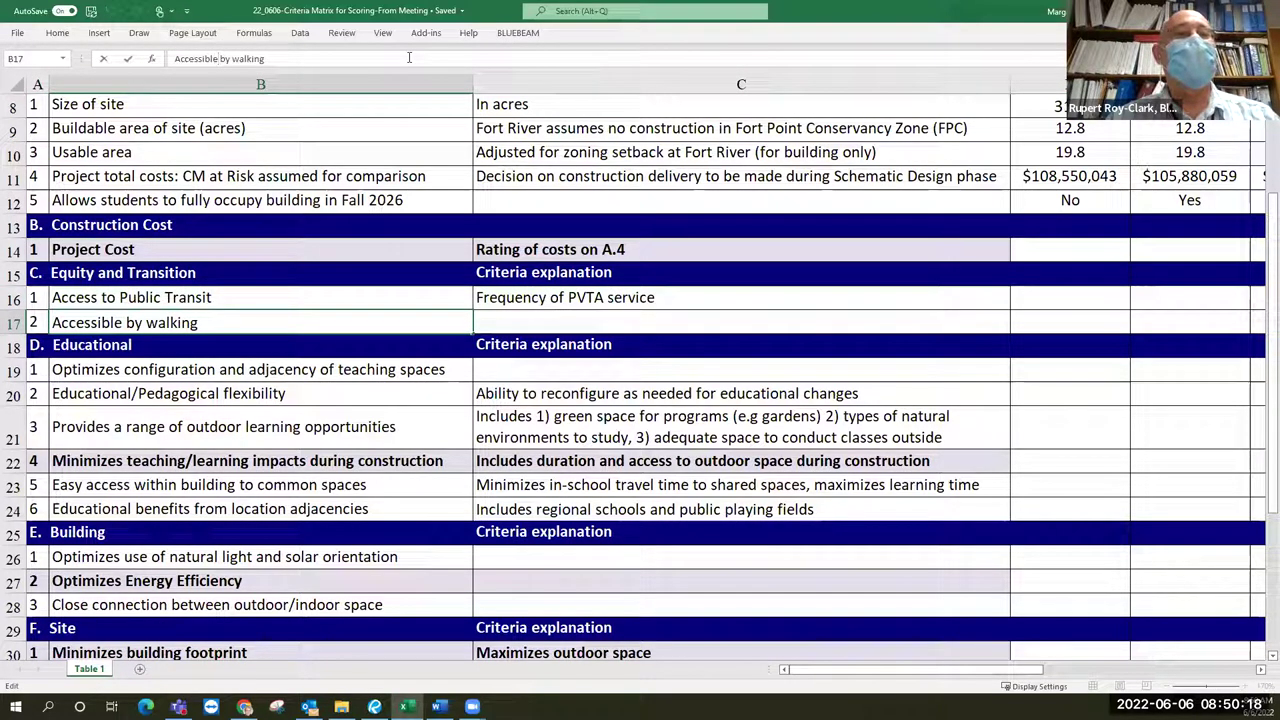
{"action": "key", "text": "BackSpace"}
{"action": "key", "text": "BackSpace"}
{"action": "type", "text": "i"}
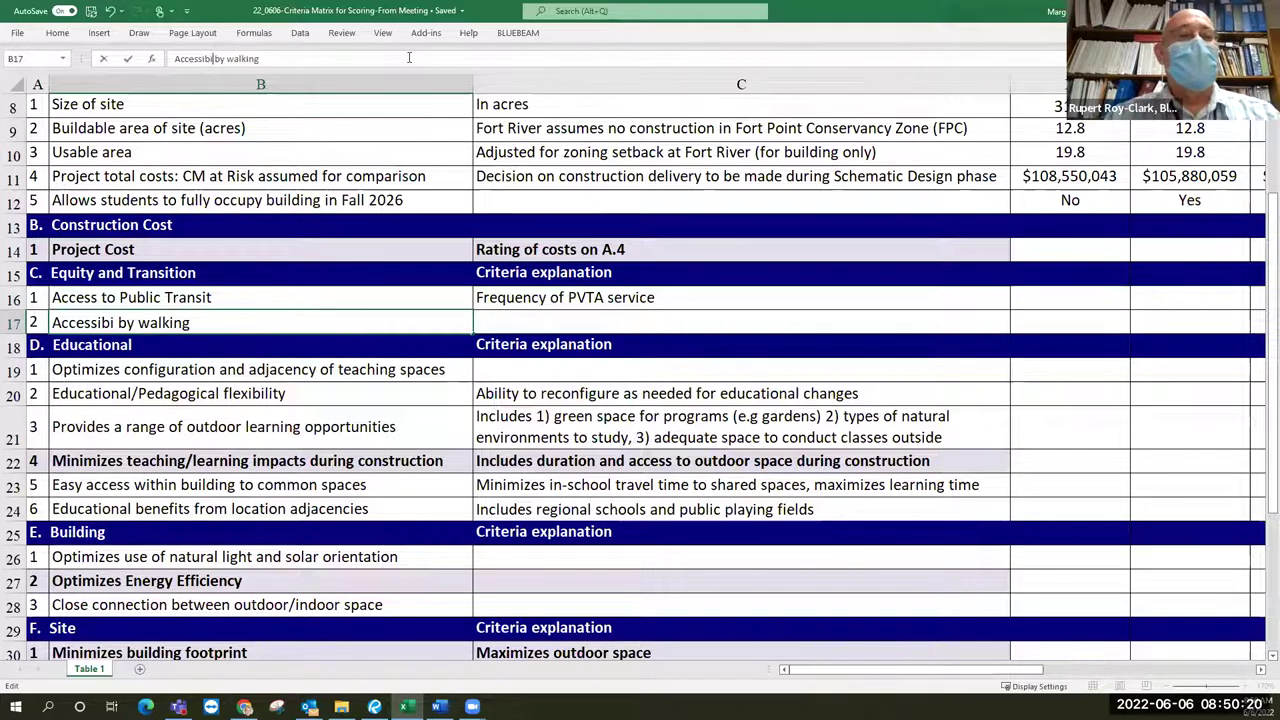
{"action": "type", "text": "lity"}
{"action": "key", "text": "Return"}
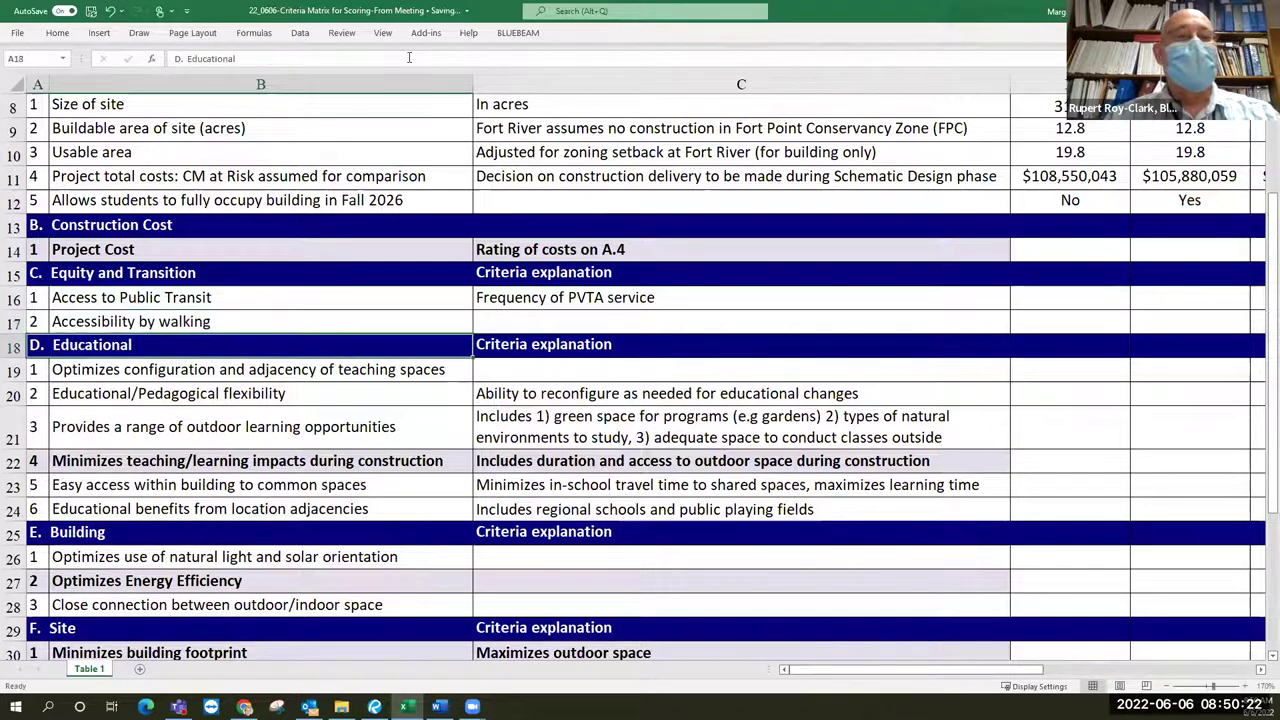
{"action": "key", "text": "Up"}
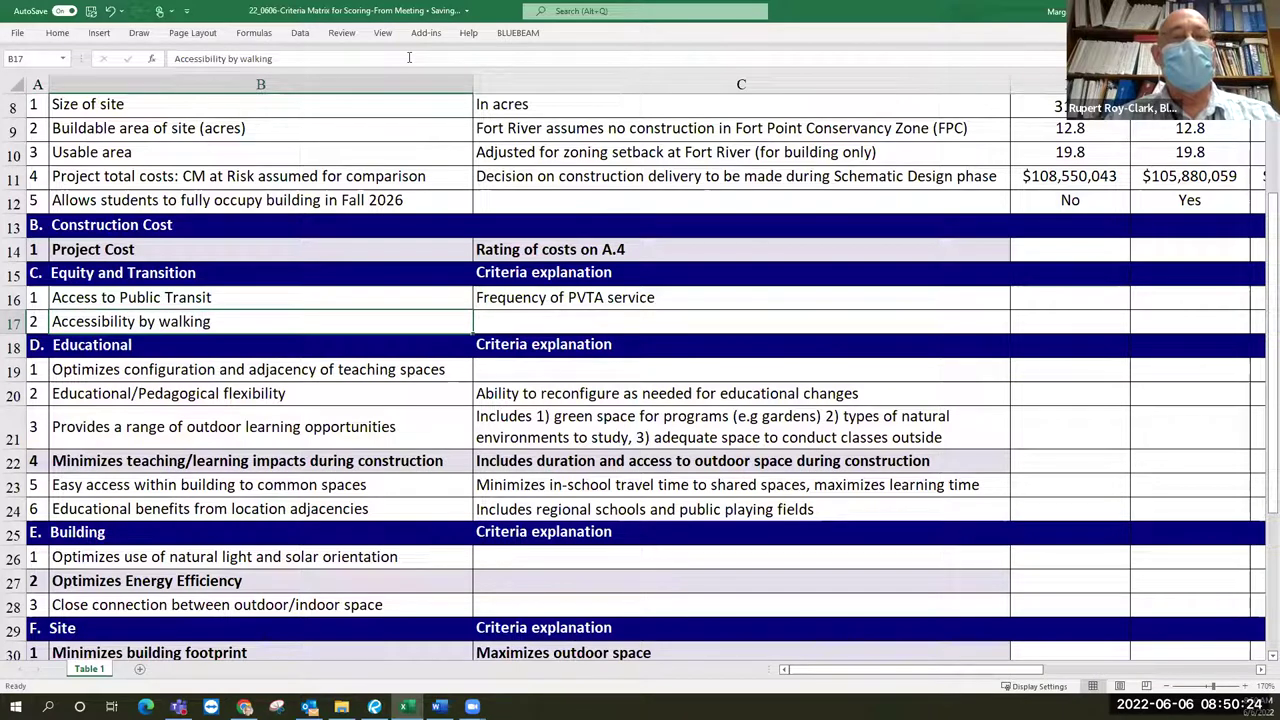
{"action": "key", "text": "Up"}
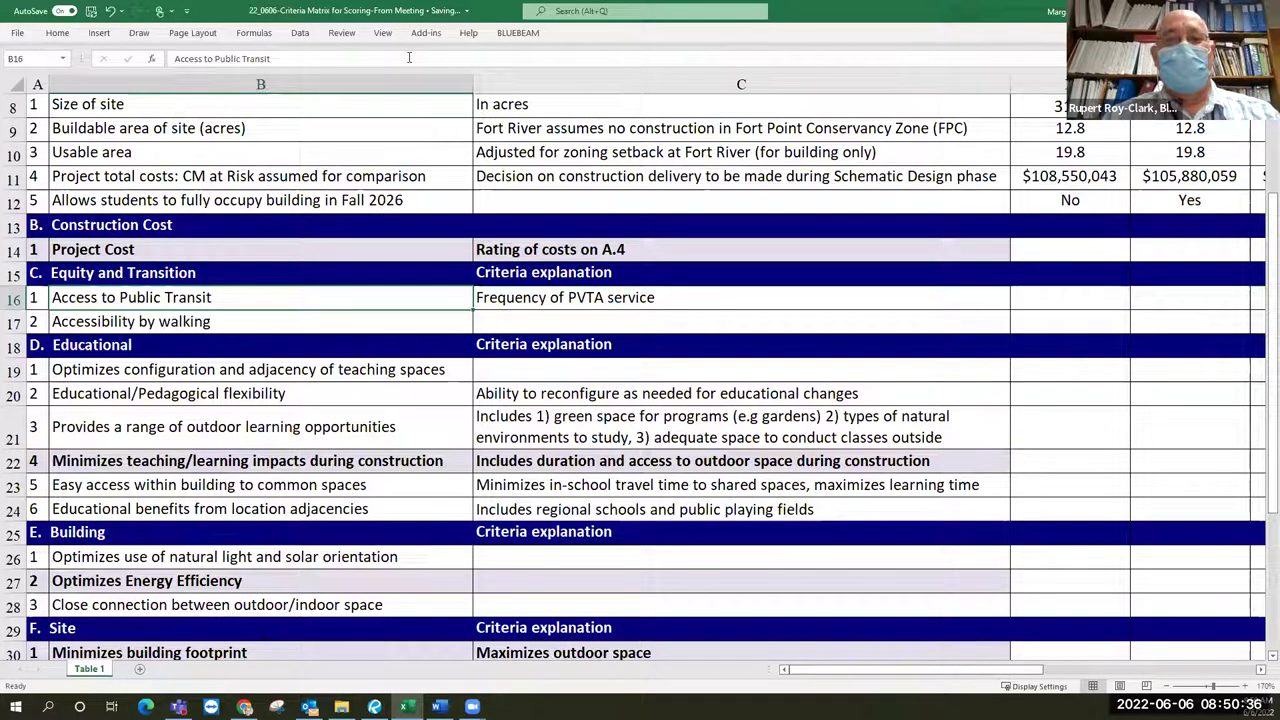
Extend the Access to Public Transit explanation in C16 to "Frequency of PVTA service, breadth of PVTA coverage connected to site".
{"action": "key", "text": "Right"}
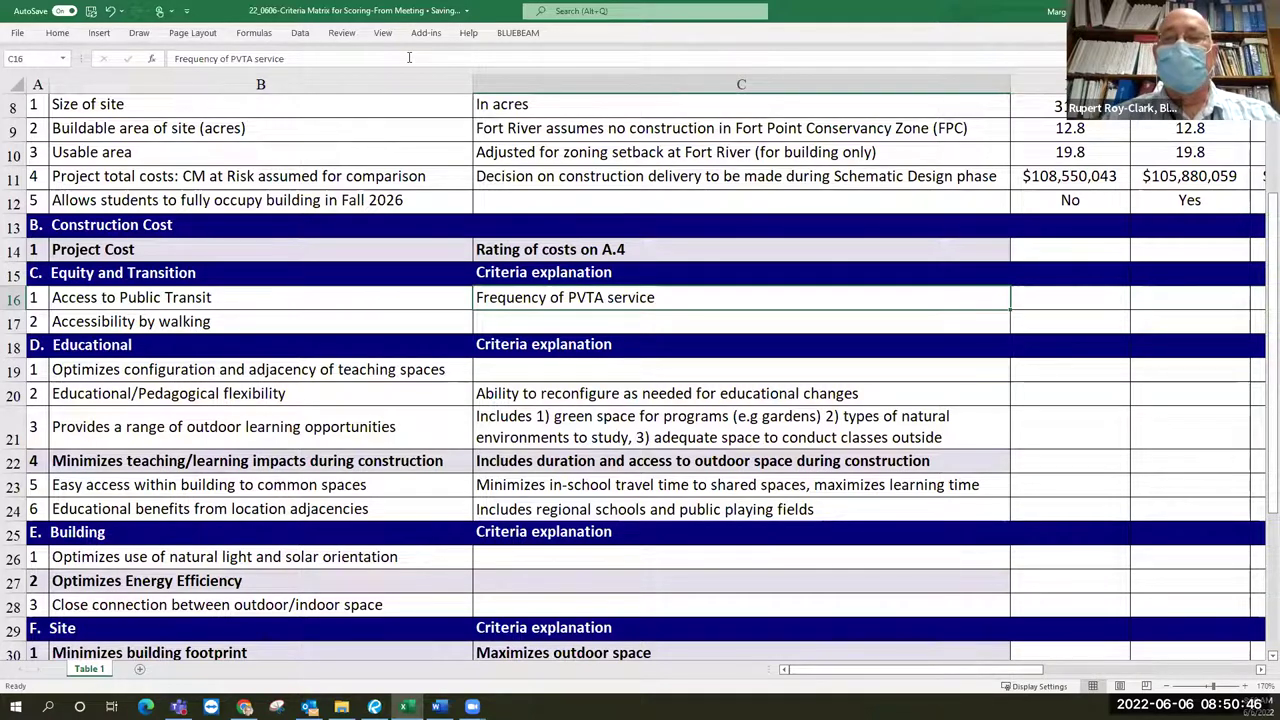
{"action": "left_click", "coordinate": [318, 59]}
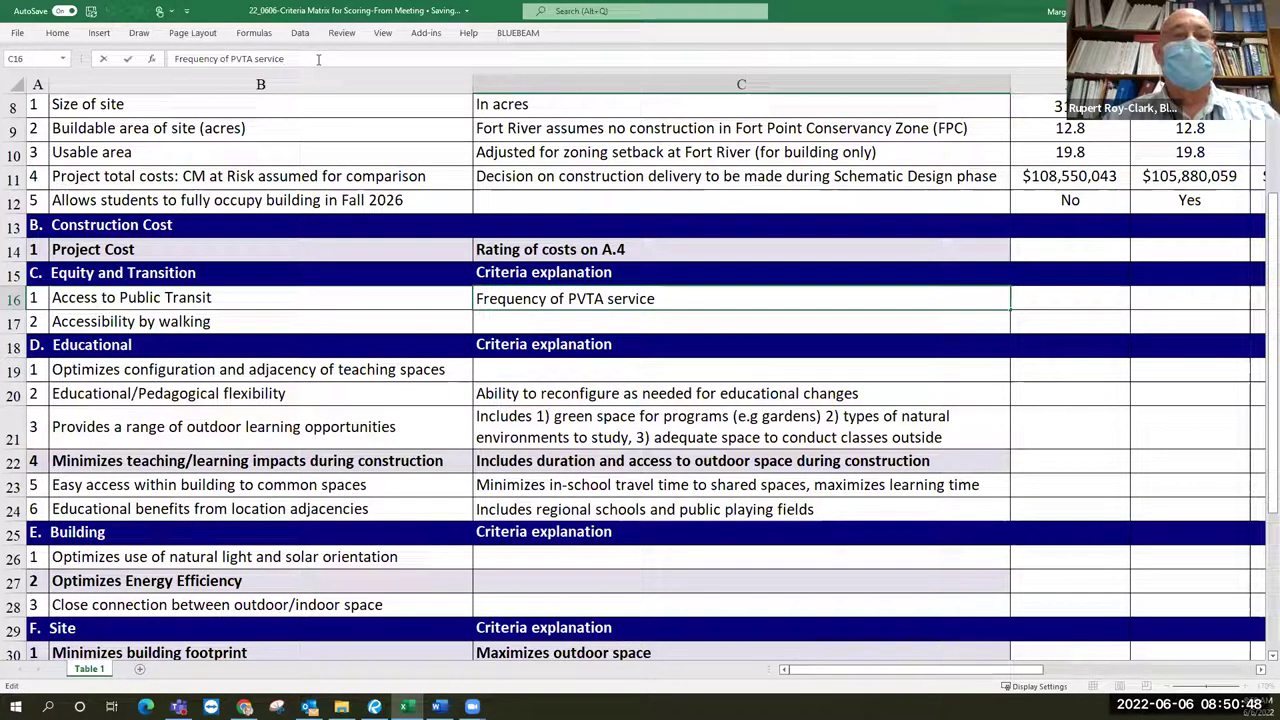
{"action": "type", "text": ", br"}
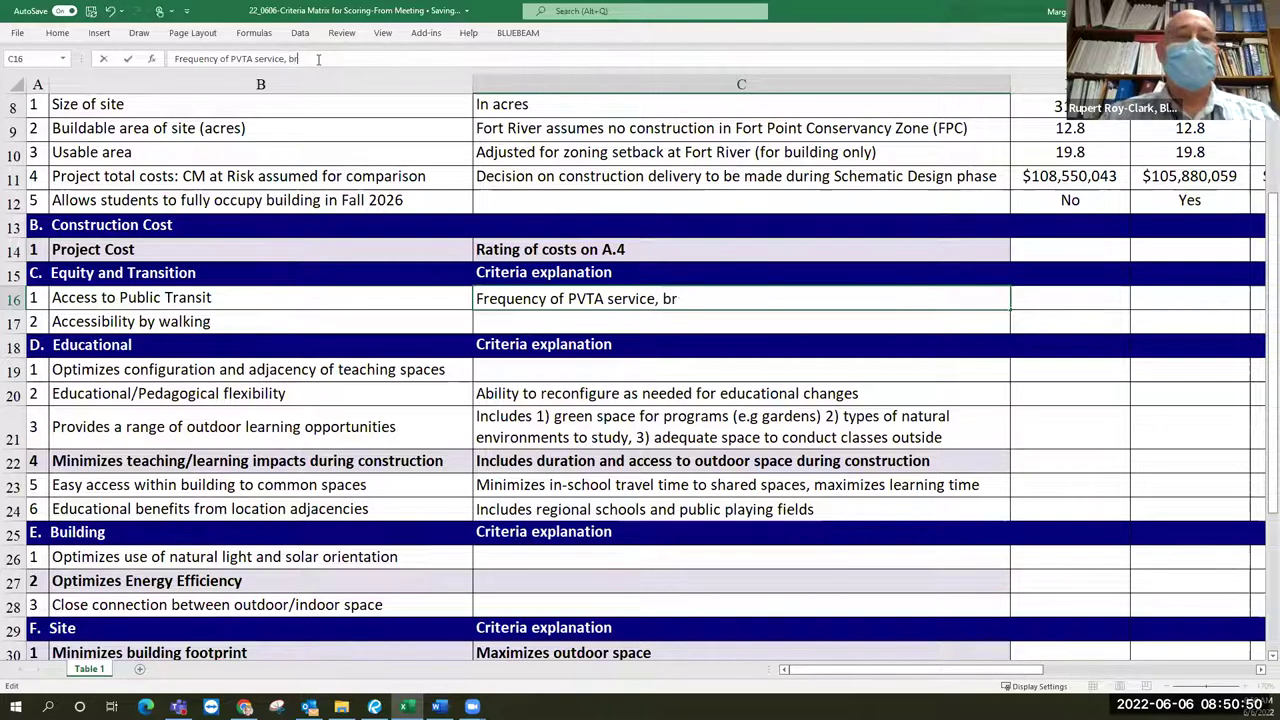
{"action": "type", "text": "eadth of"}
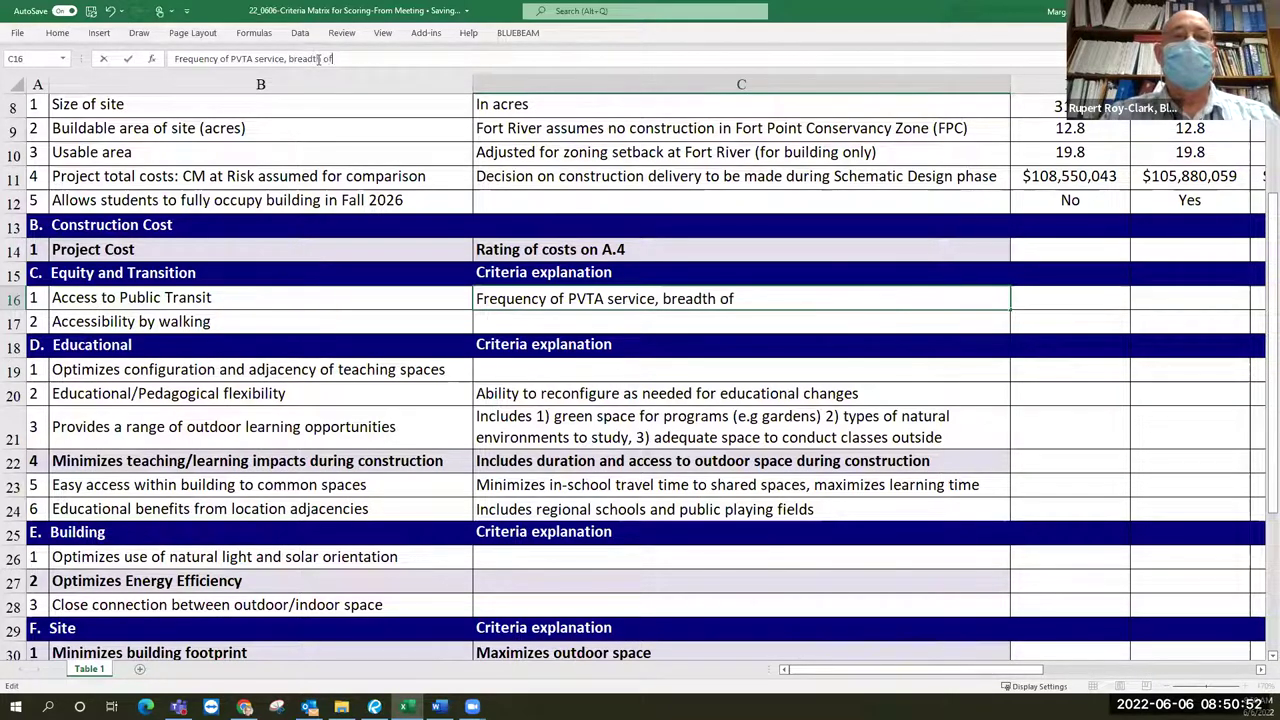
{"action": "type", "text": " PVTA"}
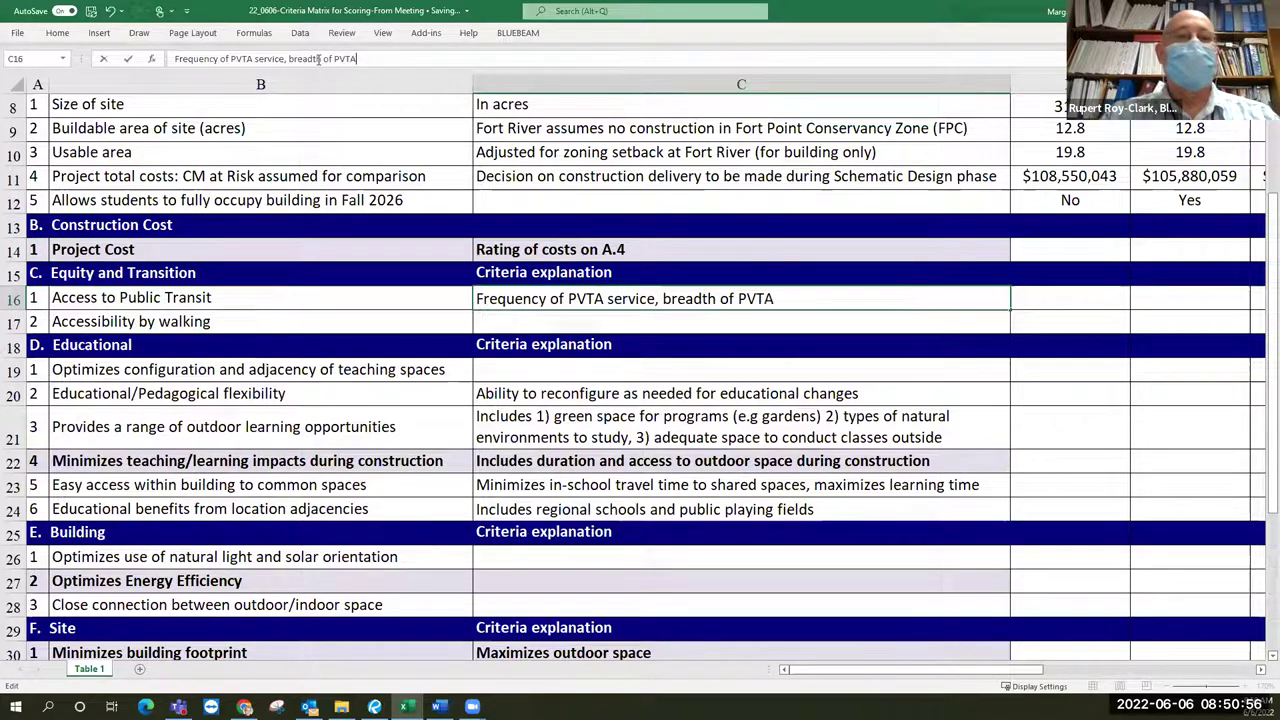
{"action": "type", "text": " coverage"}
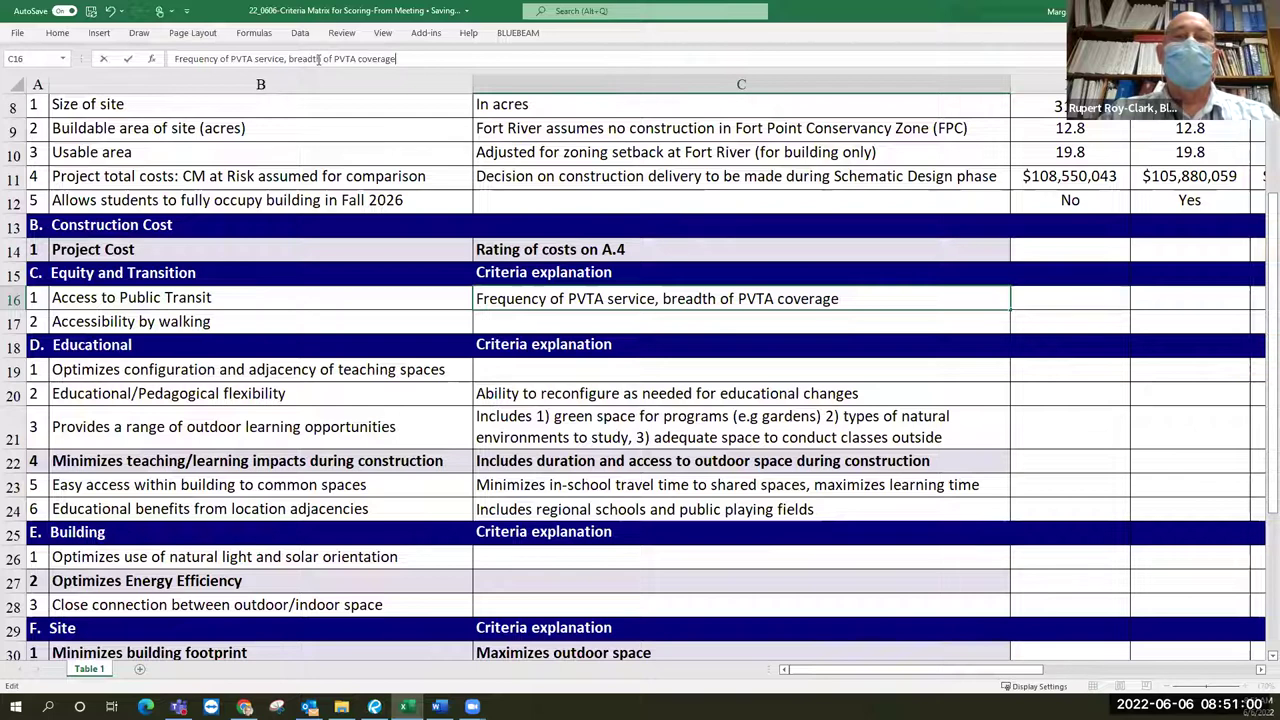
{"action": "type", "text": " con"}
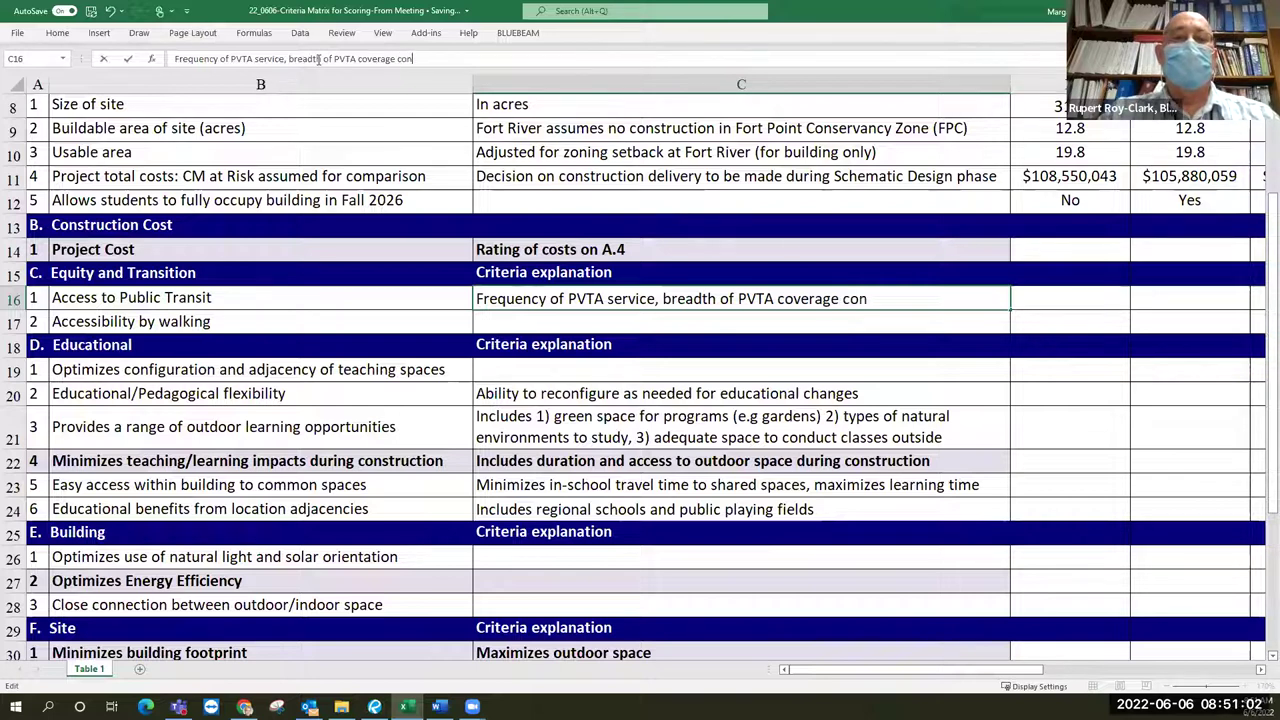
{"action": "type", "text": "nected to site"}
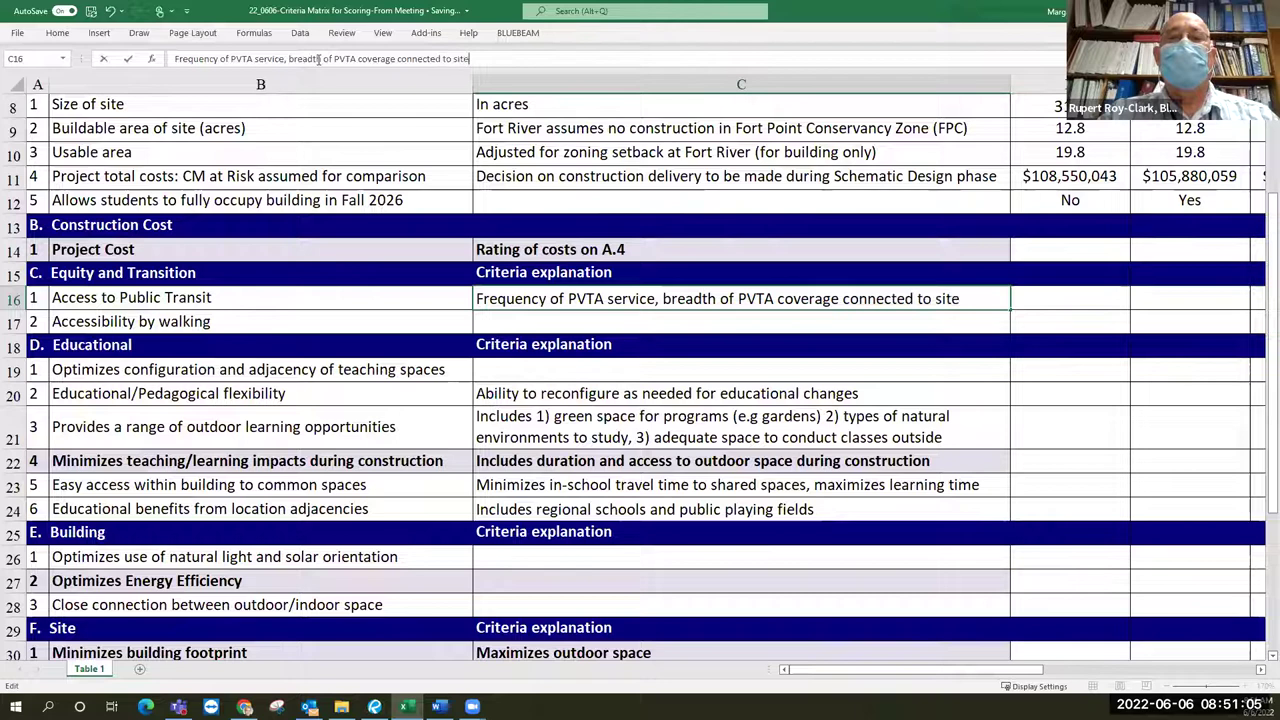
{"action": "key", "text": "Return"}
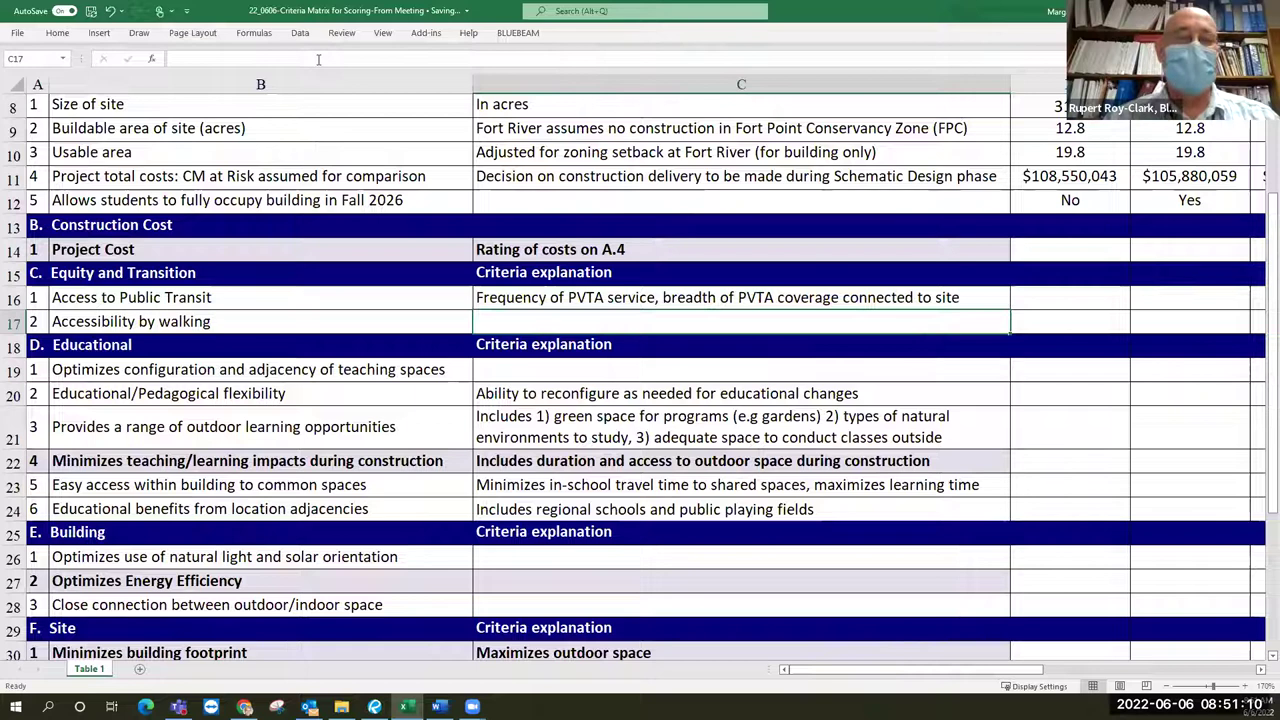
Replace the word "breadth" with "area" in the Access to Public Transit explanation in C16.
{"action": "key", "text": "Up"}
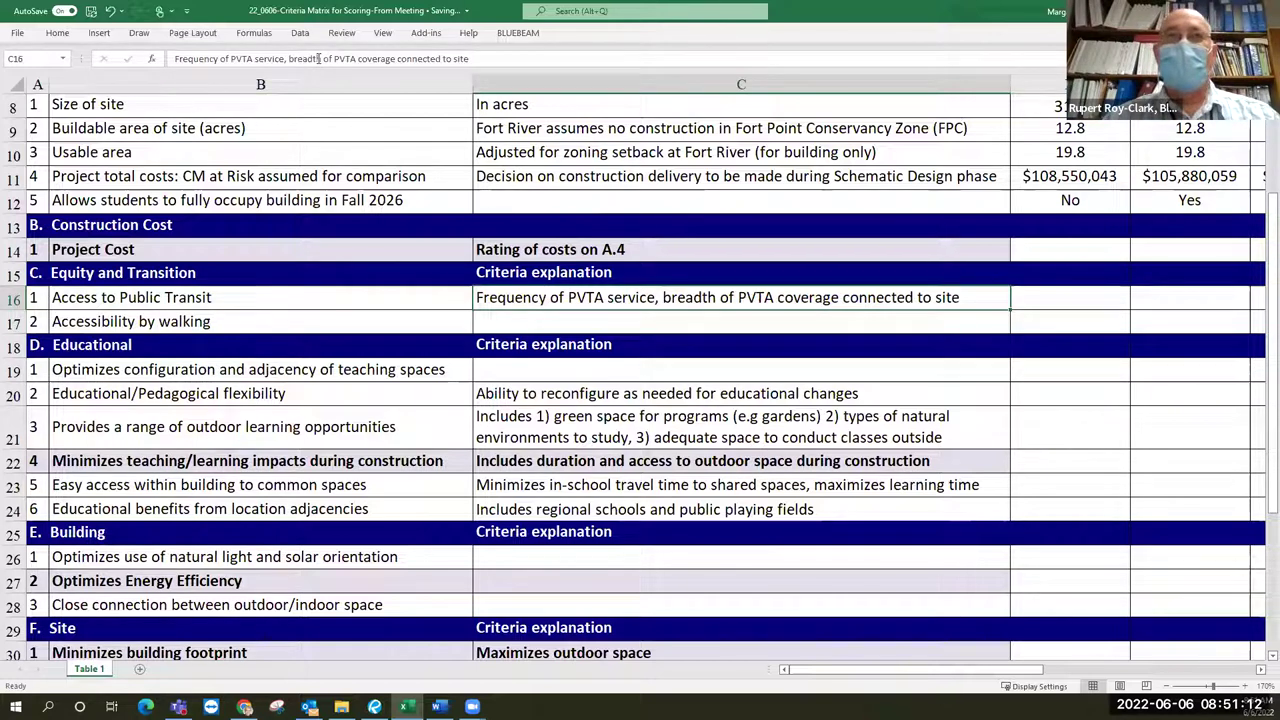
{"action": "left_click", "coordinate": [325, 59]}
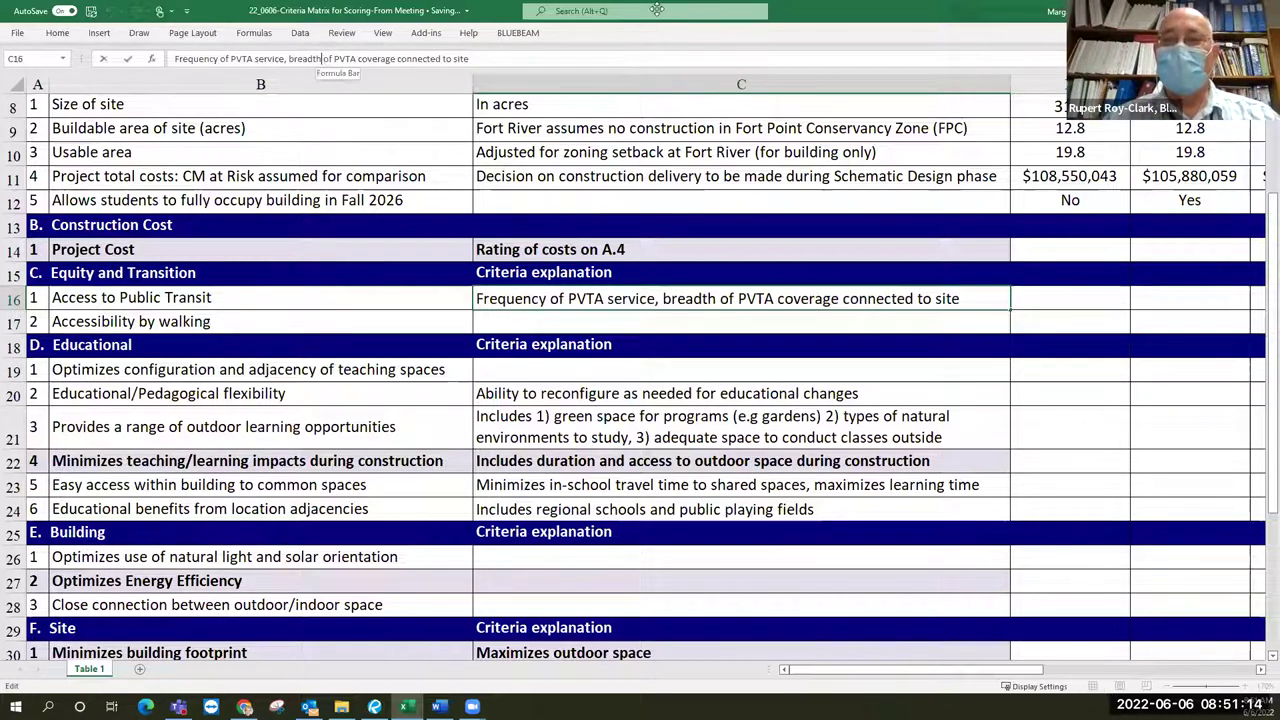
{"action": "key", "text": "BackSpace"}
{"action": "key", "text": "BackSpace"}
{"action": "key", "text": "BackSpace"}
{"action": "key", "text": "BackSpace"}
{"action": "key", "text": "BackSpace"}
{"action": "key", "text": "BackSpace"}
{"action": "key", "text": "BackSpace"}
{"action": "type", "text": "area"}
{"action": "key", "text": "Return"}
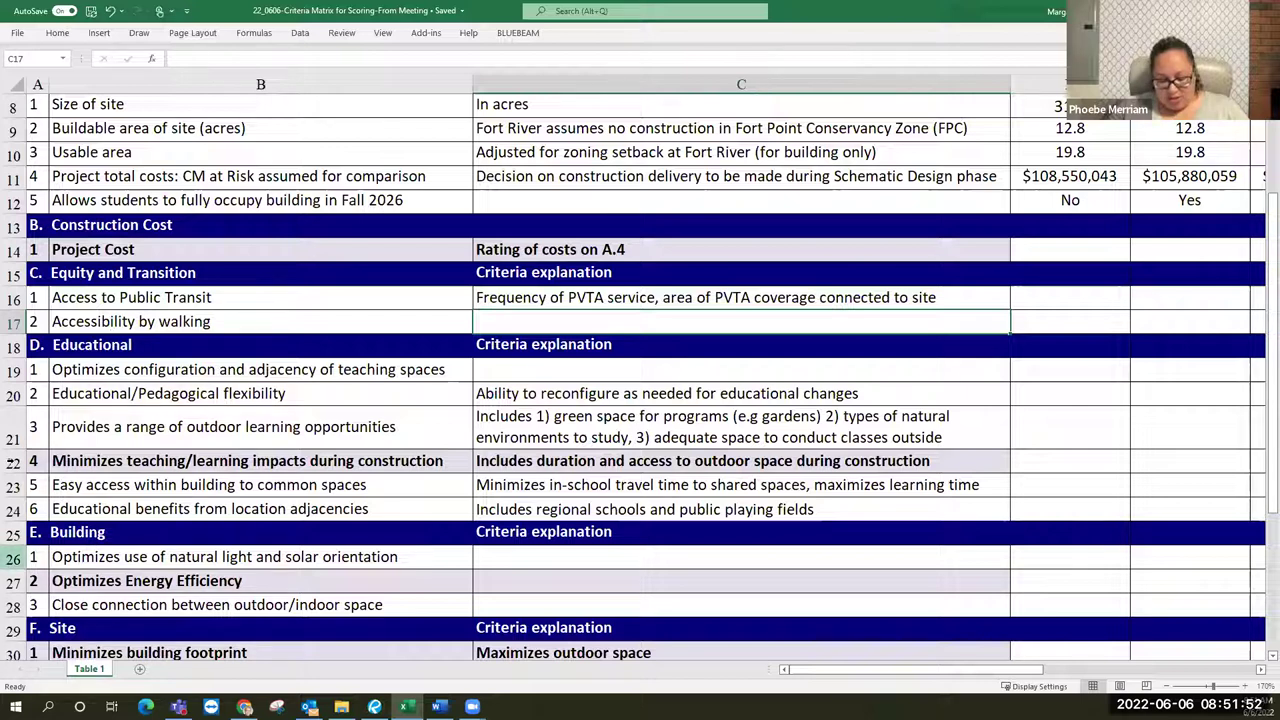
Insert a blank row above "Easy access within building to common spaces" in the Educational section.
{"action": "left_click", "coordinate": [11, 461]}
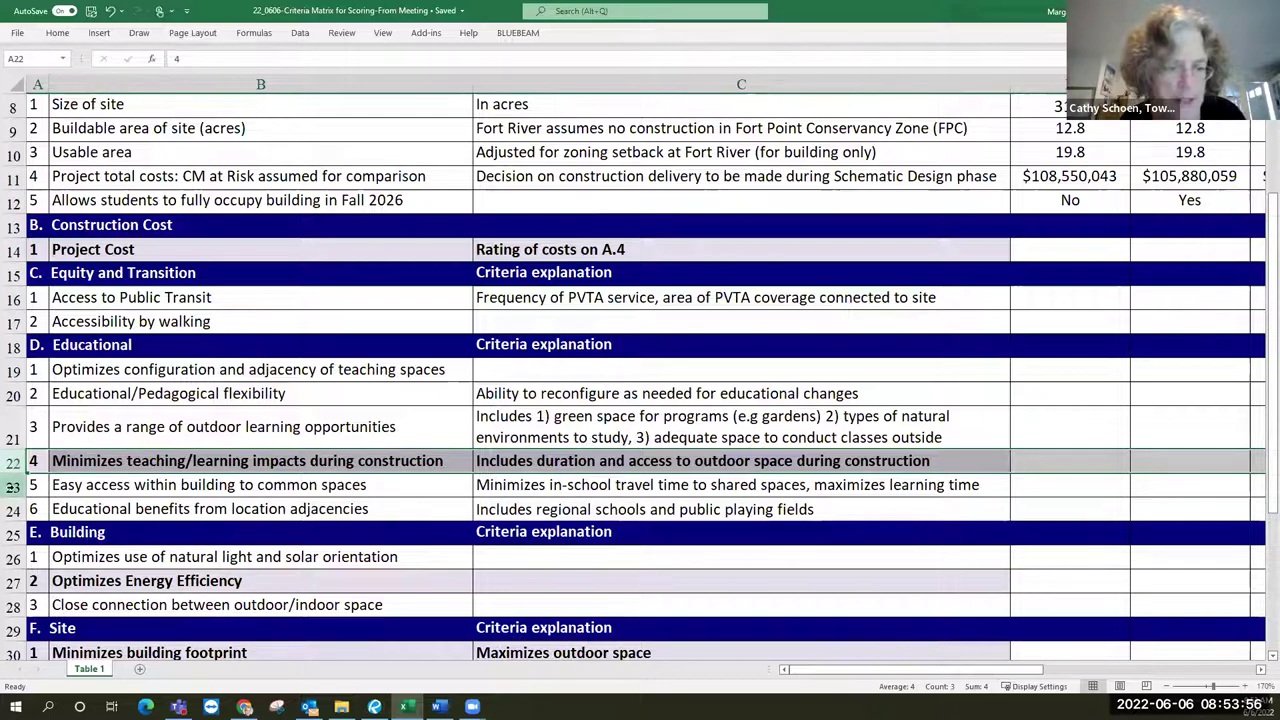
{"action": "left_click", "coordinate": [14, 486]}
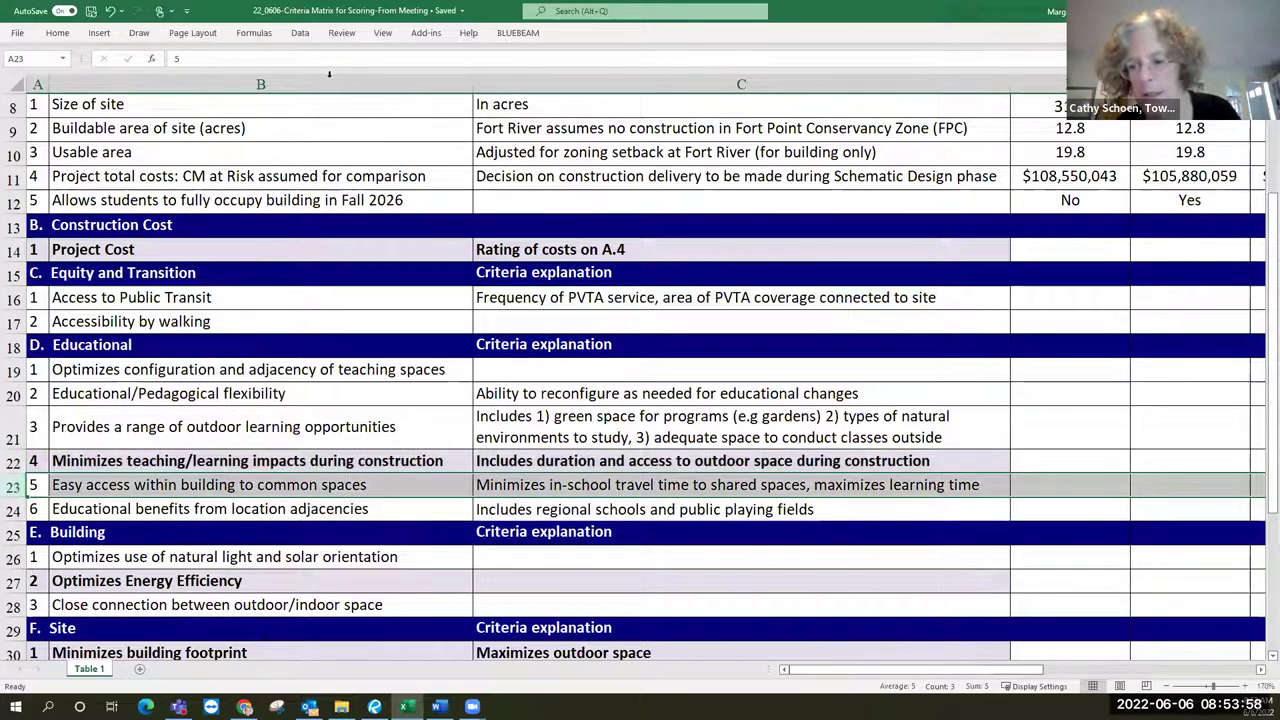
{"action": "left_click", "coordinate": [58, 34]}
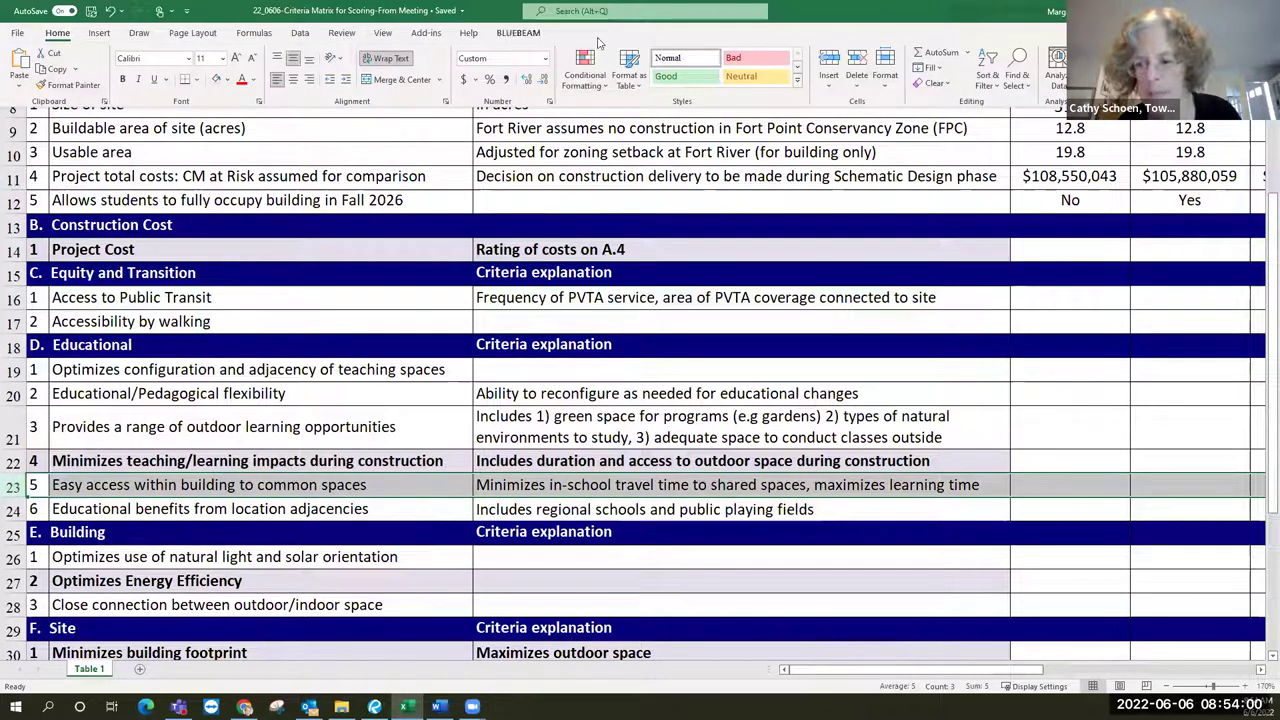
{"action": "left_click", "coordinate": [836, 60]}
Enter the criterion "Minimizes impacts on teaching/learning" in B23 of the blank Educational row.
{"action": "left_click", "coordinate": [100, 490]}
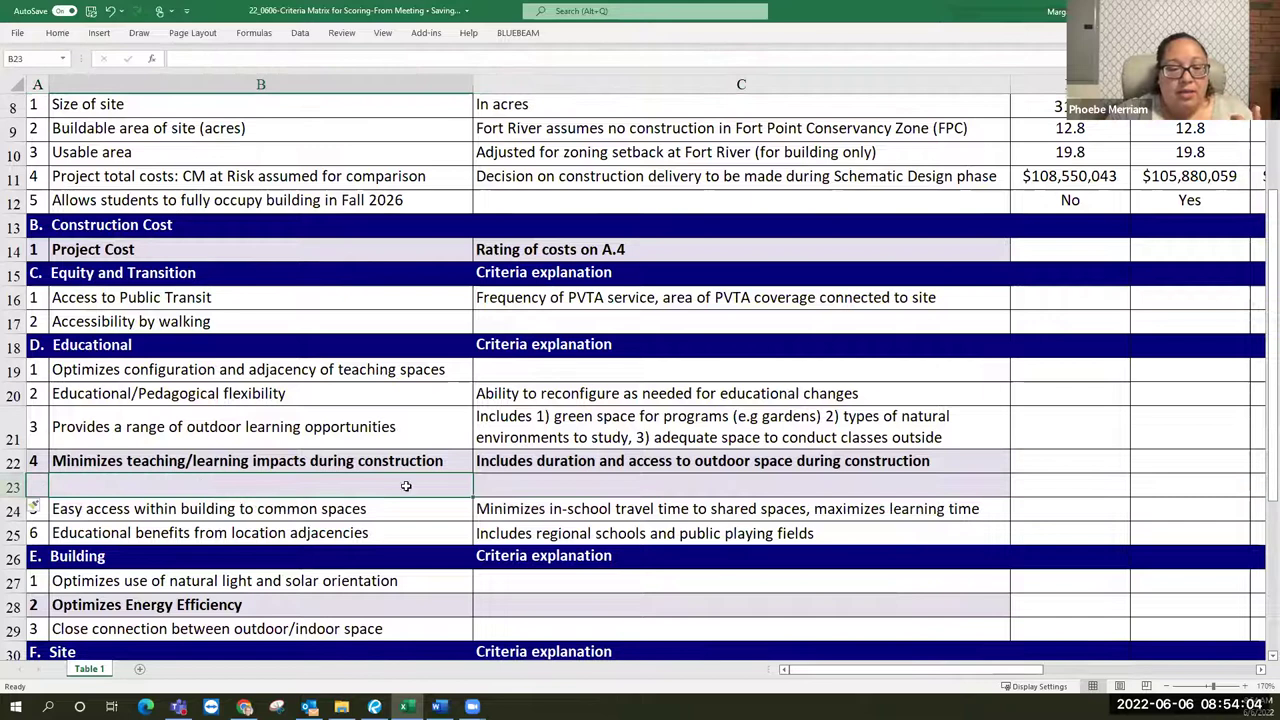
{"action": "type", "text": "Mini"}
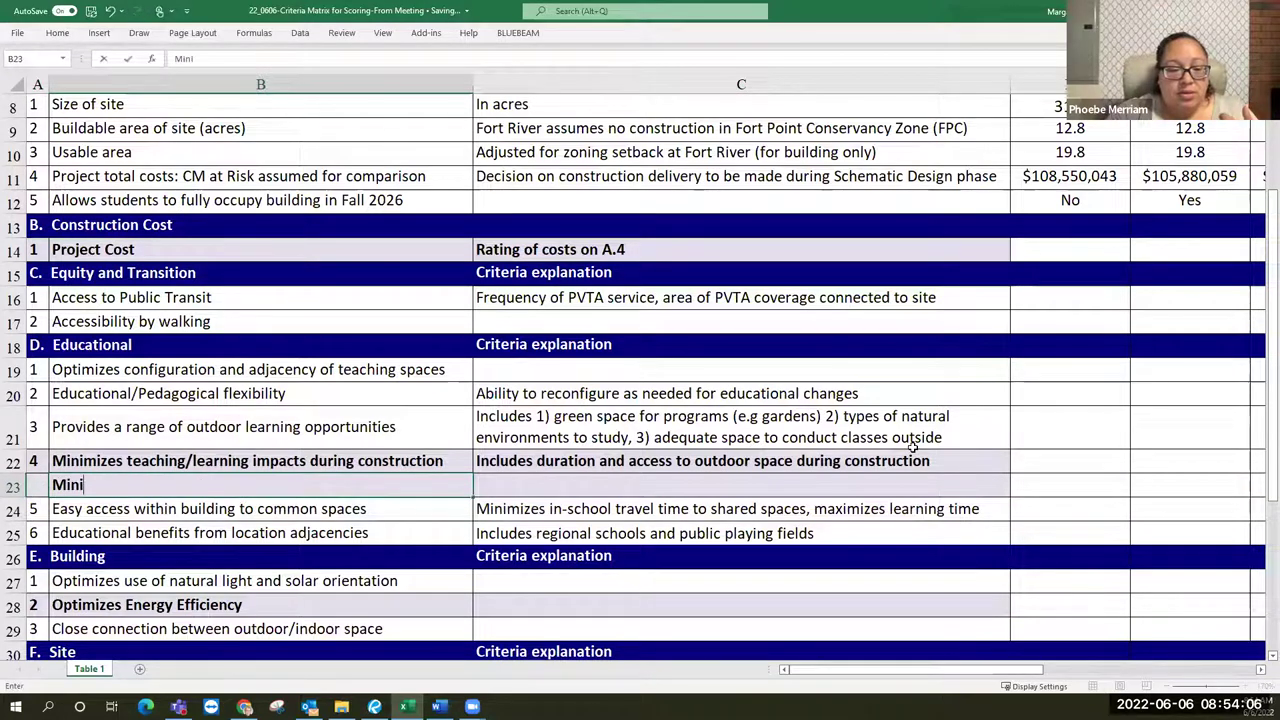
{"action": "type", "text": "mizes"}
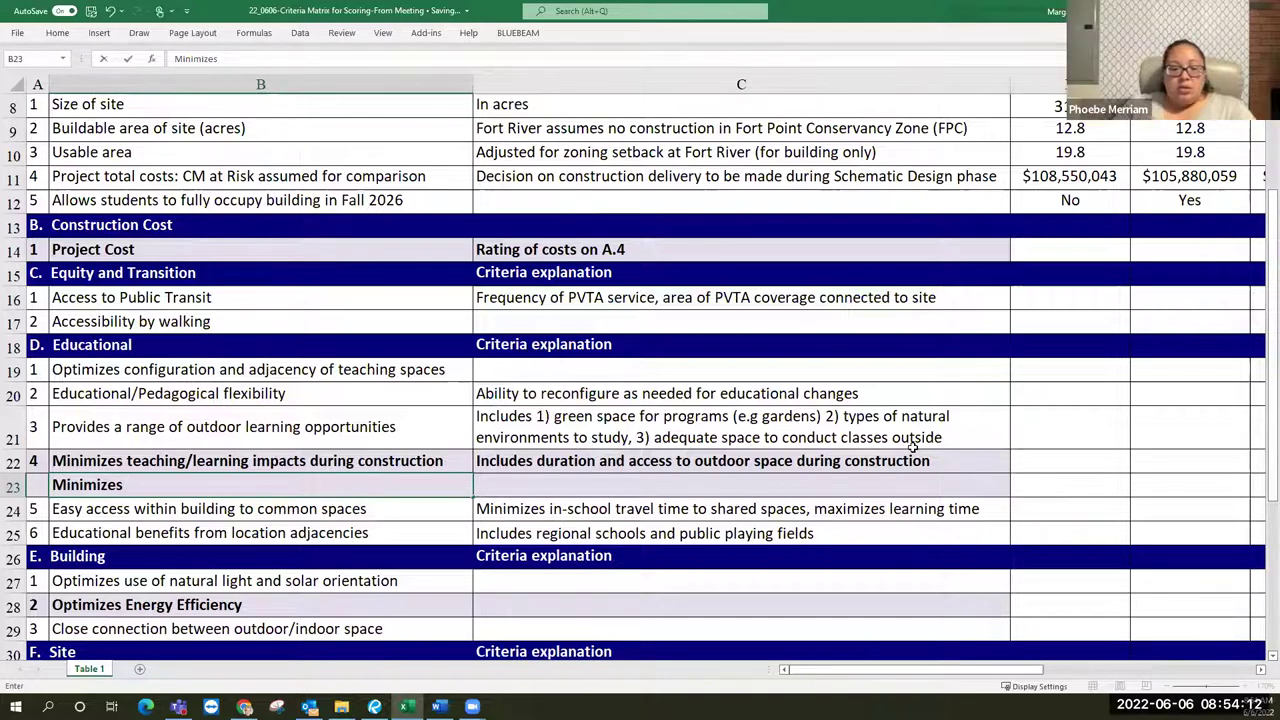
{"action": "type", "text": "i"}
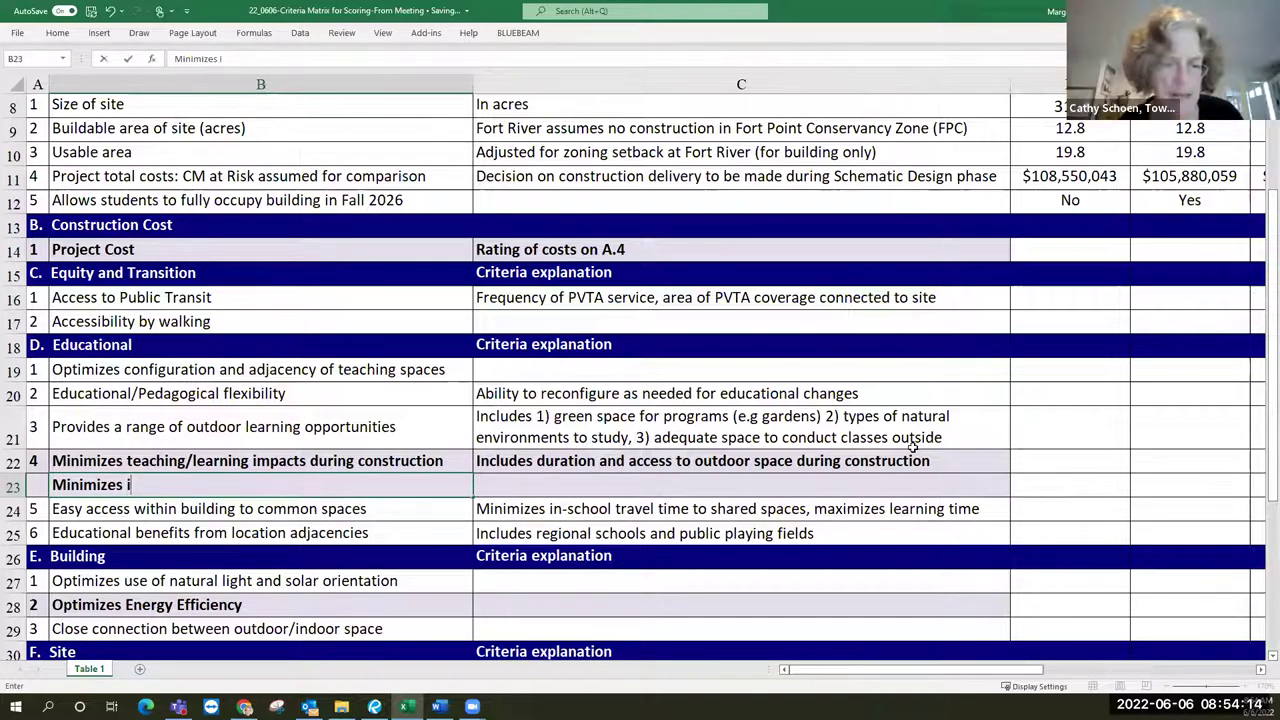
{"action": "type", "text": "mpacts on "}
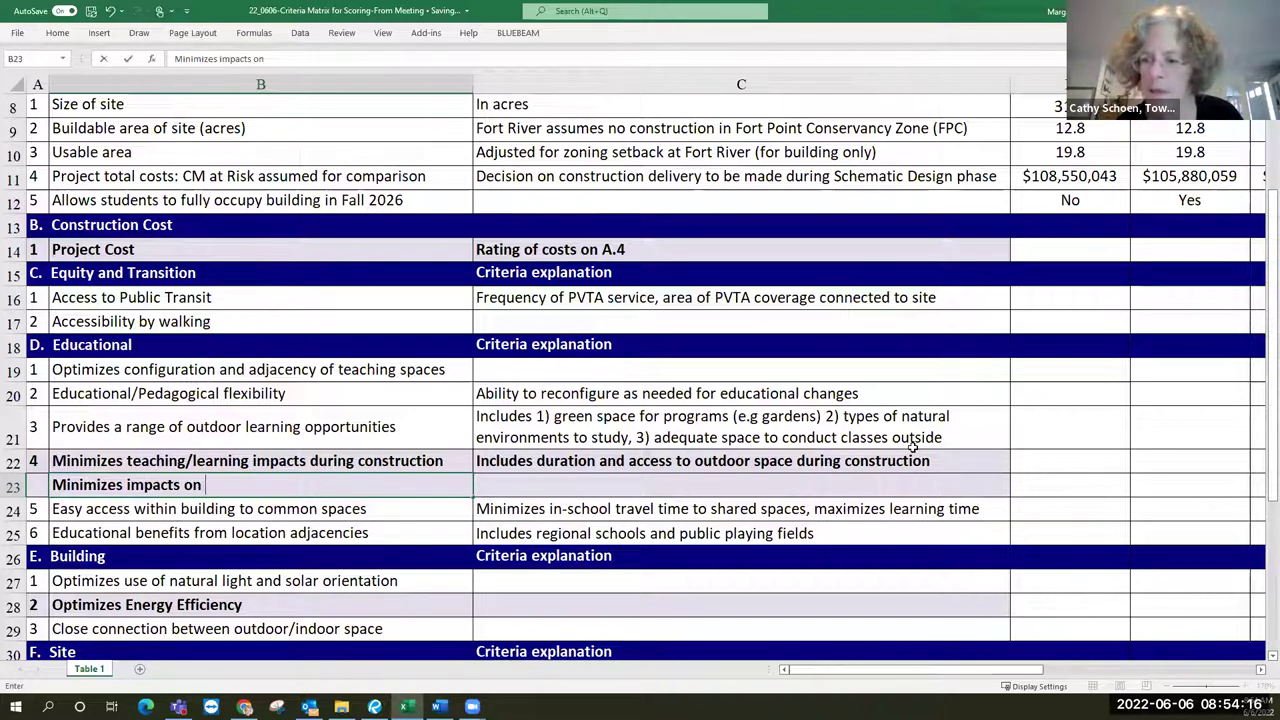
{"action": "type", "text": "teaching/"}
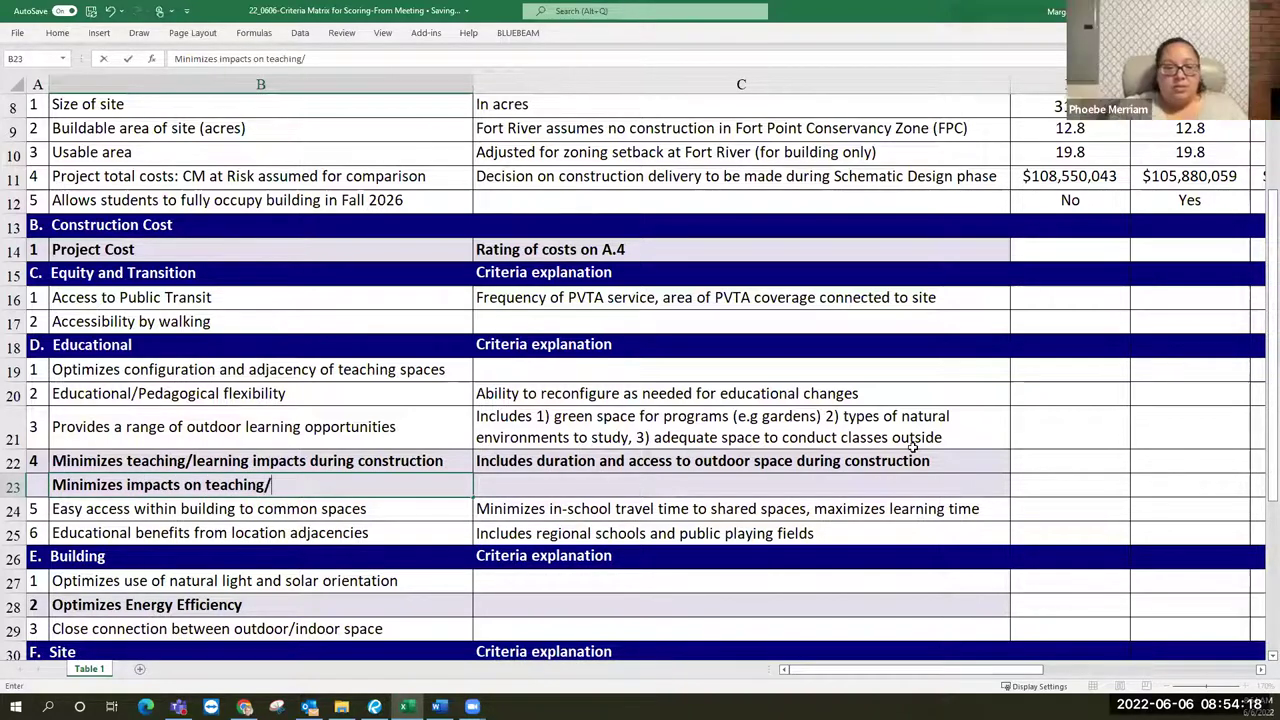
{"action": "type", "text": "learn"}
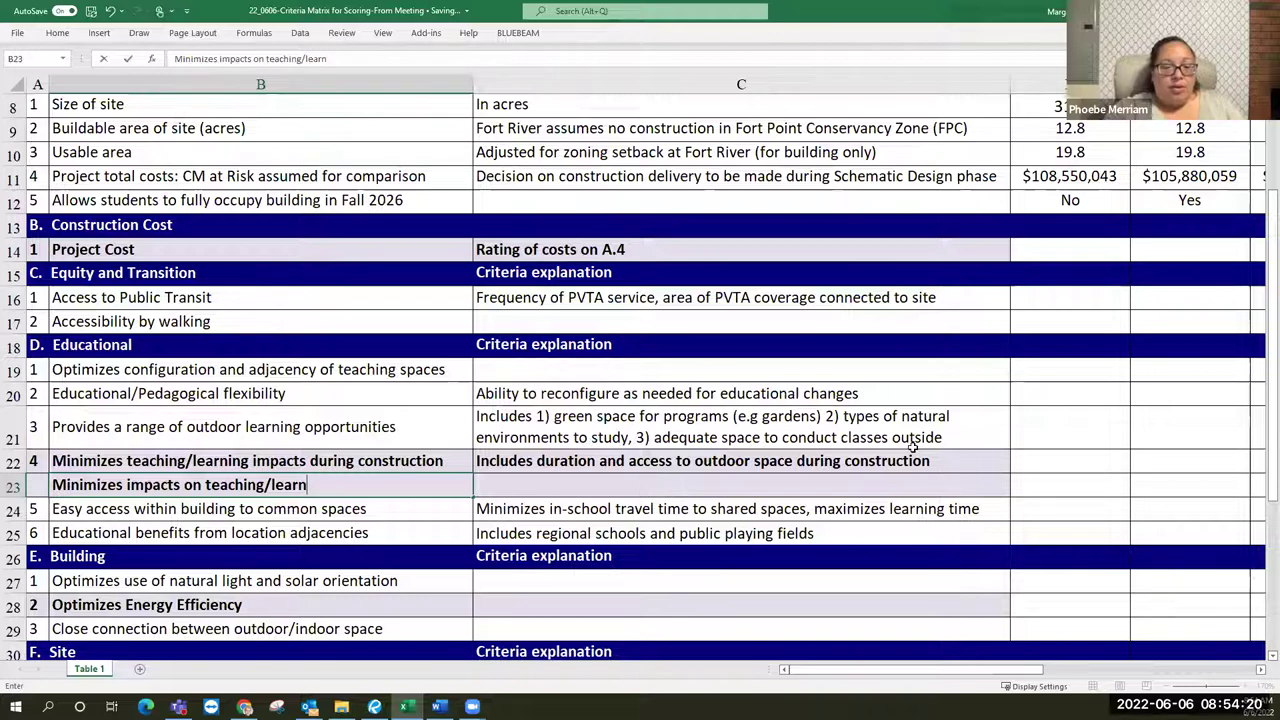
{"action": "type", "text": "ing"}
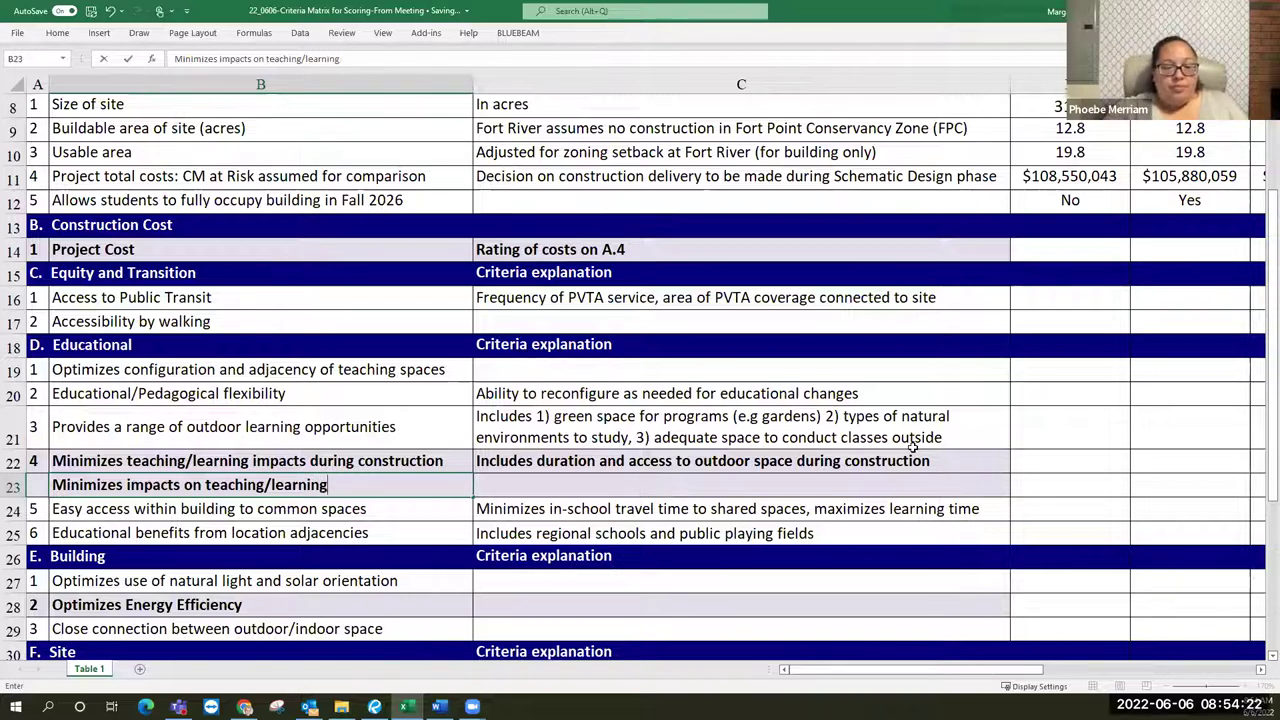
{"action": "key", "text": "Return"}
Replace the fourth Educational criterion in B22 with "Minimizes duration".
{"action": "key", "text": "Up"}
{"action": "key", "text": "Up"}
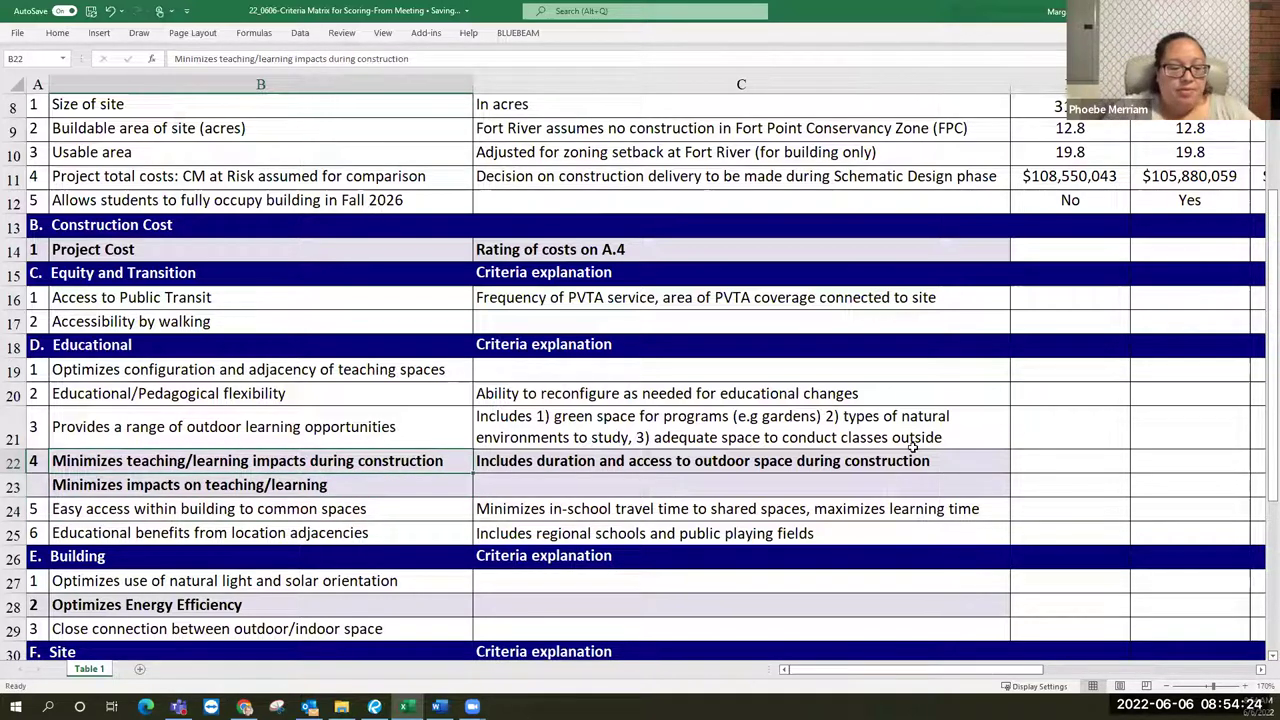
{"action": "type", "text": "Minim"}
{"action": "key", "text": "BackSpace"}
{"action": "key", "text": "BackSpace"}
{"action": "key", "text": "BackSpace"}
{"action": "key", "text": "BackSpace"}
{"action": "type", "text": "ini"}
{"action": "key", "text": "BackSpace"}
{"action": "key", "text": "BackSpace"}
{"action": "type", "text": "nimizes "}
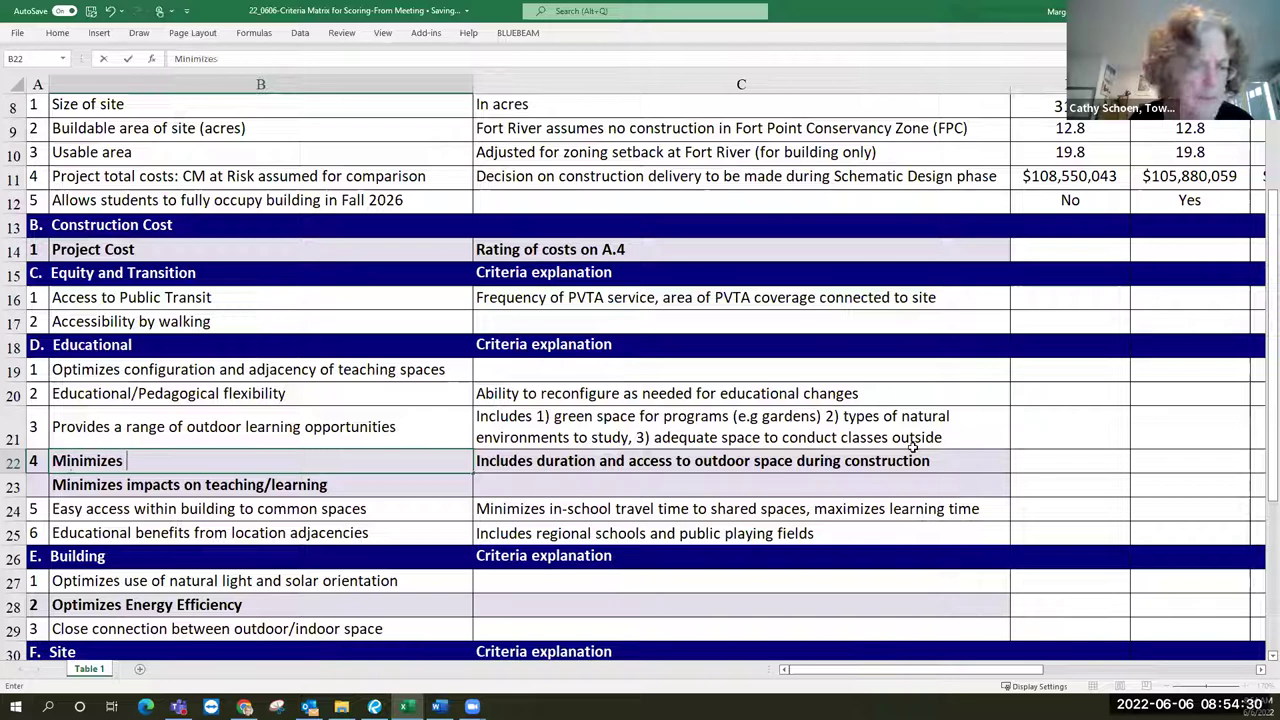
{"action": "type", "text": "duration"}
{"action": "key", "text": "Return"}
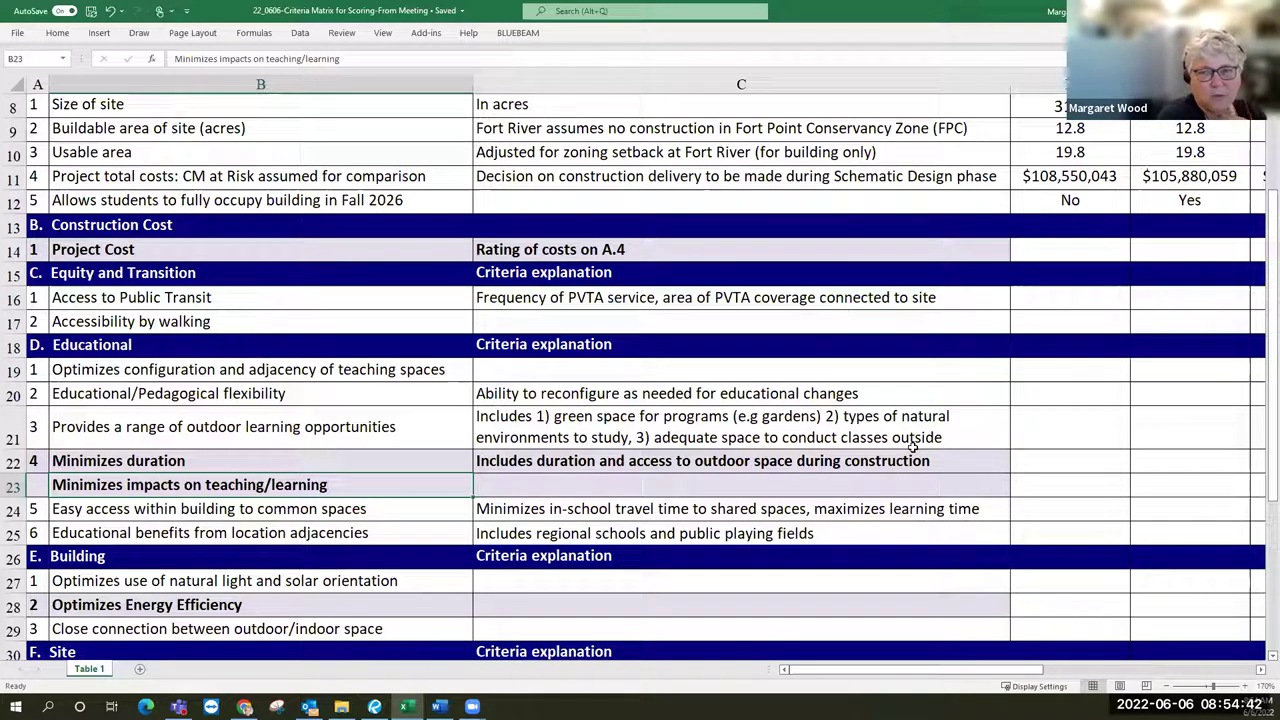
Reword the criterion in B23 as "Minimizes construction impacts on teaching/learning".
{"action": "left_click", "coordinate": [913, 452]}
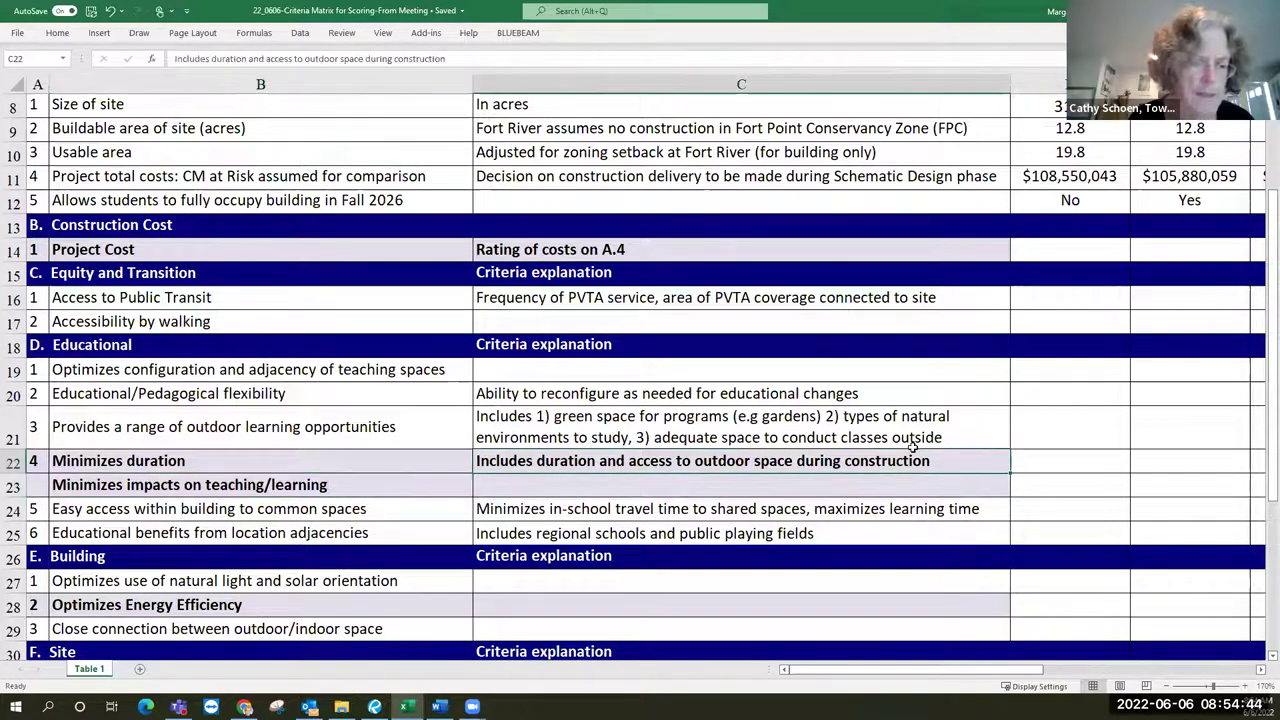
{"action": "key", "text": "Down"}
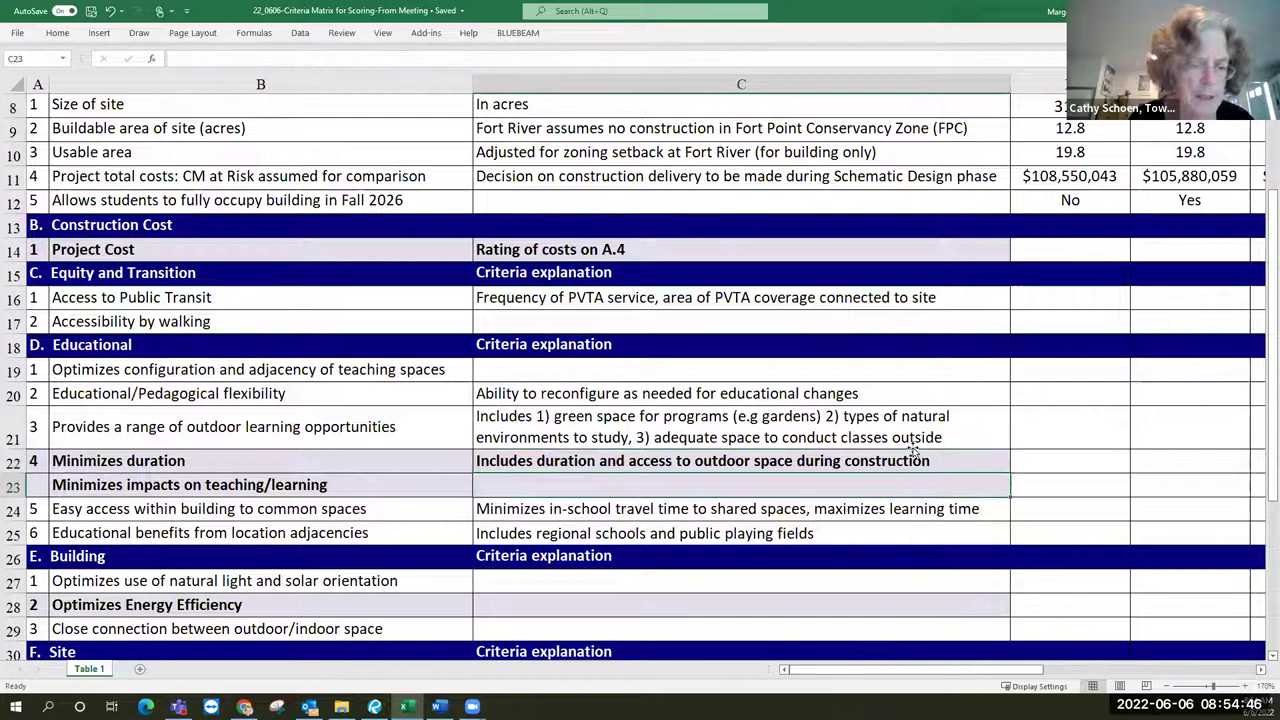
{"action": "key", "text": "Left"}
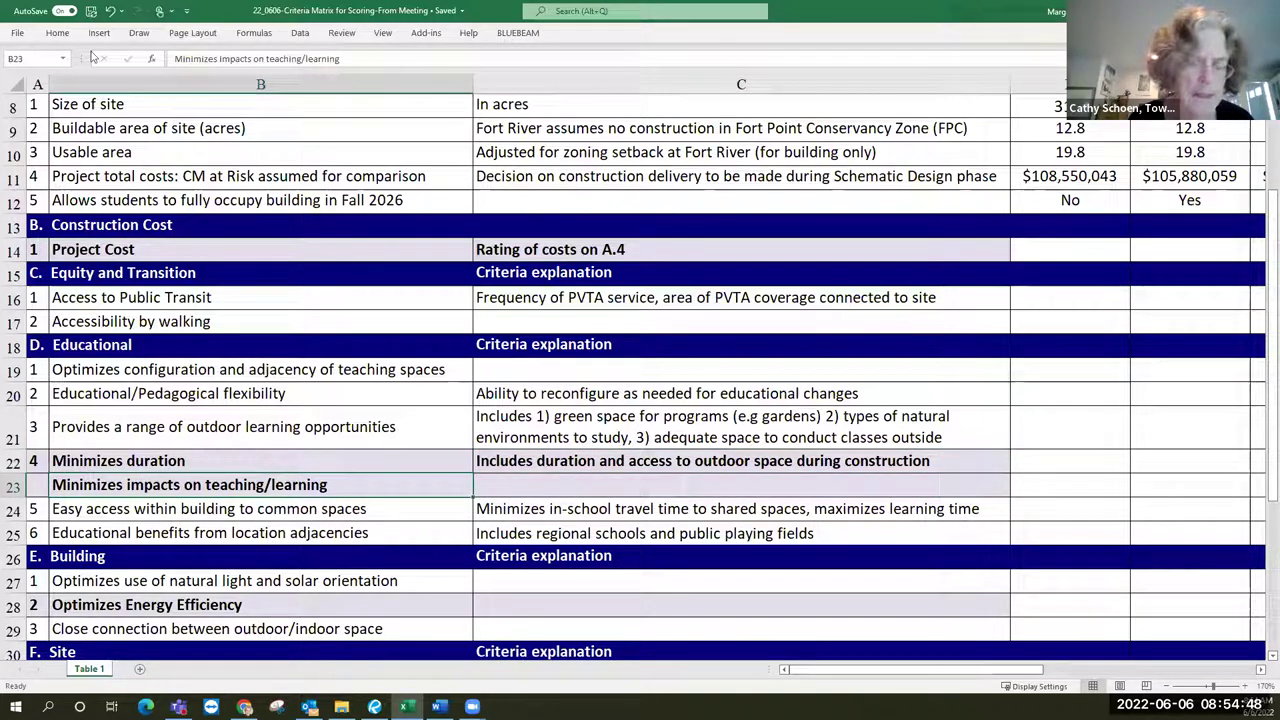
{"action": "left_click", "coordinate": [220, 60]}
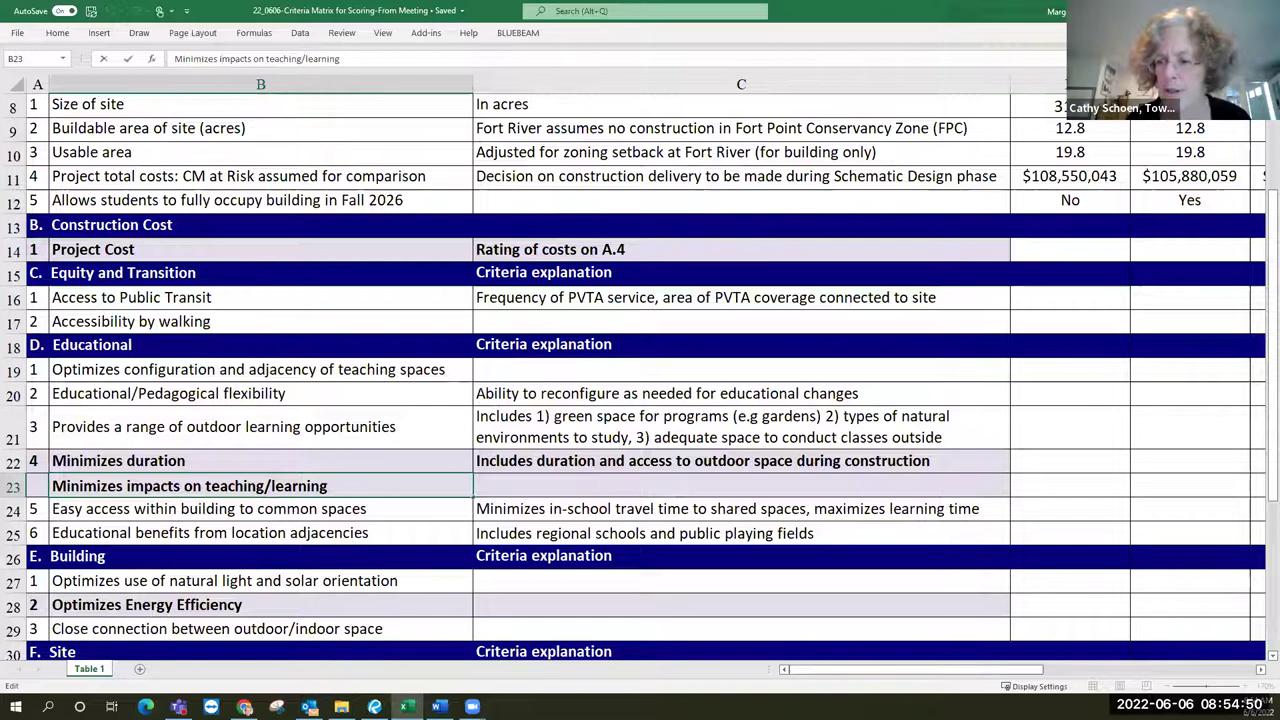
{"action": "type", "text": "construction"}
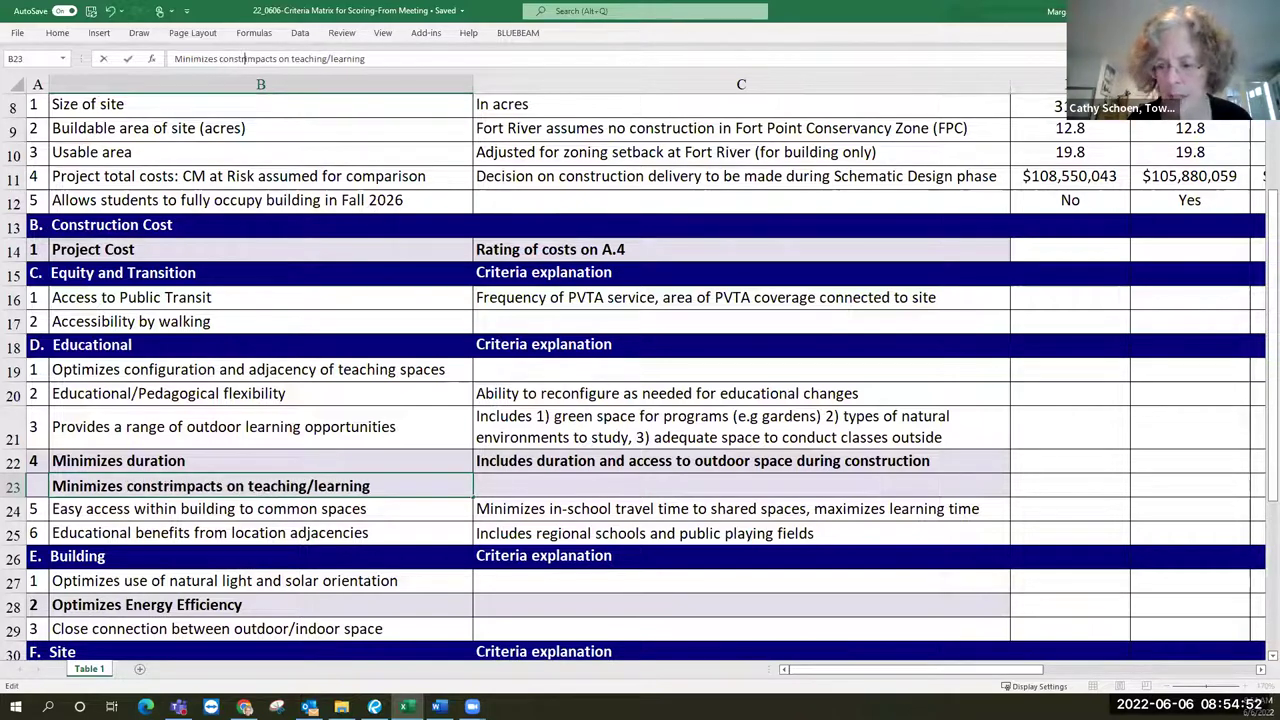
{"action": "key", "text": "Return"}
{"action": "key", "text": "Up"}
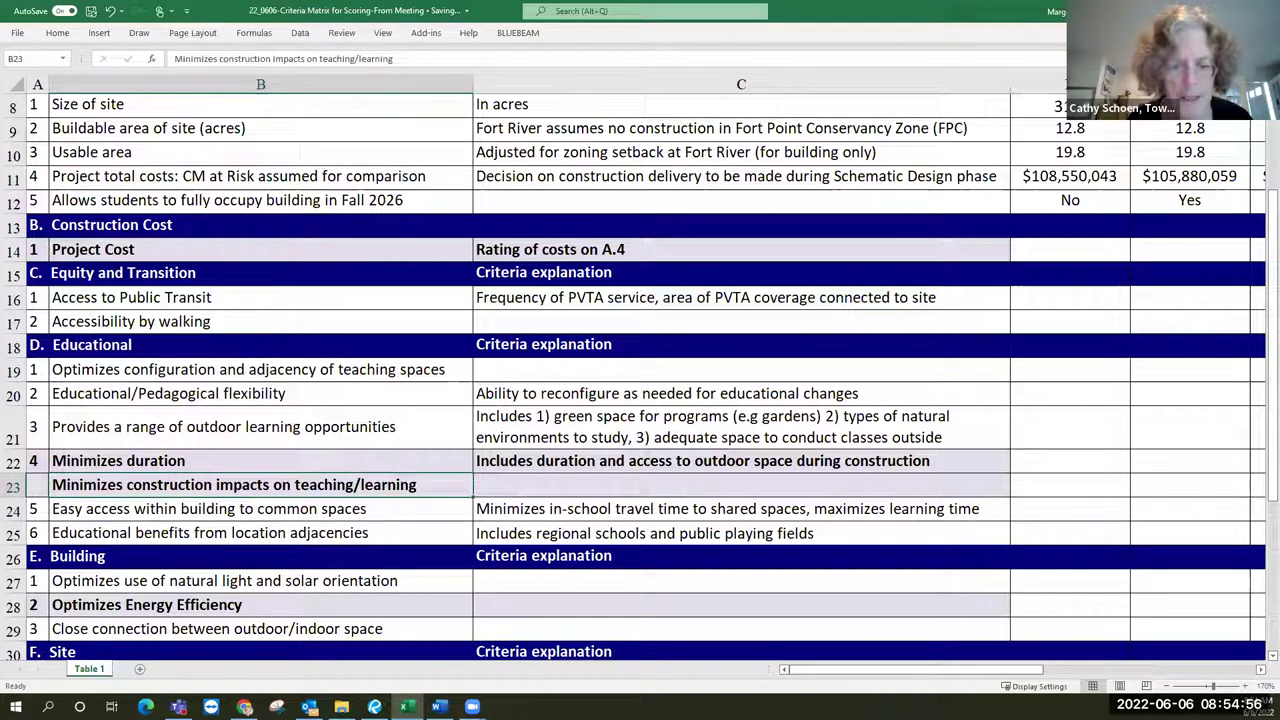
Copy the explanation from C22 of the "Minimizes duration" row into C23 for the construction impacts criterion.
{"action": "left_click", "coordinate": [741, 484]}
{"action": "left_click", "coordinate": [741, 460]}
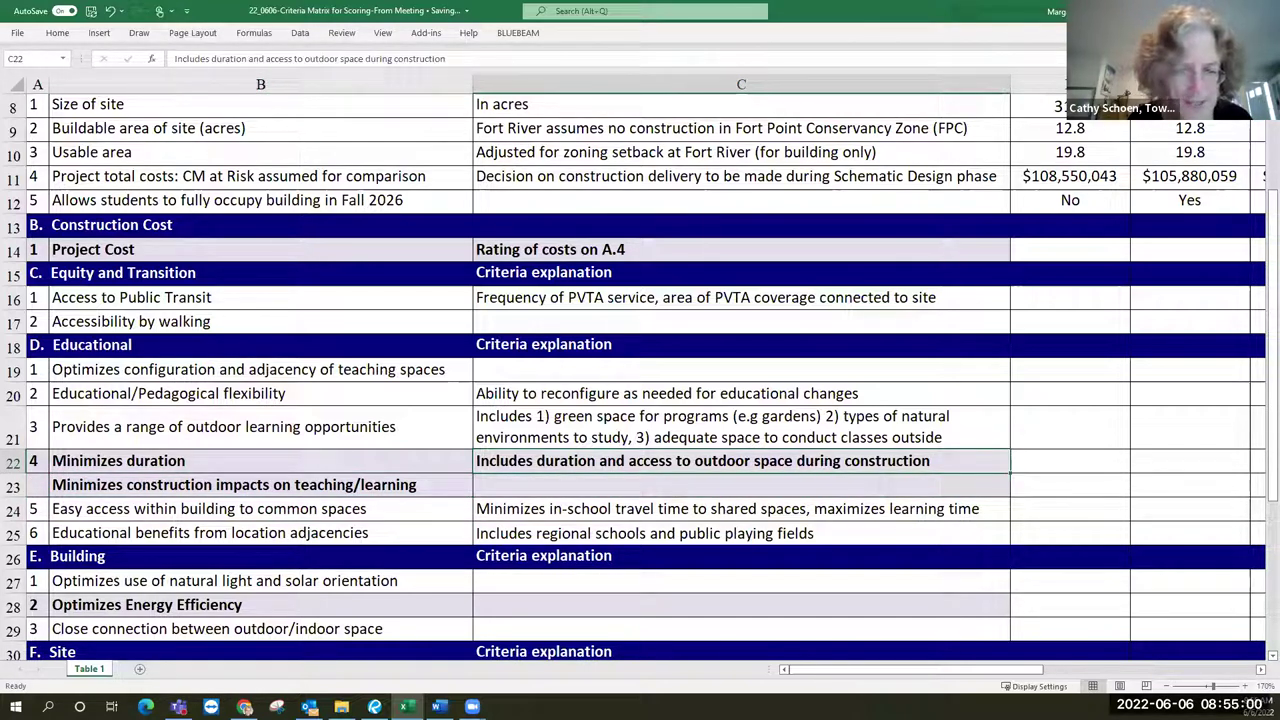
{"action": "key", "text": "ctrl+c"}
{"action": "left_click", "coordinate": [741, 484]}
{"action": "key", "text": "ctrl+v"}
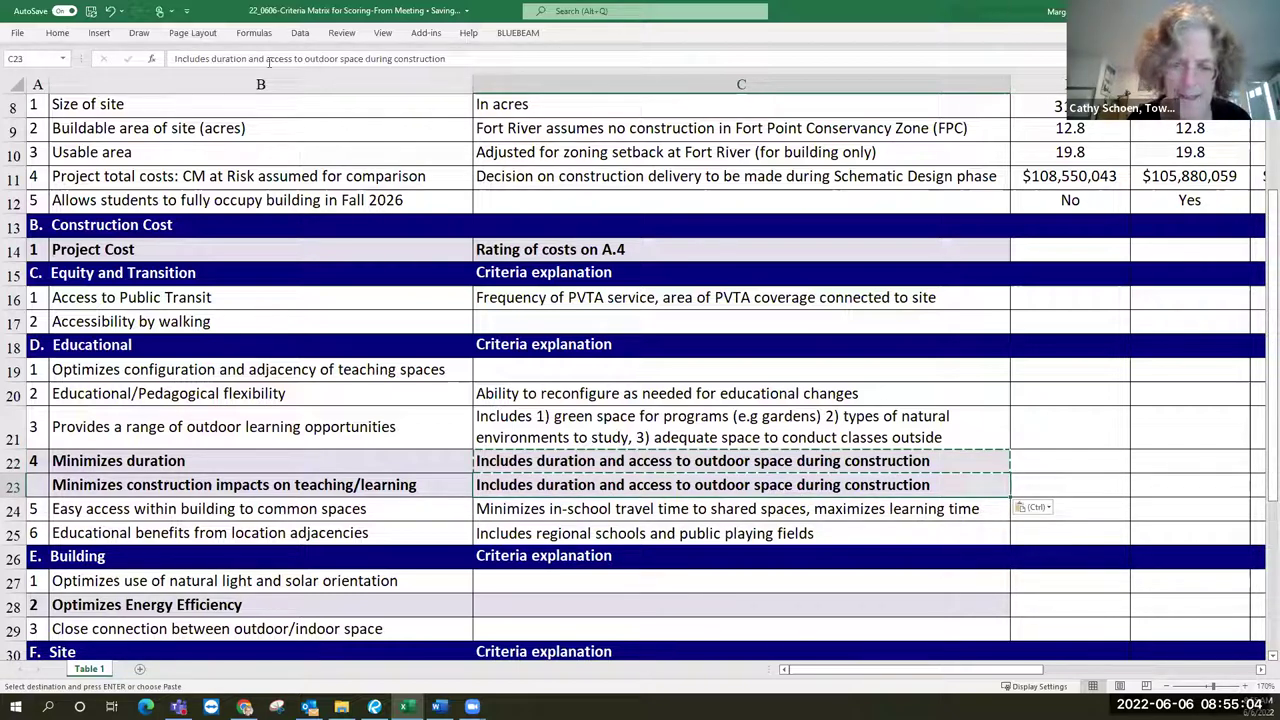
Shorten the explanation in C23 to "Includes access to outdoor space during construction".
{"action": "left_click", "coordinate": [268, 62]}
{"action": "key", "text": "BackSpace"}
{"action": "key", "text": "BackSpace"}
{"action": "key", "text": "BackSpace"}
{"action": "key", "text": "BackSpace"}
{"action": "key", "text": "BackSpace"}
{"action": "key", "text": "BackSpace"}
{"action": "key", "text": "BackSpace"}
{"action": "key", "text": "BackSpace"}
{"action": "key", "text": "BackSpace"}
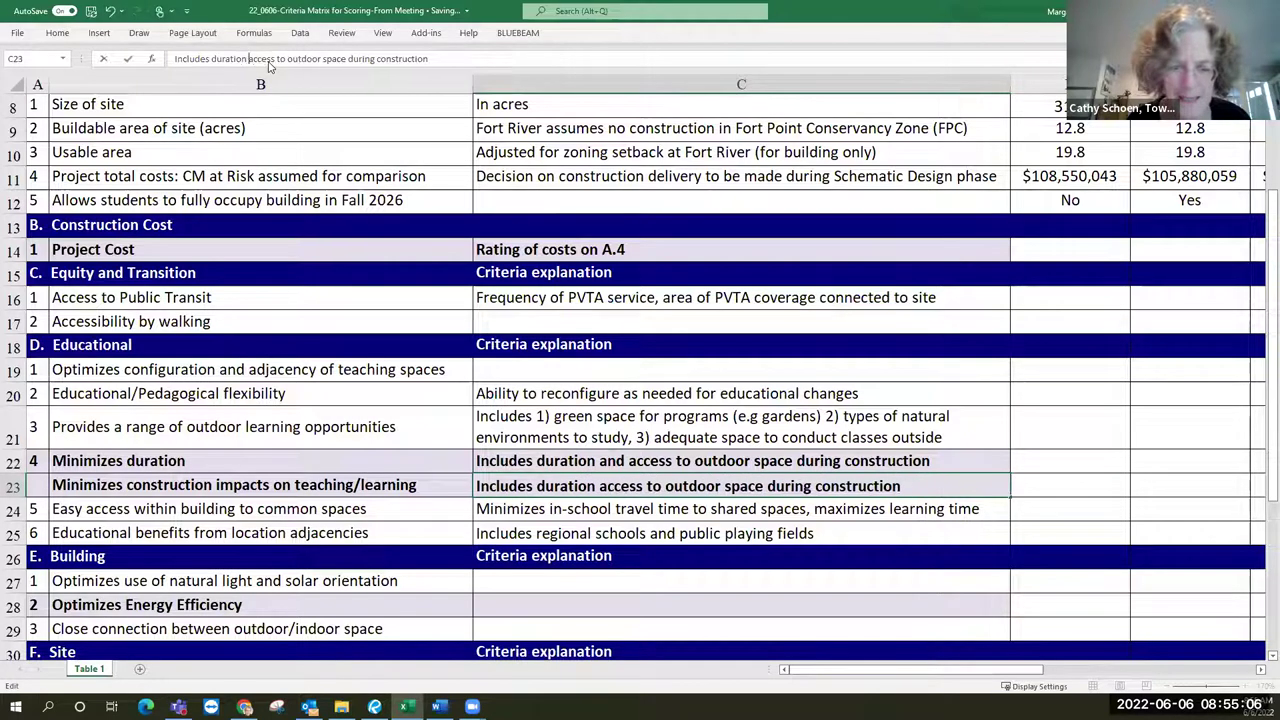
{"action": "key", "text": "BackSpace"}
{"action": "key", "text": "BackSpace"}
{"action": "key", "text": "BackSpace"}
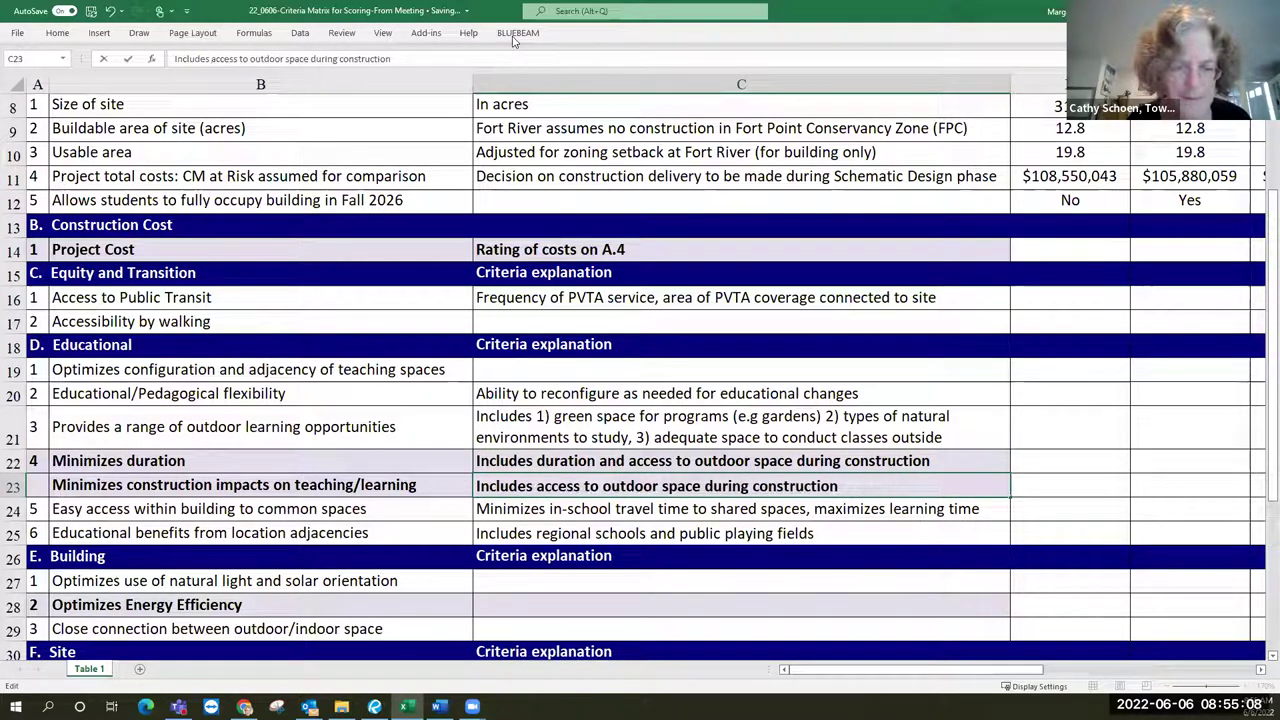
{"action": "key", "text": "Return"}
Clear the explanation in C22 beside the "Minimizes duration" criterion.
{"action": "key", "text": "Up"}
{"action": "key", "text": "Up"}
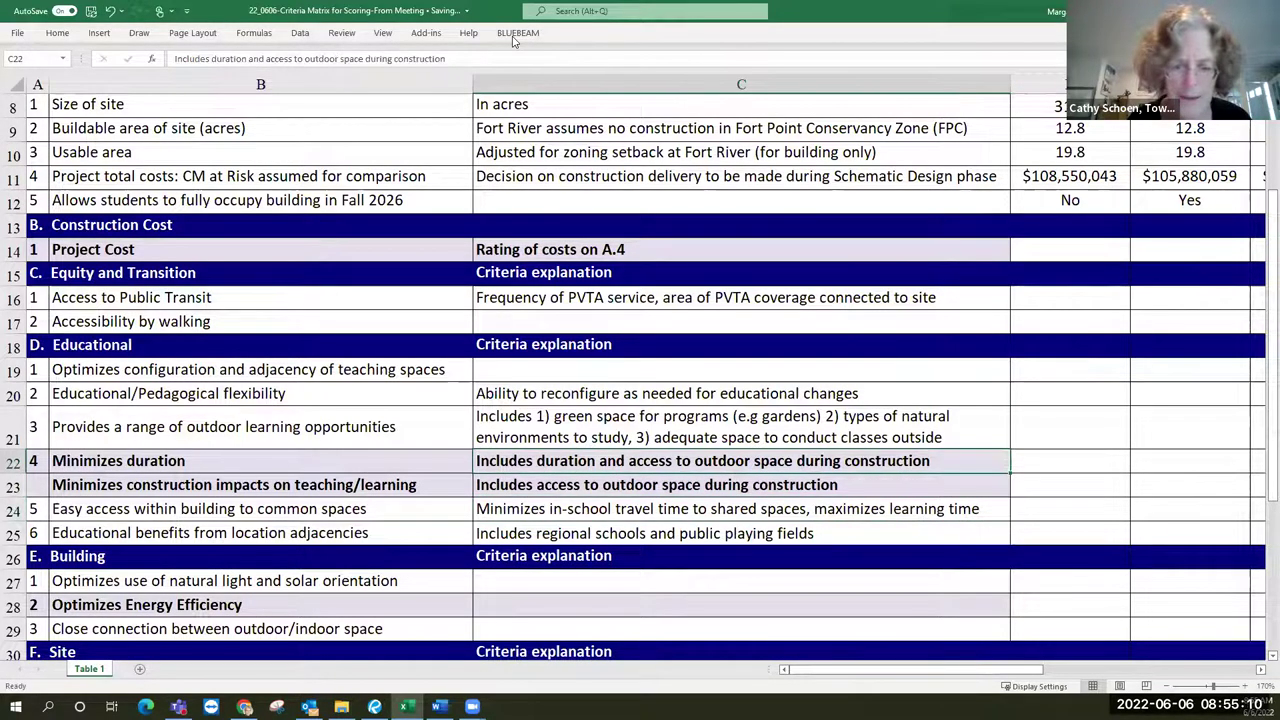
{"action": "key", "text": "Delete"}
{"action": "key", "text": "ctrl+z"}
{"action": "key", "text": "Delete"}
Renumber the last three Educational criteria in A23 through A25 as 5, 6 and 7.
{"action": "key", "text": "Down"}
{"action": "key", "text": "Left"}
{"action": "key", "text": "Left"}
{"action": "type", "text": "5"}
{"action": "key", "text": "Return"}
{"action": "type", "text": "6"}
{"action": "key", "text": "Return"}
{"action": "type", "text": "7"}
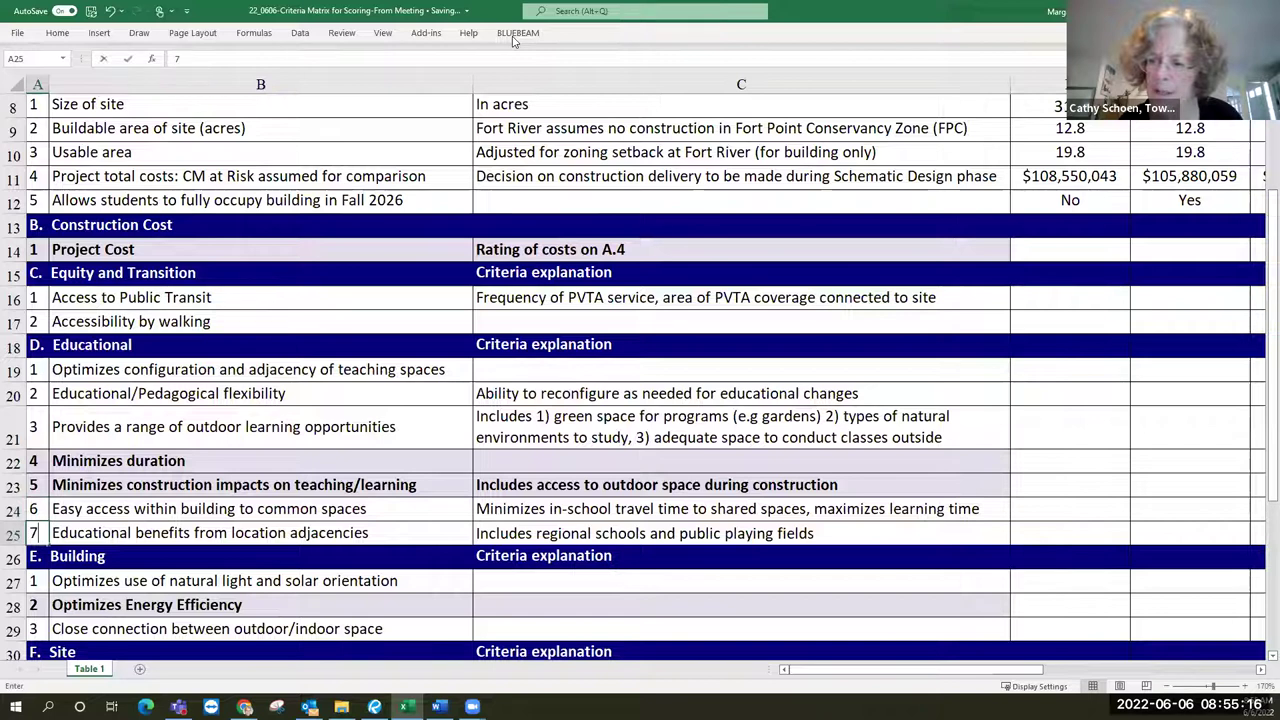
{"action": "key", "text": "Return"}
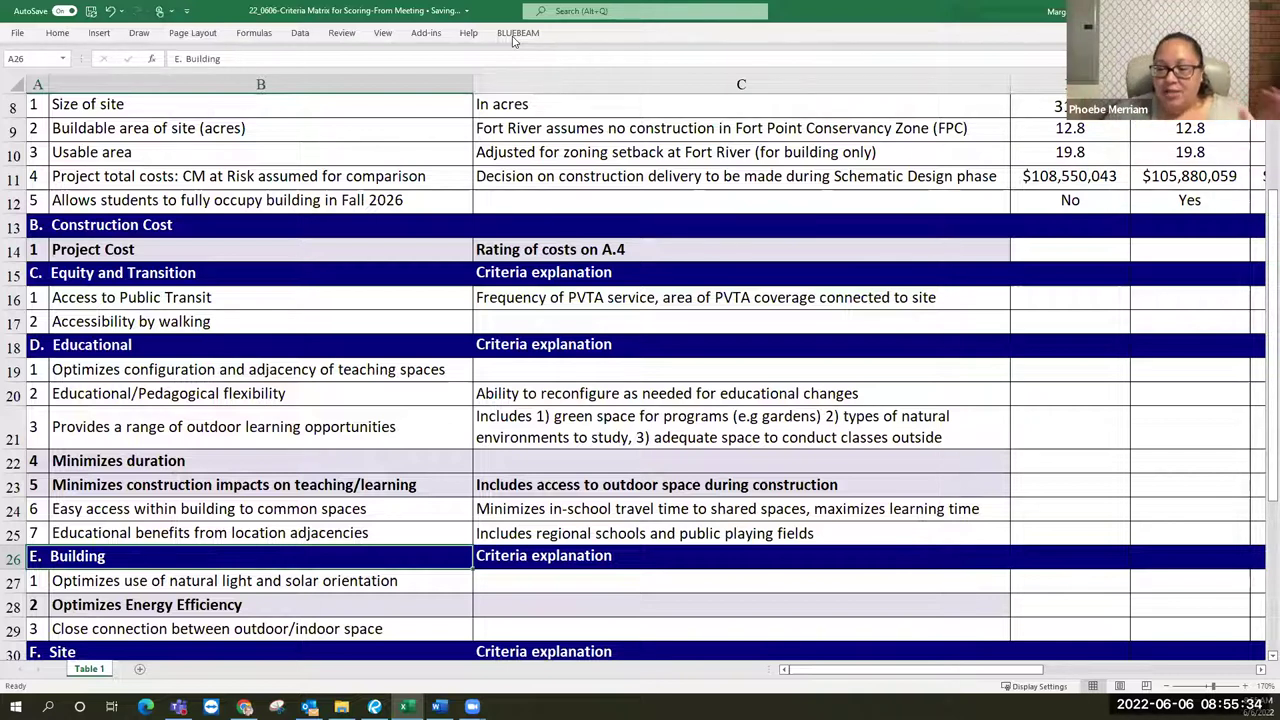
Extend the criterion in B22 to read "Minimizes duration of construction".
{"action": "left_click", "coordinate": [60, 460]}
{"action": "left_click", "coordinate": [318, 57]}
{"action": "type", "text": "of construction"}
{"action": "key", "text": "Return"}
Enter "Number of months" in C22 as the explanation for the construction duration criterion.
{"action": "key", "text": "Up"}
{"action": "key", "text": "Right"}
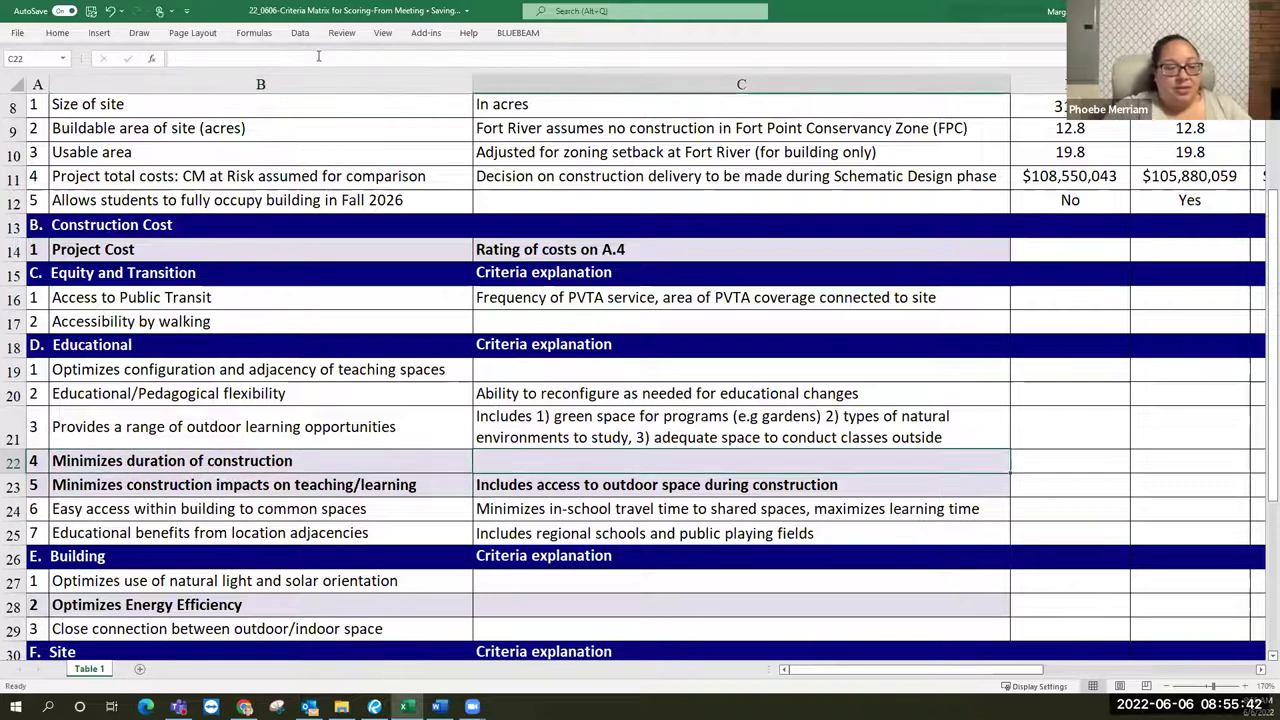
{"action": "type", "text": "Number of months"}
{"action": "key", "text": "Return"}
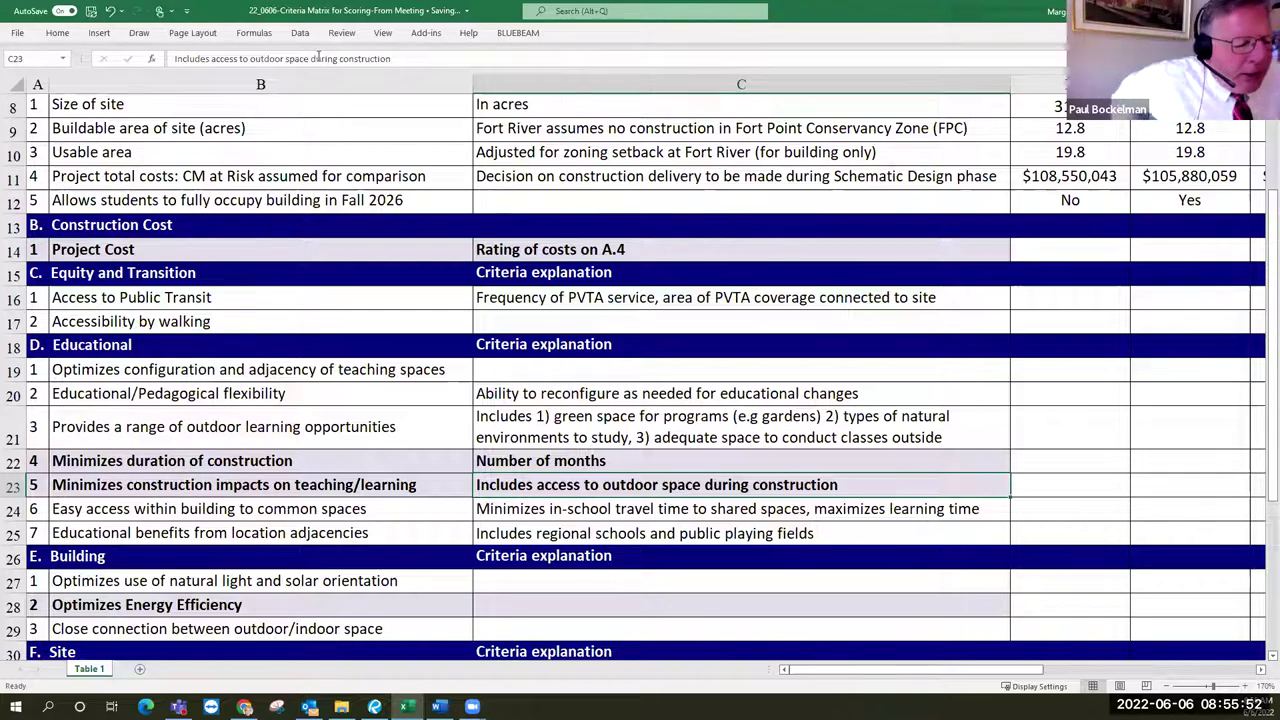
Review the remaining criteria and explanations from the Building section down through the Site and Community sections.
{"action": "key", "text": "Down"}
{"action": "key", "text": "Down"}
{"action": "key", "text": "Down"}
{"action": "key", "text": "Down"}
{"action": "key", "text": "Down"}
{"action": "key", "text": "Down"}
{"action": "key", "text": "Down"}
{"action": "key", "text": "Down"}
{"action": "key", "text": "Down"}
{"action": "key", "text": "Down"}
{"action": "key", "text": "Down"}
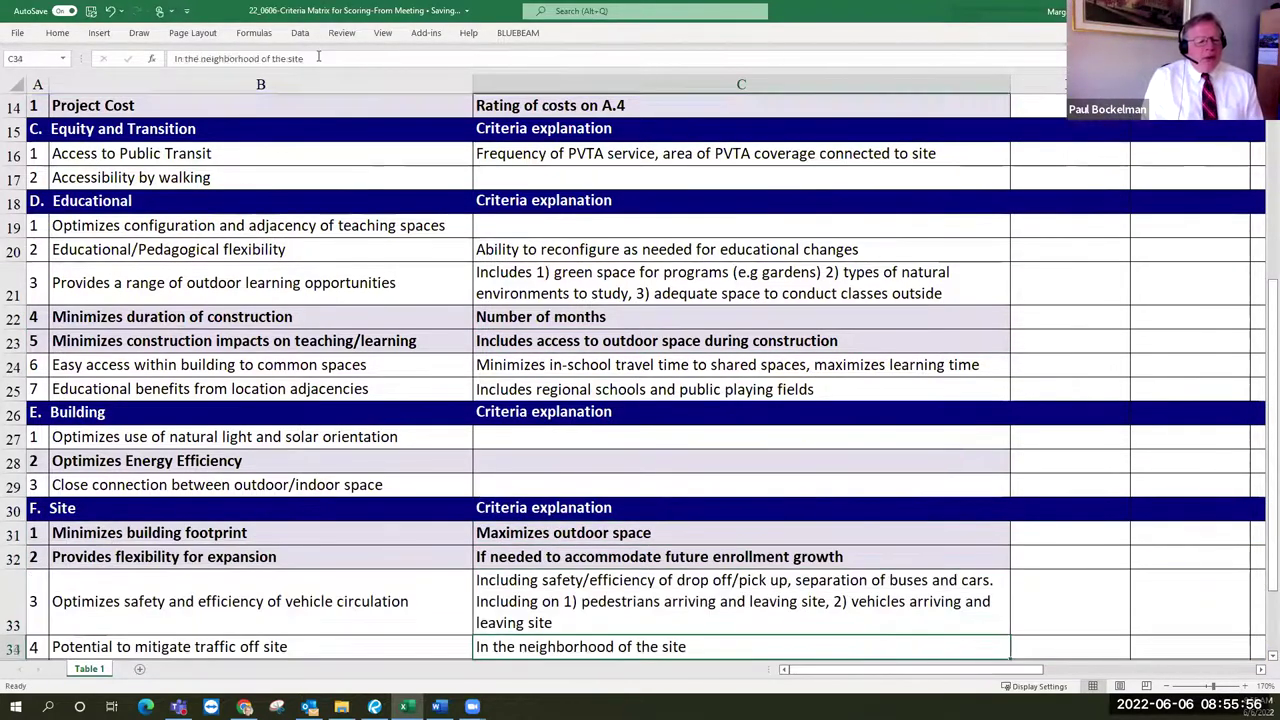
{"action": "key", "text": "Down"}
{"action": "key", "text": "Down"}
{"action": "key", "text": "Down"}
{"action": "key", "text": "Down"}
{"action": "key", "text": "Down"}
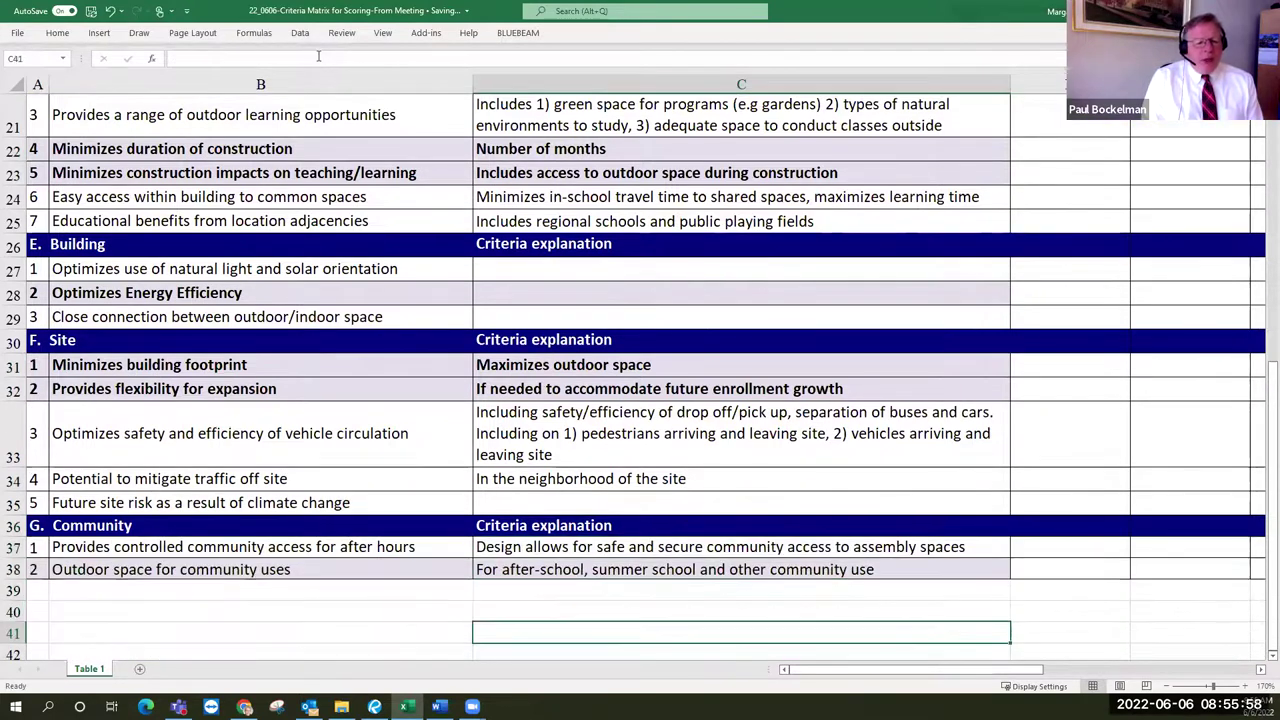
Single out the "Provides flexibility for expansion" criterion and its explanation in A32:C32 for discussion.
{"action": "left_click", "coordinate": [13, 391]}
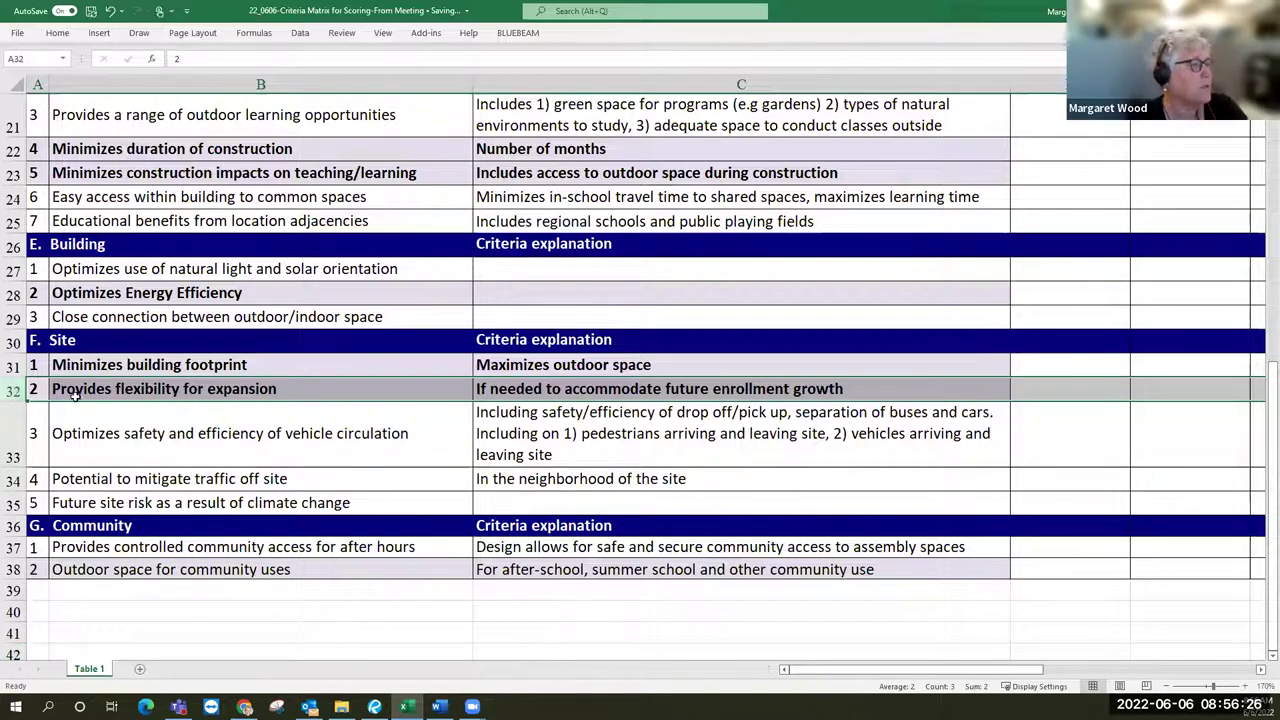
{"action": "left_click", "coordinate": [40, 389]}
{"action": "left_click_drag", "start_coordinate": [40, 389], "coordinate": [718, 391]}
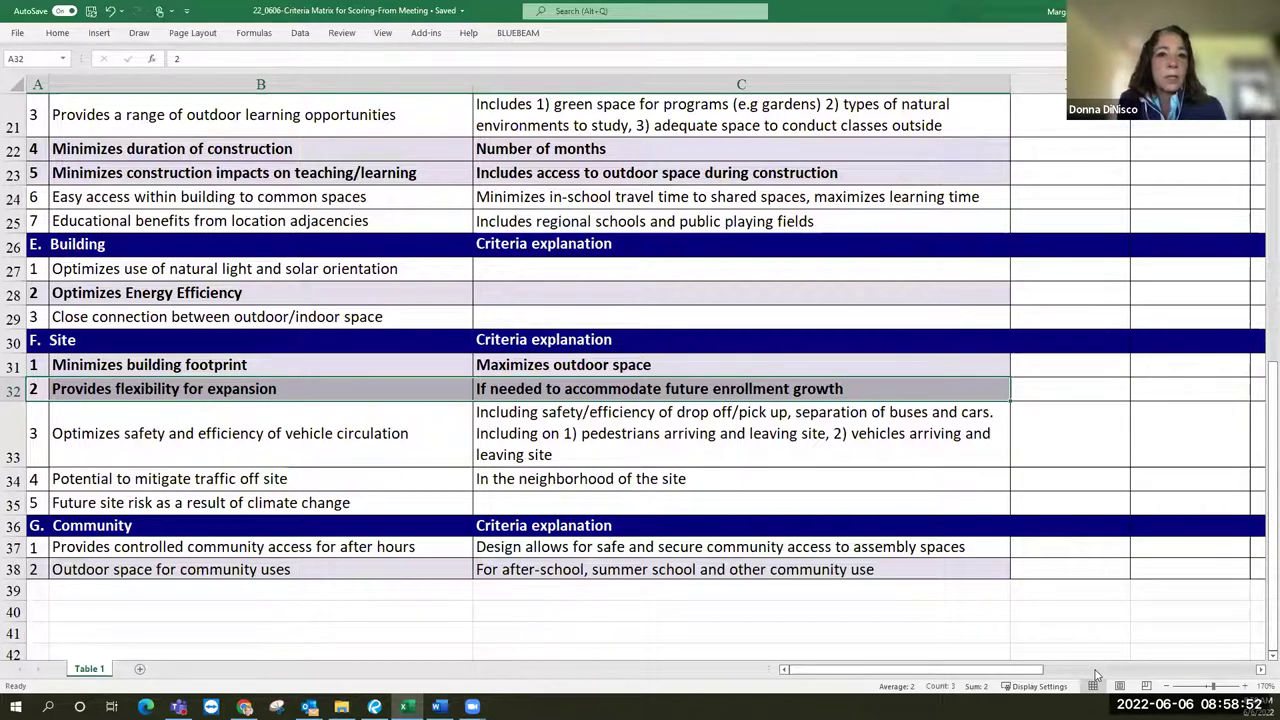
{"action": "left_click", "coordinate": [913, 452]}
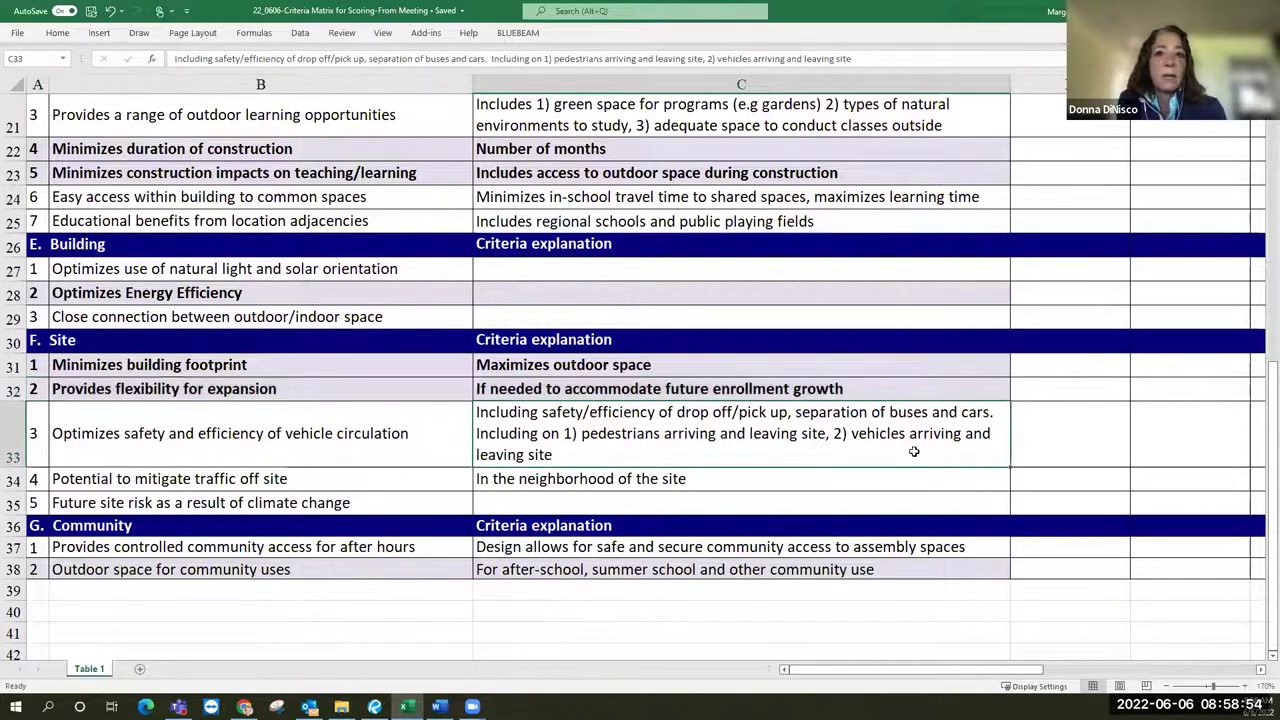
{"action": "left_click", "coordinate": [12, 390]}
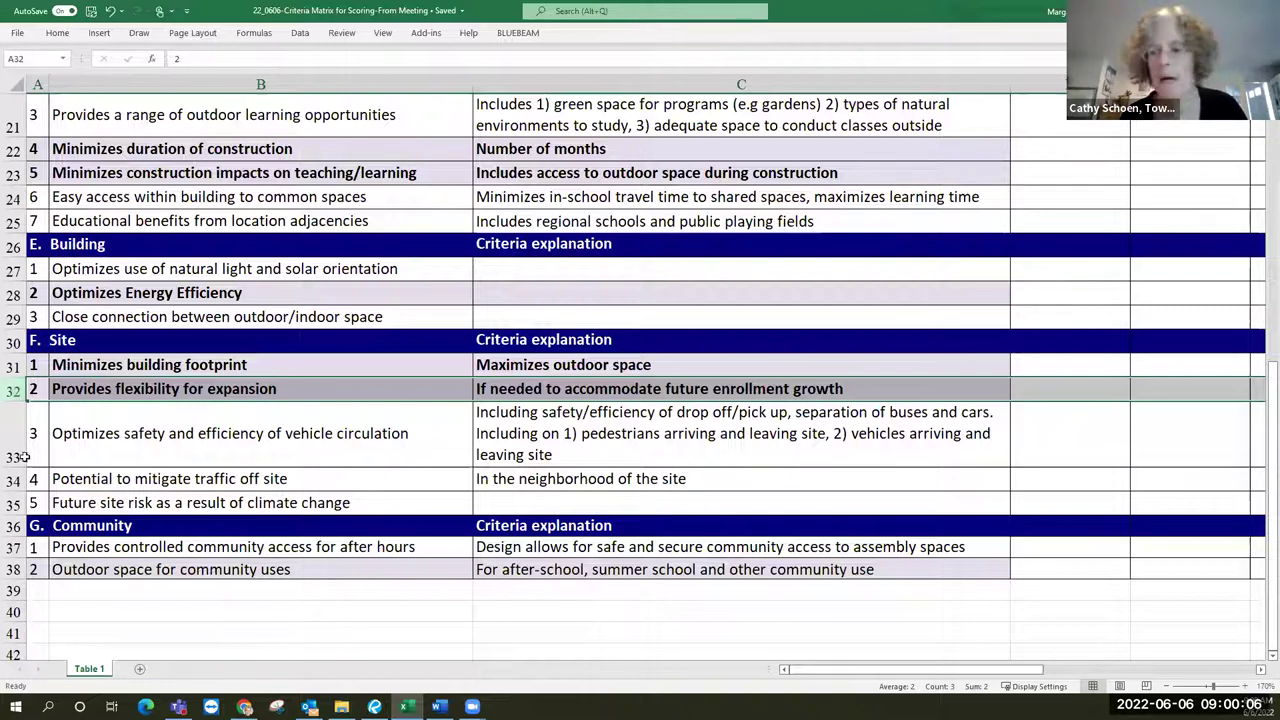
{"action": "left_click", "coordinate": [184, 407]}
{"action": "left_click_drag", "start_coordinate": [33, 389], "coordinate": [740, 388]}
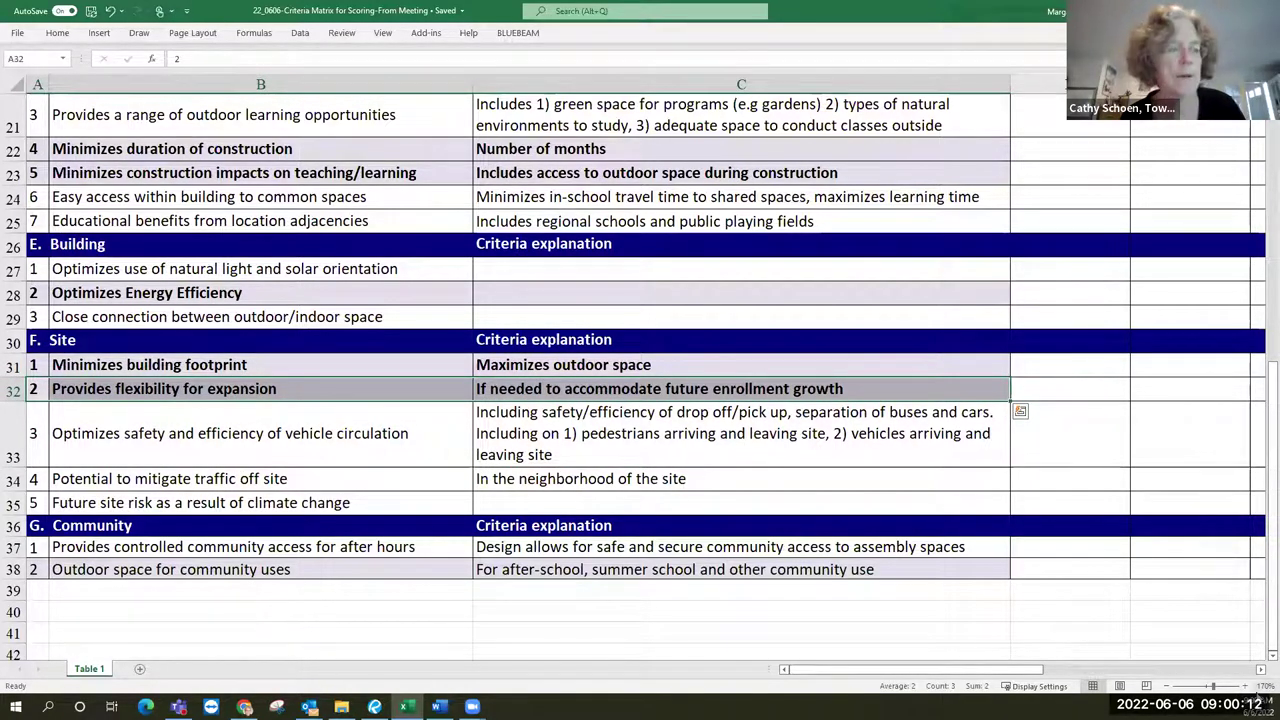
{"action": "left_click", "coordinate": [1246, 687]}
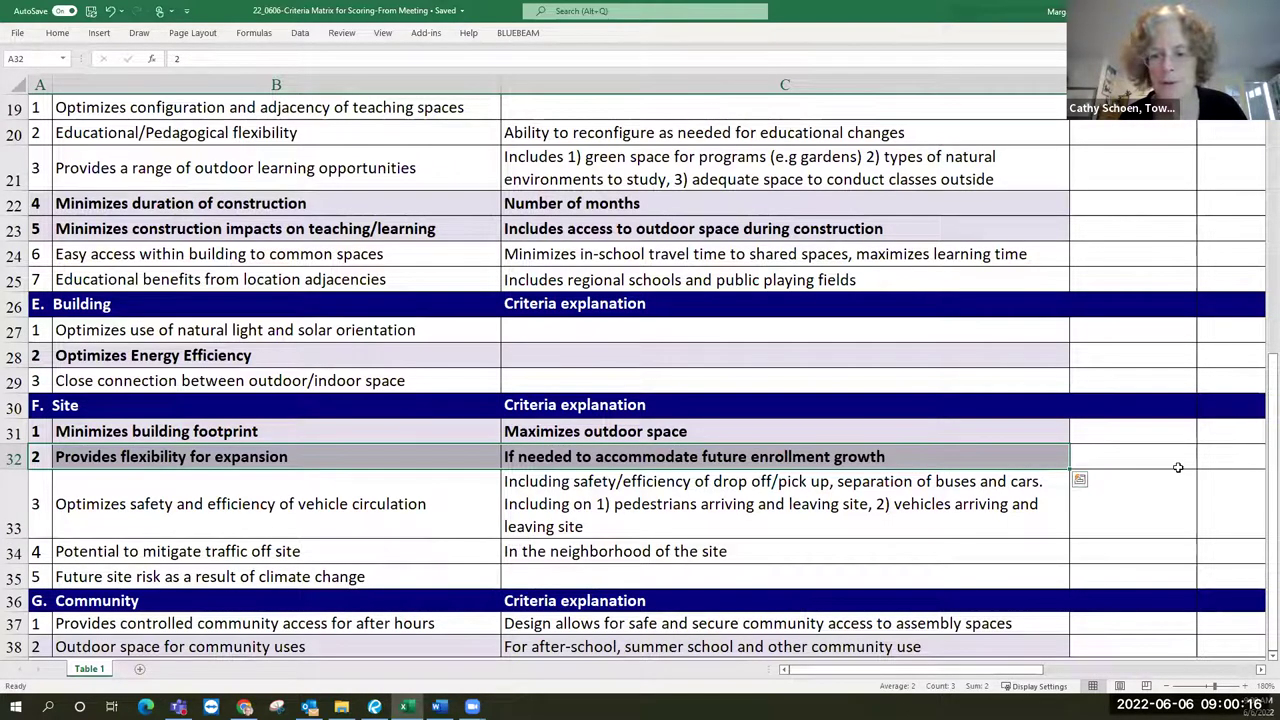
{"action": "left_click_drag", "start_coordinate": [1262, 443], "coordinate": [1261, 560]}
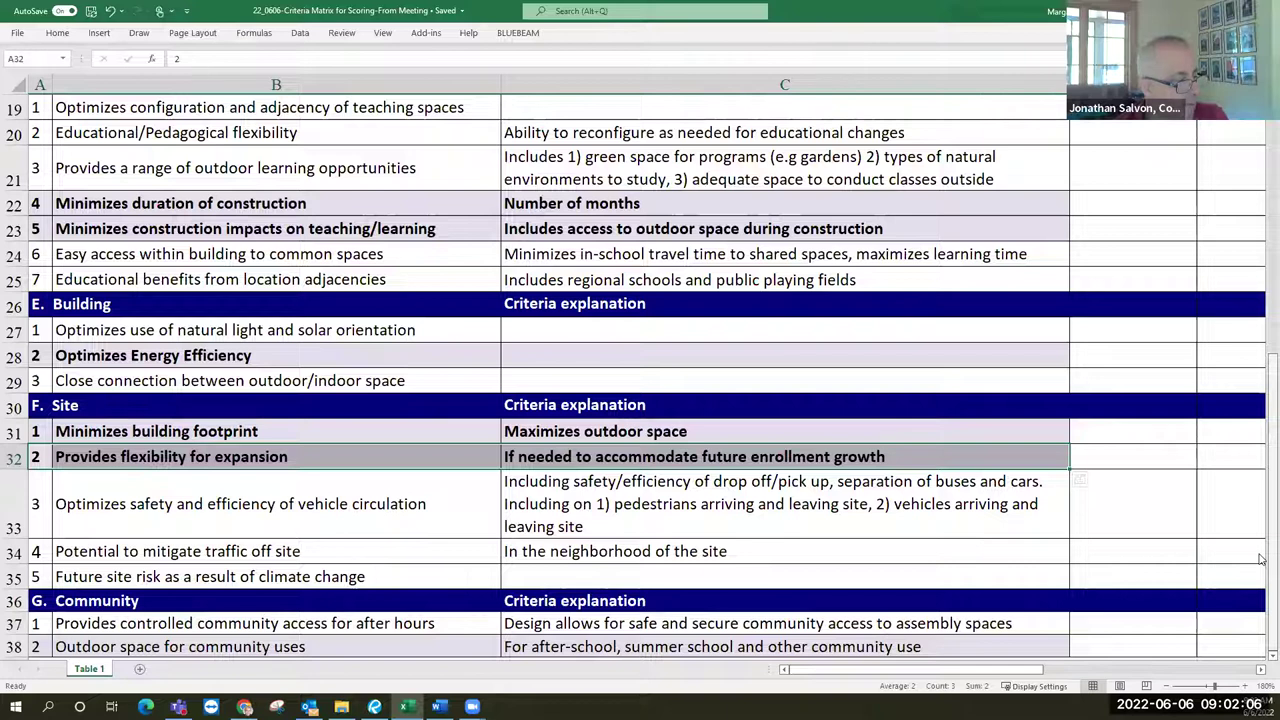
Compare the "Educational/Pedagogical flexibility" criterion in row 20 with the flexibility criterion in the Site section.
{"action": "left_click", "coordinate": [263, 491]}
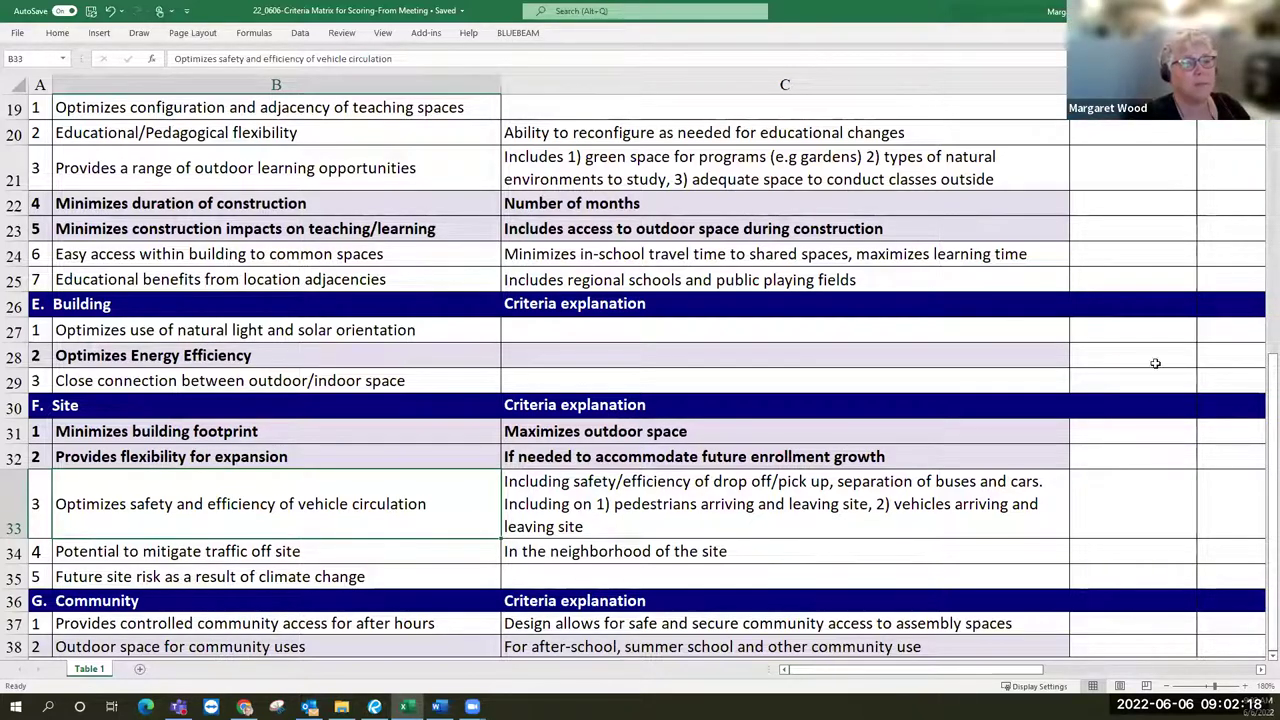
{"action": "left_click_drag", "start_coordinate": [1262, 346], "coordinate": [1262, 332]}
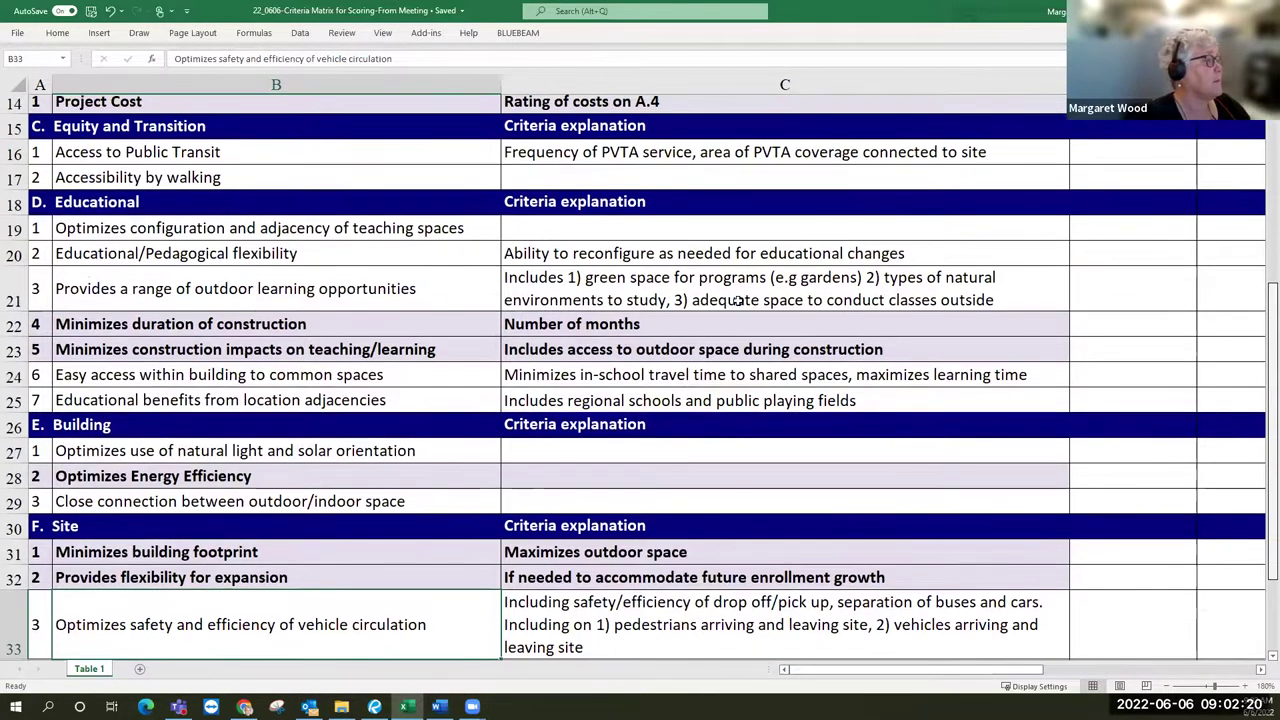
{"action": "left_click", "coordinate": [13, 260]}
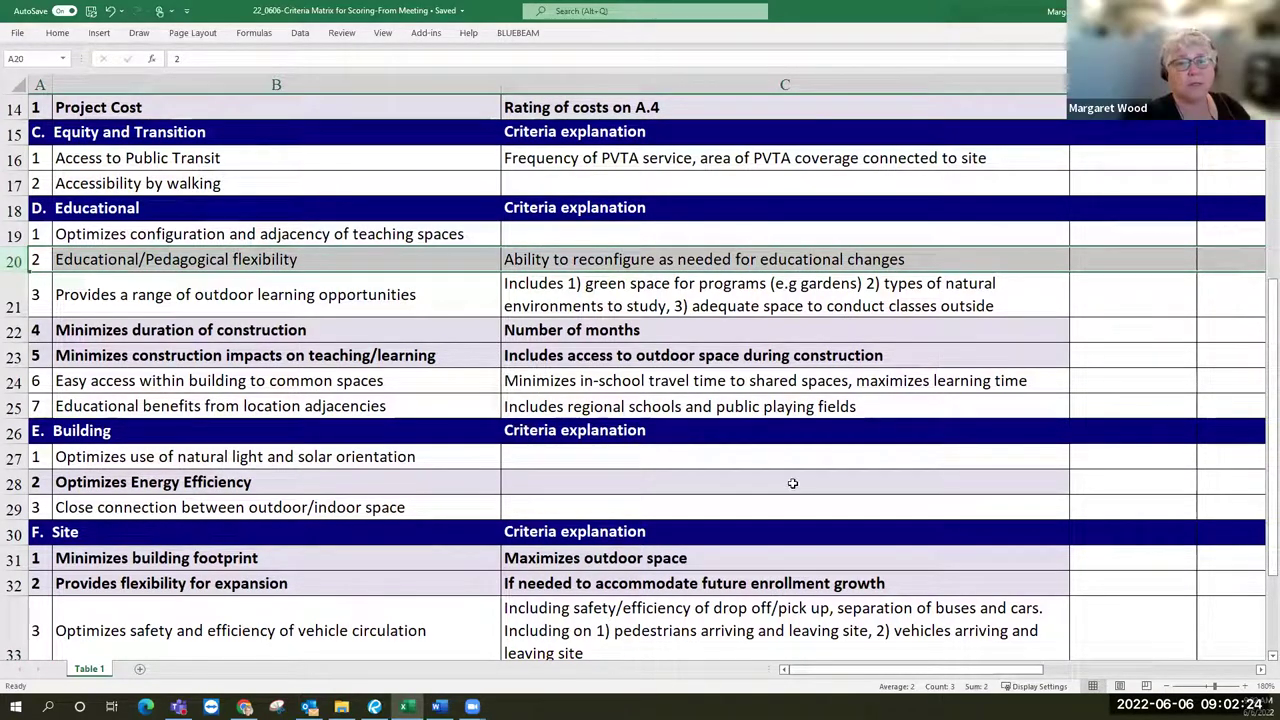
{"action": "left_click_drag", "start_coordinate": [1262, 349], "coordinate": [1262, 363]}
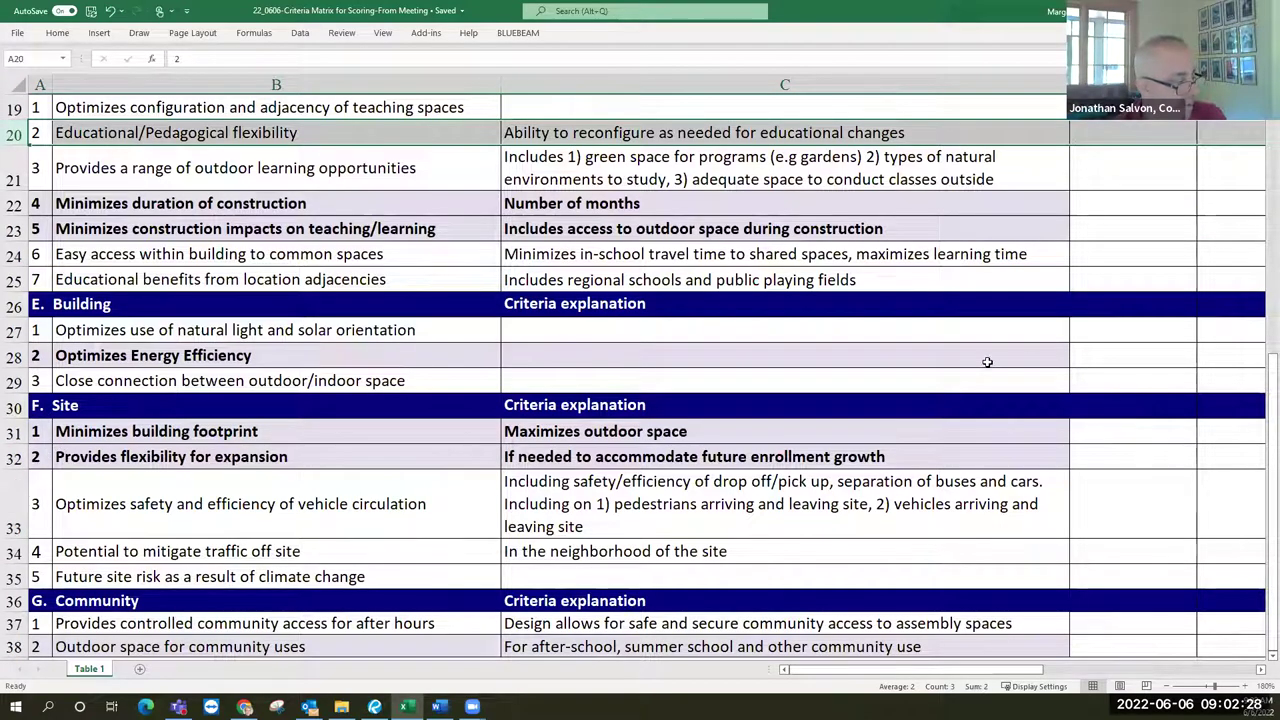
{"action": "left_click_drag", "start_coordinate": [1261, 386], "coordinate": [1261, 372]}
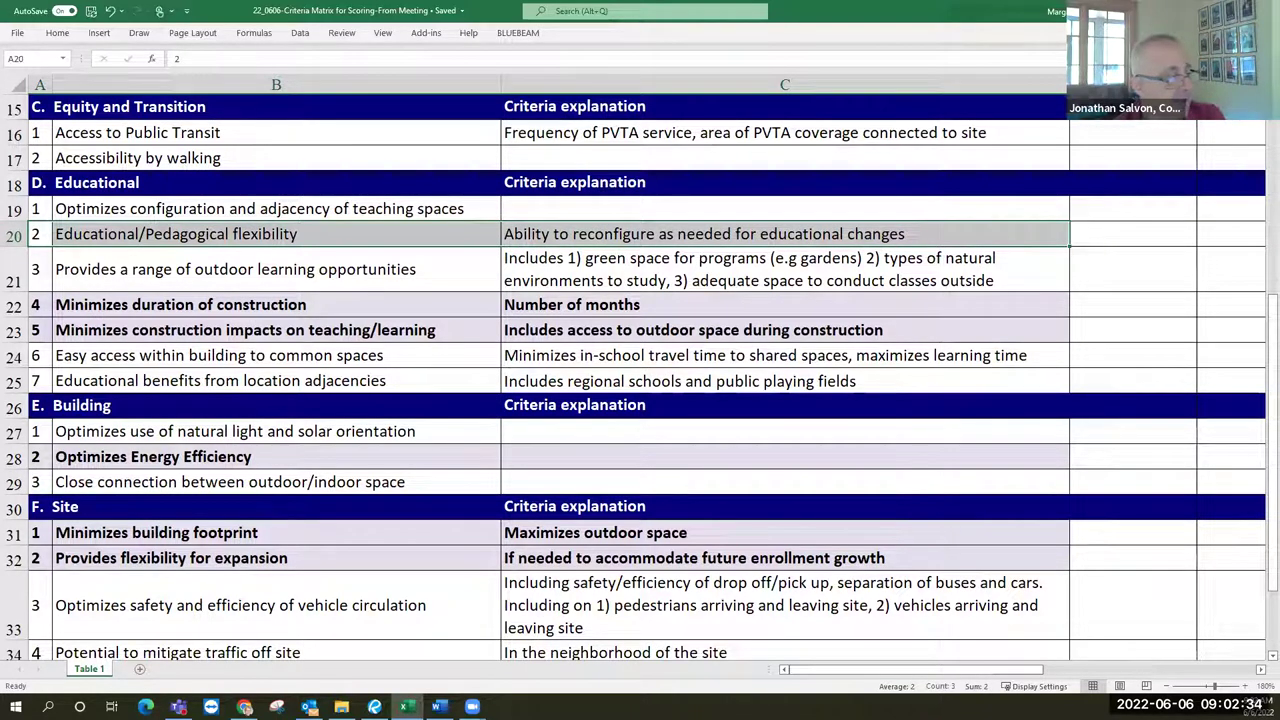
{"action": "scroll", "coordinate": [1250, 480], "scroll_direction": "down", "scroll_amount": 2}
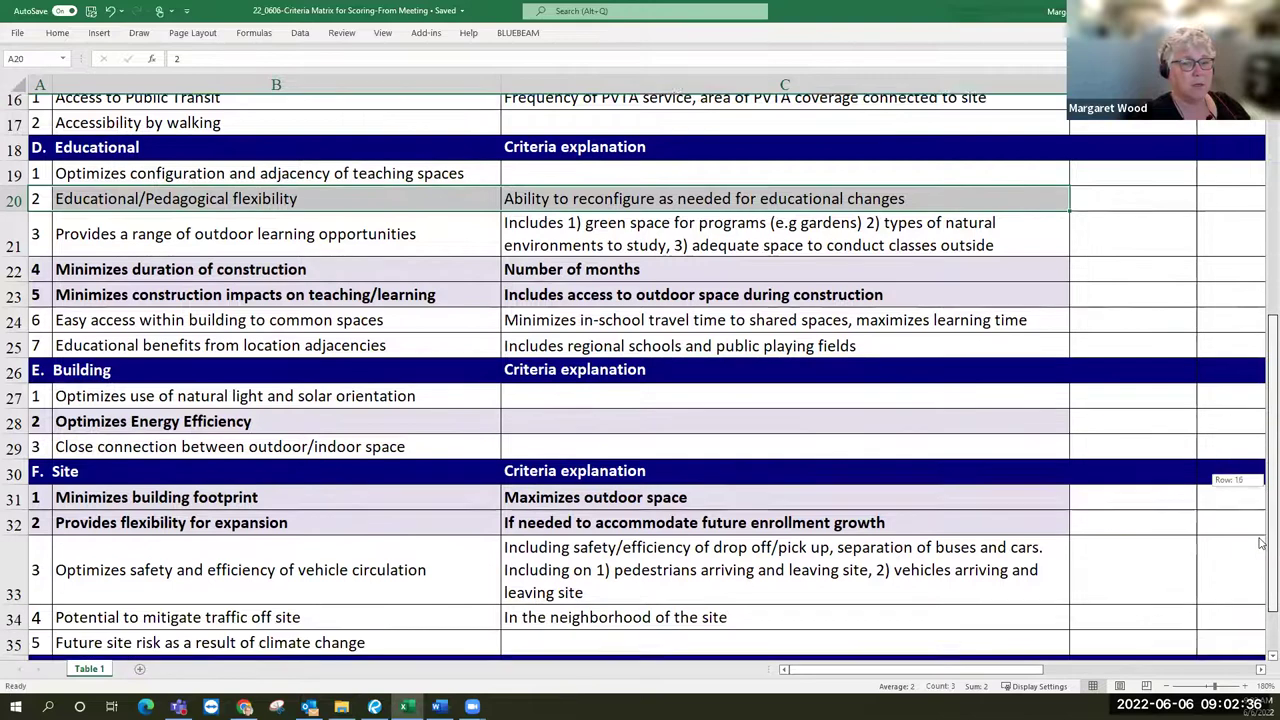
Remove the fill colour from the "Provides flexibility for expansion" row in A32:C32.
{"action": "left_click_drag", "start_coordinate": [288, 457], "coordinate": [700, 457]}
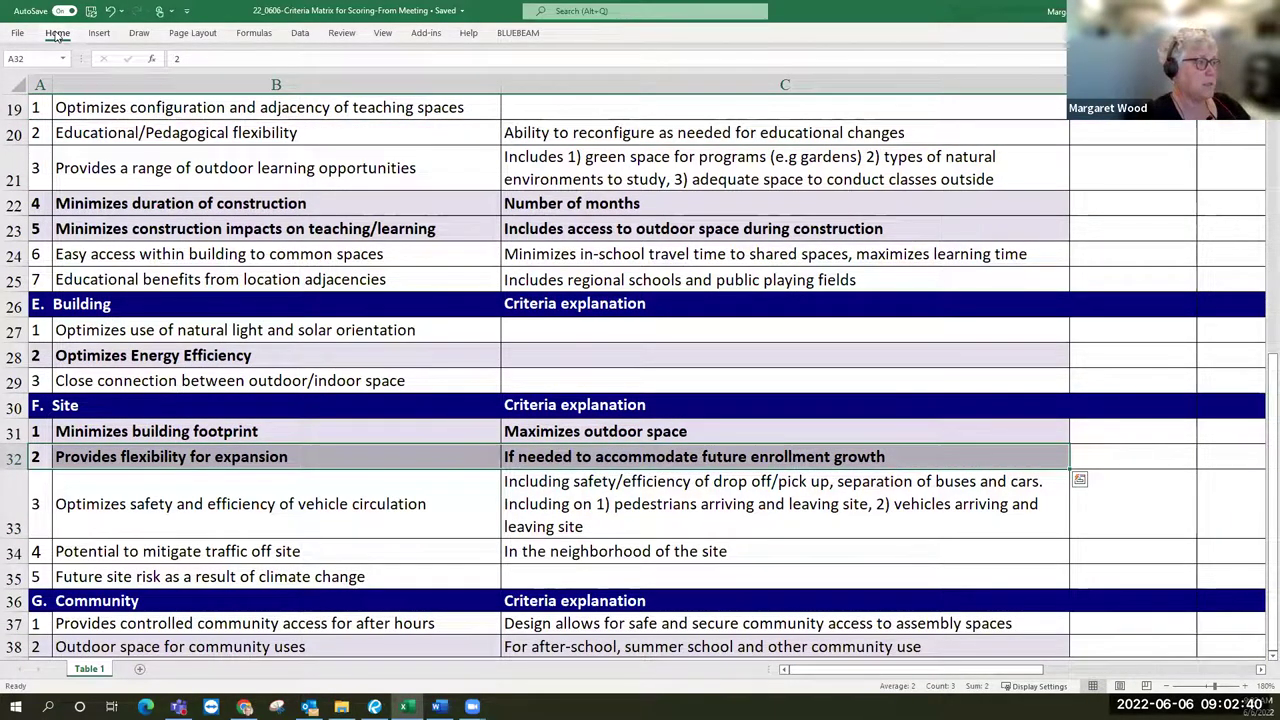
{"action": "left_click", "coordinate": [57, 35]}
{"action": "left_click", "coordinate": [227, 80]}
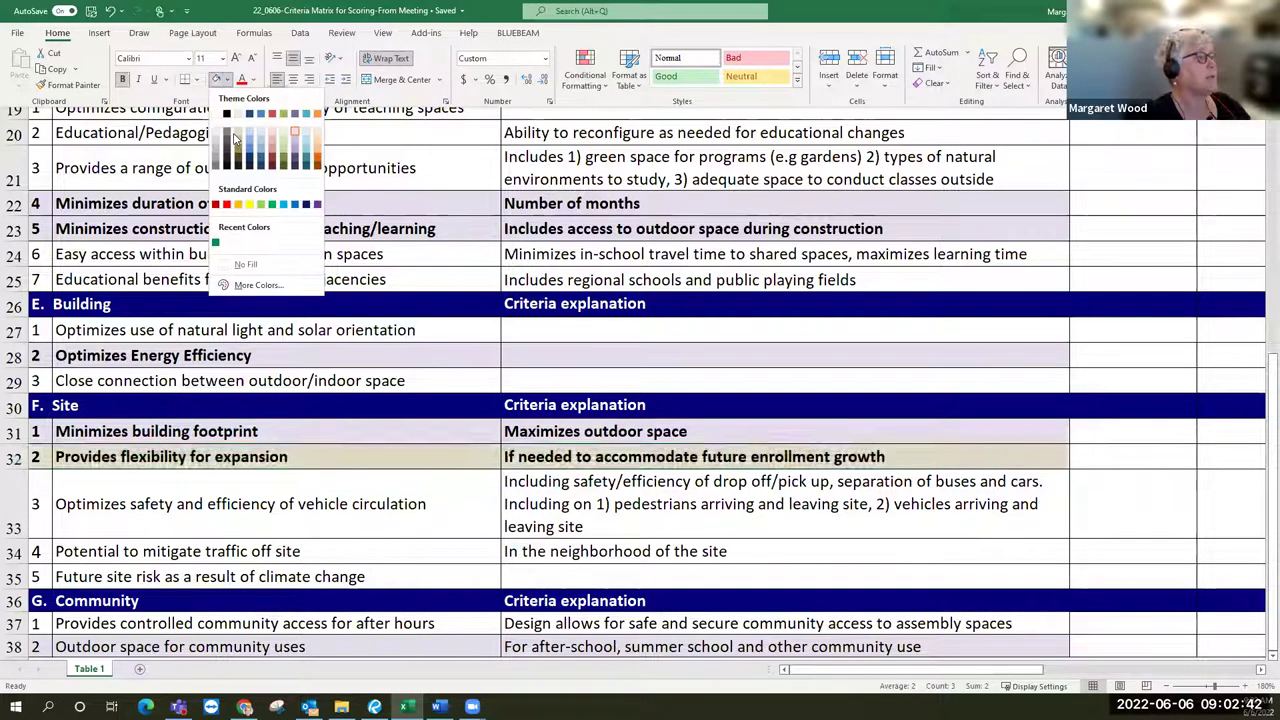
{"action": "left_click", "coordinate": [262, 265]}
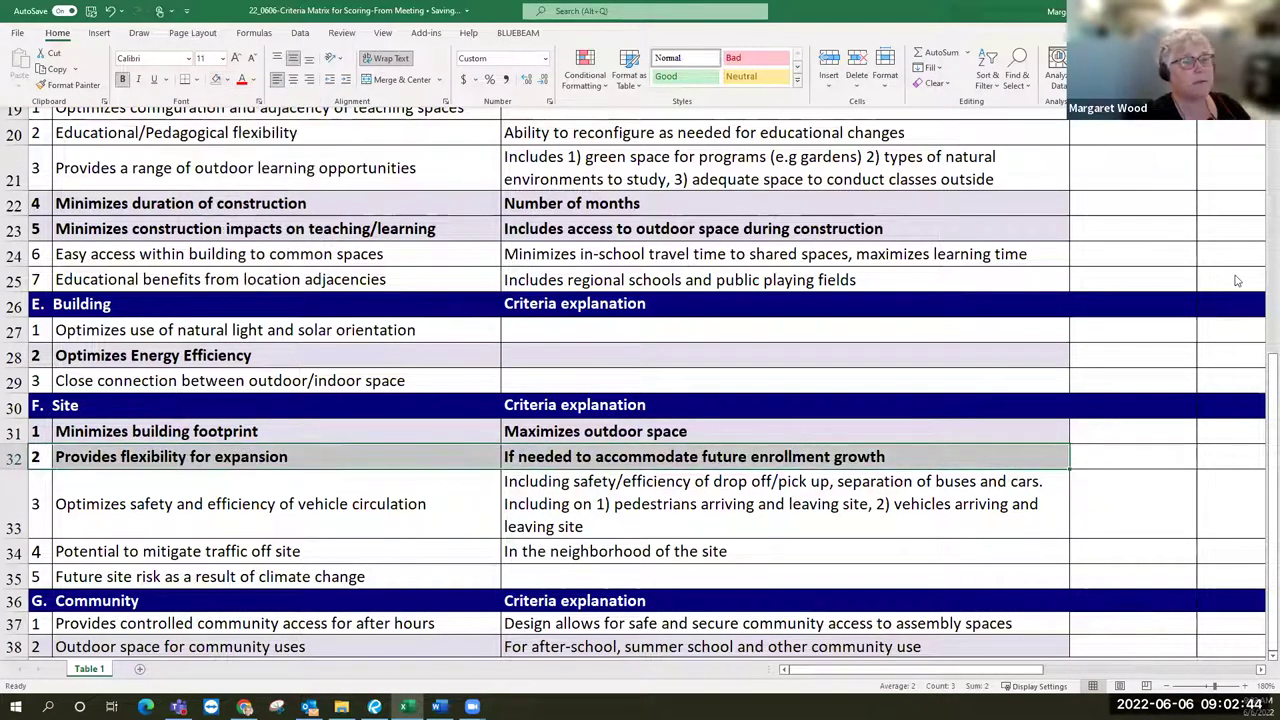
Highlight the "Educational/Pedagogical flexibility" row in A20:C20 with the light purple fill and bold text.
{"action": "left_click_drag", "start_coordinate": [1263, 424], "coordinate": [1262, 345]}
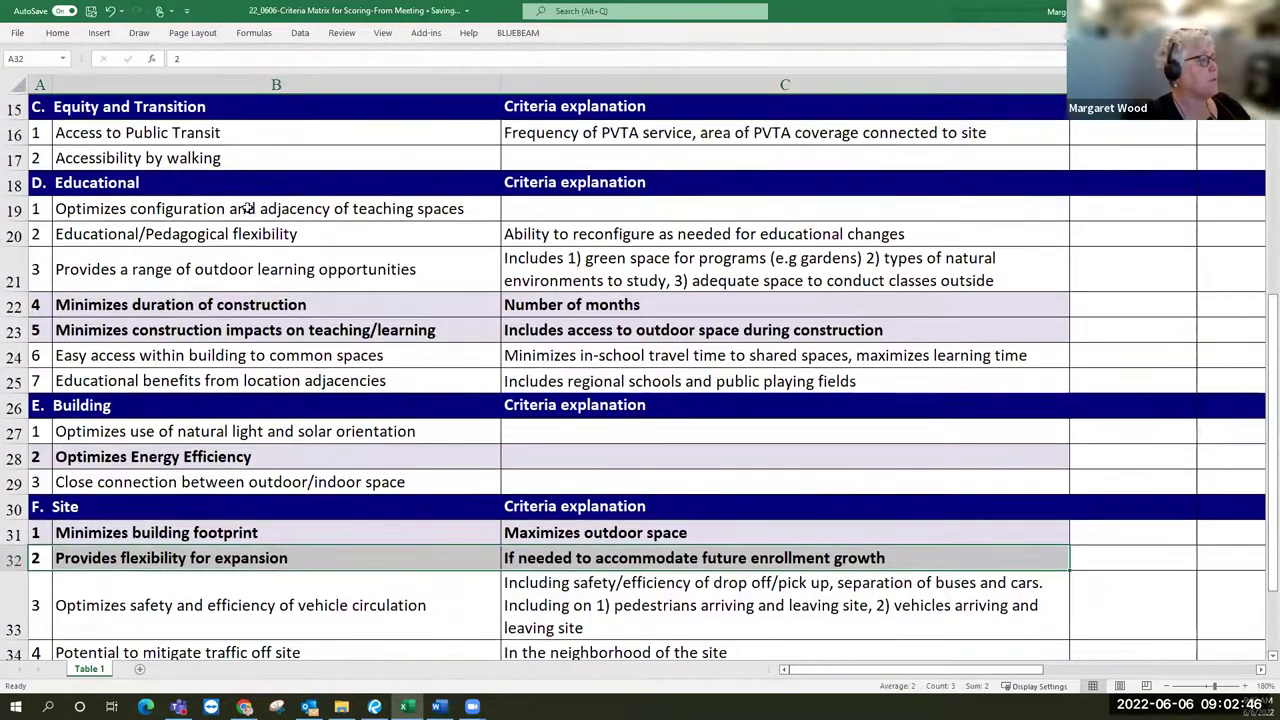
{"action": "left_click", "coordinate": [14, 234]}
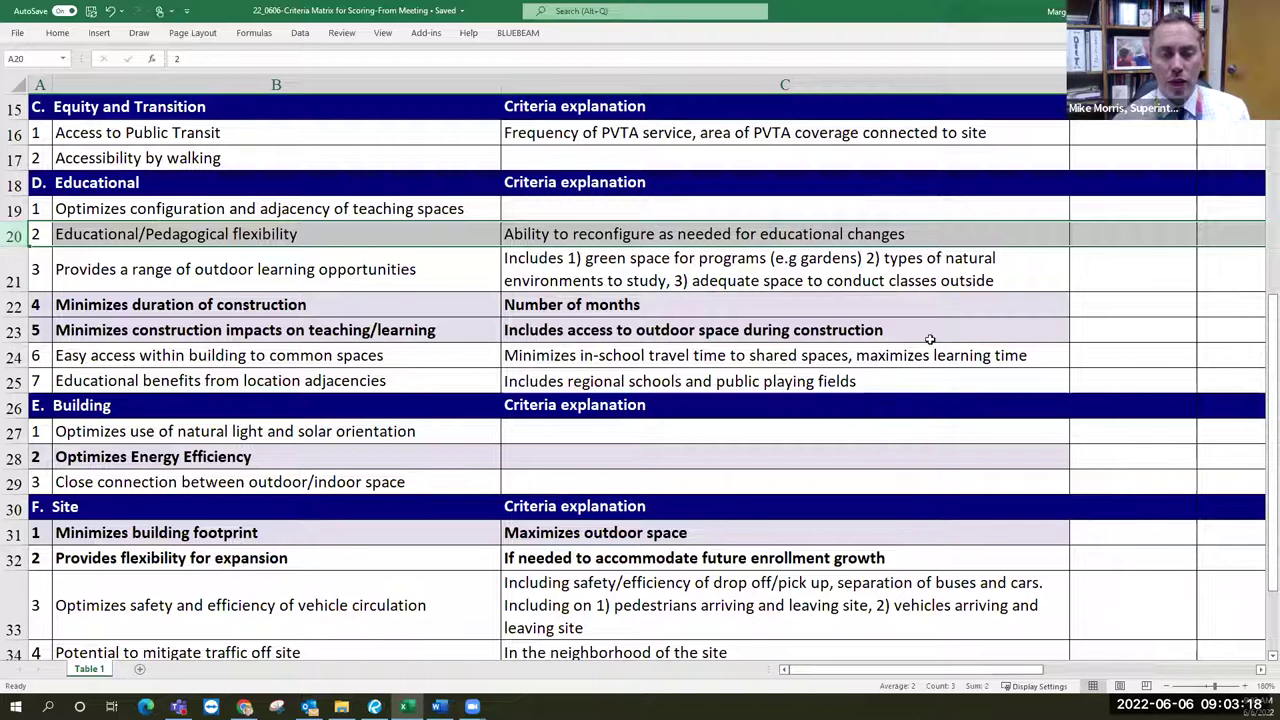
{"action": "left_click", "coordinate": [1188, 302]}
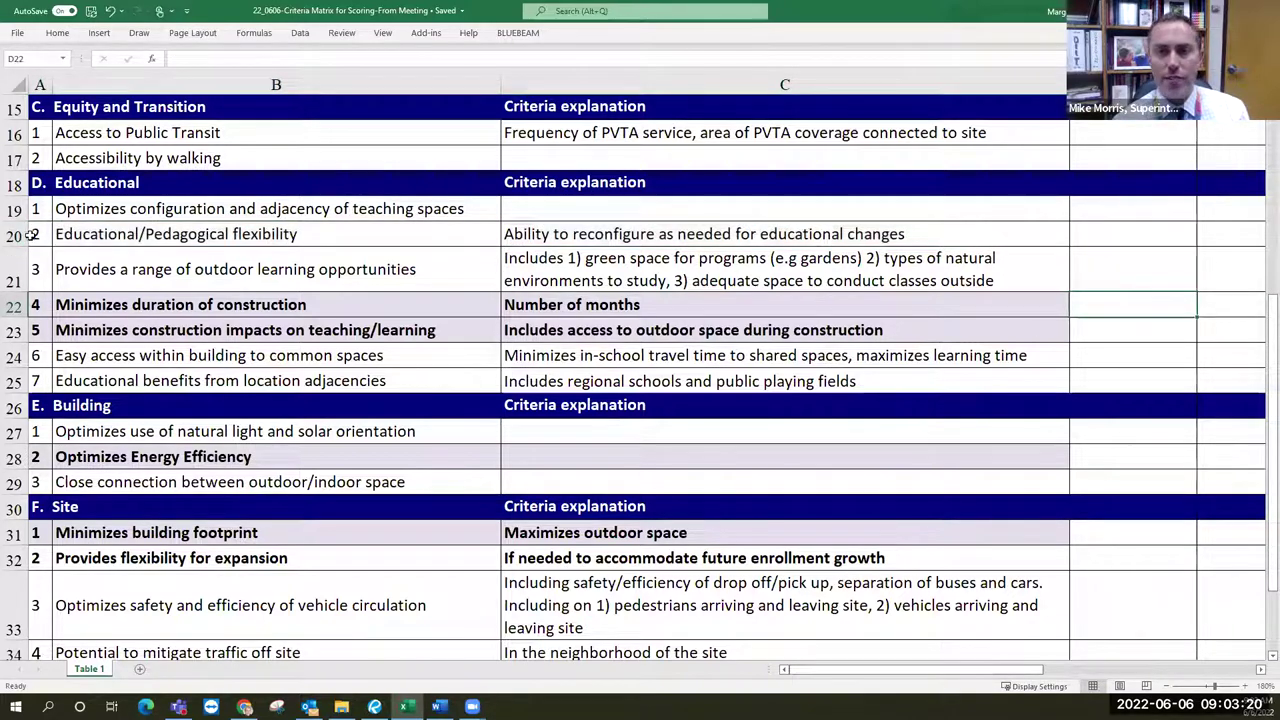
{"action": "left_click_drag", "start_coordinate": [35, 234], "coordinate": [685, 229]}
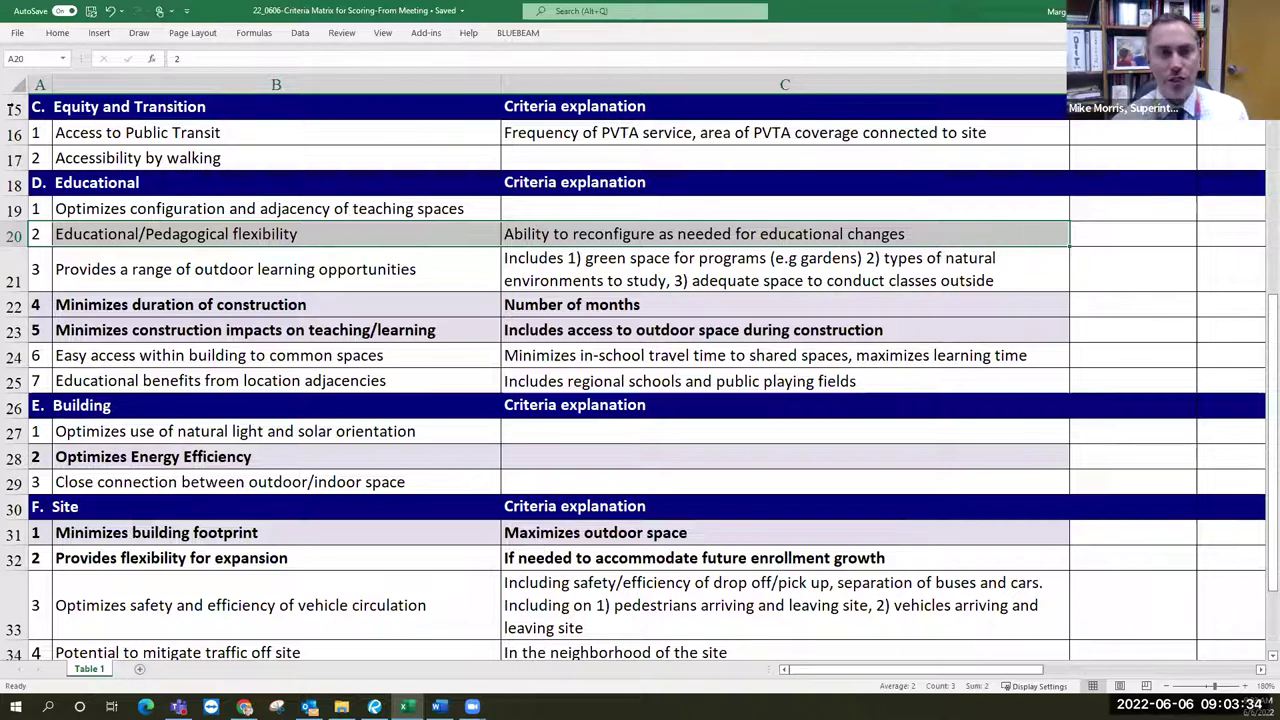
{"action": "left_click", "coordinate": [57, 33]}
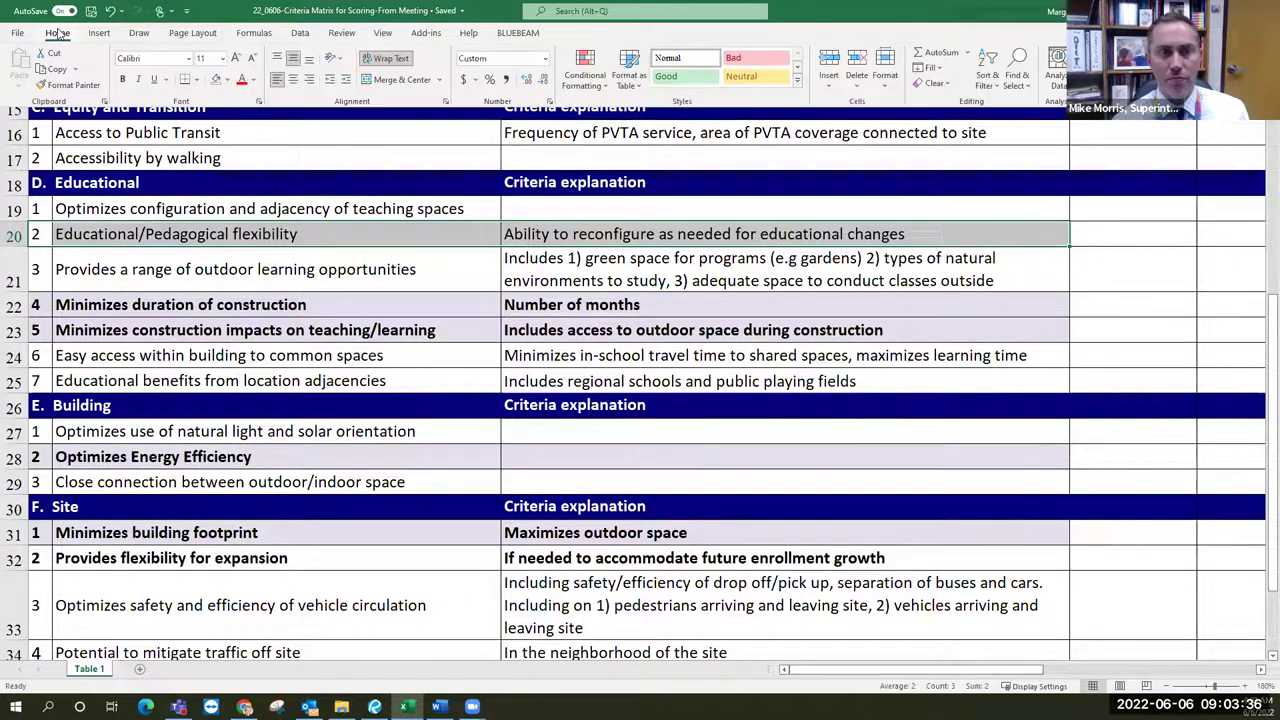
{"action": "left_click", "coordinate": [228, 80]}
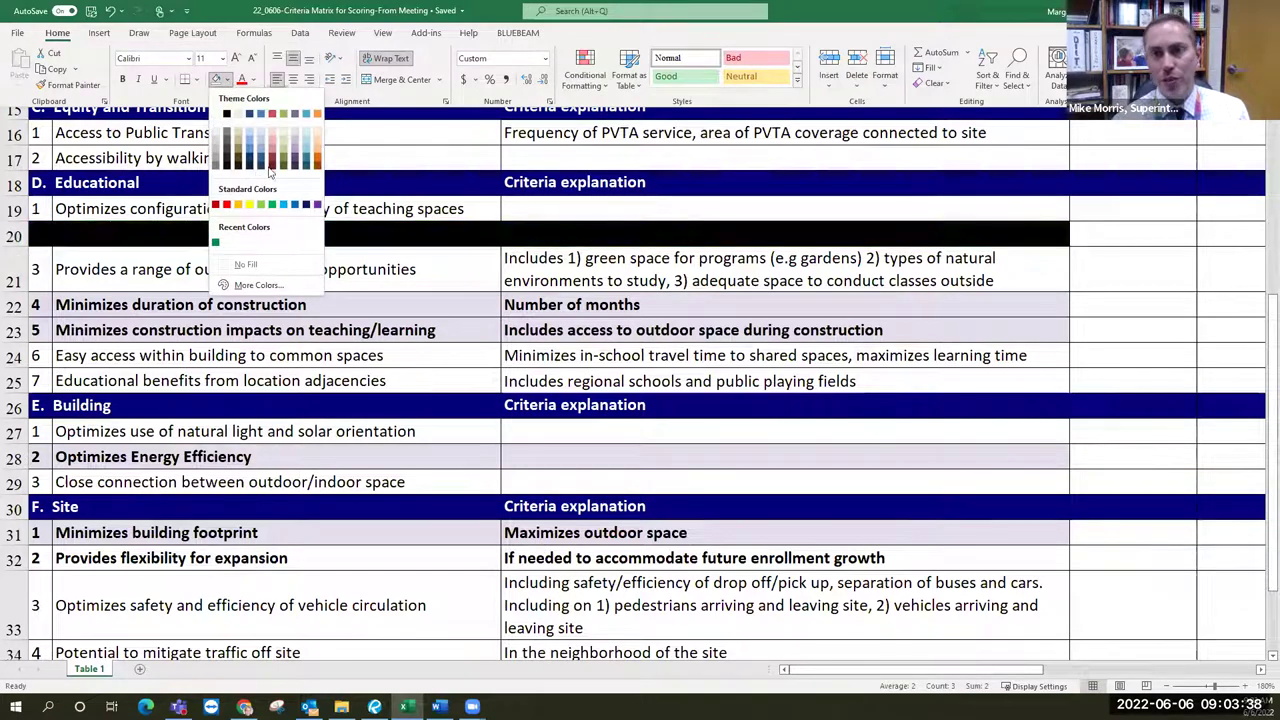
{"action": "left_click", "coordinate": [283, 140]}
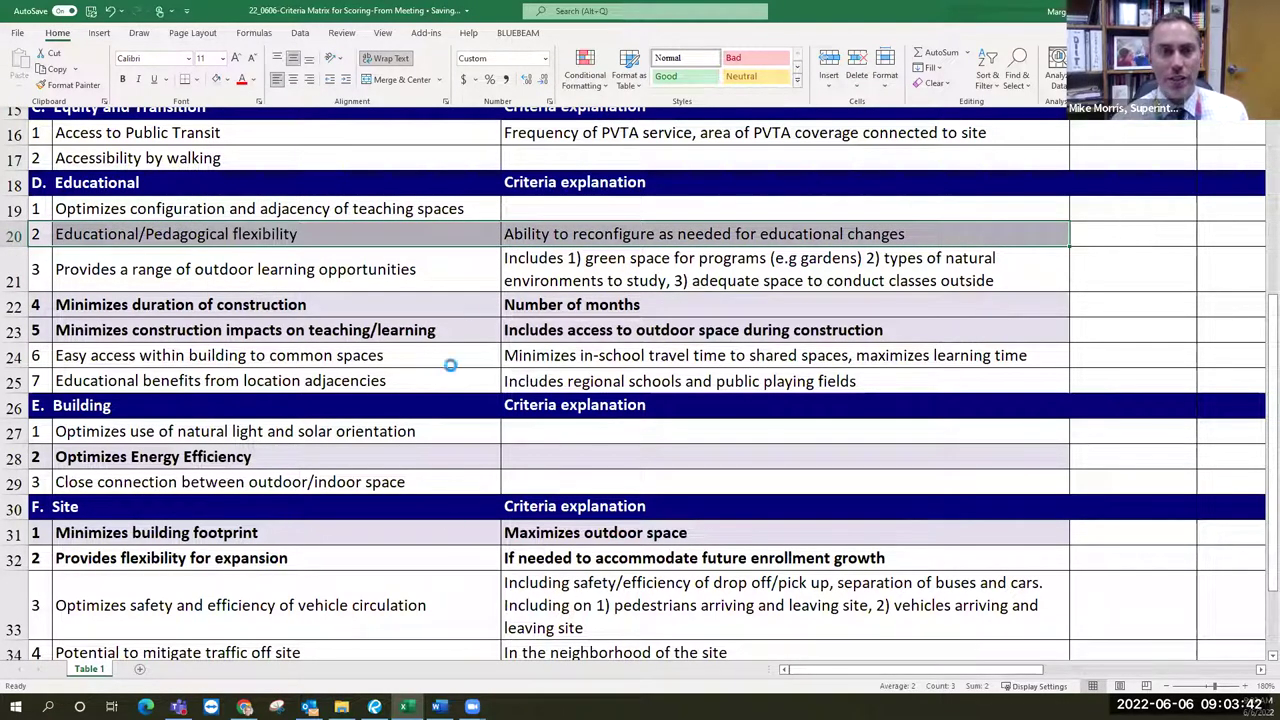
{"action": "key", "text": "ctrl+b"}
Remove the bold formatting from the "Provides flexibility for expansion" row in A32:C32.
{"action": "left_click_drag", "start_coordinate": [1266, 565], "coordinate": [1262, 645]}
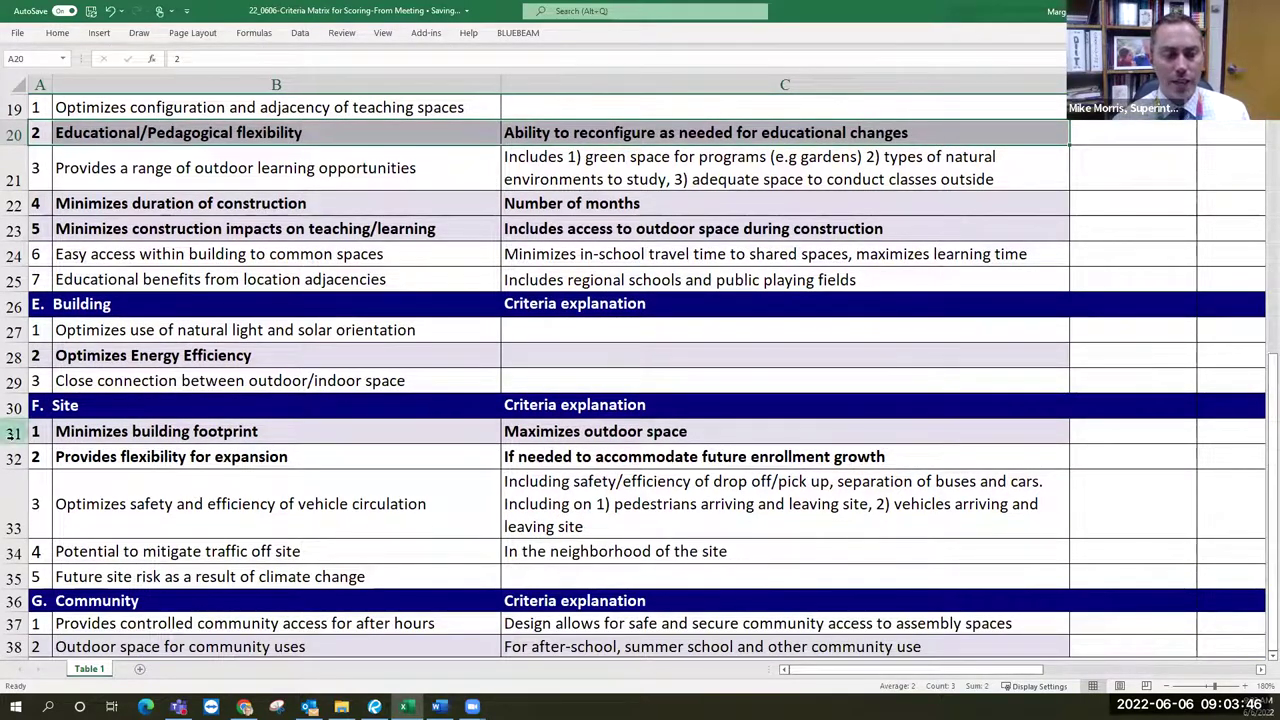
{"action": "left_click_drag", "start_coordinate": [33, 455], "coordinate": [572, 462]}
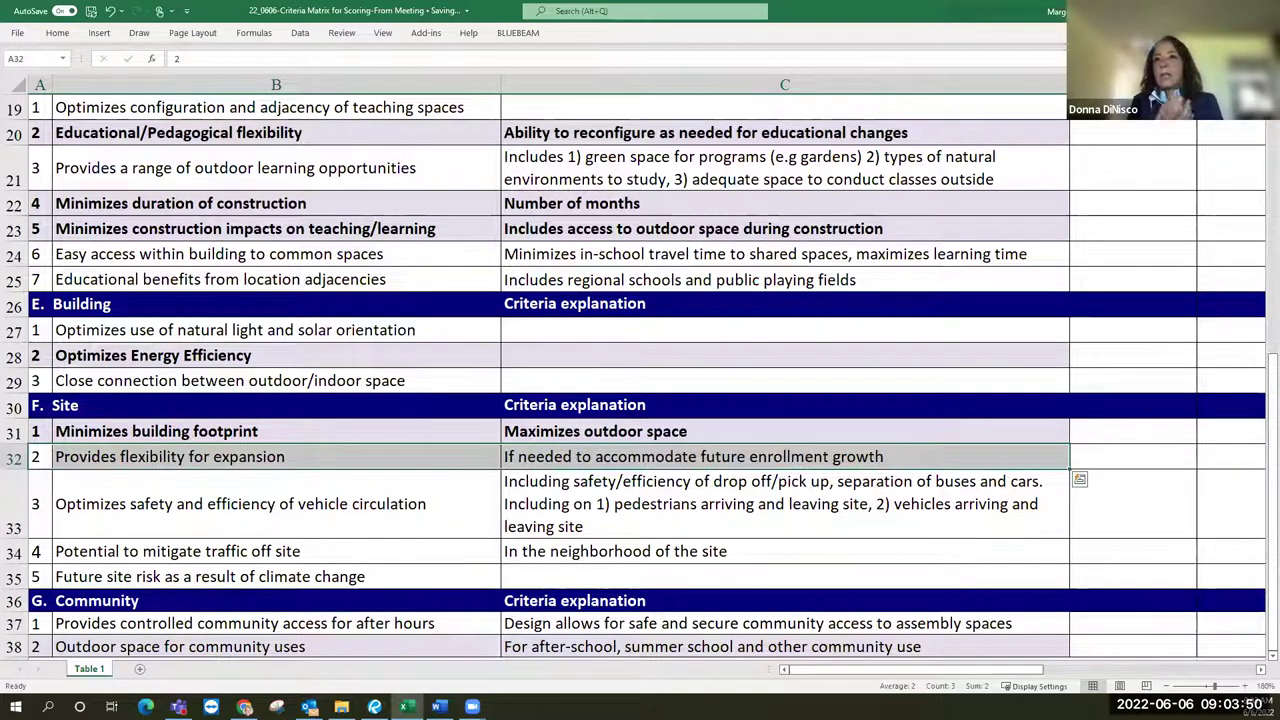
{"action": "left_click_drag", "start_coordinate": [1264, 405], "coordinate": [1266, 150]}
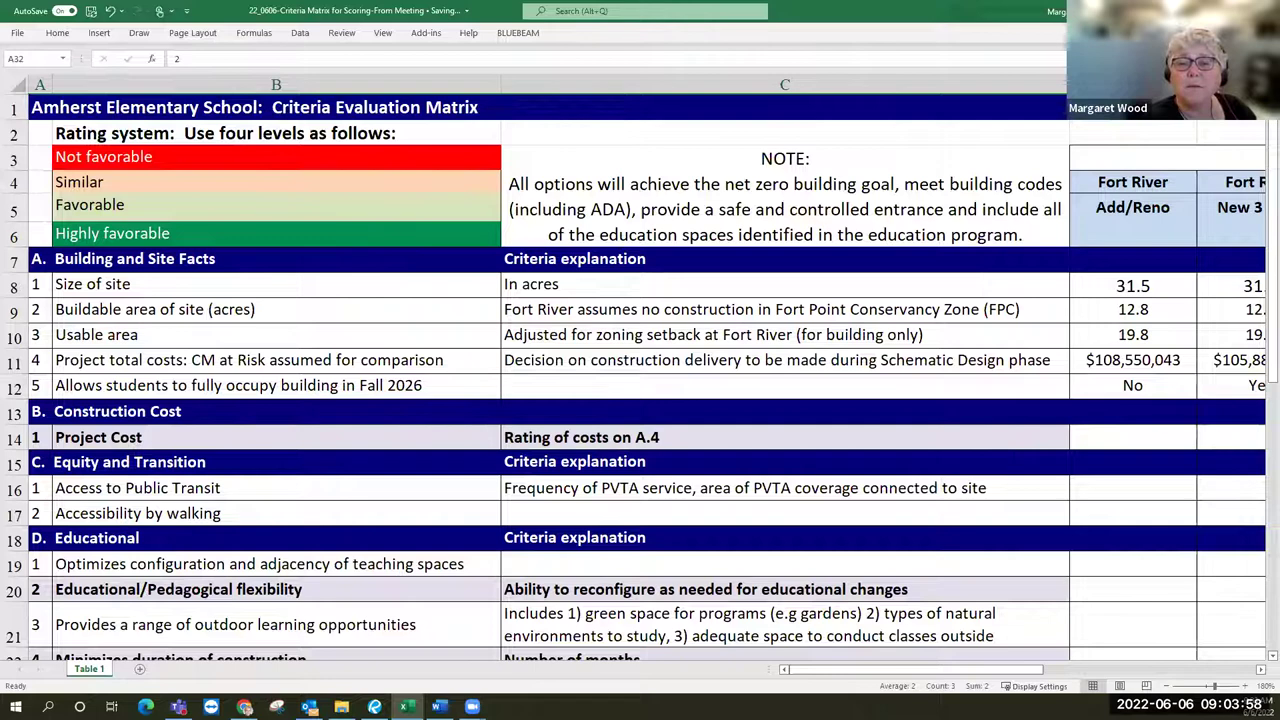
Review all criteria and highlighted rows in the matrix, from the title row down to the Site section.
{"action": "key", "text": "Down"}
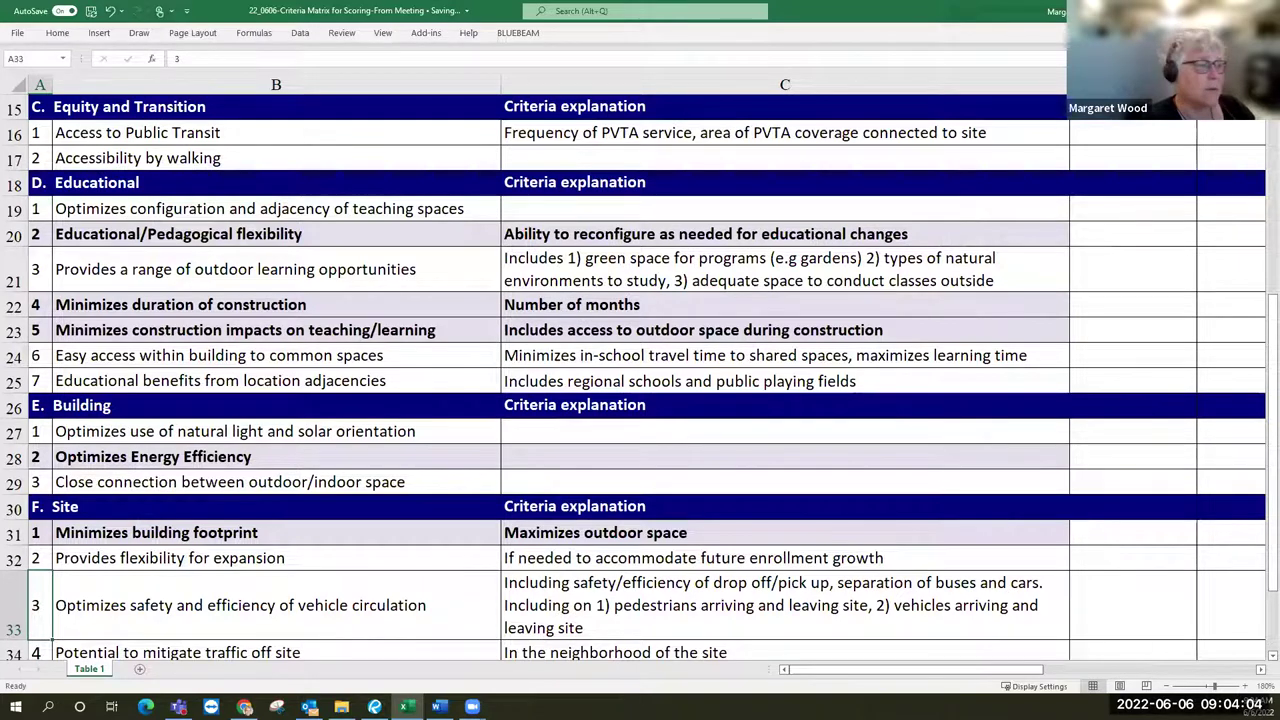
{"action": "key", "text": "Up"}
{"action": "key", "text": "Up"}
{"action": "key", "text": "Up"}
{"action": "key", "text": "Up"}
{"action": "key", "text": "Up"}
{"action": "key", "text": "Up"}
{"action": "key", "text": "Up"}
{"action": "key", "text": "Up"}
{"action": "key", "text": "Up"}
{"action": "key", "text": "Up"}
{"action": "key", "text": "Up"}
{"action": "key", "text": "Up"}
{"action": "key", "text": "Up"}
{"action": "key", "text": "Up"}
{"action": "key", "text": "Up"}
{"action": "key", "text": "Up"}
{"action": "key", "text": "Up"}
{"action": "key", "text": "Up"}
{"action": "key", "text": "Up"}
{"action": "key", "text": "Up"}
{"action": "key", "text": "Up"}
{"action": "key", "text": "Up"}
{"action": "key", "text": "Up"}
{"action": "key", "text": "Up"}
{"action": "key", "text": "Up"}
{"action": "key", "text": "Up"}
{"action": "key", "text": "Up"}
{"action": "key", "text": "Up"}
{"action": "key", "text": "Up"}
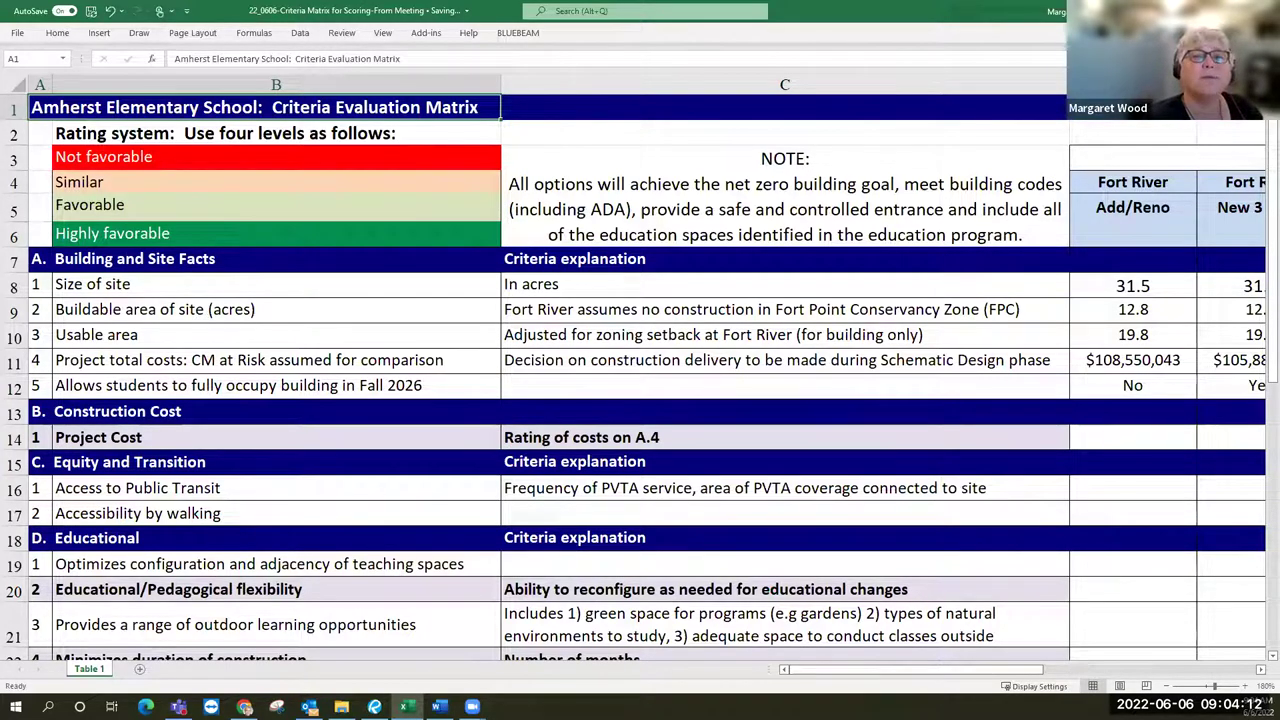
{"action": "key", "text": "Down"}
{"action": "key", "text": "Down"}
{"action": "key", "text": "Down"}
{"action": "key", "text": "Down"}
{"action": "key", "text": "Down"}
{"action": "key", "text": "Down"}
{"action": "key", "text": "Down"}
{"action": "key", "text": "Down"}
{"action": "key", "text": "Down"}
{"action": "key", "text": "Down"}
{"action": "key", "text": "Down"}
{"action": "key", "text": "Down"}
{"action": "key", "text": "Down"}
{"action": "key", "text": "Down"}
{"action": "key", "text": "Down"}
{"action": "key", "text": "Down"}
{"action": "key", "text": "Down"}
{"action": "key", "text": "Down"}
{"action": "key", "text": "Down"}
{"action": "key", "text": "Down"}
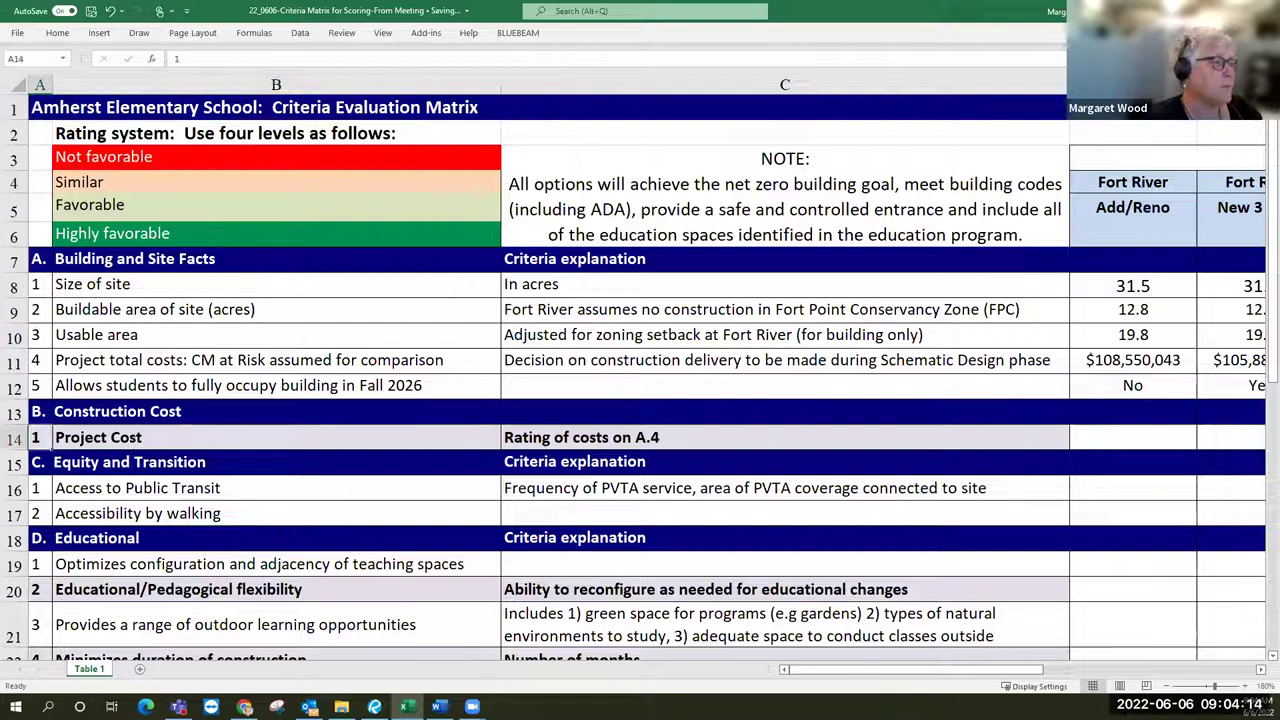
{"action": "key", "text": "Down"}
{"action": "key", "text": "Down"}
{"action": "key", "text": "Down"}
{"action": "key", "text": "Down"}
{"action": "key", "text": "Down"}
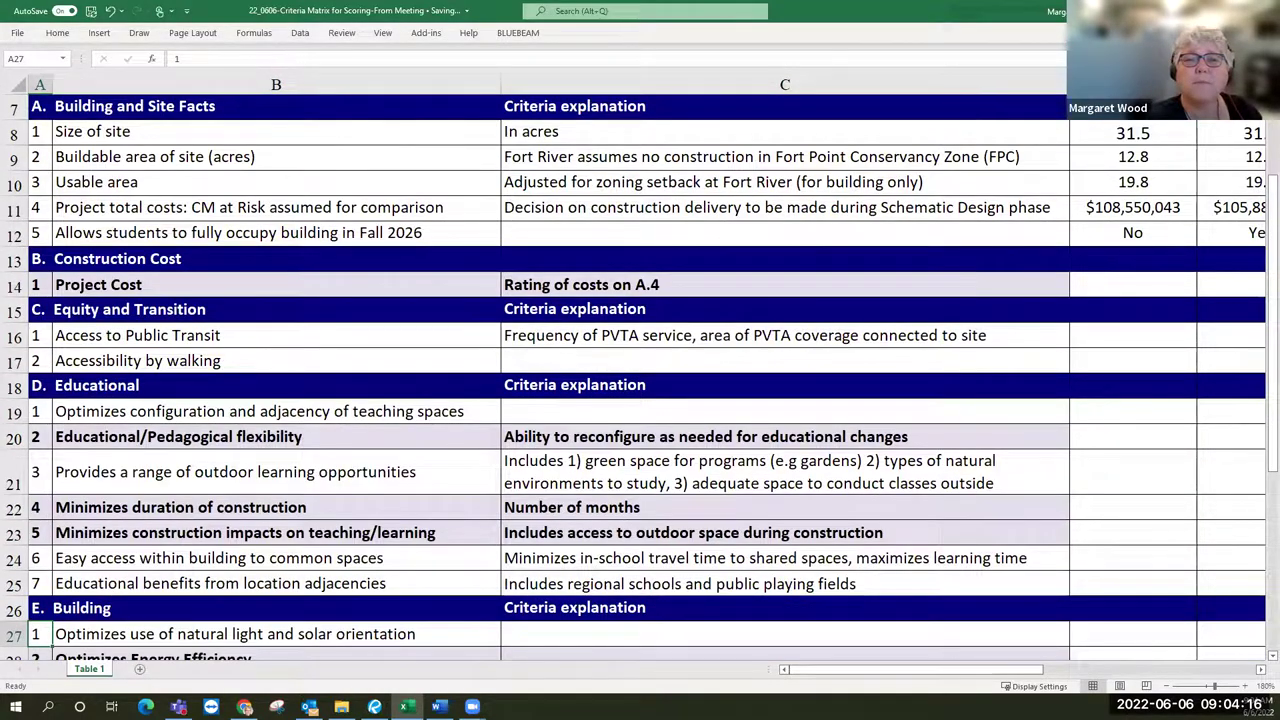
{"action": "key", "text": "Down"}
{"action": "key", "text": "Down"}
{"action": "key", "text": "Down"}
{"action": "key", "text": "Down"}
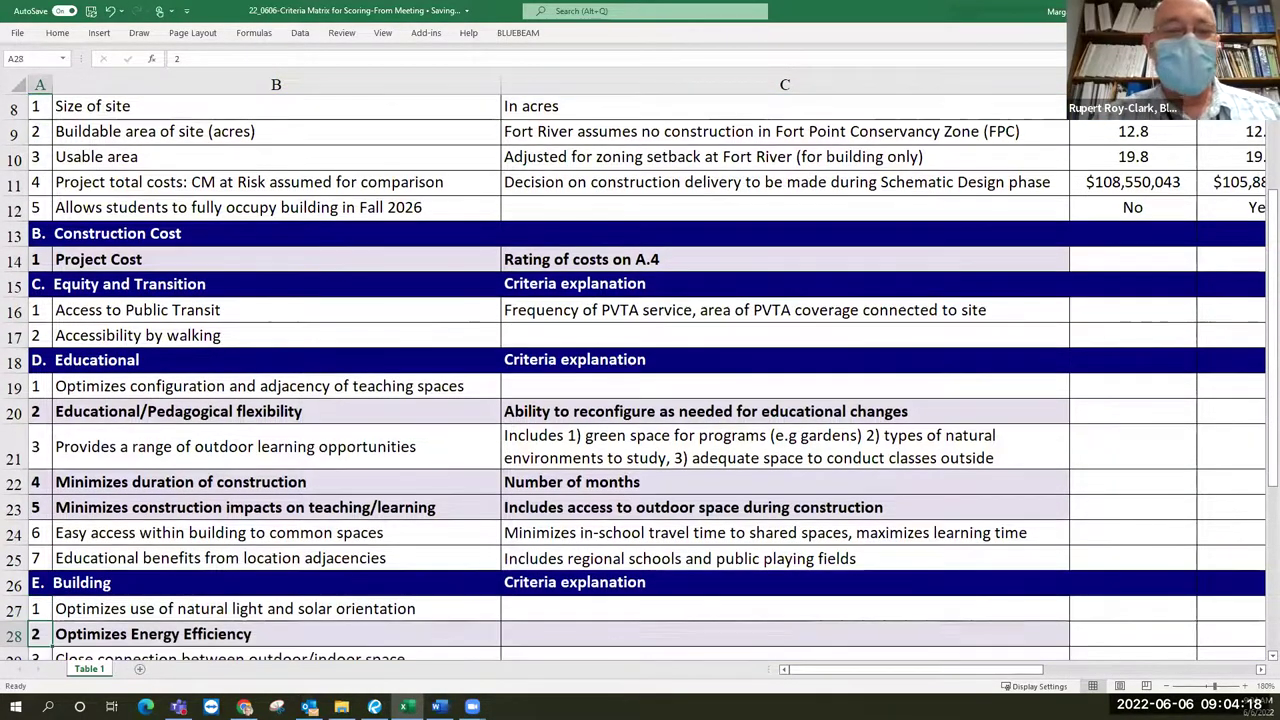
{"action": "key", "text": "Down"}
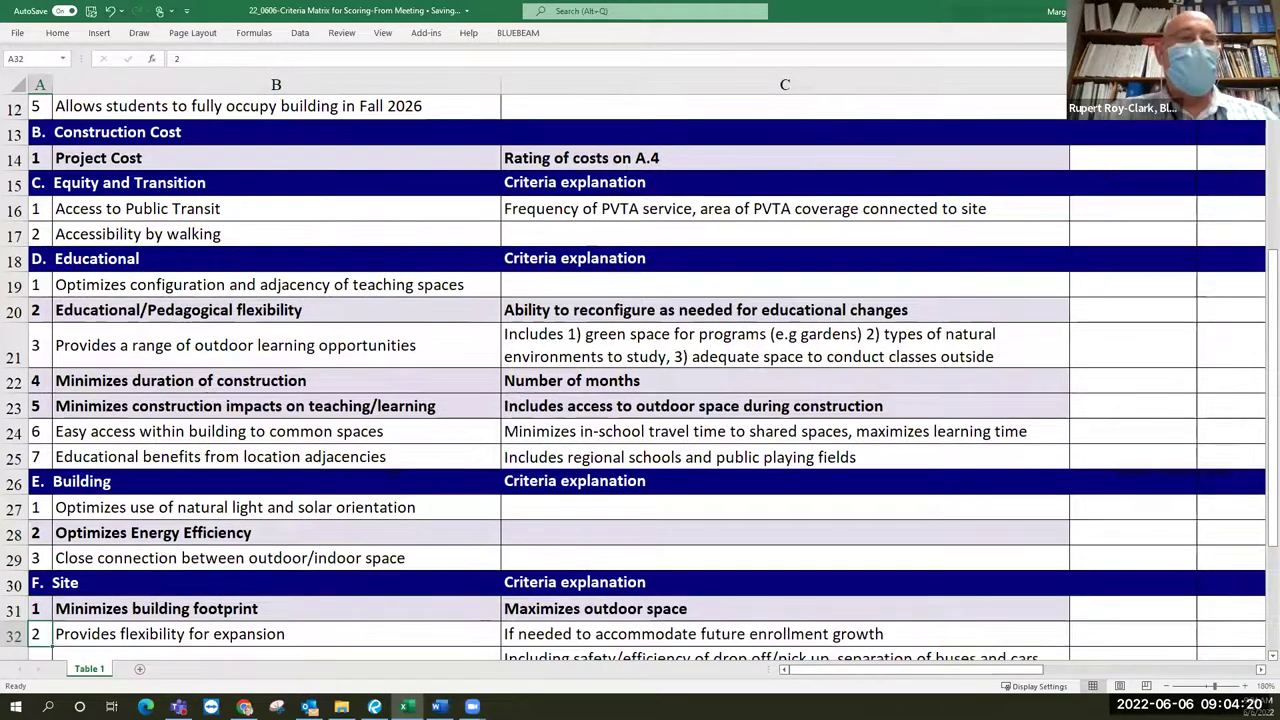
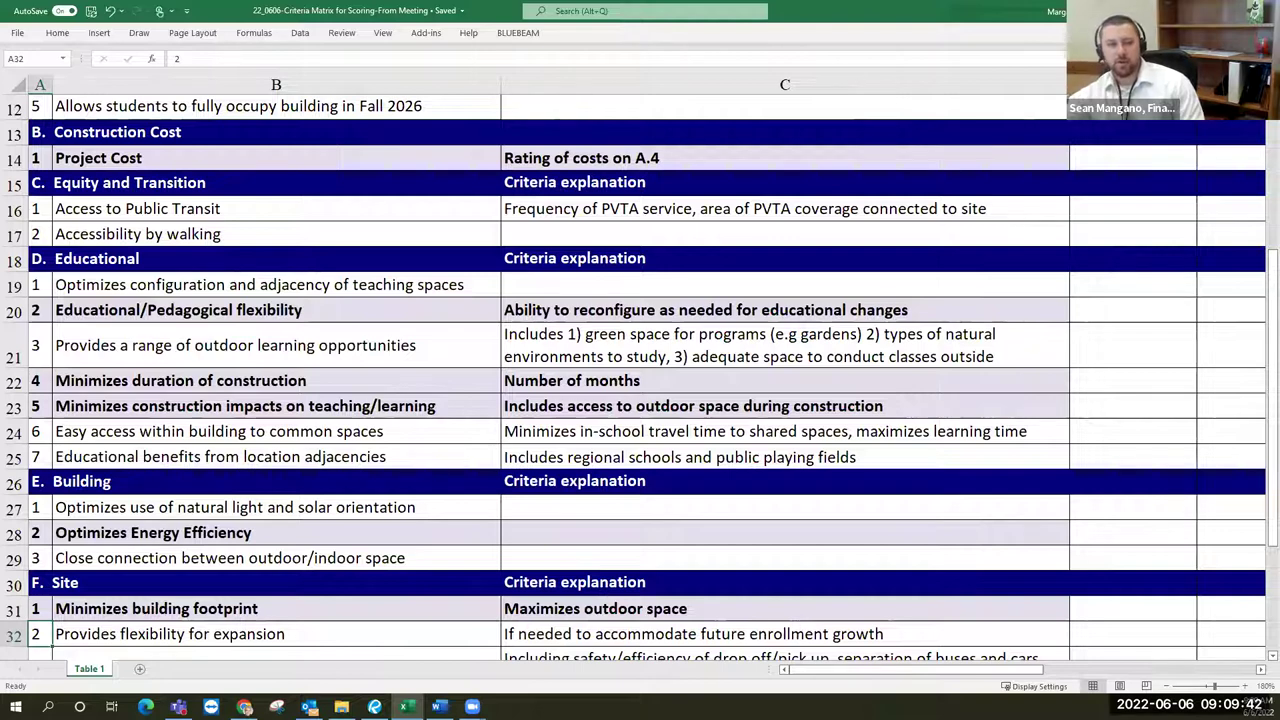
Zoom the worksheet out to 120% and return to its beginning to view all six Fort River and Wildwood option columns.
{"action": "left_click", "coordinate": [1168, 687]}
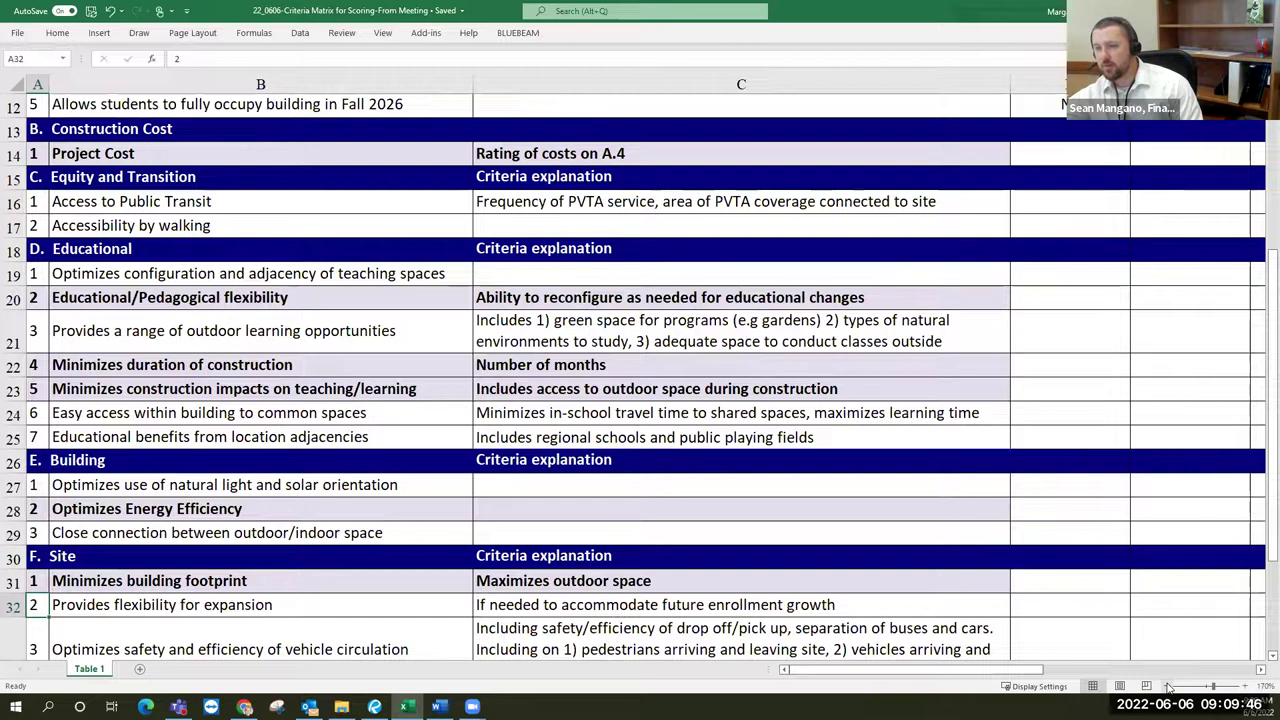
{"action": "left_click", "coordinate": [1168, 687]}
{"action": "left_click", "coordinate": [1168, 687]}
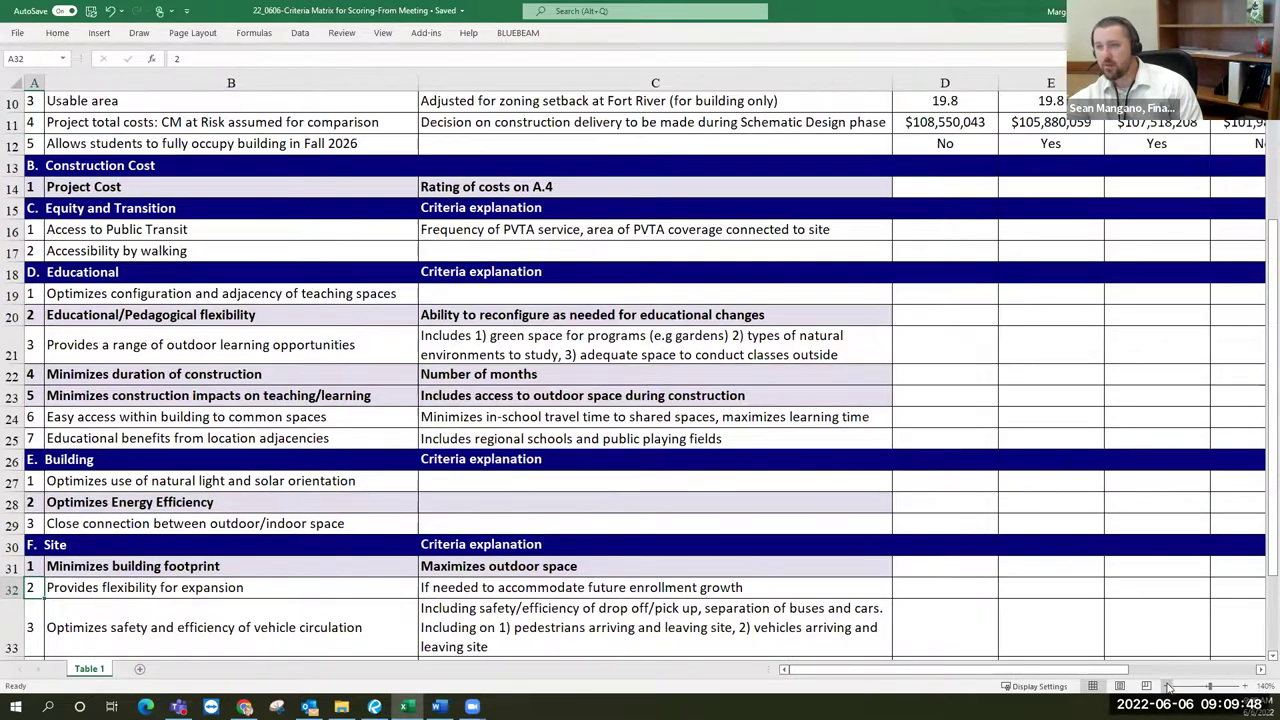
{"action": "left_click", "coordinate": [1168, 687]}
{"action": "left_click", "coordinate": [1168, 687]}
{"action": "left_click", "coordinate": [1168, 687]}
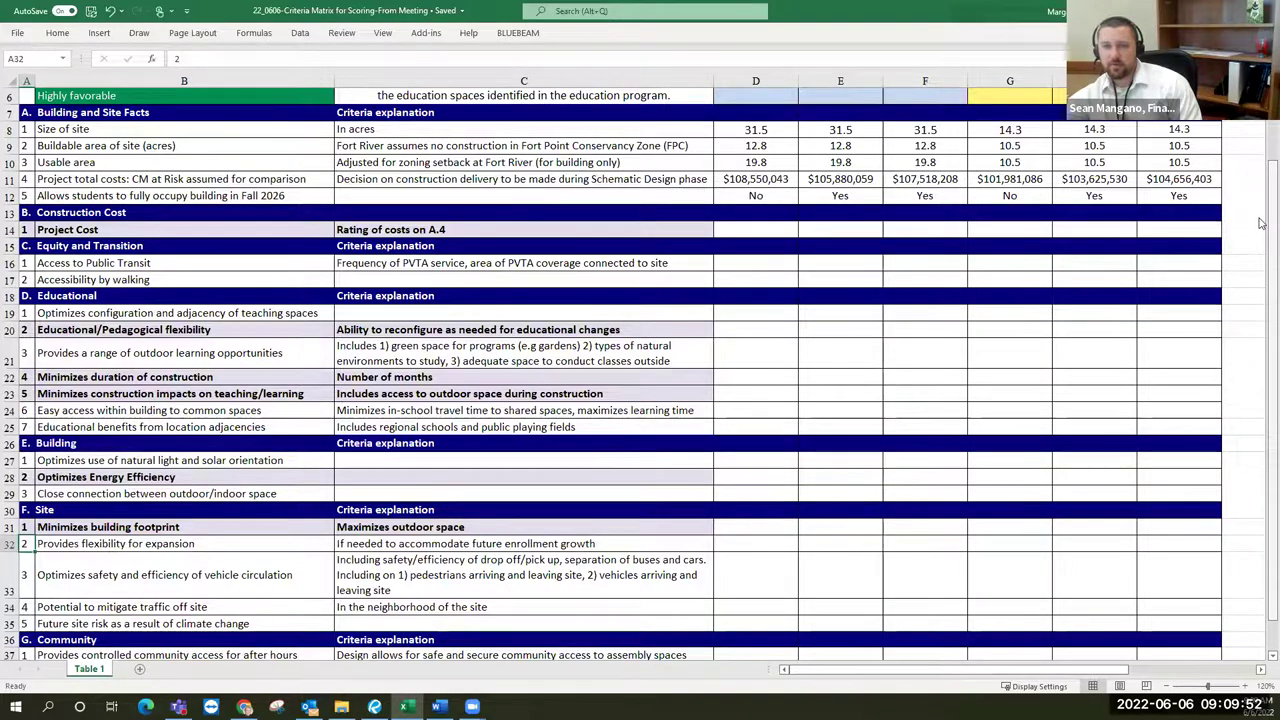
{"action": "scroll", "coordinate": [1262, 223], "scroll_direction": "up", "scroll_amount": 2}
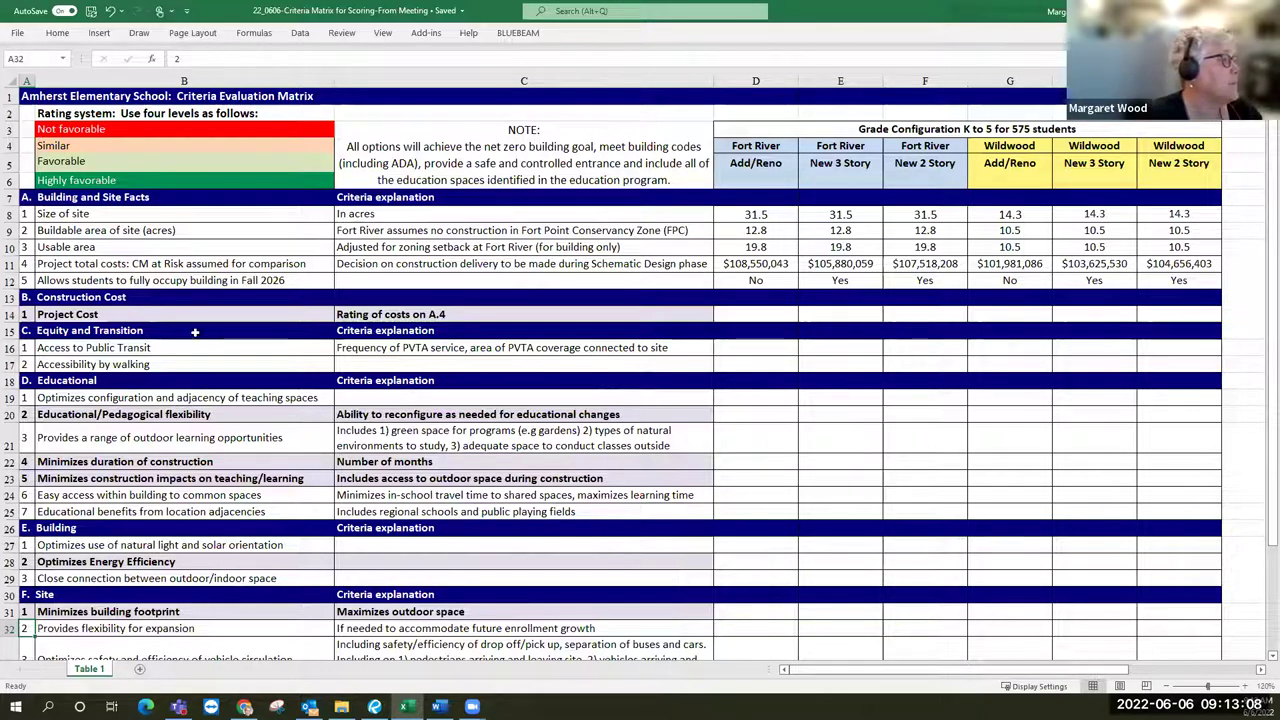
Copy the "Highly favorable" rating into the Project Cost row for the three Wildwood options, G14:I14.
{"action": "left_click", "coordinate": [9, 314]}
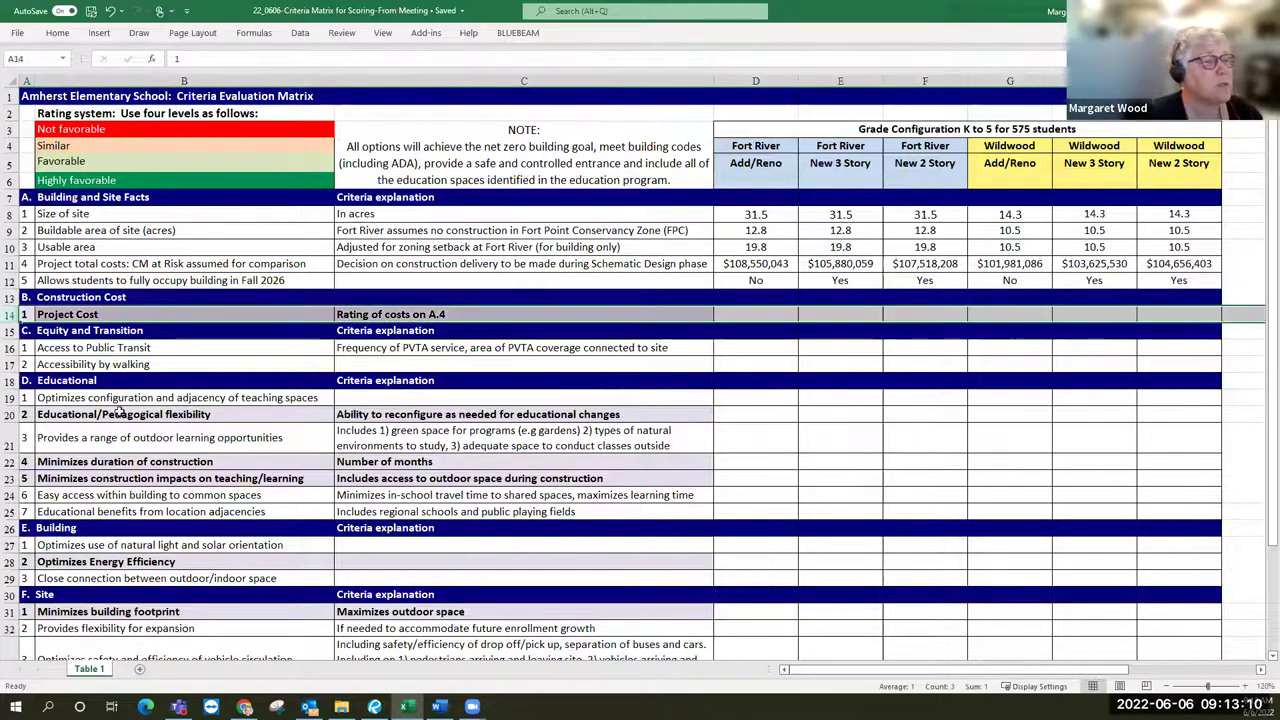
{"action": "left_click", "coordinate": [760, 310]}
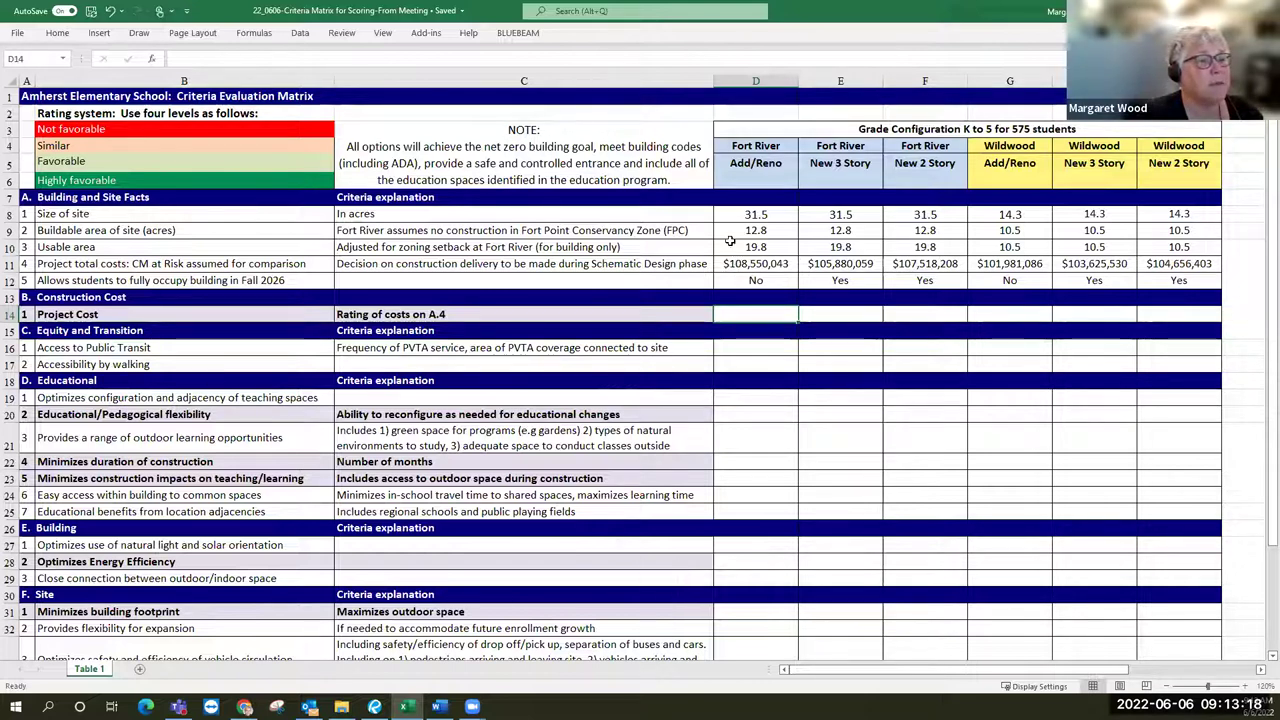
{"action": "left_click", "coordinate": [208, 181]}
{"action": "key", "text": "ctrl+c"}
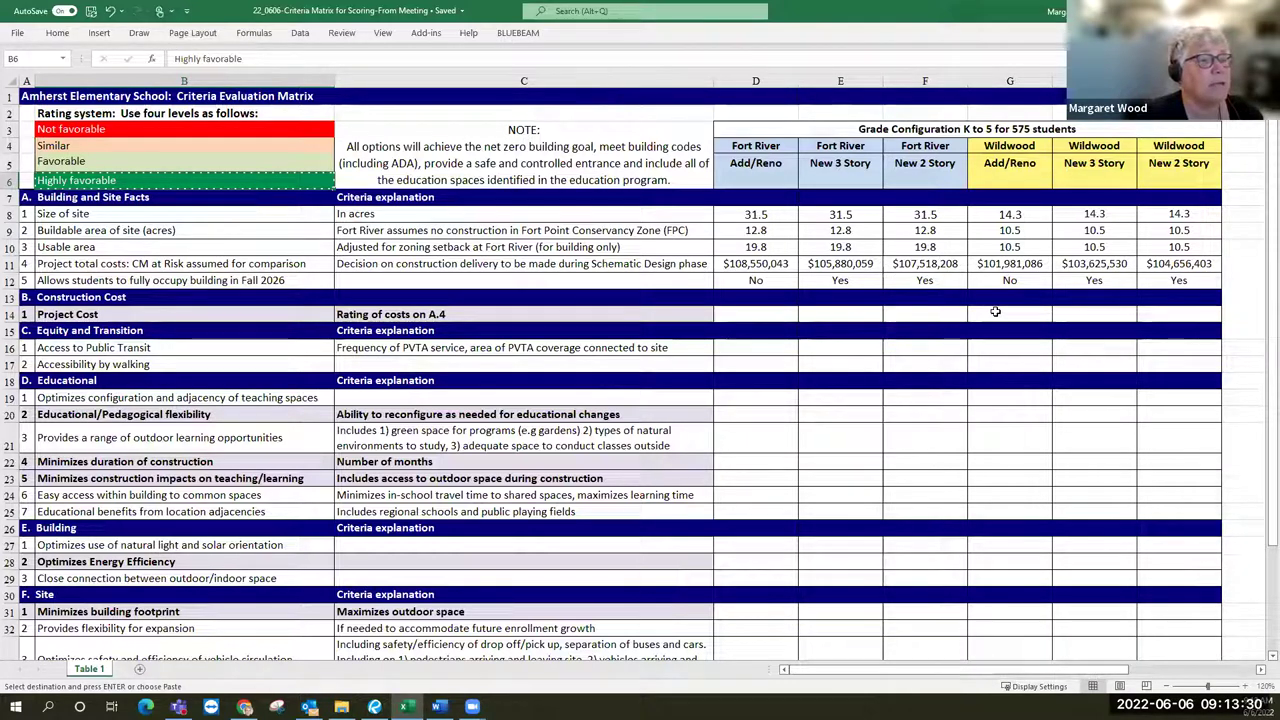
{"action": "left_click_drag", "start_coordinate": [989, 309], "coordinate": [1150, 315]}
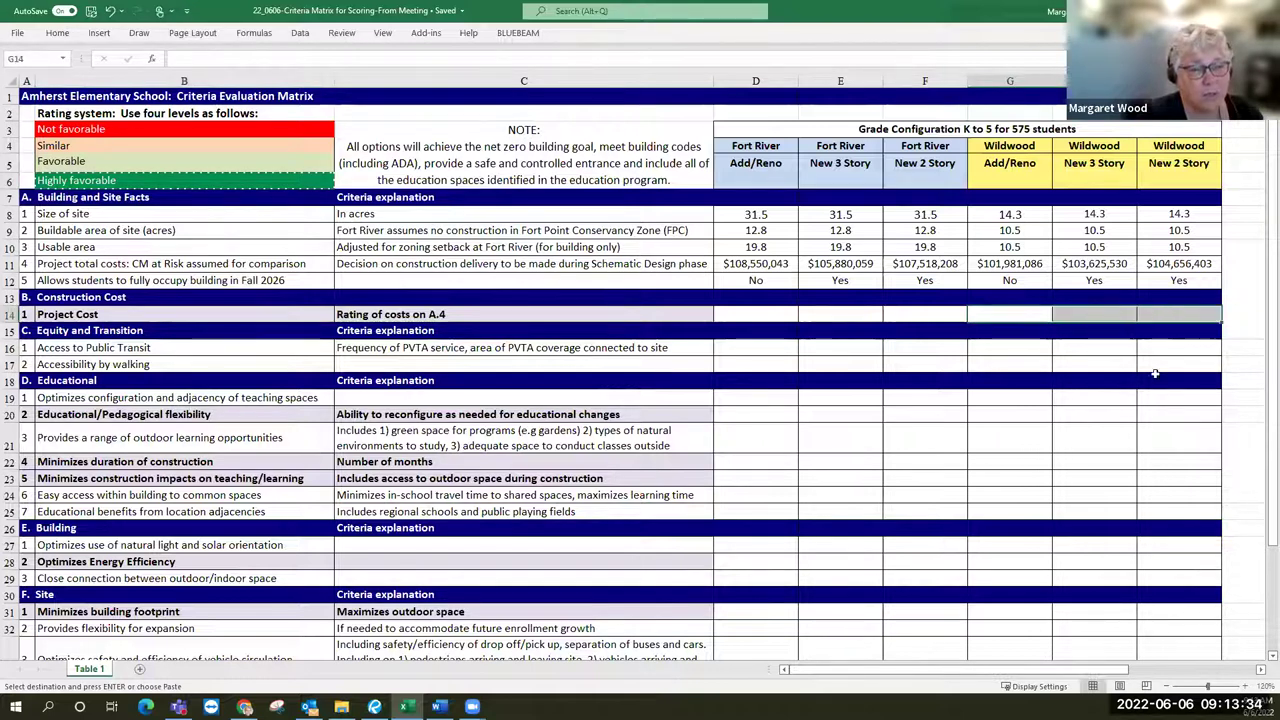
{"action": "key", "text": "ctrl+v"}
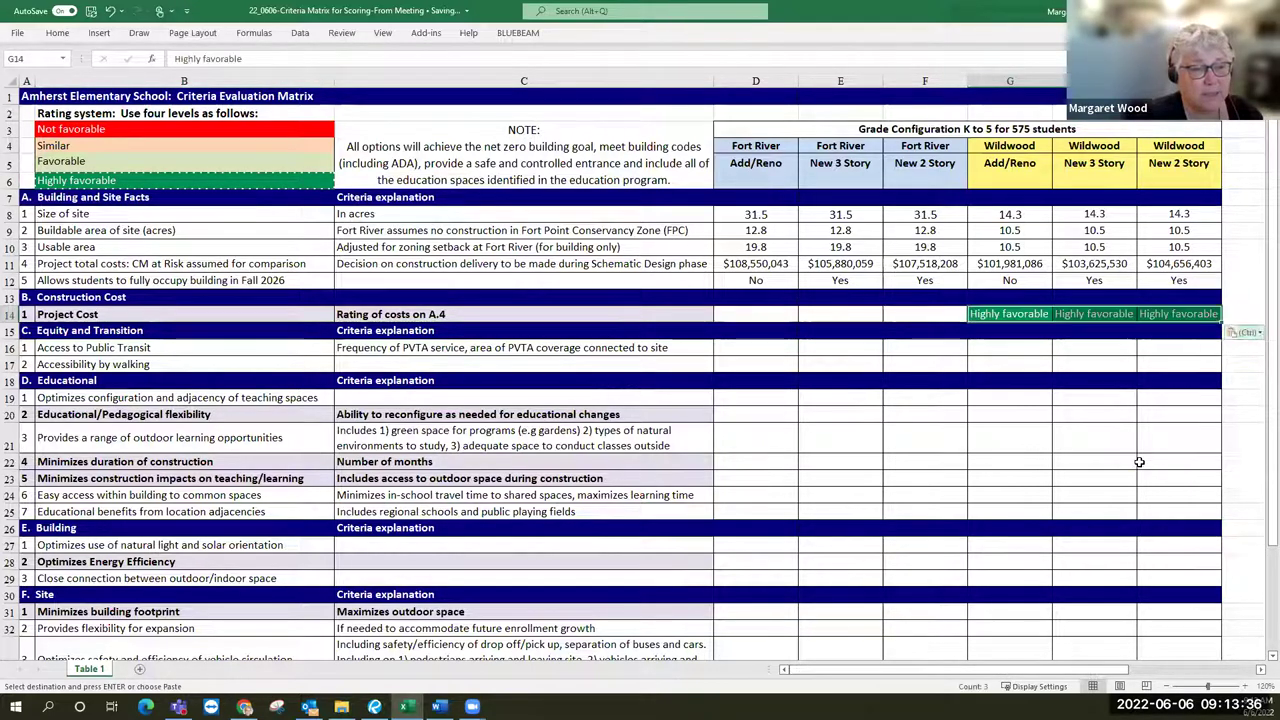
{"action": "key", "text": "ctrl"}
{"action": "key", "text": "Escape"}
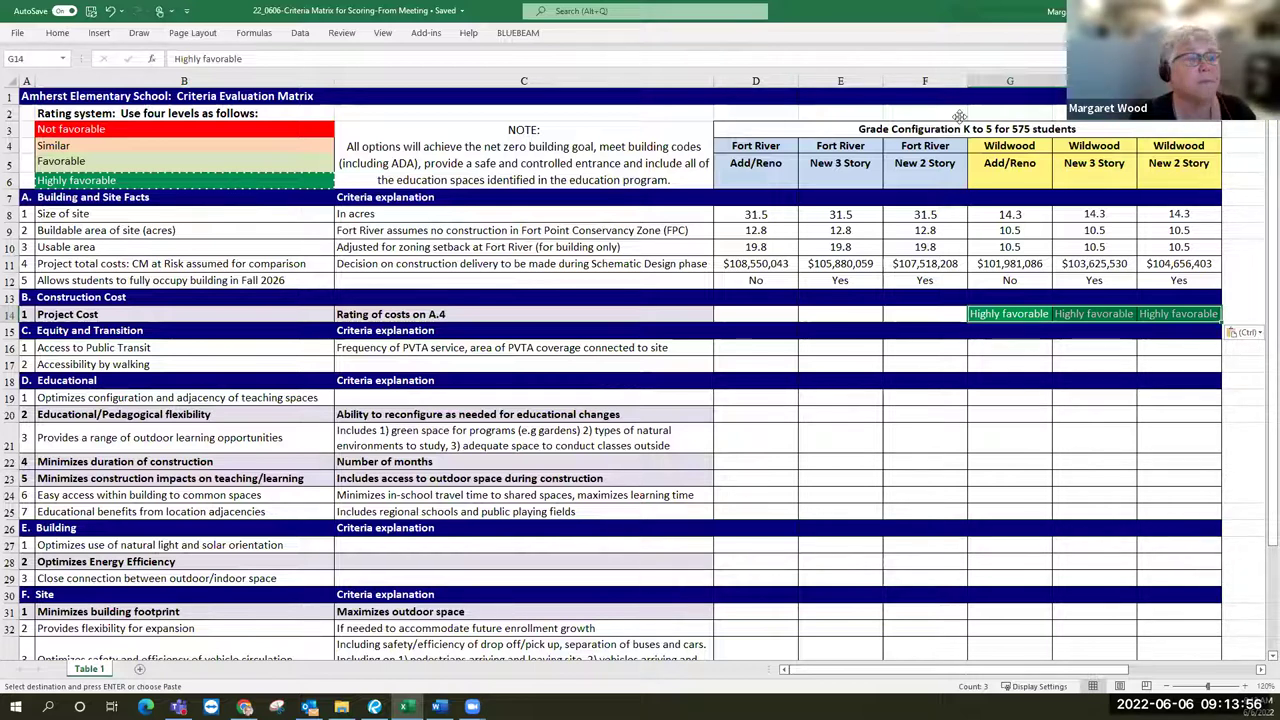
Clear the rating text from the Wildwood Add/Reno Project Cost cell G14, keeping its dark green fill.
{"action": "left_click_drag", "start_coordinate": [243, 58], "coordinate": [191, 81]}
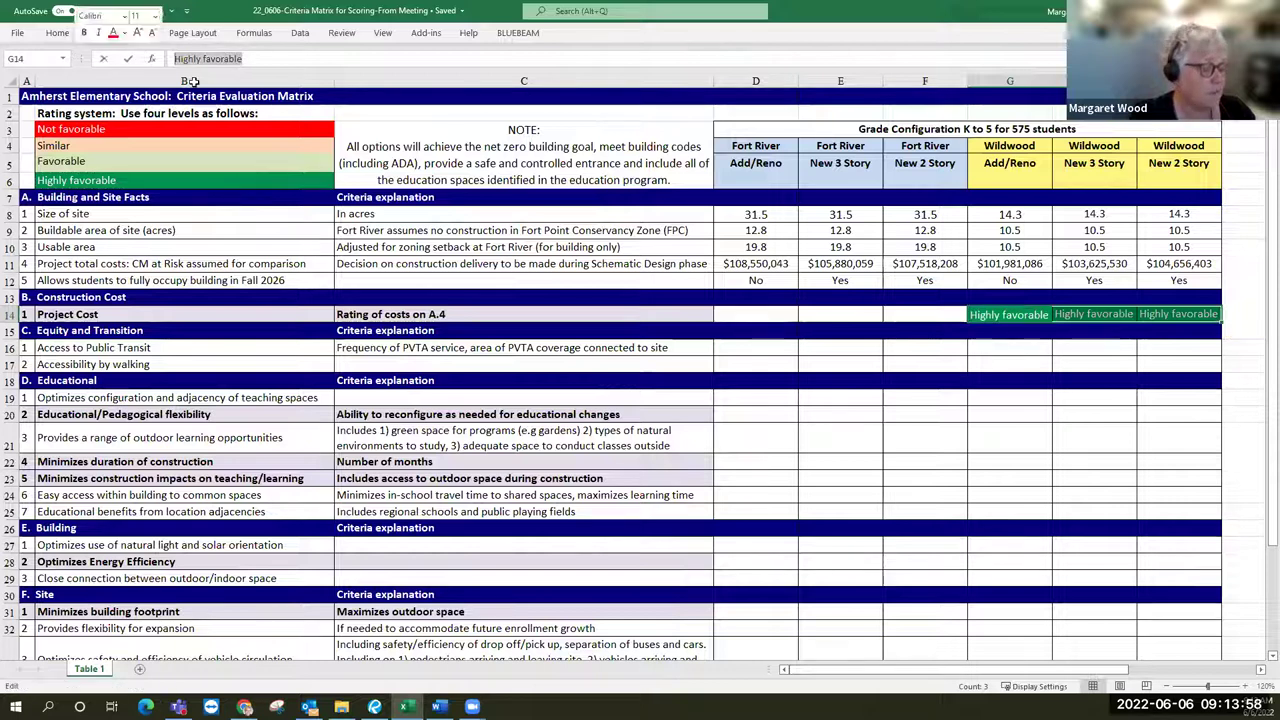
{"action": "key", "text": "BackSpace"}
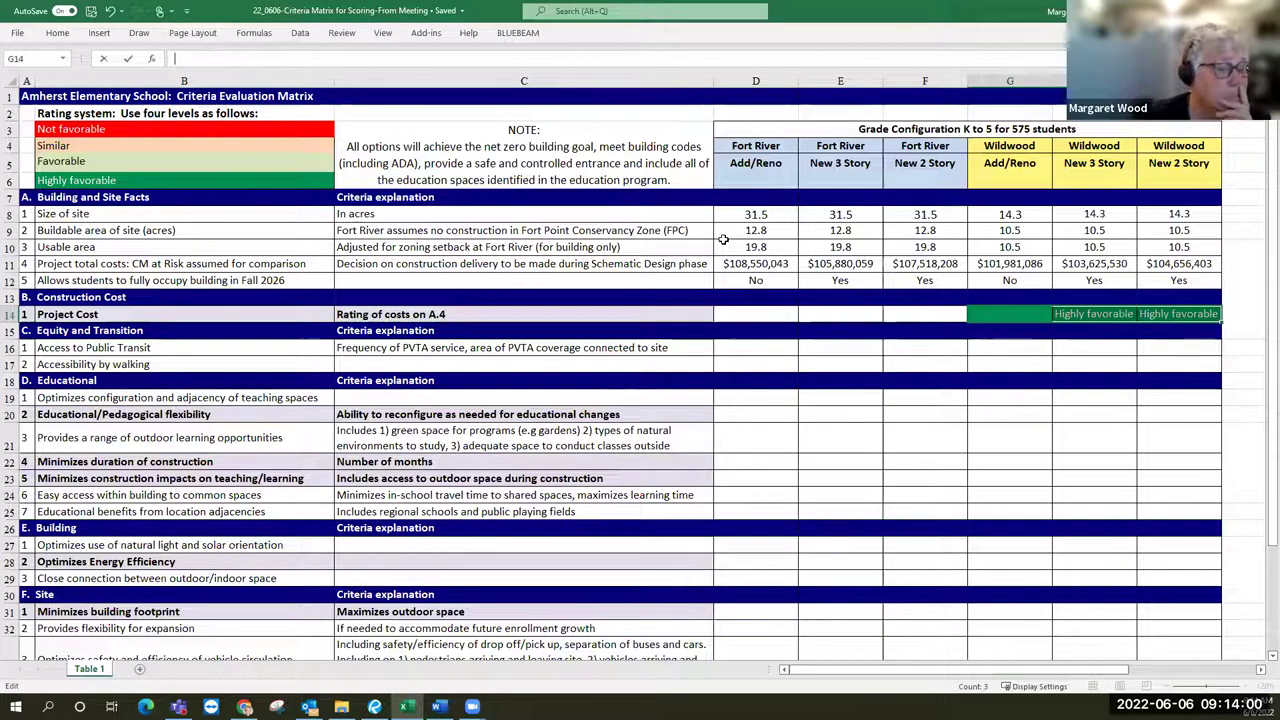
{"action": "key", "text": "Return"}
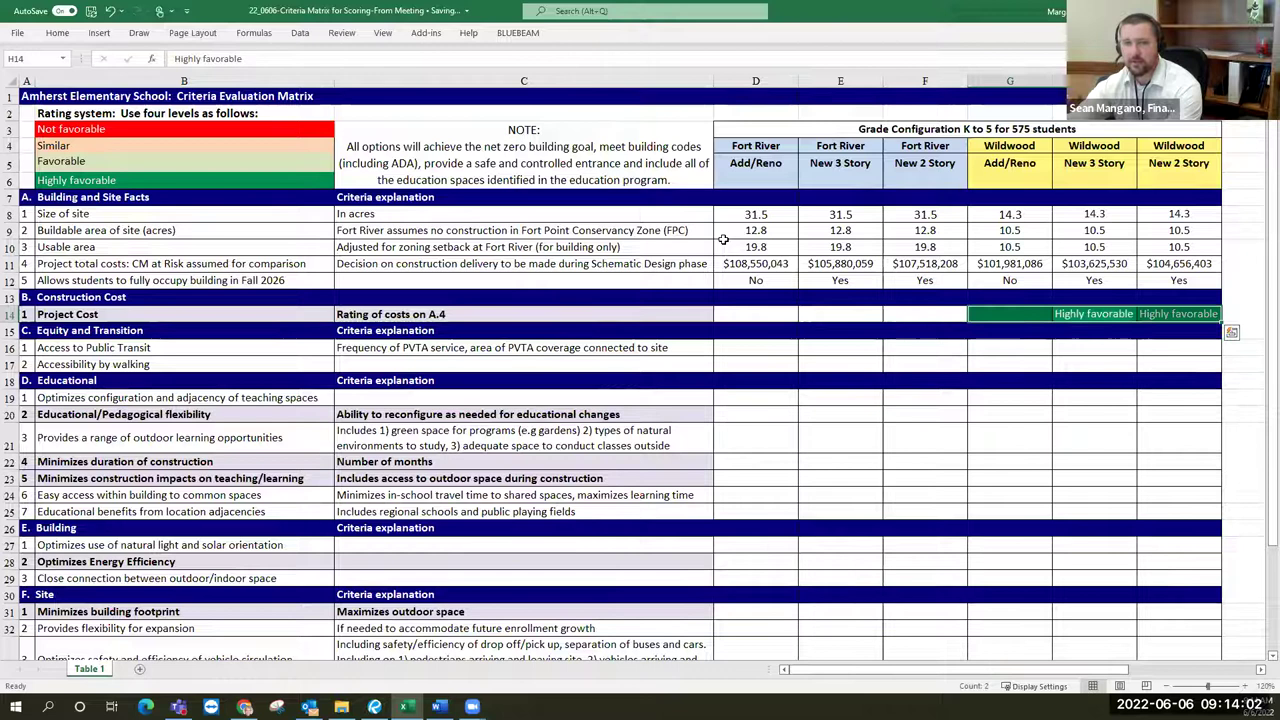
{"action": "key", "text": "shift+BackSpace"}
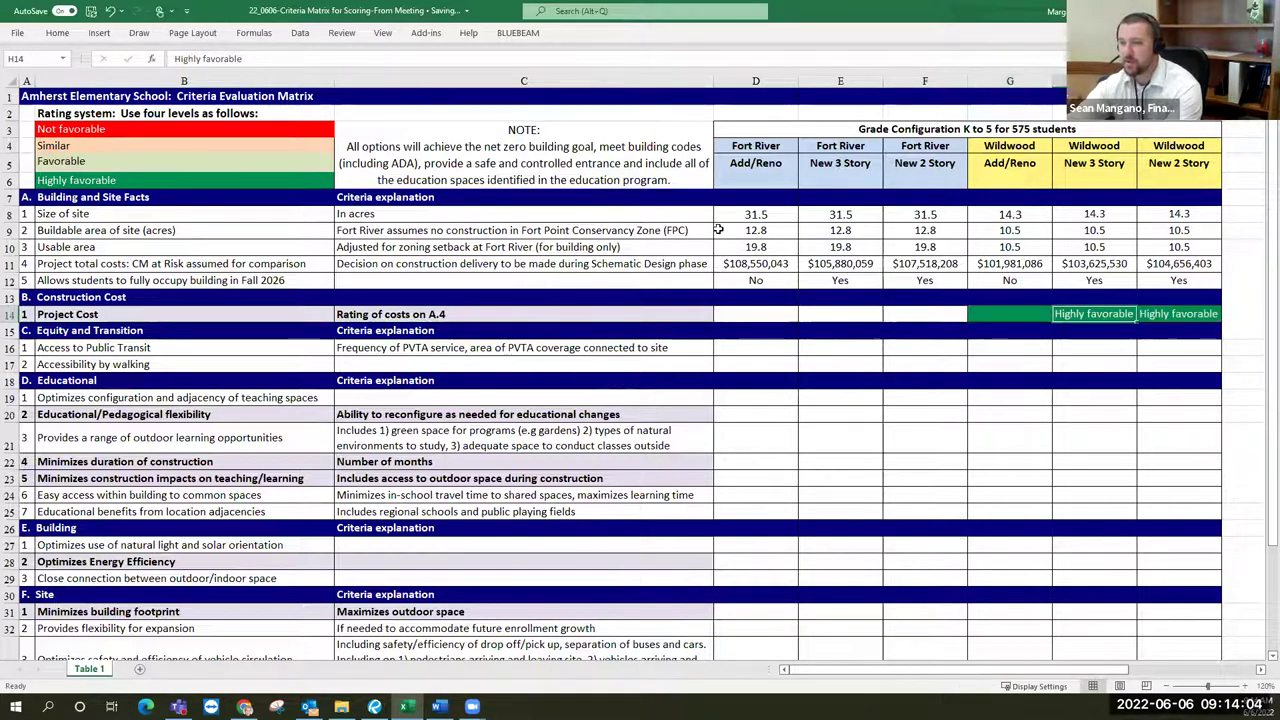
Copy the "Favorable" rating over the Project Cost cells of the three Wildwood options, G14:I14.
{"action": "left_click", "coordinate": [264, 162]}
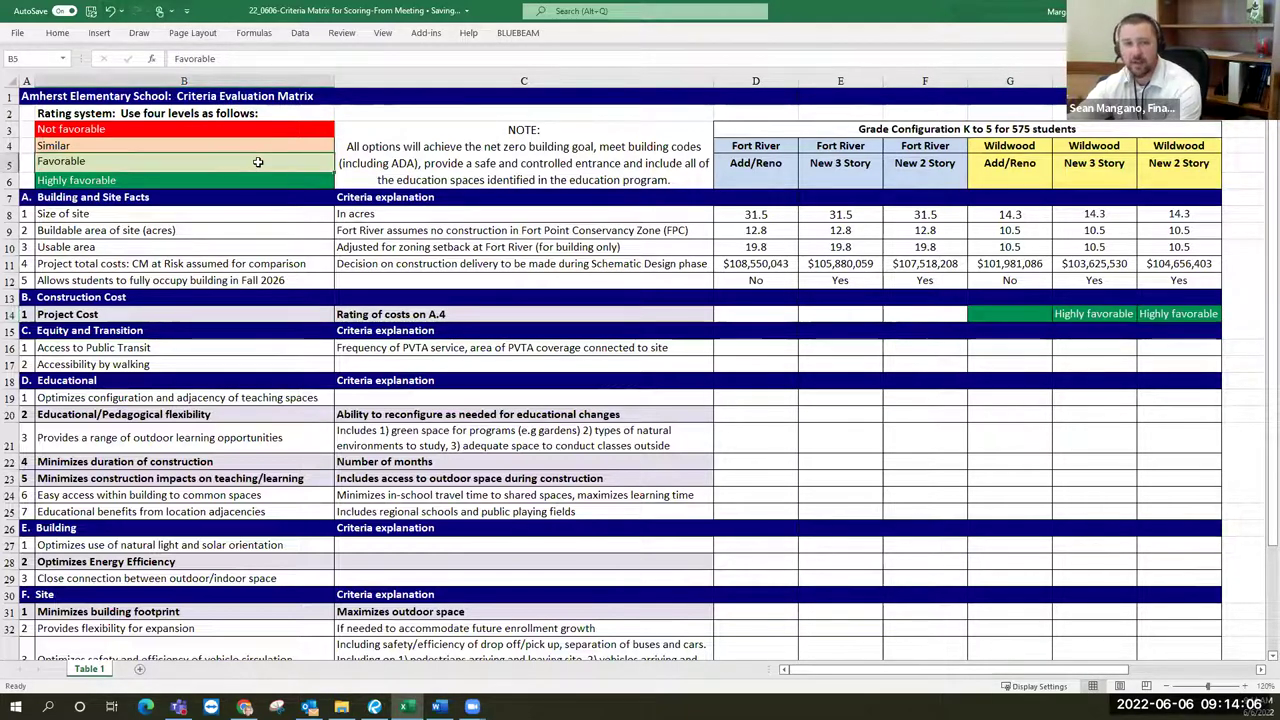
{"action": "key", "text": "shift+Up"}
{"action": "key", "text": "ctrl+c"}
{"action": "left_click_drag", "start_coordinate": [1012, 300], "coordinate": [1170, 316]}
{"action": "key", "text": "ctrl+v"}
{"action": "left_click", "coordinate": [1097, 455]}
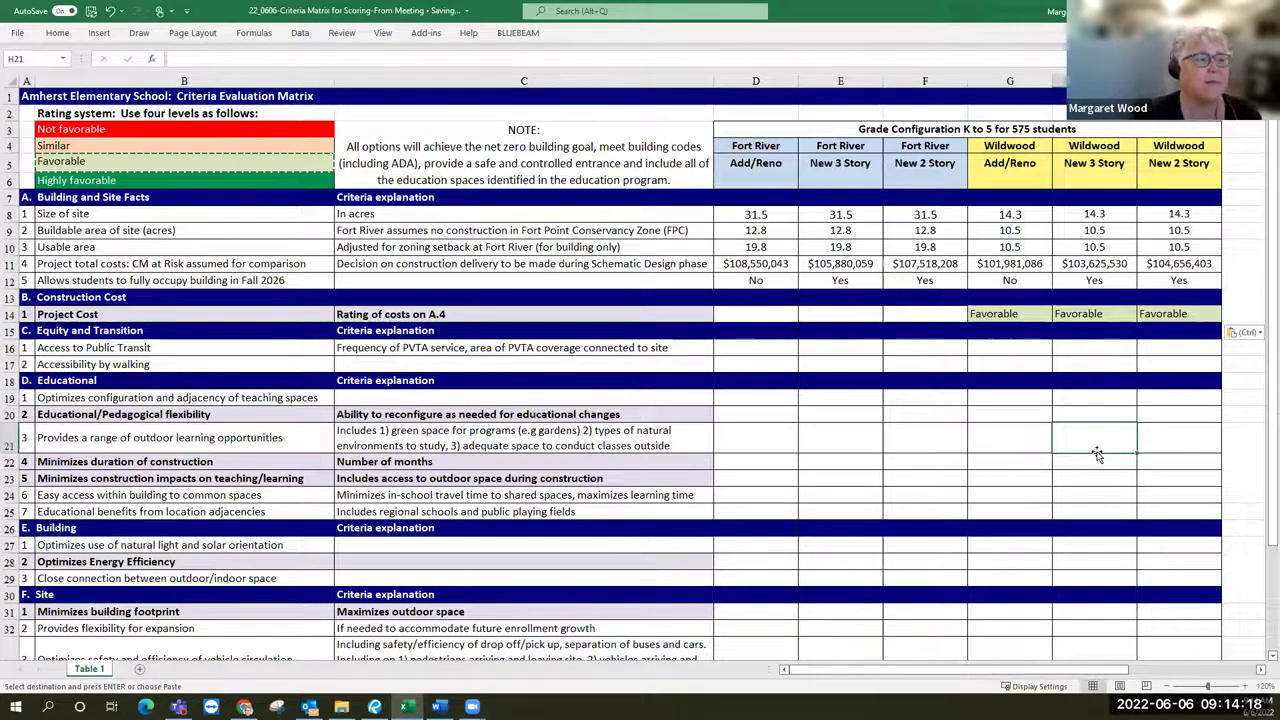
Copy the "Similar" rating into the Project Cost cells of the three Fort River options, D14:F14.
{"action": "left_click", "coordinate": [178, 146]}
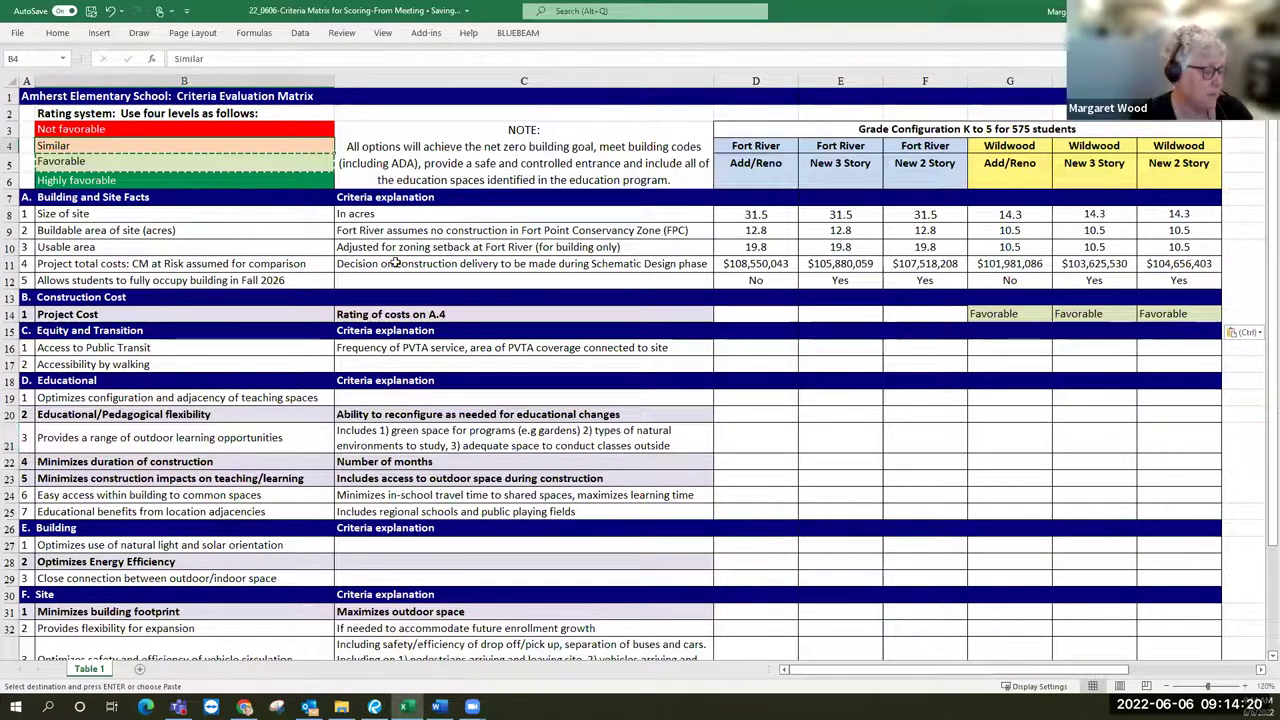
{"action": "left_click_drag", "start_coordinate": [770, 316], "coordinate": [920, 317]}
{"action": "key", "text": "ctrl+v"}
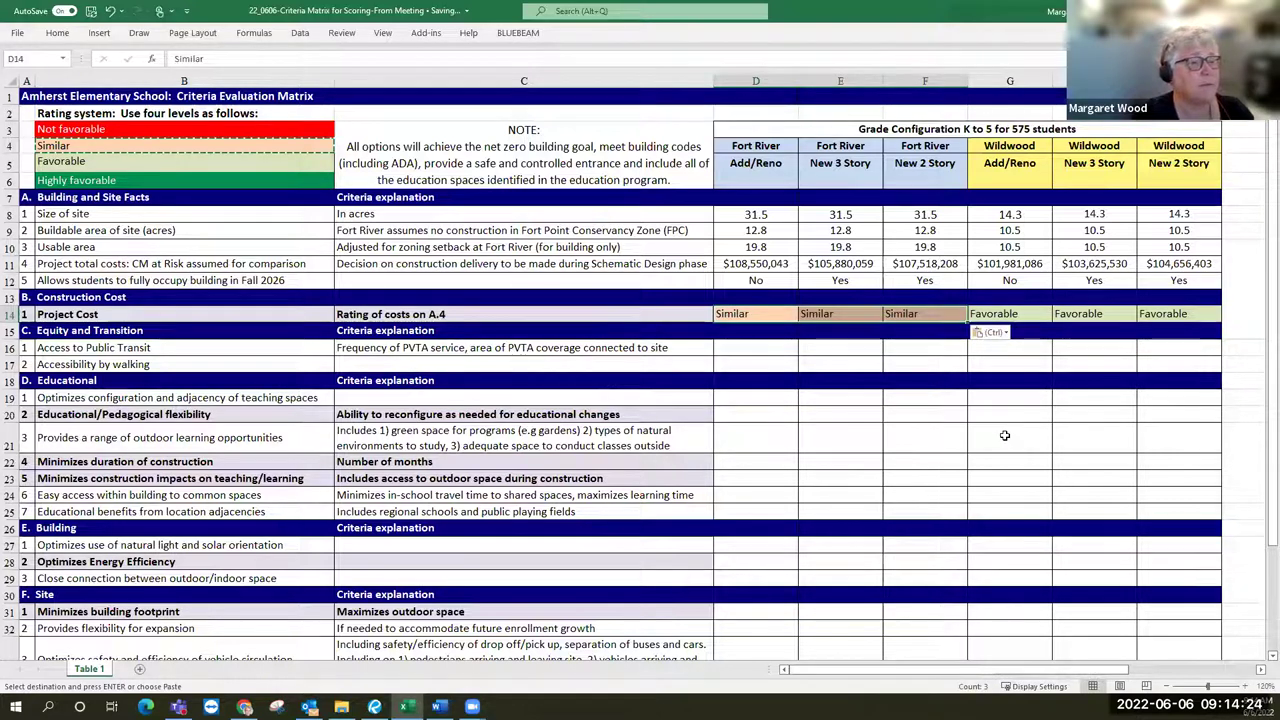
{"action": "left_click", "coordinate": [1003, 437]}
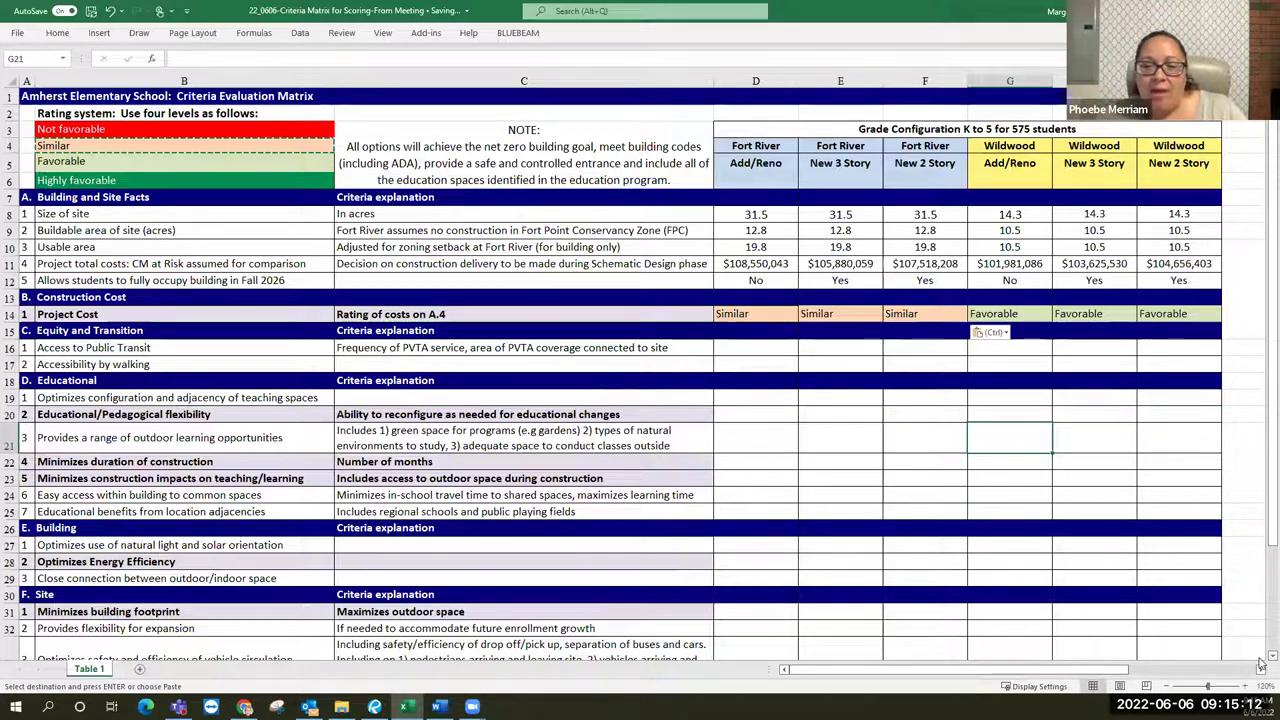
Remove the "Similar" text from the Fort River Project Cost cells D14:F14, keeping only the orange fill.
{"action": "left_click", "coordinate": [756, 312]}
{"action": "key", "text": "BackSpace"}
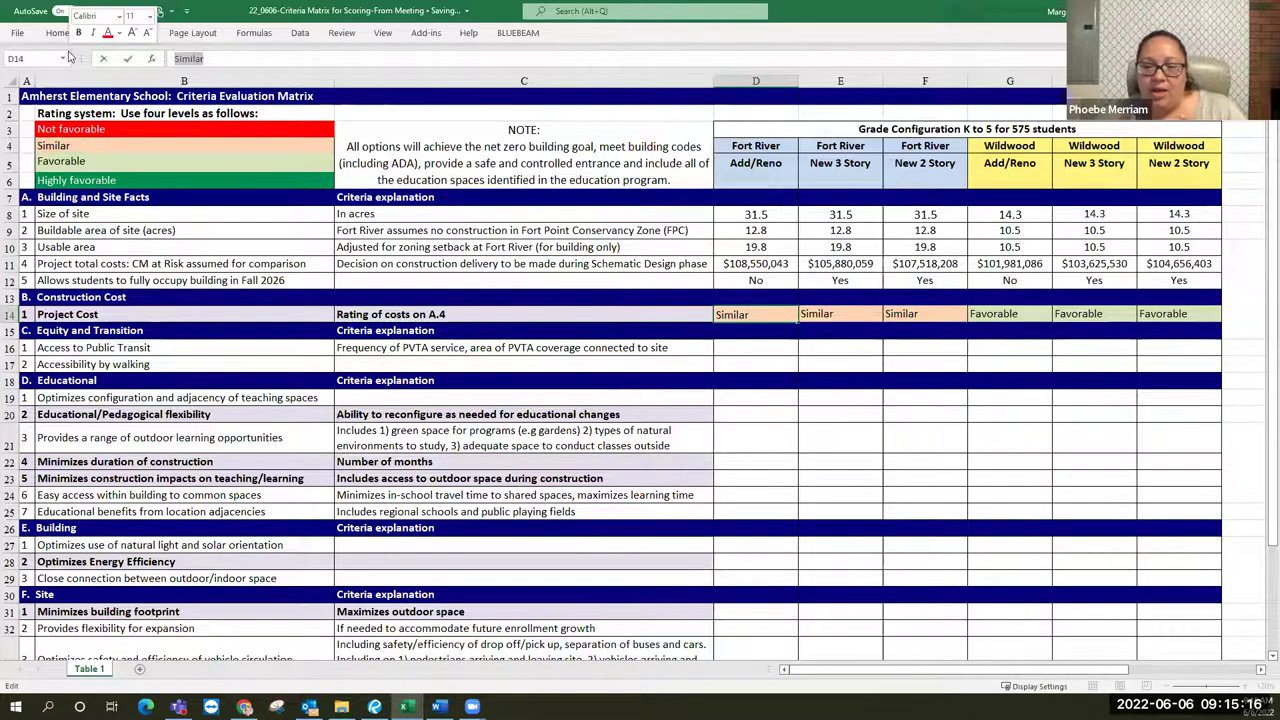
{"action": "key", "text": "Return"}
{"action": "key", "text": "Up"}
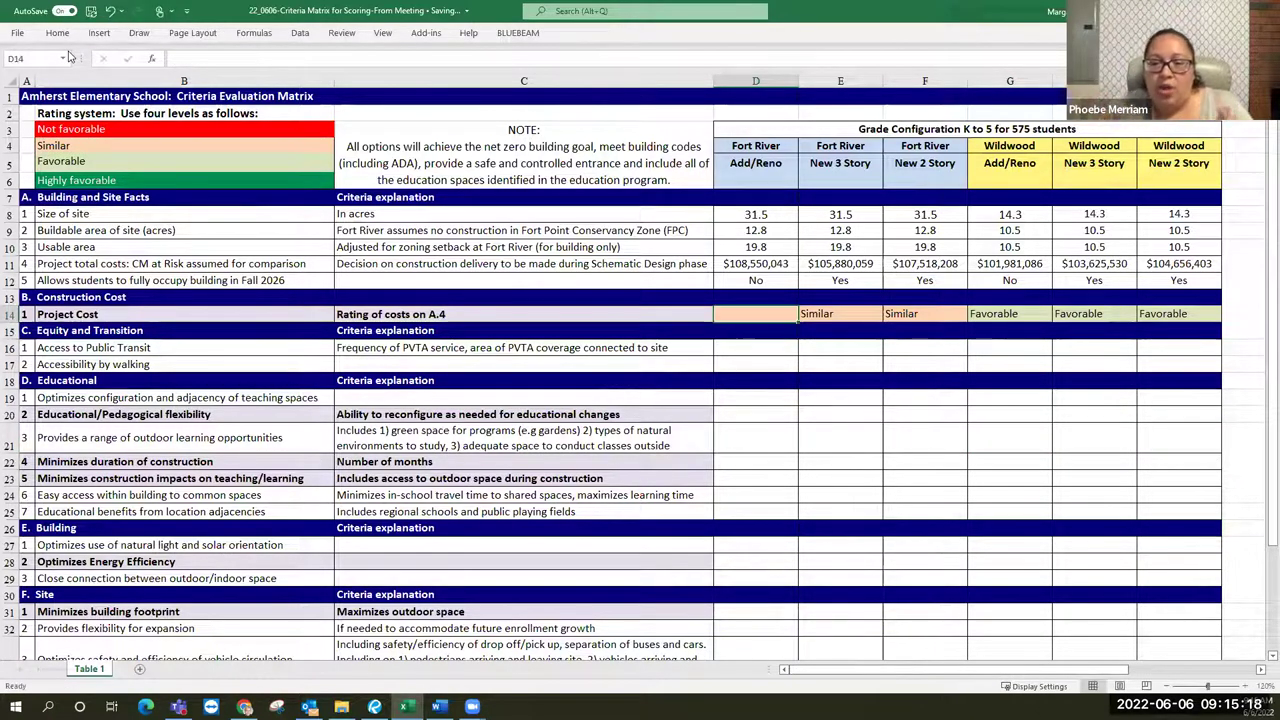
{"action": "key", "text": "ctrl+c"}
{"action": "key", "text": "Right"}
{"action": "key", "text": "ctrl+v"}
{"action": "key", "text": "Right"}
{"action": "key", "text": "ctrl+v"}
Remove the "Favorable" text from the Wildwood Project Cost cells G14:I14, keeping only the light green fill.
{"action": "key", "text": "Right"}
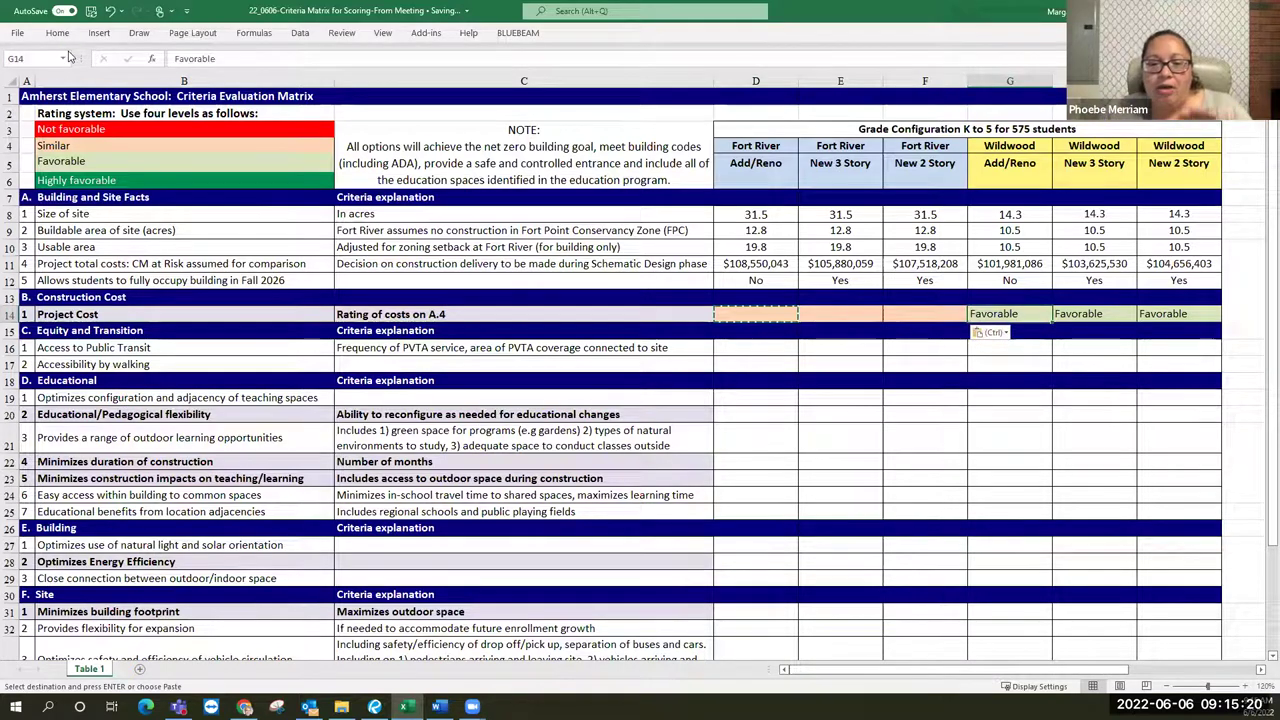
{"action": "key", "text": "F2"}
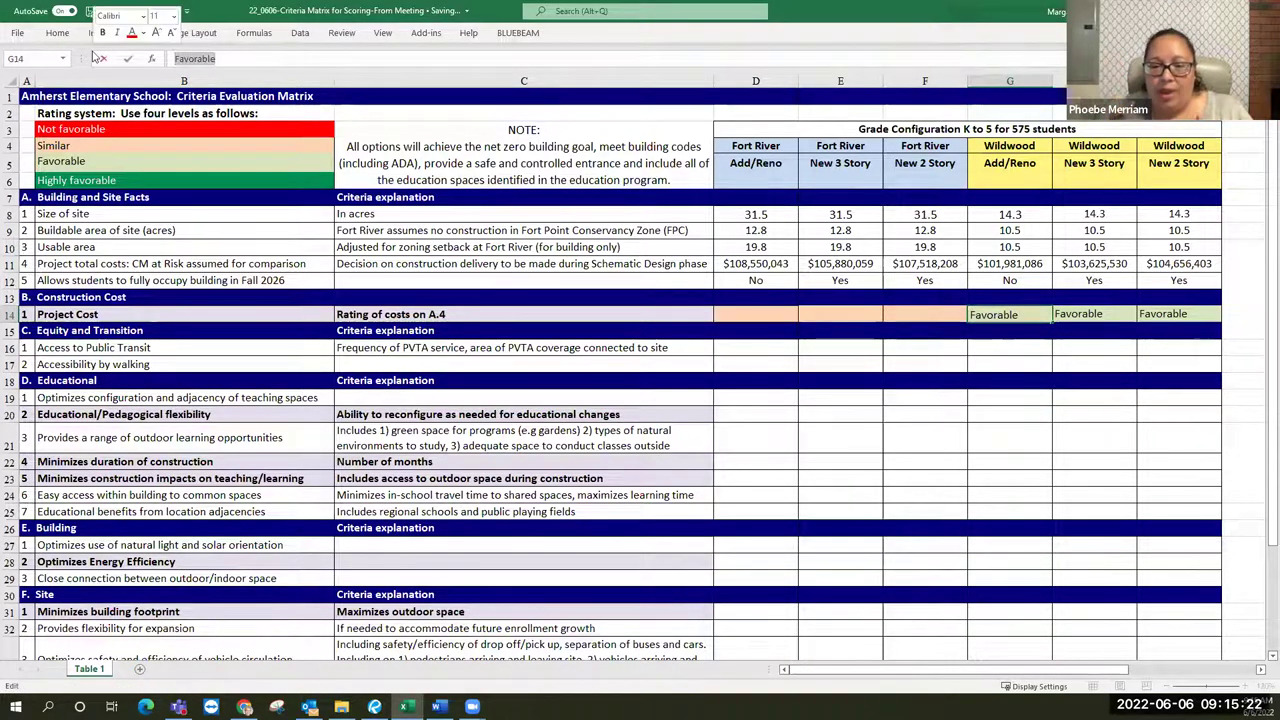
{"action": "key", "text": "Escape"}
{"action": "key", "text": "Delete"}
{"action": "key", "text": "ctrl+c"}
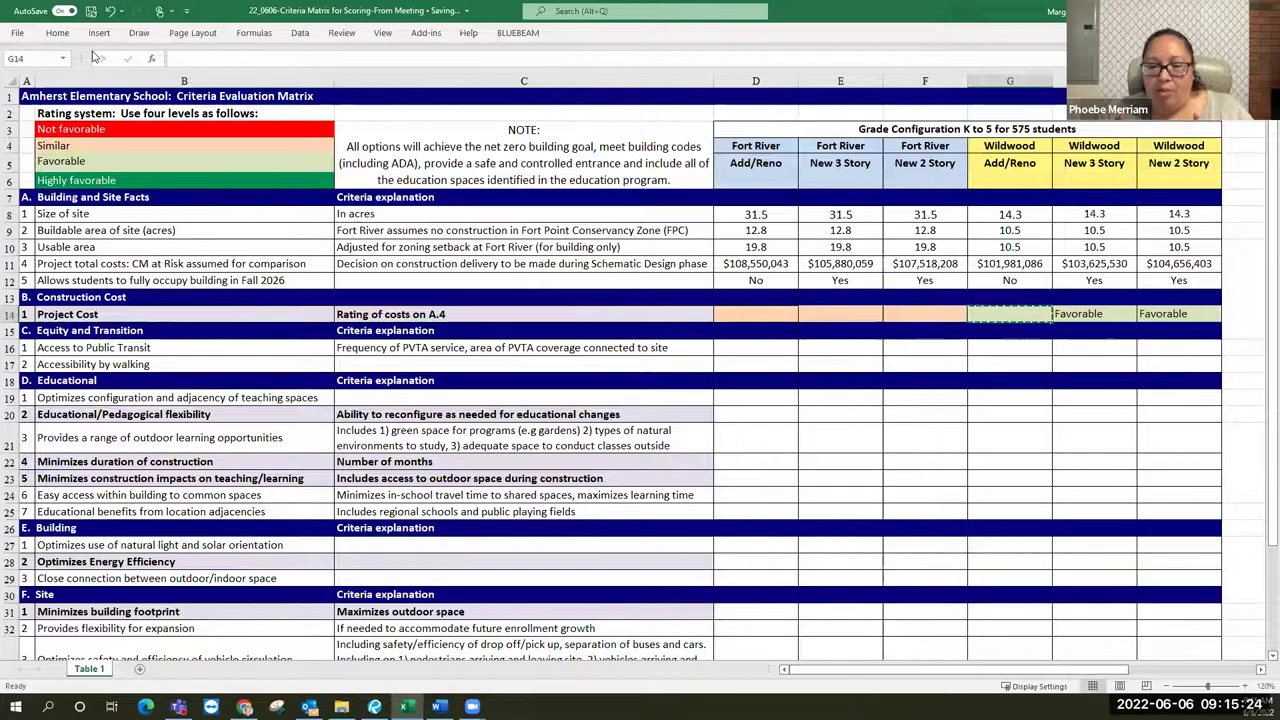
{"action": "key", "text": "Right"}
{"action": "key", "text": "ctrl+v"}
{"action": "key", "text": "Right"}
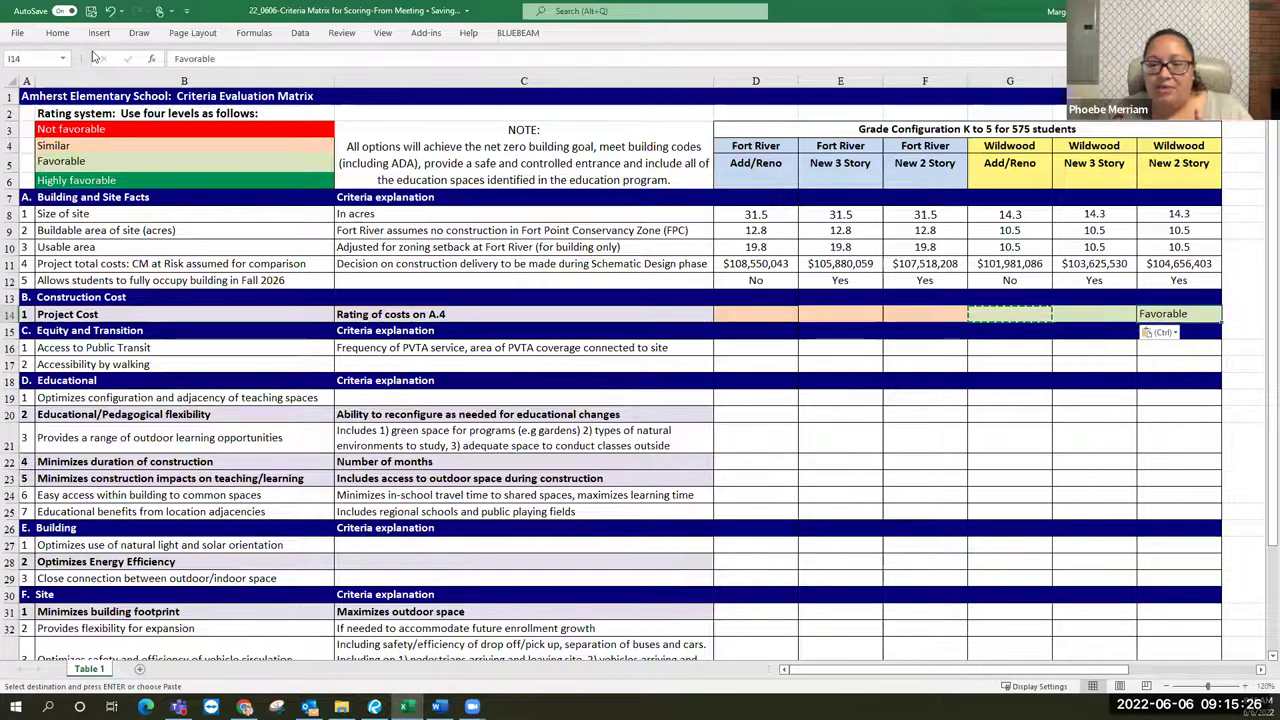
{"action": "key", "text": "Escape"}
{"action": "key", "text": "Delete"}
Select the "Access to Public Transit" row for discussion and move to the Fort River Add/Reno cell for "Accessibility by walking", D17.
{"action": "key", "text": "Down"}
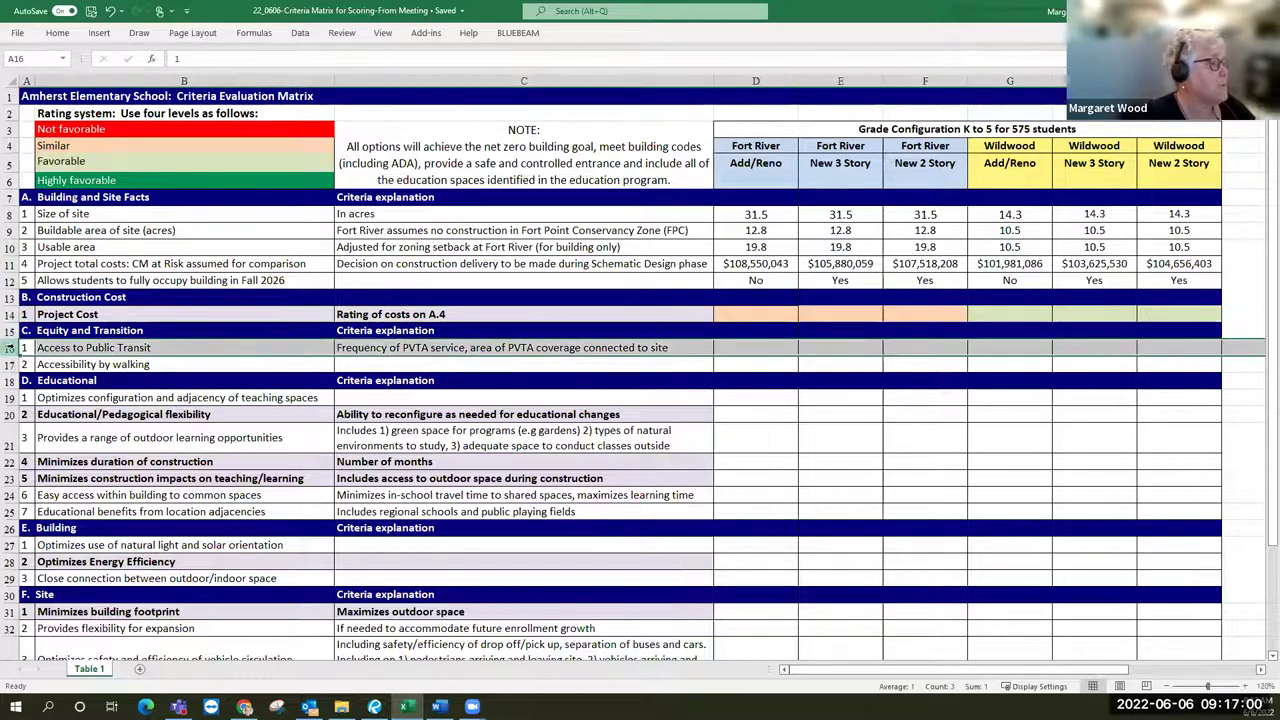
{"action": "left_click", "coordinate": [12, 349]}
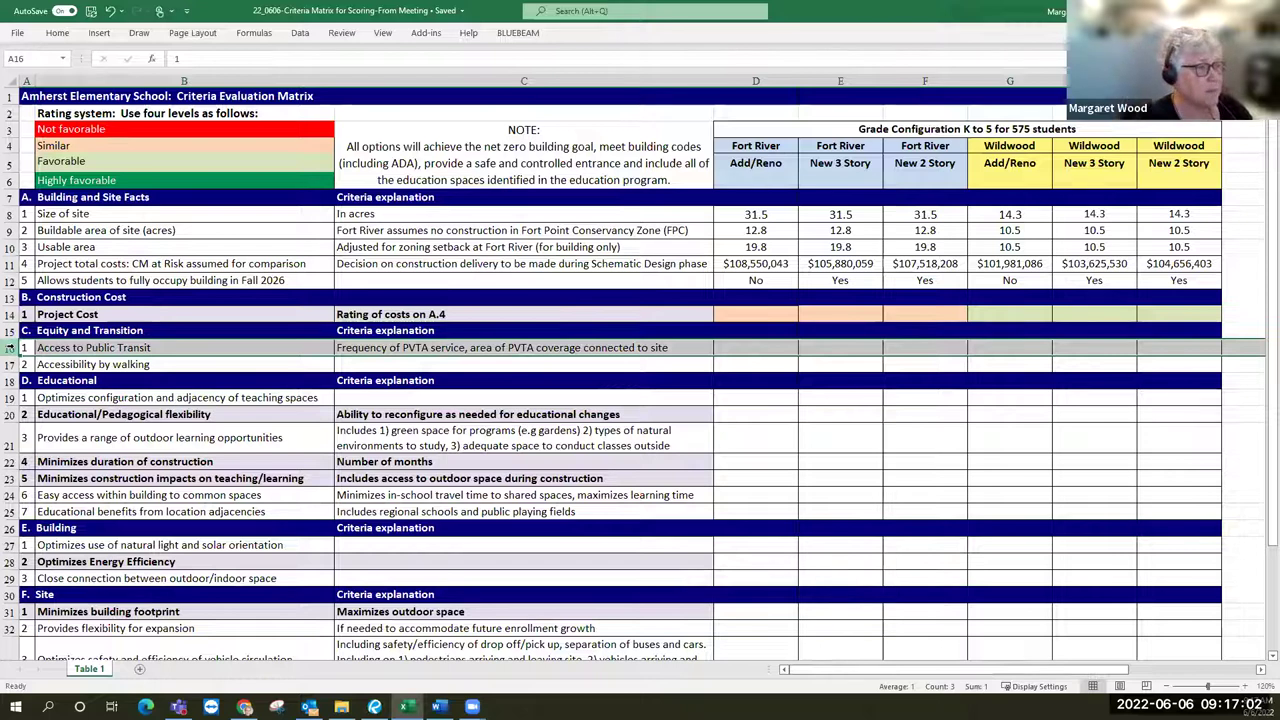
{"action": "left_click", "coordinate": [772, 364]}
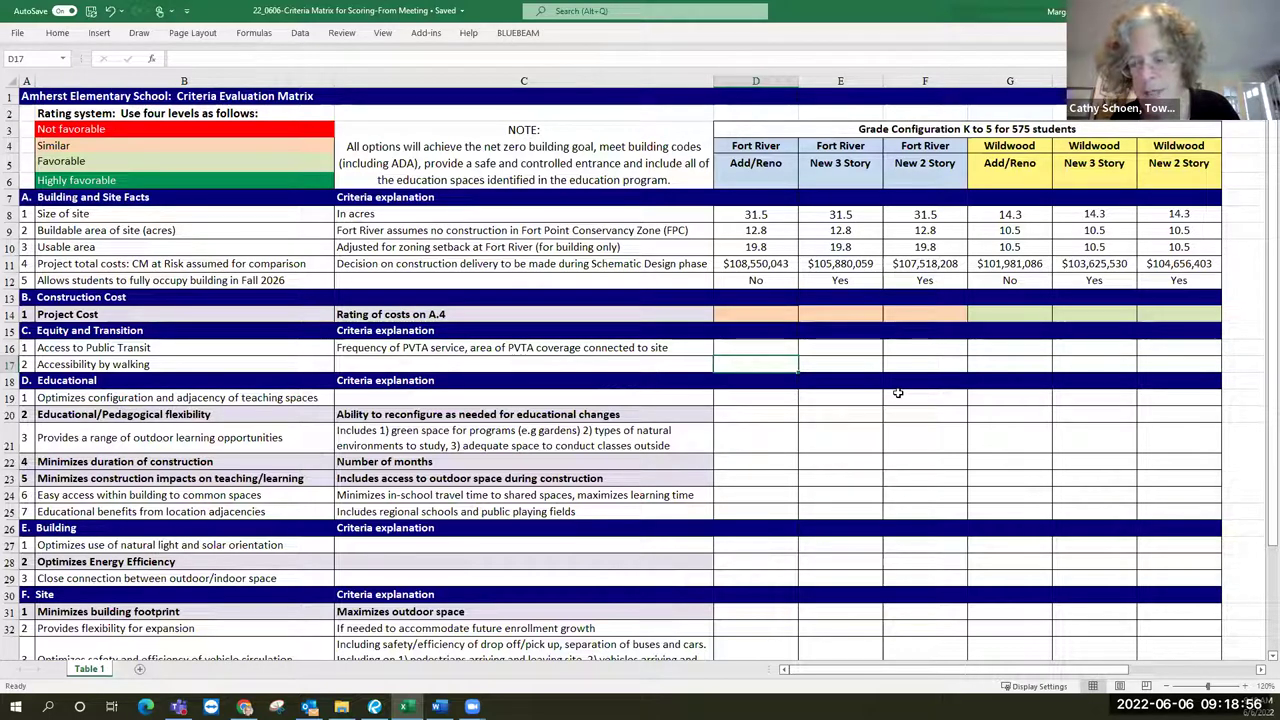
Insert a blank row above "C. Equity and Transition", directly below Project Cost, and go to its criterion cell B15.
{"action": "left_click", "coordinate": [11, 330]}
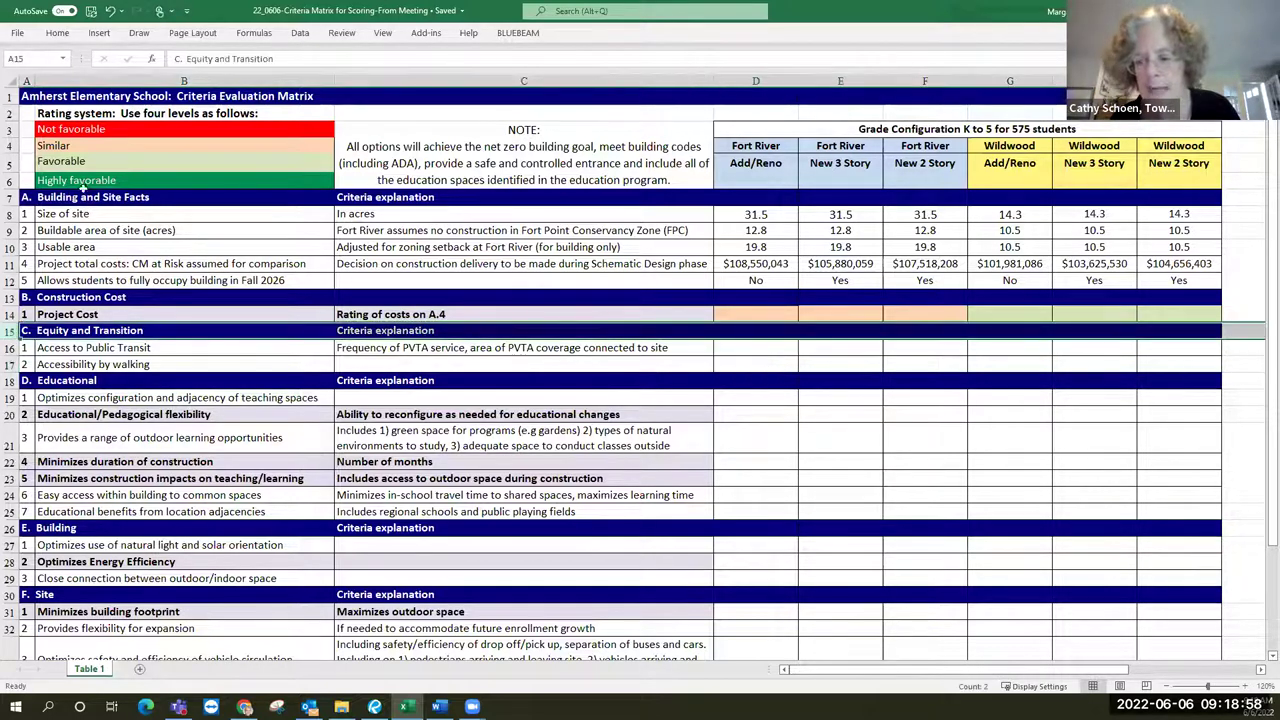
{"action": "left_click", "coordinate": [60, 33]}
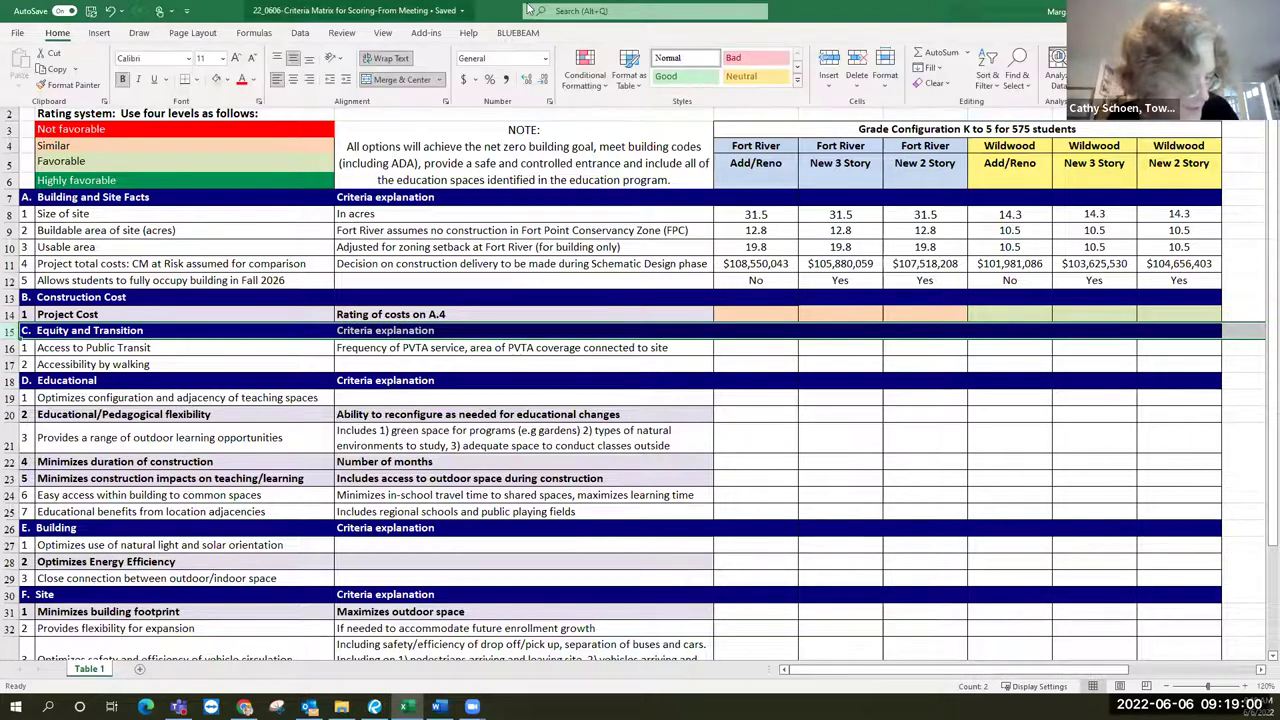
{"action": "key", "text": "ctrl+shift+plus"}
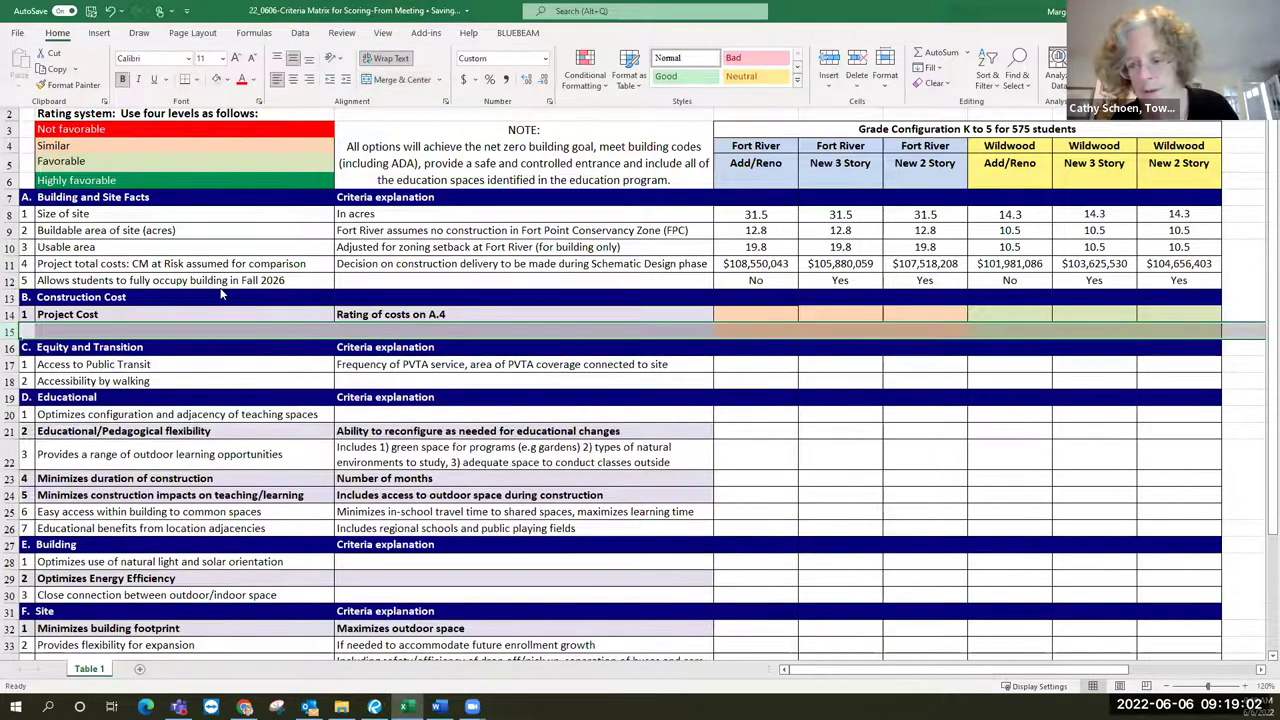
{"action": "left_click", "coordinate": [160, 333]}
{"action": "left_click", "coordinate": [160, 333]}
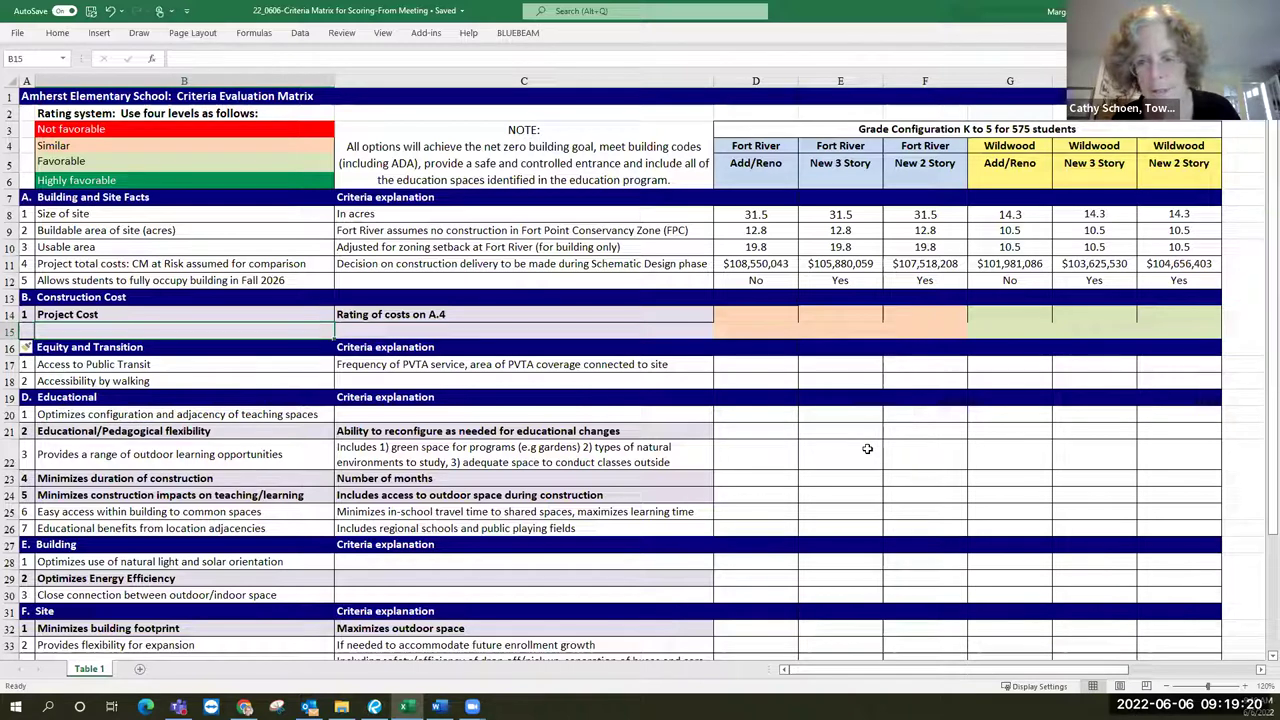
{"action": "left_click", "coordinate": [861, 315]}
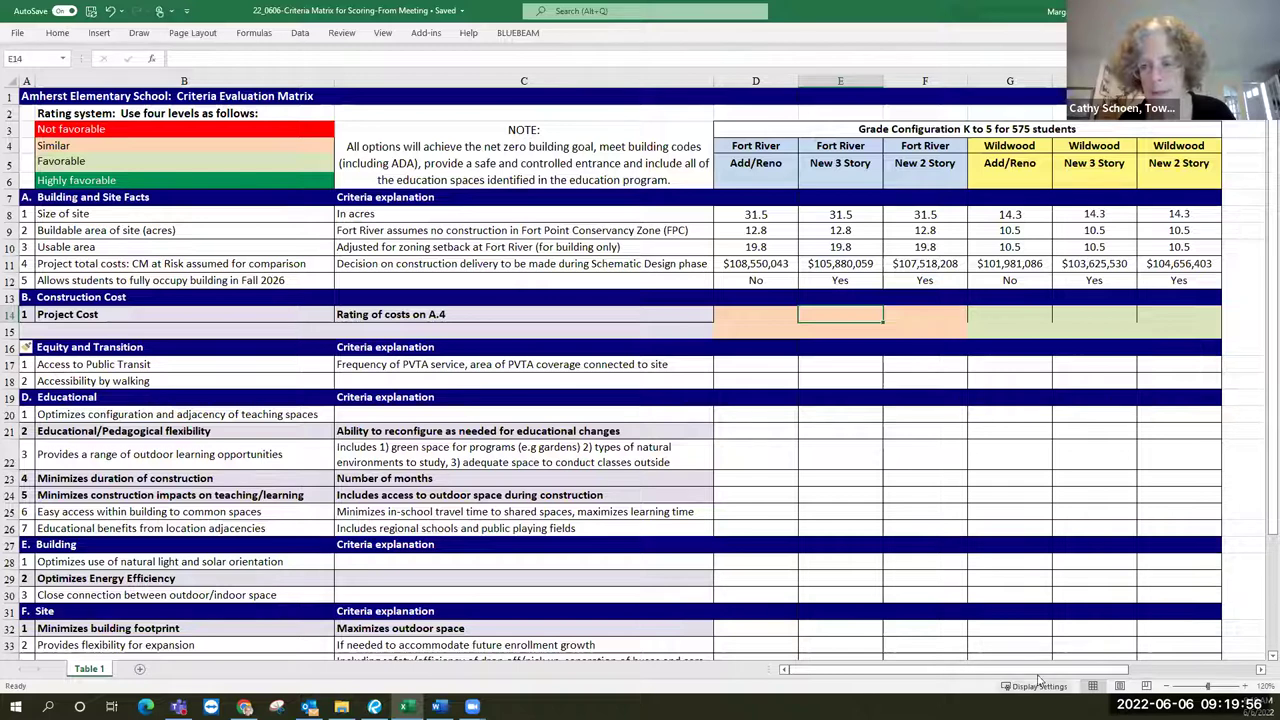
{"action": "left_click", "coordinate": [908, 444]}
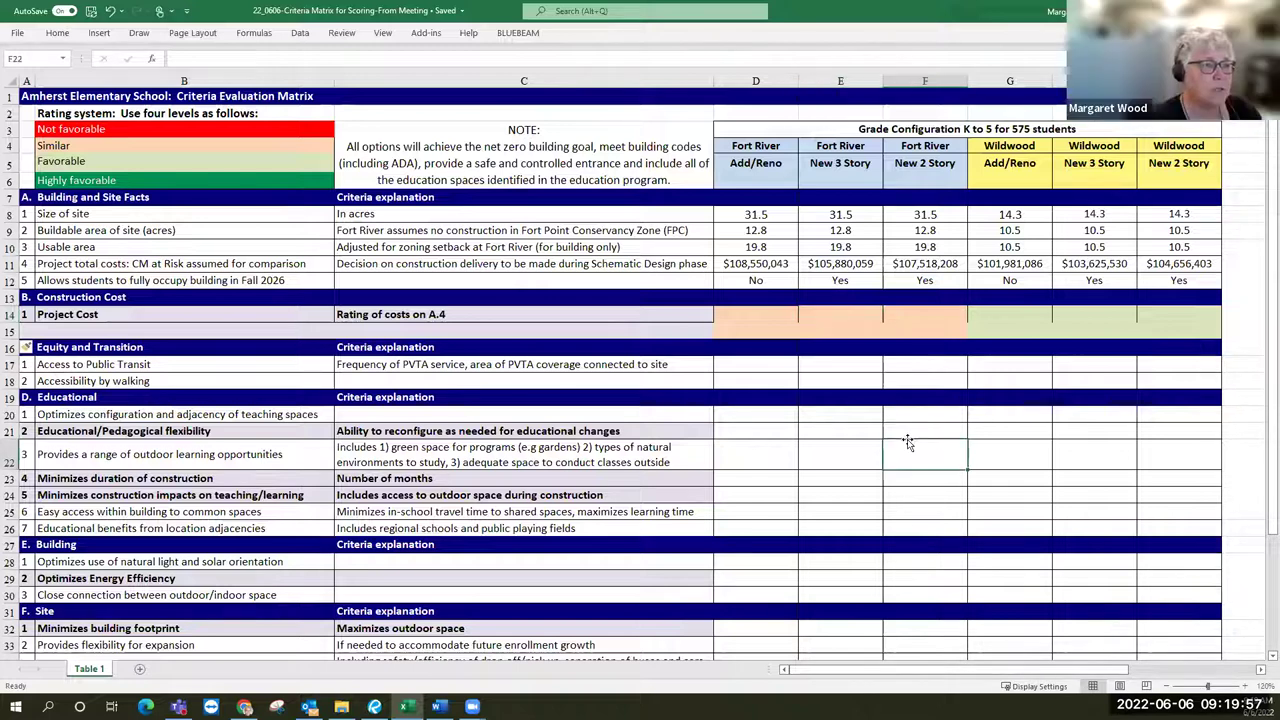
{"action": "left_click", "coordinate": [90, 332]}
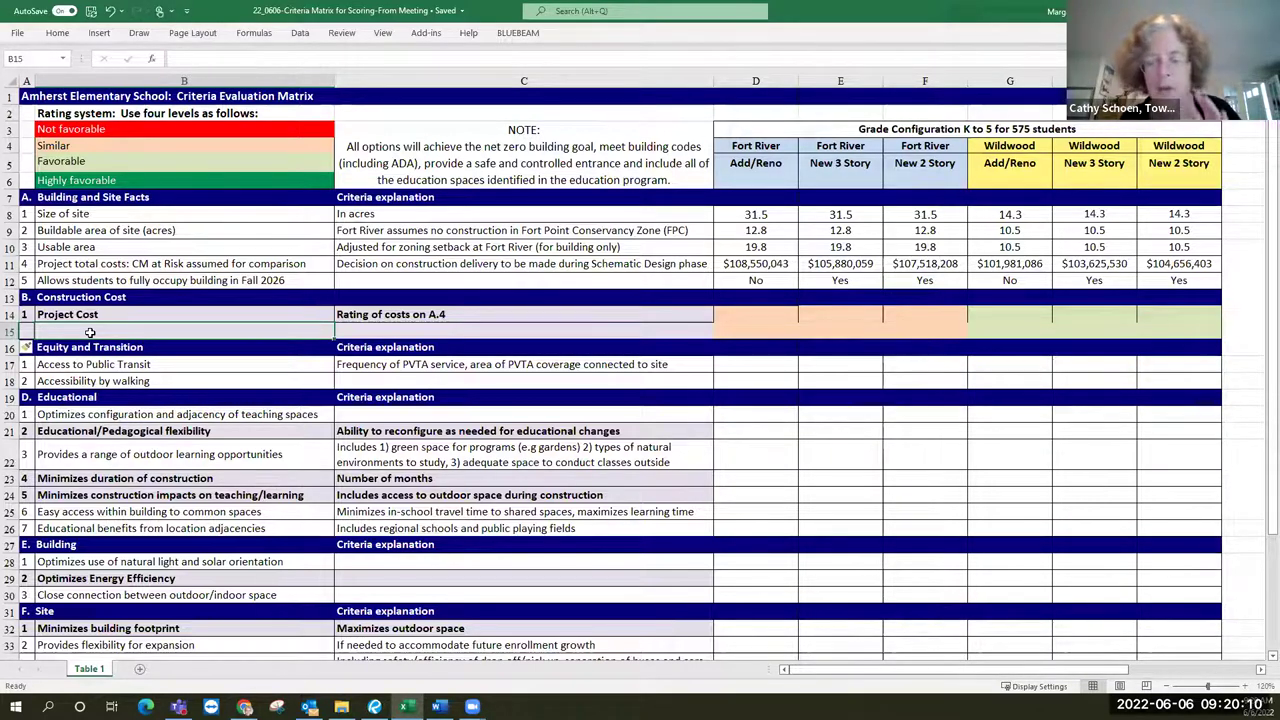
{"action": "left_click", "coordinate": [10, 281]}
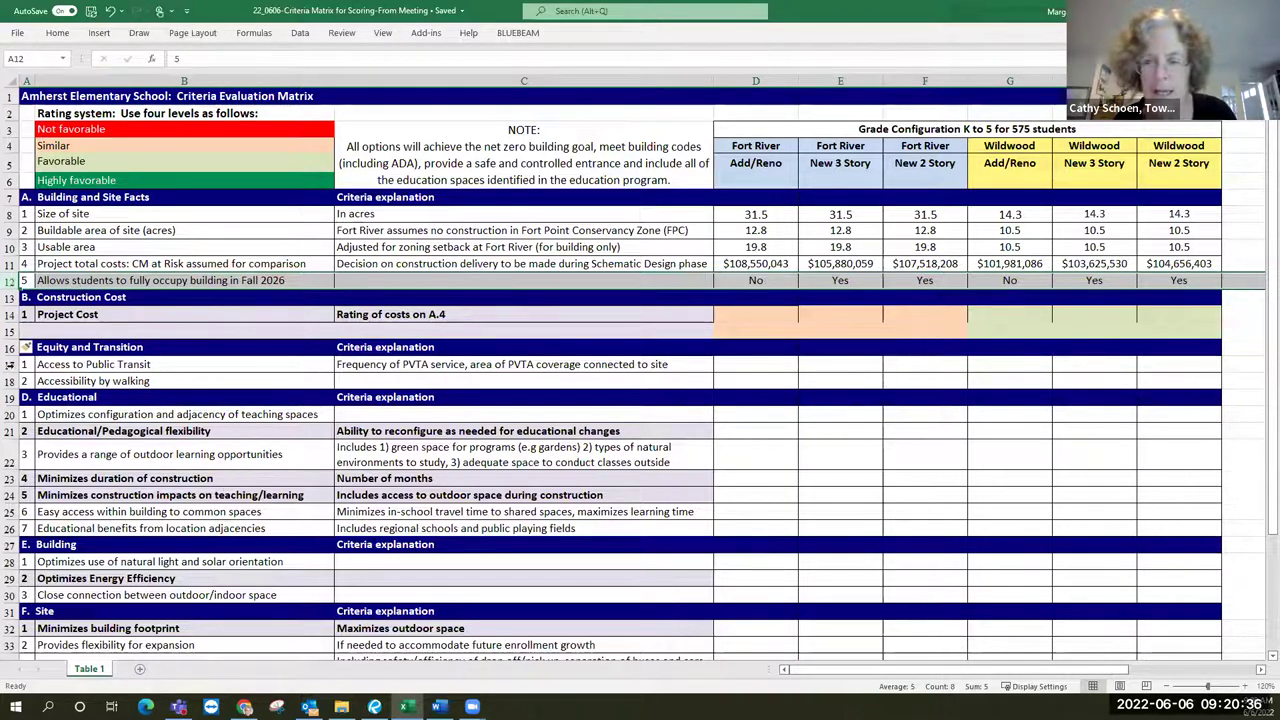
Number the new Construction Cost row 2 in cell A15.
{"action": "left_click", "coordinate": [27, 333]}
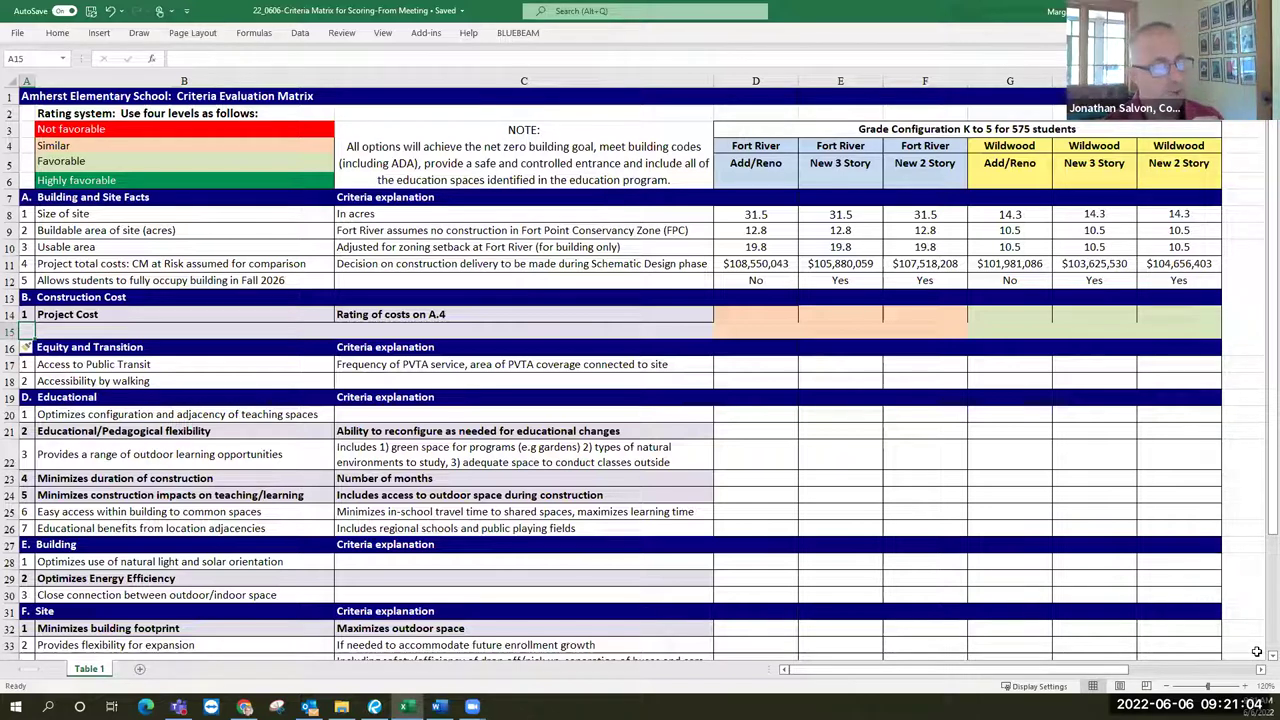
{"action": "type", "text": "2"}
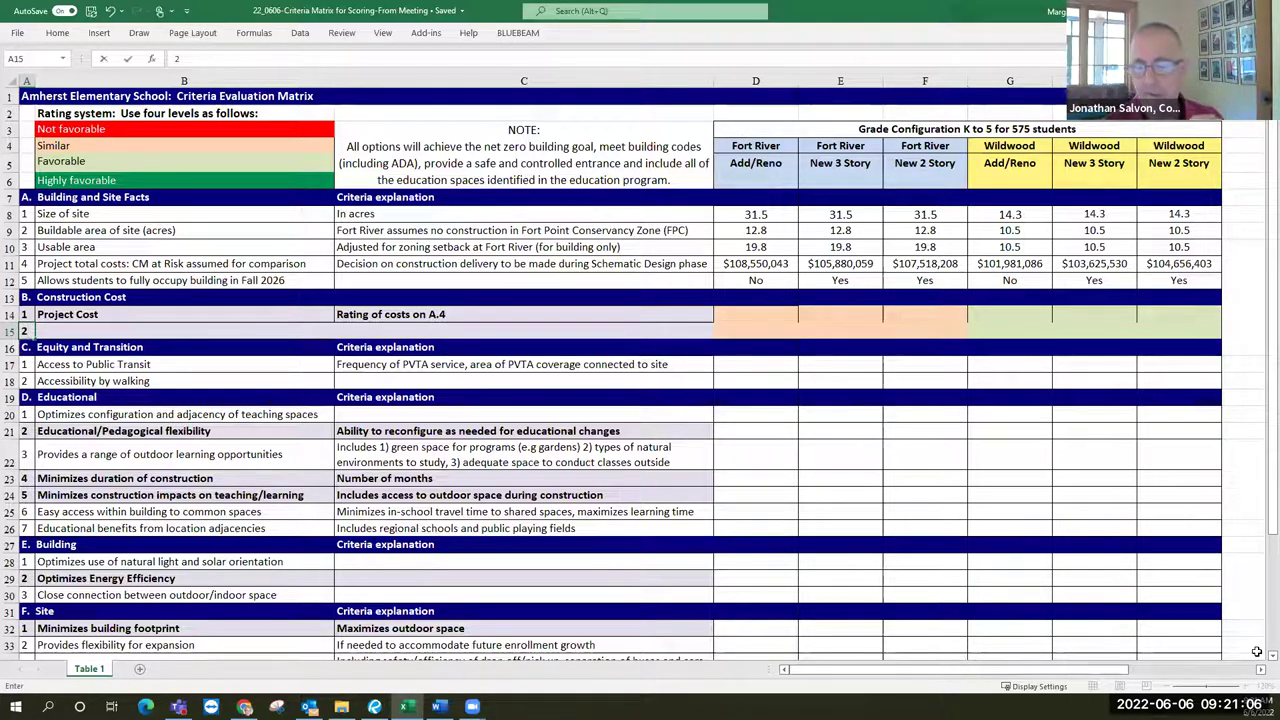
{"action": "key", "text": "Tab"}
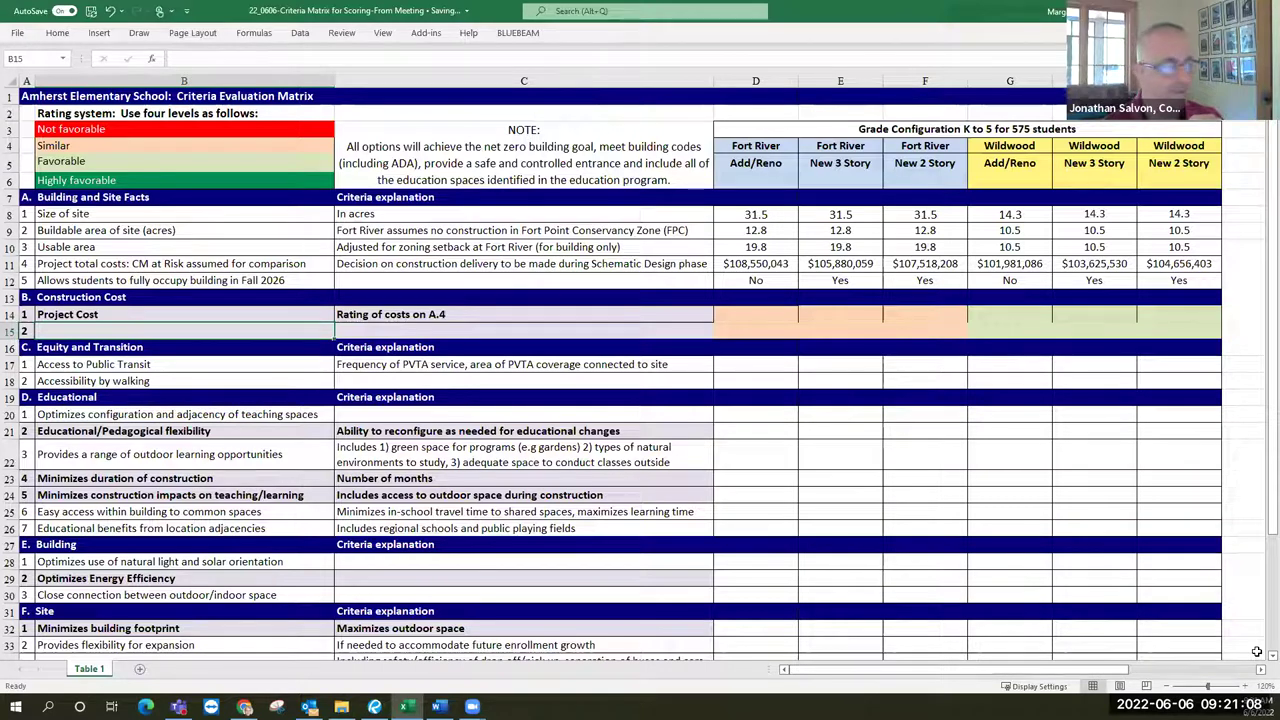
{"action": "key", "text": "Up"}
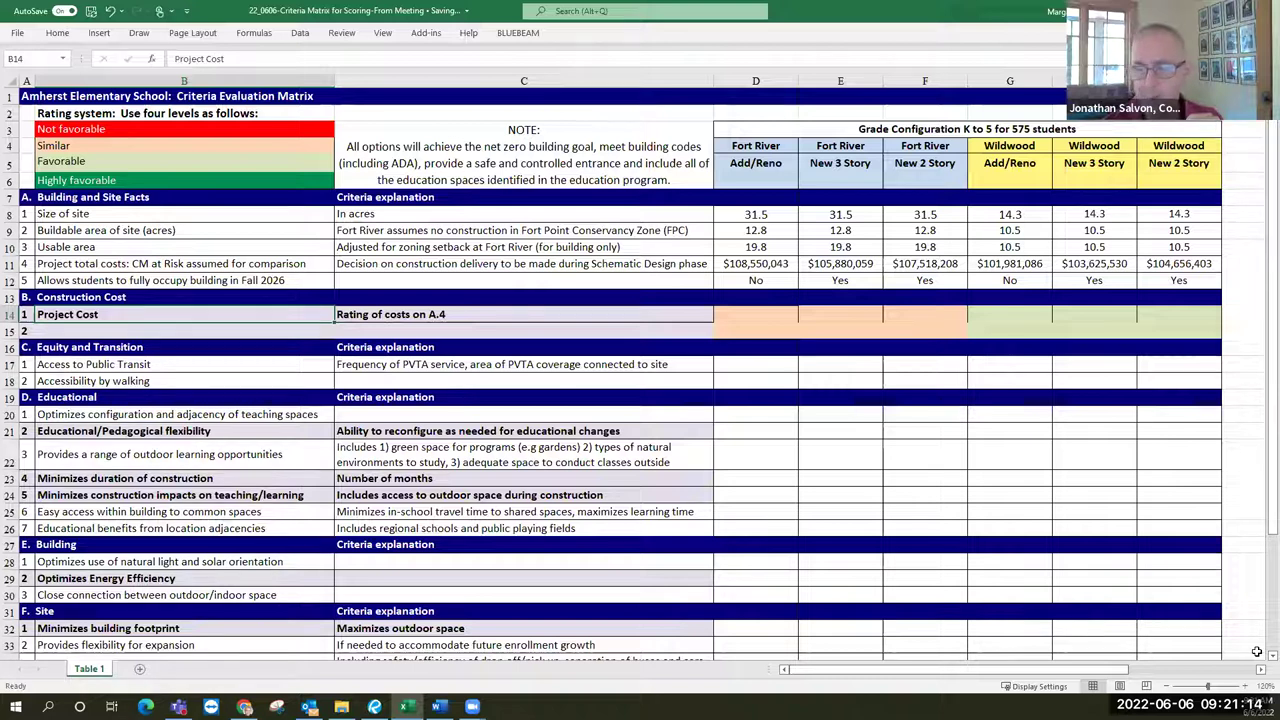
{"action": "key", "text": "Right"}
{"action": "key", "text": "Right"}
{"action": "key", "text": "Right"}
{"action": "key", "text": "Right"}
{"action": "key", "text": "Right"}
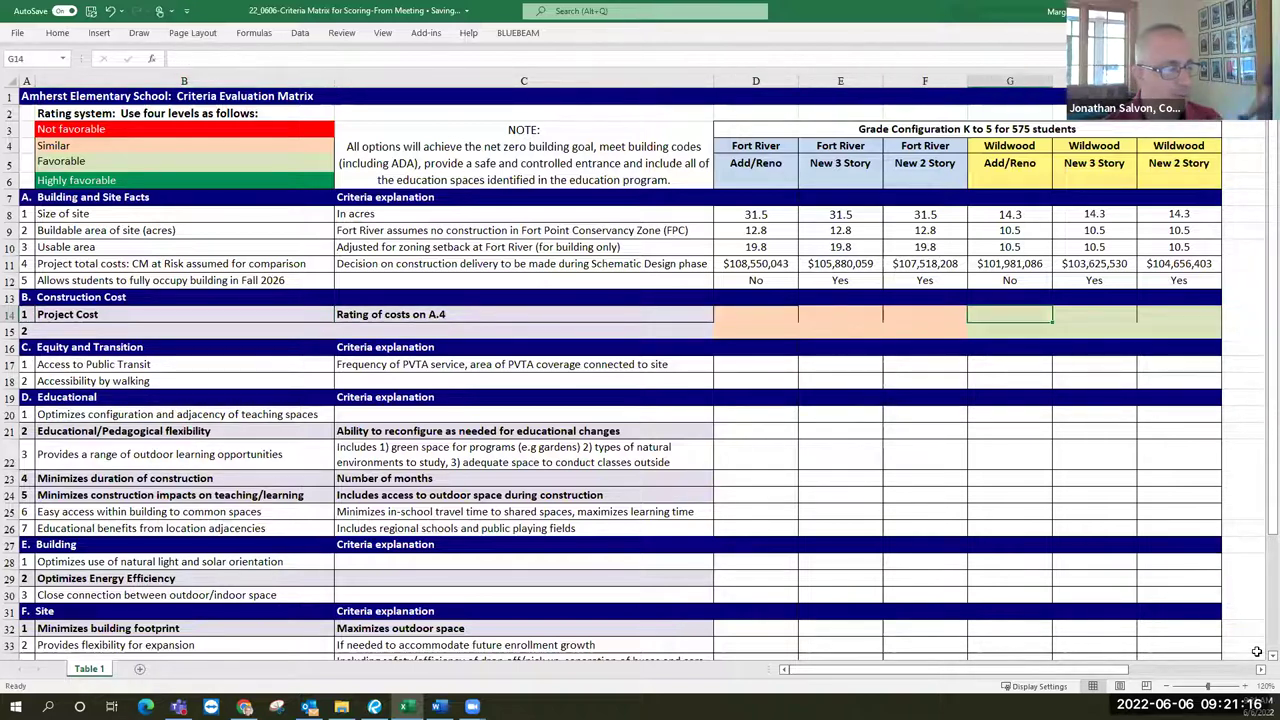
{"action": "key", "text": "Left"}
{"action": "key", "text": "Left"}
{"action": "key", "text": "Left"}
{"action": "key", "text": "Left"}
{"action": "key", "text": "Left"}
{"action": "key", "text": "Right"}
{"action": "key", "text": "Right"}
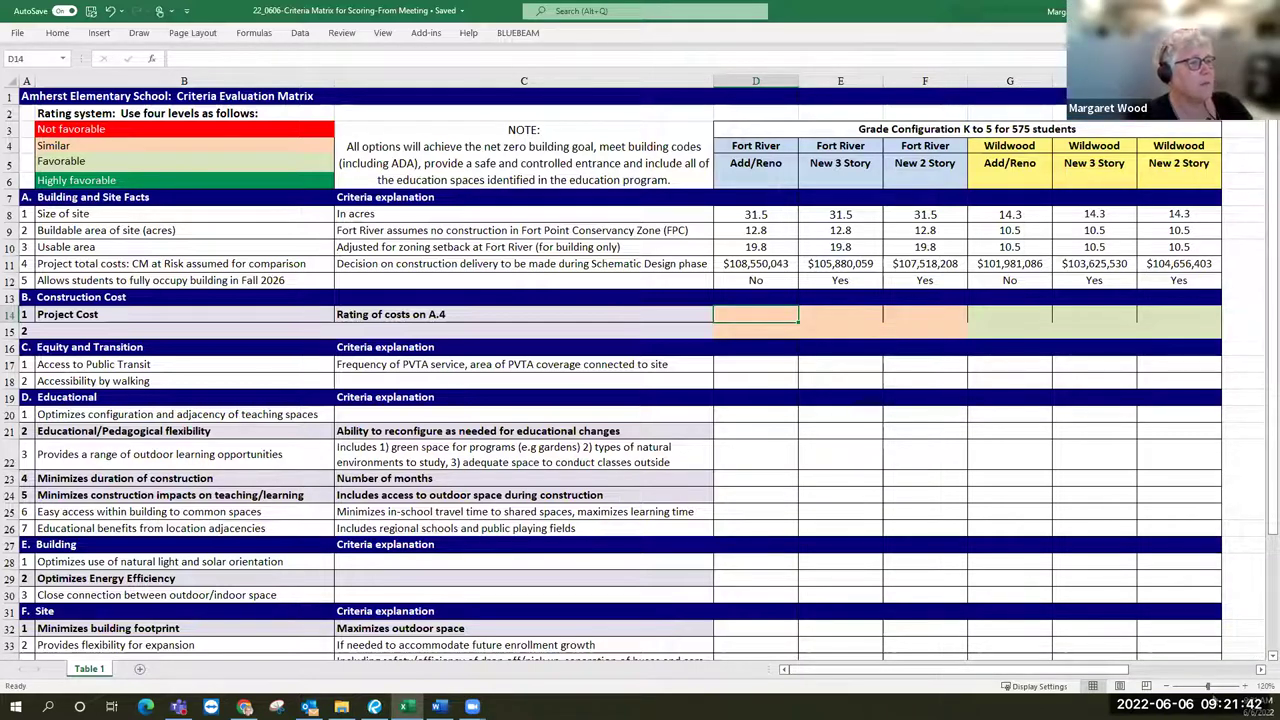
Apply outline and inside borders to the new Construction Cost row, A15:I15.
{"action": "left_click", "coordinate": [23, 331]}
{"action": "key", "text": "shift+space"}
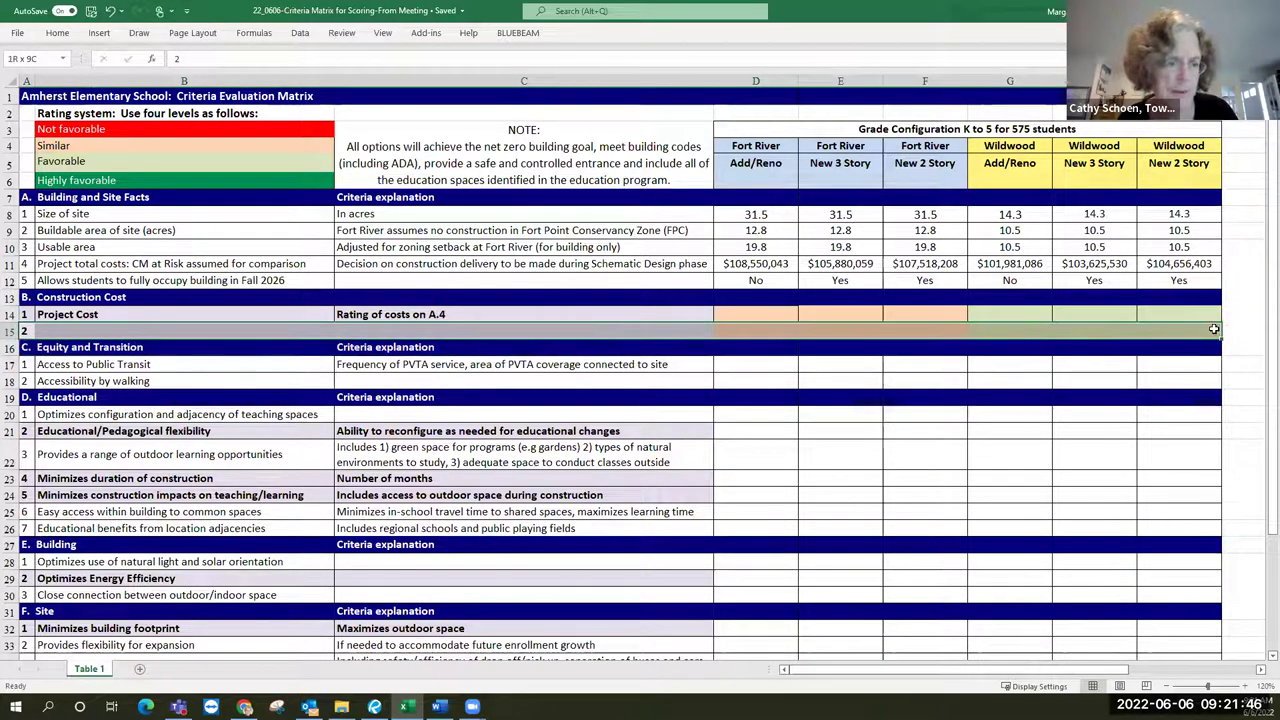
{"action": "left_click", "coordinate": [55, 36]}
{"action": "left_click", "coordinate": [446, 101]}
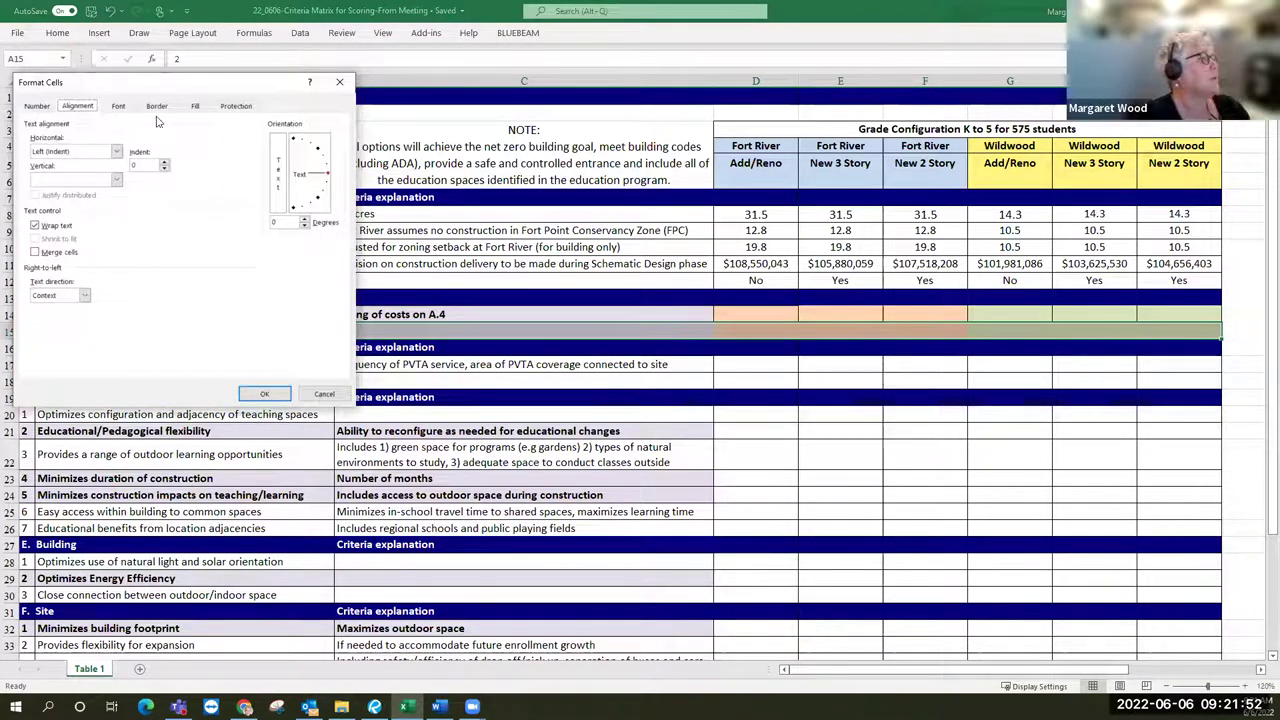
{"action": "left_click", "coordinate": [156, 106]}
{"action": "left_click", "coordinate": [202, 146]}
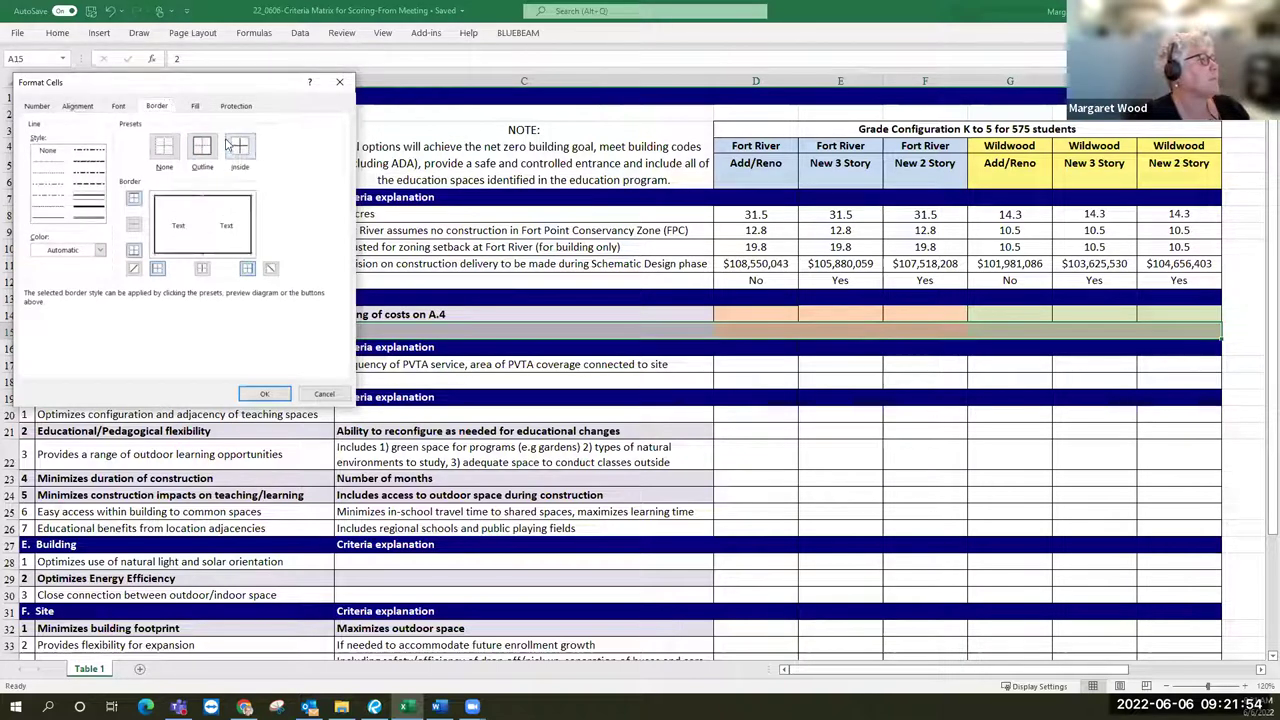
{"action": "left_click", "coordinate": [239, 146]}
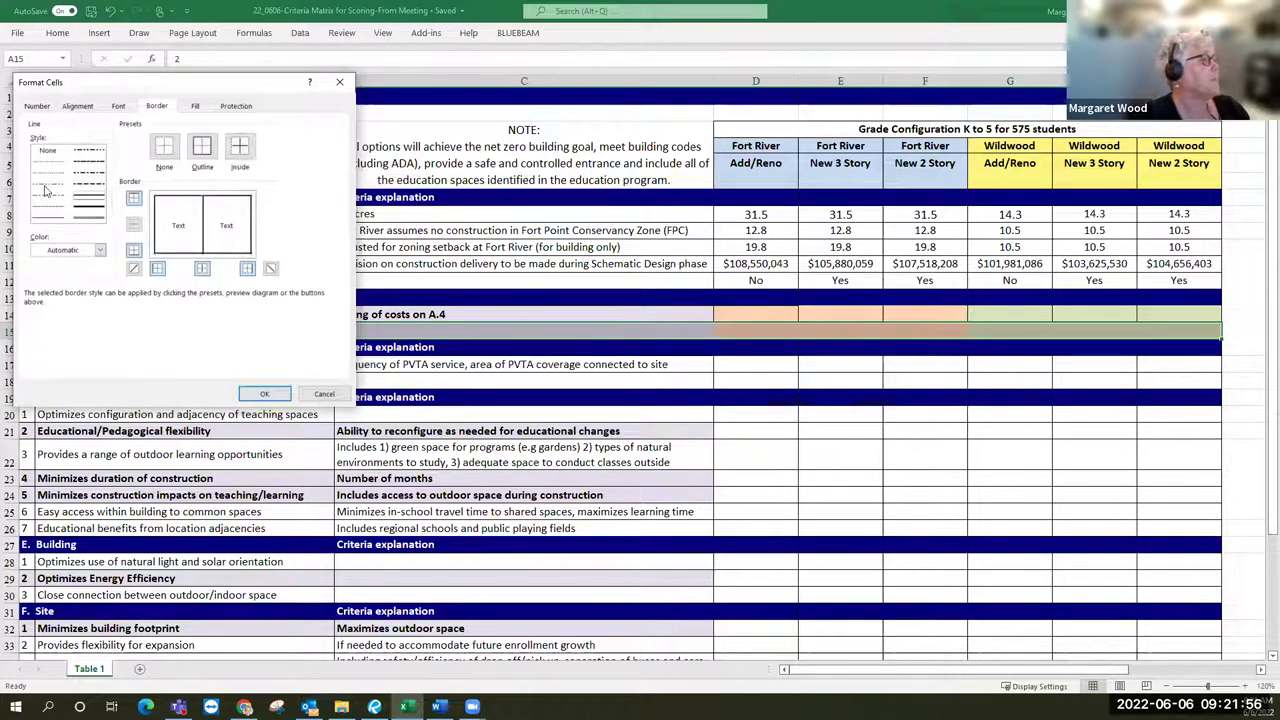
{"action": "left_click", "coordinate": [164, 146]}
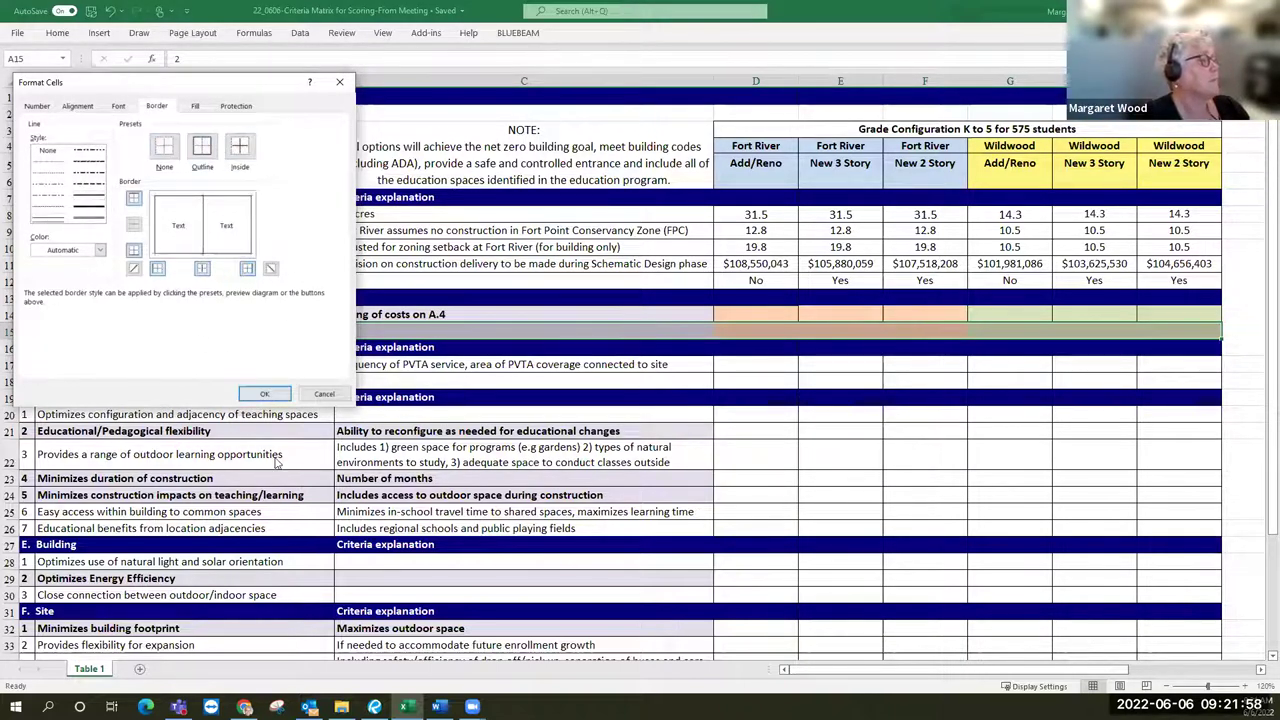
{"action": "left_click", "coordinate": [264, 393]}
Enter "DBB" as the second Construction Cost criterion in B15 and move to its Fort River Add/Reno cell.
{"action": "left_click", "coordinate": [120, 332]}
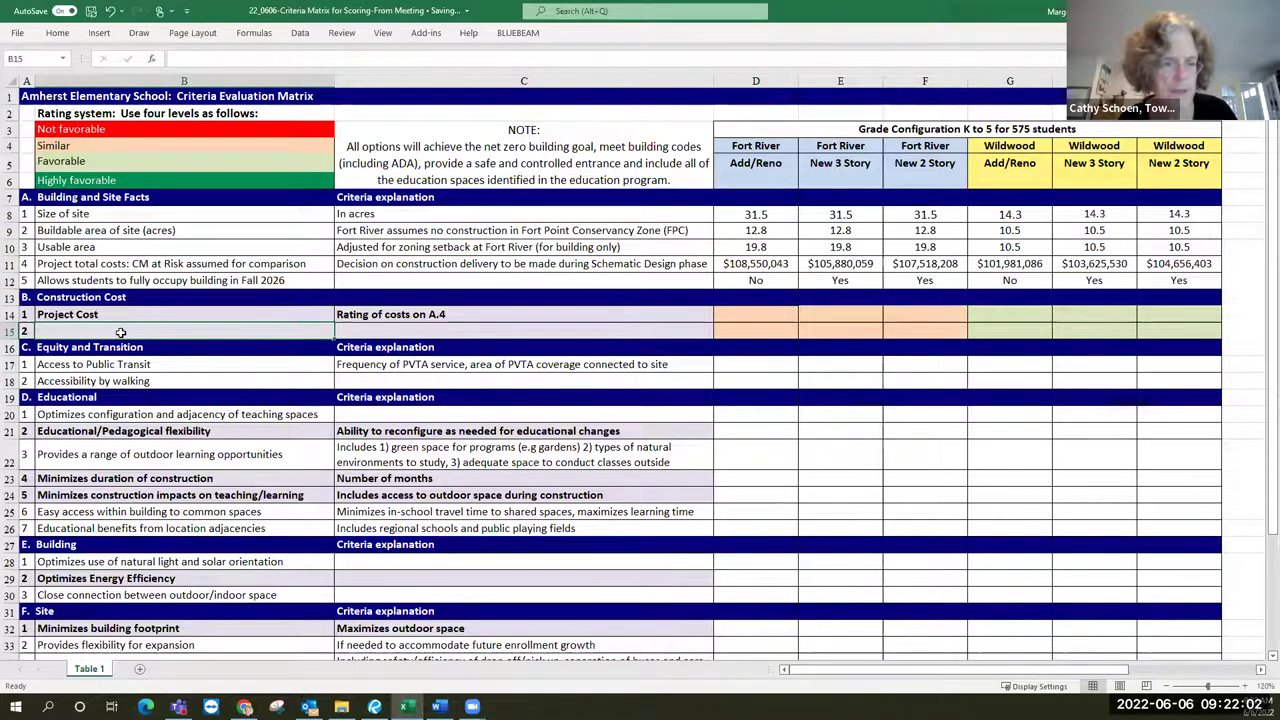
{"action": "type", "text": "DBB"}
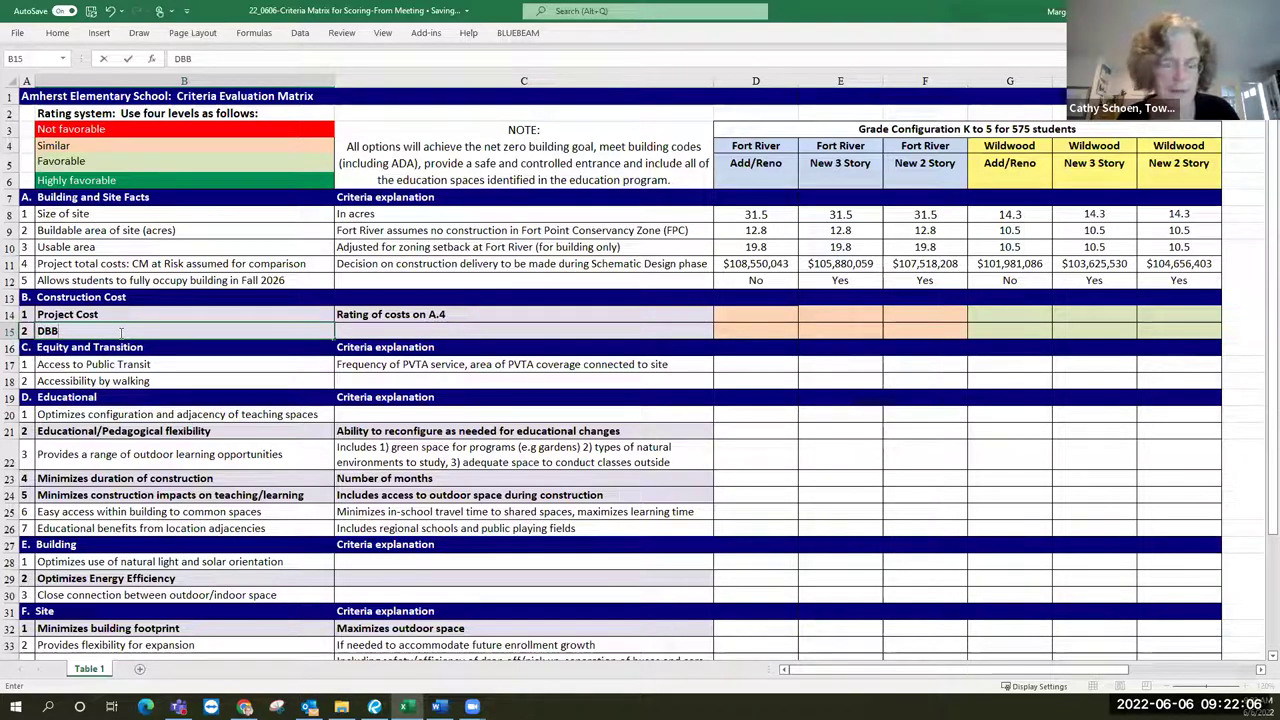
{"action": "key", "text": "Tab"}
{"action": "key", "text": "Tab"}
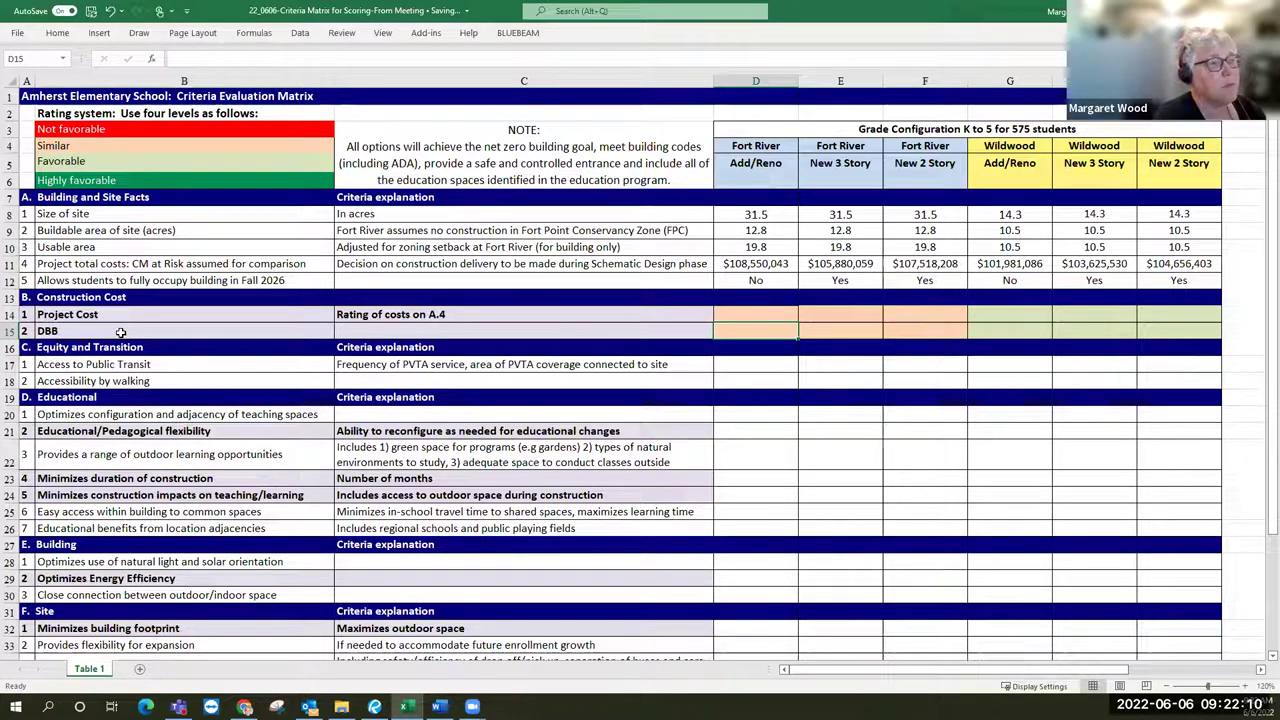
Copy the orange "Similar" fill from the Fort River Add/Reno cell D15 to the Wildwood Add/Reno cell G15.
{"action": "key", "text": "ctrl+c"}
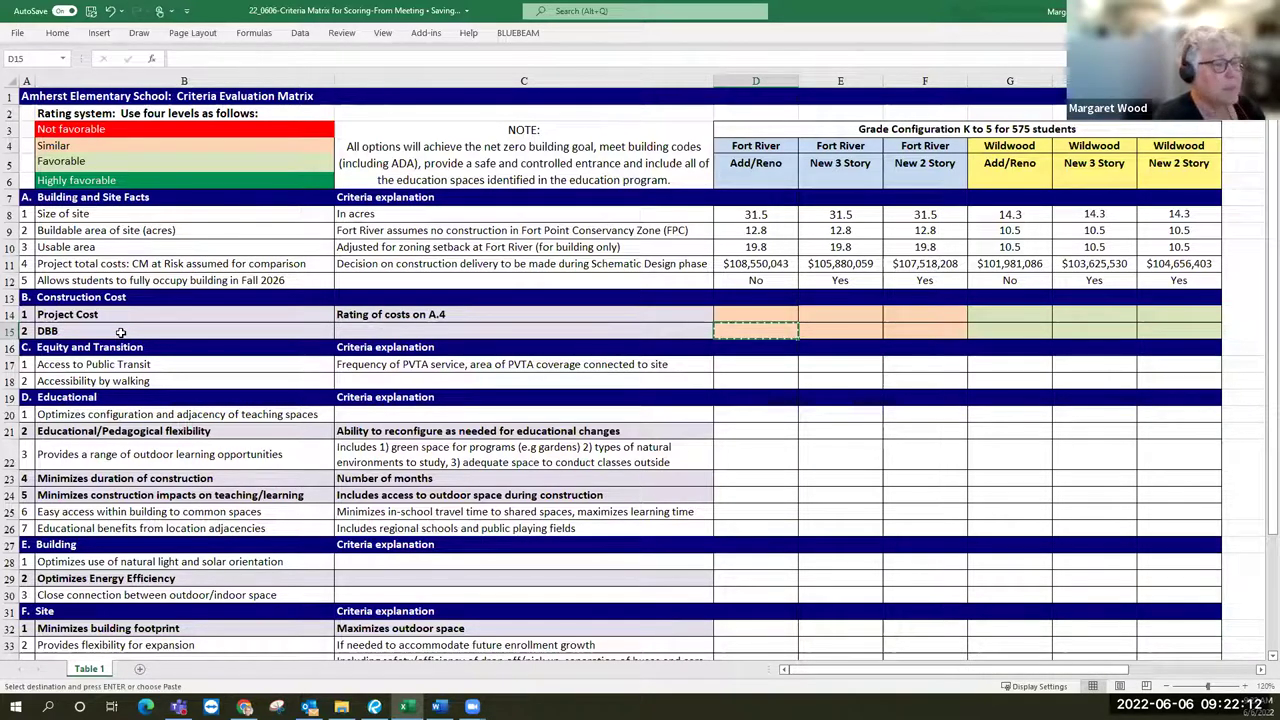
{"action": "key", "text": "Right"}
{"action": "key", "text": "Right"}
{"action": "key", "text": "Right"}
{"action": "key", "text": "ctrl+v"}
Copy the light green "Favorable" fill from H15 to the Fort River New 2 Story and New 3 Story cells, F15 and E15.
{"action": "key", "text": "Right"}
{"action": "key", "text": "Right"}
{"action": "key", "text": "Left"}
{"action": "key", "text": "ctrl+c"}
{"action": "key", "text": "Left"}
{"action": "key", "text": "Left"}
{"action": "key", "text": "ctrl+v"}
{"action": "key", "text": "Left"}
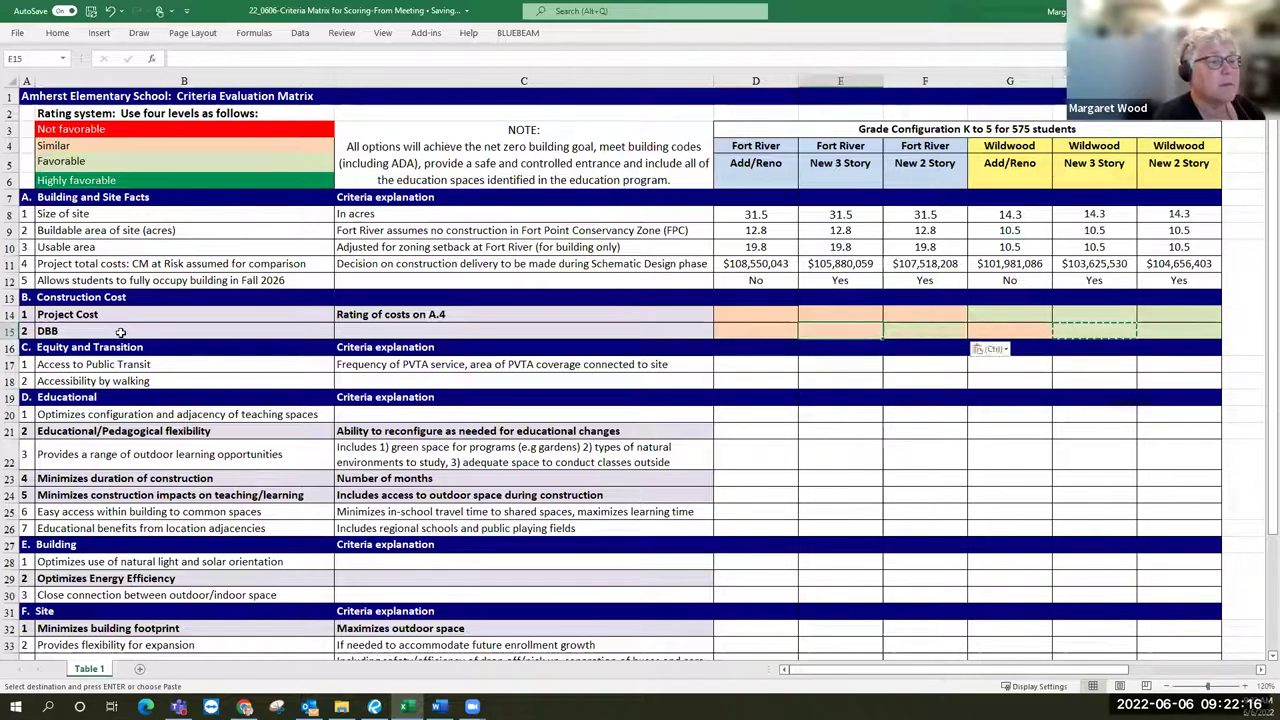
{"action": "key", "text": "ctrl+v"}
{"action": "key", "text": "Down"}
{"action": "key", "text": "Down"}
{"action": "key", "text": "Down"}
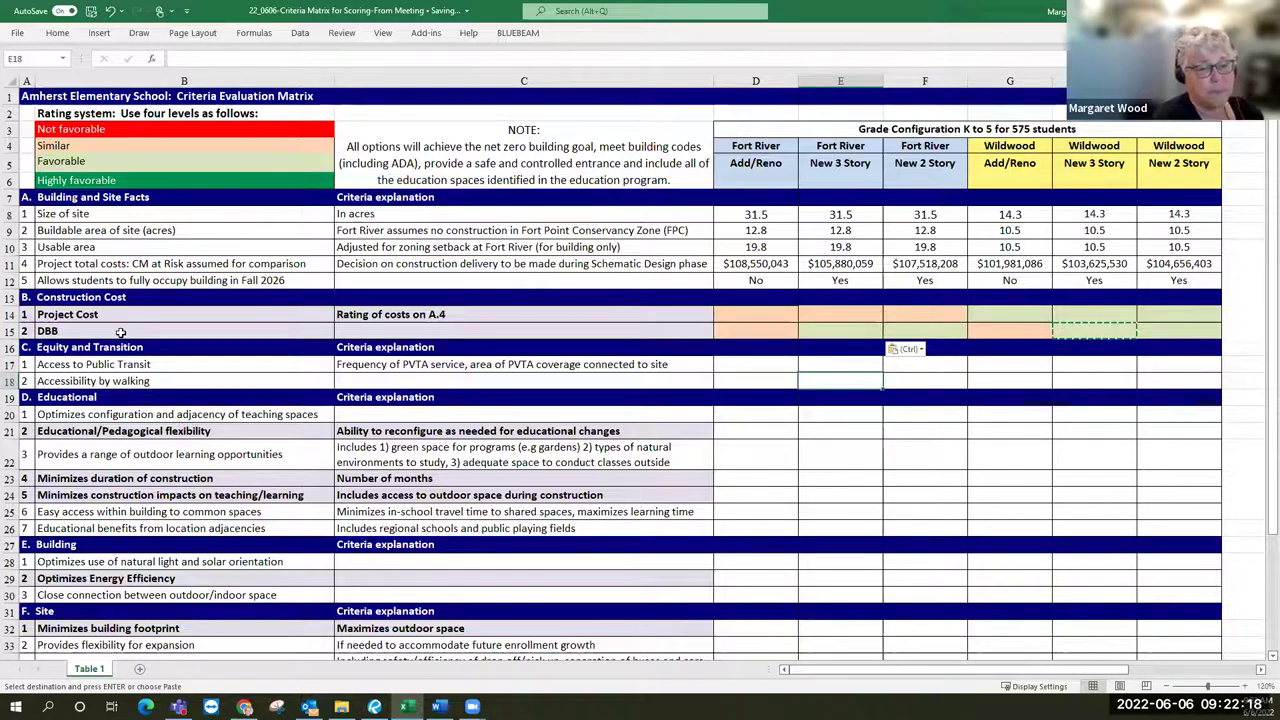
{"action": "key", "text": "Escape"}
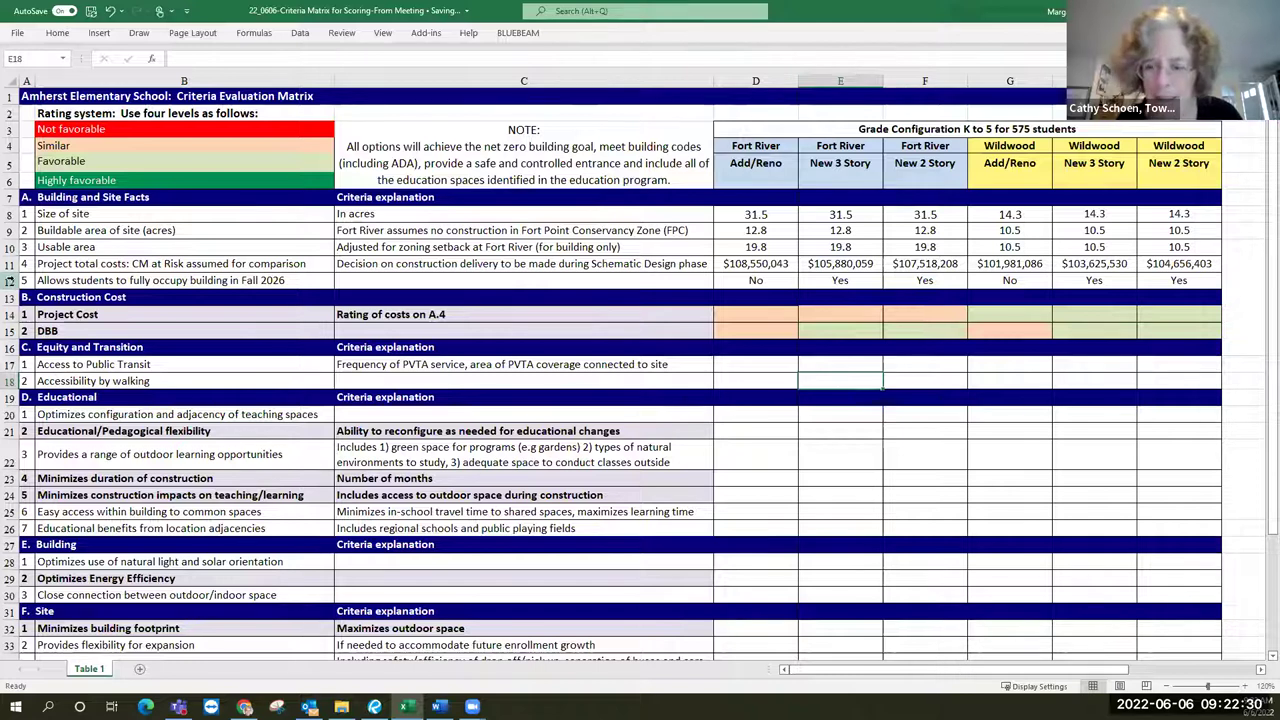
{"action": "left_click", "coordinate": [9, 280]}
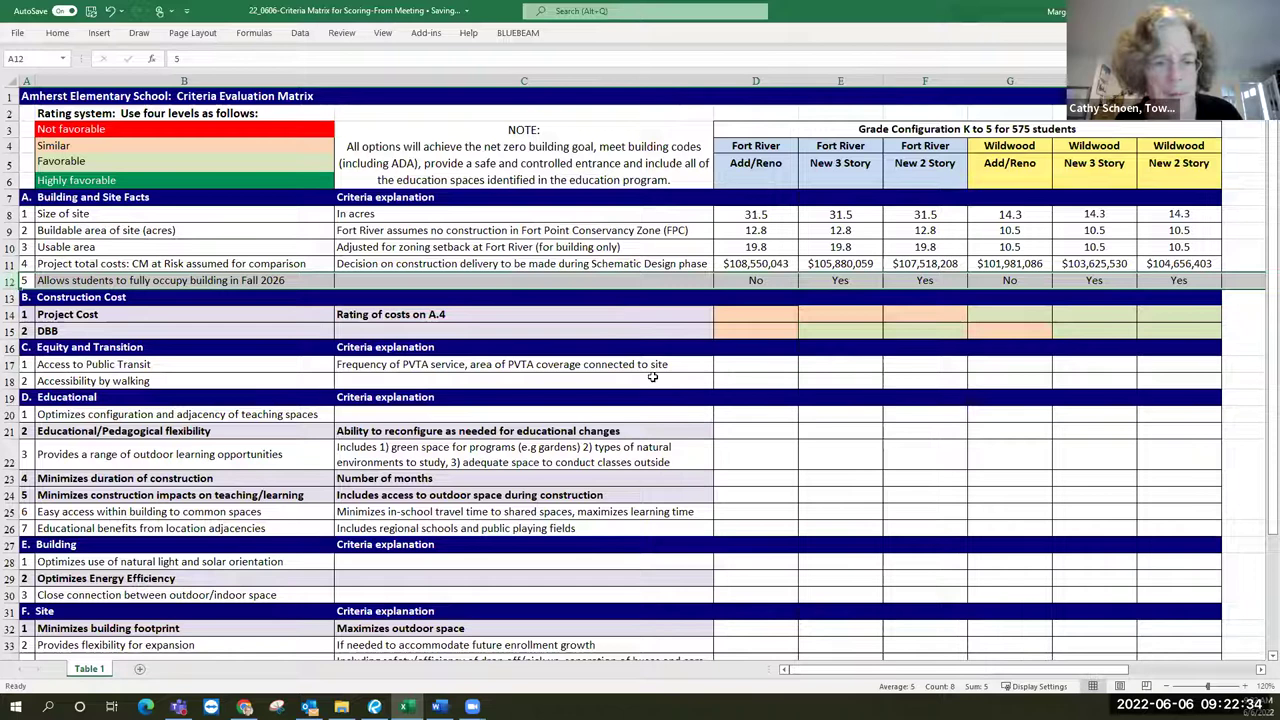
{"action": "left_click_drag", "start_coordinate": [754, 330], "coordinate": [1067, 326]}
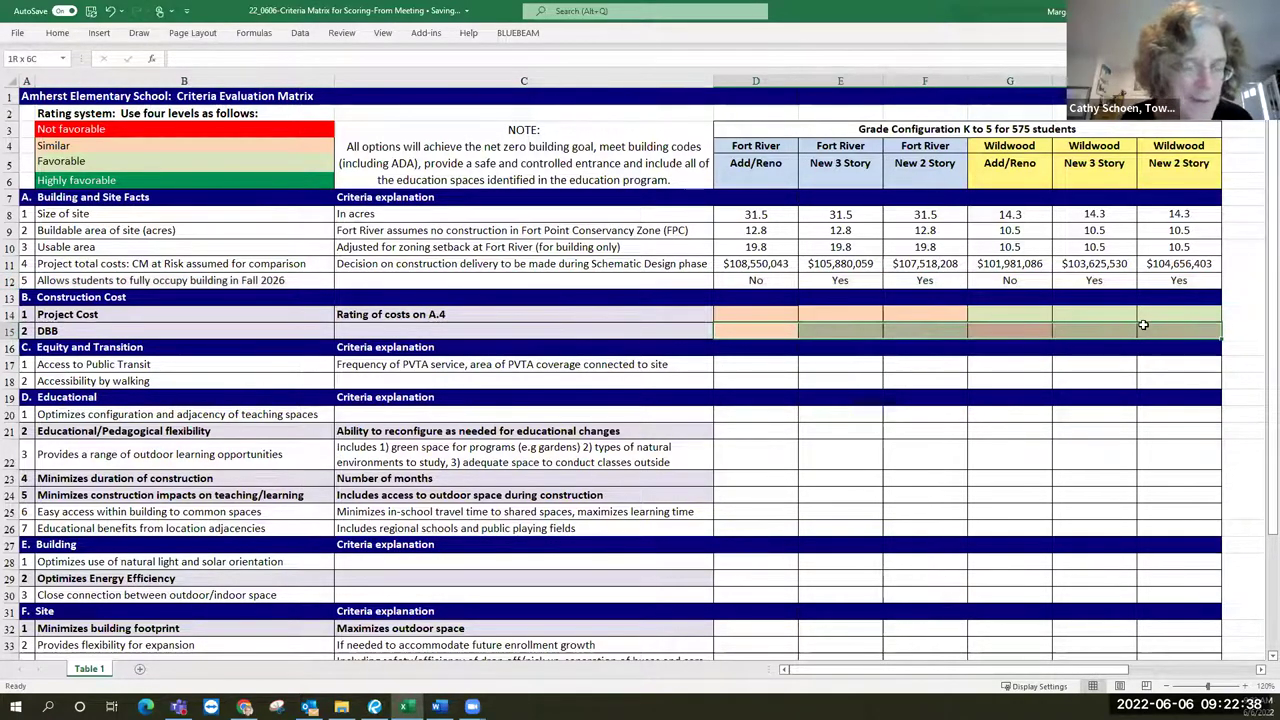
{"action": "left_click_drag", "start_coordinate": [1143, 325], "coordinate": [1143, 325]}
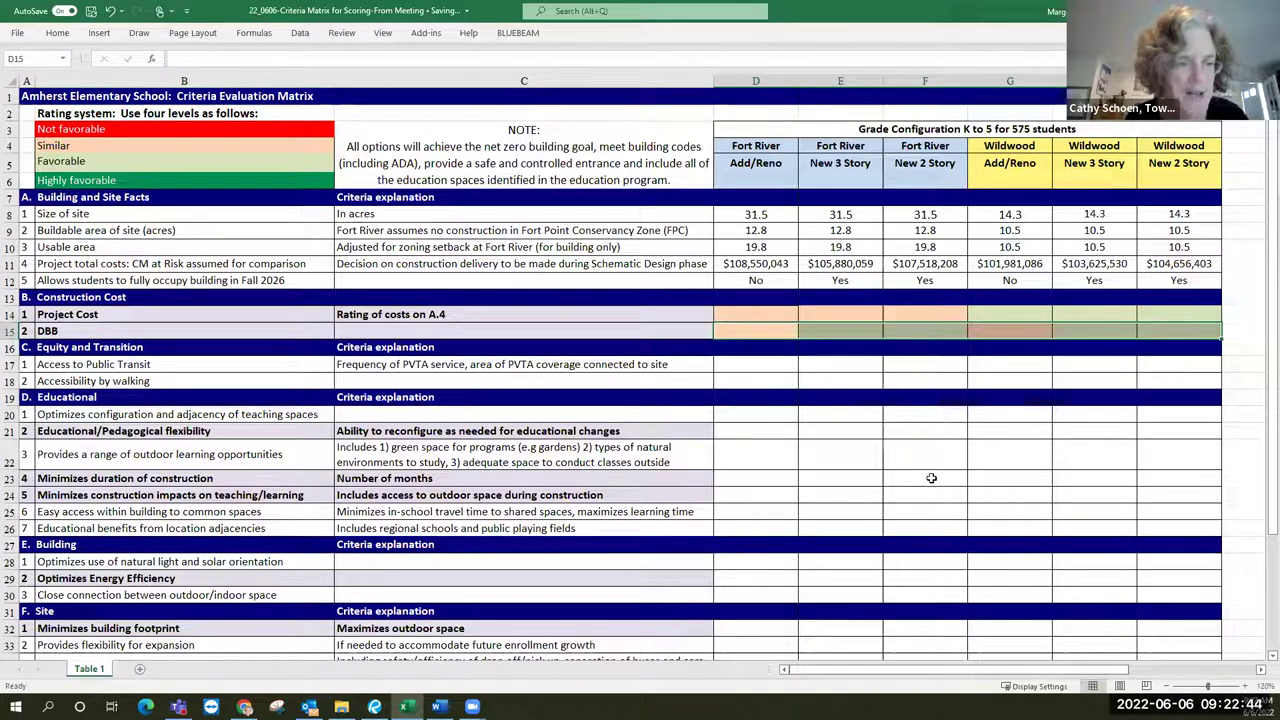
Insert a blank row above "Allows students to fully occupy building in Fall 2026" in Building and Site Facts.
{"action": "left_click", "coordinate": [8, 280]}
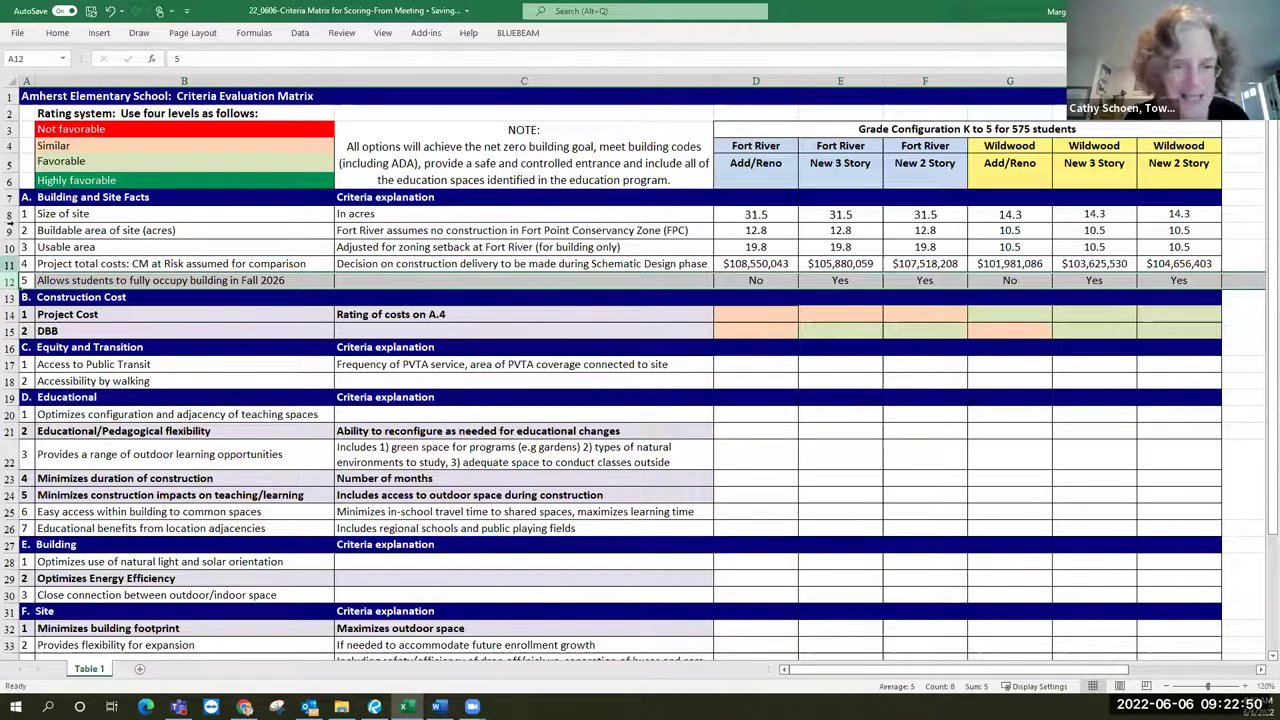
{"action": "left_click", "coordinate": [58, 36]}
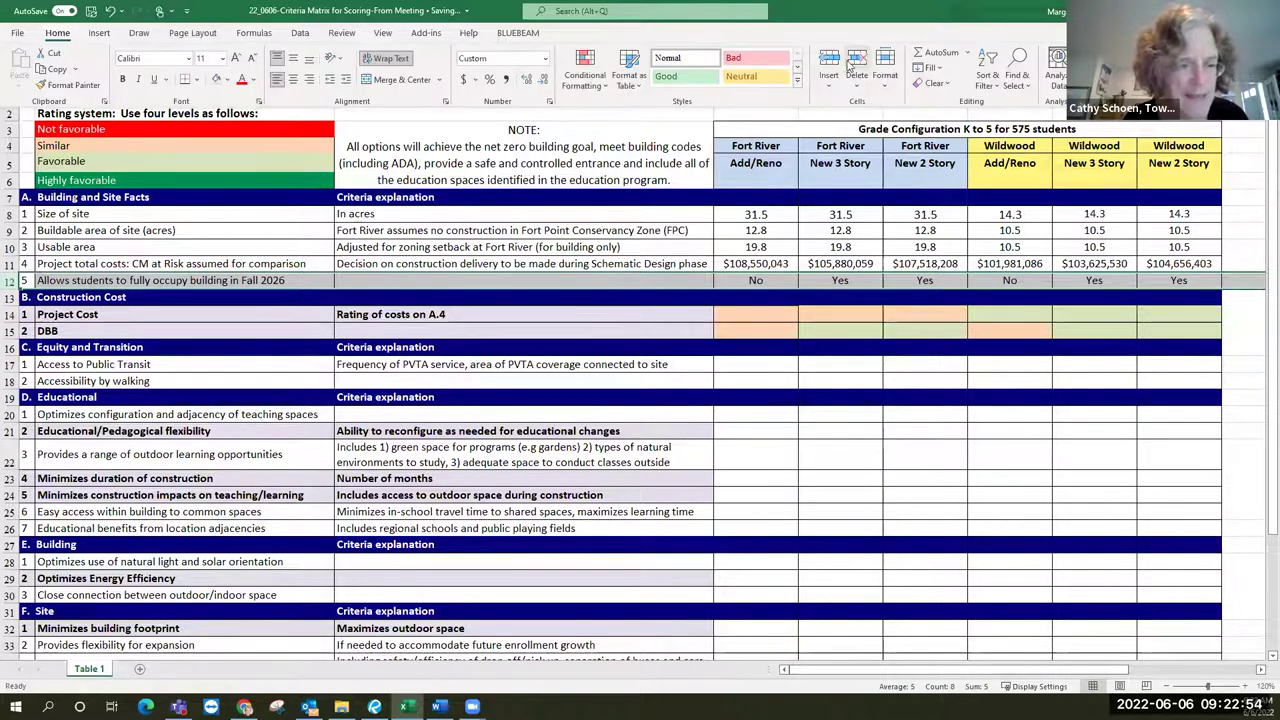
{"action": "left_click", "coordinate": [829, 62]}
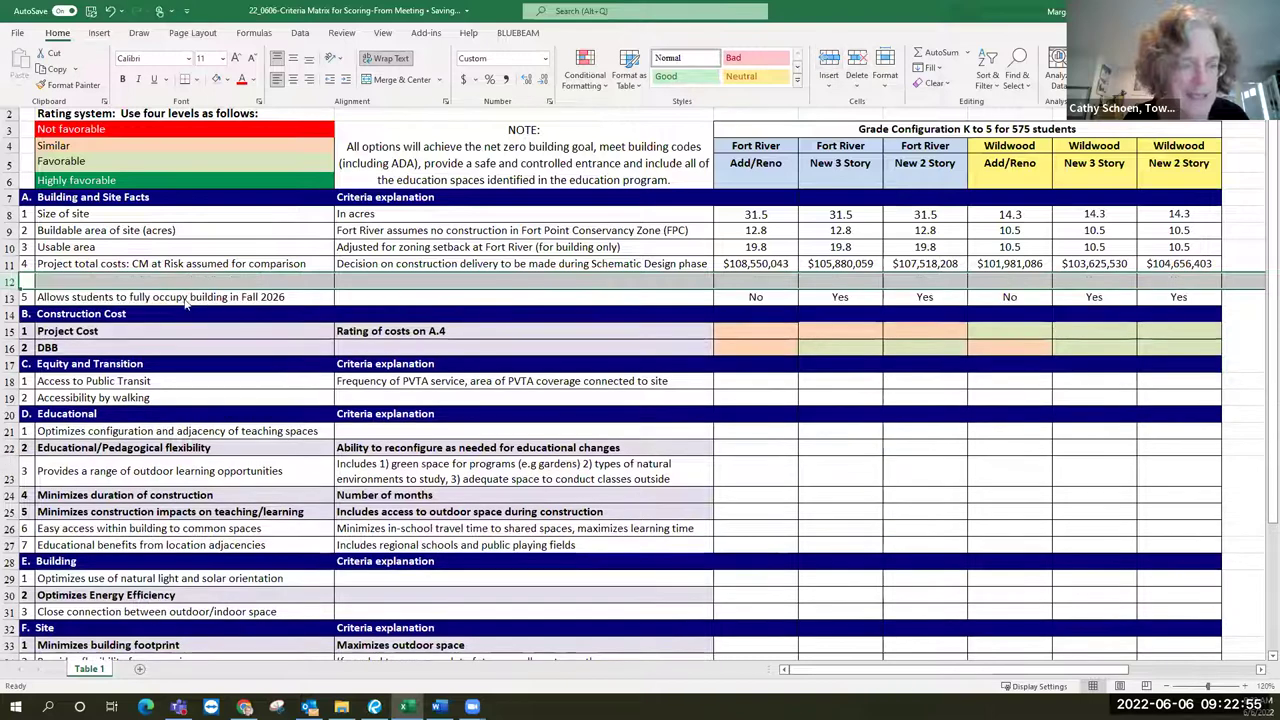
Copy the DBB row 16 into the blank row 12 below "Project total costs" and select its criterion cell B12.
{"action": "left_click", "coordinate": [8, 346]}
{"action": "key", "text": "ctrl+x"}
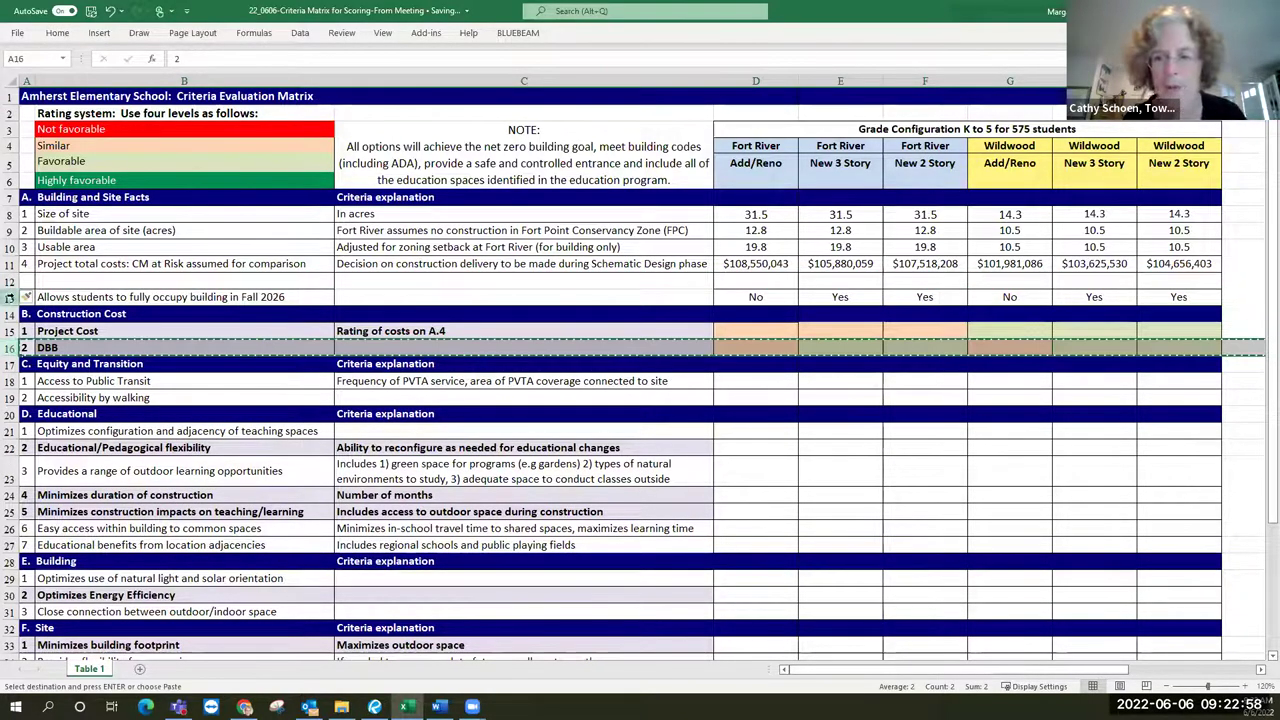
{"action": "left_click", "coordinate": [10, 282]}
{"action": "key", "text": "ctrl+v"}
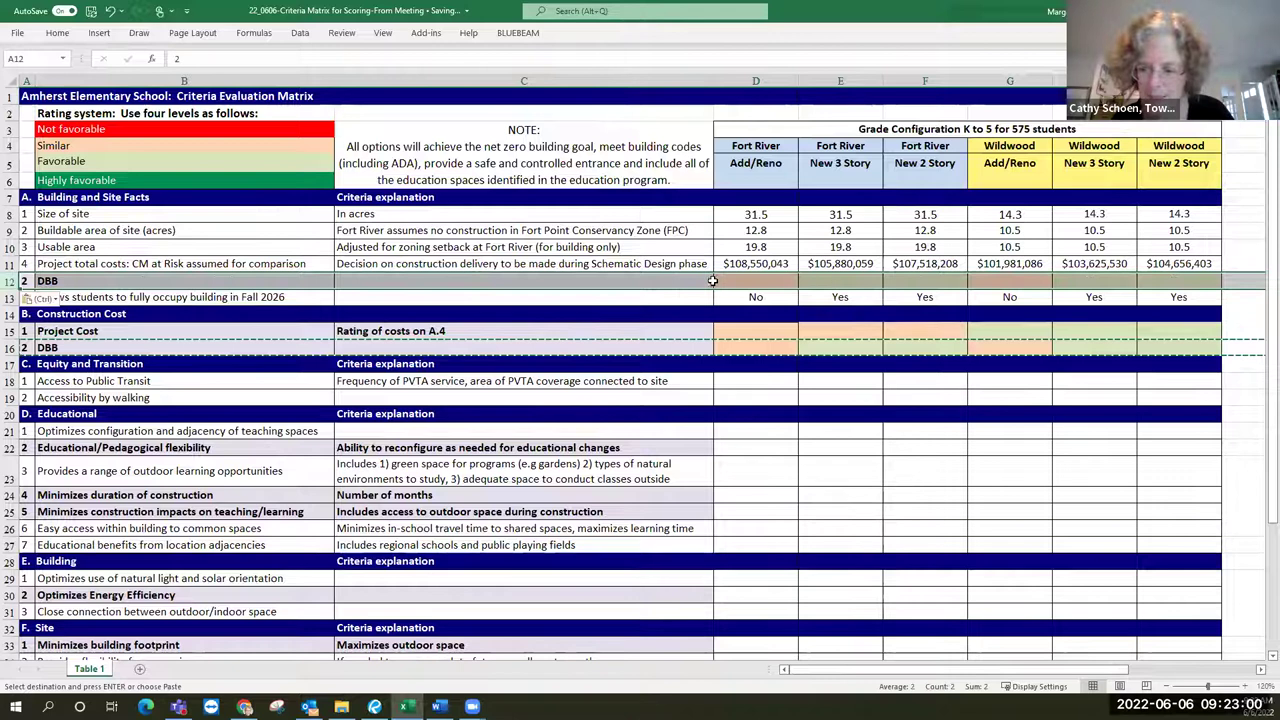
{"action": "left_click", "coordinate": [192, 283]}
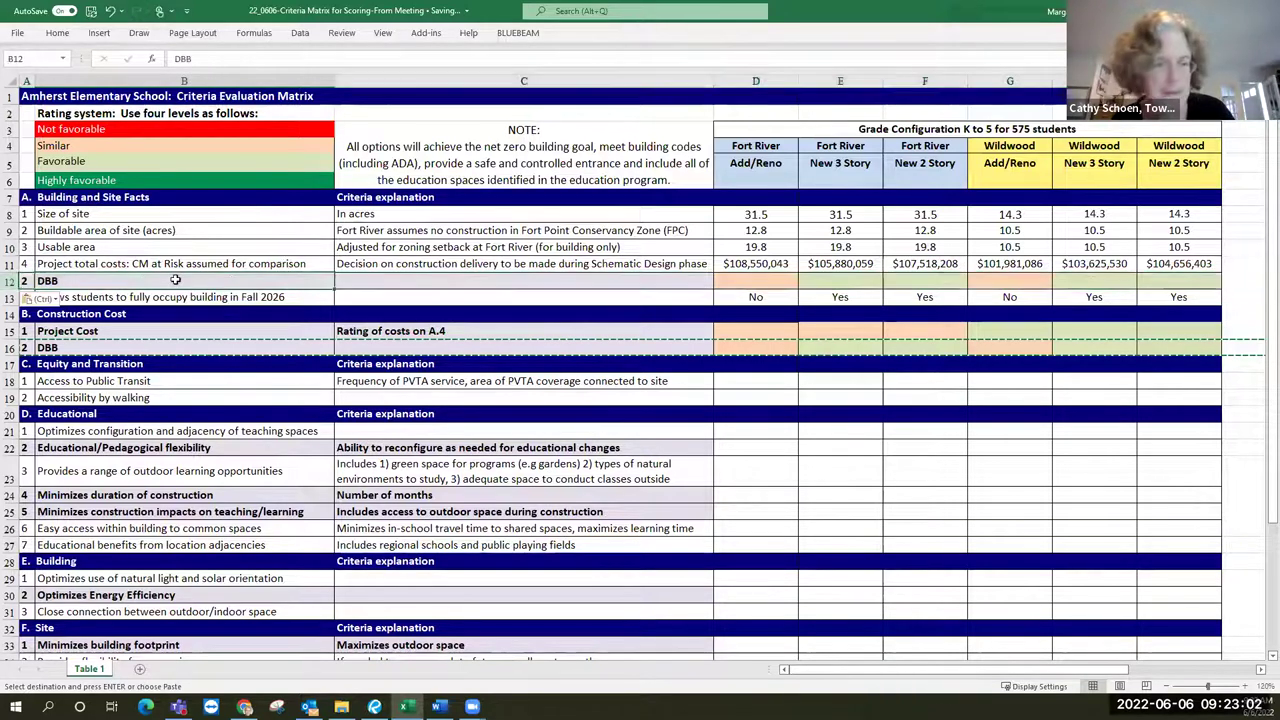
Change the criterion text in B12 to "DBB option".
{"action": "left_click", "coordinate": [203, 57]}
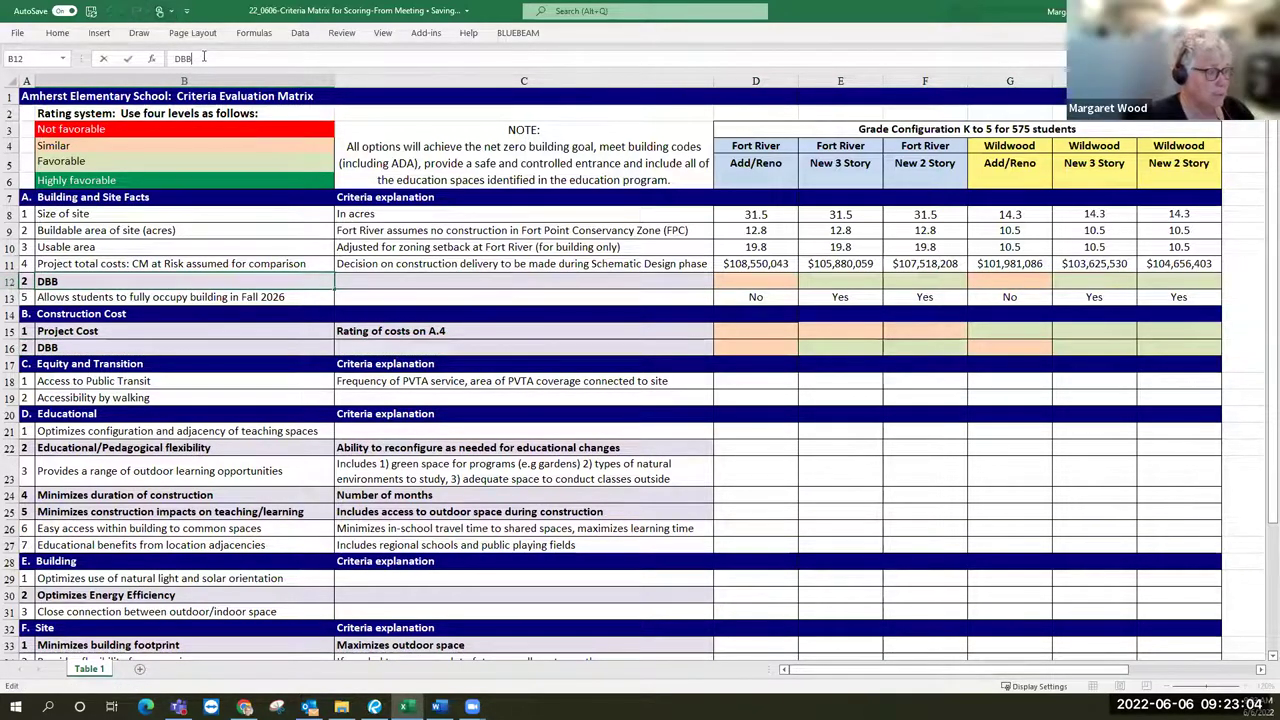
{"action": "type", "text": "ca"}
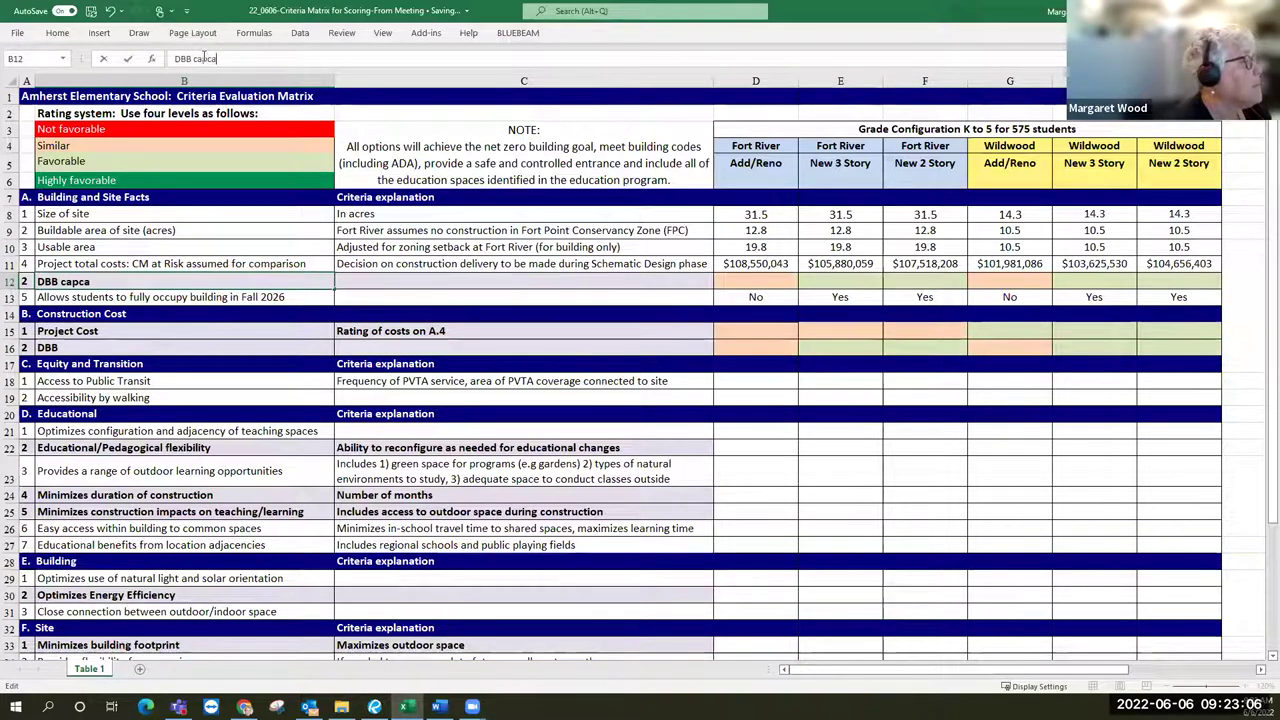
{"action": "type", "text": "pcci"}
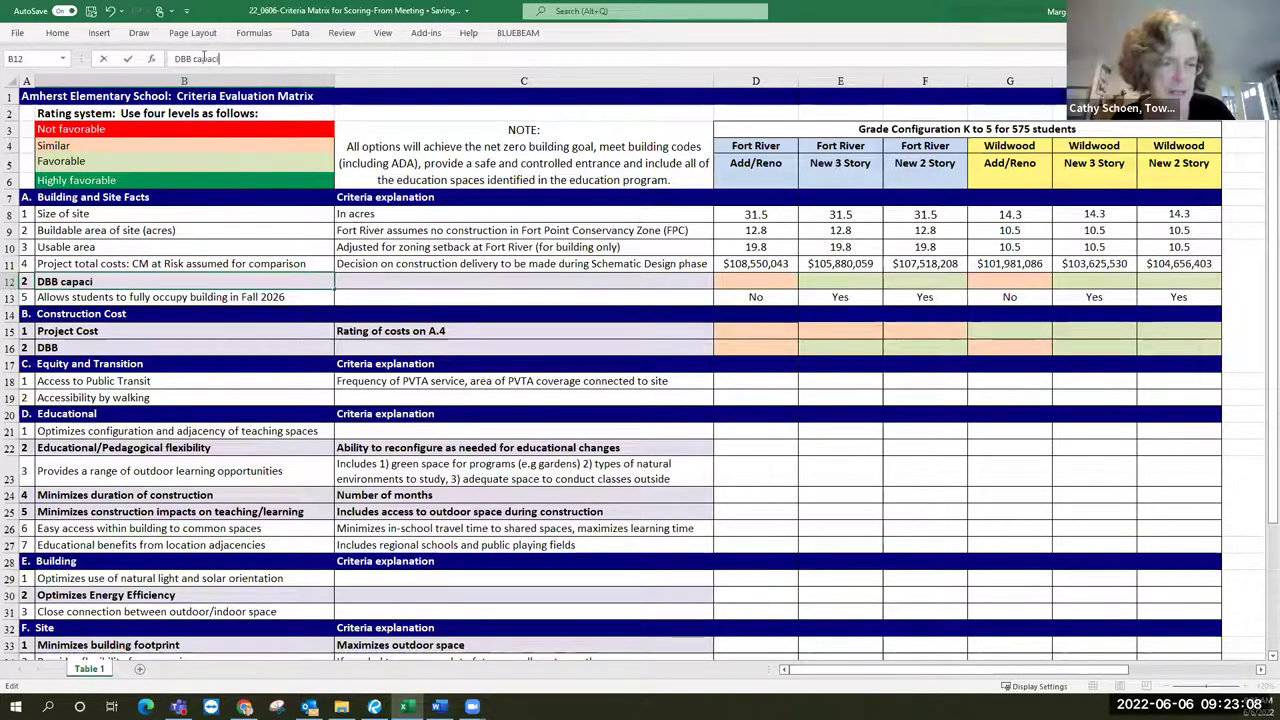
{"action": "key", "text": "BackSpace"}
{"action": "key", "text": "BackSpace"}
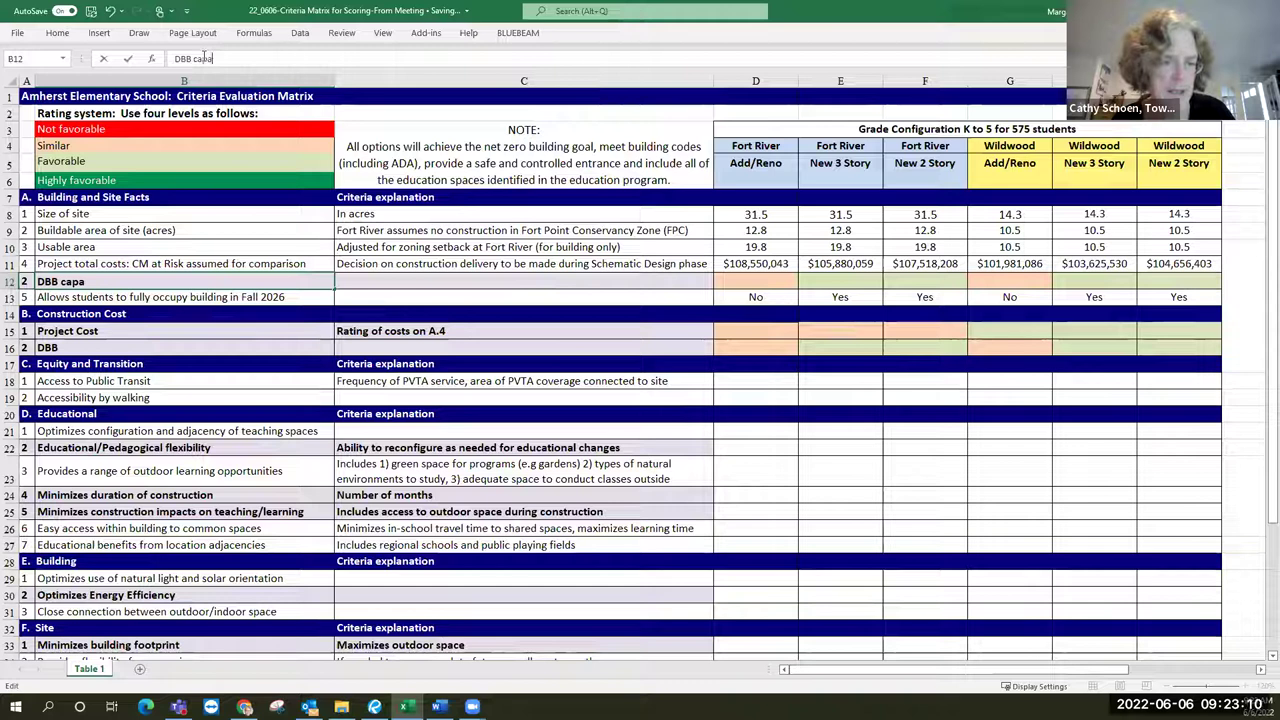
{"action": "key", "text": "BackSpace"}
{"action": "key", "text": "BackSpace"}
{"action": "key", "text": "BackSpace"}
{"action": "key", "text": "BackSpace"}
{"action": "type", "text": "option"}
{"action": "key", "text": "Return"}
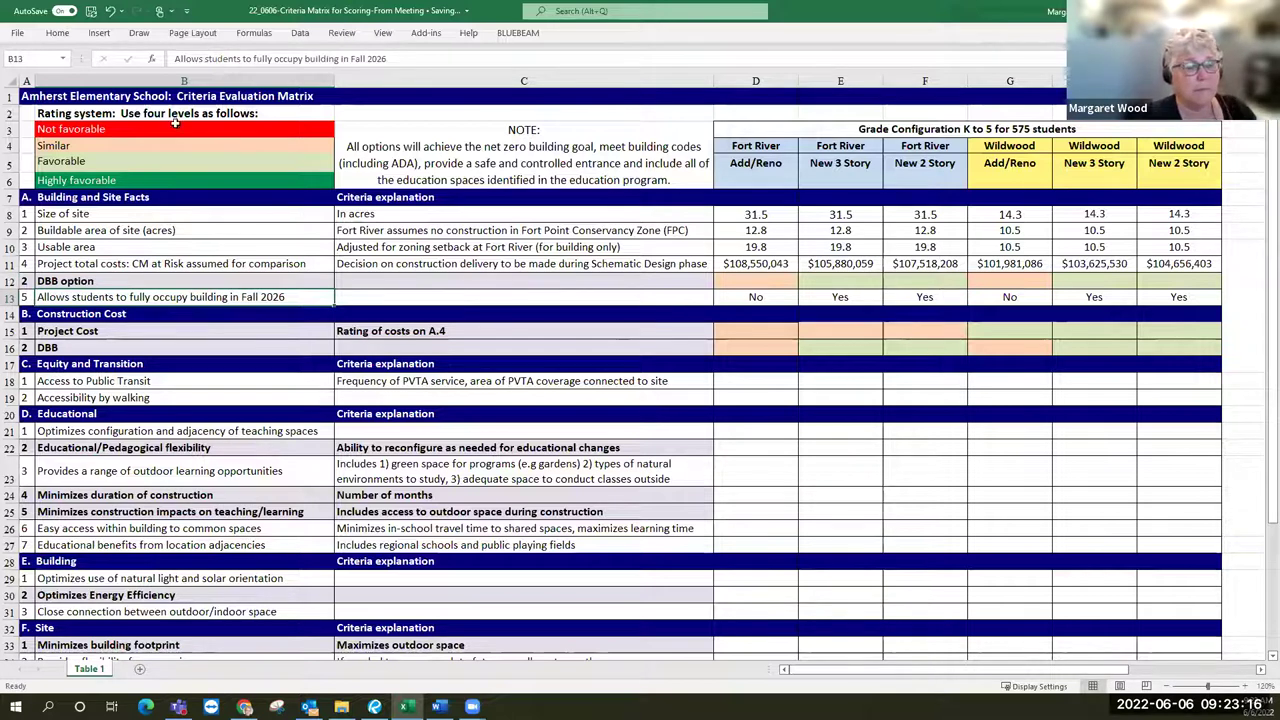
Remove the fill colour from the entire DBB option row 12.
{"action": "left_click", "coordinate": [14, 282]}
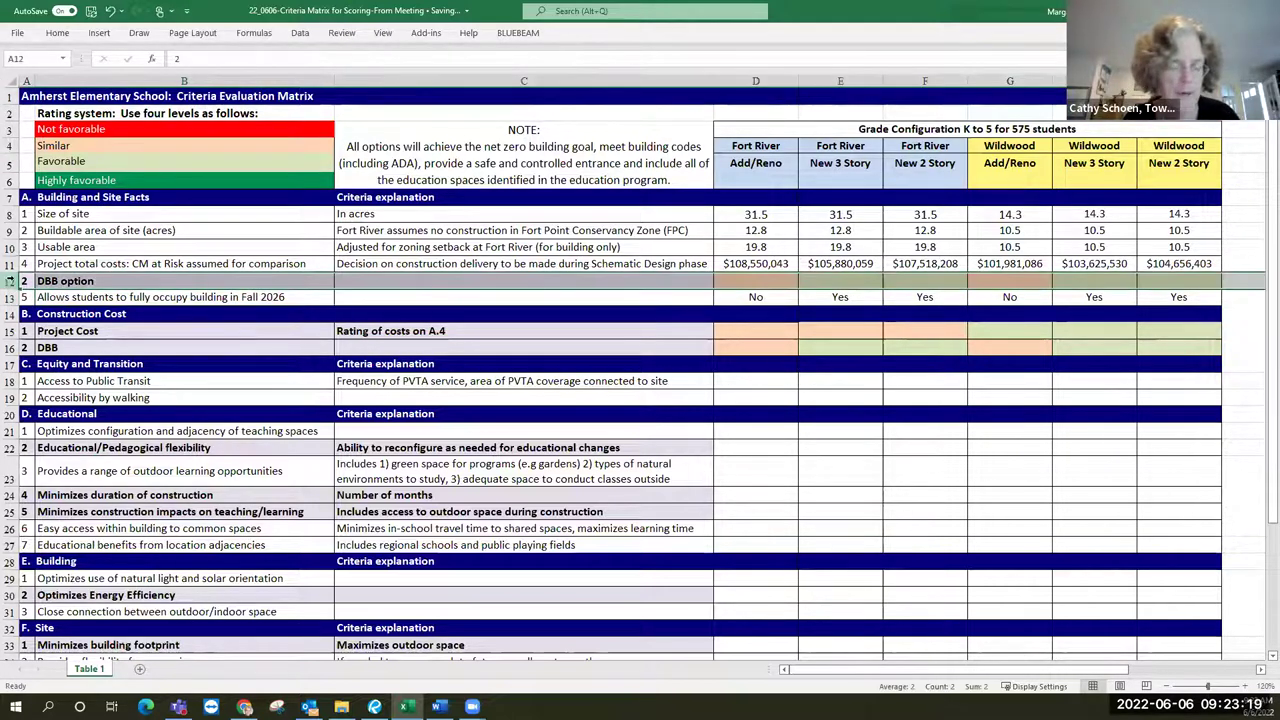
{"action": "left_click", "coordinate": [57, 33]}
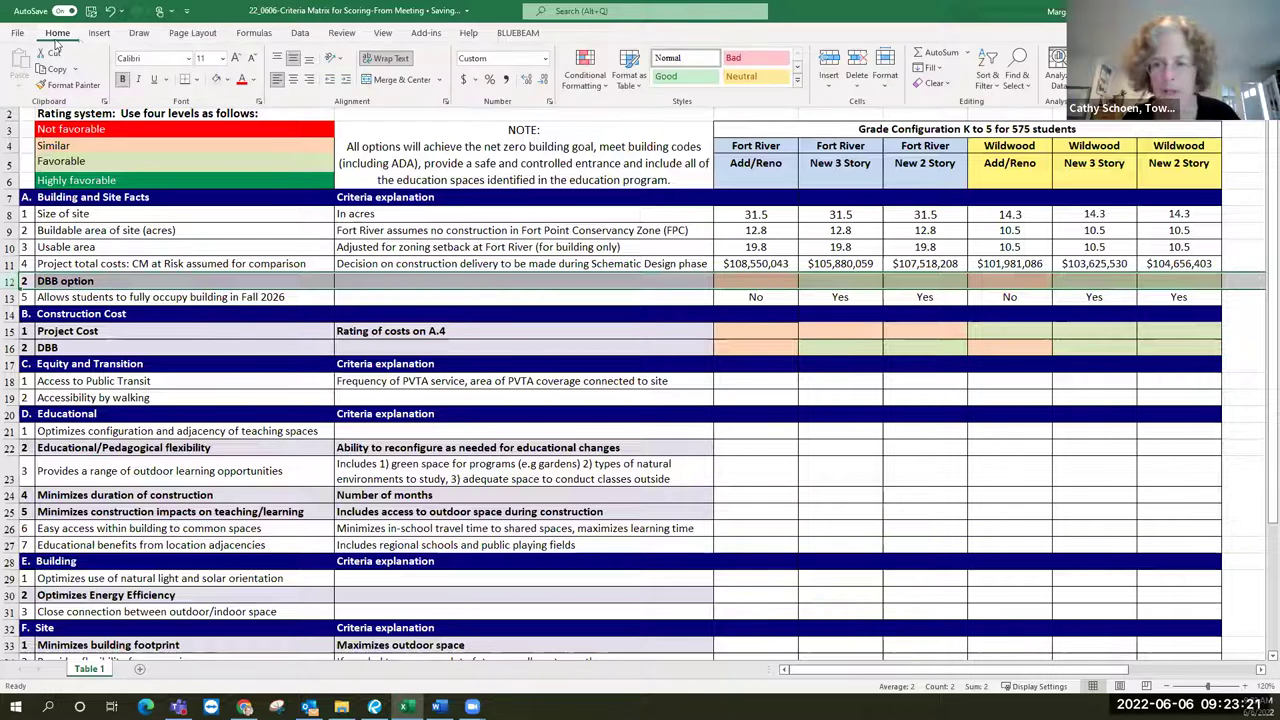
{"action": "left_click", "coordinate": [227, 82]}
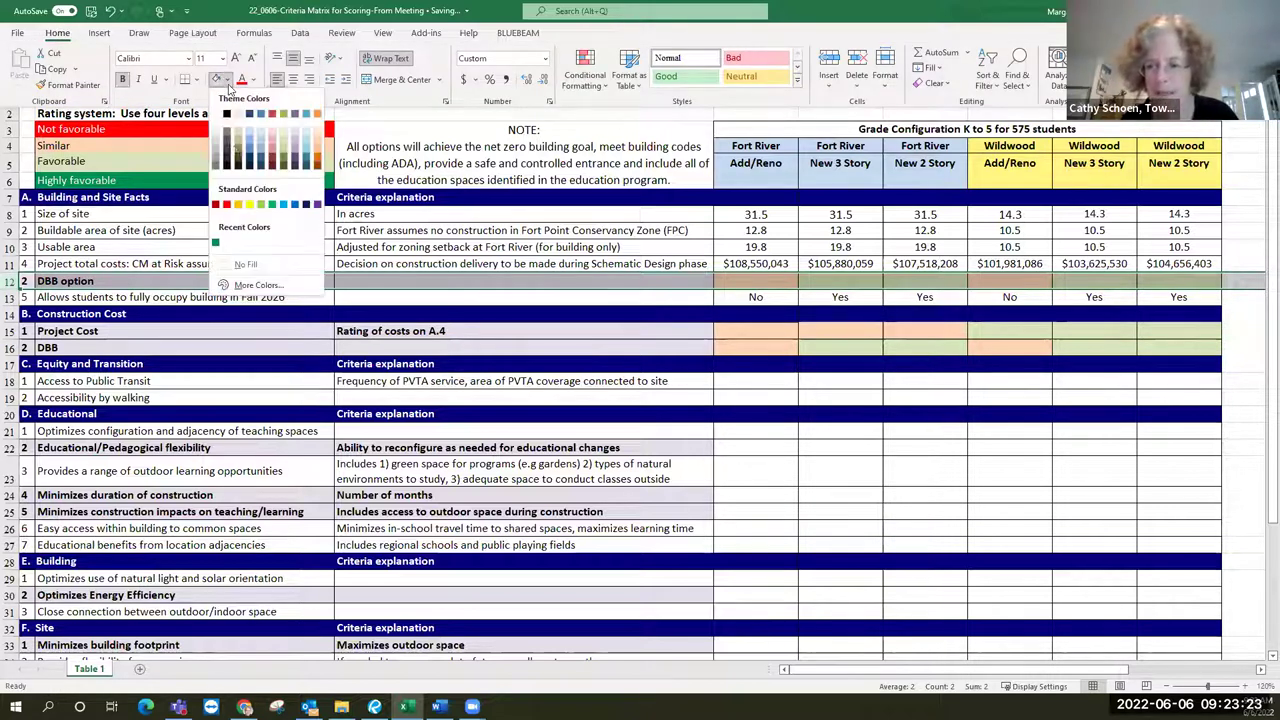
{"action": "left_click", "coordinate": [245, 264]}
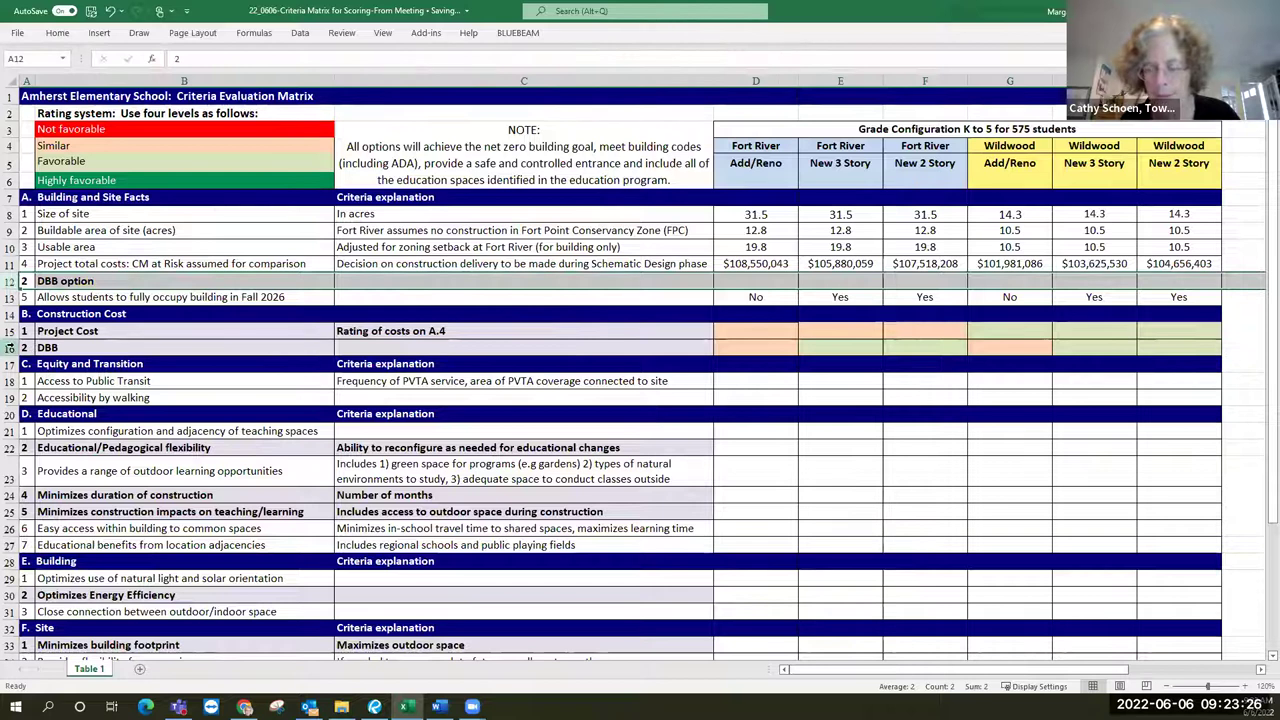
Delete the DBB row 16 from the Construction Cost section.
{"action": "left_click", "coordinate": [12, 346]}
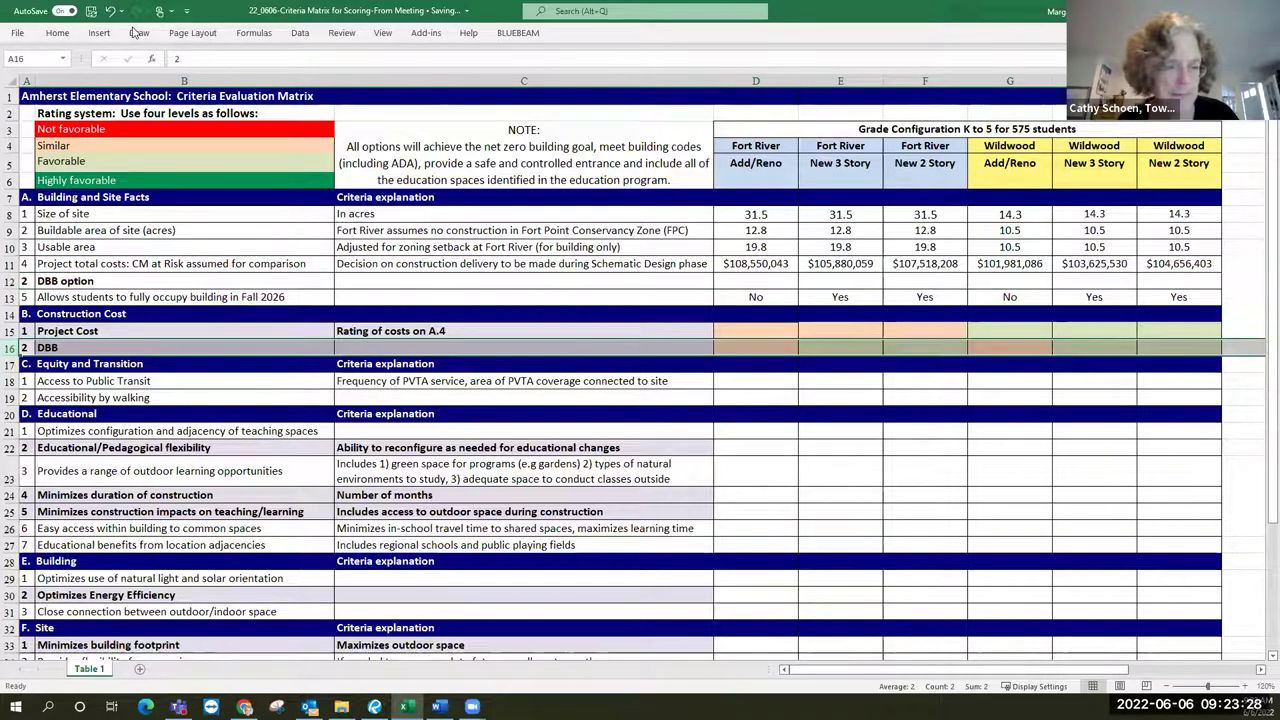
{"action": "left_click", "coordinate": [57, 33]}
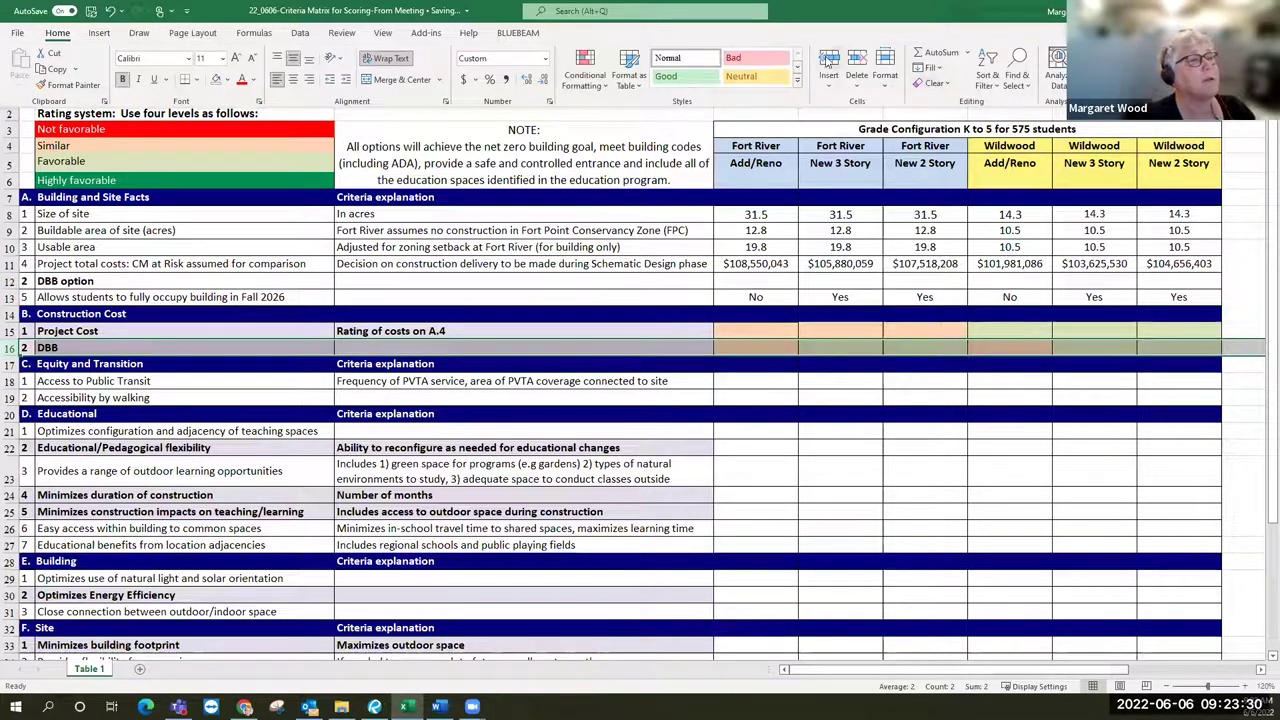
{"action": "left_click", "coordinate": [856, 60]}
{"action": "left_click", "coordinate": [1151, 494]}
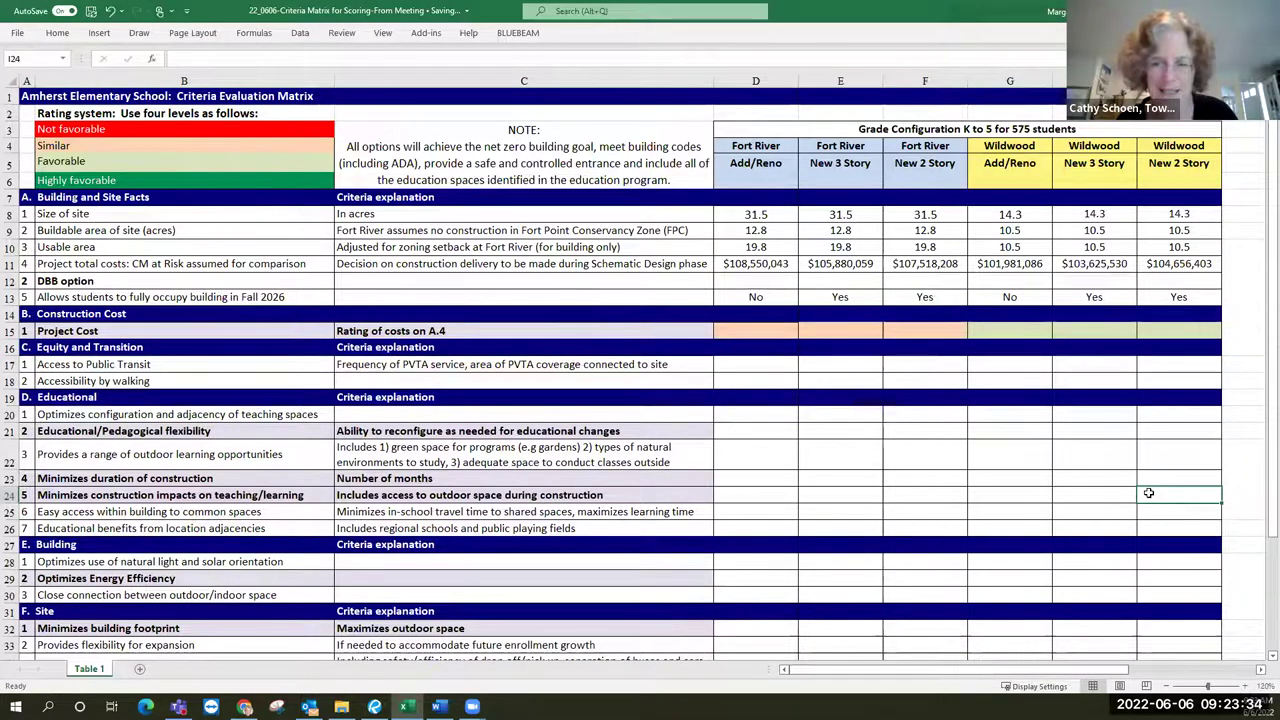
Copy the orange "Similar" rating from the Fort River Add/Reno Project Cost cell D15 to the Wildwood Add/Reno cell G15.
{"action": "left_click", "coordinate": [770, 331]}
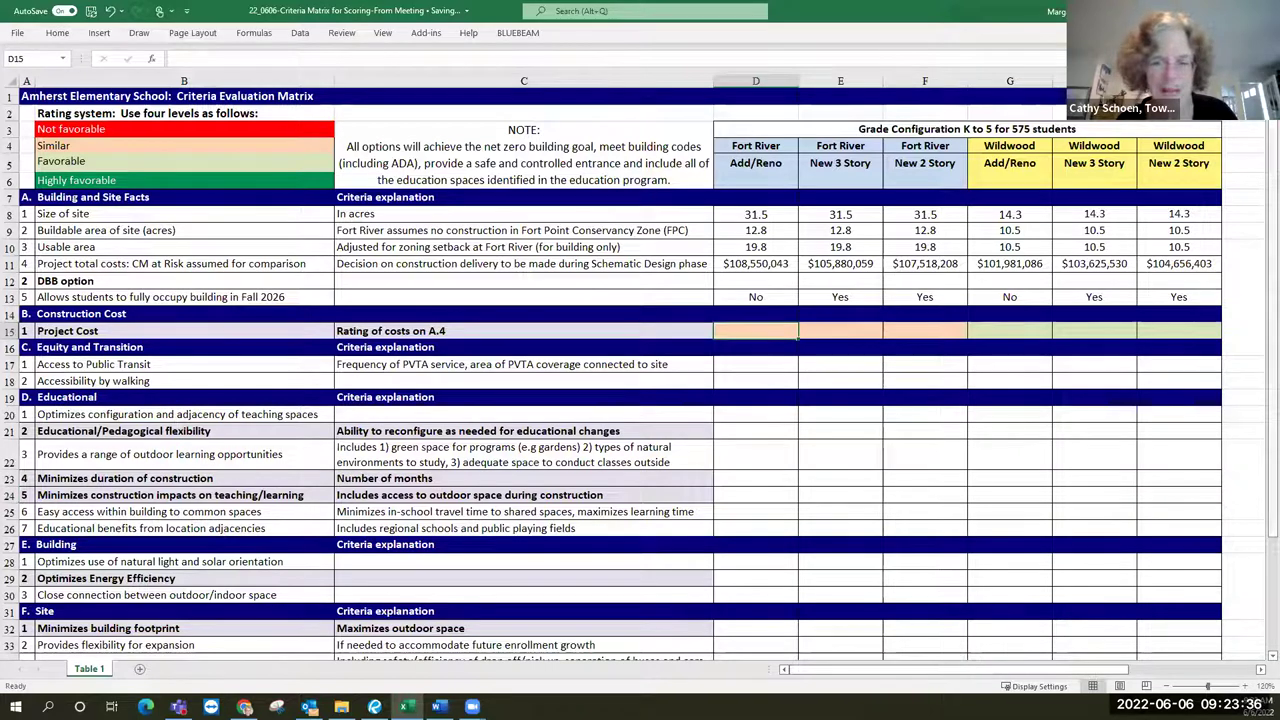
{"action": "key", "text": "ctrl+c"}
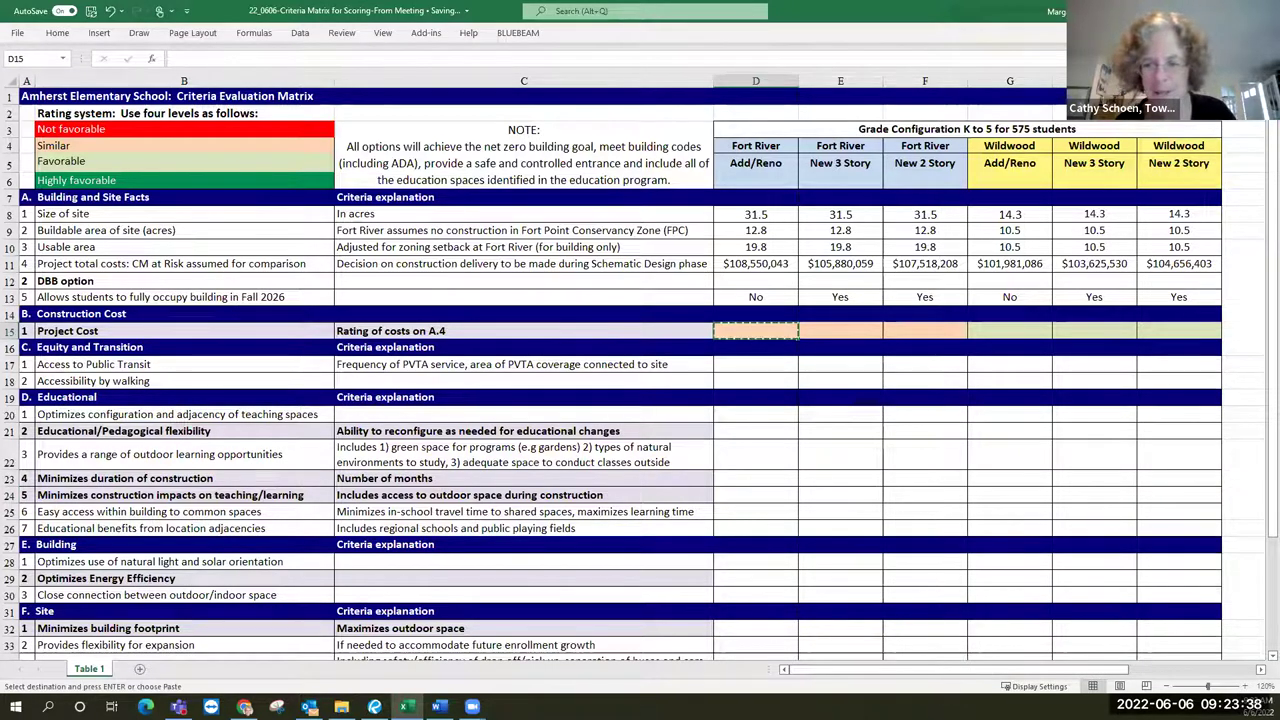
{"action": "key", "text": "Right"}
{"action": "key", "text": "Right"}
{"action": "key", "text": "Right"}
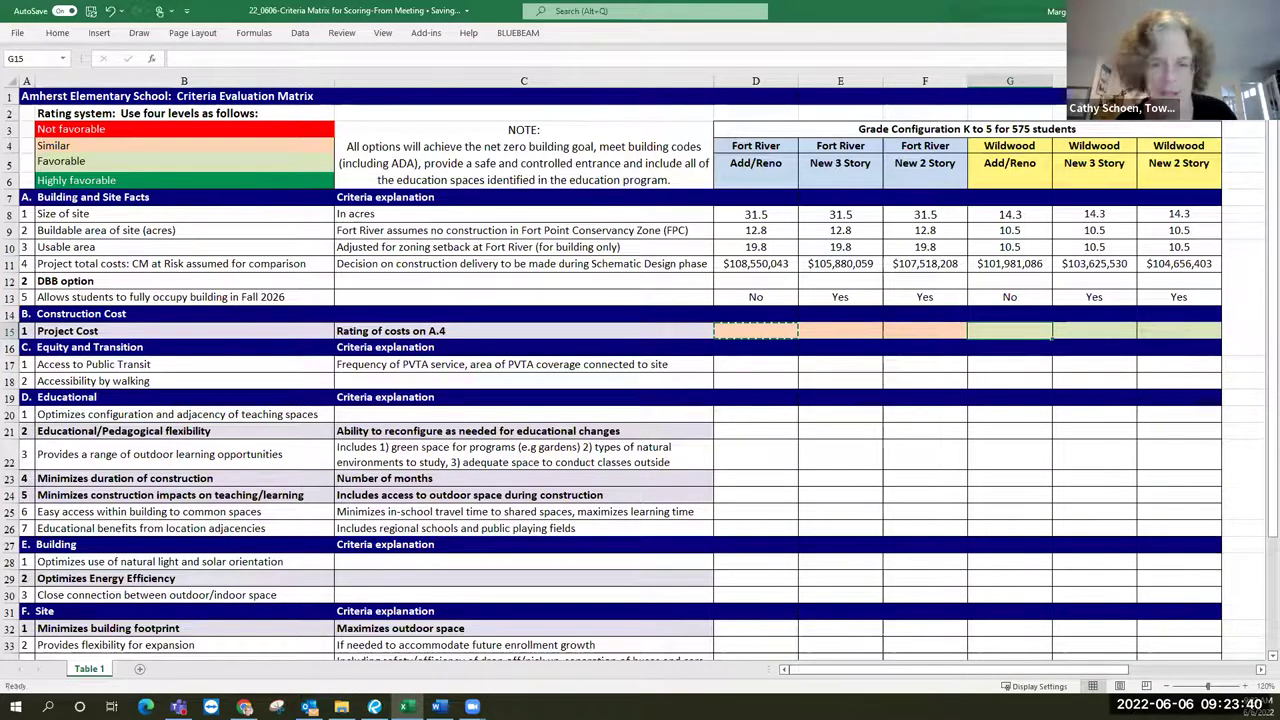
{"action": "key", "text": "ctrl+v"}
Copy the light green "Favorable" rating from H15 to the Fort River New 2 Story and New 3 Story Project Cost cells, F15 and E15.
{"action": "key", "text": "Right"}
{"action": "key", "text": "ctrl+c"}
{"action": "key", "text": "Left"}
{"action": "key", "text": "Left"}
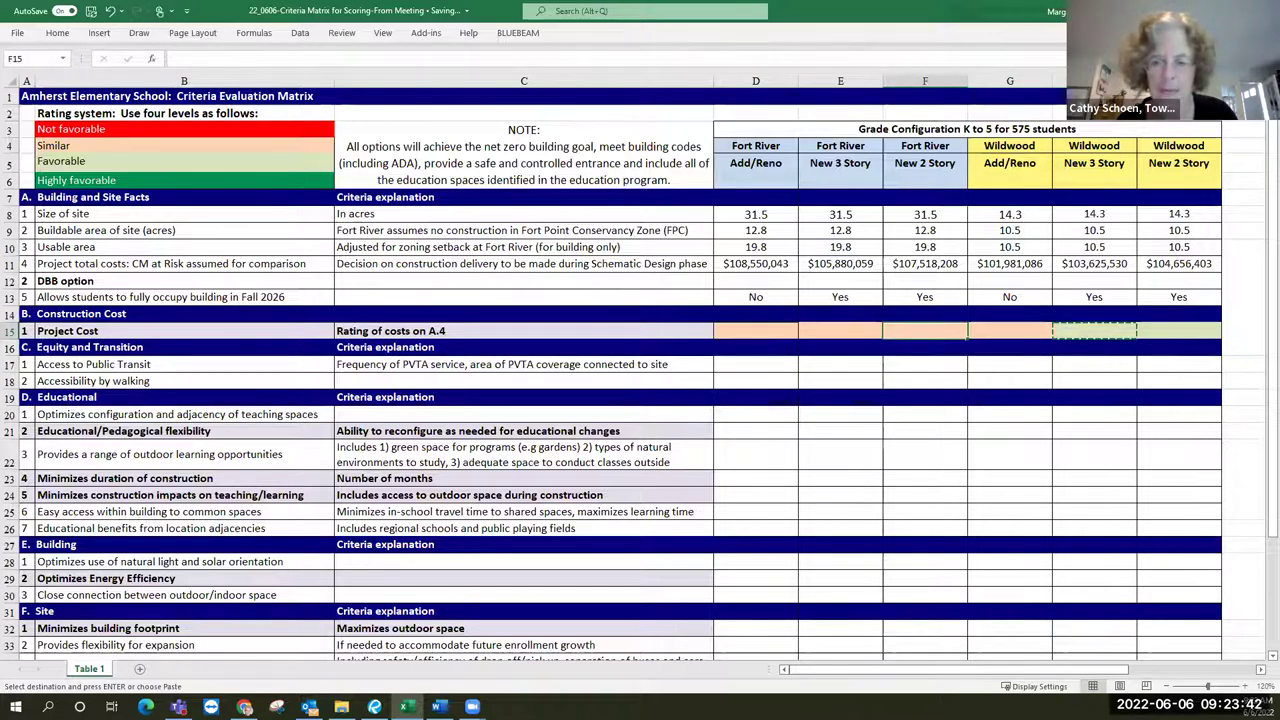
{"action": "key", "text": "ctrl+v"}
{"action": "key", "text": "Left"}
{"action": "key", "text": "ctrl+v"}
{"action": "left_click", "coordinate": [840, 347]}
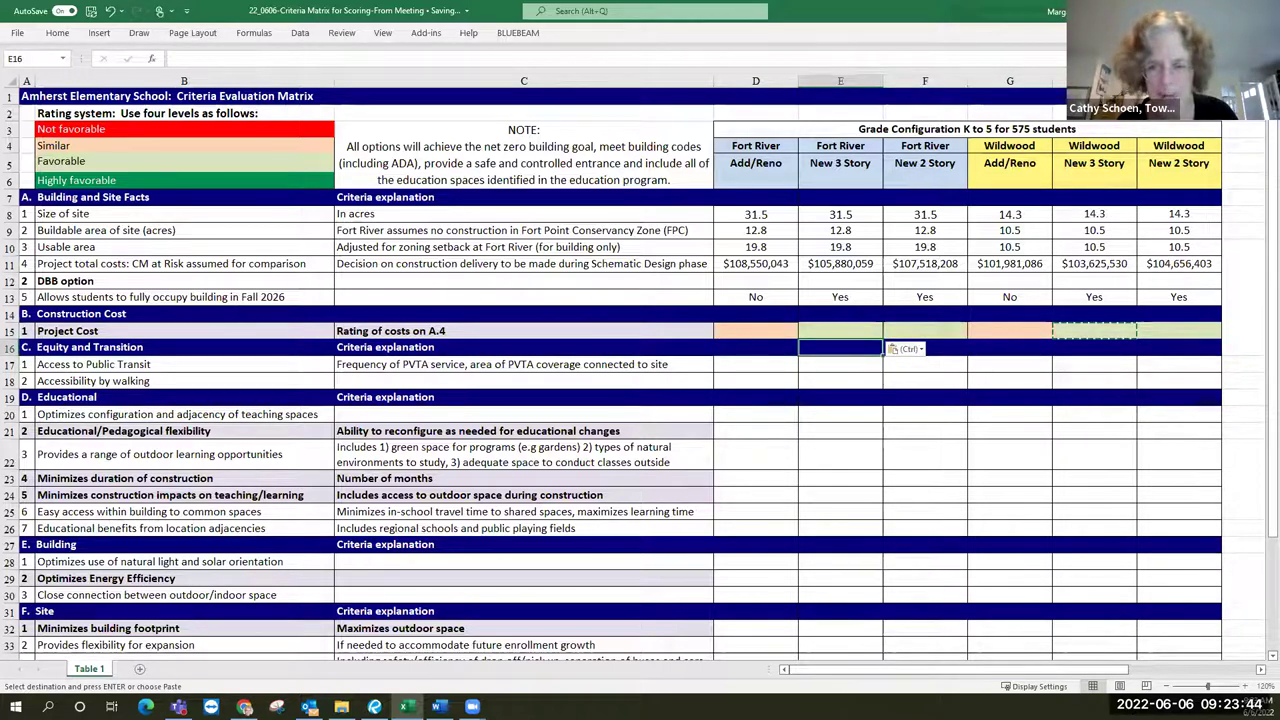
{"action": "key", "text": "Escape"}
{"action": "key", "text": "Up"}
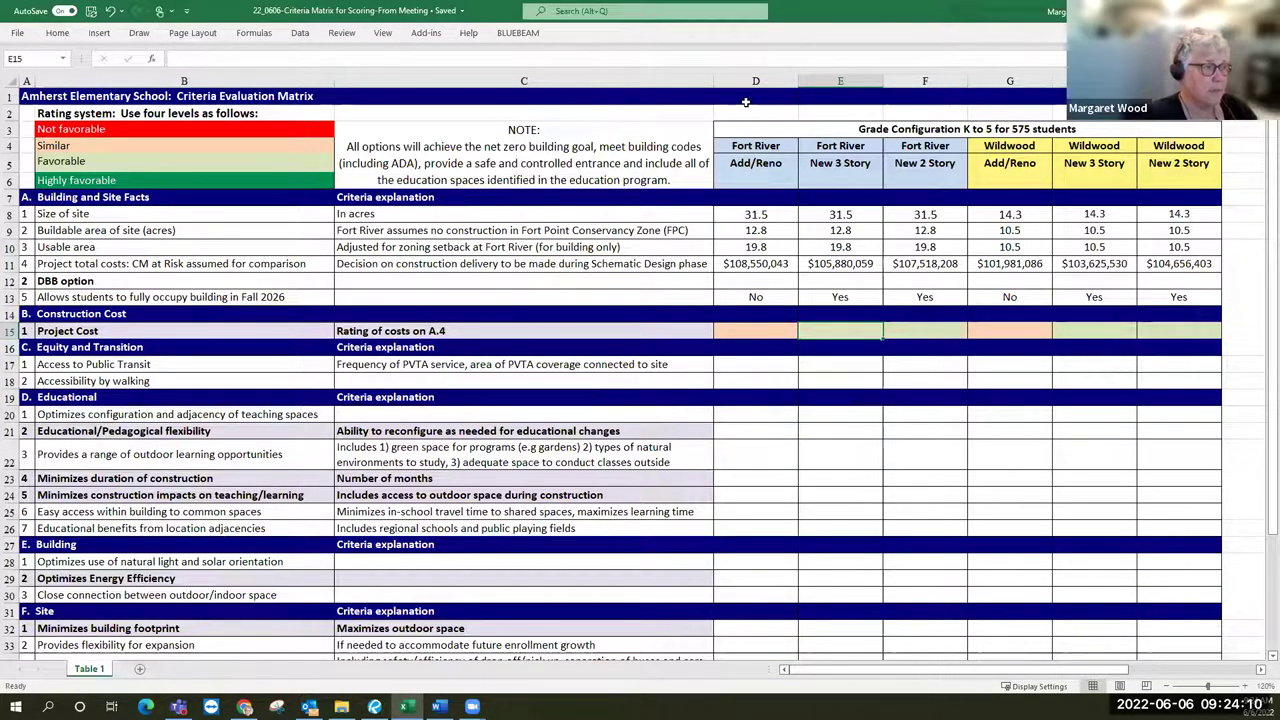
Remove the bold formatting from the DBB option number and criterion cells, A12:B12.
{"action": "left_click_drag", "start_coordinate": [28, 280], "coordinate": [67, 282]}
{"action": "key", "text": "ctrl+b"}
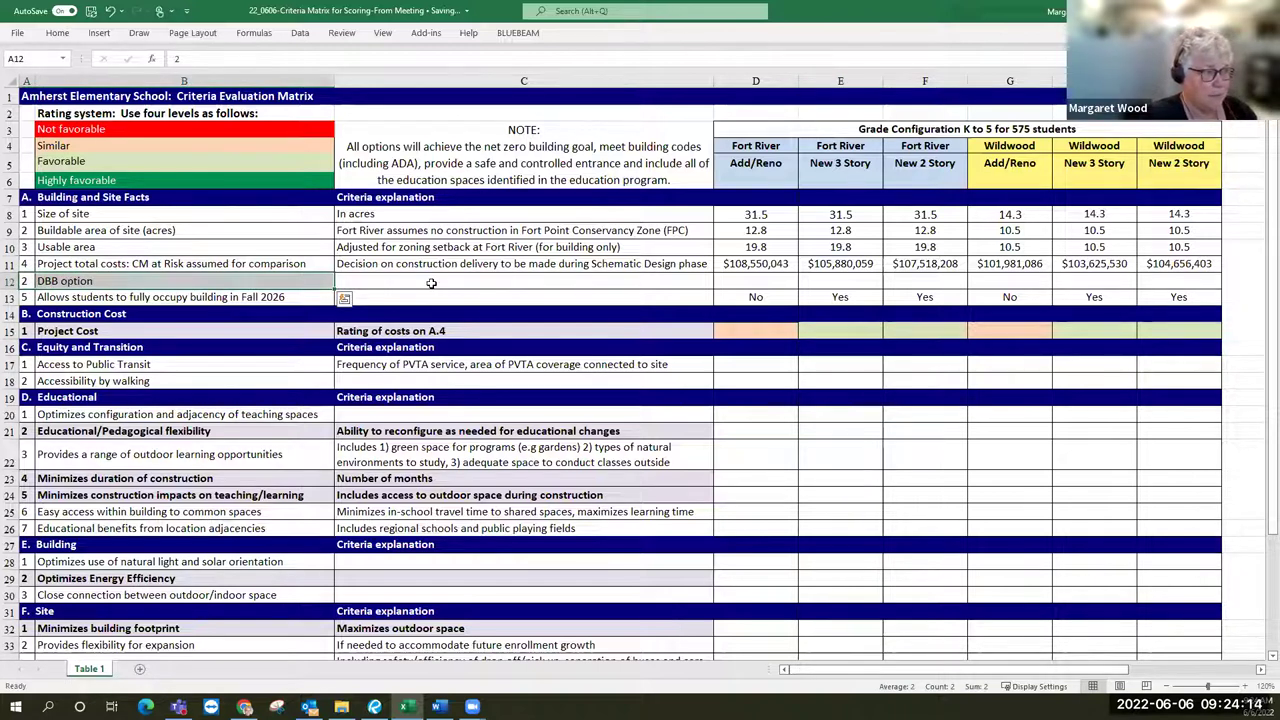
{"action": "left_click", "coordinate": [434, 280]}
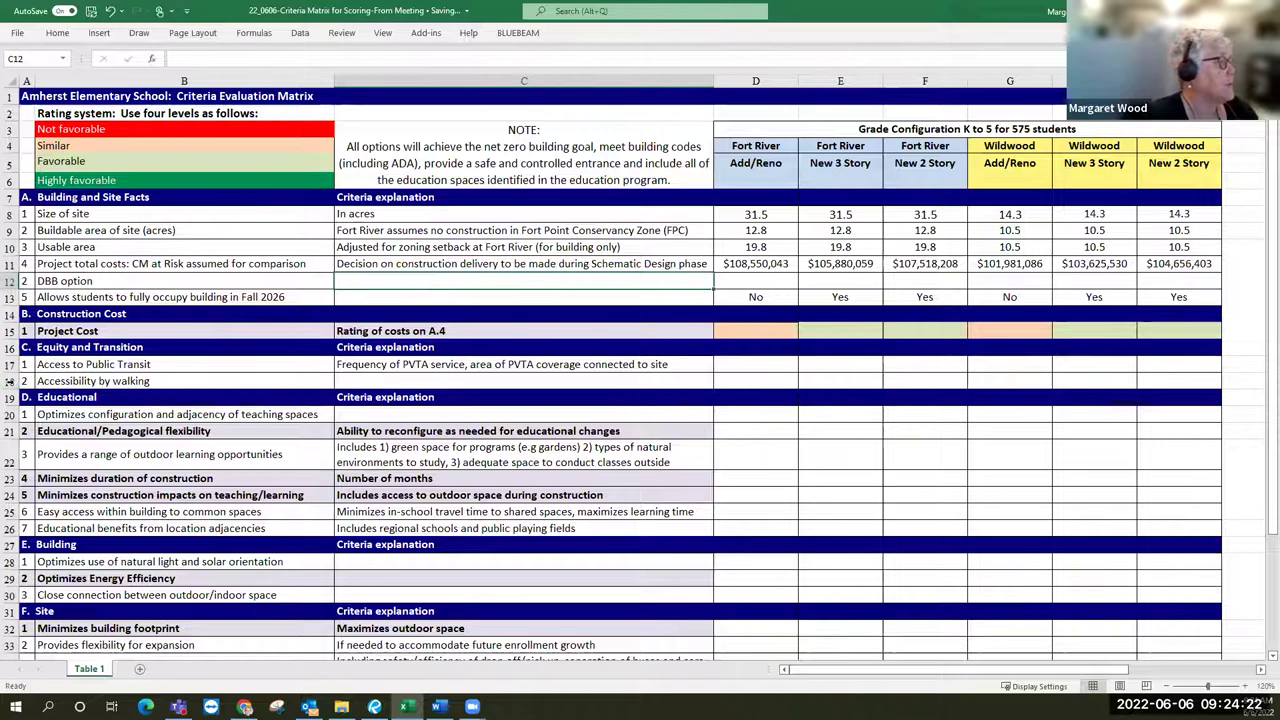
{"action": "left_click_drag", "start_coordinate": [8, 348], "coordinate": [8, 372]}
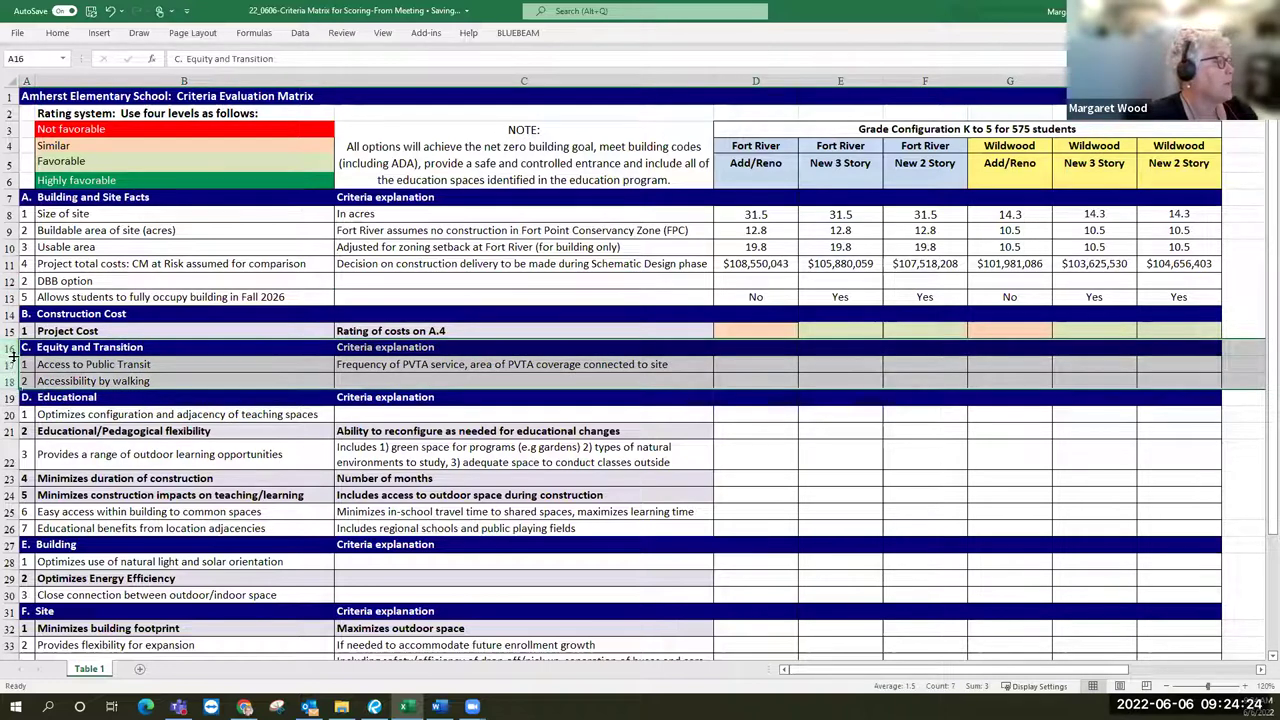
{"action": "left_click", "coordinate": [10, 364]}
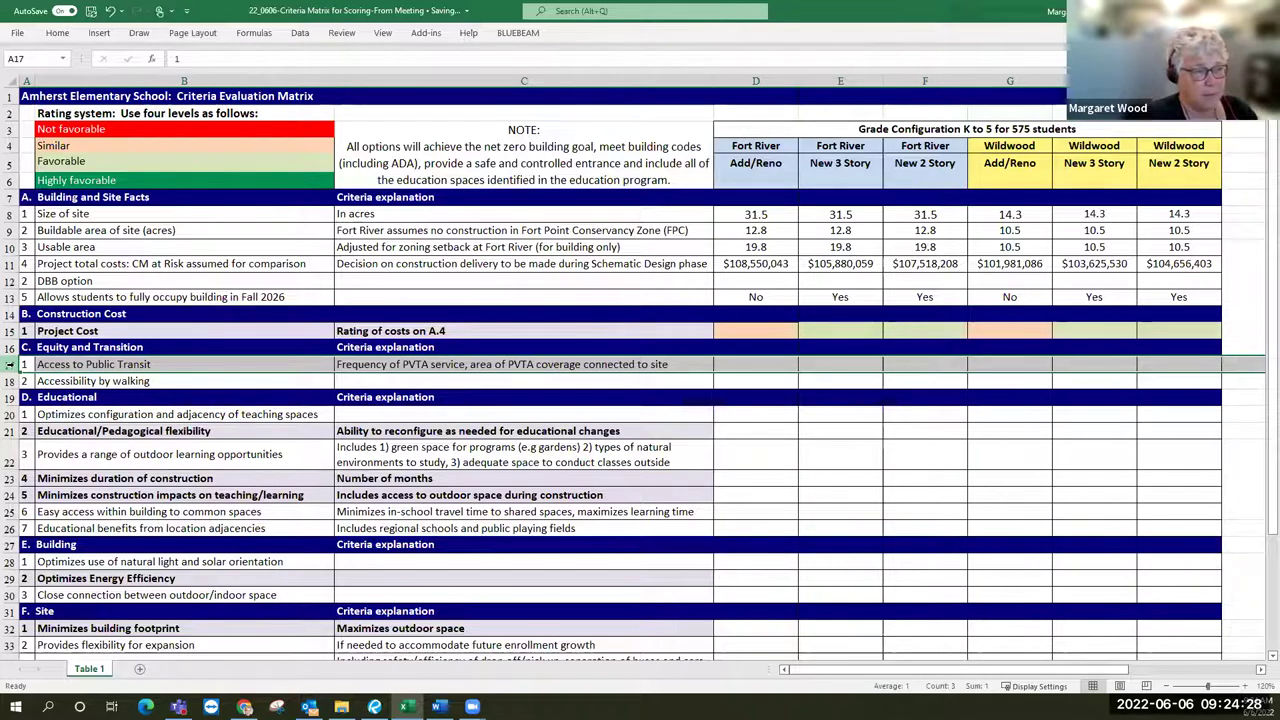
{"action": "left_click", "coordinate": [857, 364]}
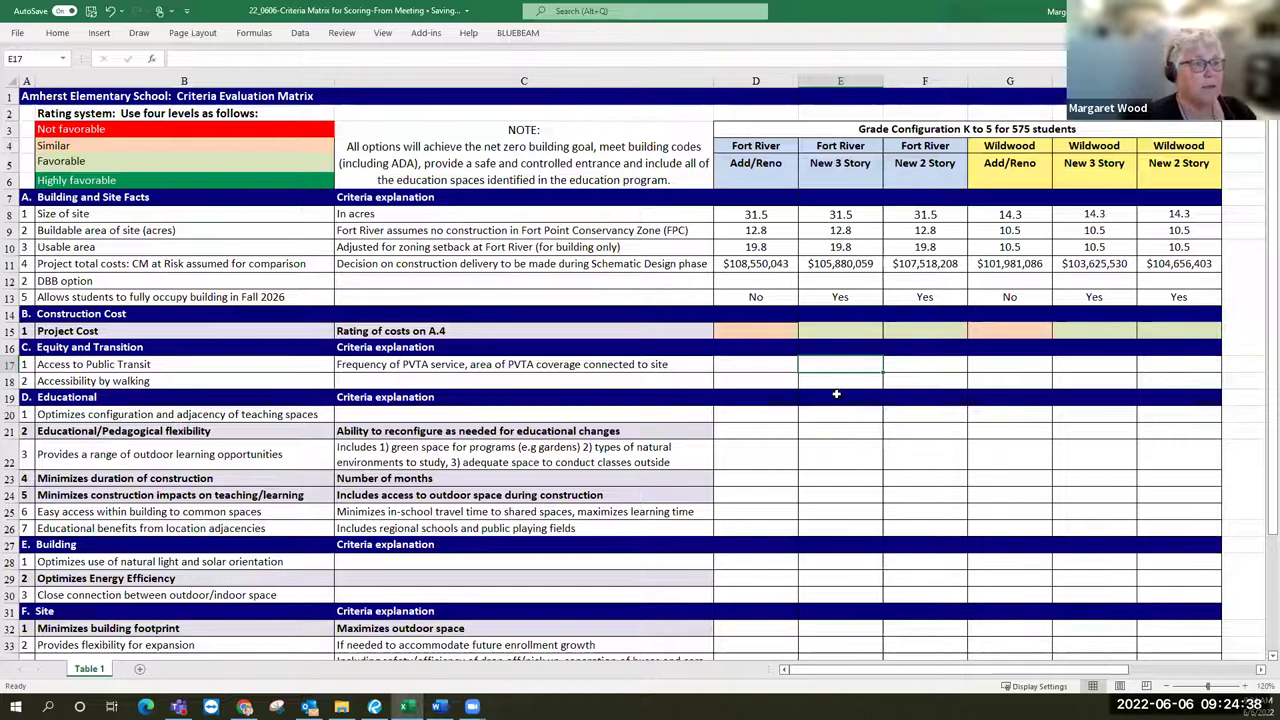
{"action": "left_click", "coordinate": [846, 333]}
{"action": "key", "text": "ctrl+c"}
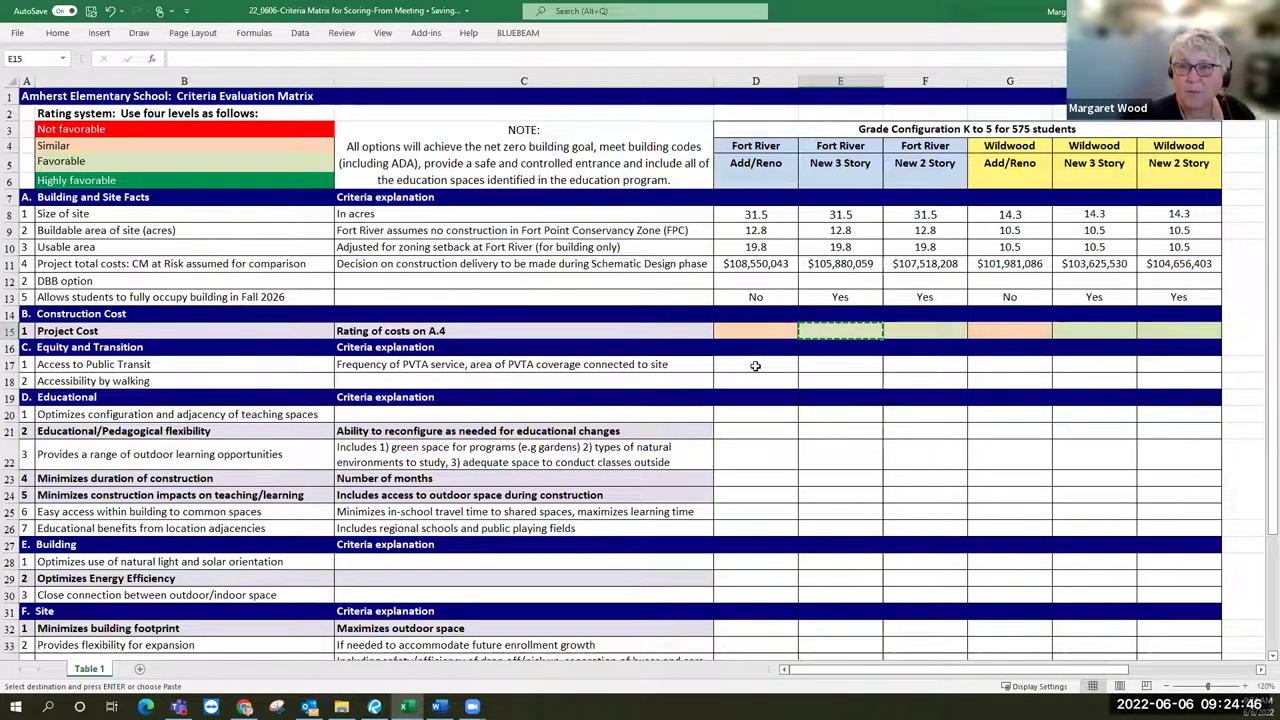
{"action": "left_click_drag", "start_coordinate": [755, 366], "coordinate": [920, 365]}
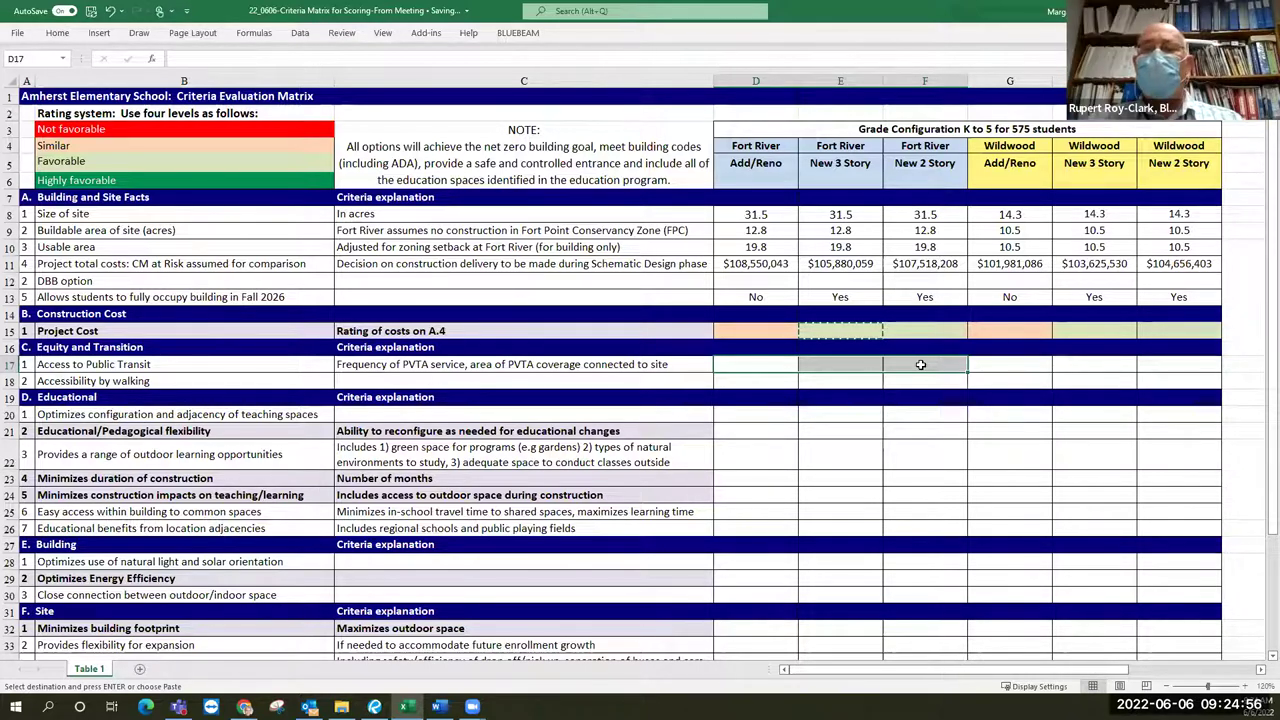
{"action": "left_click", "coordinate": [920, 365]}
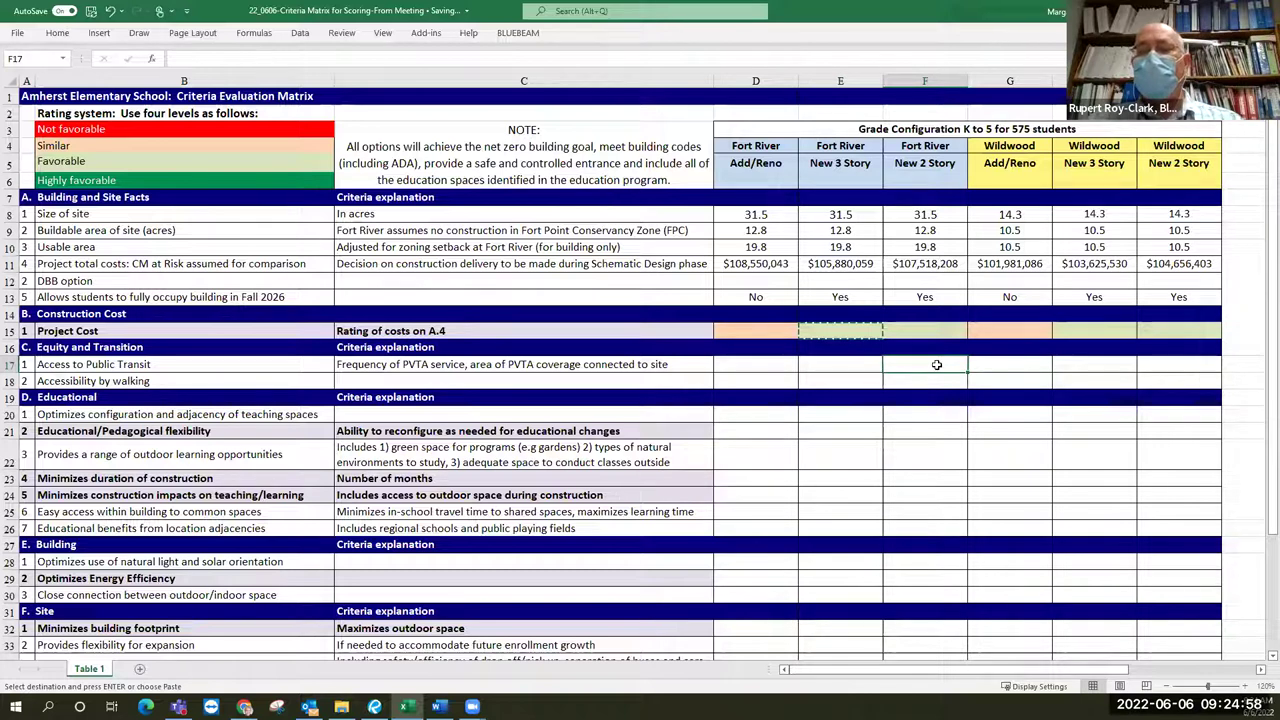
{"action": "key", "text": "Escape"}
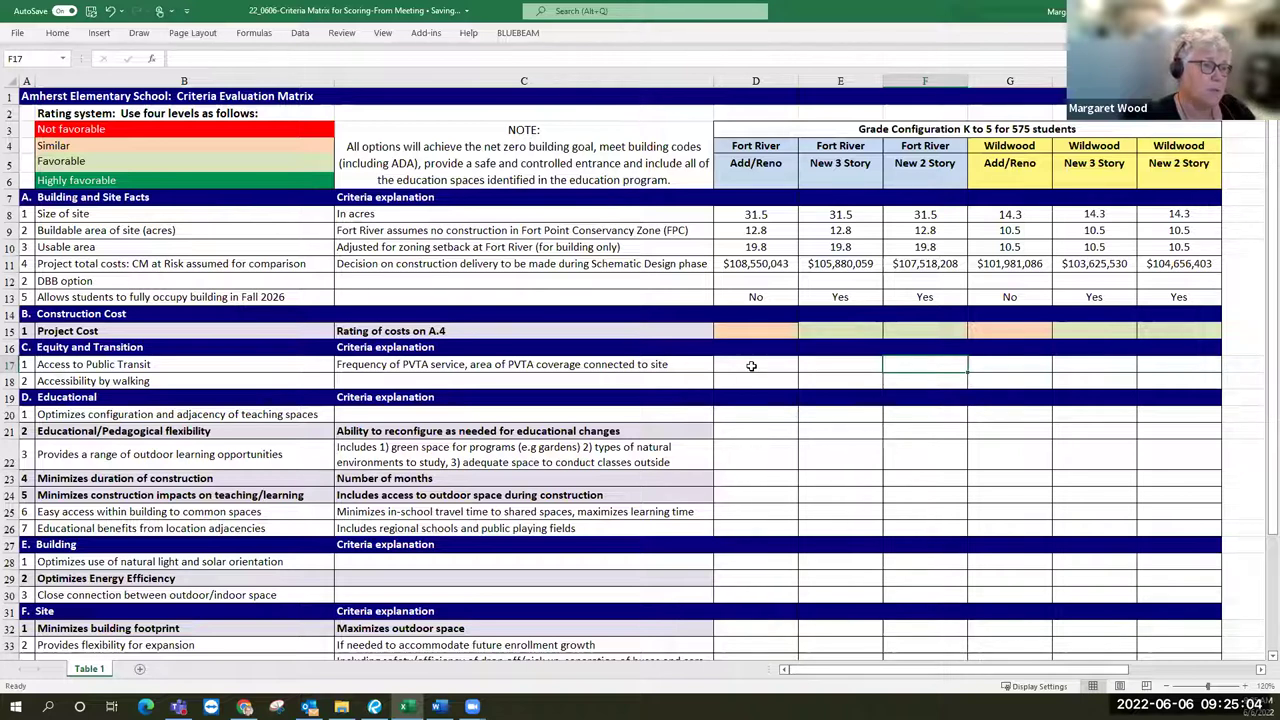
{"action": "left_click_drag", "start_coordinate": [751, 366], "coordinate": [1163, 364]}
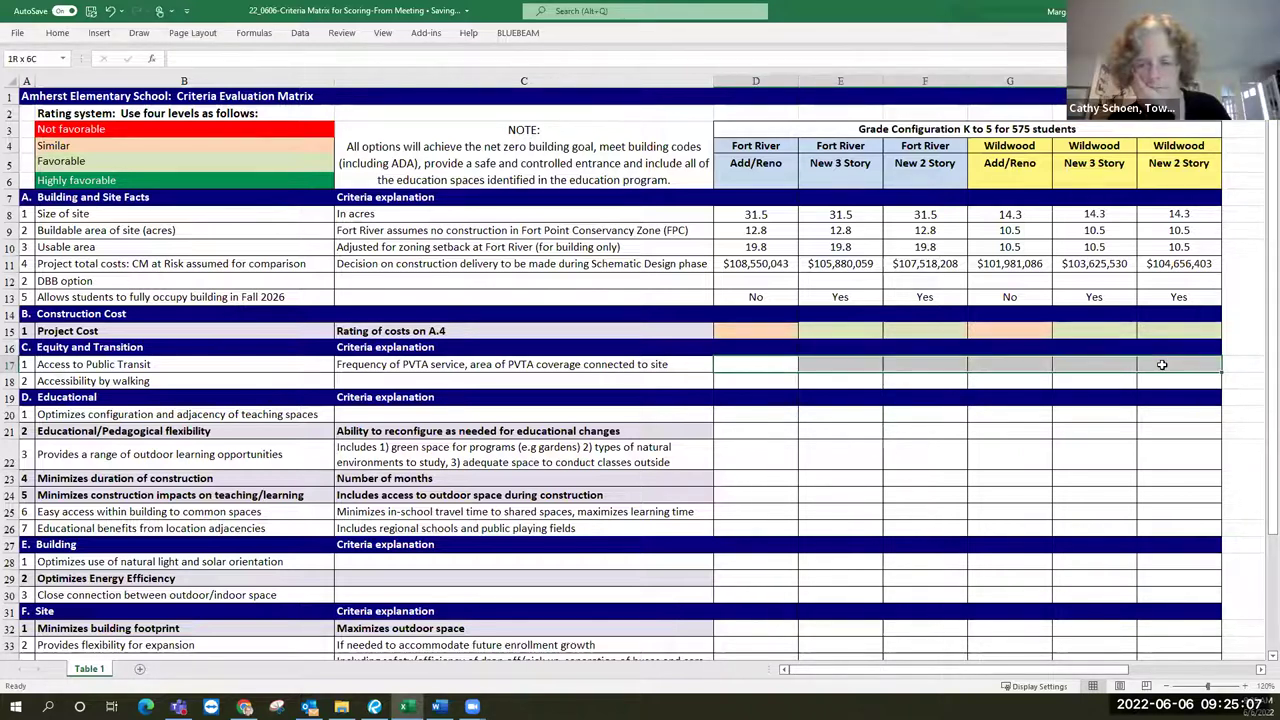
{"action": "left_click", "coordinate": [828, 486]}
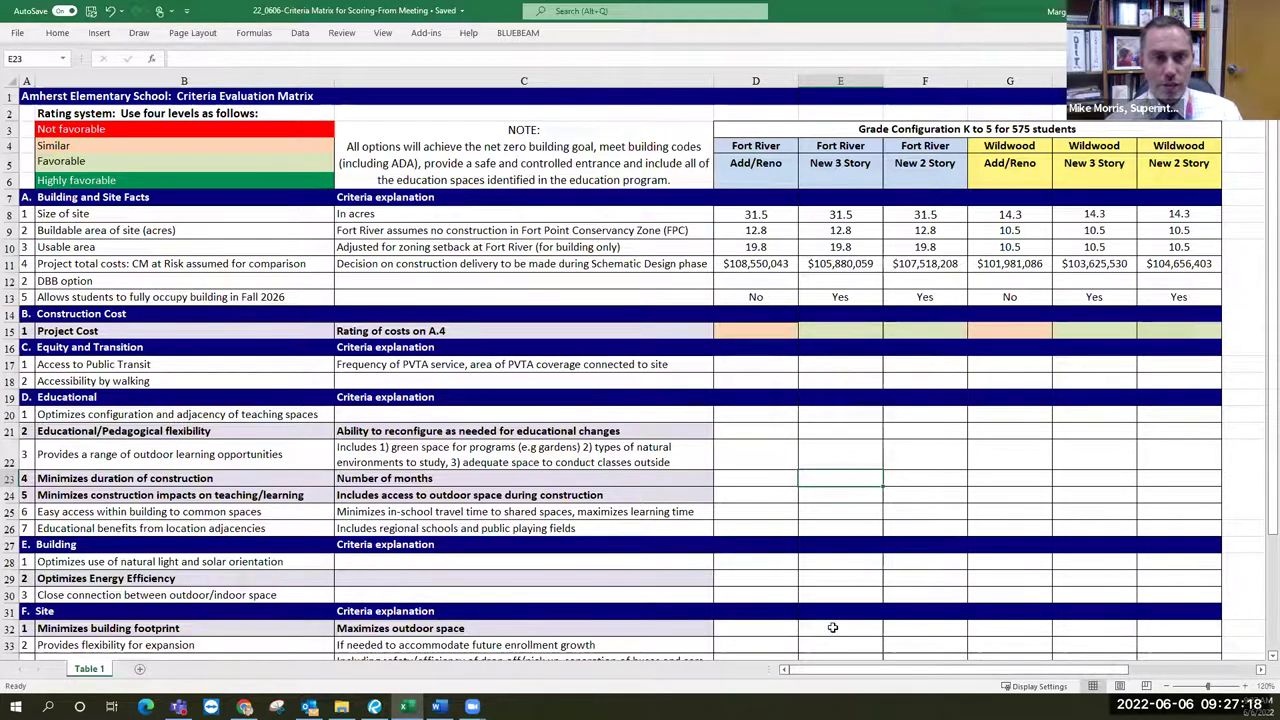
{"action": "left_click", "coordinate": [884, 432]}
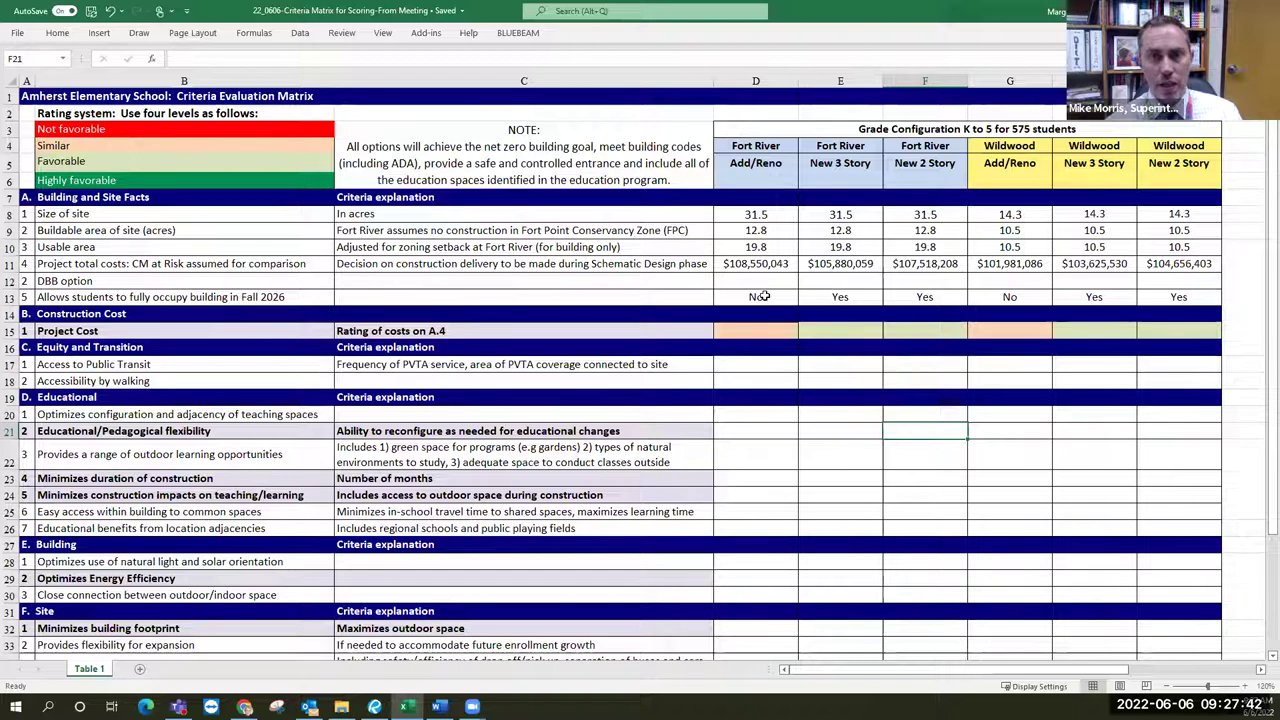
Rate Access to Public Transit as "Similar" for all six options by copying the orange cell D15 to D17:I17.
{"action": "left_click", "coordinate": [763, 331]}
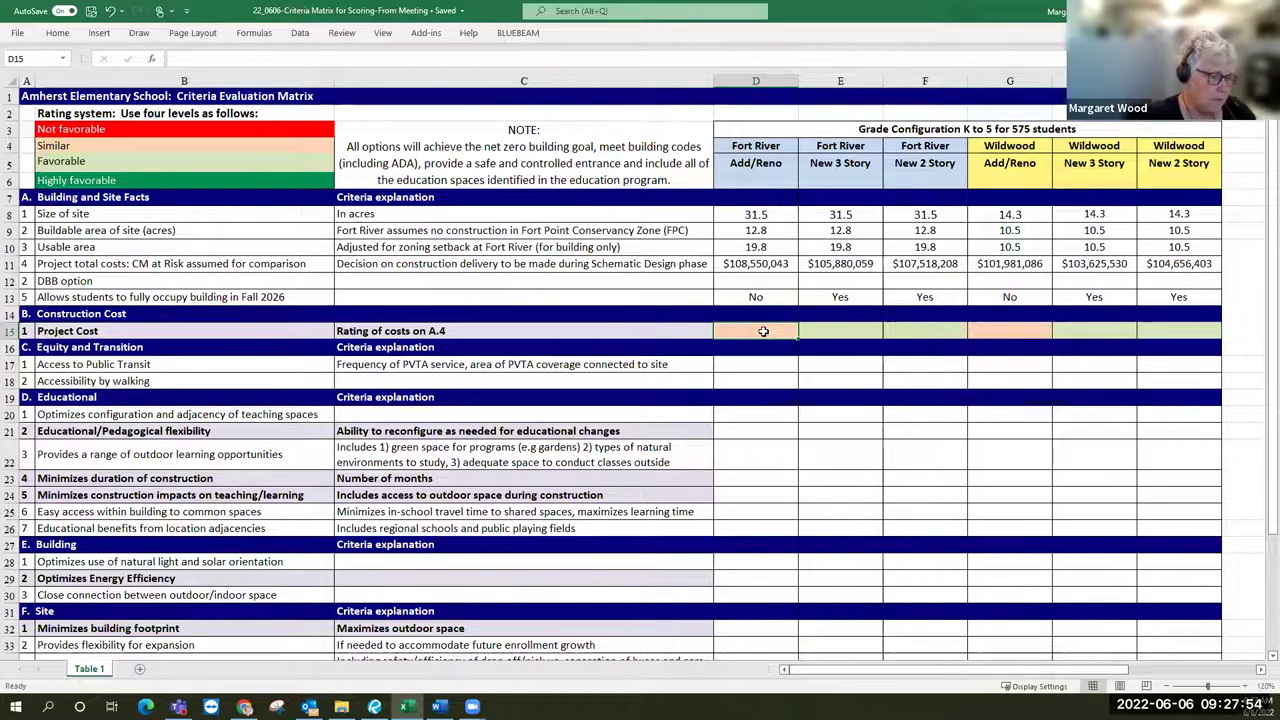
{"action": "key", "text": "ctrl+c"}
{"action": "left_click_drag", "start_coordinate": [762, 366], "coordinate": [1155, 364]}
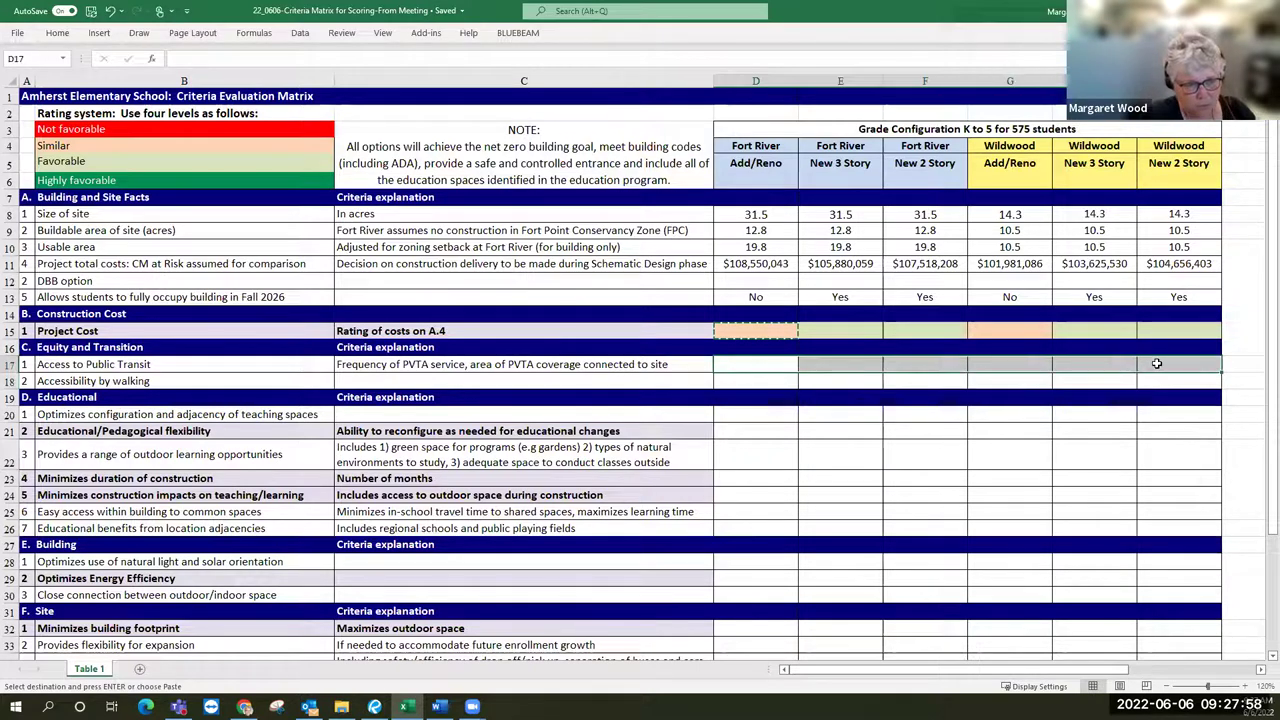
{"action": "key", "text": "ctrl+v"}
{"action": "left_click", "coordinate": [1124, 478]}
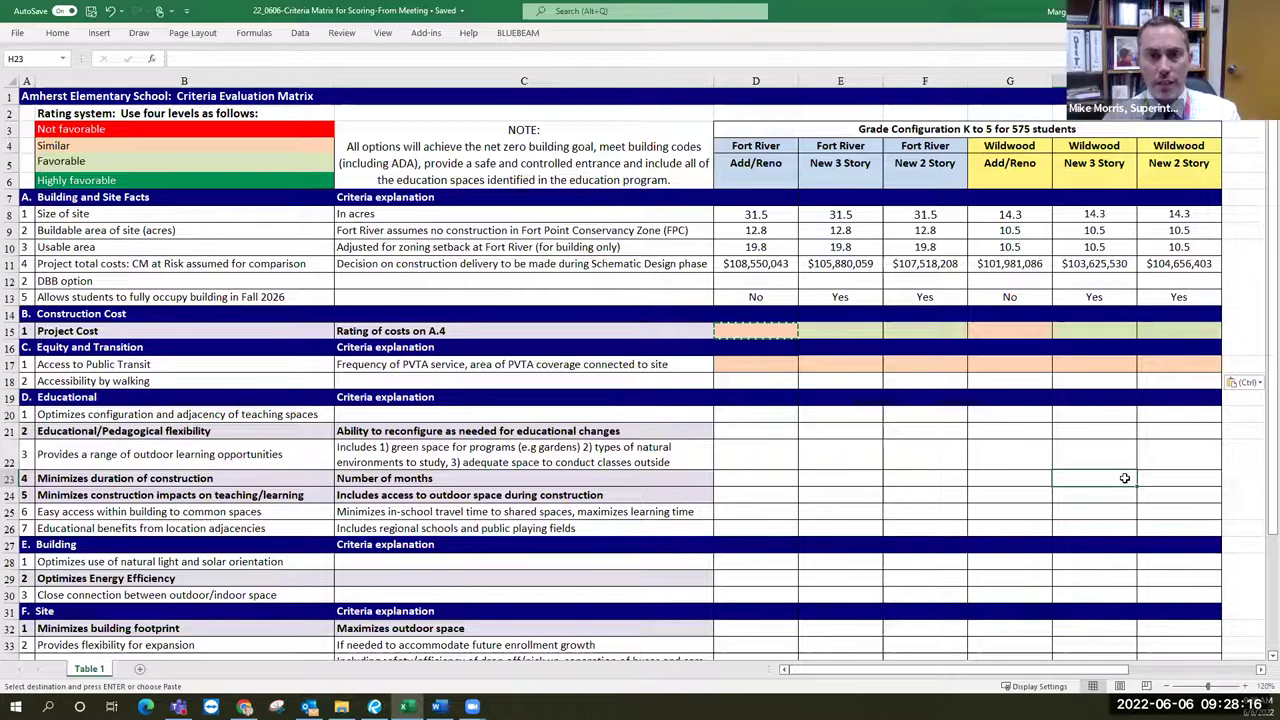
{"action": "key", "text": "Escape"}
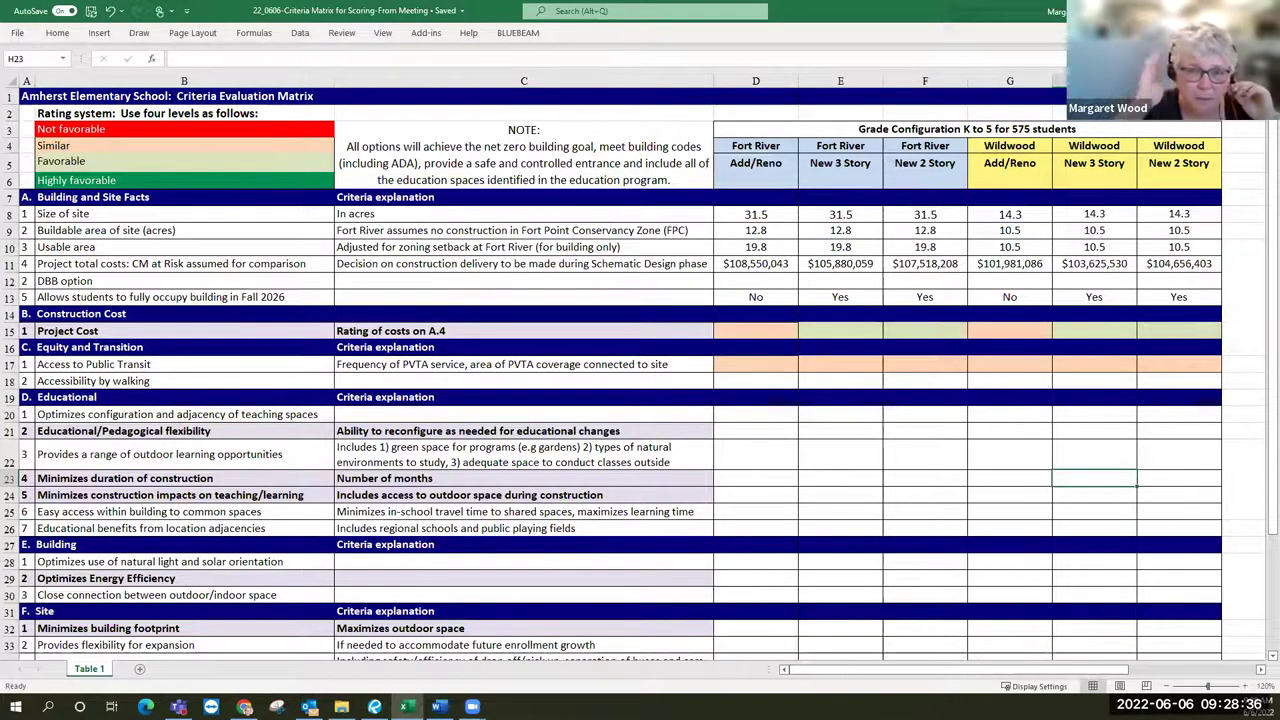
Copy the Favorable green rating from H15 into the three Wildwood cells G18:I18 of the Accessibility by walking row.
{"action": "left_click", "coordinate": [10, 381]}
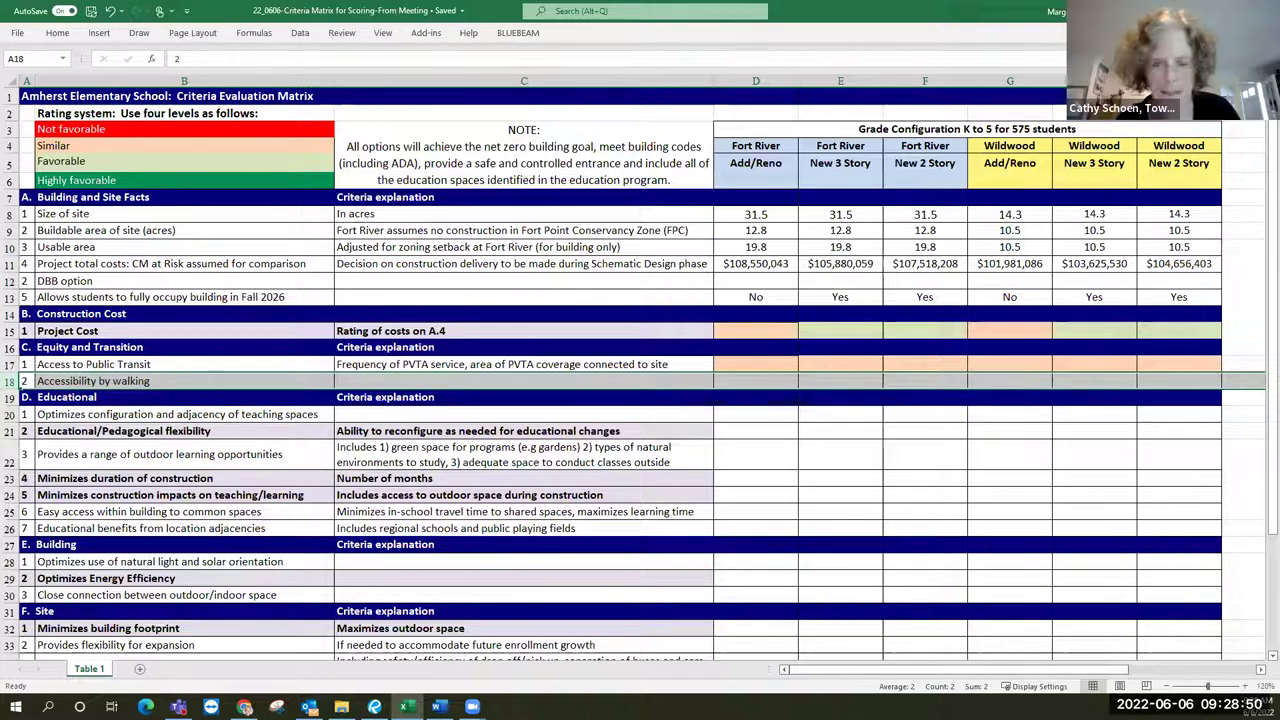
{"action": "left_click", "coordinate": [239, 381]}
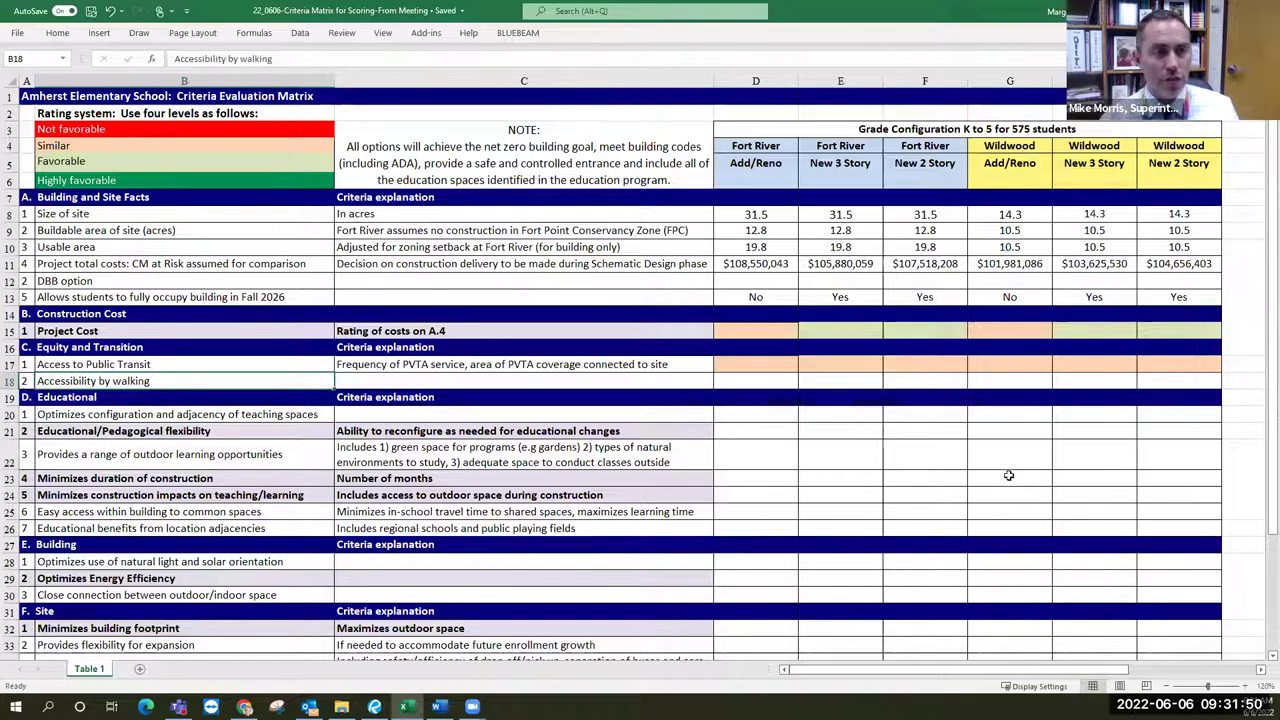
{"action": "left_click", "coordinate": [1082, 331]}
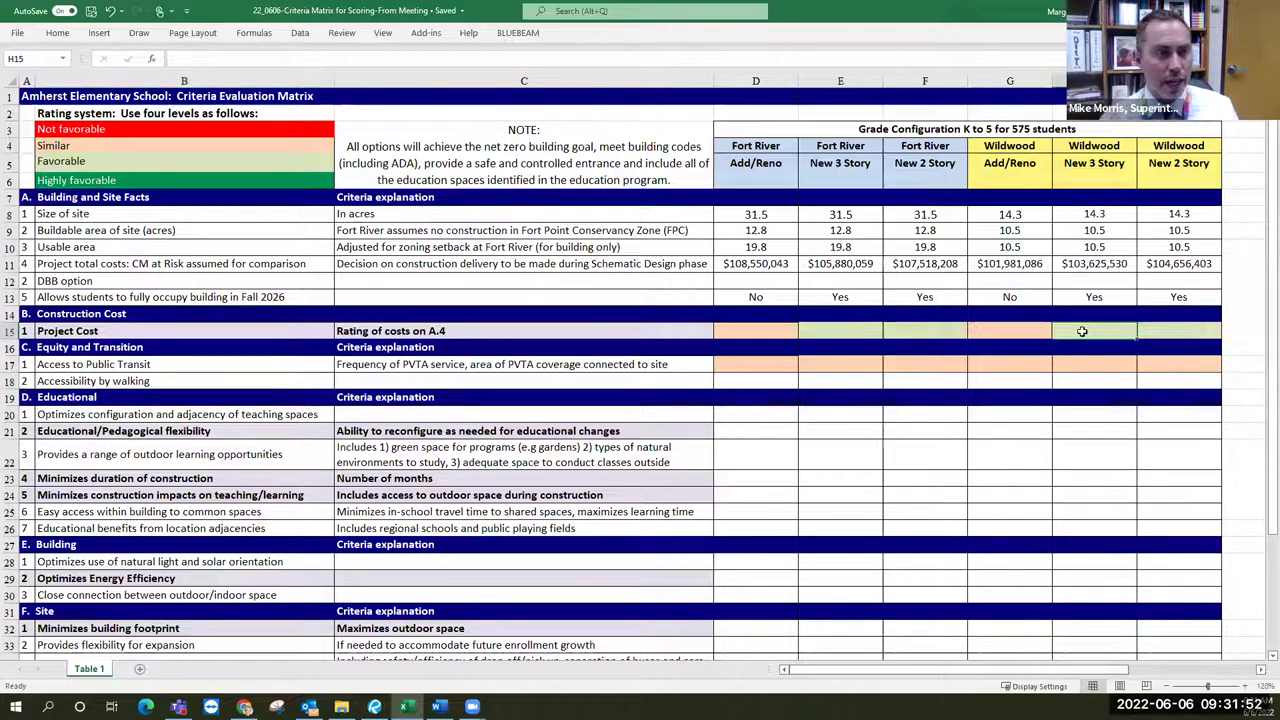
{"action": "key", "text": "ctrl+c"}
{"action": "left_click_drag", "start_coordinate": [1025, 380], "coordinate": [1164, 381]}
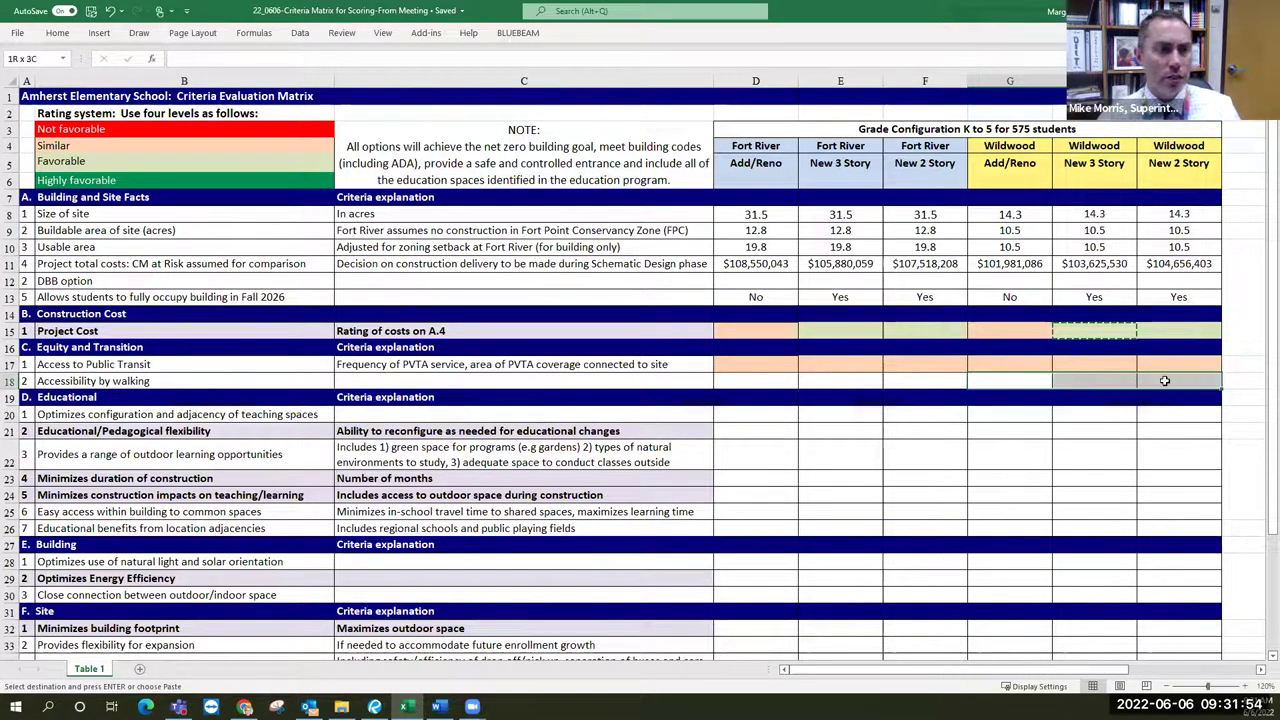
{"action": "key", "text": "ctrl+v"}
Copy the Similar orange rating from D17 into the three Fort River cells D18:F18 of the Accessibility by walking row.
{"action": "left_click", "coordinate": [770, 366]}
{"action": "key", "text": "ctrl+c"}
{"action": "left_click_drag", "start_coordinate": [758, 383], "coordinate": [934, 380]}
{"action": "key", "text": "ctrl+v"}
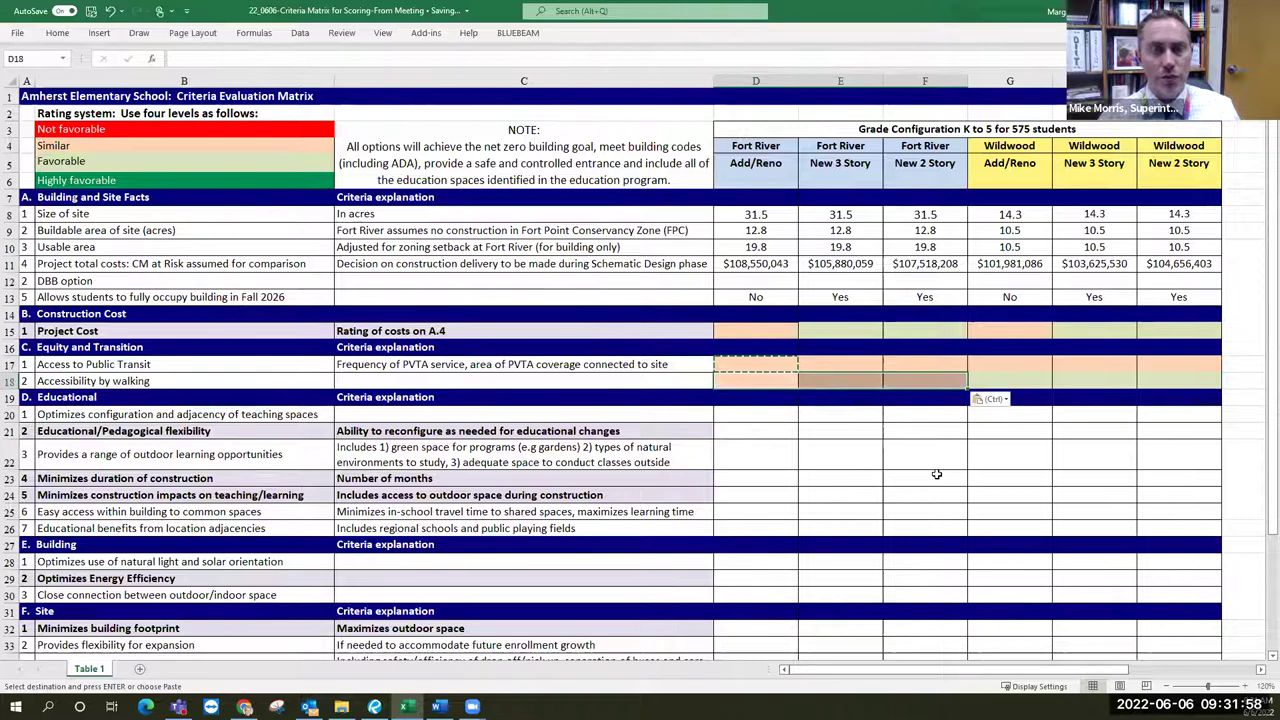
{"action": "left_click", "coordinate": [1010, 488]}
Adjust the cell borders of the Accessibility by walking ratings in D18:I18.
{"action": "left_click_drag", "start_coordinate": [760, 380], "coordinate": [1162, 380]}
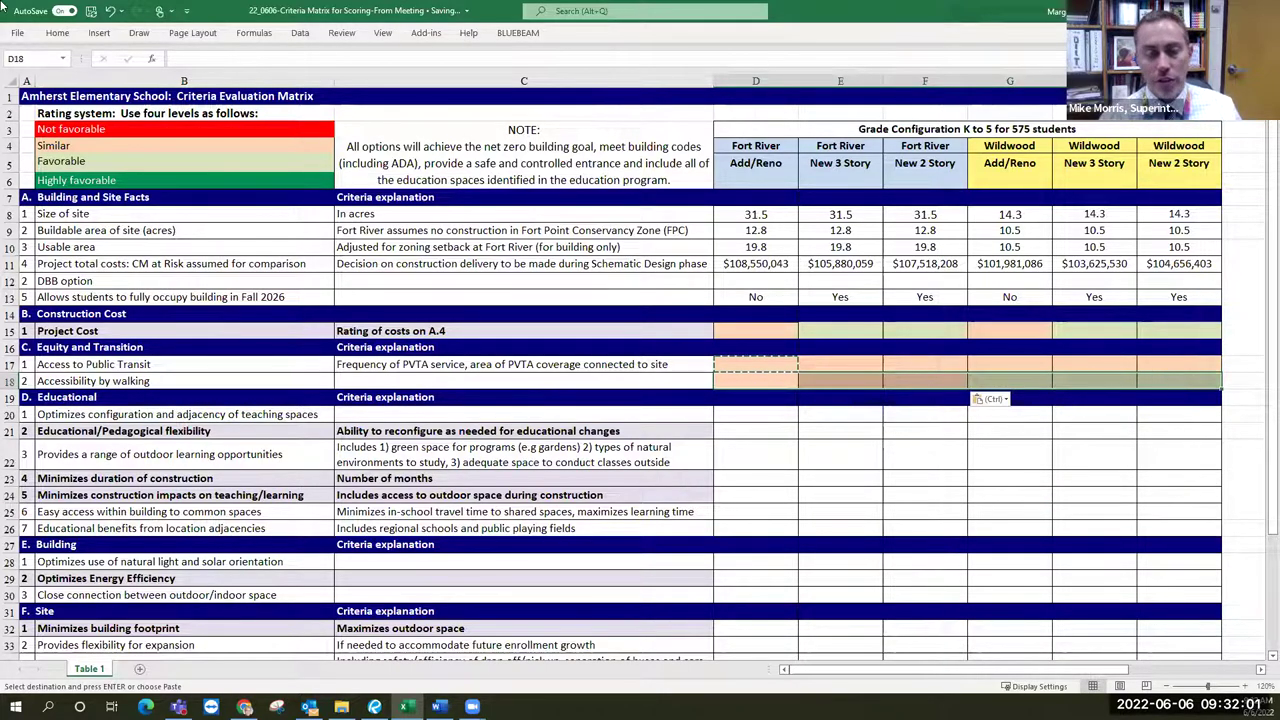
{"action": "left_click", "coordinate": [58, 33]}
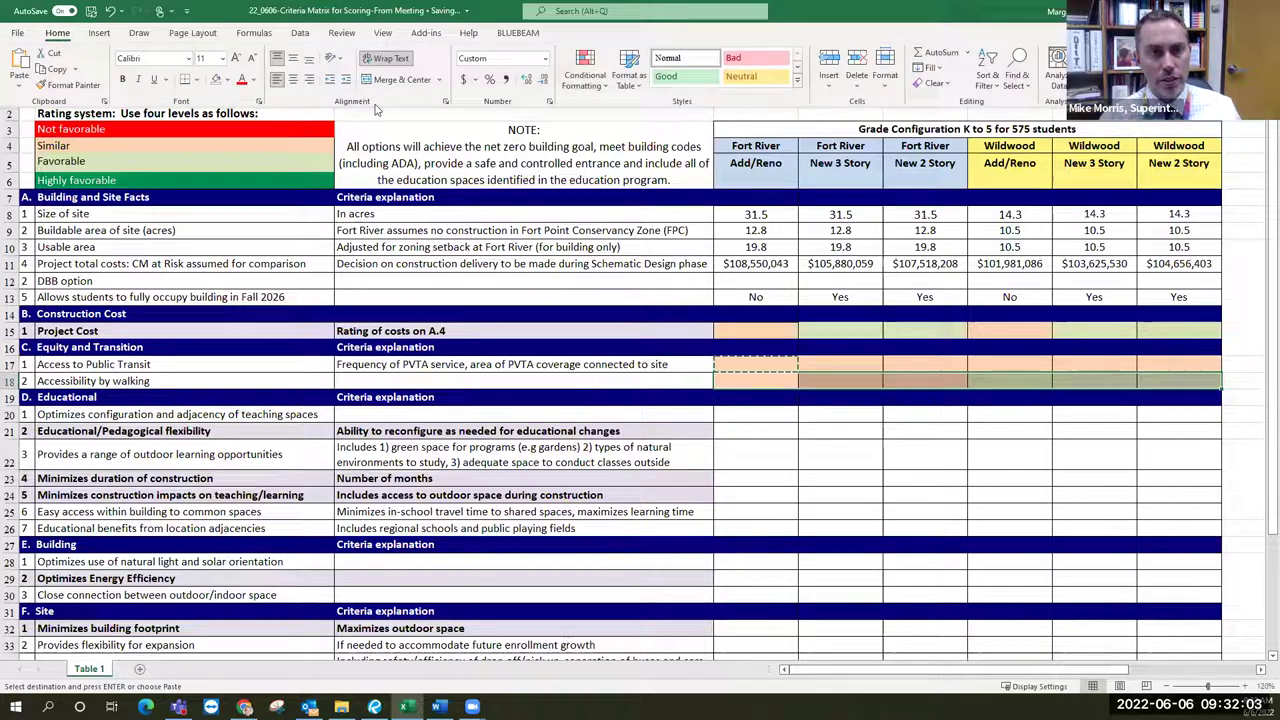
{"action": "left_click", "coordinate": [446, 104]}
{"action": "left_click", "coordinate": [157, 106]}
{"action": "left_click", "coordinate": [185, 203]}
{"action": "left_click", "coordinate": [264, 394]}
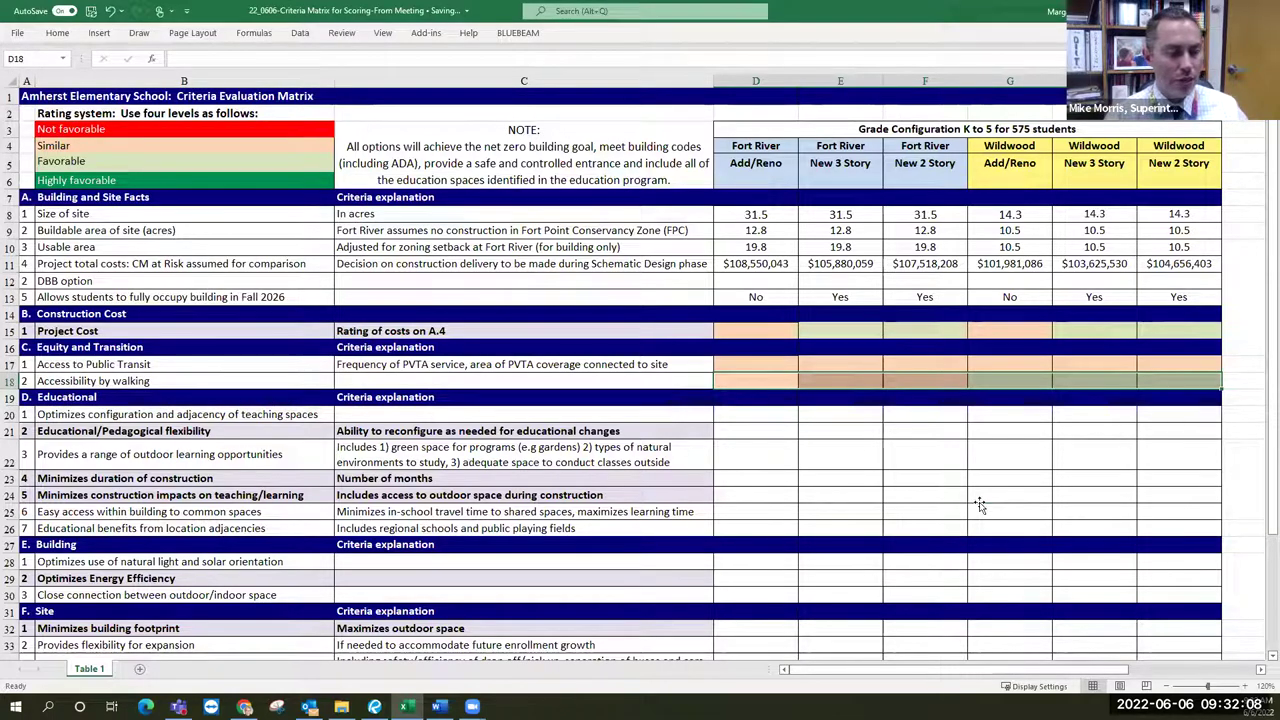
{"action": "left_click", "coordinate": [979, 501]}
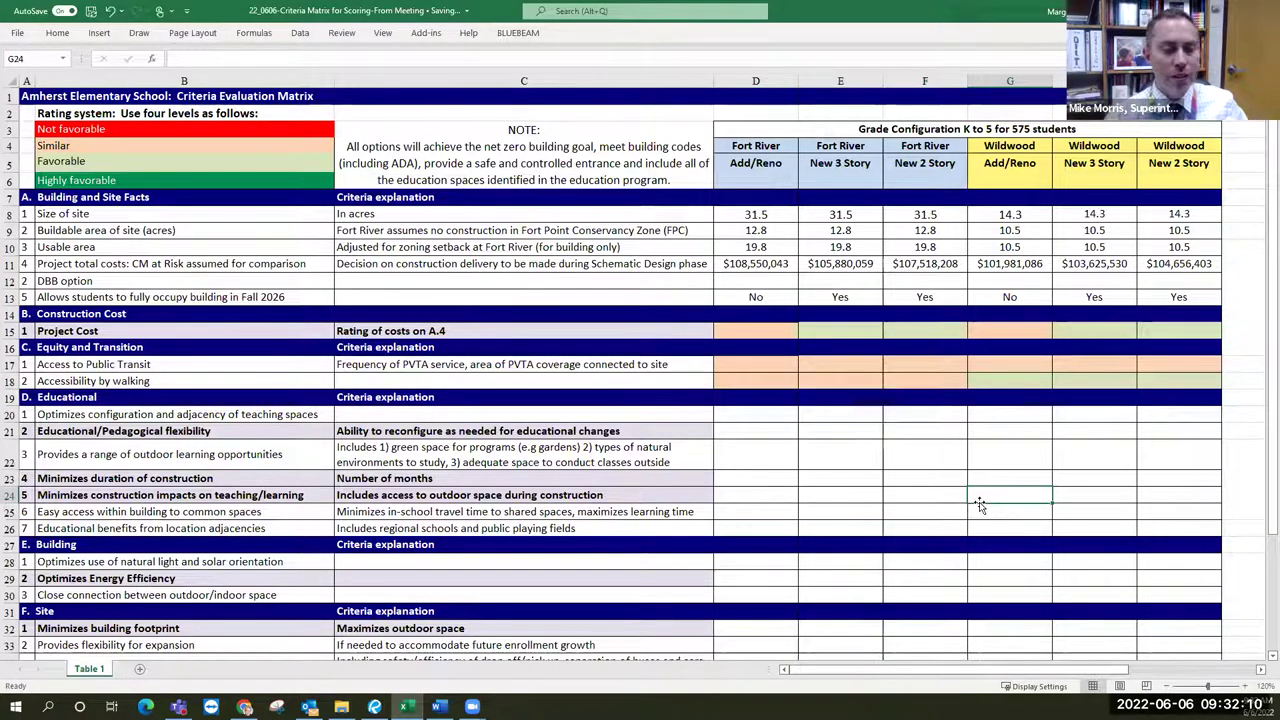
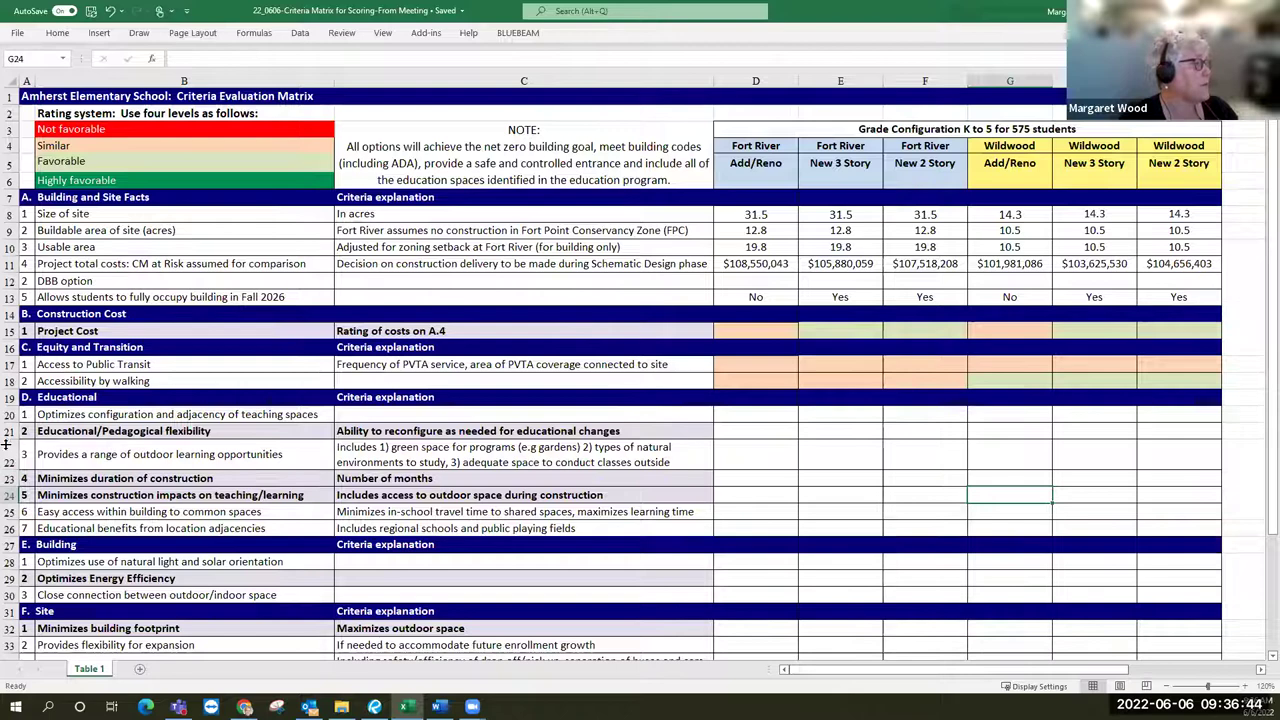
Copy the Favorable rating from G18 to the New 3 Story and New 2 Story options of both sites in row 20, cells E20:F20 and H20:I20.
{"action": "left_click_drag", "start_coordinate": [8, 397], "coordinate": [10, 530]}
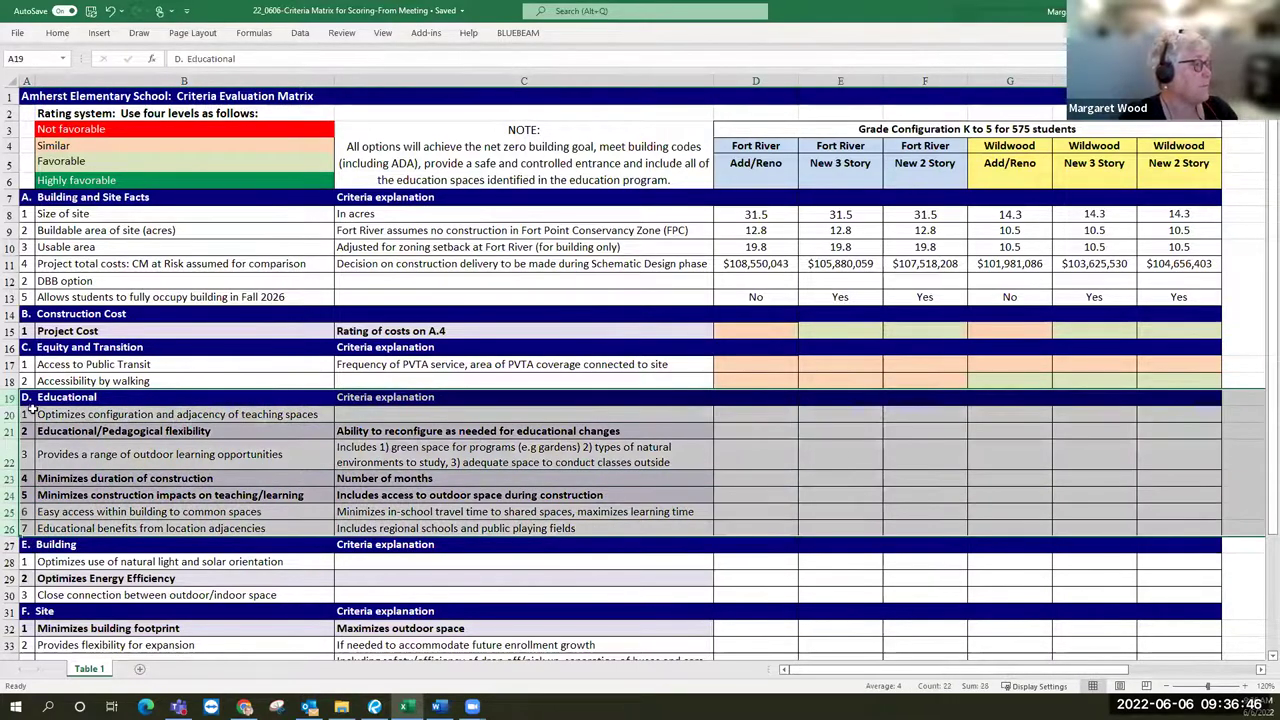
{"action": "left_click", "coordinate": [9, 414]}
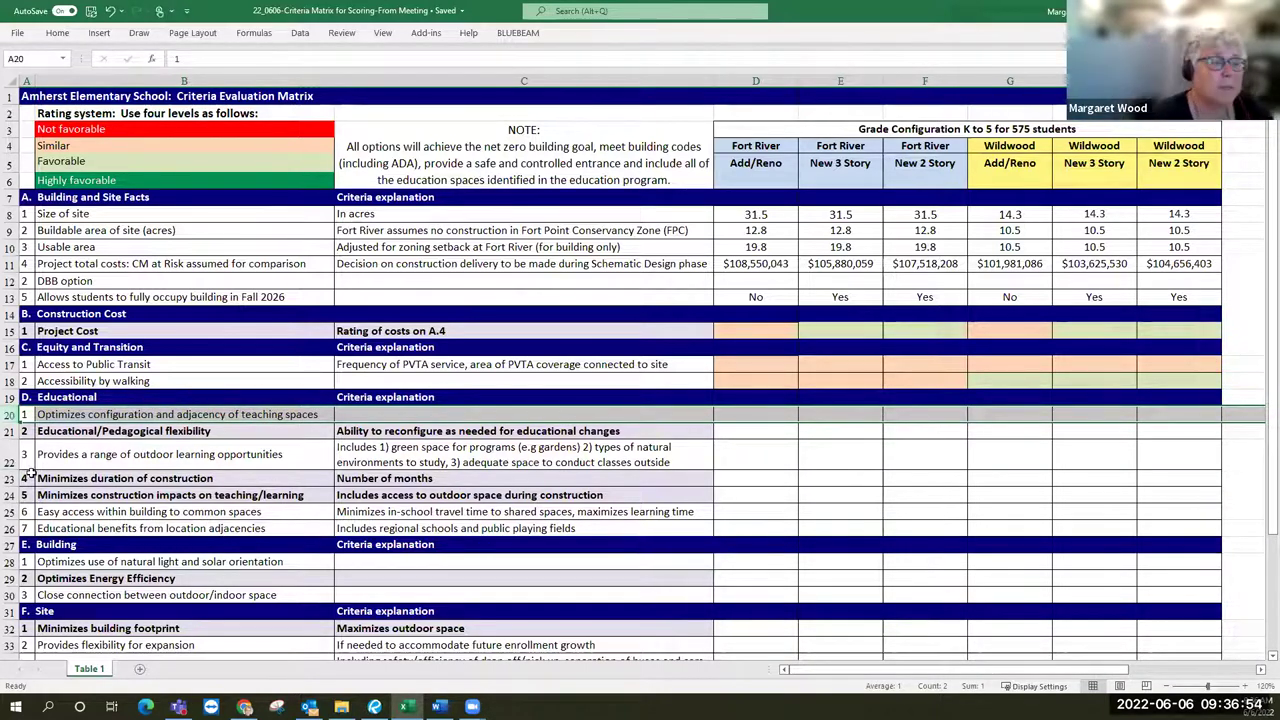
{"action": "left_click", "coordinate": [1035, 382]}
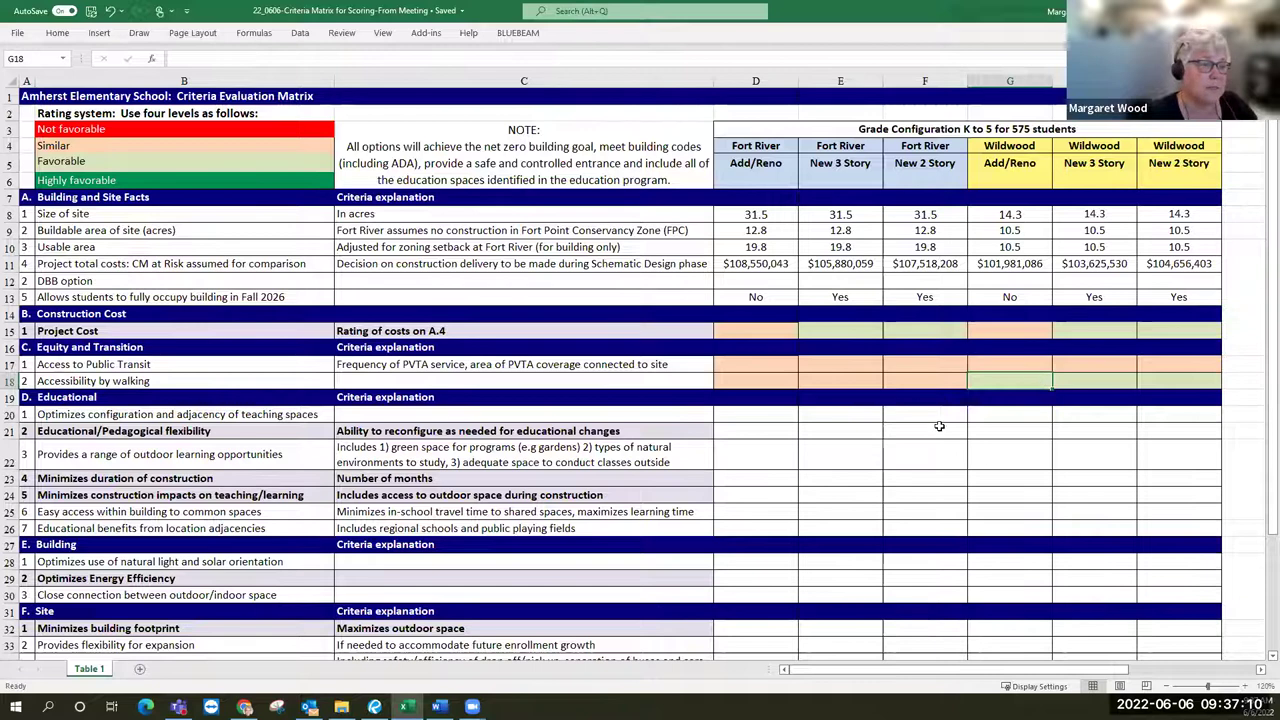
{"action": "key", "text": "ctrl+c"}
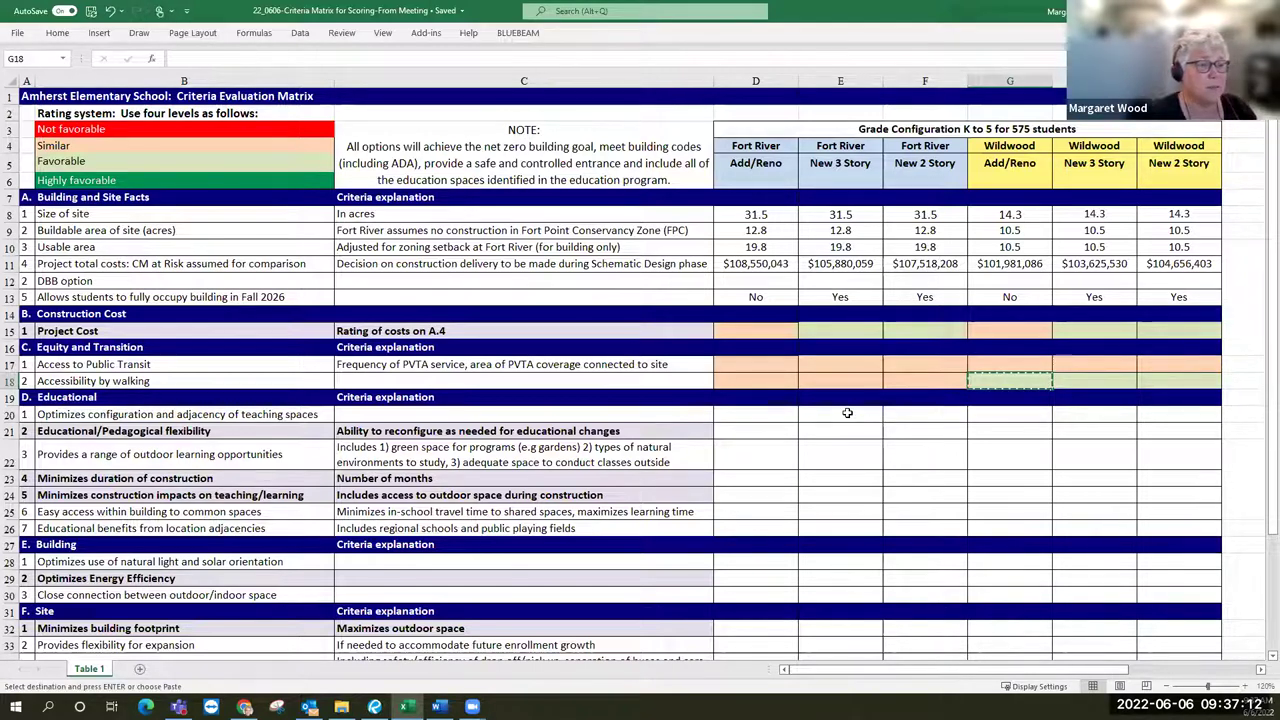
{"action": "left_click_drag", "start_coordinate": [850, 413], "coordinate": [932, 410]}
{"action": "key", "text": "ctrl+v"}
{"action": "left_click_drag", "start_coordinate": [1076, 414], "coordinate": [1153, 414]}
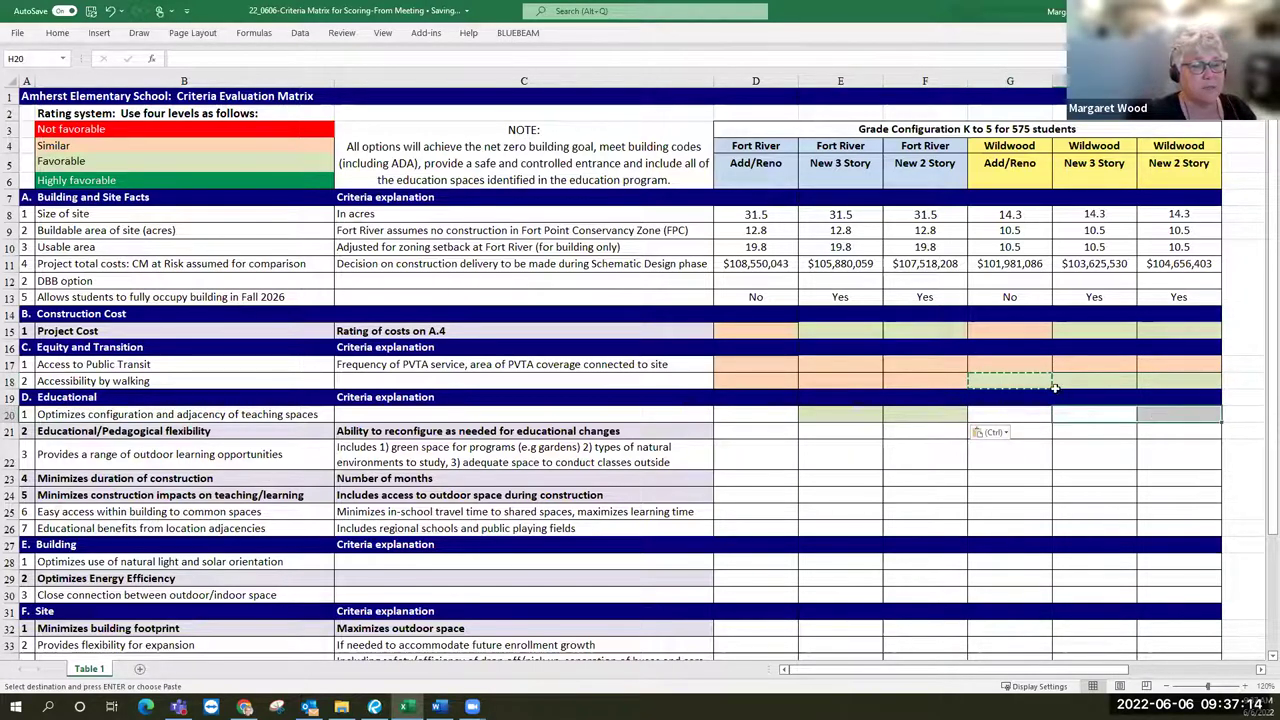
{"action": "key", "text": "ctrl+v"}
Copy the Similar rating from F18 to both Add/Reno cells, D20 and G20, in the teaching spaces row.
{"action": "left_click", "coordinate": [936, 382]}
{"action": "key", "text": "ctrl+c"}
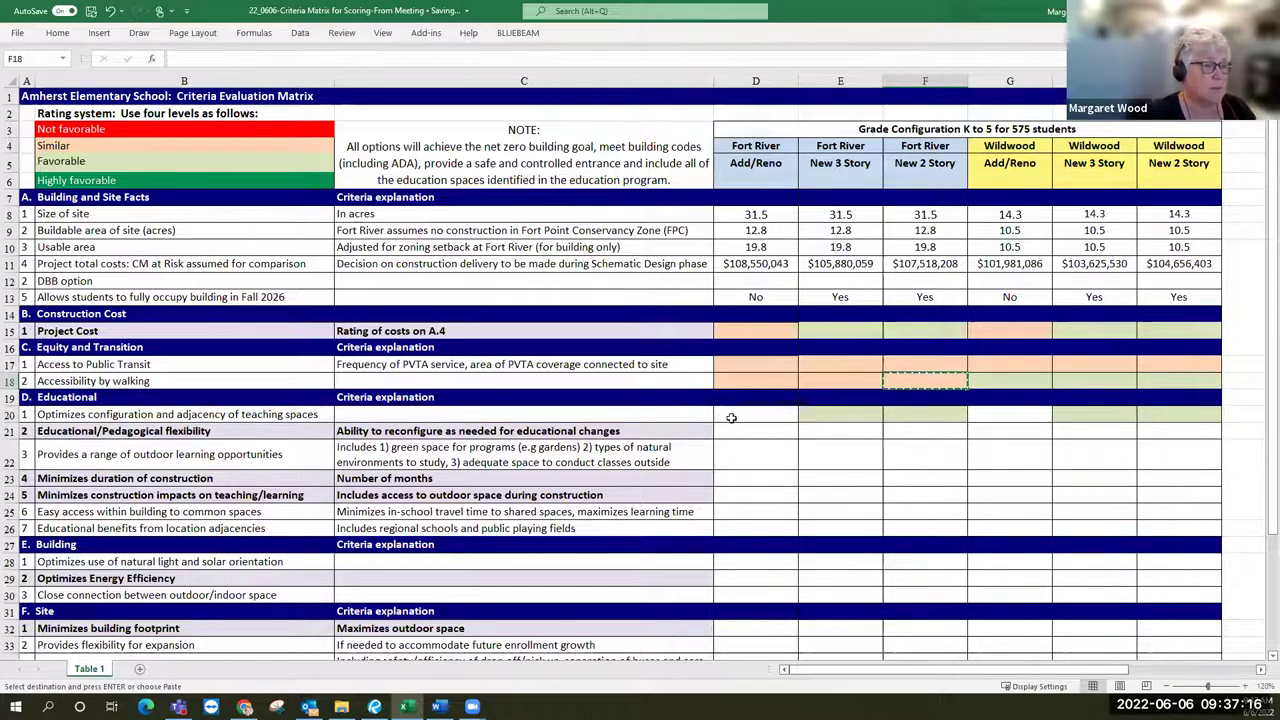
{"action": "left_click", "coordinate": [738, 416]}
{"action": "key", "text": "ctrl+v"}
{"action": "left_click", "coordinate": [992, 415]}
{"action": "key", "text": "ctrl+v"}
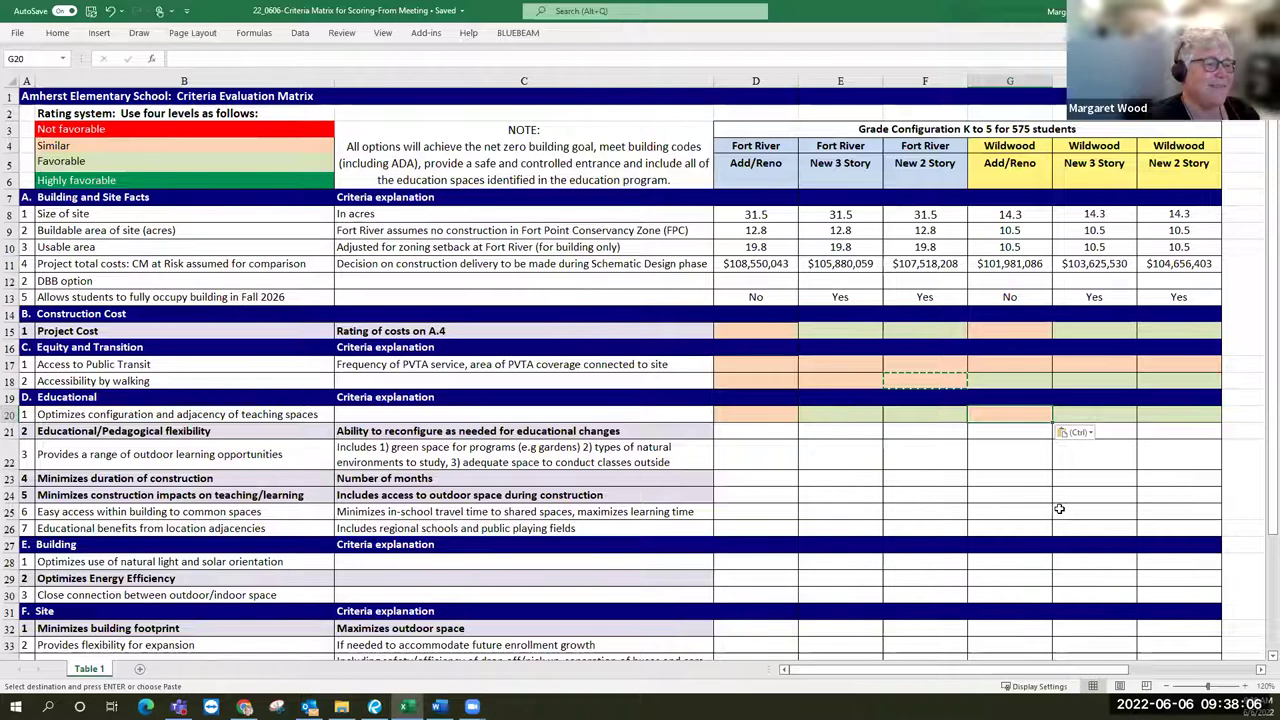
{"action": "key", "text": "Escape"}
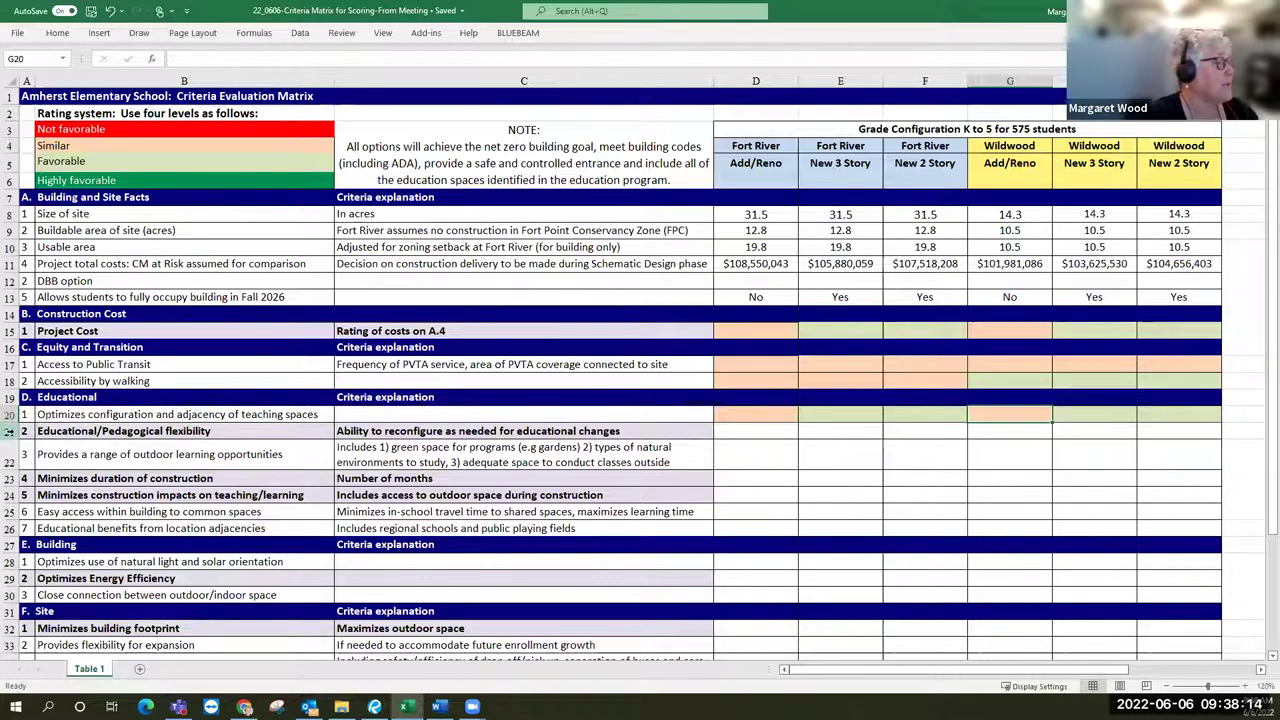
Copy the six ratings in D20:I20 to the Educational/Pedagogical flexibility row, starting at D21.
{"action": "left_click", "coordinate": [9, 431]}
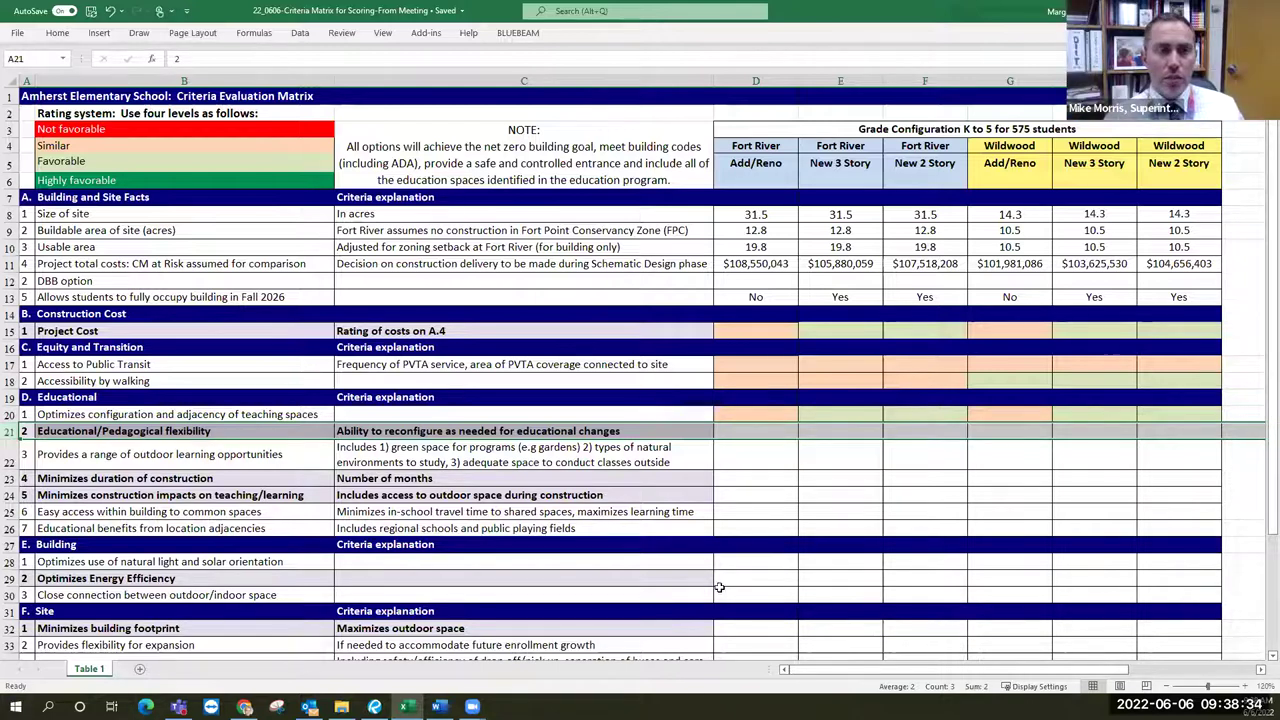
{"action": "left_click", "coordinate": [840, 527]}
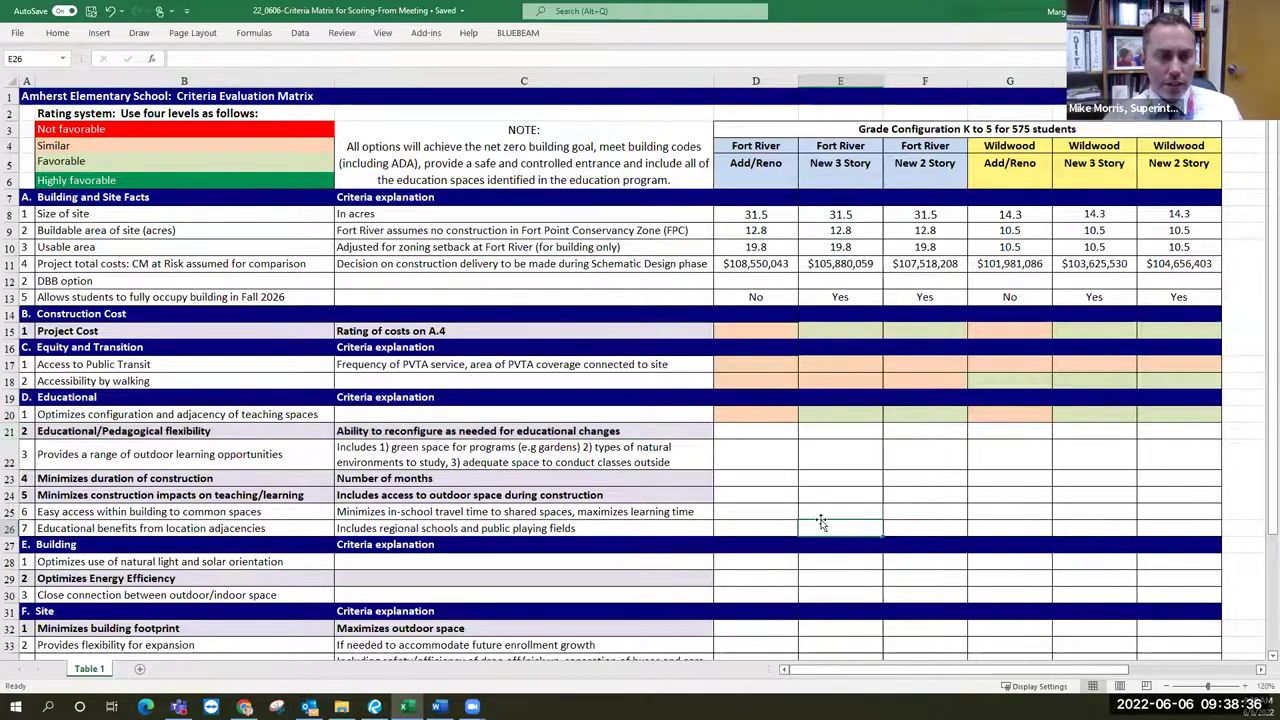
{"action": "left_click_drag", "start_coordinate": [754, 414], "coordinate": [1188, 414]}
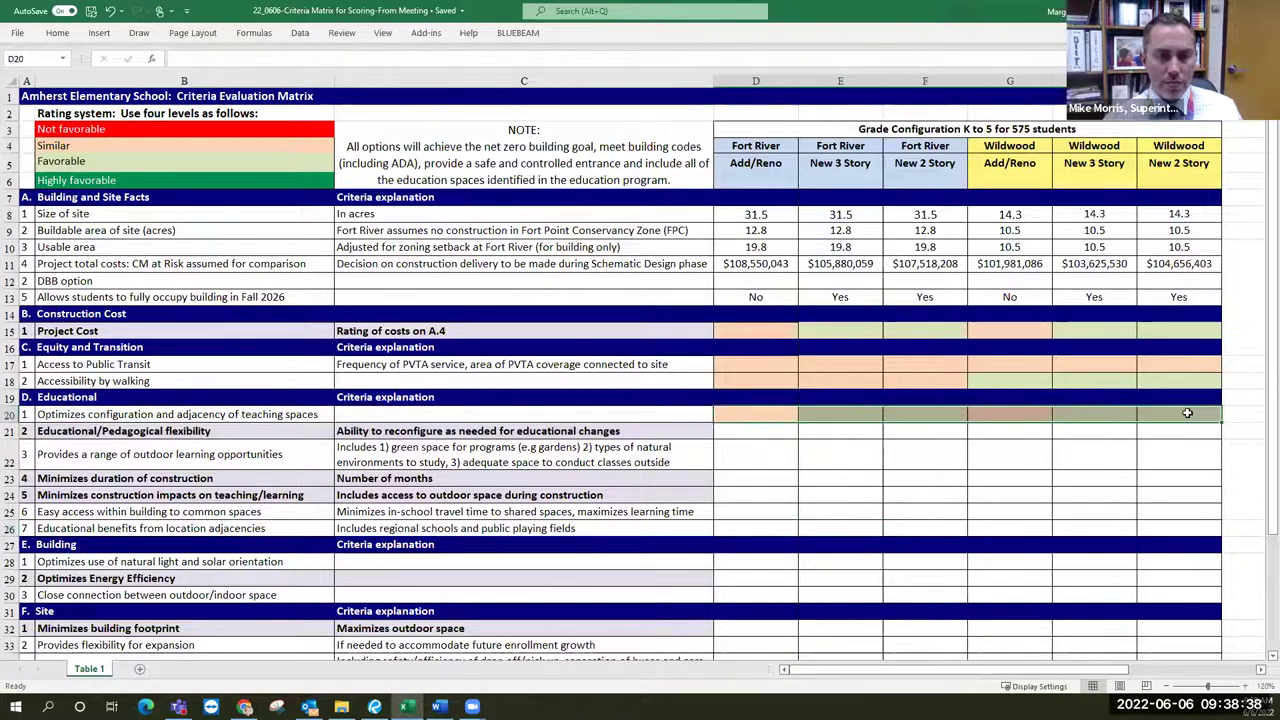
{"action": "key", "text": "ctrl+c"}
{"action": "left_click", "coordinate": [768, 432]}
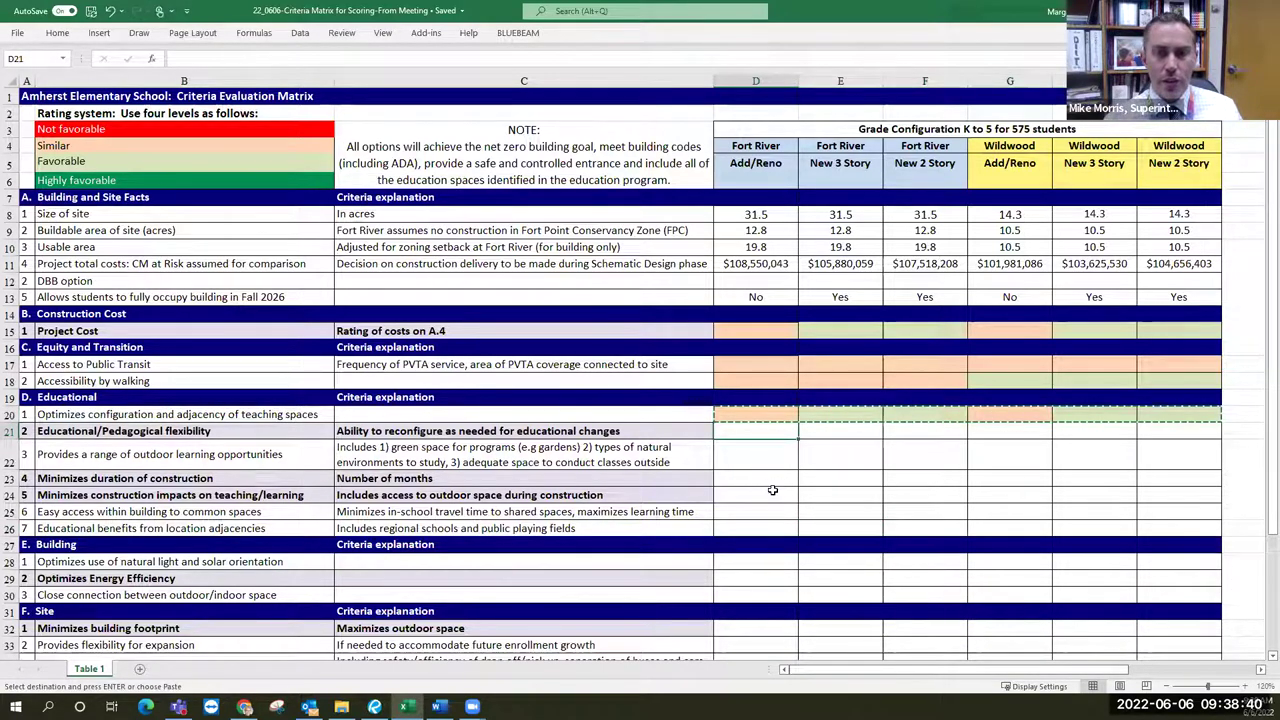
{"action": "key", "text": "ctrl+v"}
{"action": "key", "text": "Escape"}
{"action": "left_click", "coordinate": [929, 479]}
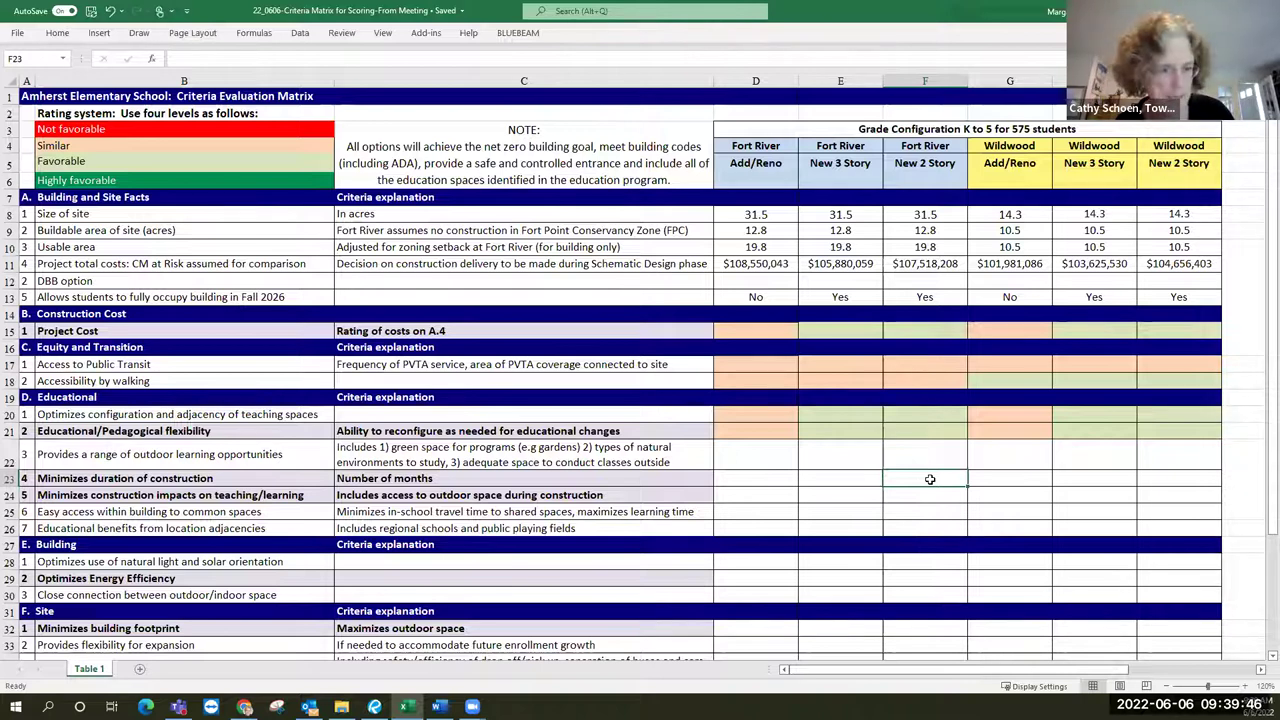
Fill the Fort River Add/Reno cell D21 for Educational/Pedagogical flexibility with the Not favorable red.
{"action": "left_click", "coordinate": [748, 431]}
{"action": "left_click", "coordinate": [58, 34]}
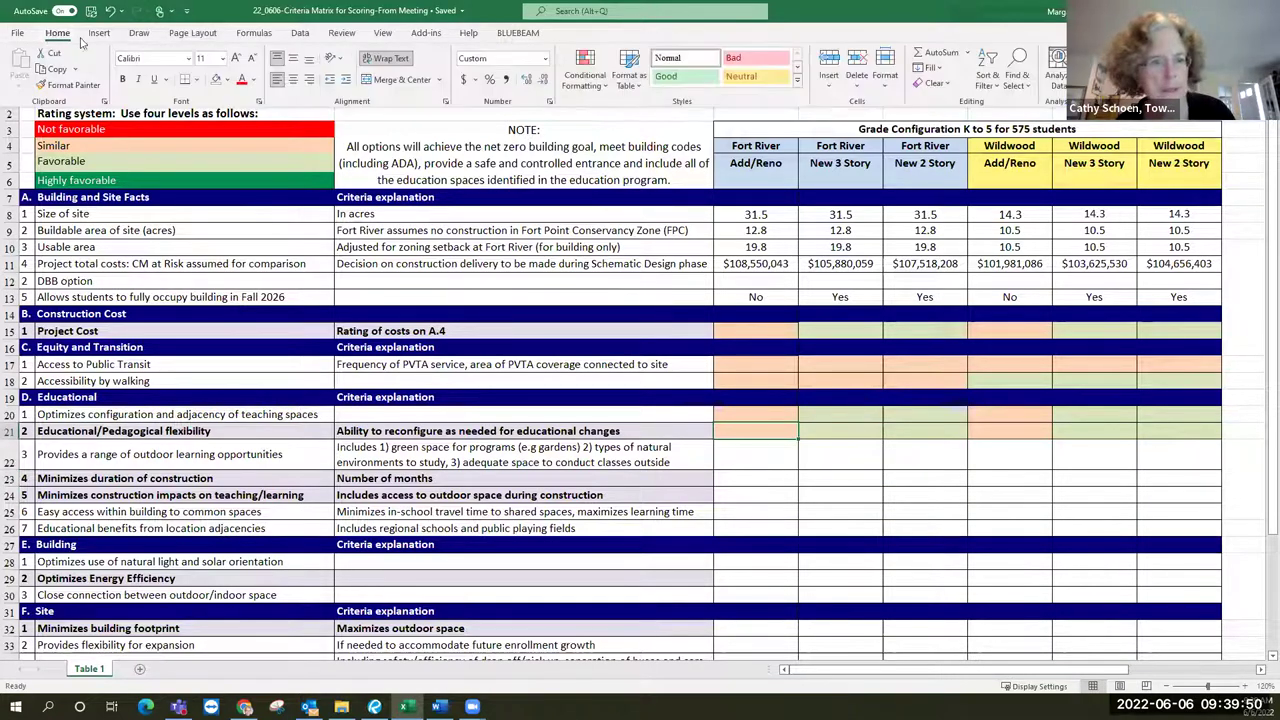
{"action": "left_click", "coordinate": [228, 80]}
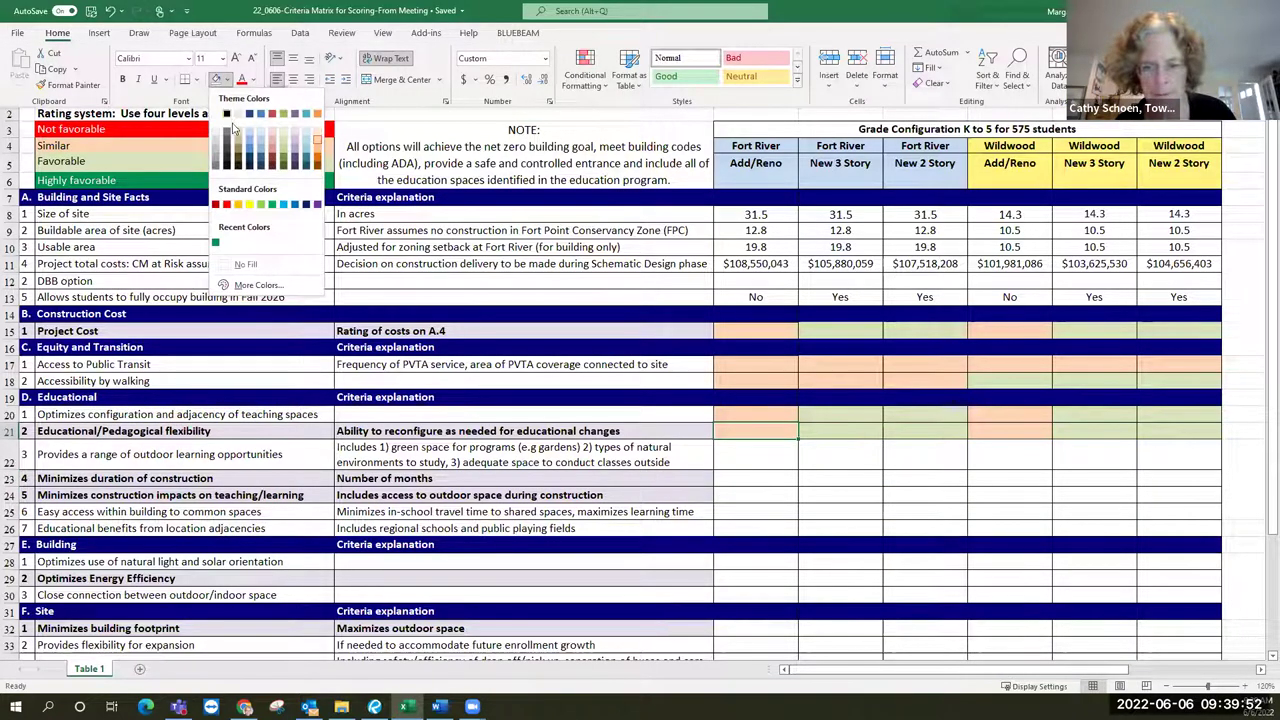
{"action": "left_click", "coordinate": [231, 207]}
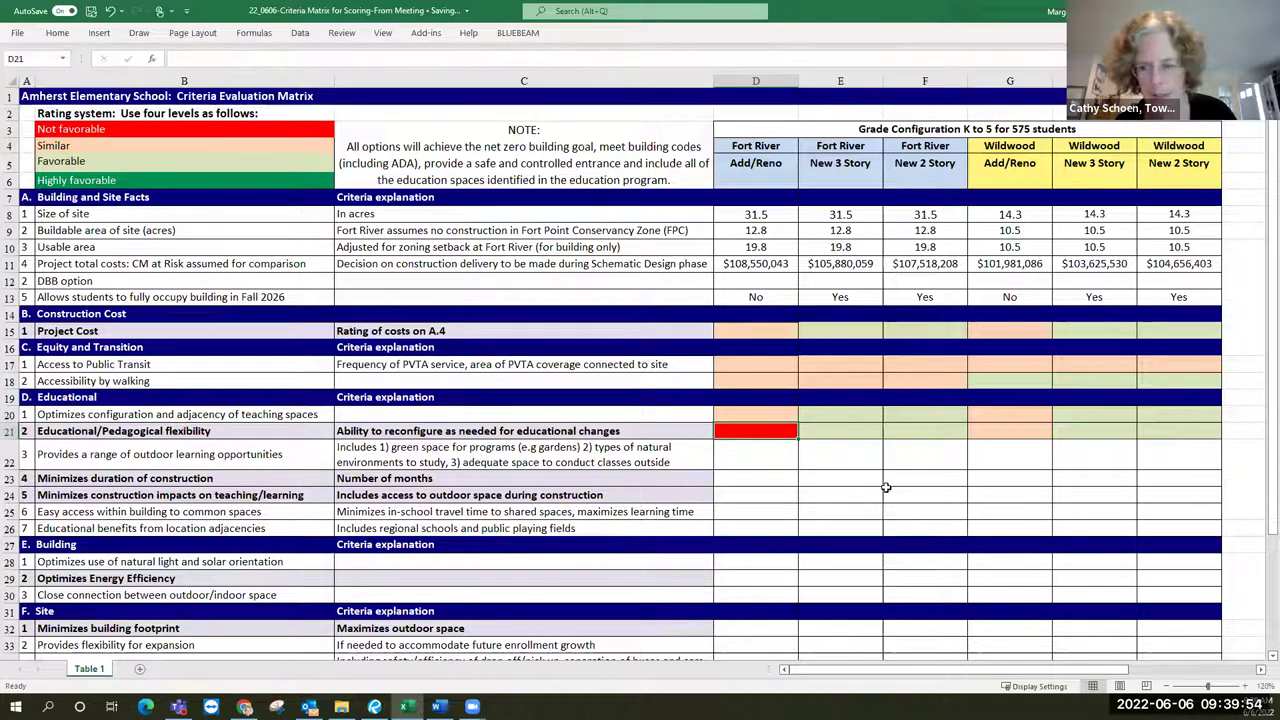
Copy the red Not favorable rating from D21 to the Wildwood Add/Reno cell G21.
{"action": "key", "text": "ctrl+c"}
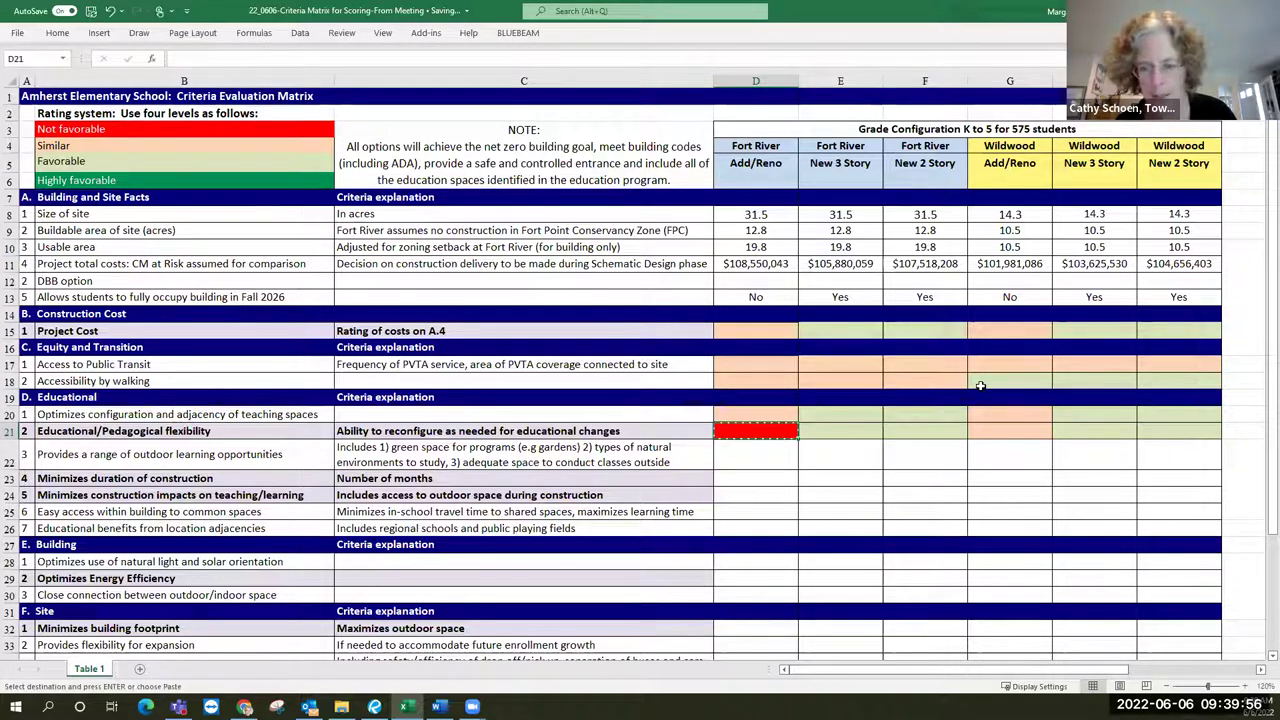
{"action": "key", "text": "Right"}
{"action": "key", "text": "Right"}
{"action": "key", "text": "Right"}
{"action": "key", "text": "ctrl+v"}
{"action": "key", "text": "Escape"}
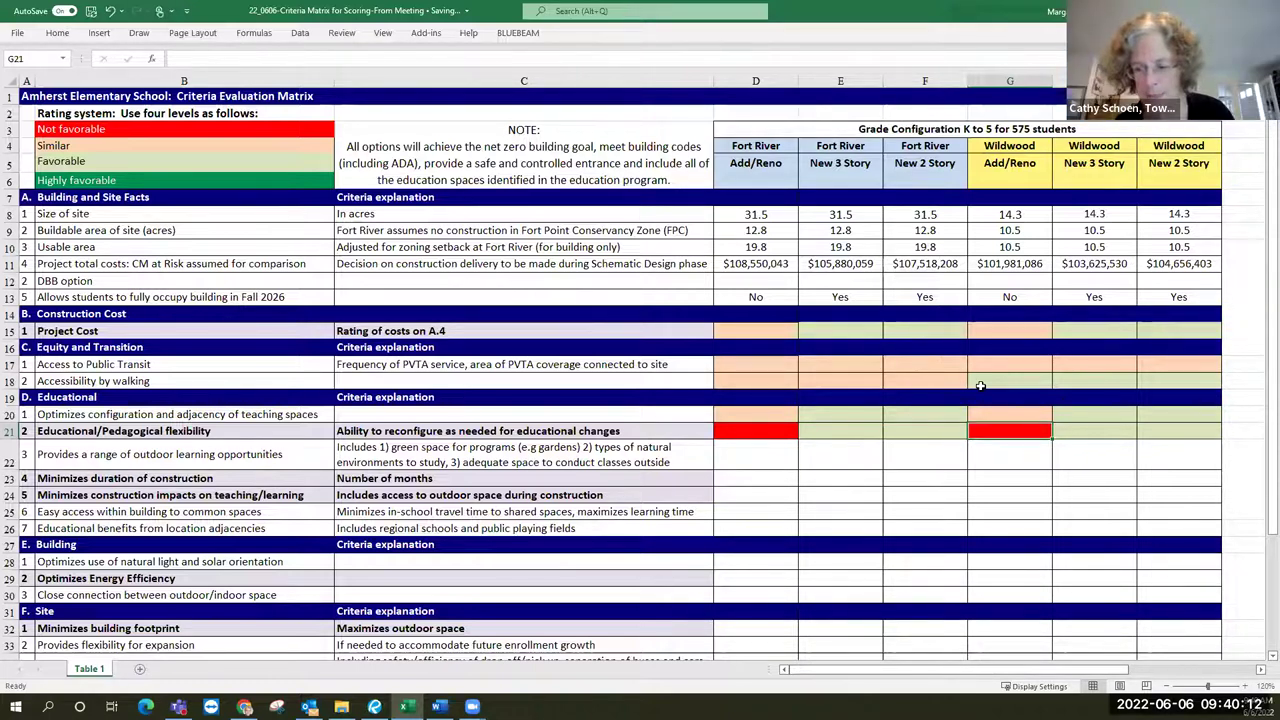
{"action": "left_click", "coordinate": [597, 76]}
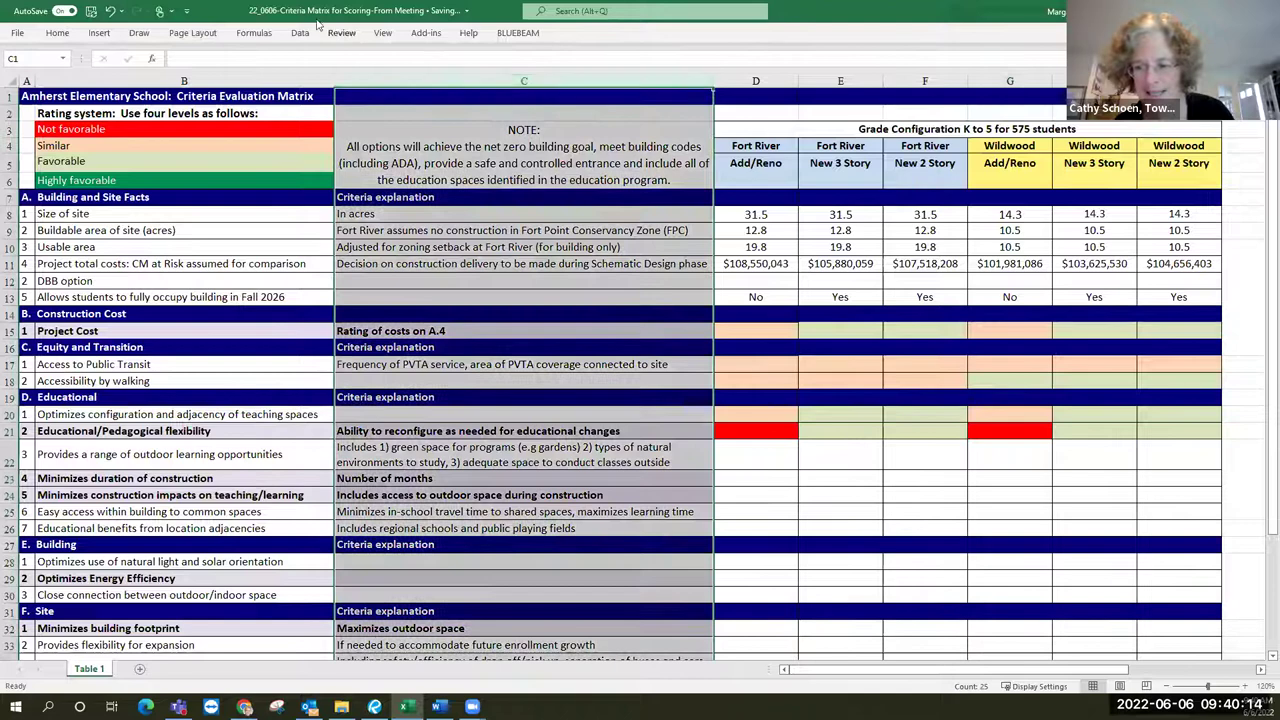
{"action": "left_click", "coordinate": [57, 33]}
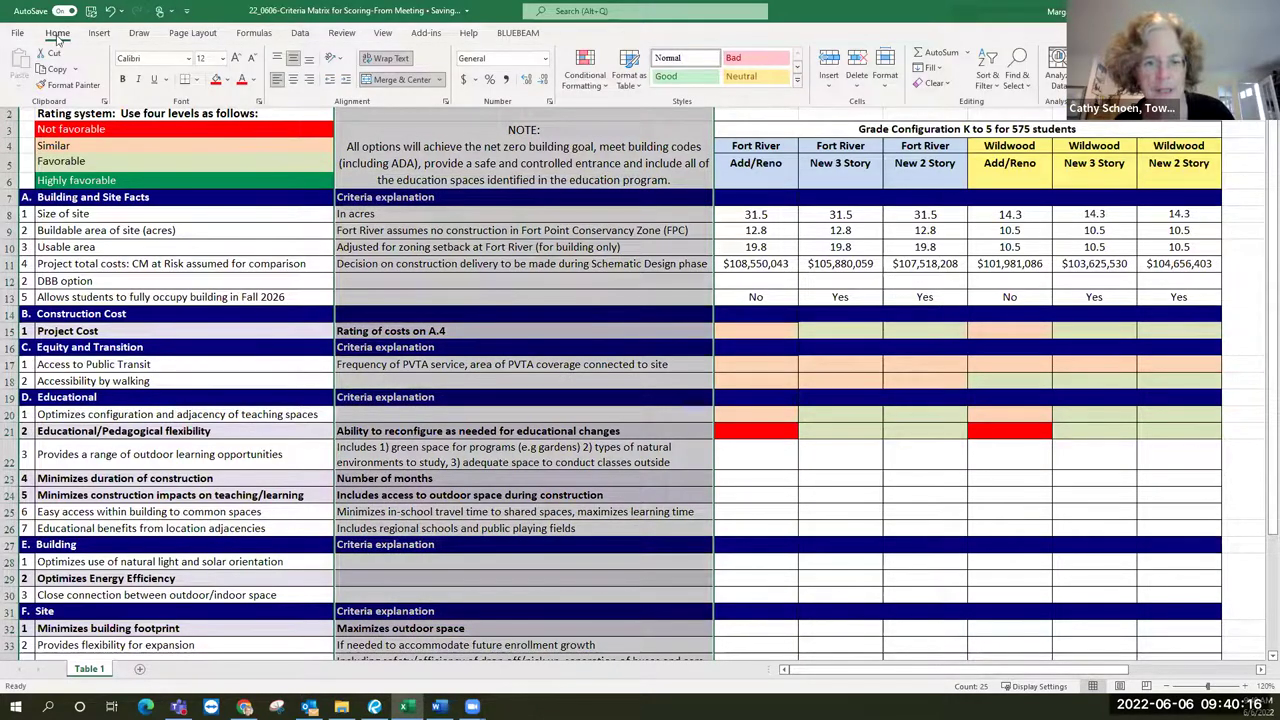
{"action": "left_click", "coordinate": [885, 80]}
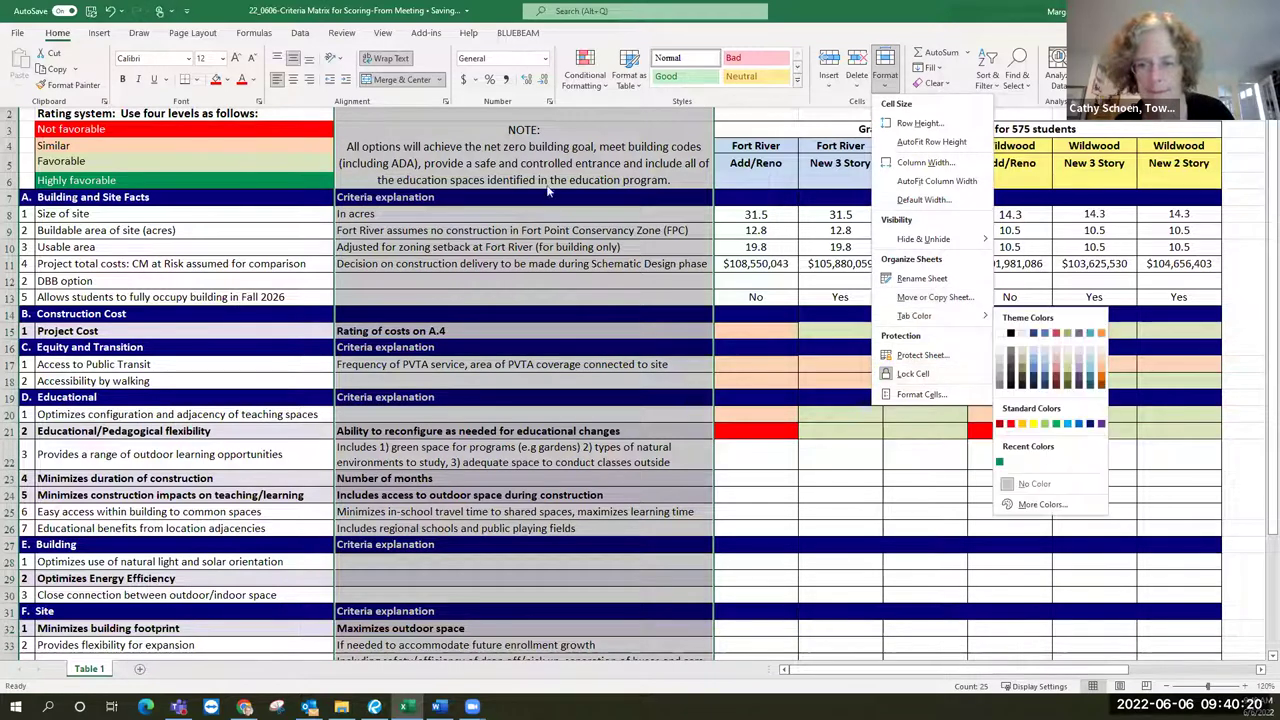
{"action": "key", "text": "Escape"}
{"action": "key", "text": "Escape"}
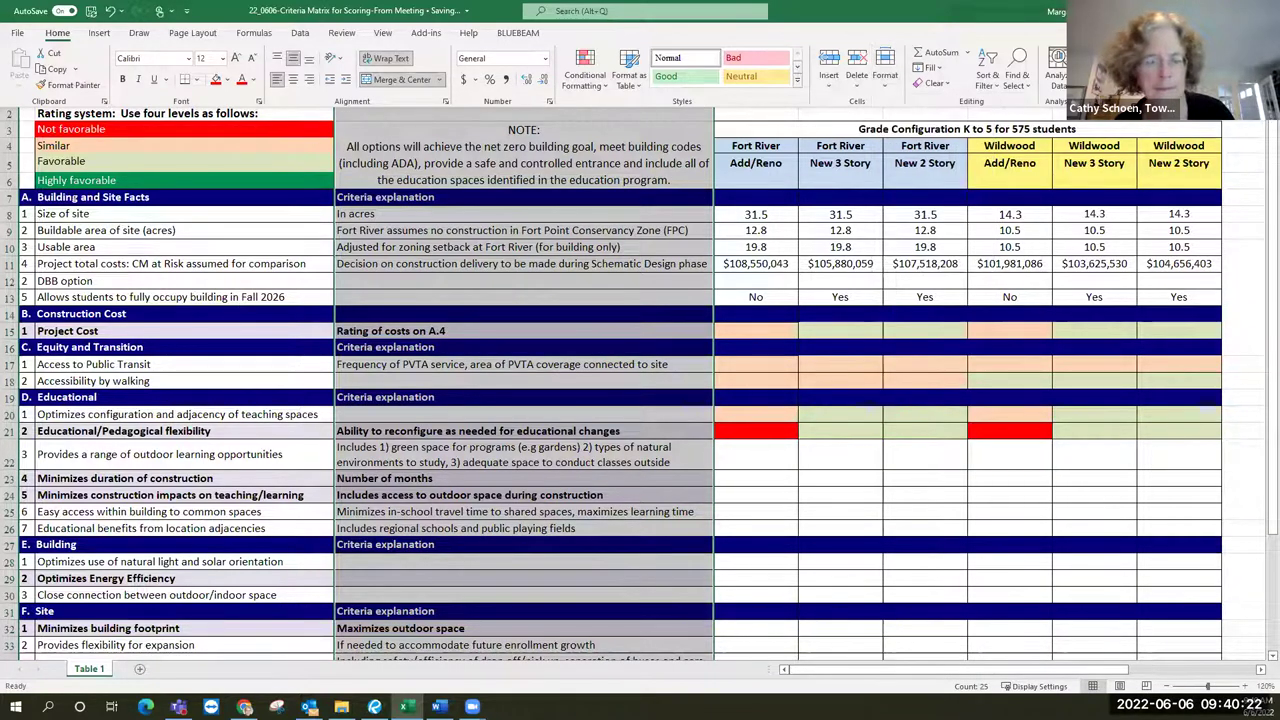
{"action": "key", "text": "Escape"}
Hide column C with the criteria explanations.
{"action": "left_click", "coordinate": [638, 76]}
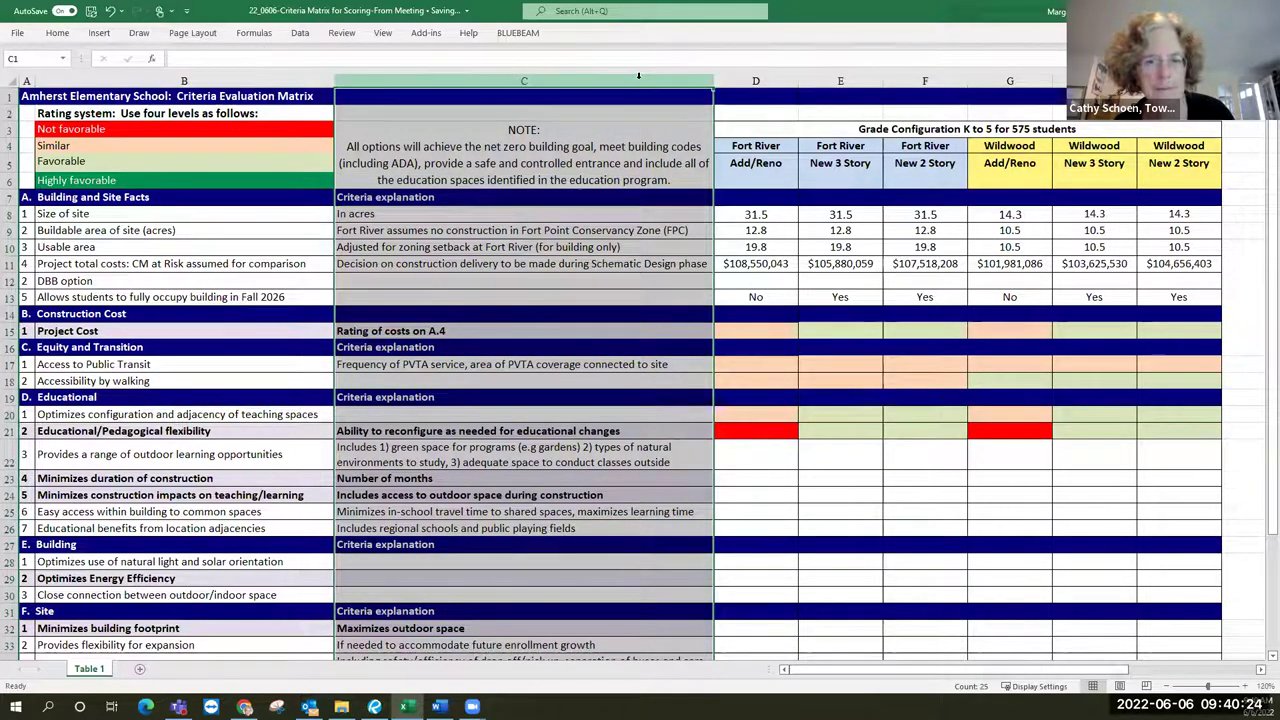
{"action": "right_click", "coordinate": [638, 76]}
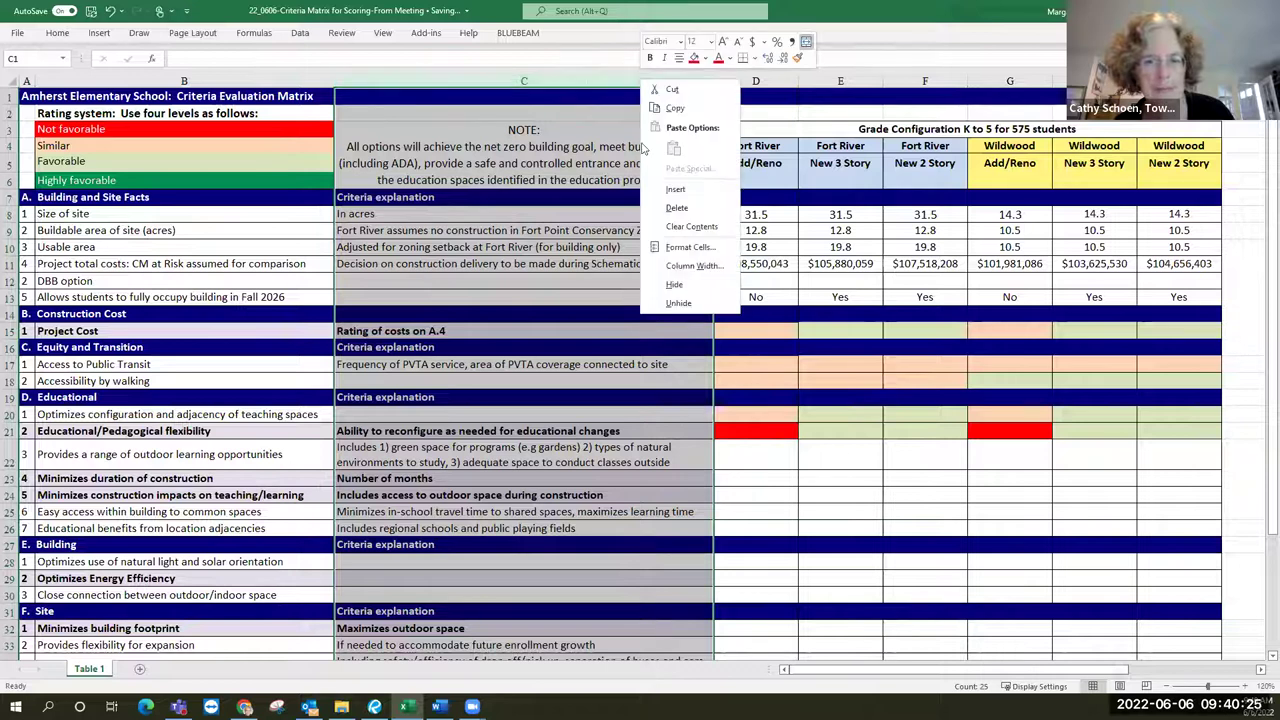
{"action": "left_click", "coordinate": [676, 285]}
{"action": "left_click", "coordinate": [1003, 316]}
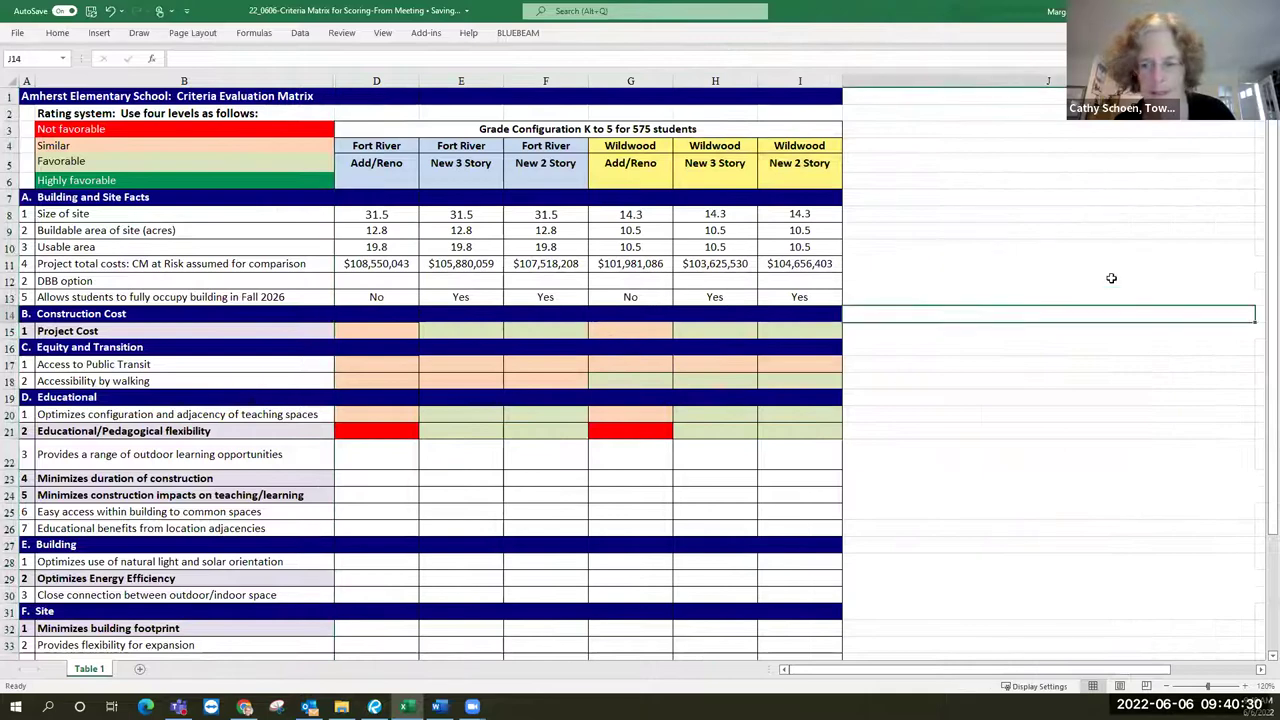
Take the criteria matrix workbook out of full screen and move it and the 22_0603-ESBC folder window aside.
{"action": "double_click", "coordinate": [958, 7]}
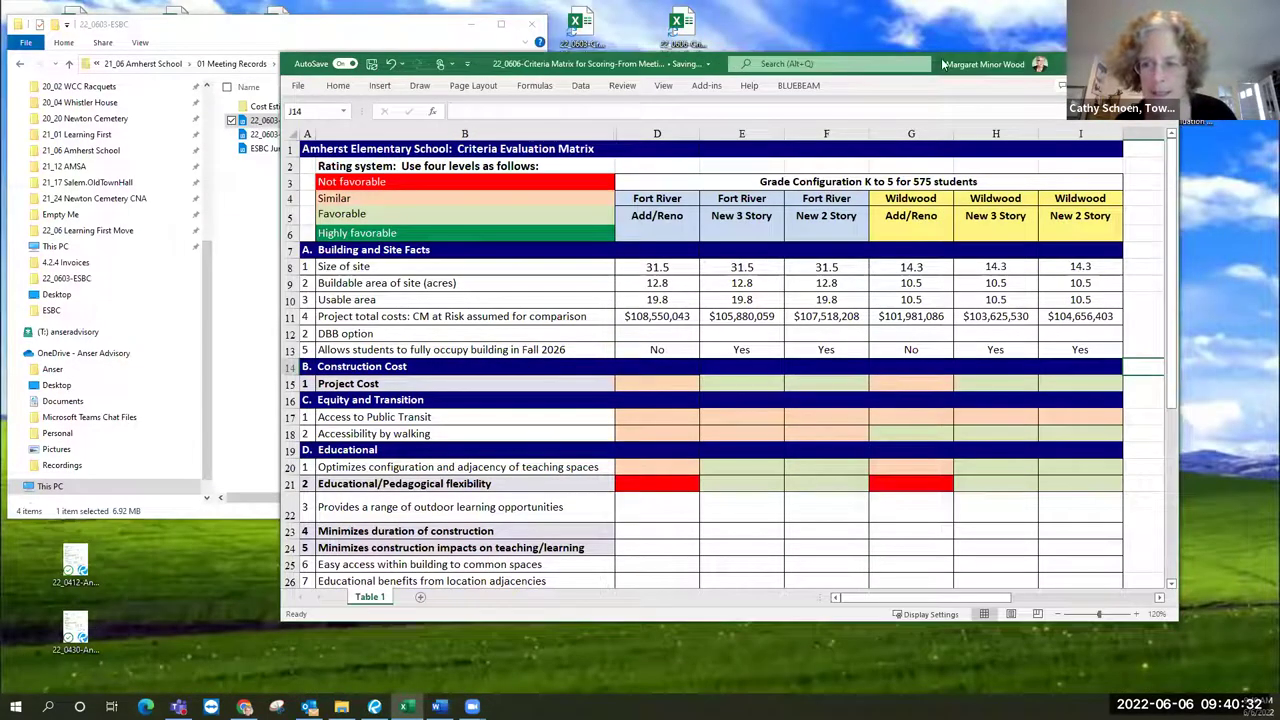
{"action": "left_click_drag", "start_coordinate": [935, 63], "coordinate": [911, 27]}
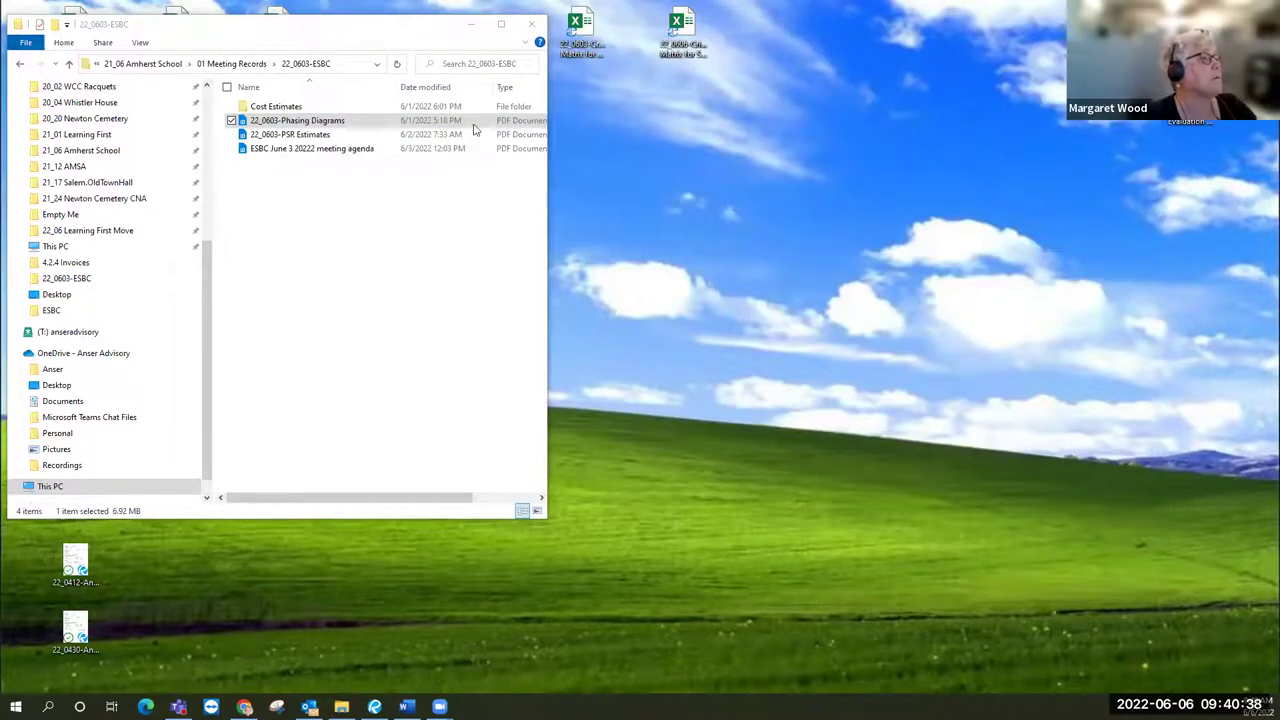
{"action": "left_click_drag", "start_coordinate": [300, 24], "coordinate": [460, 245]}
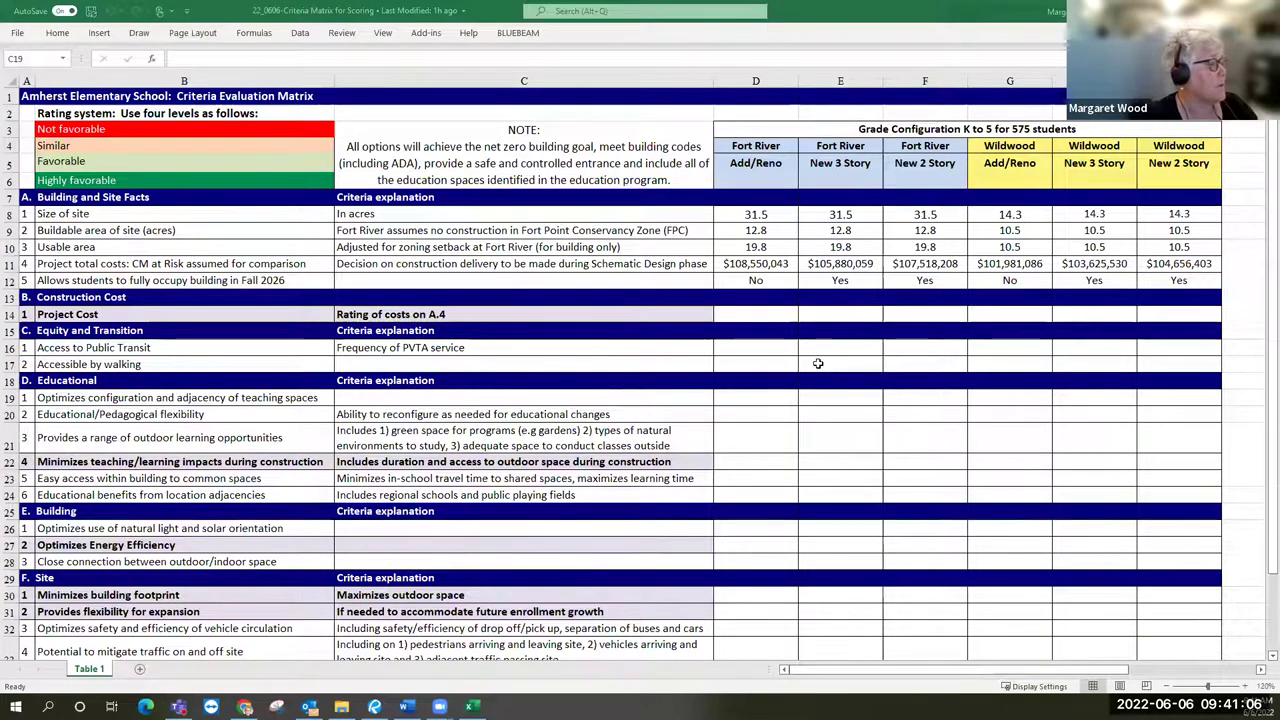
Fill the Fort River Add/Reno cell D20 for Educational/Pedagogical flexibility with the light green Favorable color.
{"action": "left_click", "coordinate": [776, 437]}
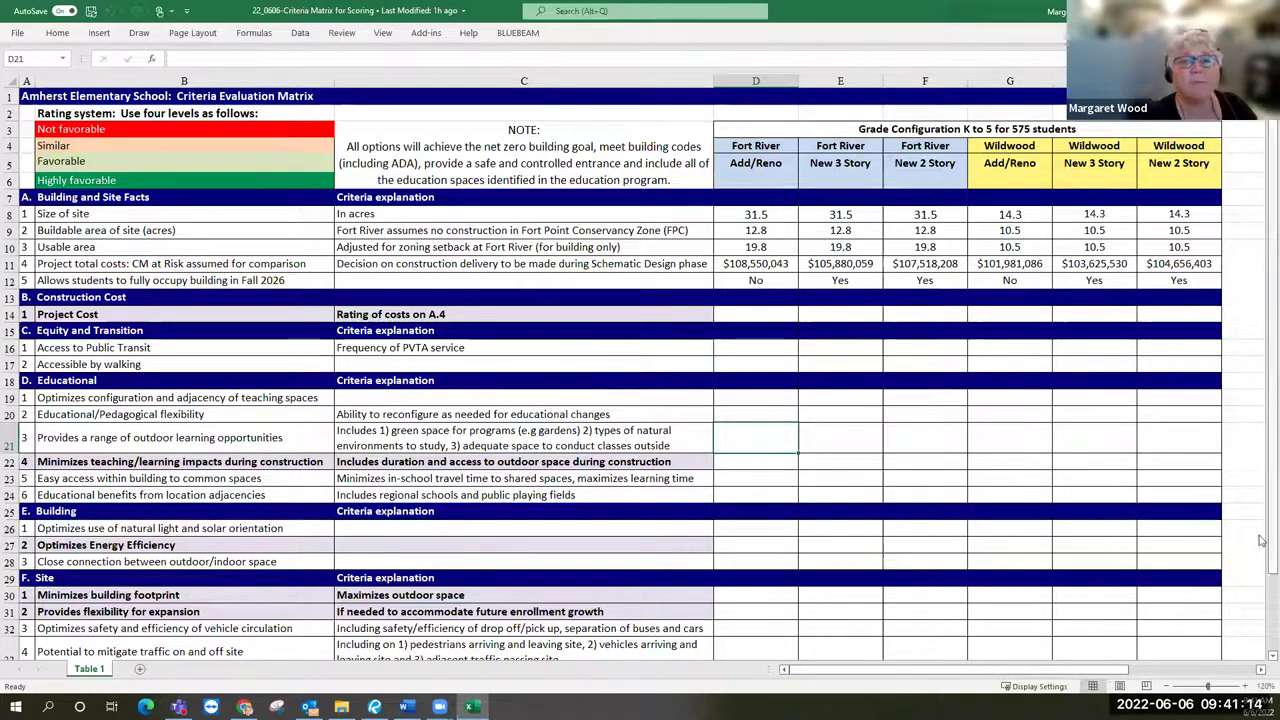
{"action": "left_click", "coordinate": [742, 412]}
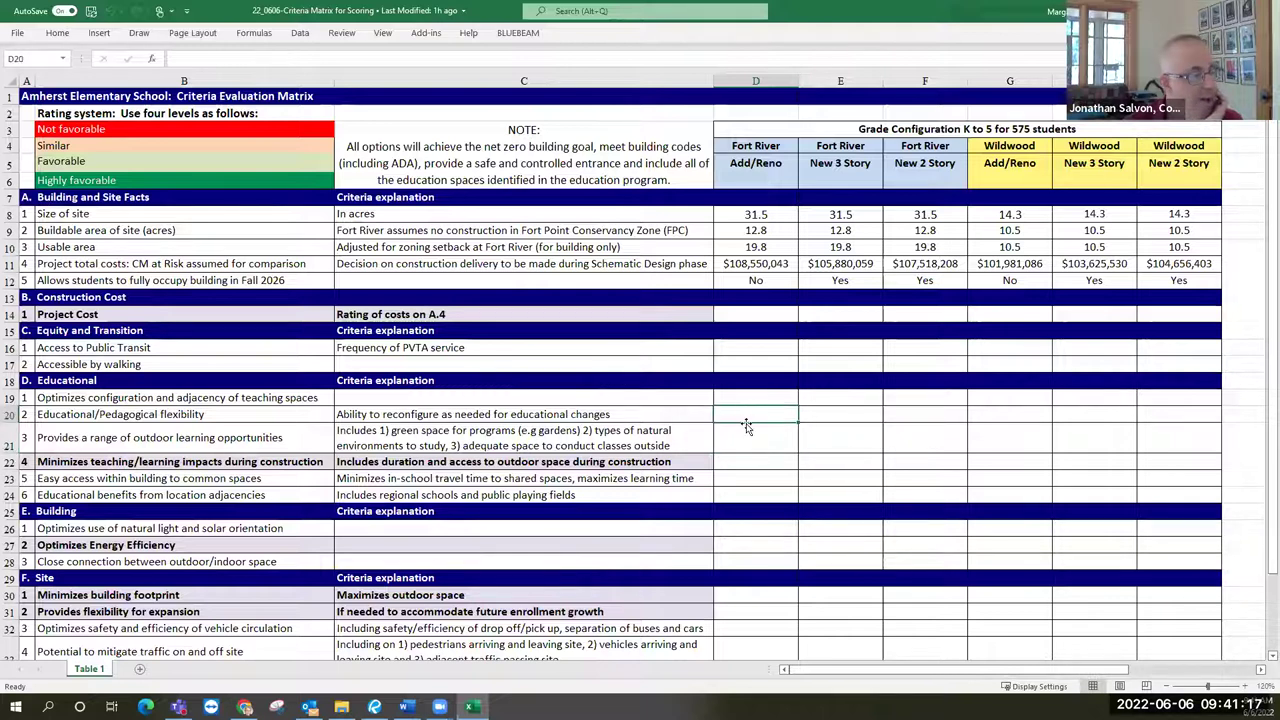
{"action": "left_click", "coordinate": [57, 32]}
{"action": "left_click", "coordinate": [227, 80]}
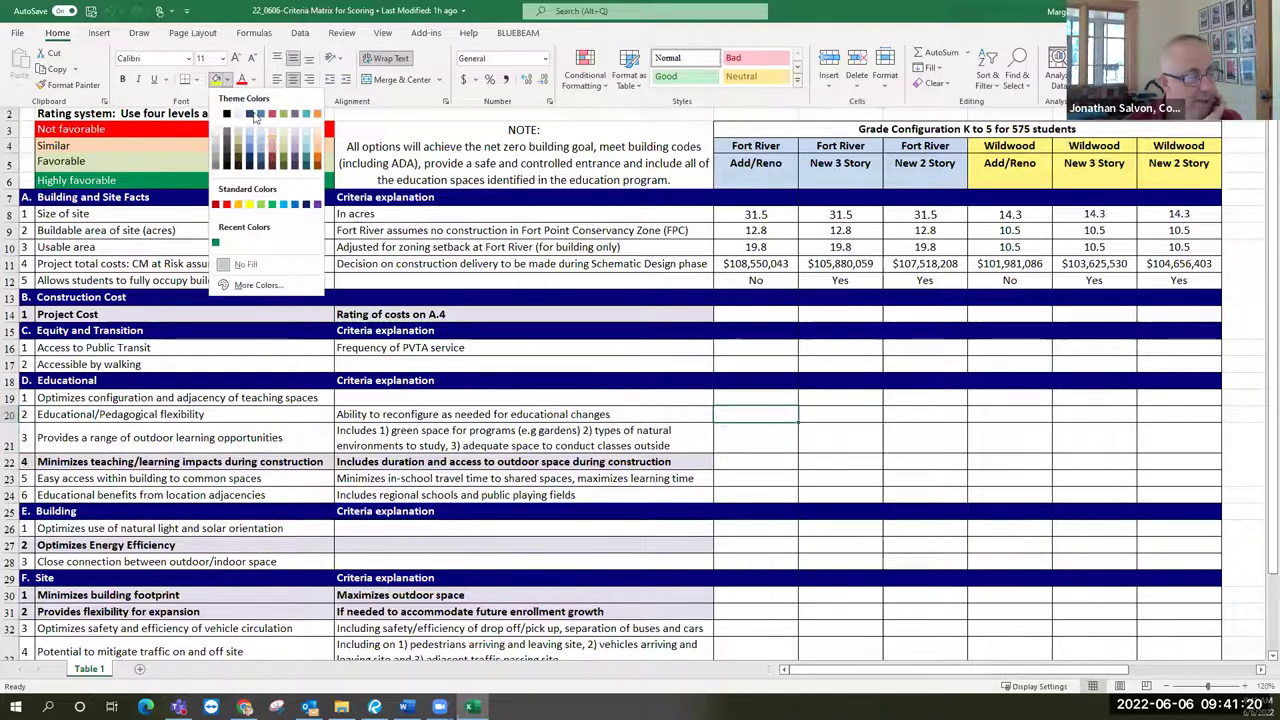
{"action": "left_click", "coordinate": [284, 136]}
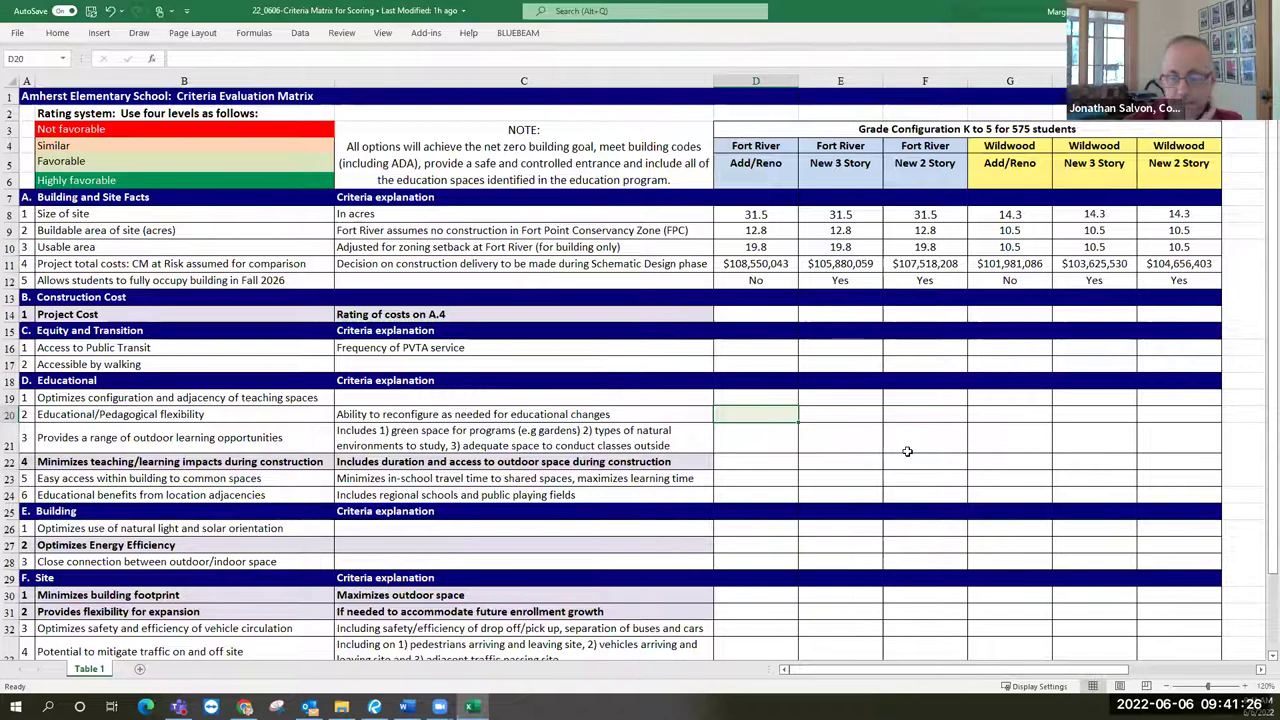
Copy the light green Favorable rating from D20 to the other five options in E20:I20.
{"action": "key", "text": "Right"}
{"action": "key", "text": "ctrl+c"}
{"action": "key", "text": "Right"}
{"action": "key", "text": "Left"}
{"action": "key", "text": "Left"}
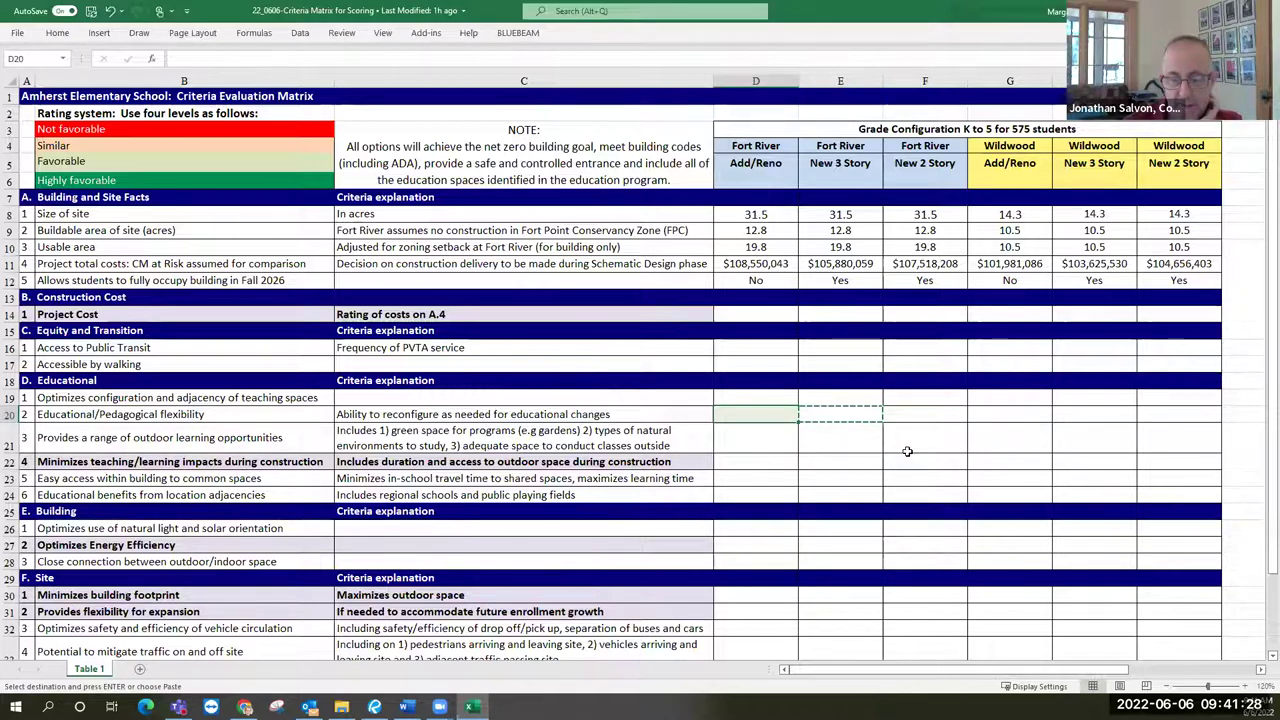
{"action": "key", "text": "ctrl+c"}
{"action": "left_click_drag", "start_coordinate": [832, 414], "coordinate": [1154, 411]}
{"action": "key", "text": "ctrl+v"}
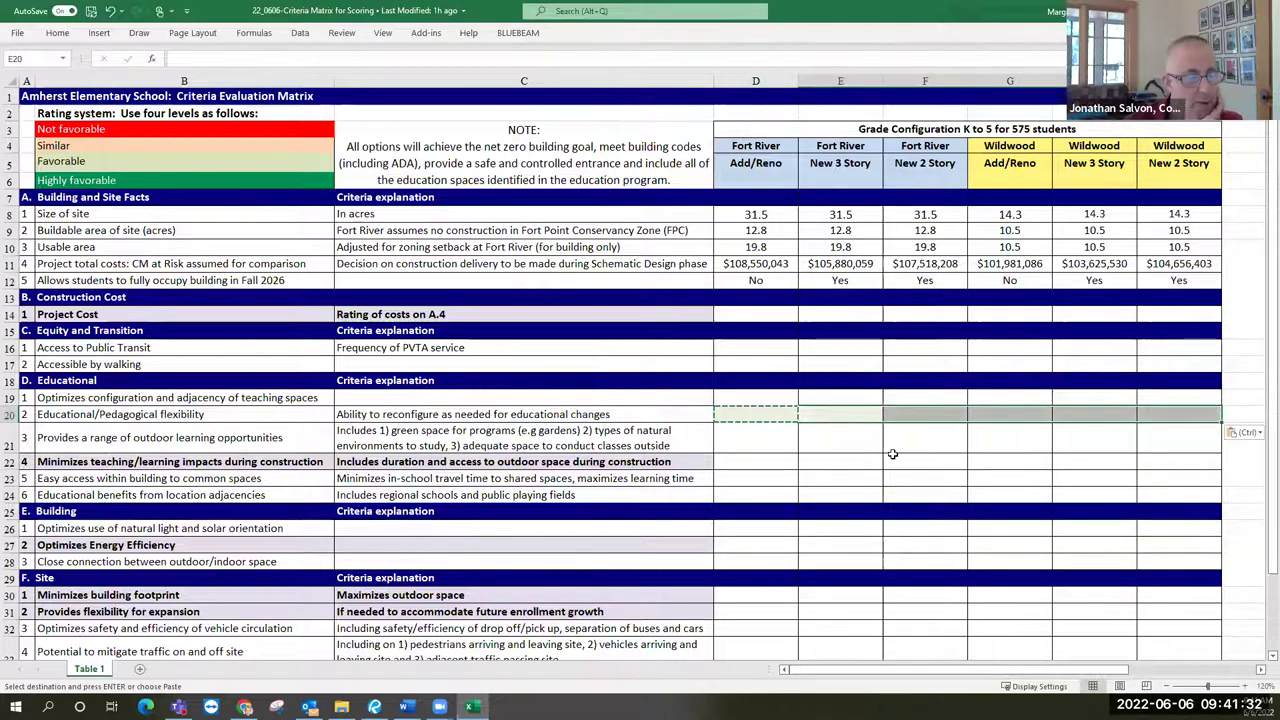
Fill the Fort River Add/Reno cell D20 with the light orange Similar color.
{"action": "key", "text": "Left"}
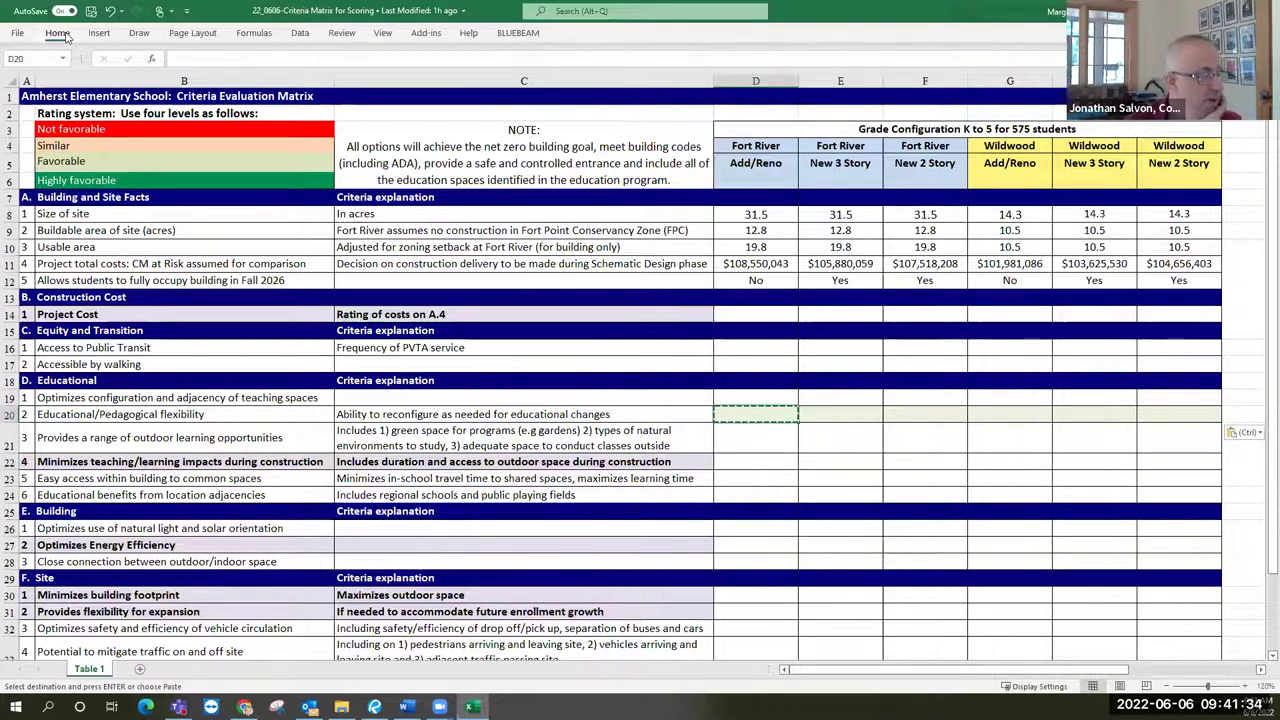
{"action": "left_click", "coordinate": [64, 35]}
{"action": "left_click", "coordinate": [228, 79]}
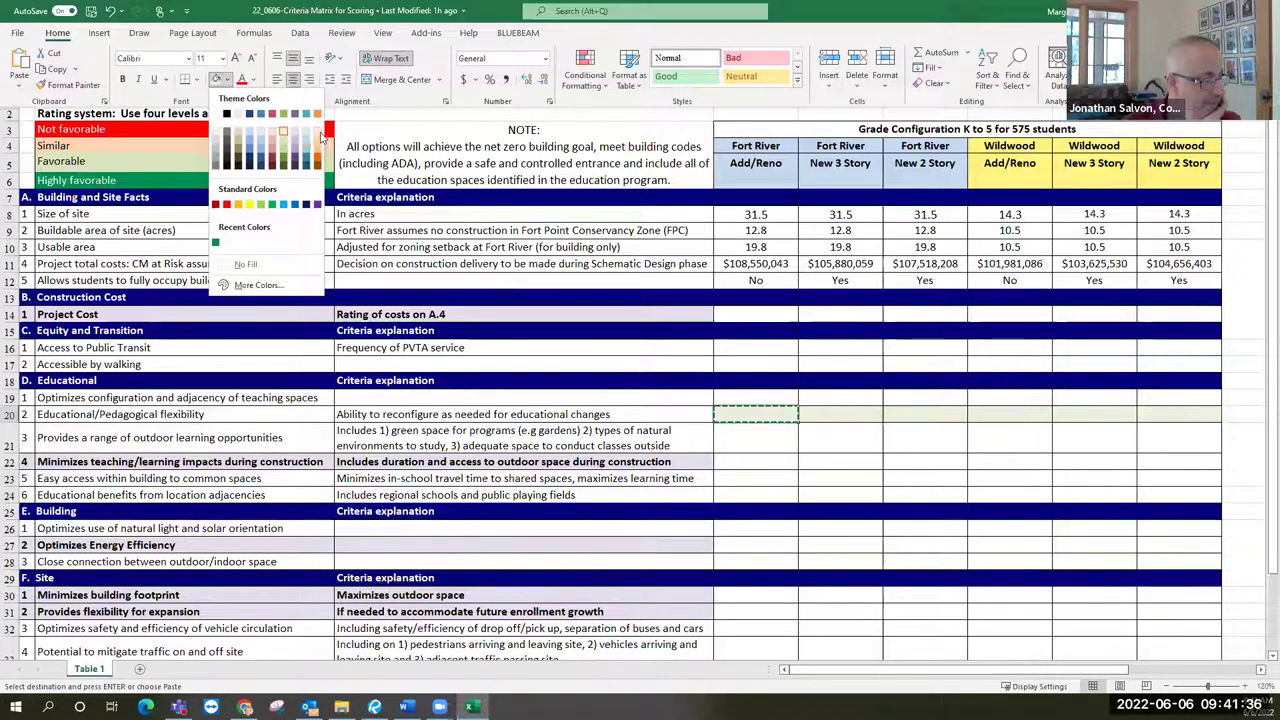
{"action": "left_click", "coordinate": [316, 138]}
{"action": "left_click", "coordinate": [763, 410]}
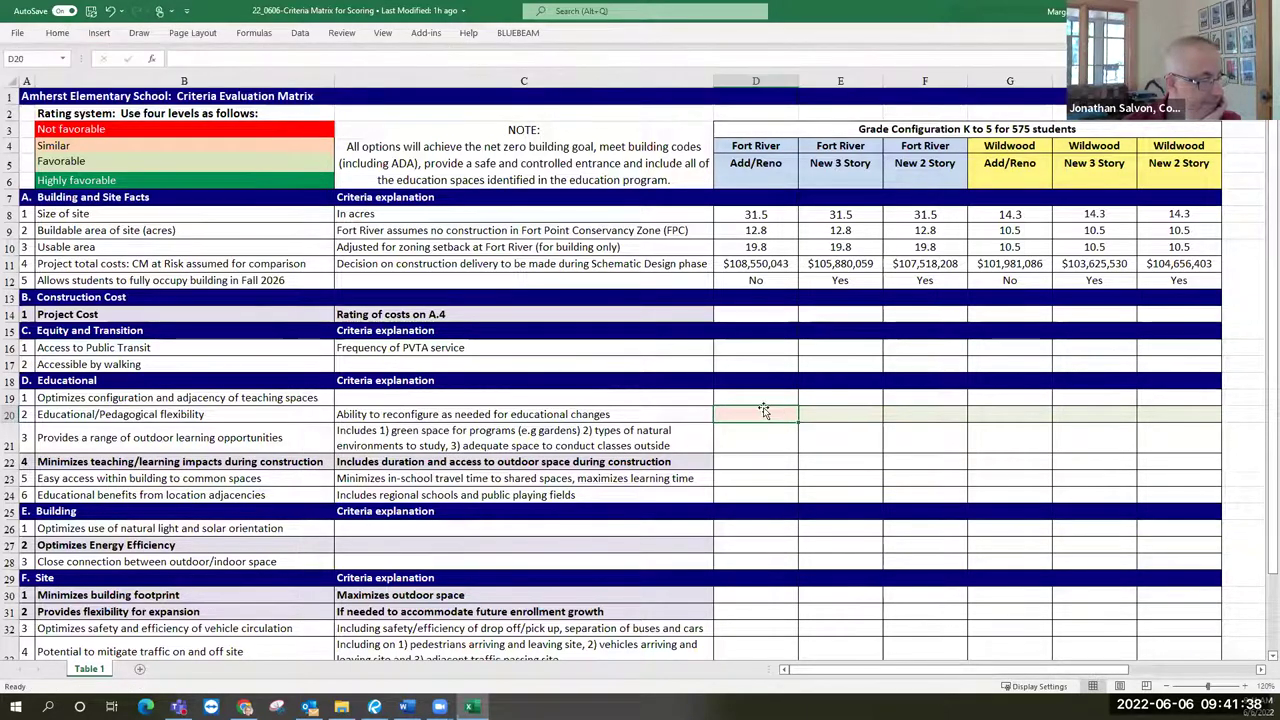
Copy the light orange Similar rating from D20 to the Wildwood Add/Reno cell G20.
{"action": "key", "text": "ctrl+c"}
{"action": "key", "text": "Right"}
{"action": "key", "text": "Right"}
{"action": "key", "text": "Right"}
{"action": "key", "text": "ctrl+v"}
{"action": "key", "text": "Up"}
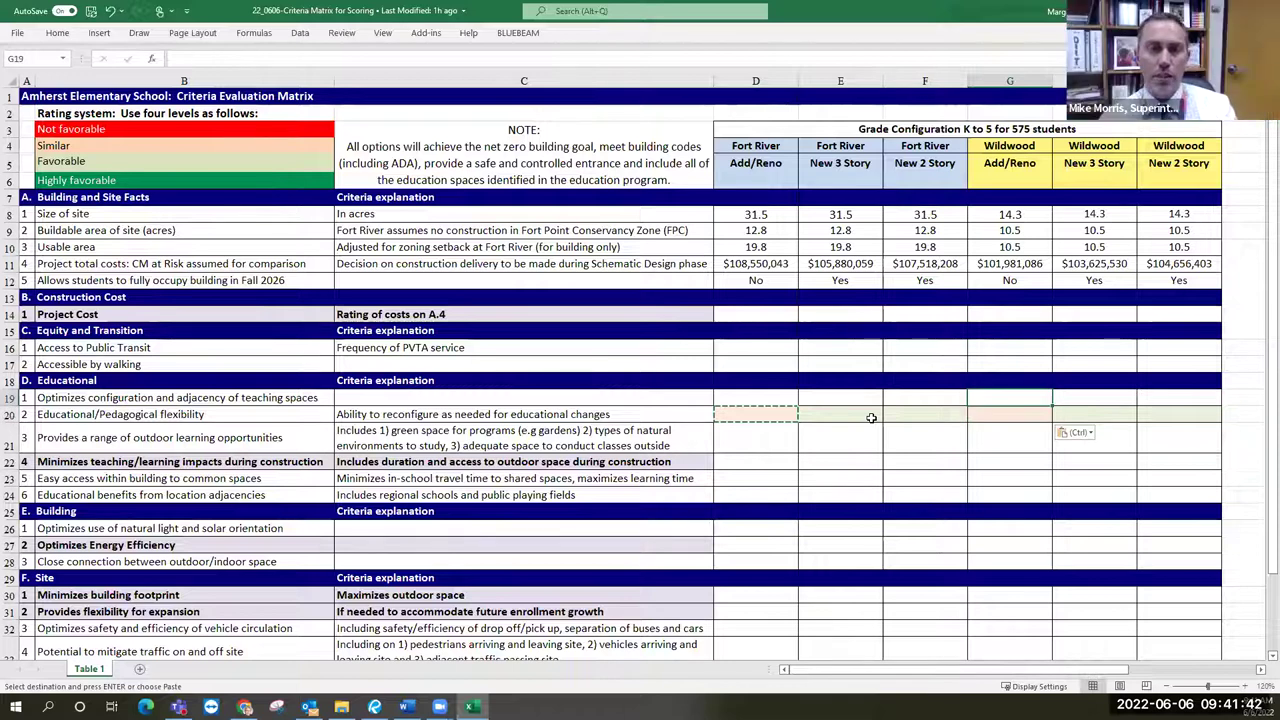
Copy the six ratings in D20:I20 to the row on configuration and adjacency of teaching spaces, starting at D19.
{"action": "left_click_drag", "start_coordinate": [770, 416], "coordinate": [1145, 413]}
{"action": "key", "text": "ctrl+c"}
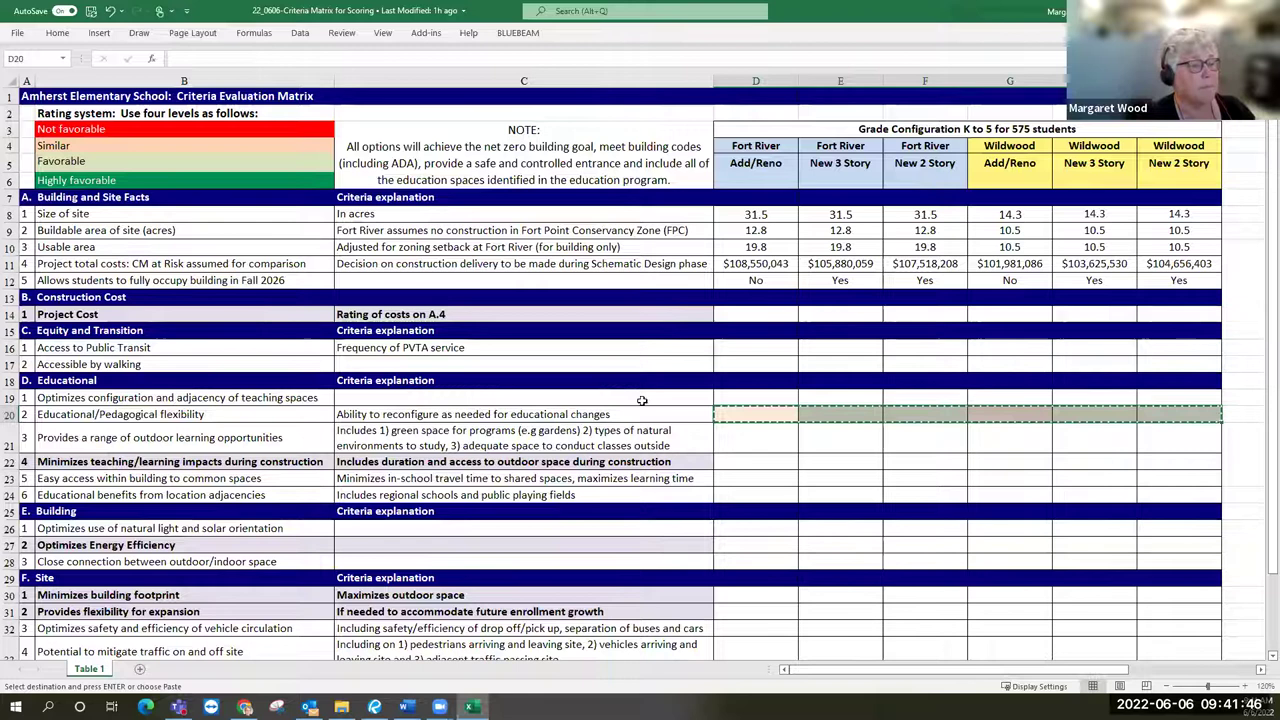
{"action": "key", "text": "ctrl+v"}
Fill the Fort River Add/Reno cell D20 for Educational/Pedagogical flexibility with the standard red of Not favorable.
{"action": "left_click", "coordinate": [751, 414]}
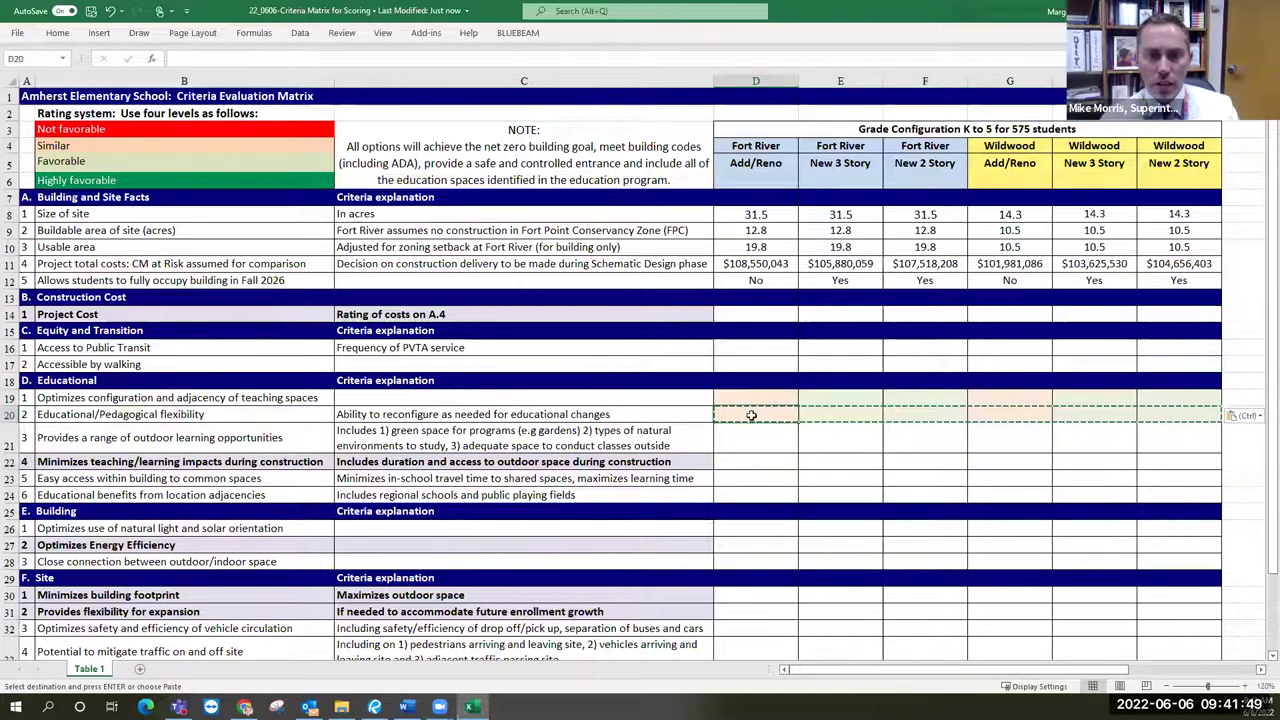
{"action": "left_click", "coordinate": [57, 33]}
{"action": "left_click", "coordinate": [229, 80]}
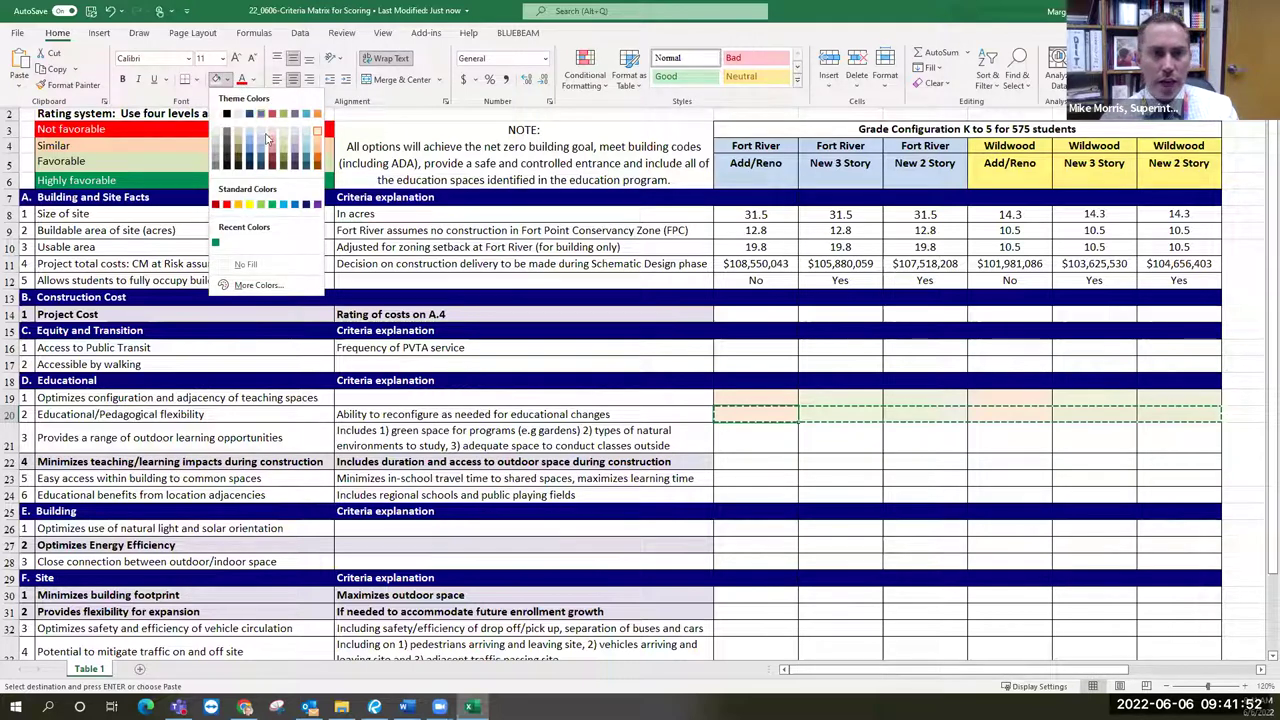
{"action": "left_click", "coordinate": [226, 204]}
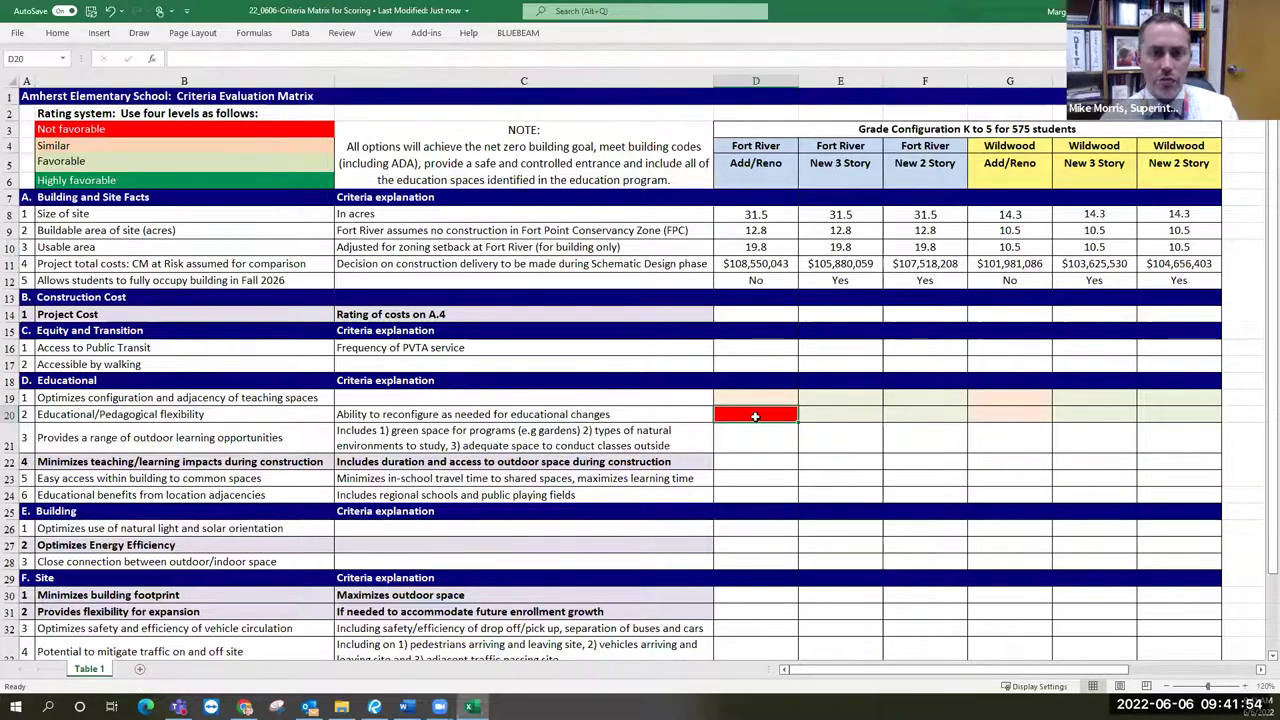
Copy the red Not favorable rating from D20 to the Wildwood Add/Reno cell G20.
{"action": "key", "text": "ctrl+c"}
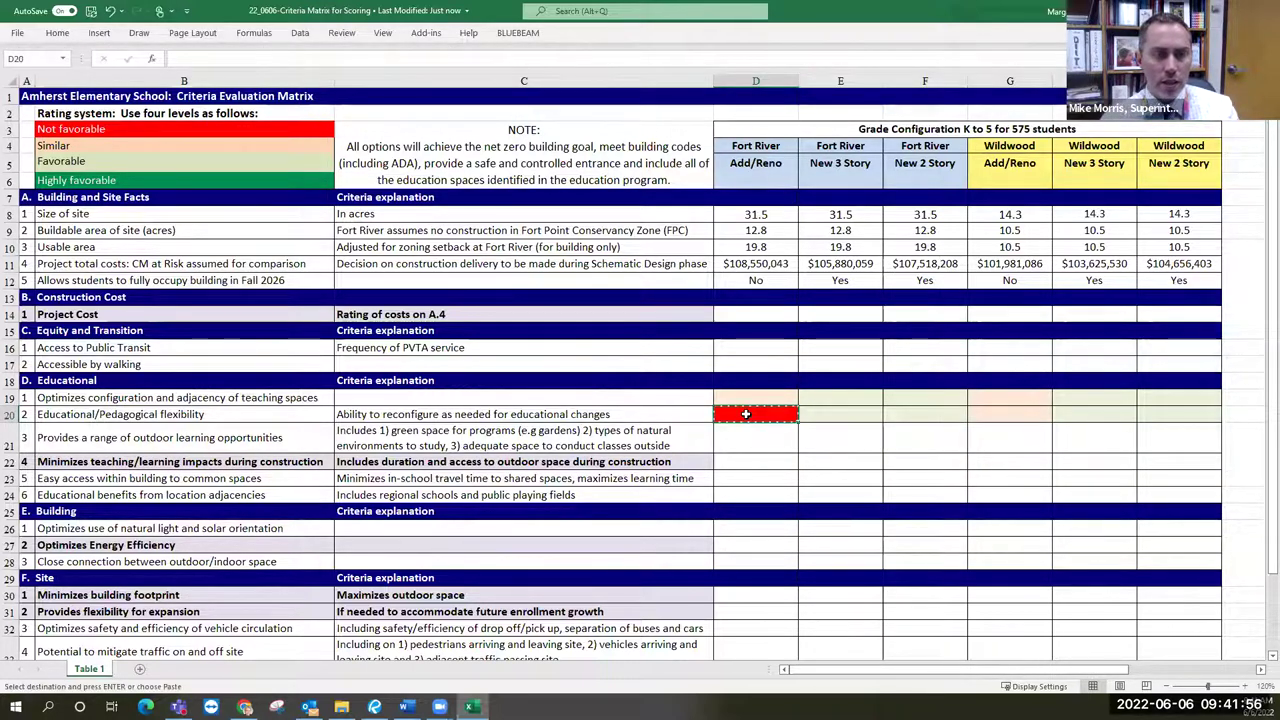
{"action": "key", "text": "Right"}
{"action": "key", "text": "Right"}
{"action": "key", "text": "Right"}
{"action": "key", "text": "ctrl+v"}
{"action": "key", "text": "Up"}
{"action": "key", "text": "Up"}
{"action": "key", "text": "Up"}
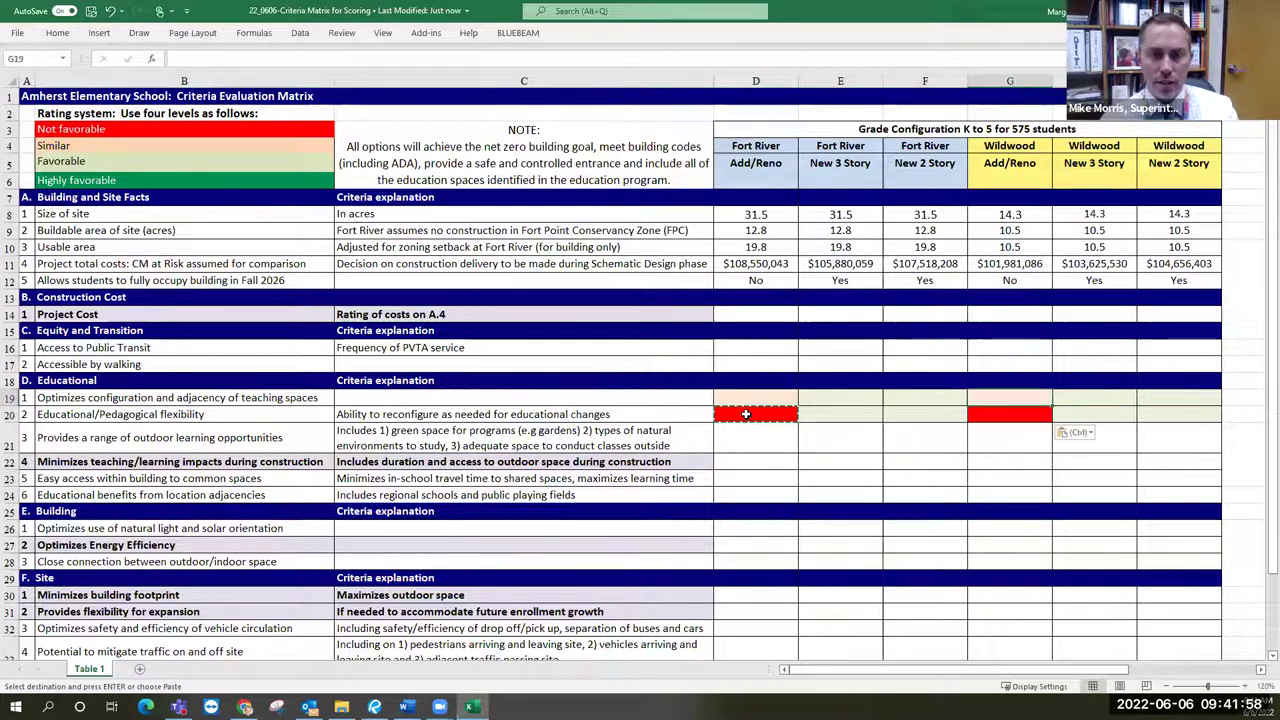
Copy the Similar rating from D19 to all six options of the public transit and walking accessibility rows, D16:I17.
{"action": "left_click", "coordinate": [731, 399]}
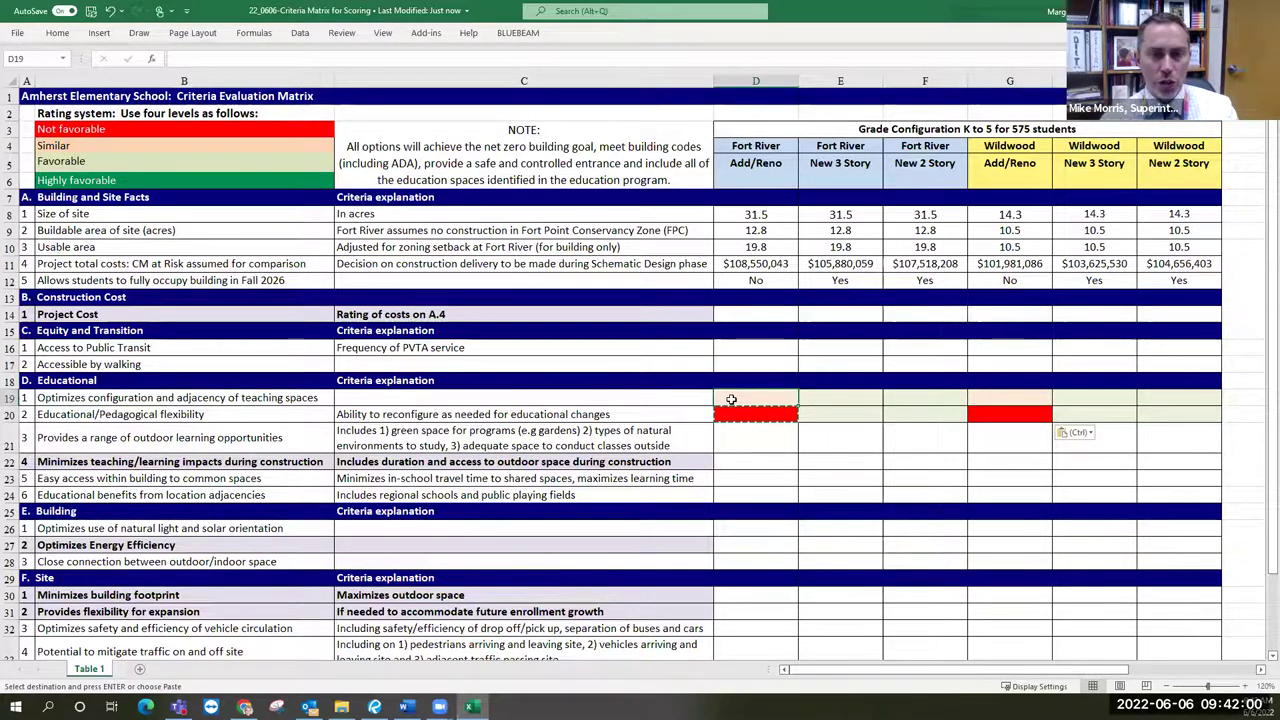
{"action": "key", "text": "ctrl+c"}
{"action": "left_click_drag", "start_coordinate": [731, 348], "coordinate": [1145, 347]}
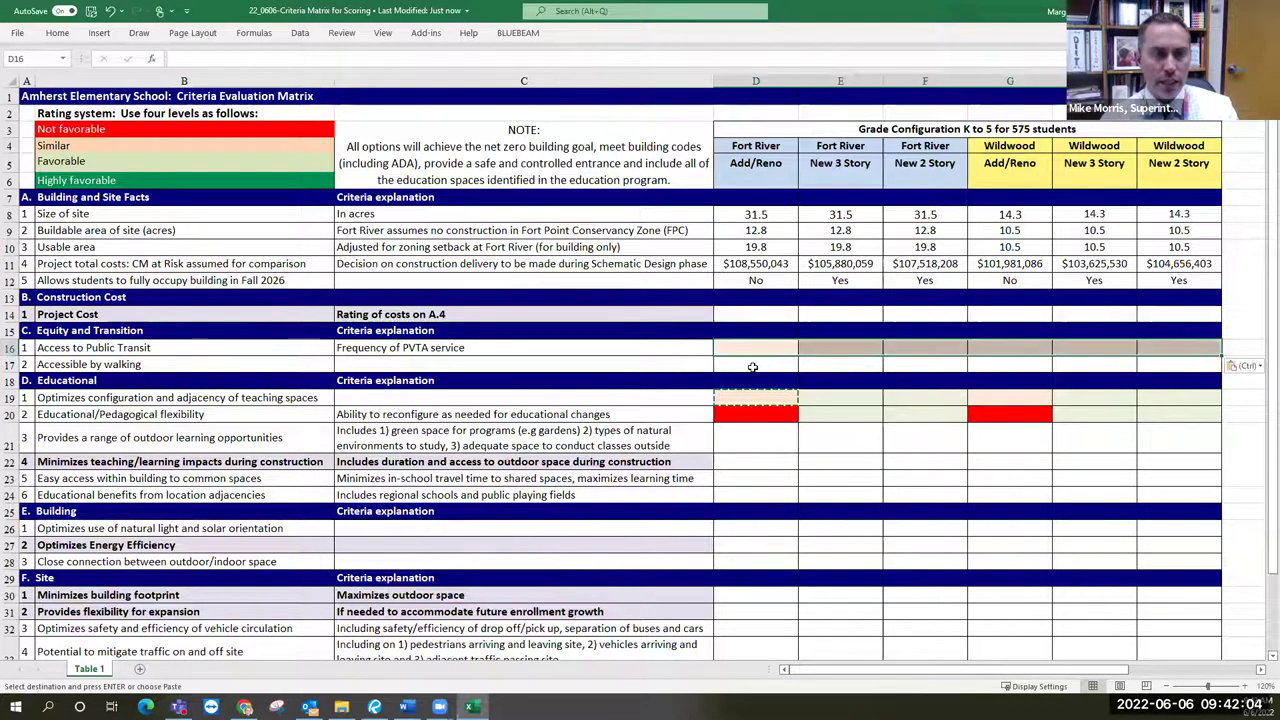
{"action": "key", "text": "ctrl+v"}
{"action": "key", "text": "Down"}
{"action": "left_click", "coordinate": [1143, 365], "text": "shift"}
{"action": "key", "text": "ctrl+v"}
{"action": "left_click", "coordinate": [975, 493]}
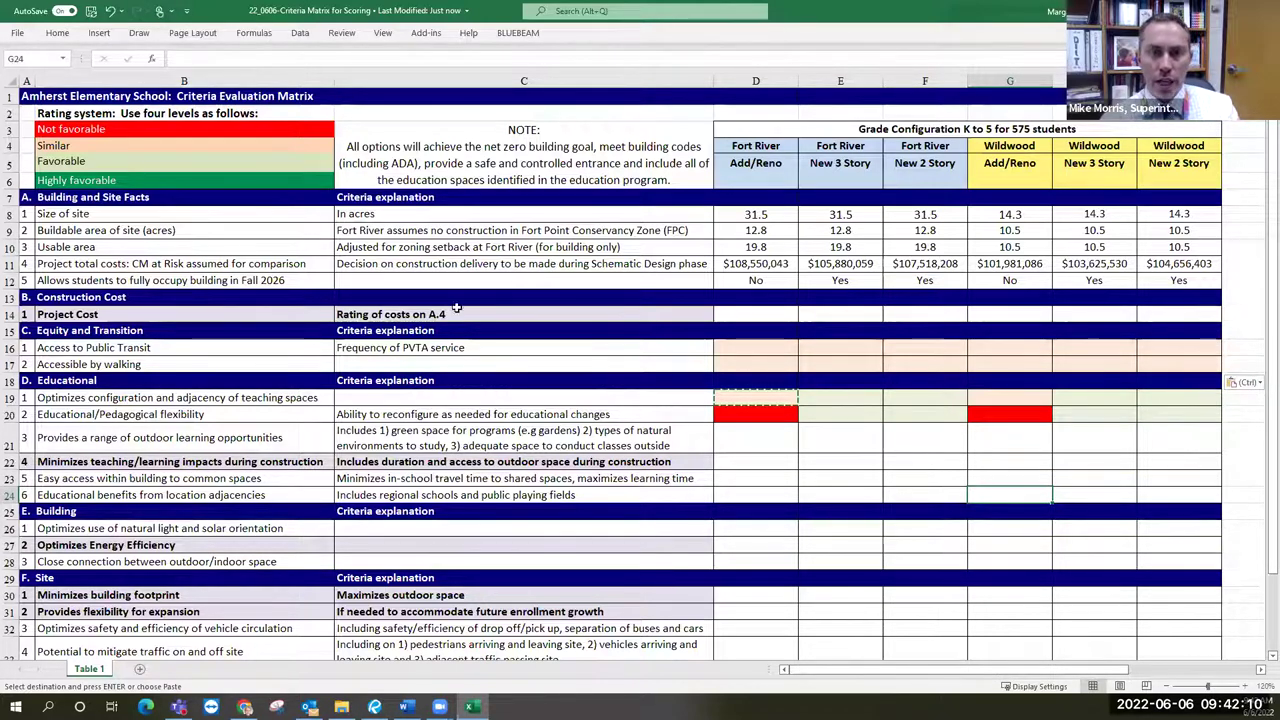
Fill the Fort River New 3 Story cell E20 for Educational/Pedagogical flexibility with the standard bright light green.
{"action": "left_click", "coordinate": [850, 418]}
{"action": "left_click", "coordinate": [57, 33]}
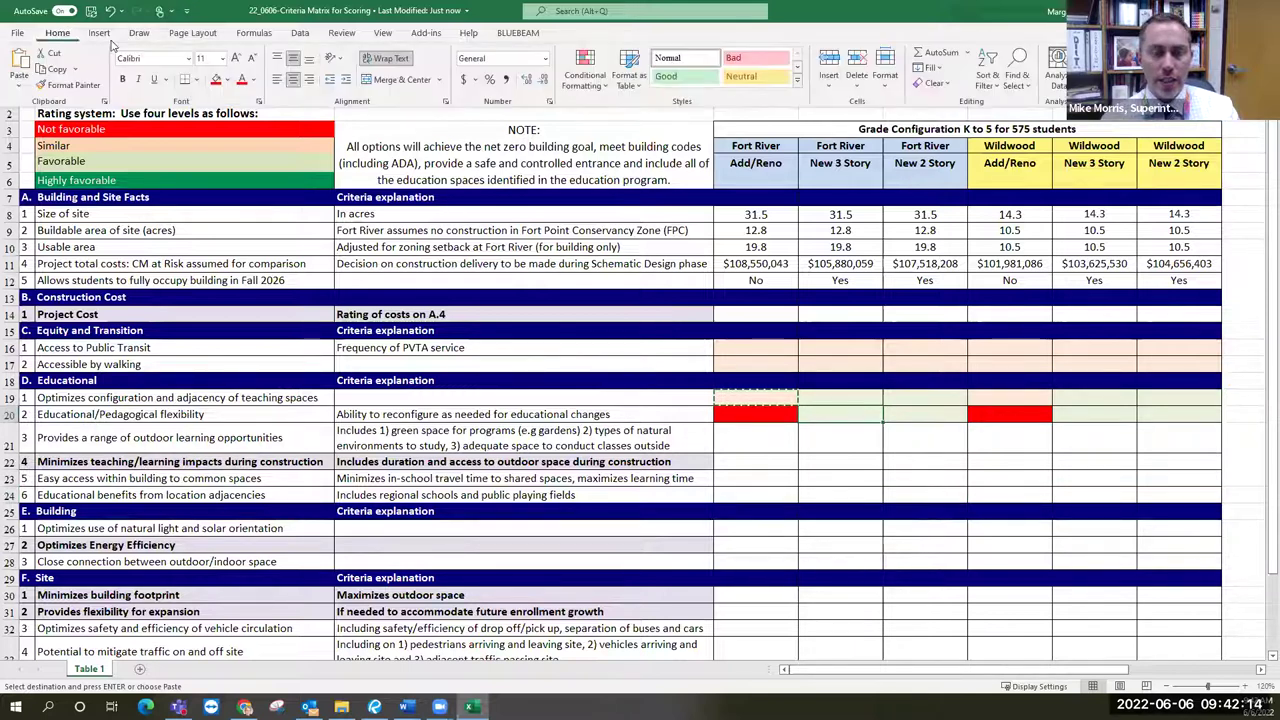
{"action": "left_click", "coordinate": [229, 80]}
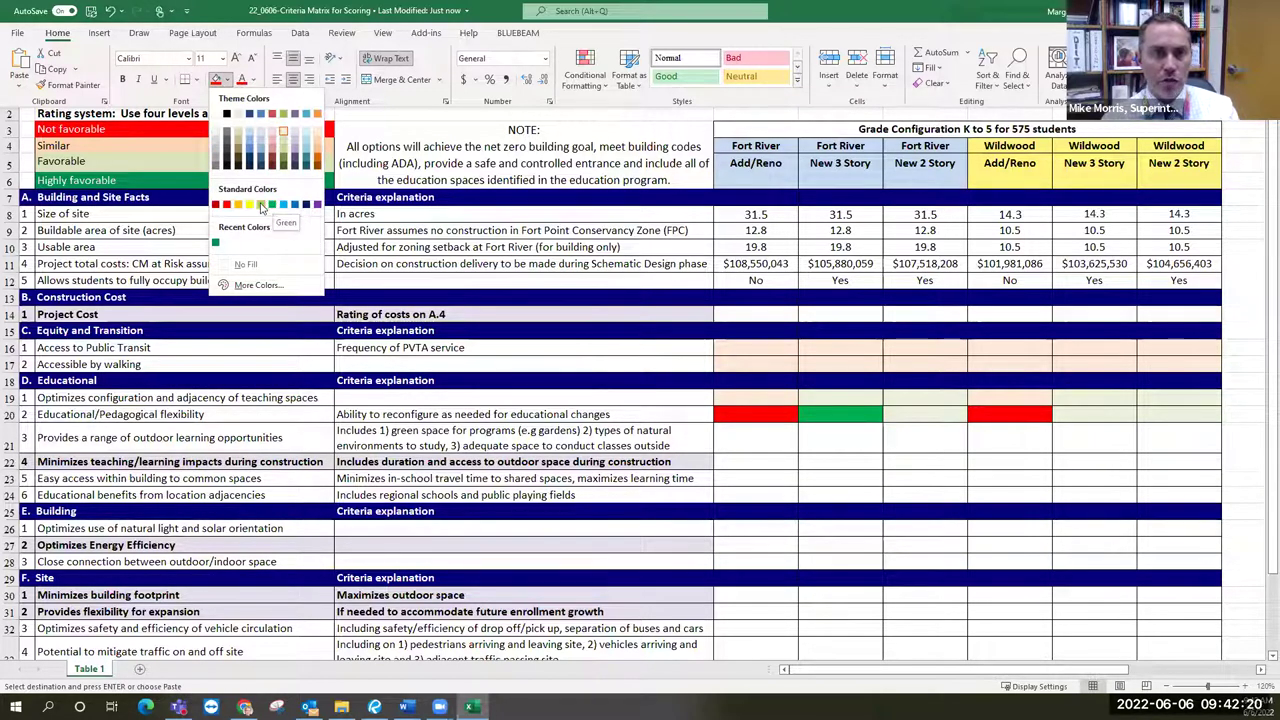
{"action": "left_click", "coordinate": [272, 204]}
{"action": "left_click", "coordinate": [845, 413]}
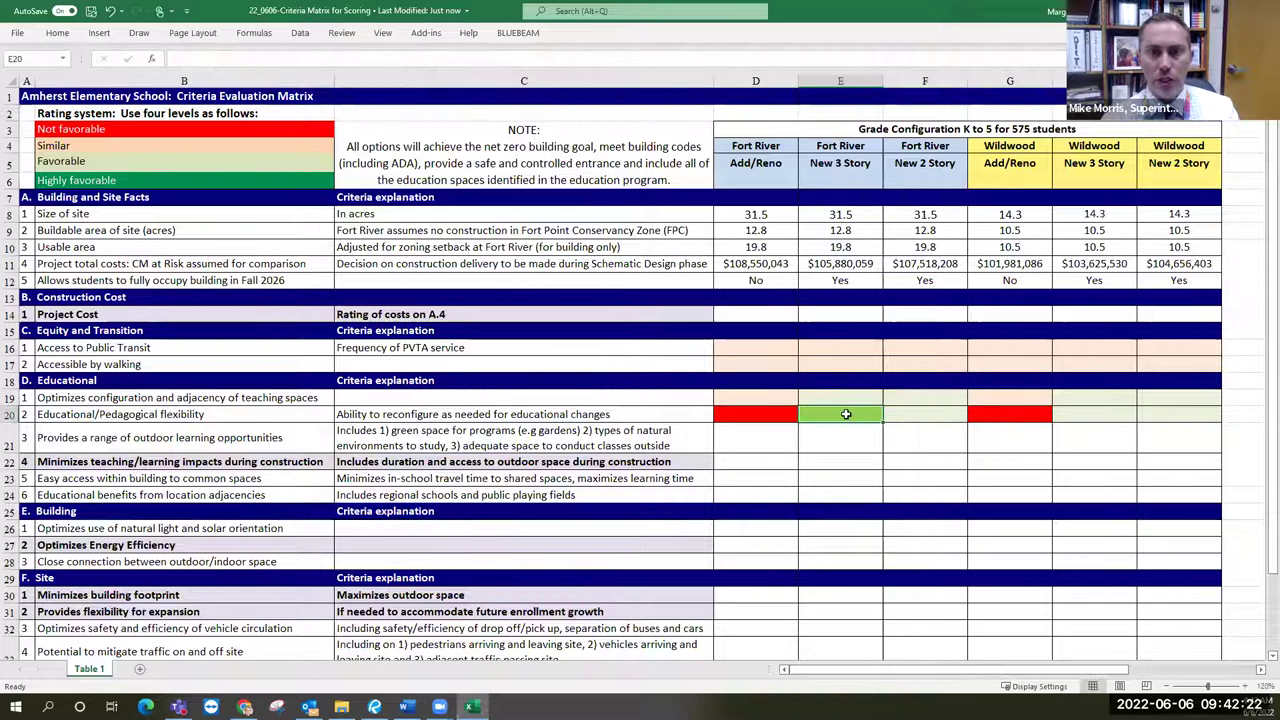
Copy the bright light green rating from E20 to the Wildwood New 3 Story cell H20.
{"action": "key", "text": "ctrl+c"}
{"action": "key", "text": "Right"}
{"action": "key", "text": "Right"}
{"action": "key", "text": "Right"}
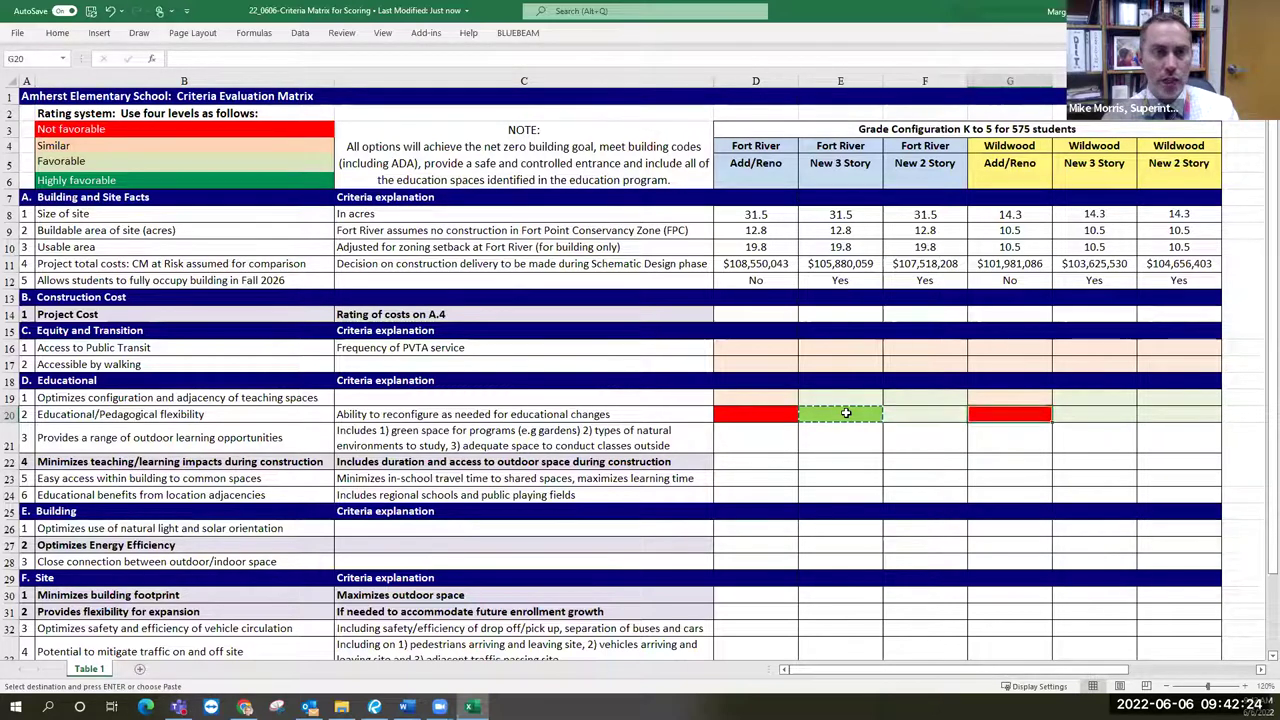
{"action": "key", "text": "ctrl+v"}
{"action": "key", "text": "Escape"}
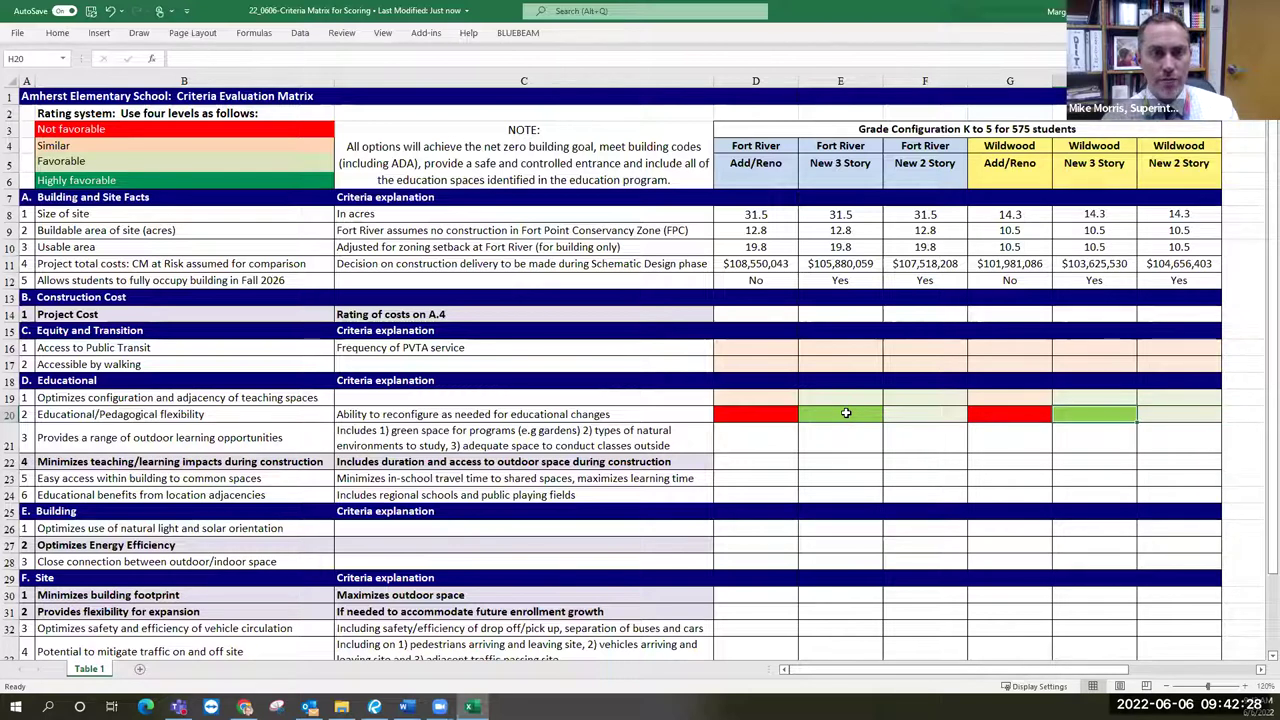
Copy the Similar rating from E16 to the Add/Reno Project Cost cells D14 and G14.
{"action": "left_click", "coordinate": [851, 349]}
{"action": "key", "text": "ctrl+c"}
{"action": "left_click", "coordinate": [740, 314]}
{"action": "key", "text": "ctrl+v"}
{"action": "left_click", "coordinate": [1003, 315]}
{"action": "key", "text": "ctrl+v"}
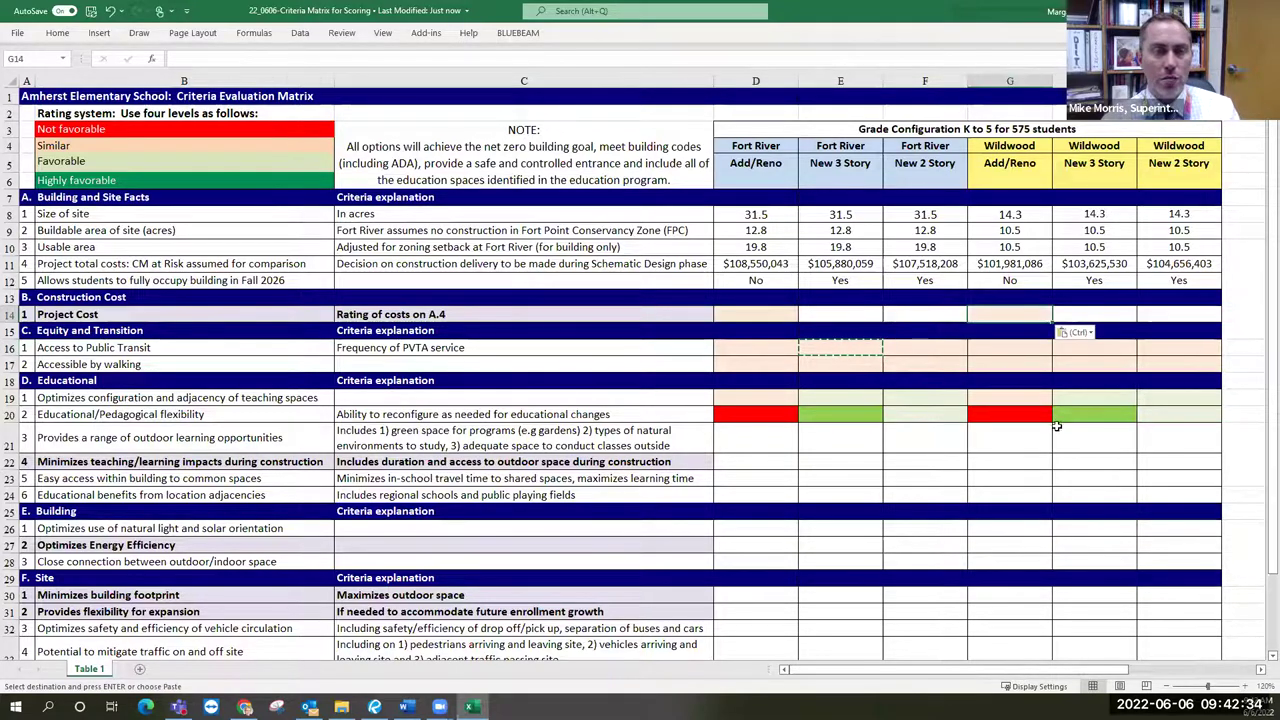
Copy the Favorable rating from E19 to the new-building Project Cost cells E14:F14 and H14:I14.
{"action": "left_click", "coordinate": [855, 397]}
{"action": "key", "text": "ctrl+c"}
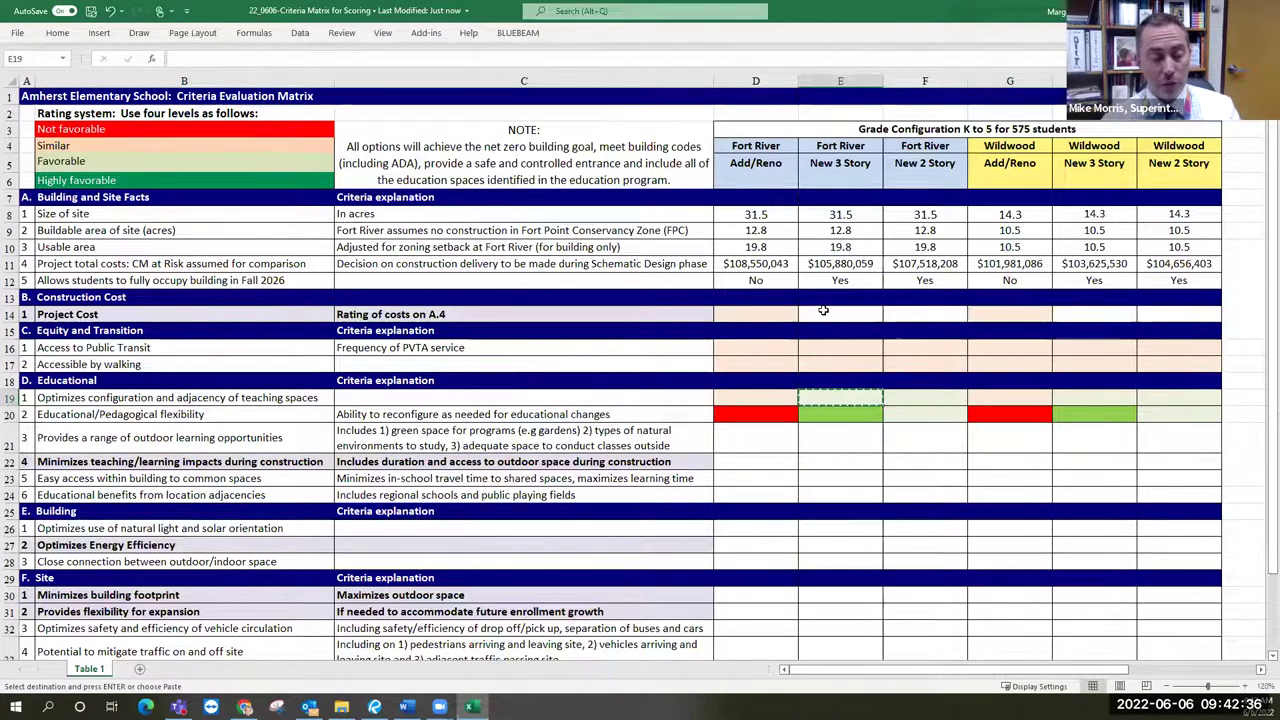
{"action": "left_click_drag", "start_coordinate": [840, 314], "coordinate": [925, 314]}
{"action": "left_click_drag", "start_coordinate": [1139, 312], "coordinate": [1165, 314]}
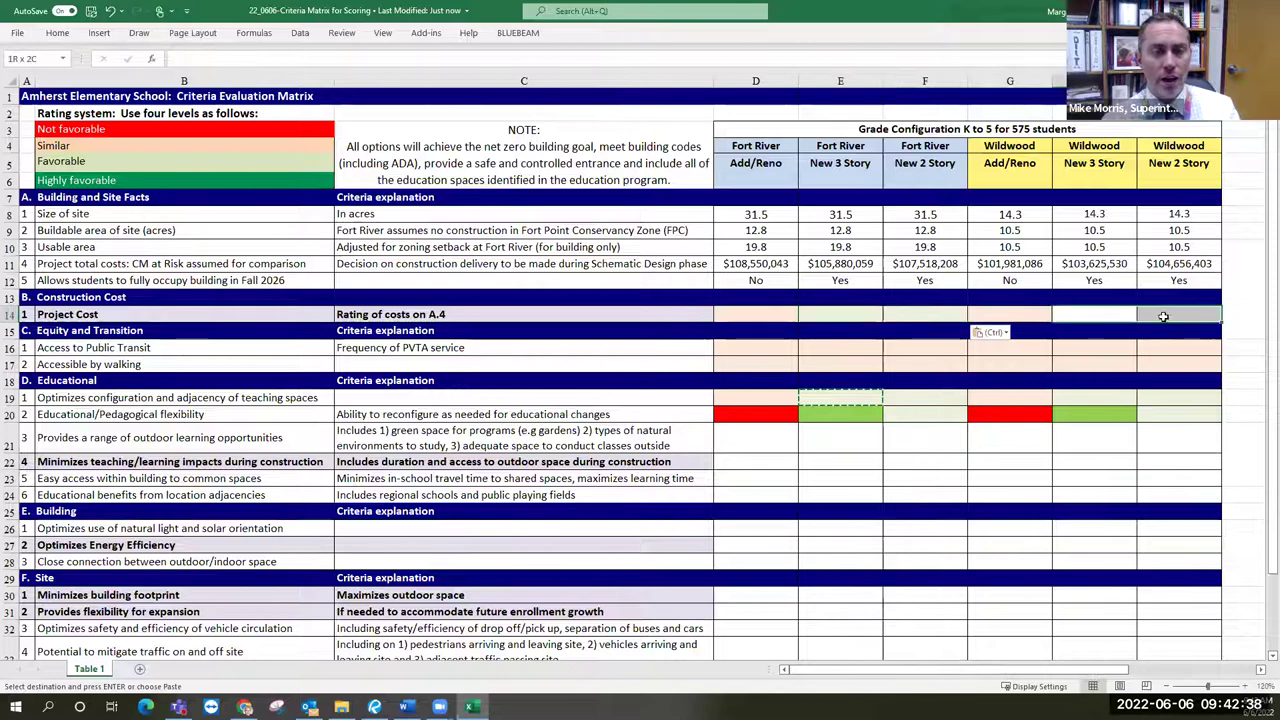
{"action": "key", "text": "Return"}
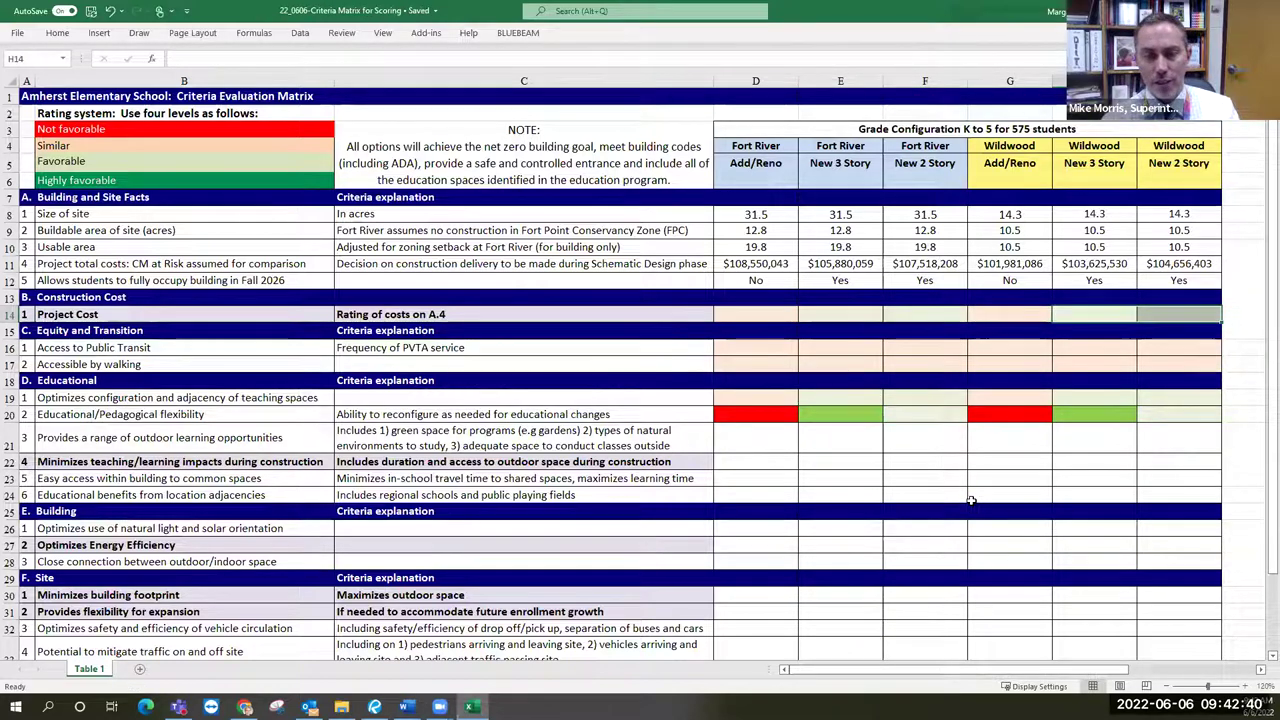
{"action": "left_click", "coordinate": [870, 480]}
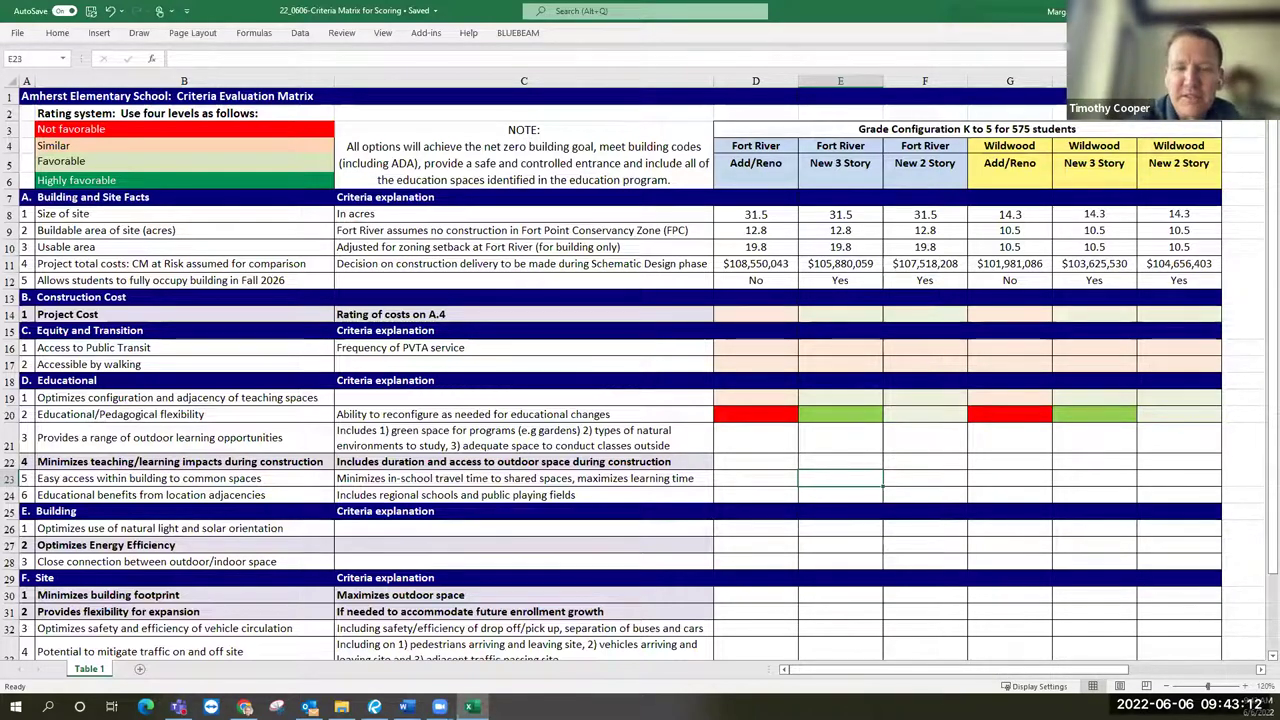
Insert a blank row 12 above the criterion on students fully occupying the building in Fall 2026.
{"action": "left_click", "coordinate": [928, 444]}
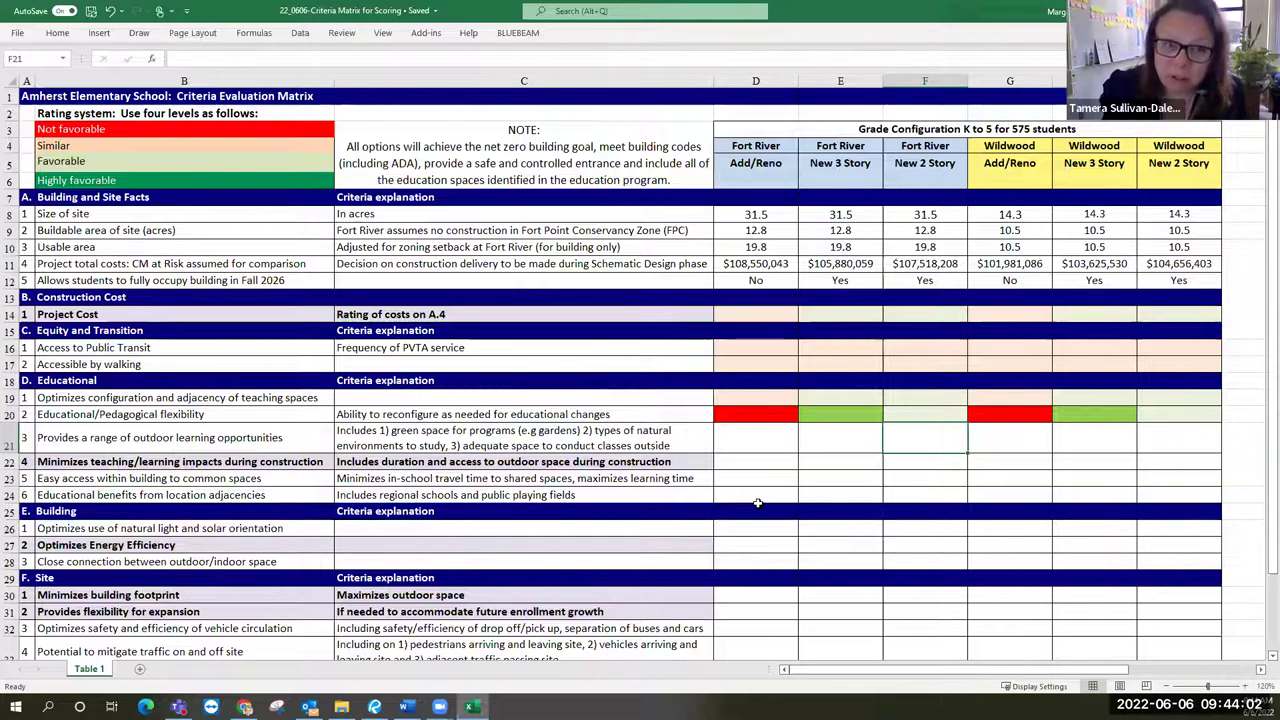
{"action": "left_click", "coordinate": [8, 280]}
{"action": "left_click", "coordinate": [57, 33]}
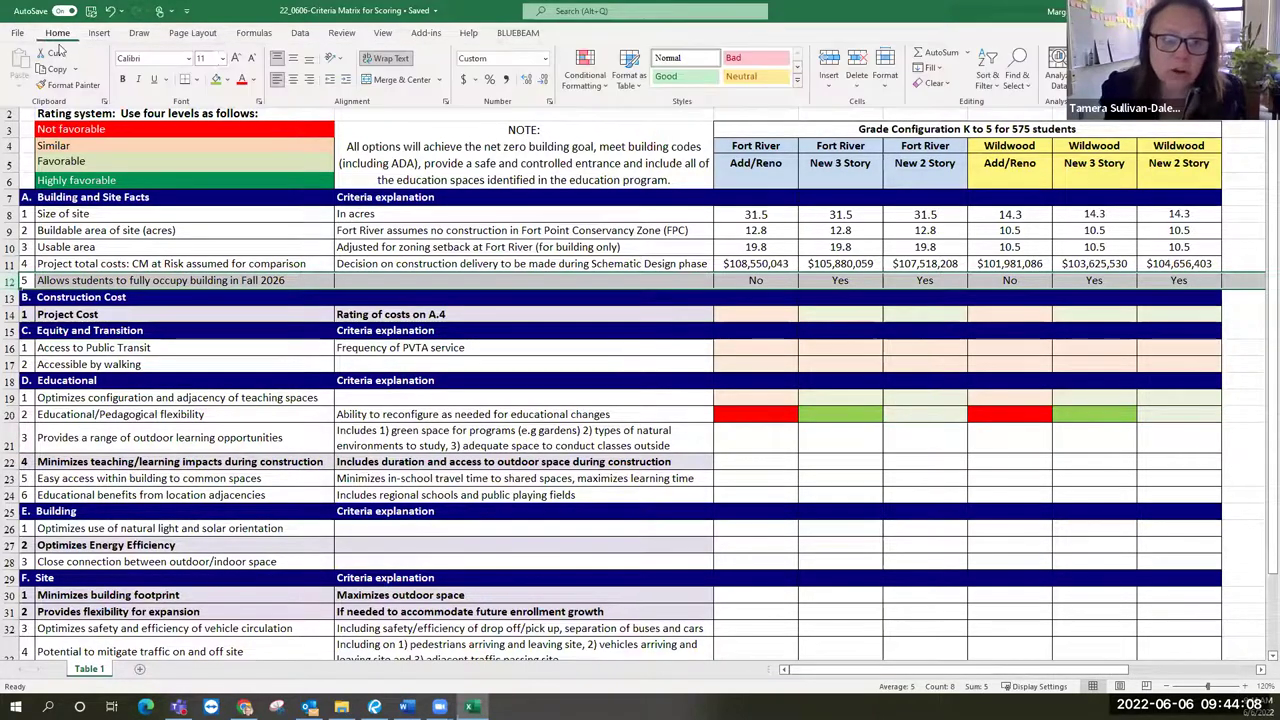
{"action": "key", "text": "ctrl+shift+plus"}
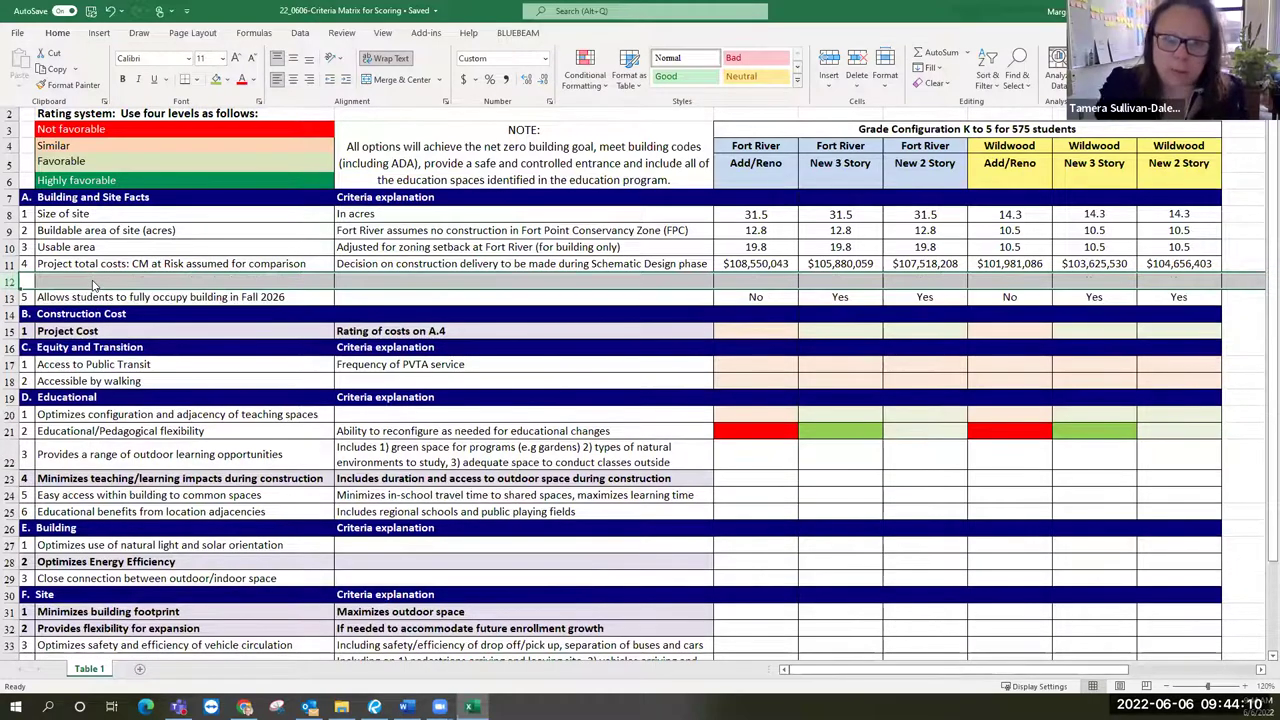
Fill the blank row 12 with number 5 in column A and the criterion "DBB Option" in column B.
{"action": "left_click", "coordinate": [93, 286]}
{"action": "left_click", "coordinate": [30, 282]}
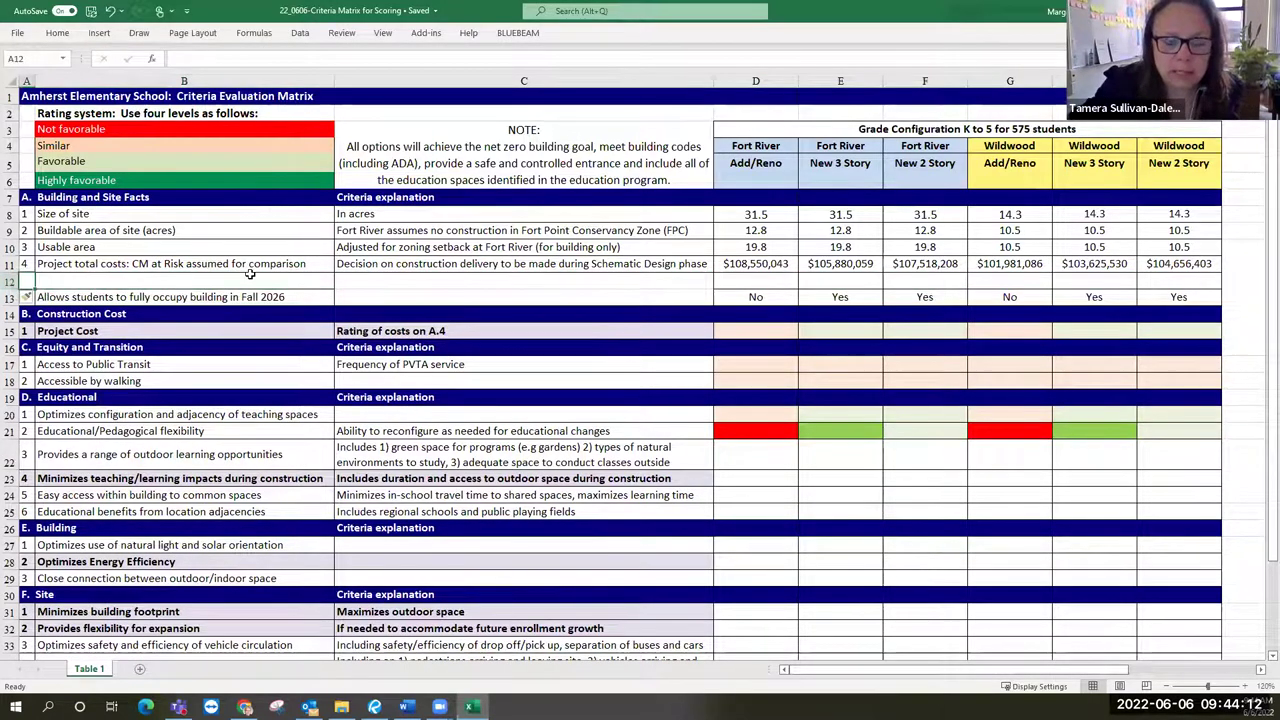
{"action": "type", "text": "5"}
{"action": "key", "text": "Tab"}
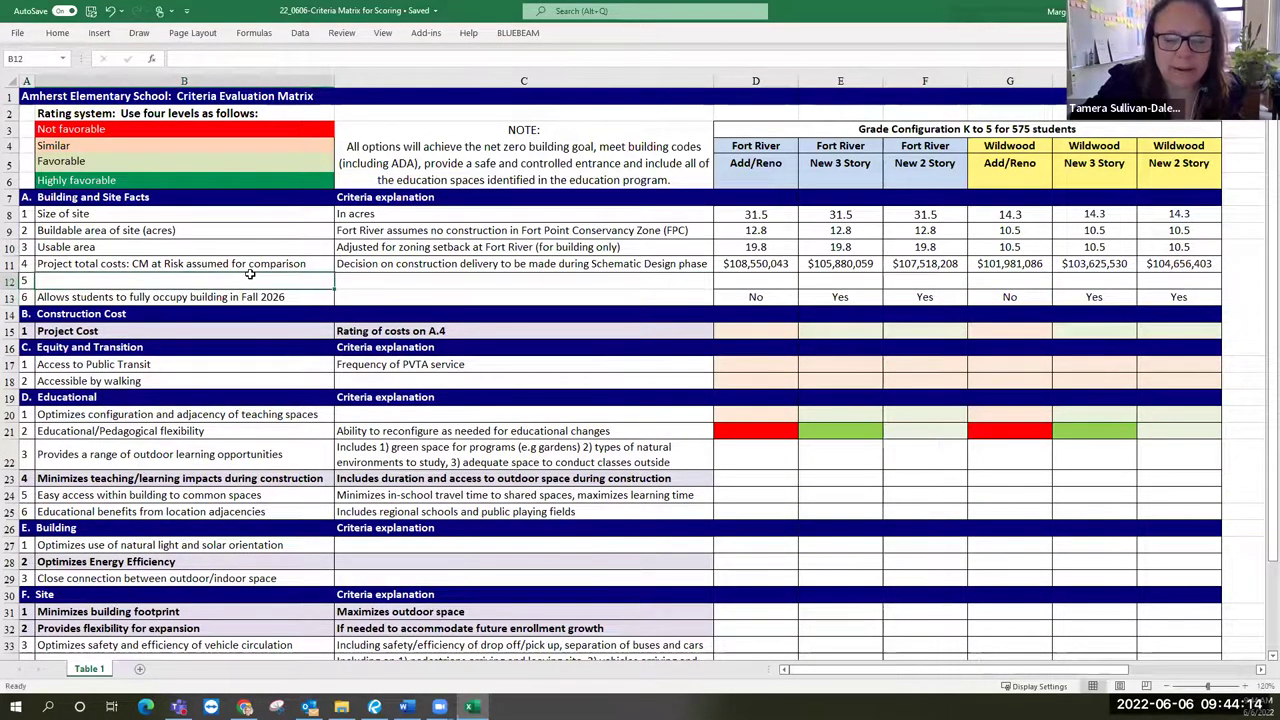
{"action": "type", "text": "DBB Option"}
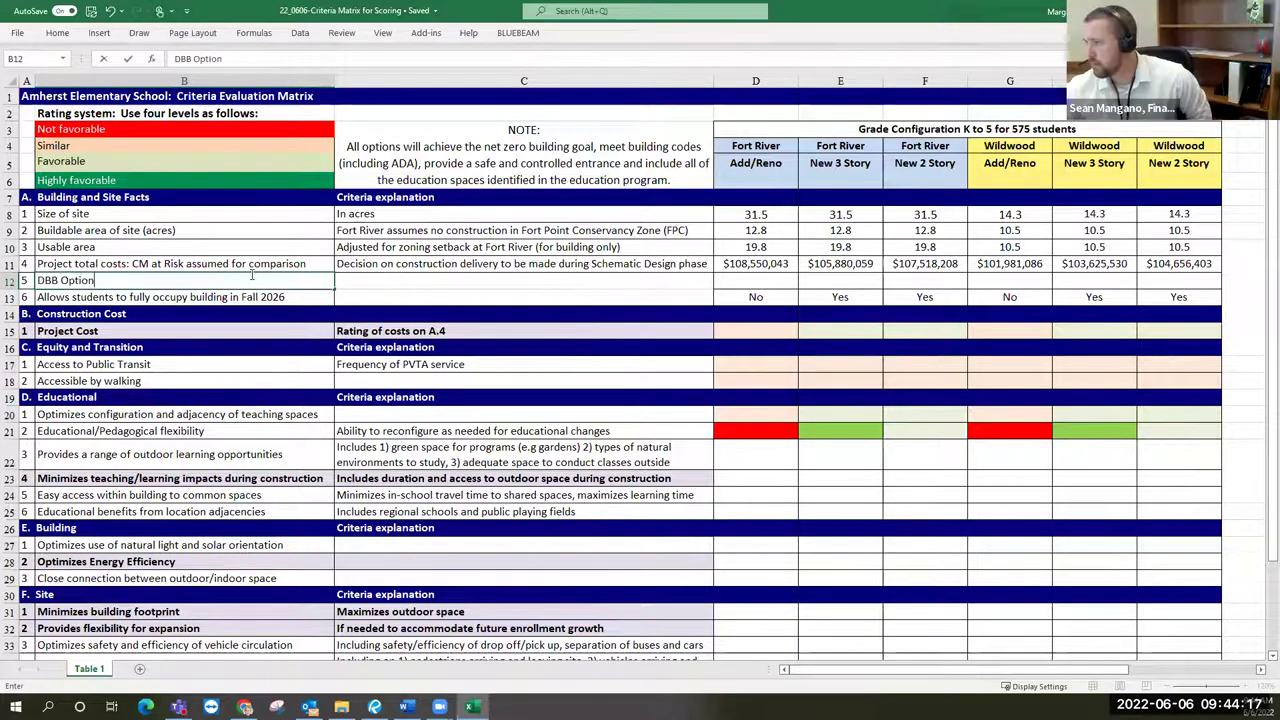
{"action": "key", "text": "Down"}
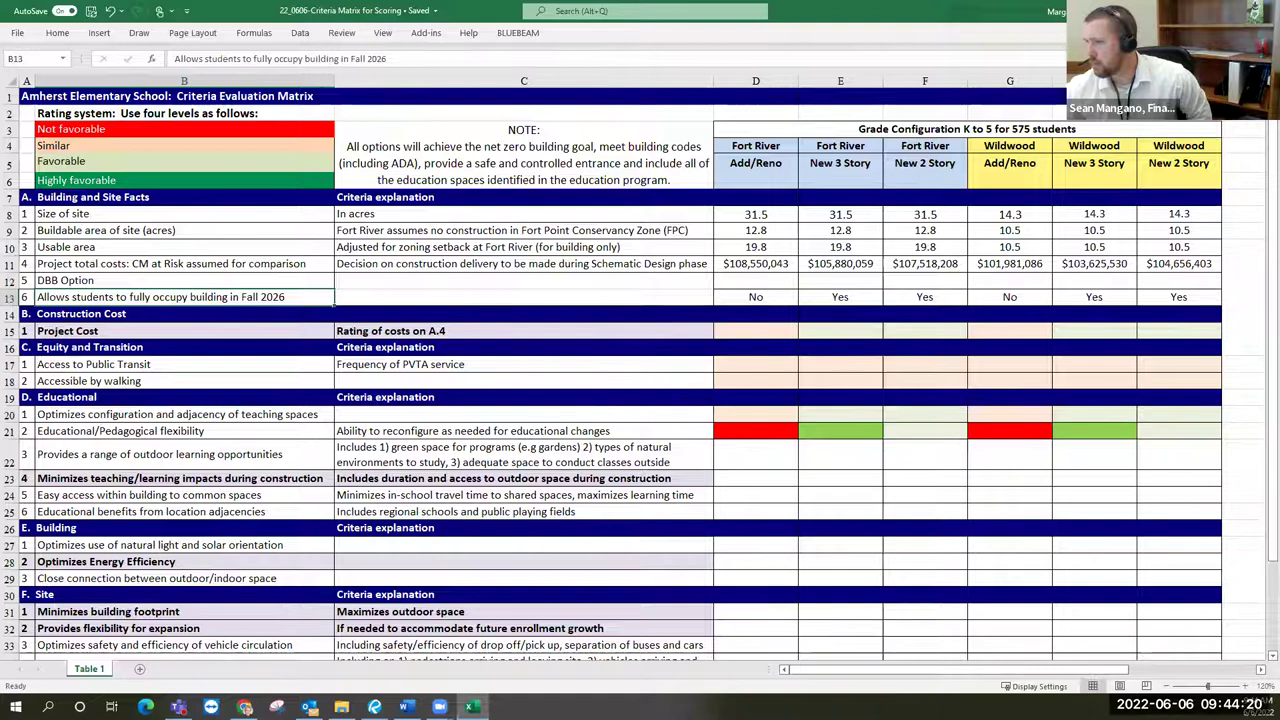
Reword the traffic criterion in B34 to "Potential to mitigate traffic off site".
{"action": "left_click_drag", "start_coordinate": [1263, 540], "coordinate": [1266, 551]}
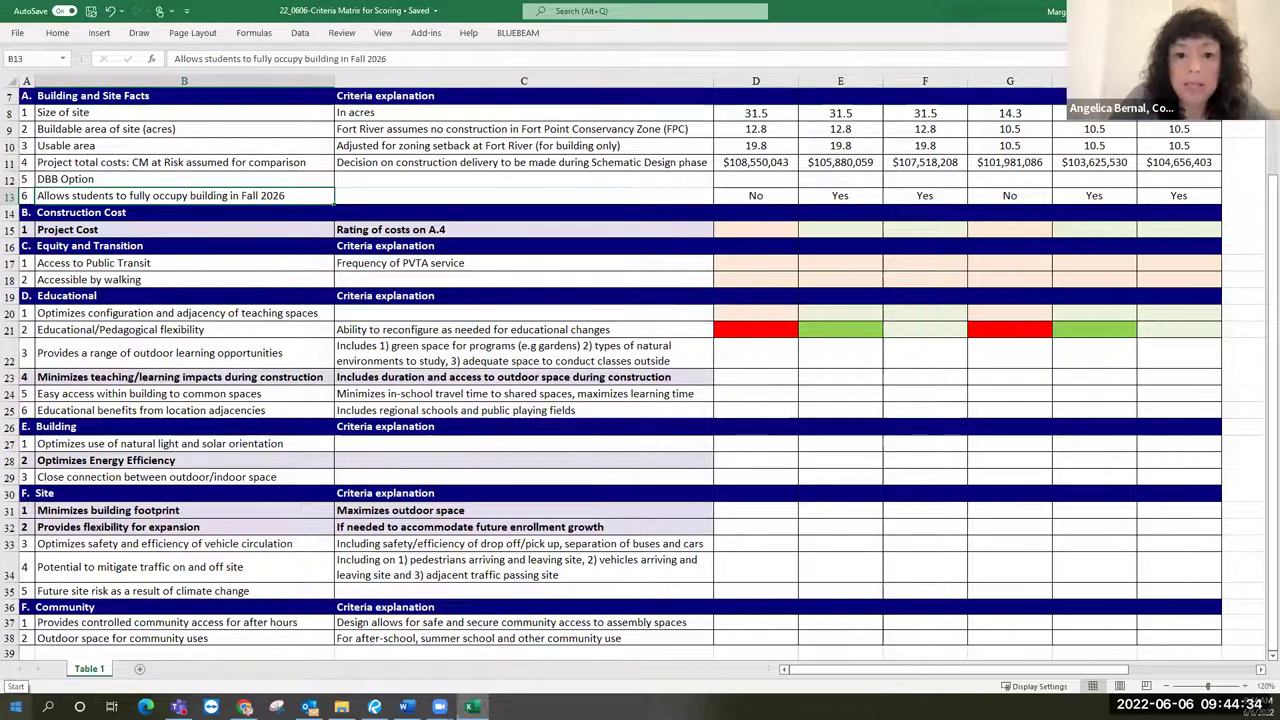
{"action": "left_click", "coordinate": [65, 567]}
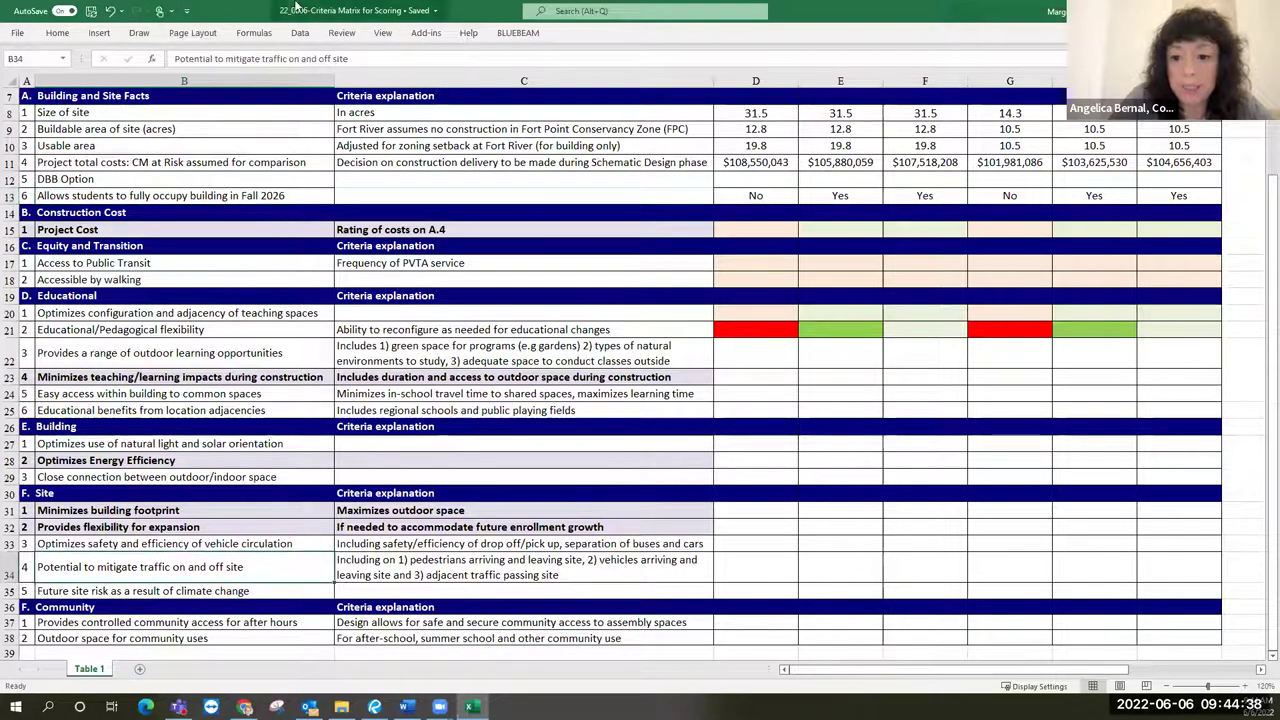
{"action": "left_click", "coordinate": [317, 59]}
{"action": "key", "text": "BackSpace"}
{"action": "key", "text": "BackSpace"}
{"action": "key", "text": "BackSpace"}
{"action": "key", "text": "BackSpace"}
{"action": "key", "text": "BackSpace"}
{"action": "key", "text": "BackSpace"}
{"action": "key", "text": "BackSpace"}
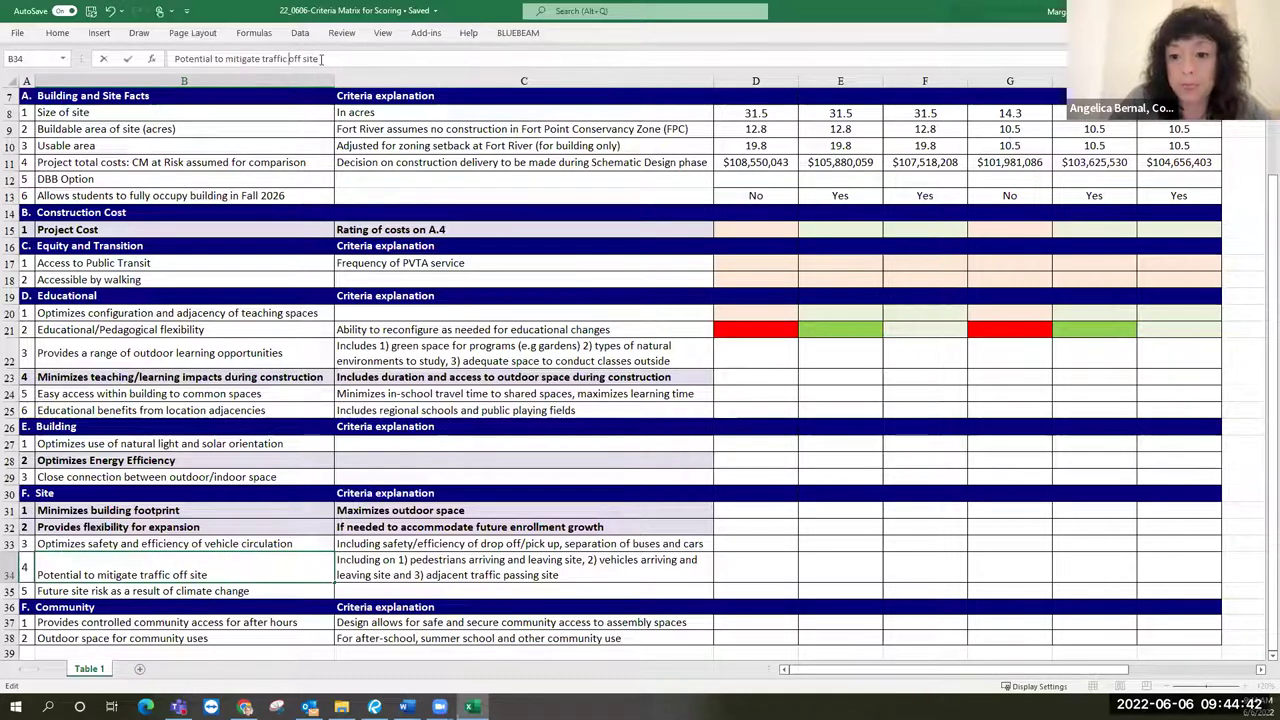
{"action": "key", "text": "Return"}
Copy the pedestrian and vehicle items 1) and 2) from C34 to the end of the vehicle circulation explanation in C33, after a period.
{"action": "key", "text": "Up"}
{"action": "key", "text": "Right"}
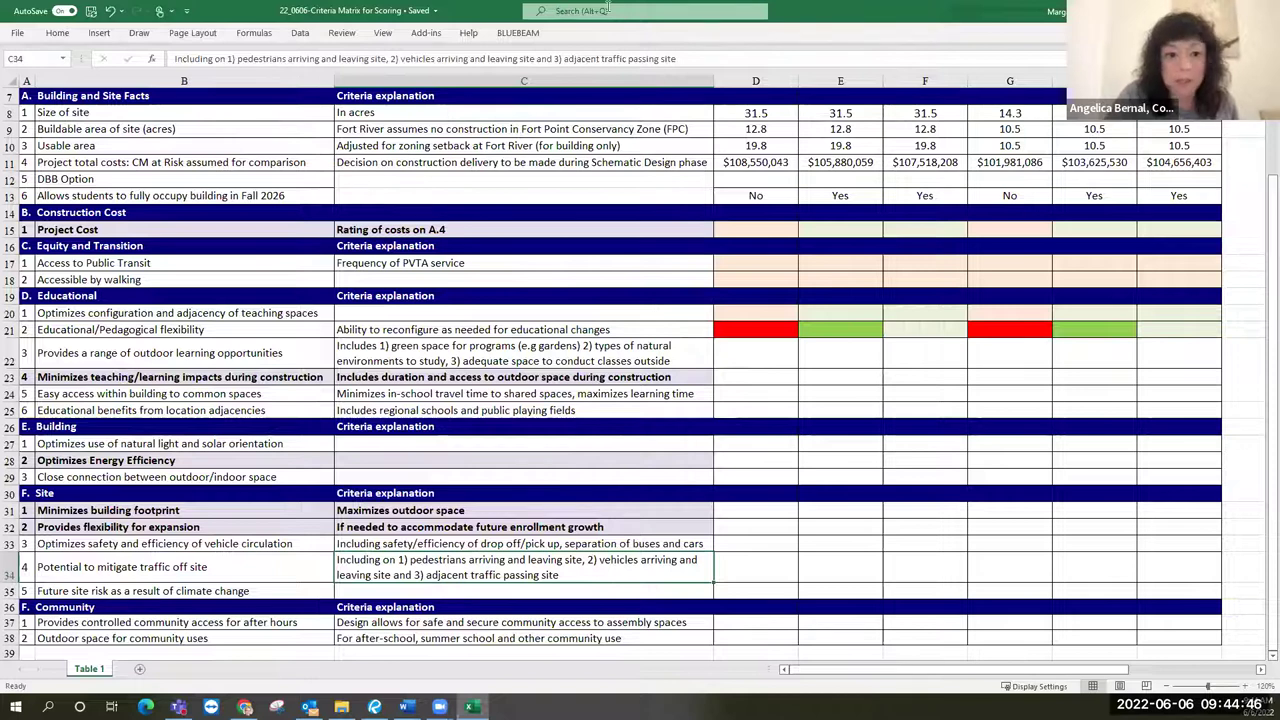
{"action": "left_click_drag", "start_coordinate": [537, 60], "coordinate": [121, 80]}
{"action": "key", "text": "ctrl+c"}
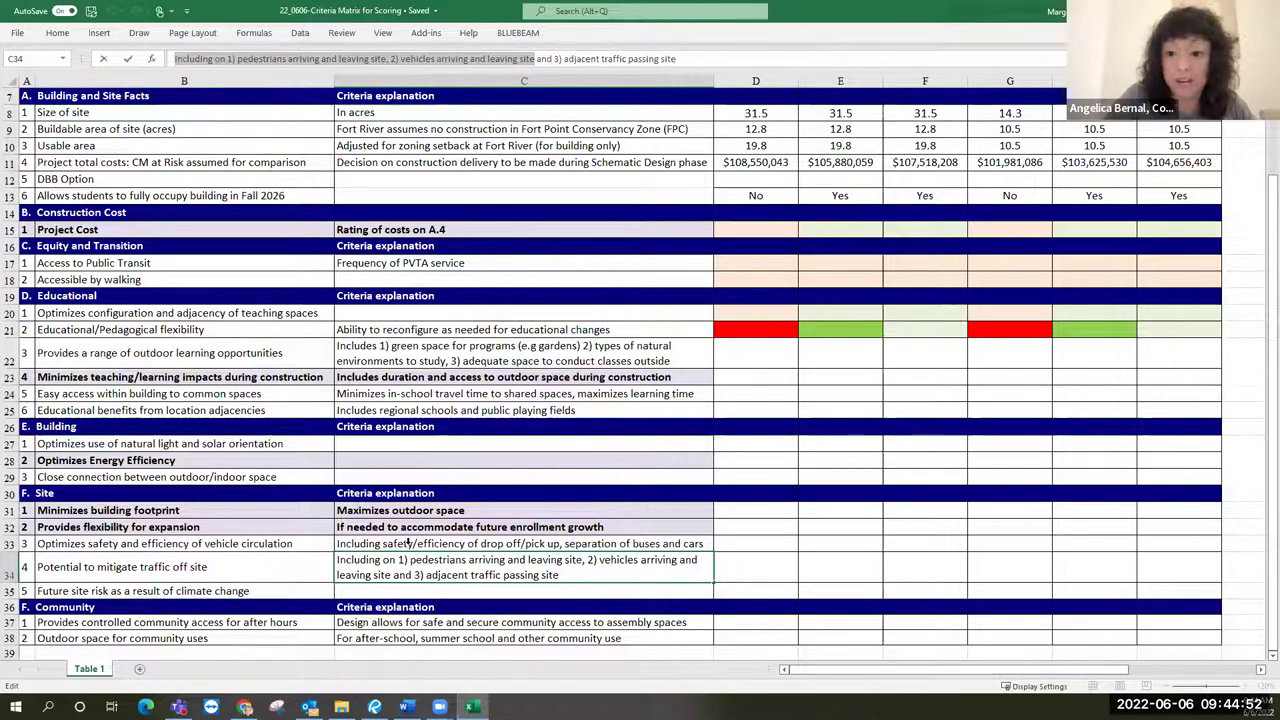
{"action": "left_click", "coordinate": [407, 541]}
{"action": "left_click", "coordinate": [501, 58]}
{"action": "type", "text": "."}
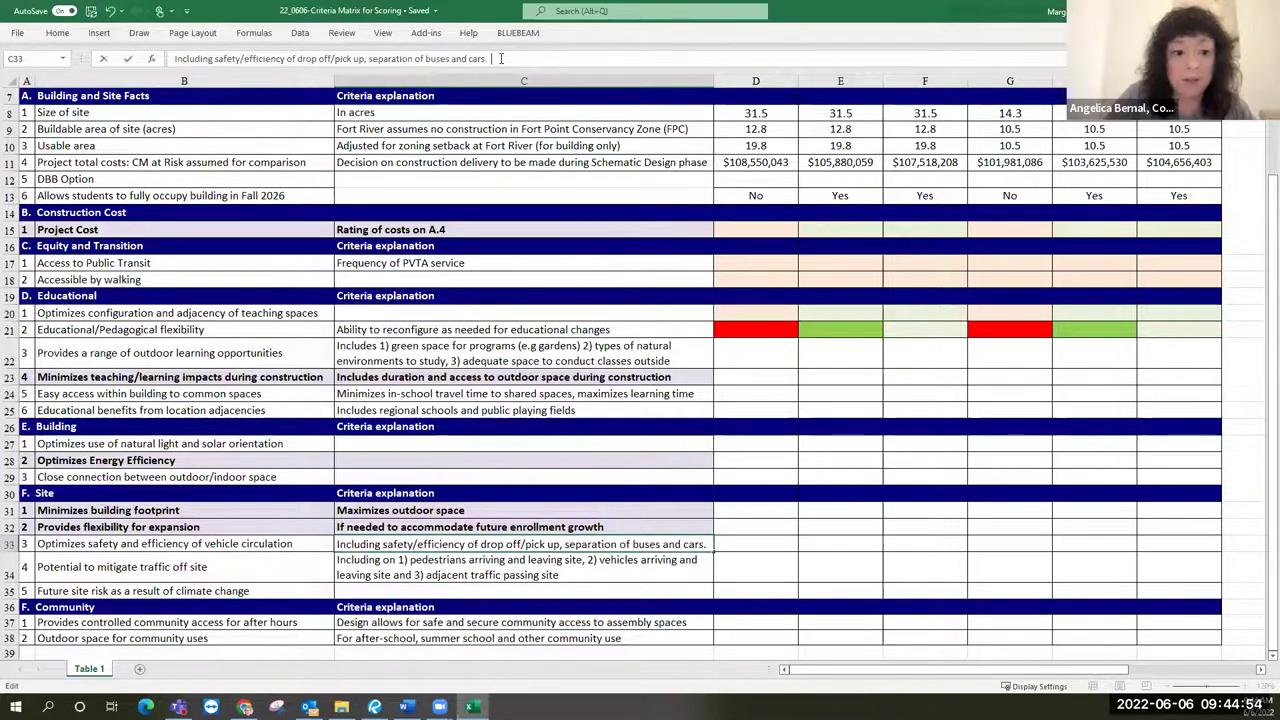
{"action": "key", "text": "ctrl+v"}
{"action": "key", "text": "Return"}
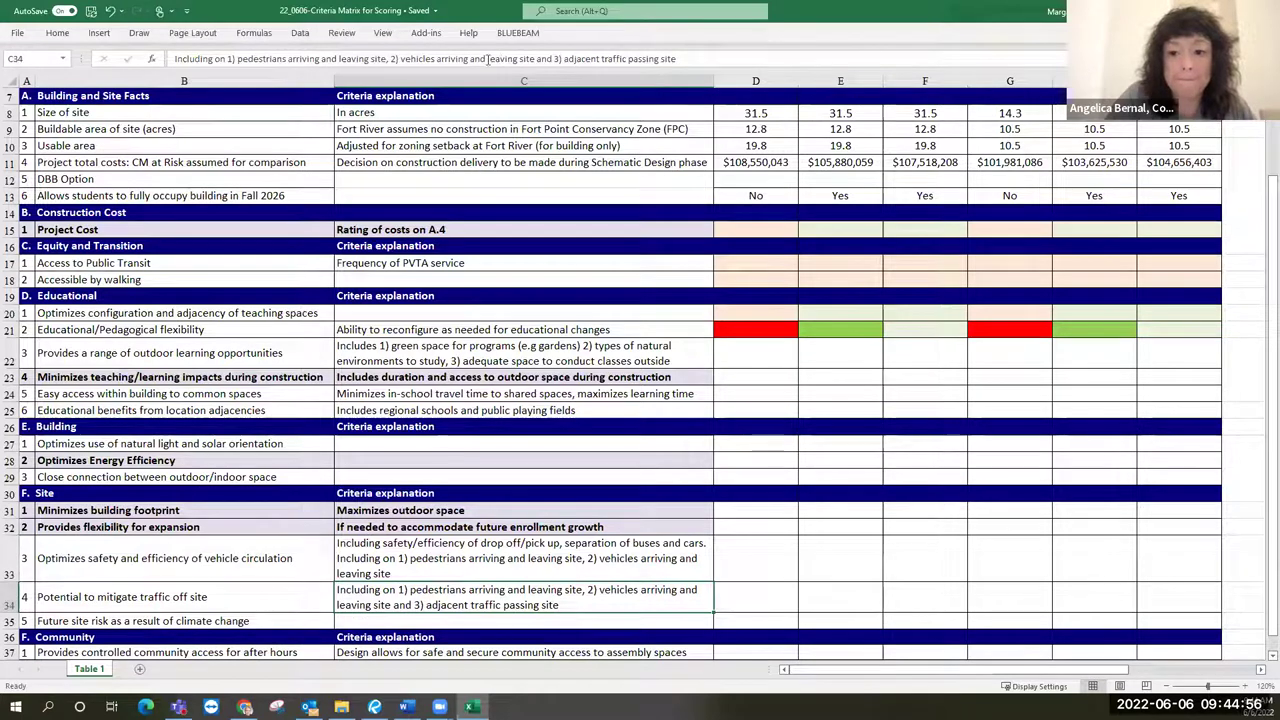
Shorten the traffic criterion's explanation in C34 to "Adjacent traffic passing site".
{"action": "left_click_drag", "start_coordinate": [565, 59], "coordinate": [5, 66]}
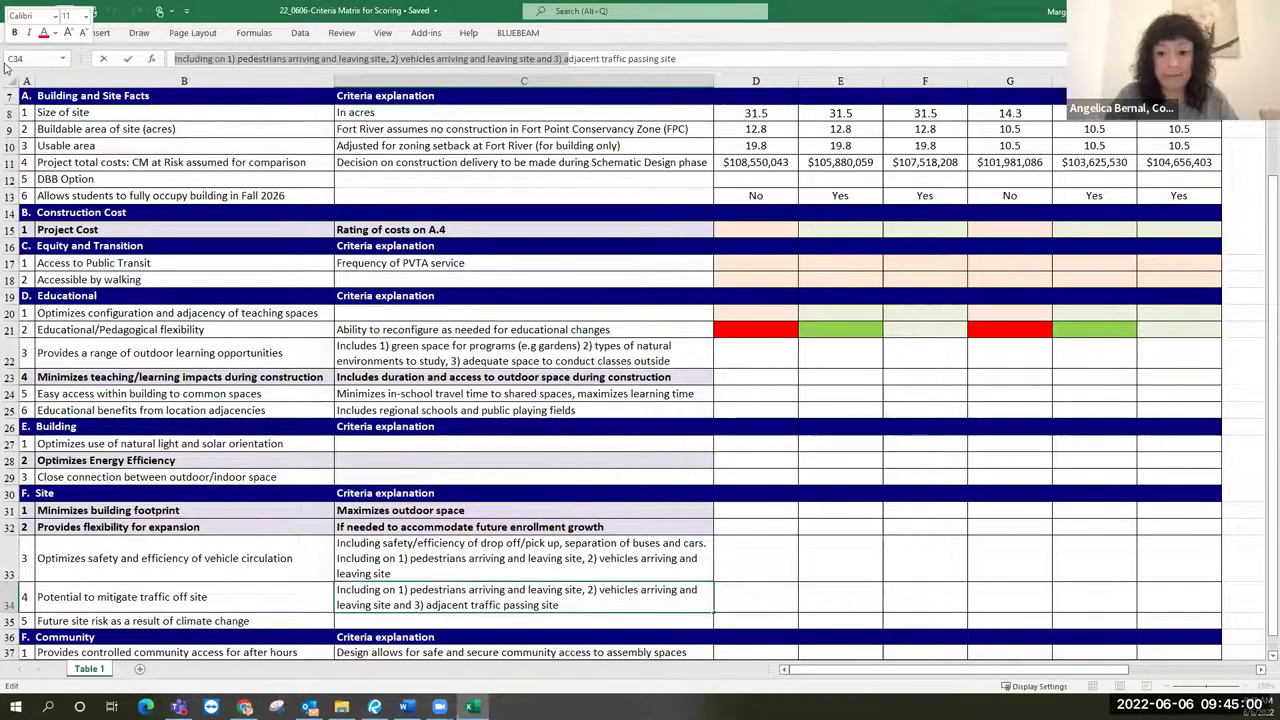
{"action": "type", "text": "A"}
{"action": "key", "text": "Return"}
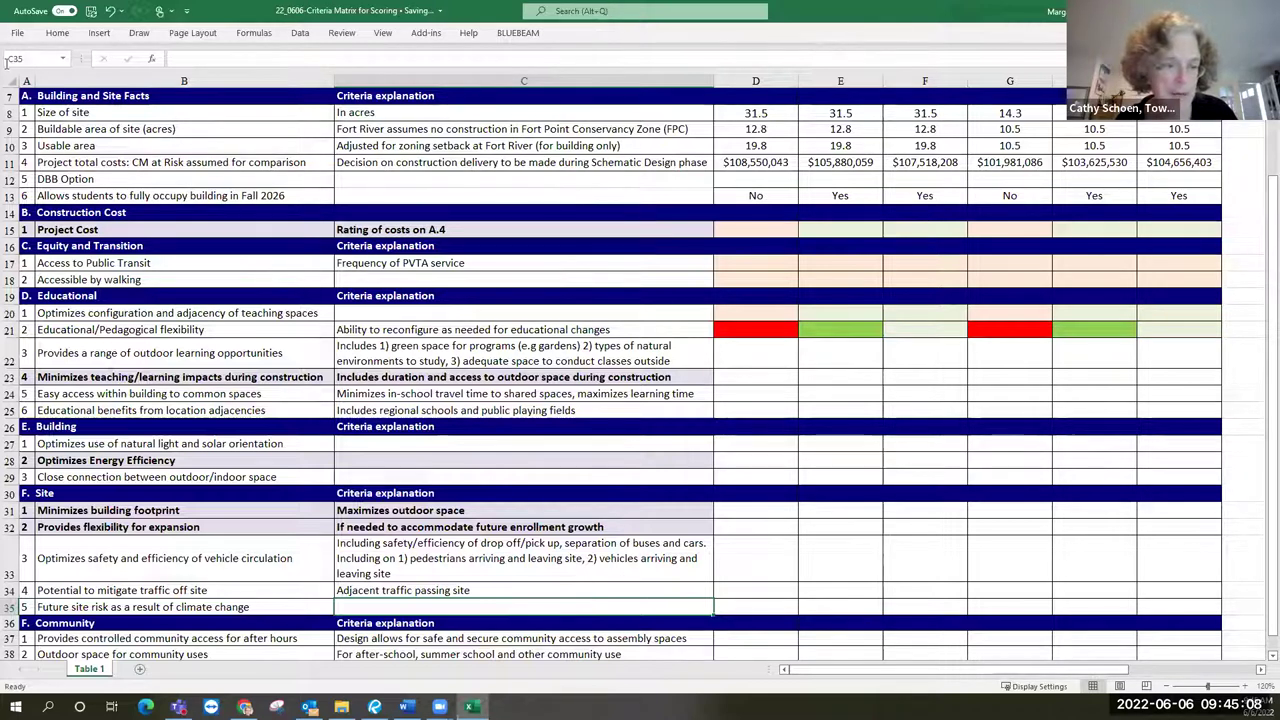
Copy the bright light green rating from E21 to the teaching-space adjacency cells E20 and H20 for the New 3 Story options.
{"action": "left_click", "coordinate": [37, 313]}
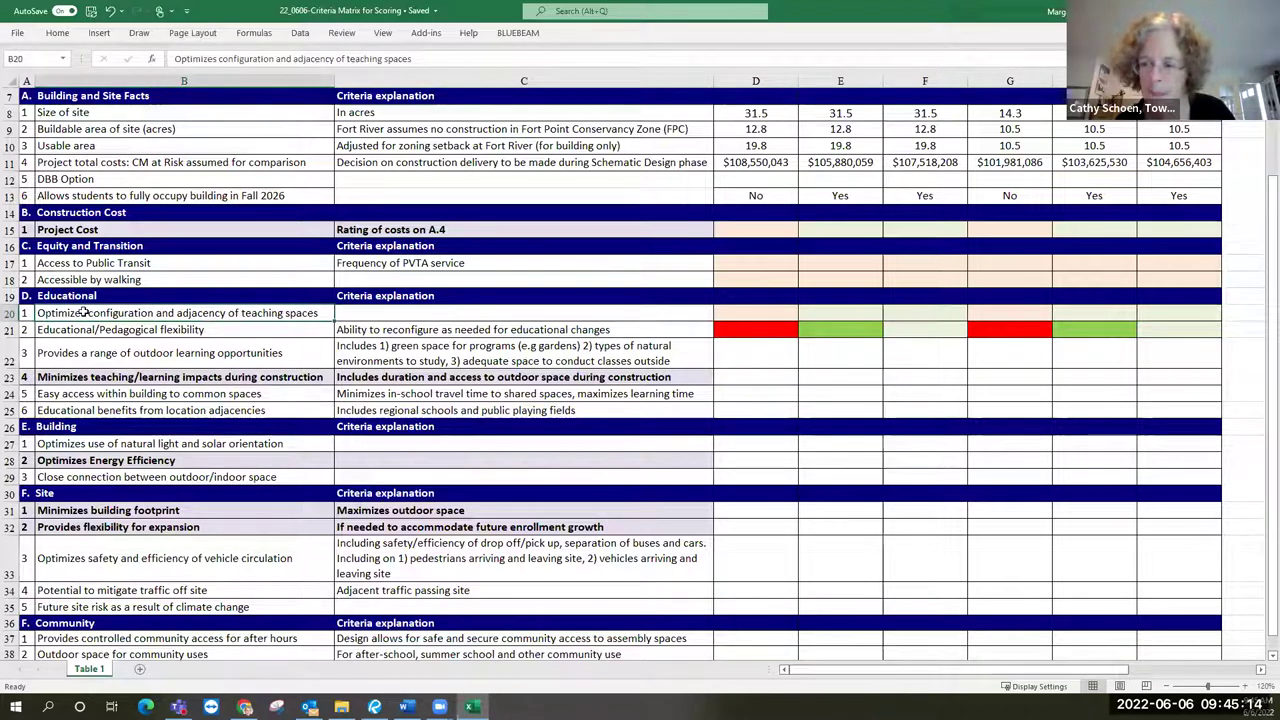
{"action": "left_click", "coordinate": [834, 327]}
{"action": "key", "text": "ctrl+c"}
{"action": "key", "text": "Up"}
{"action": "key", "text": "ctrl+v"}
{"action": "key", "text": "Right"}
{"action": "key", "text": "Right"}
{"action": "key", "text": "Right"}
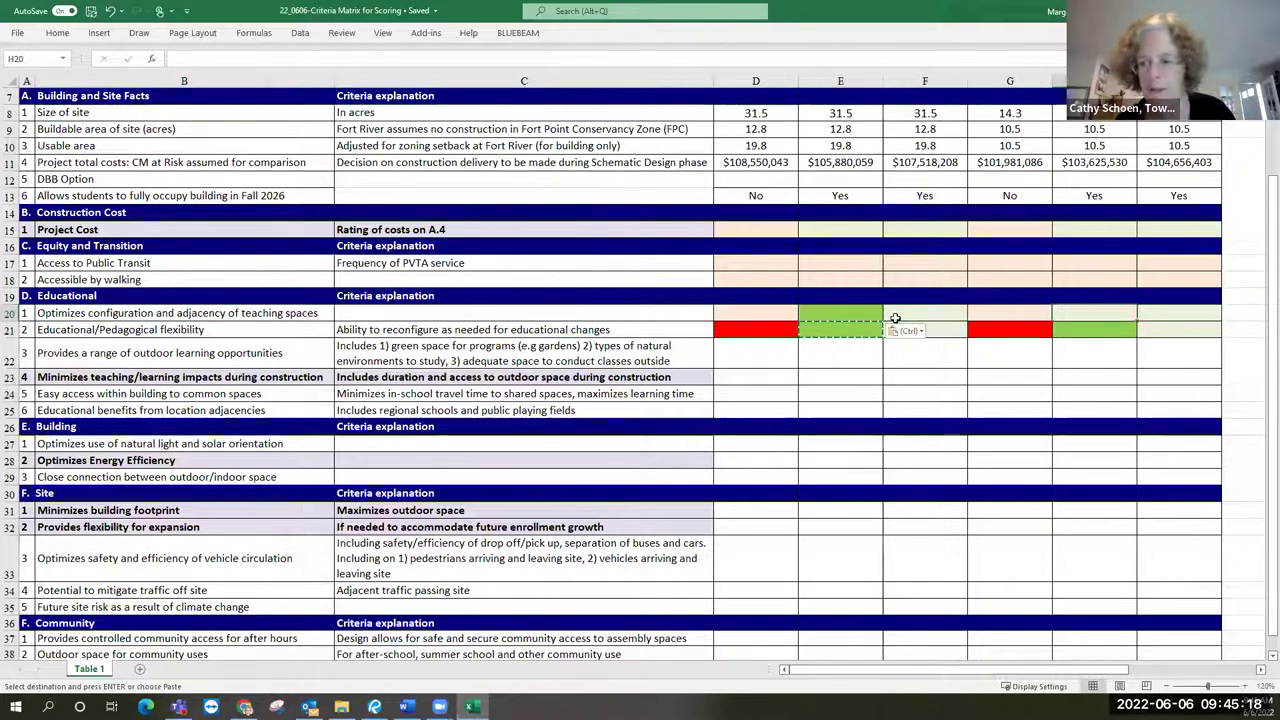
{"action": "key", "text": "ctrl+v"}
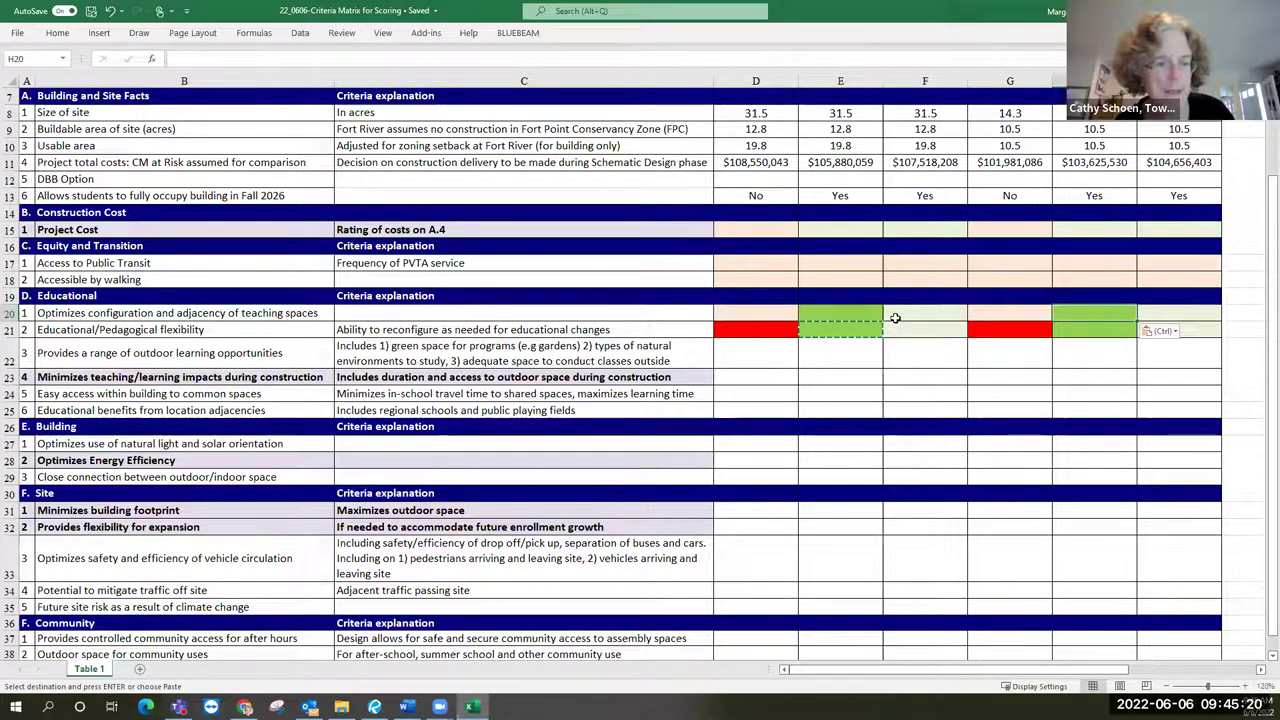
{"action": "key", "text": "Down"}
{"action": "key", "text": "Return"}
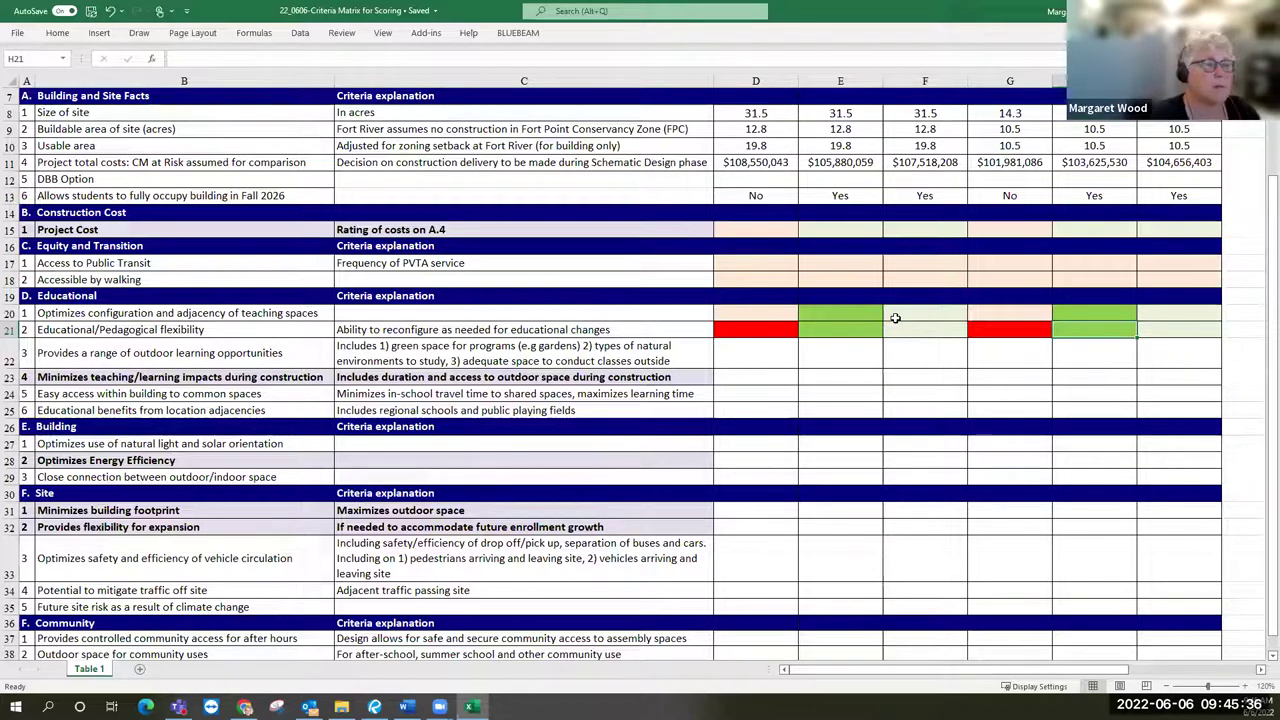
Copy the bright light green rating from E21 to the Fort River New 3 Story outdoor learning cell E22.
{"action": "left_click", "coordinate": [12, 352]}
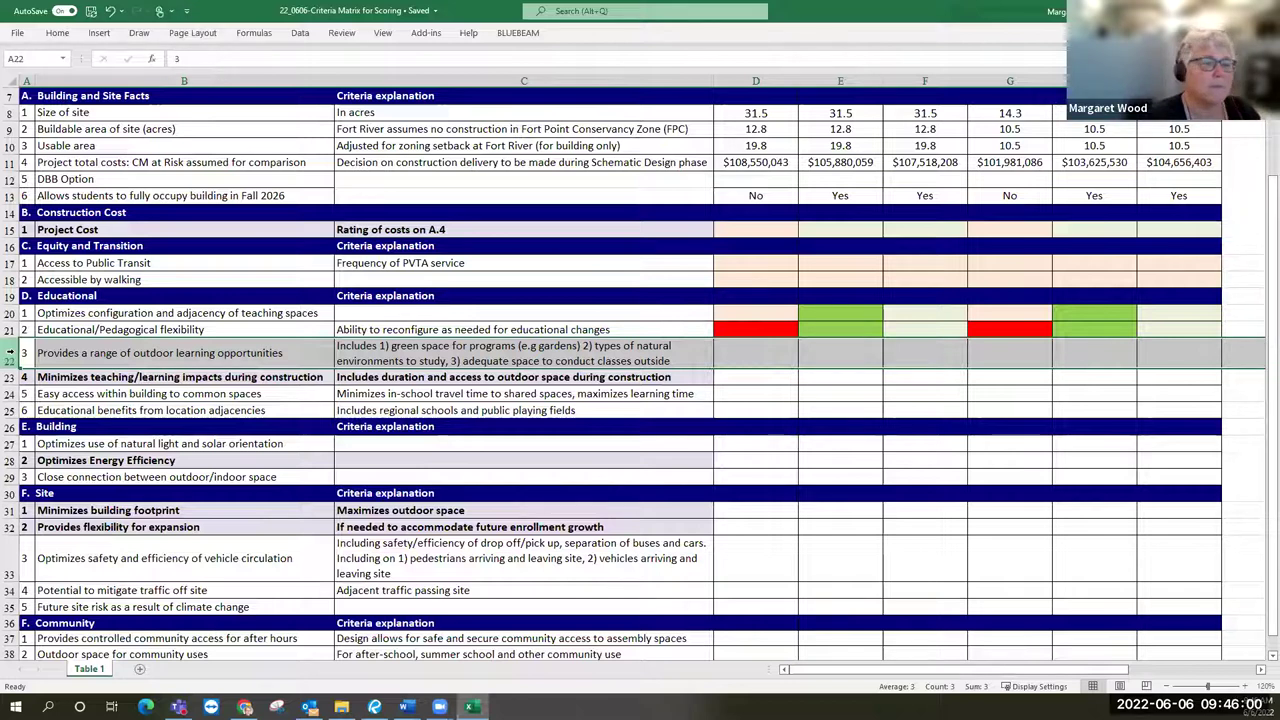
{"action": "left_click", "coordinate": [758, 355]}
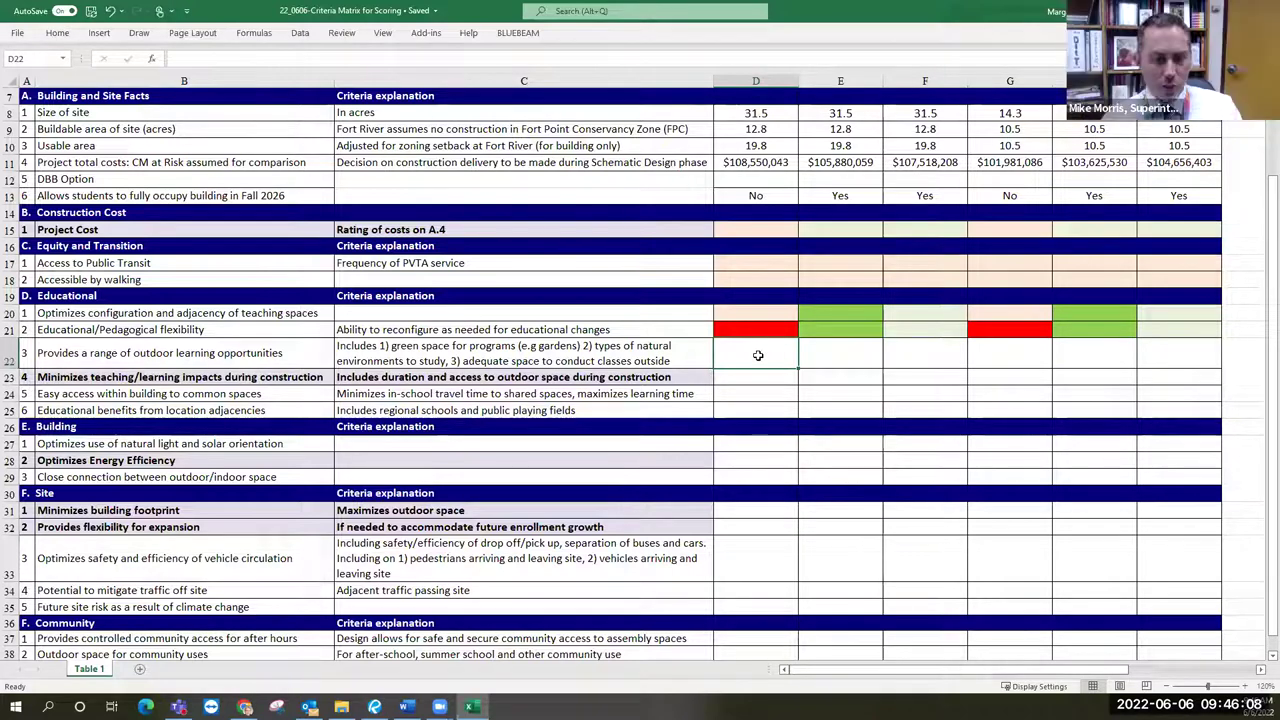
{"action": "key", "text": "Right"}
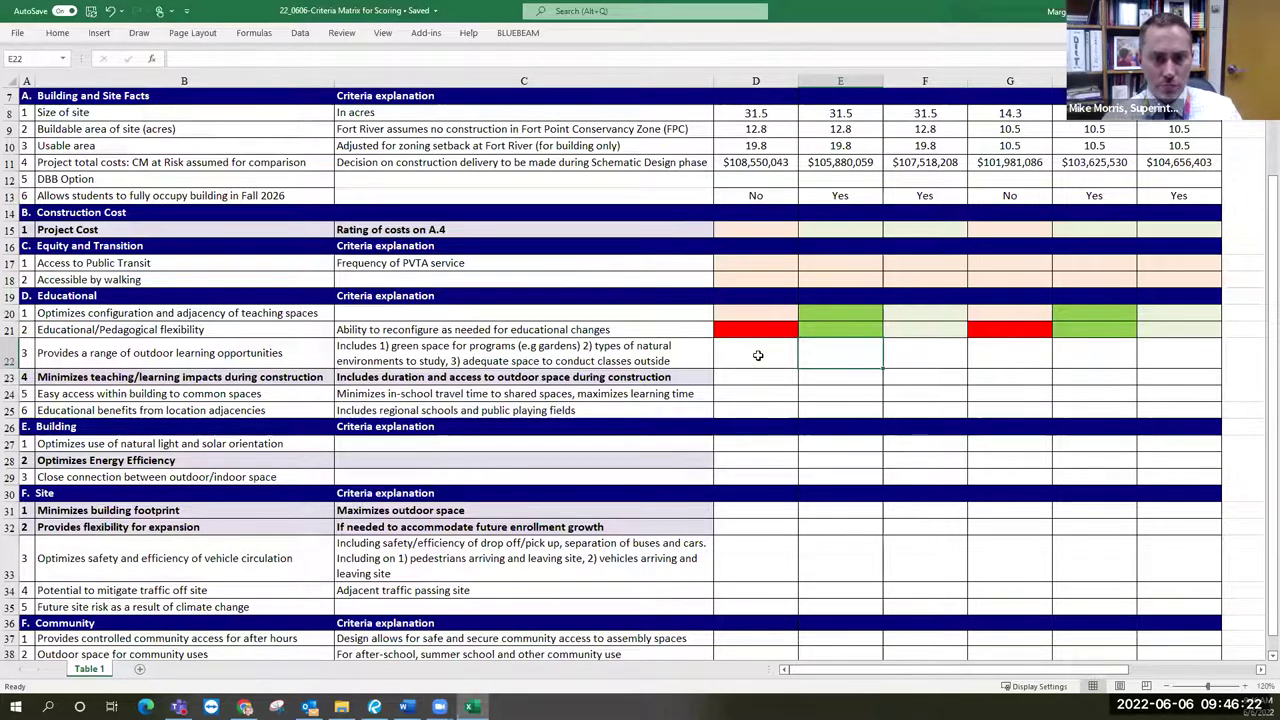
{"action": "key", "text": "Up"}
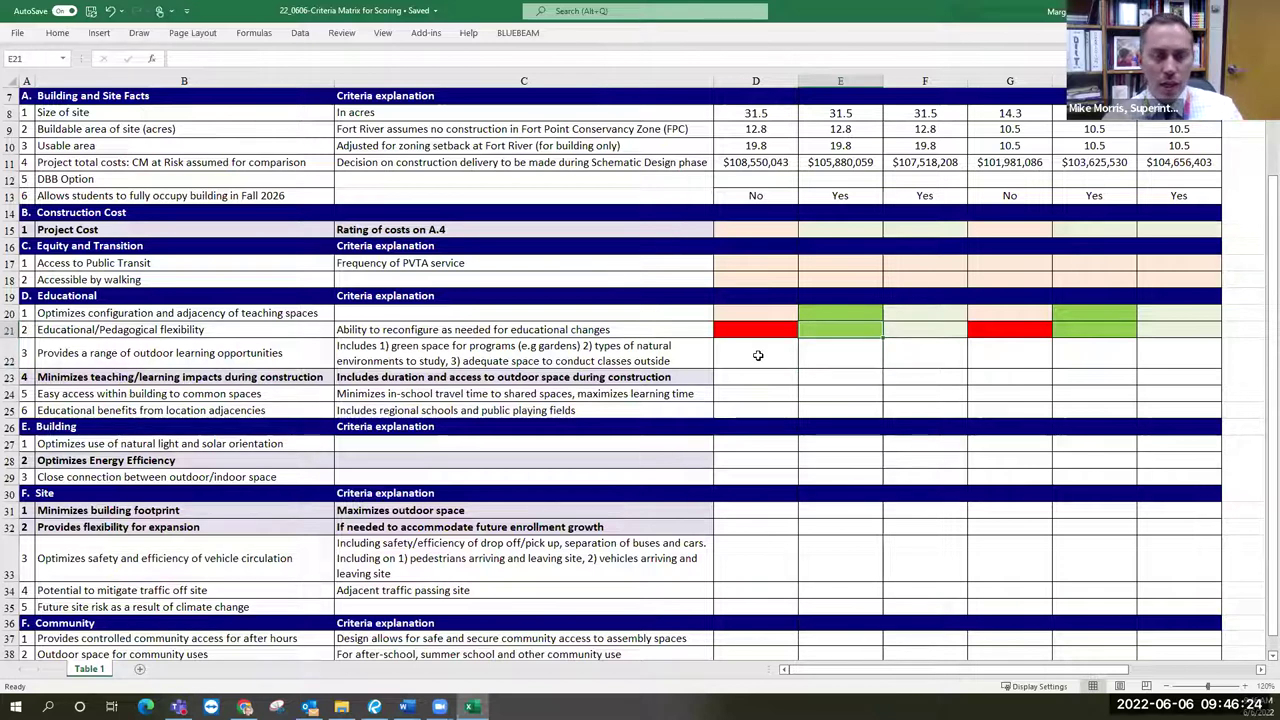
{"action": "key", "text": "ctrl+c"}
{"action": "key", "text": "Down"}
{"action": "key", "text": "ctrl+v"}
Copy the Favorable rating from F21 to the Fort River New 2 Story outdoor learning cell F22.
{"action": "key", "text": "Right"}
{"action": "key", "text": "Up"}
{"action": "key", "text": "ctrl+c"}
{"action": "key", "text": "Down"}
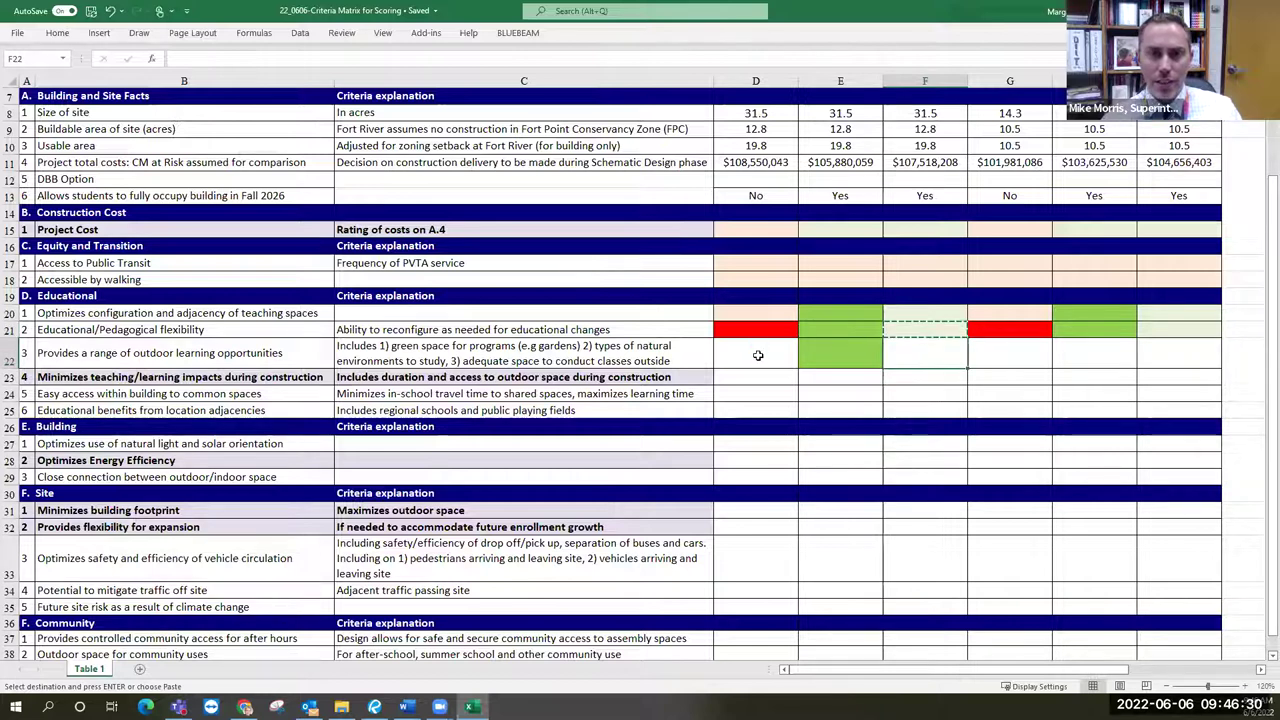
{"action": "key", "text": "ctrl+v"}
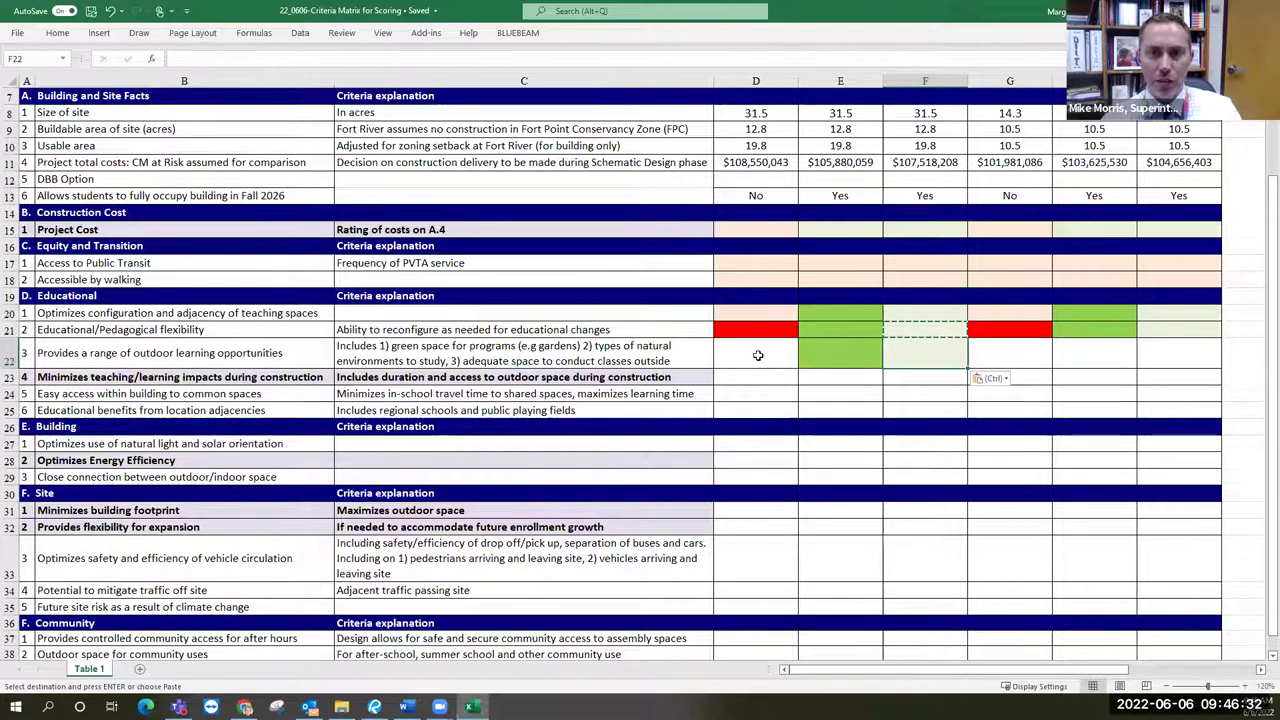
{"action": "key", "text": "Escape"}
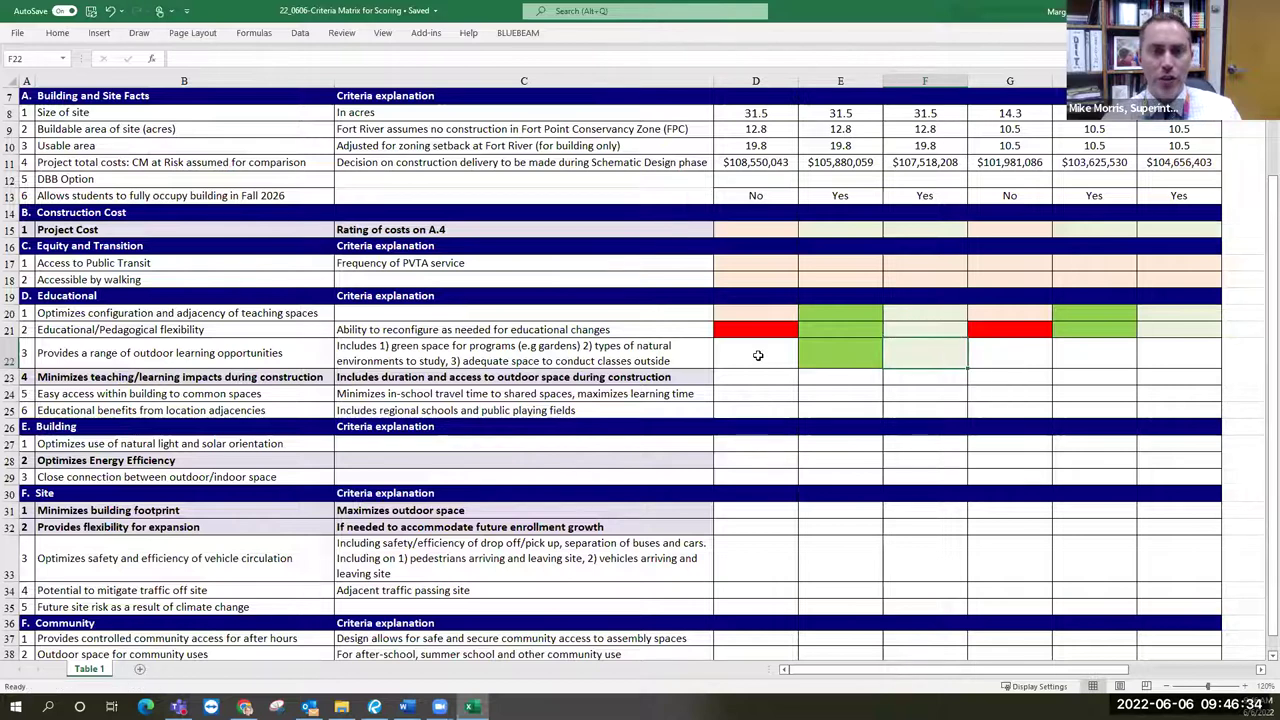
Copy the Similar rating from G20 to the Wildwood outdoor learning cells G22:I22.
{"action": "key", "text": "Left"}
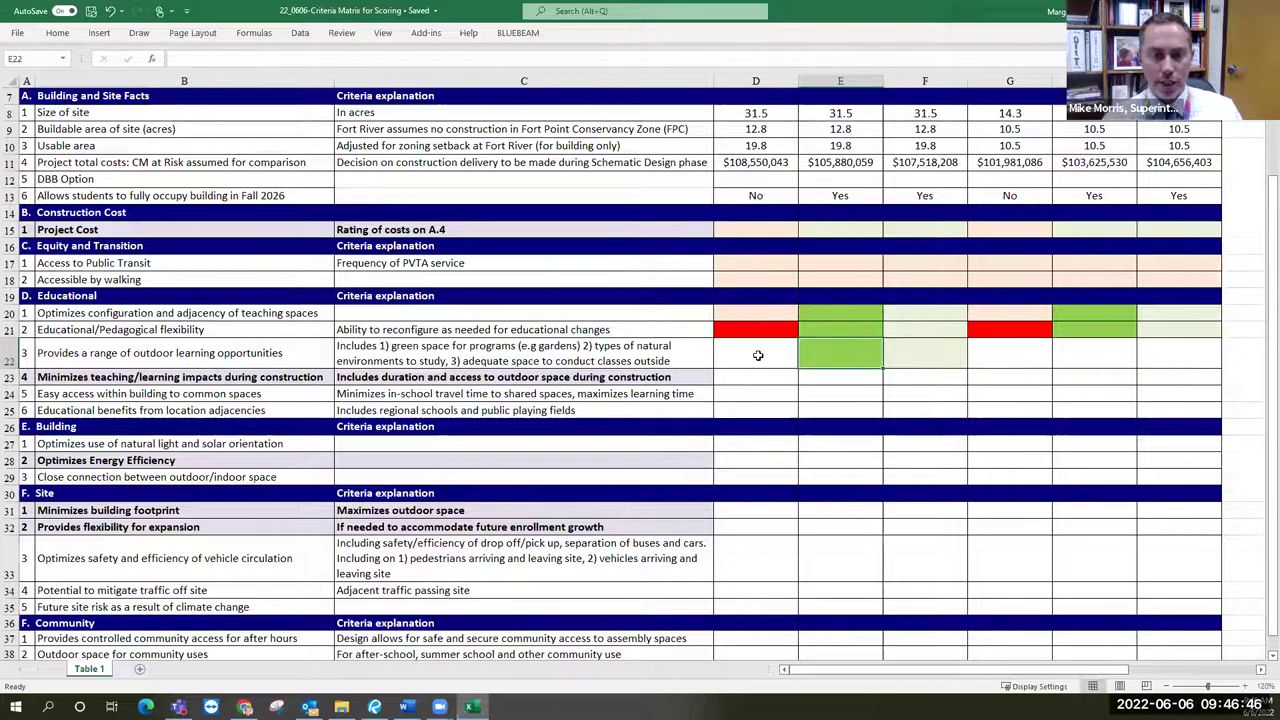
{"action": "left_click", "coordinate": [758, 355]}
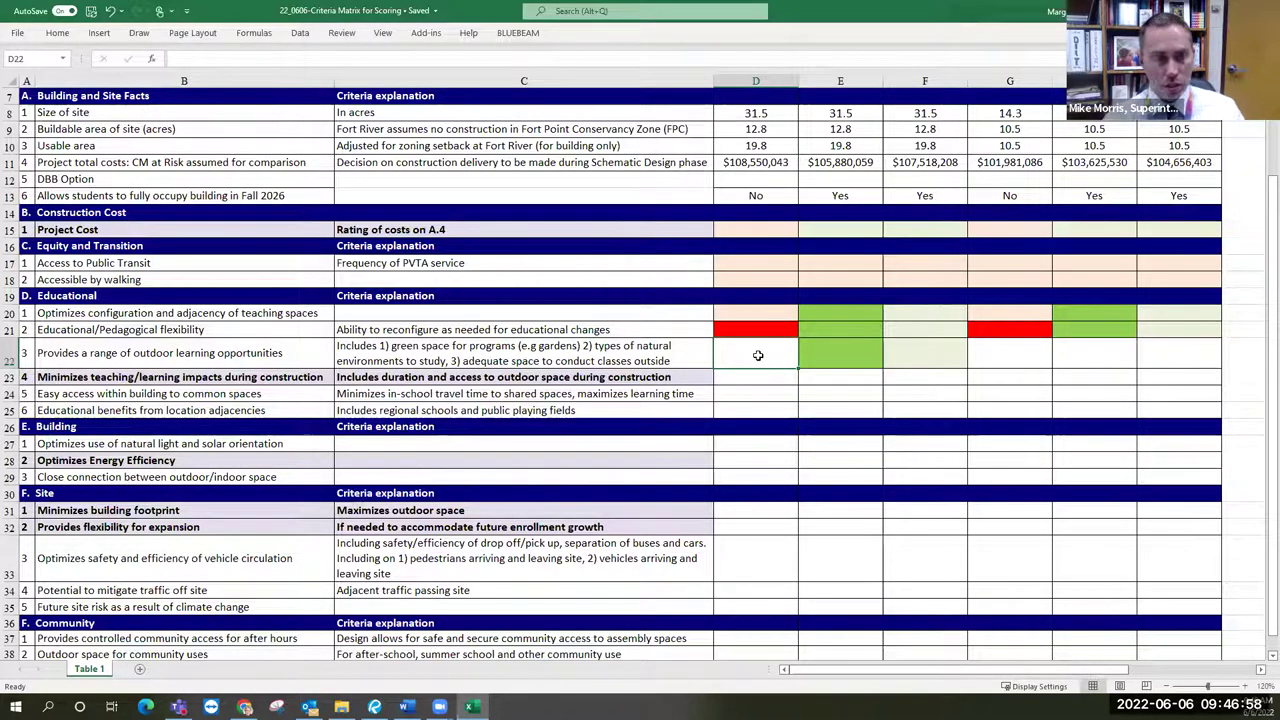
{"action": "key", "text": "Right"}
{"action": "key", "text": "Right"}
{"action": "key", "text": "Right"}
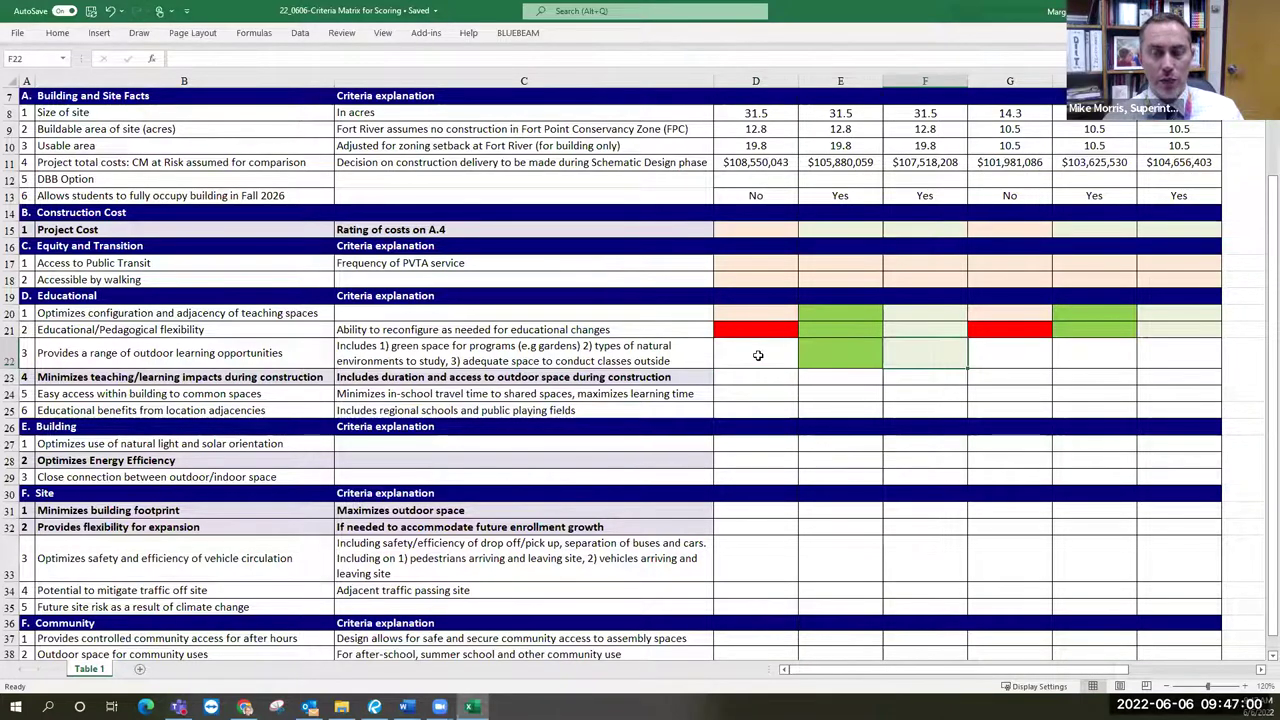
{"action": "key", "text": "Up"}
{"action": "key", "text": "Up"}
{"action": "key", "text": "ctrl+c"}
{"action": "key", "text": "Down"}
{"action": "key", "text": "Down"}
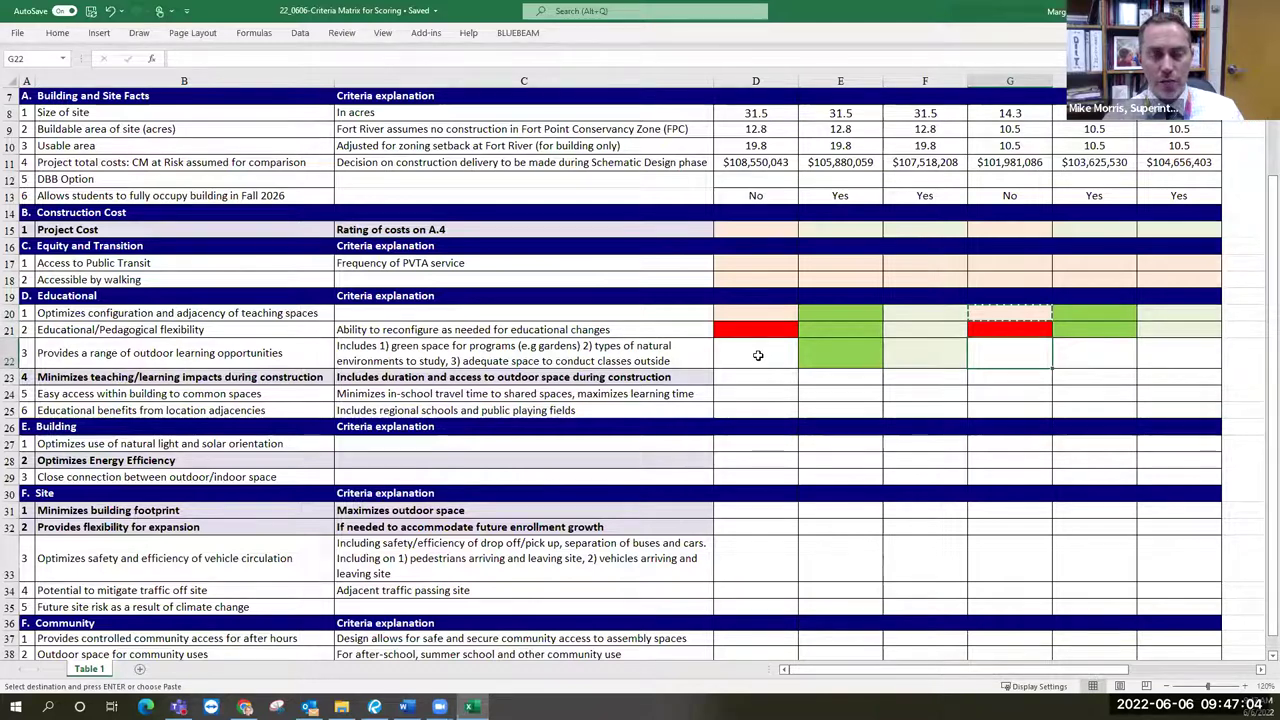
{"action": "key", "text": "ctrl+v"}
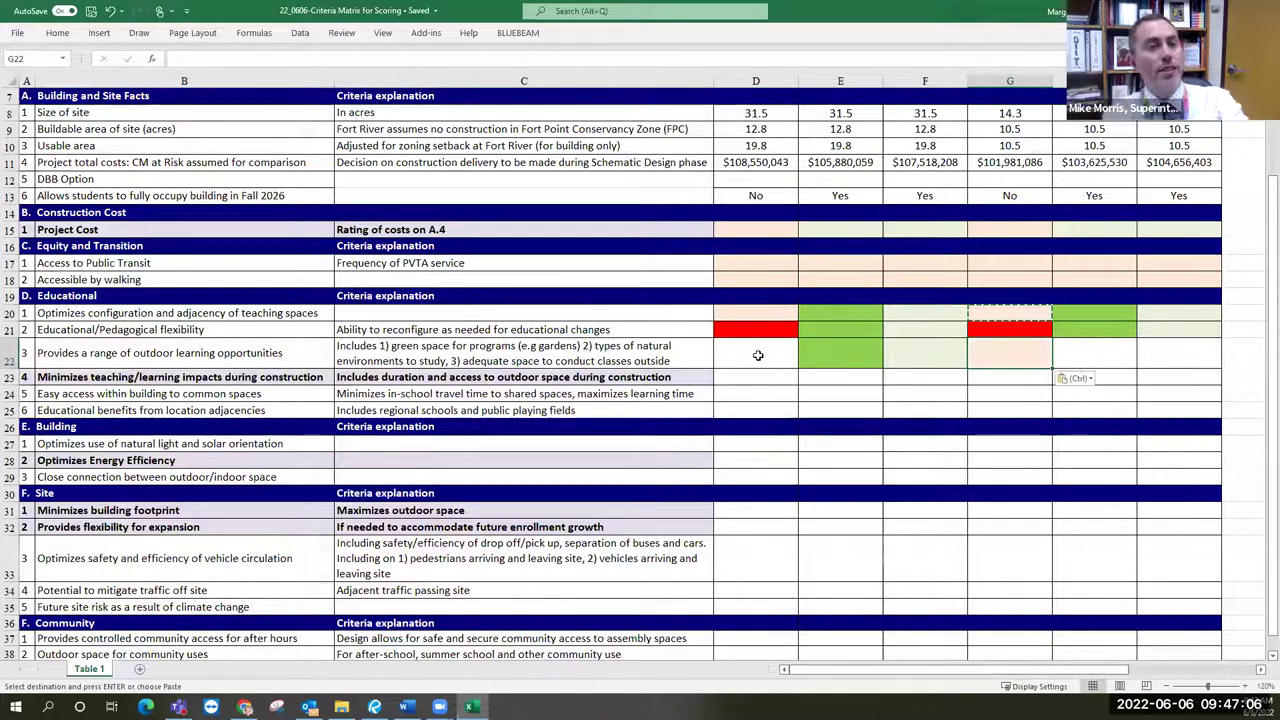
{"action": "key", "text": "Right"}
{"action": "key", "text": "ctrl+v"}
{"action": "key", "text": "Right"}
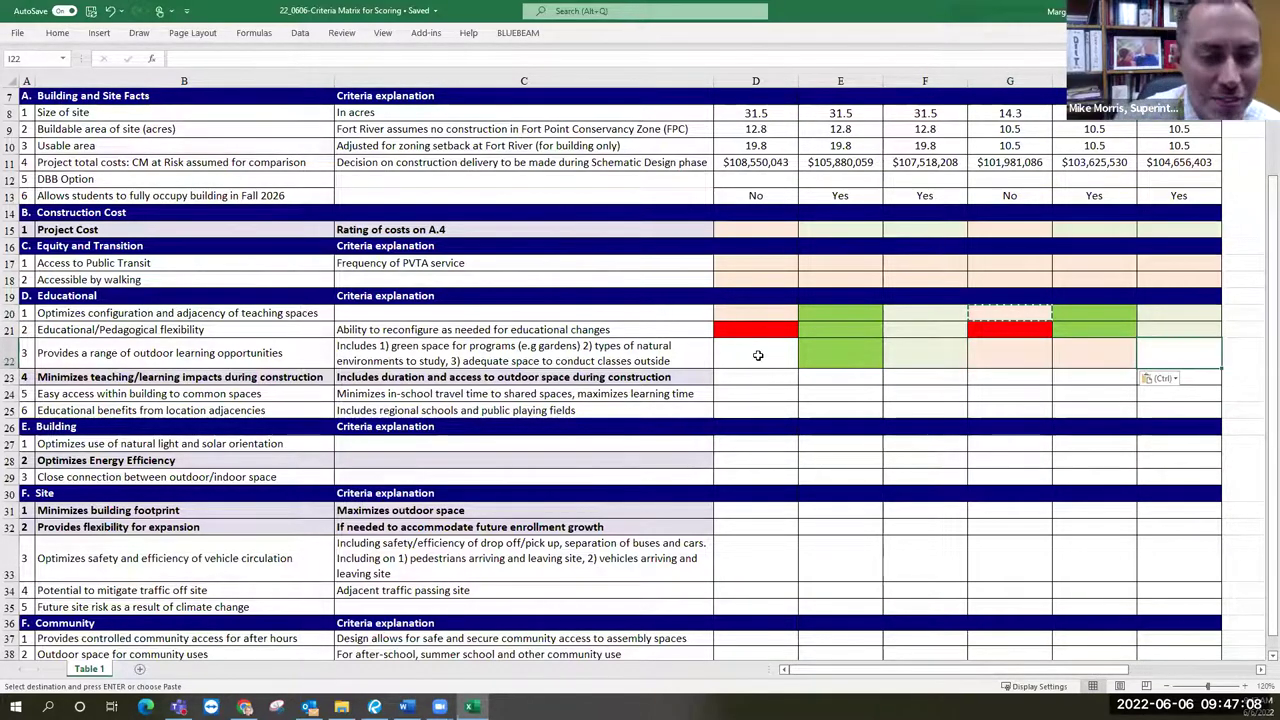
{"action": "key", "text": "ctrl+v"}
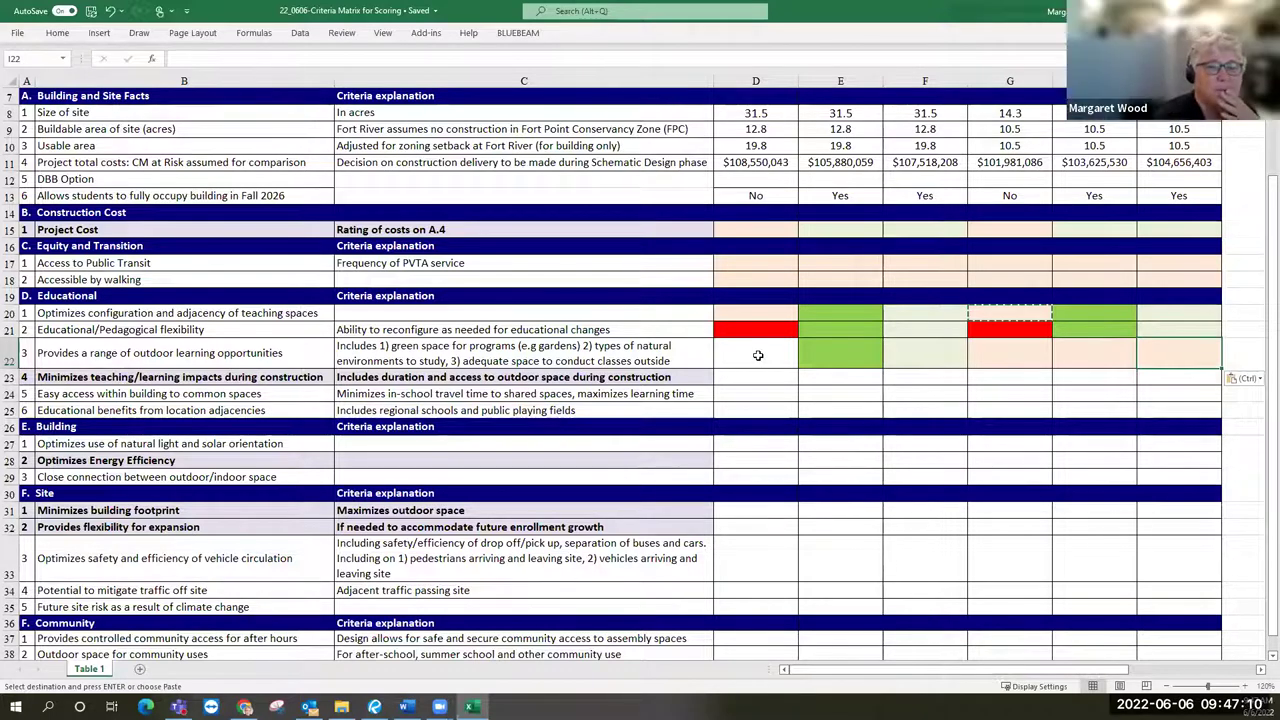
Copy the Favorable rating from F22 to the Wildwood Add/Reno outdoor learning cell G22.
{"action": "key", "text": "Left"}
{"action": "key", "text": "Left"}
{"action": "key", "text": "Left"}
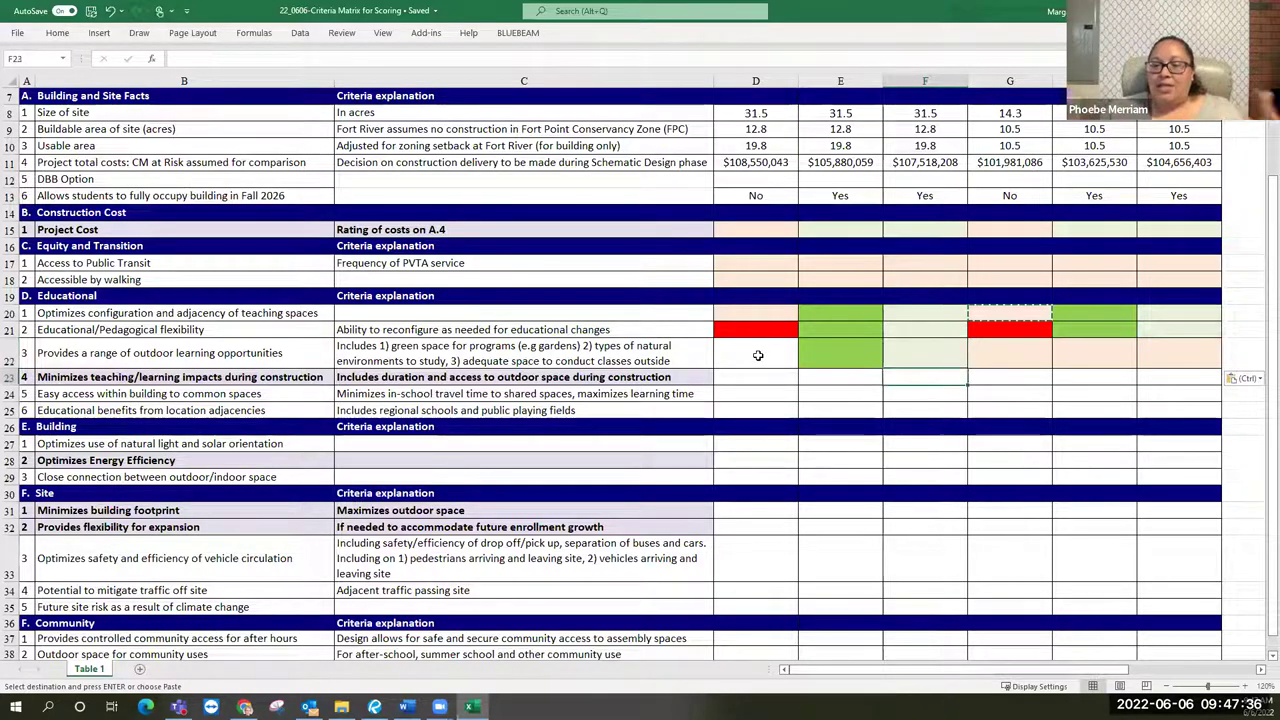
{"action": "key", "text": "ctrl+c"}
{"action": "key", "text": "Right"}
{"action": "key", "text": "ctrl+v"}
{"action": "key", "text": "Down"}
{"action": "key", "text": "Escape"}
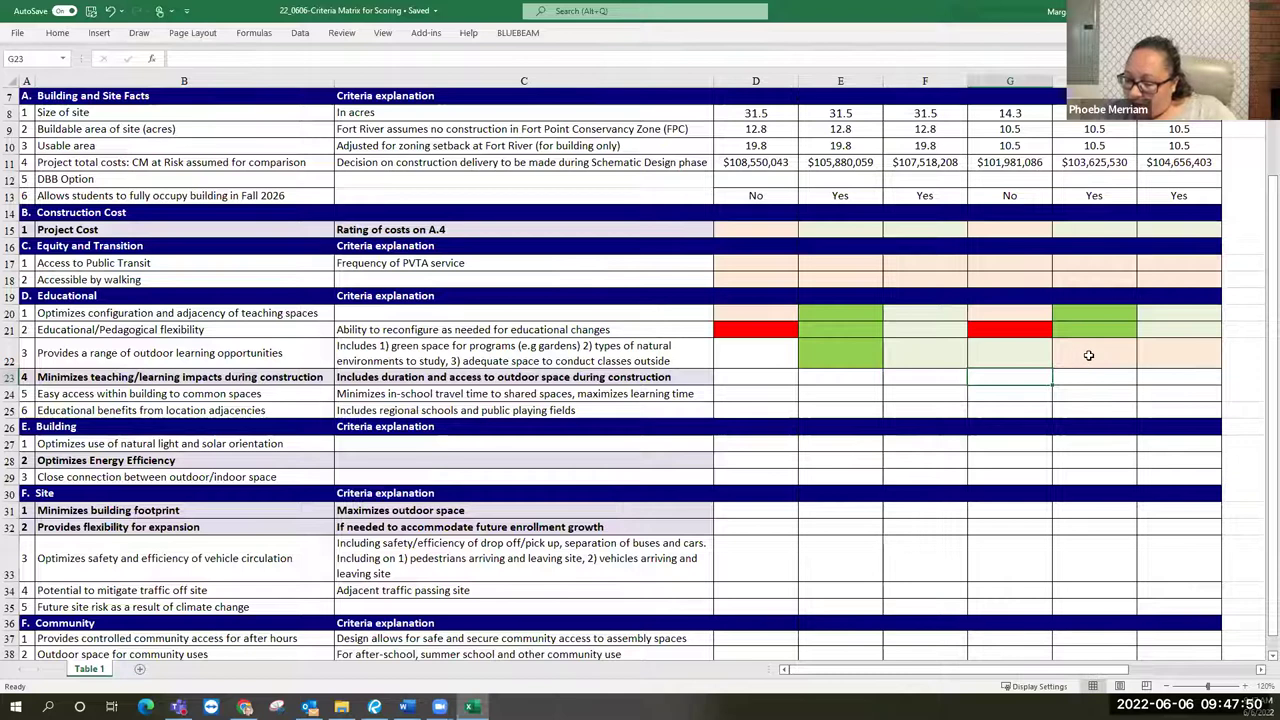
Copy the Not favorable rating from G21 to the Wildwood New 2 Story outdoor learning cell I22.
{"action": "left_click", "coordinate": [1014, 328]}
{"action": "key", "text": "ctrl+c"}
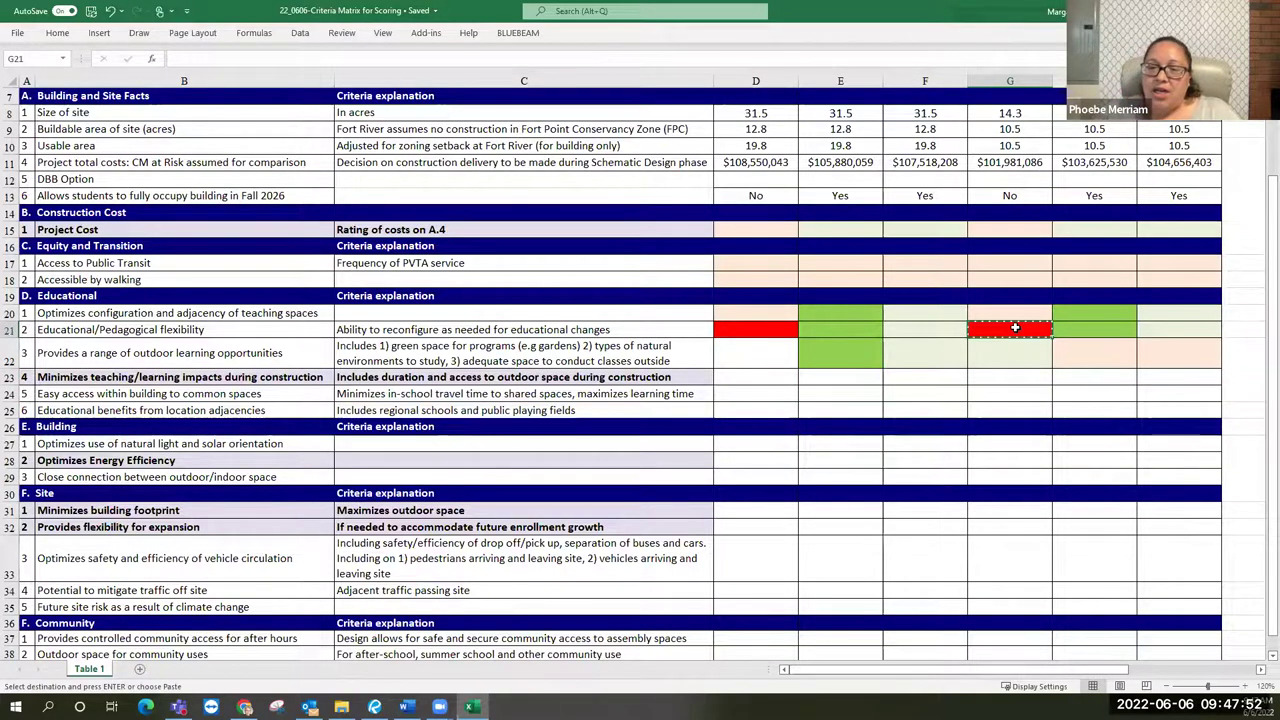
{"action": "key", "text": "Down"}
{"action": "key", "text": "Right"}
{"action": "key", "text": "Right"}
{"action": "key", "text": "ctrl+v"}
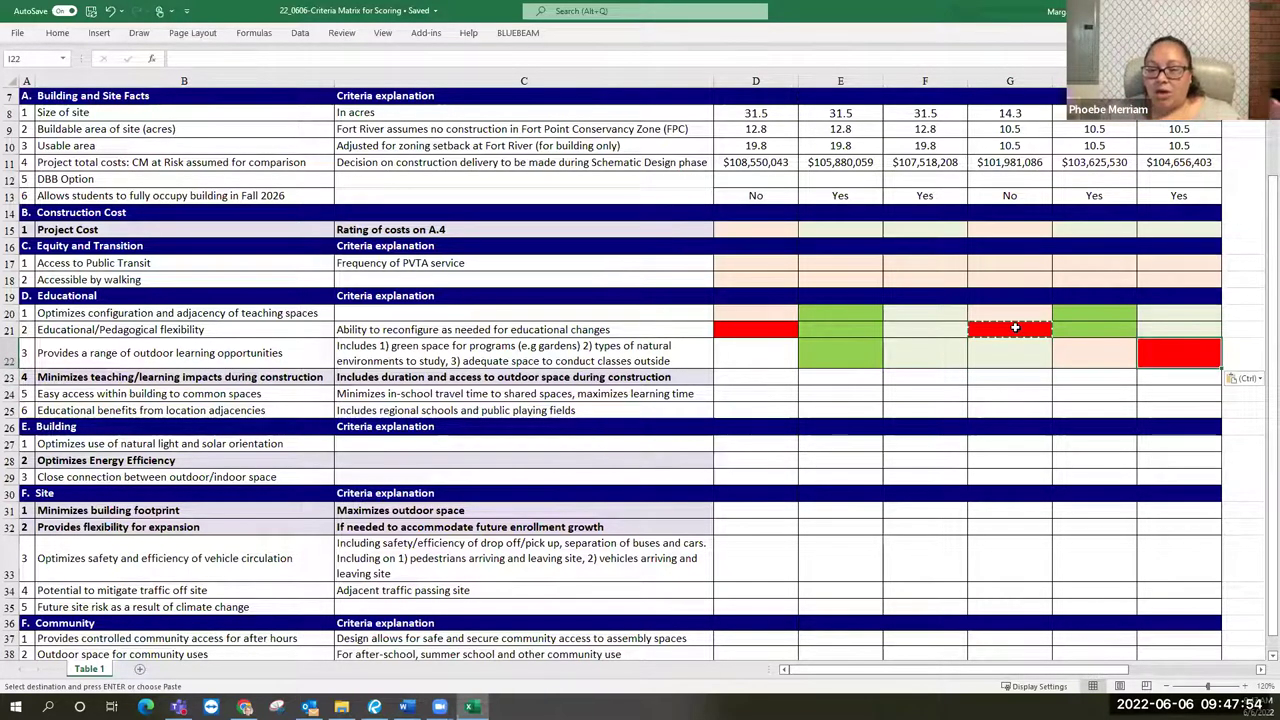
Copy the Not favorable rating from G21 to the Wildwood New 3 Story outdoor learning cell H22.
{"action": "key", "text": "Left"}
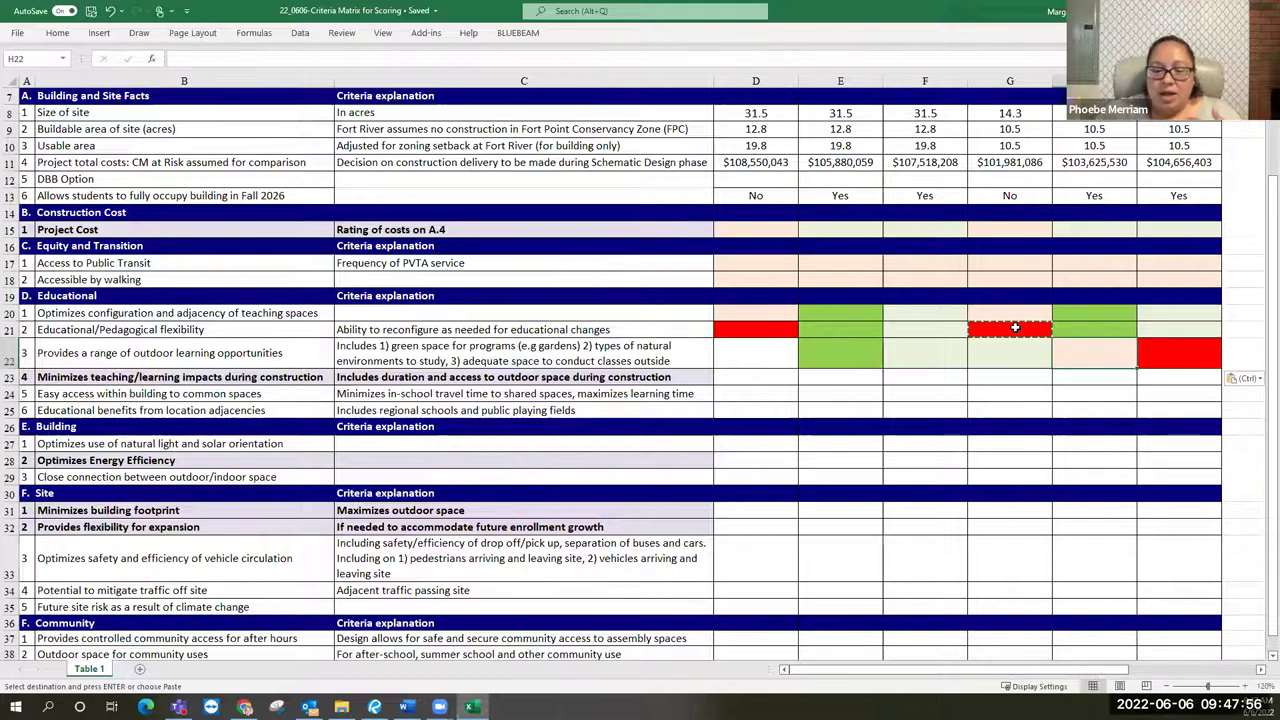
{"action": "key", "text": "ctrl"}
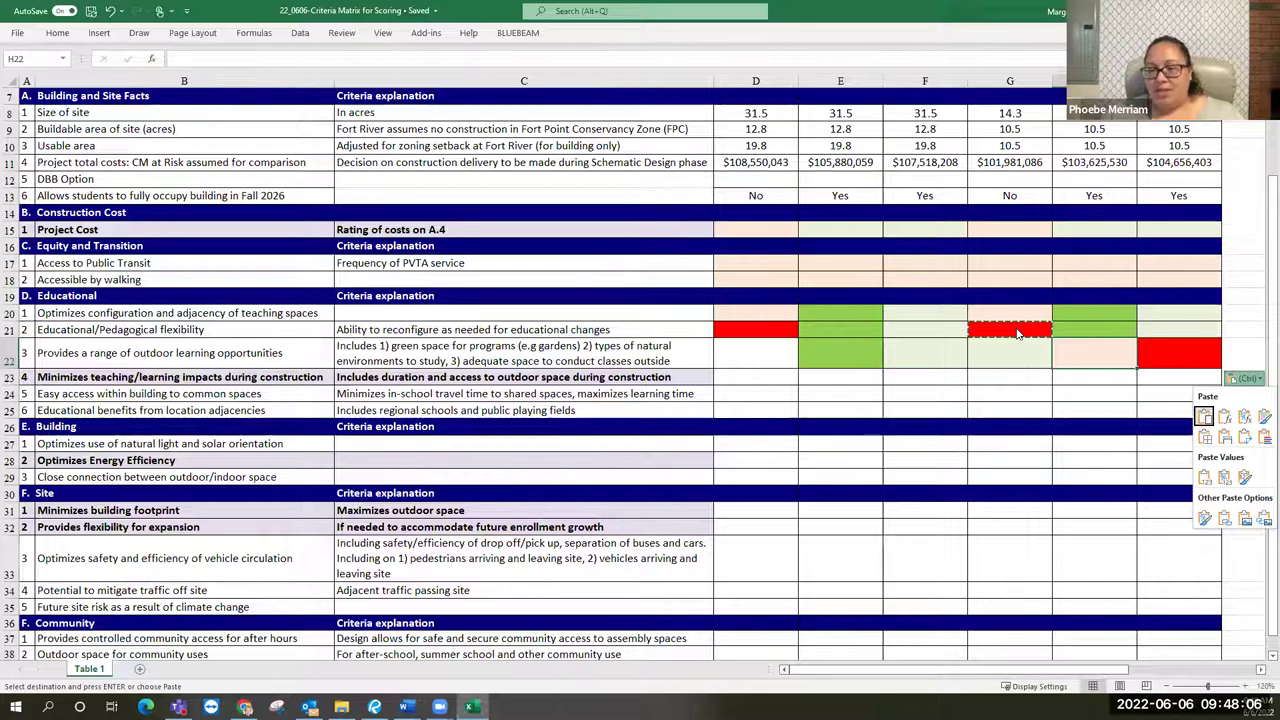
{"action": "key", "text": "Escape"}
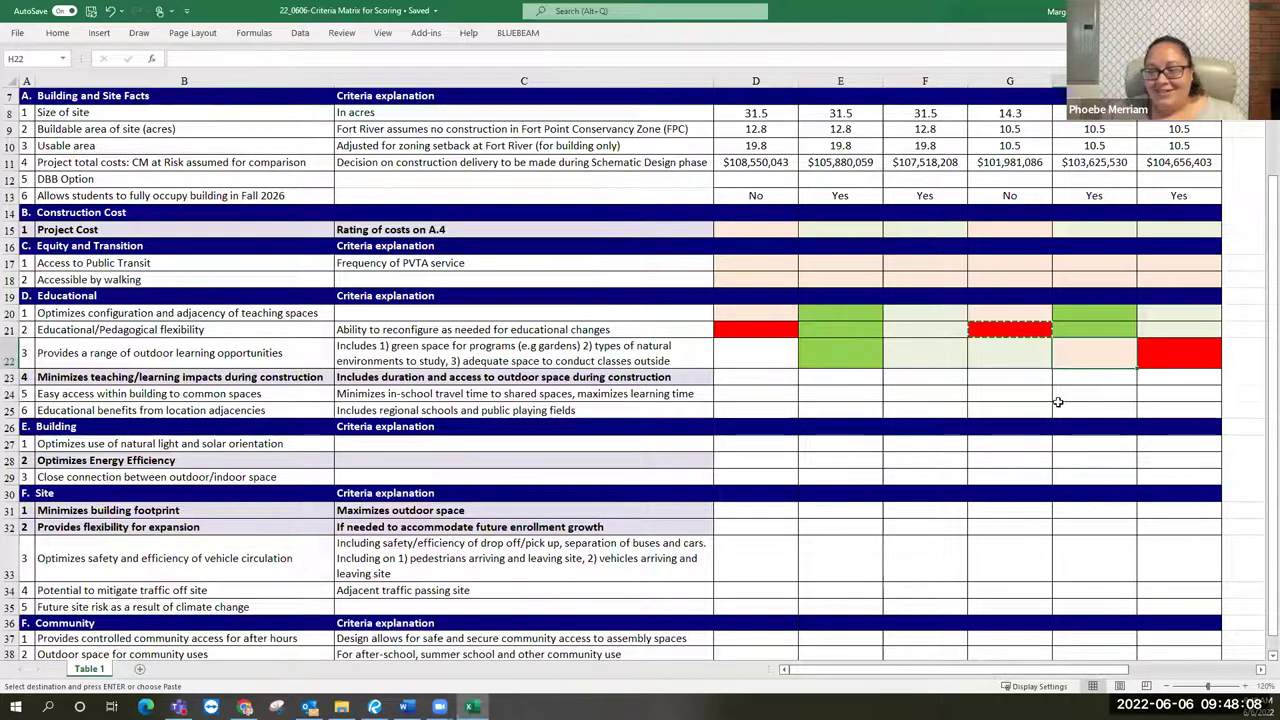
{"action": "left_click", "coordinate": [1015, 327]}
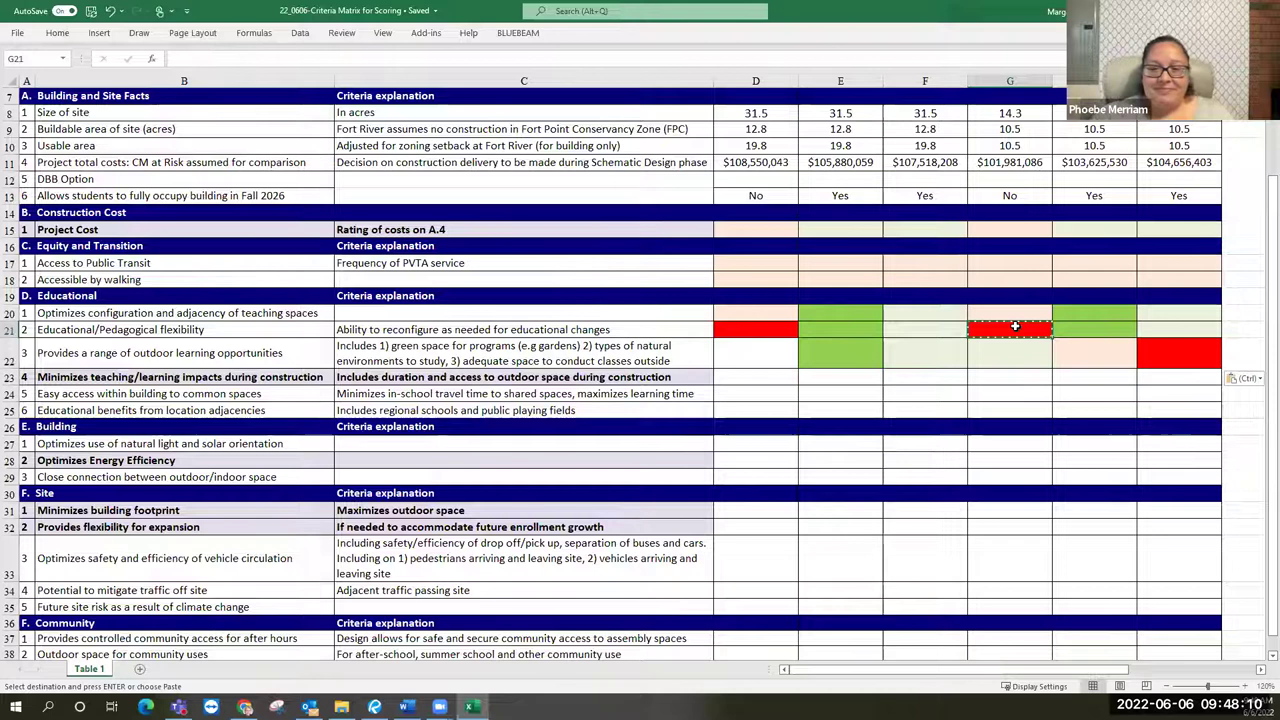
{"action": "key", "text": "Down"}
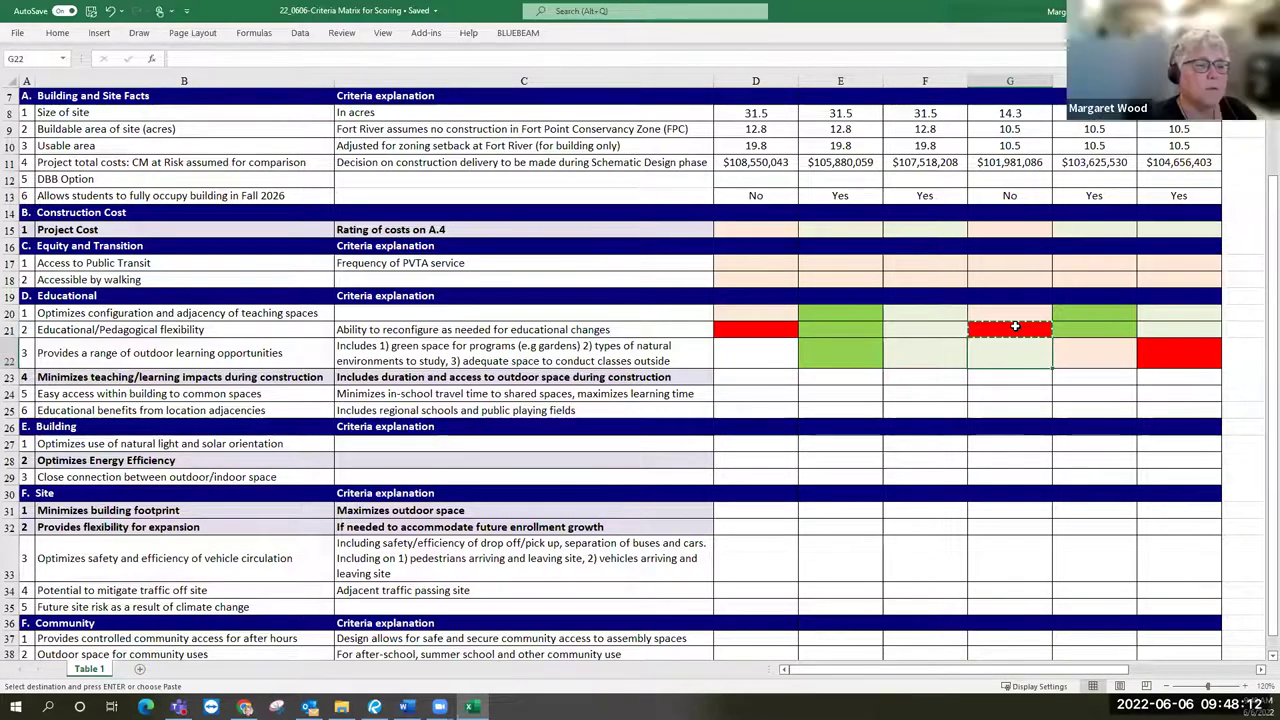
{"action": "key", "text": "Right"}
{"action": "key", "text": "ctrl+v"}
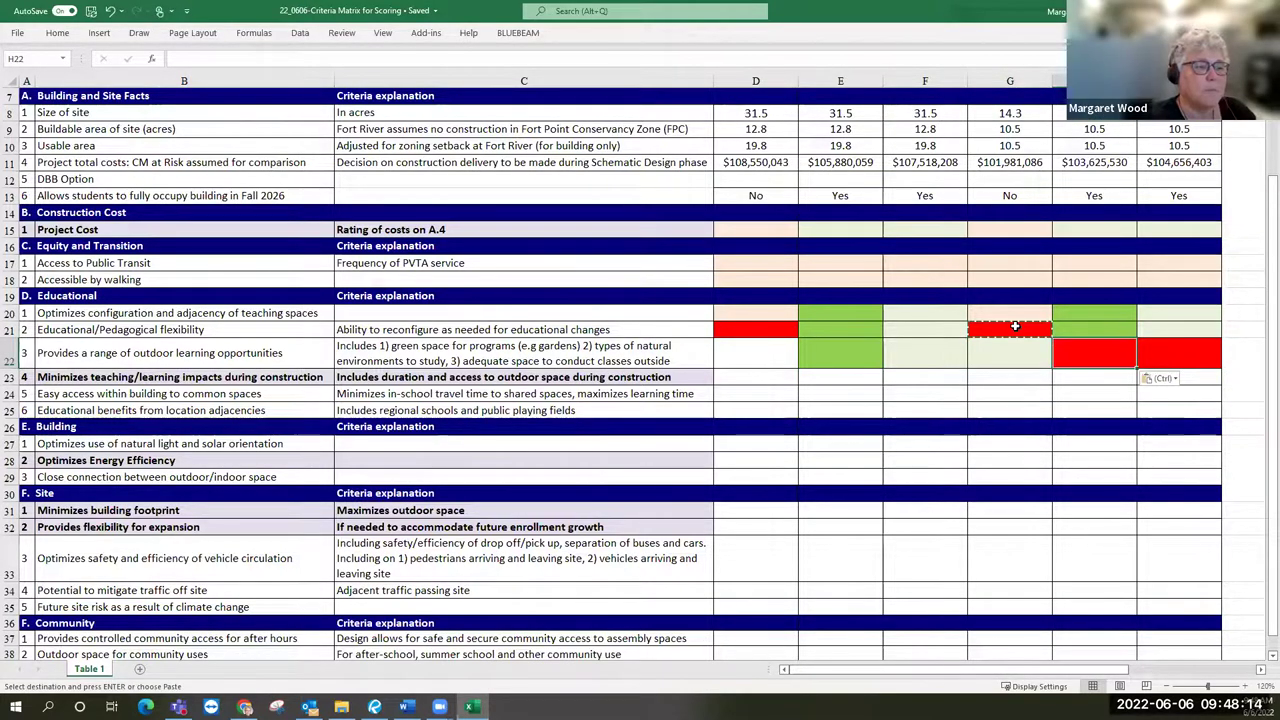
Copy the Favorable rating from F22 to the Fort River Add/Reno outdoor learning cell D22.
{"action": "key", "text": "Left"}
{"action": "key", "text": "Left"}
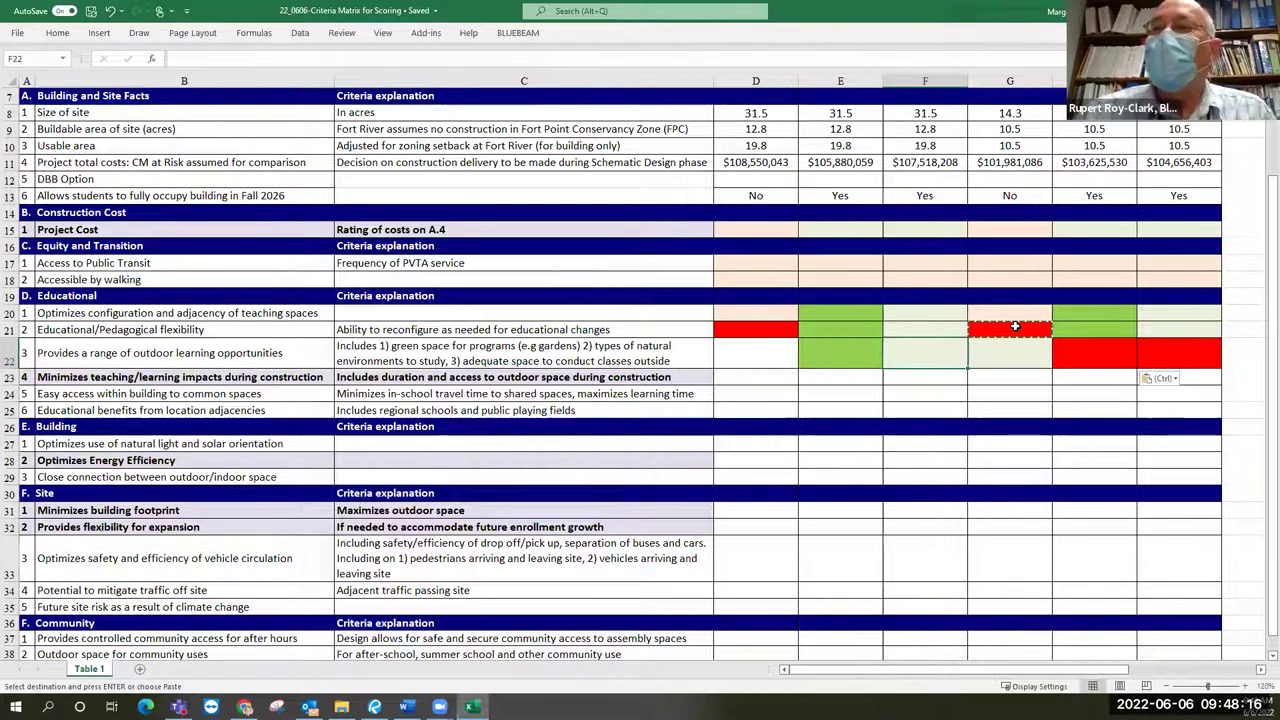
{"action": "key", "text": "ctrl+c"}
{"action": "key", "text": "Left"}
{"action": "key", "text": "Left"}
{"action": "key", "text": "ctrl+v"}
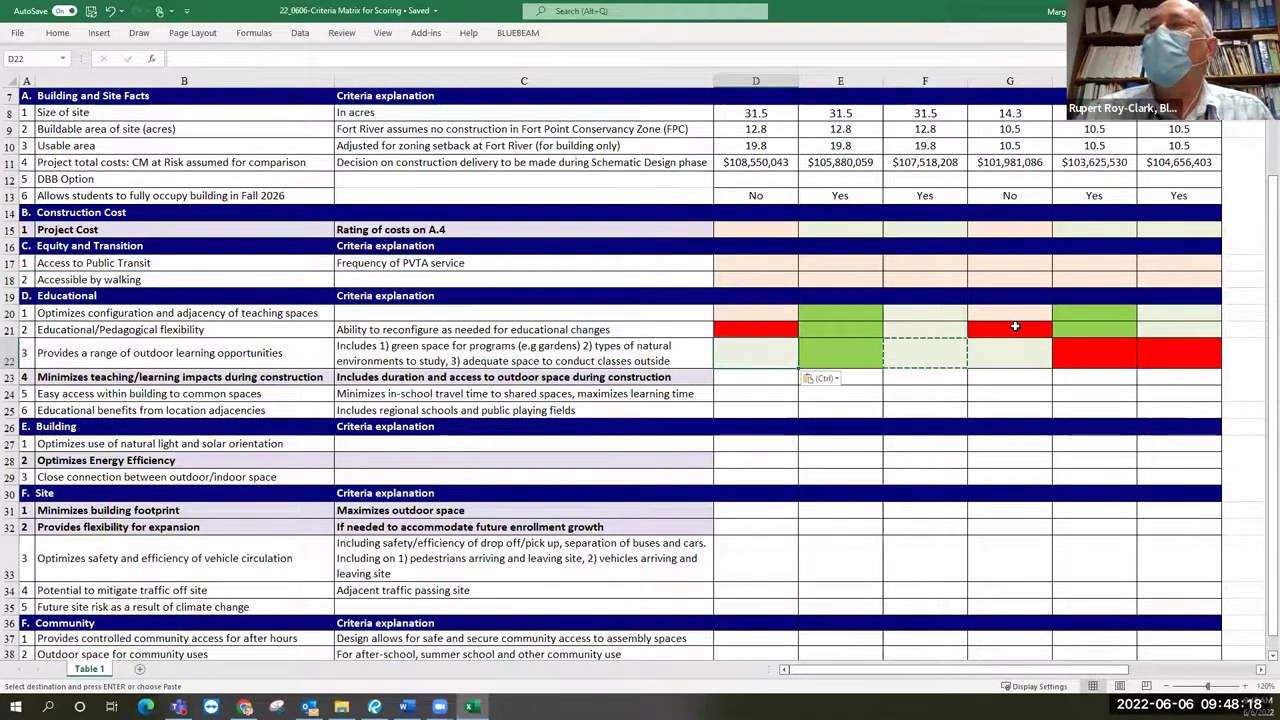
{"action": "key", "text": "Escape"}
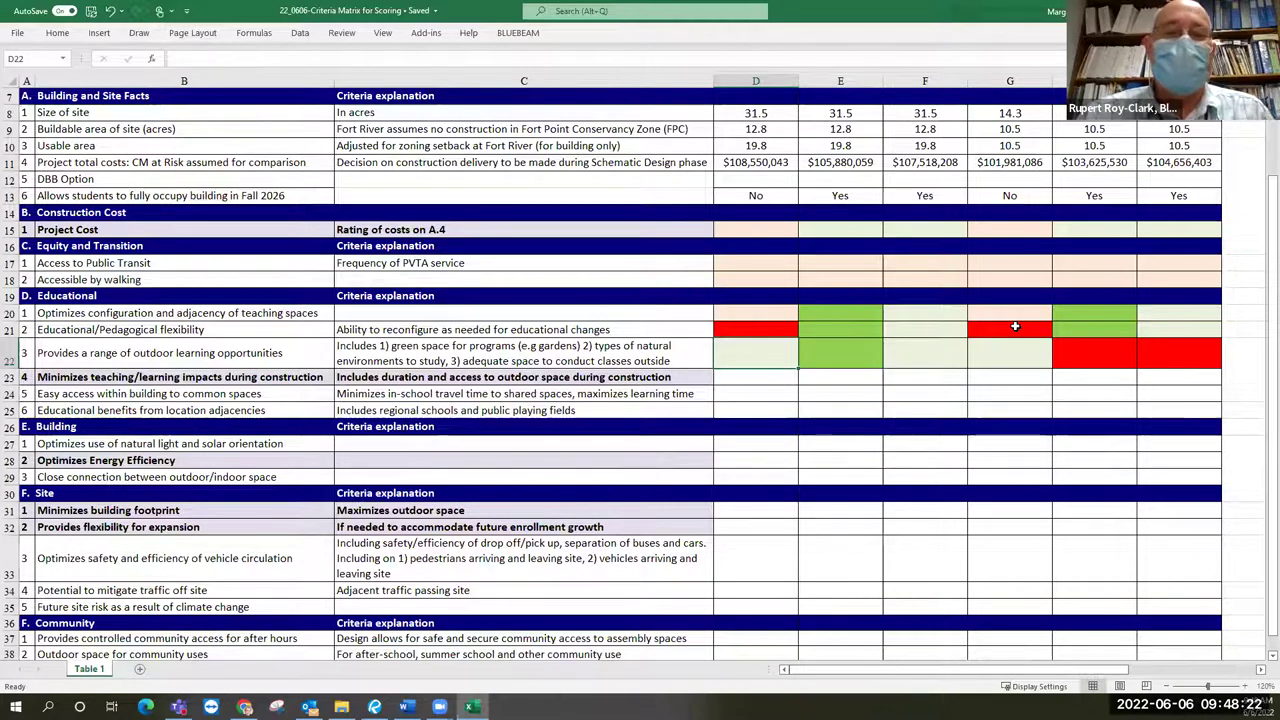
Copy the Favorable rating from G22 to the Wildwood New 3 Story outdoor learning cell H22.
{"action": "key", "text": "Right"}
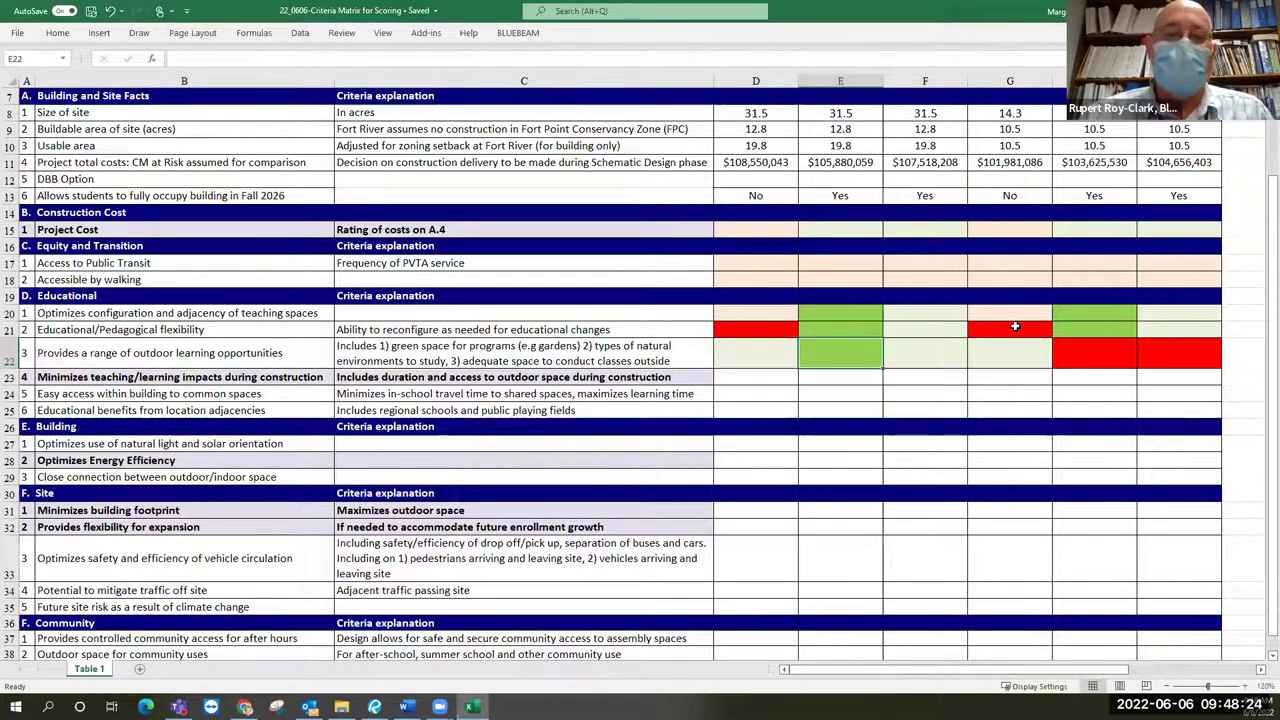
{"action": "key", "text": "Right"}
{"action": "key", "text": "Right"}
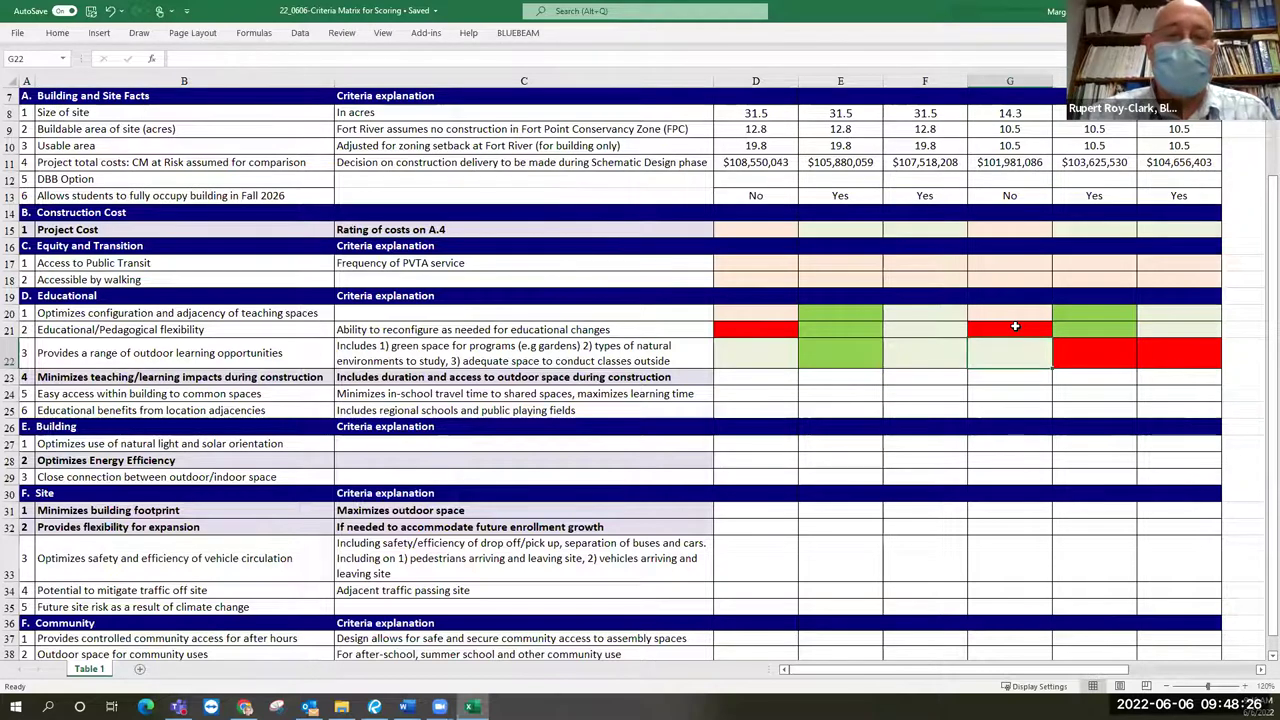
{"action": "key", "text": "Right"}
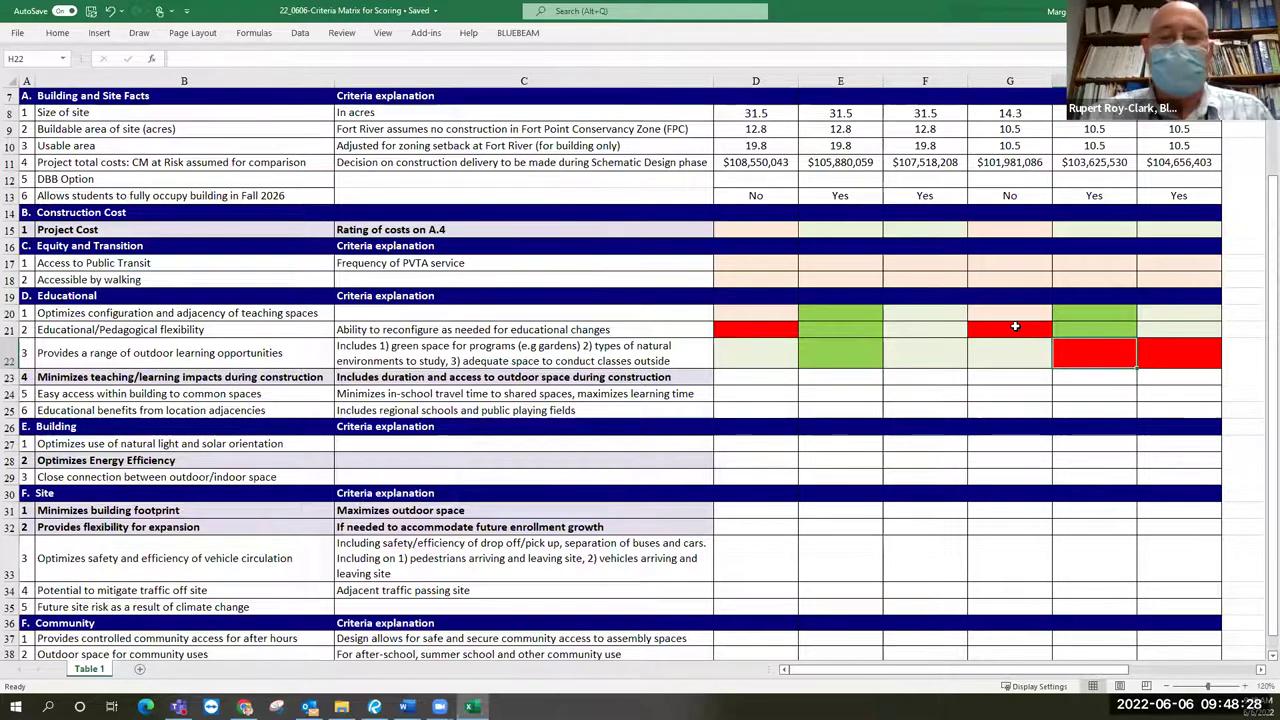
{"action": "key", "text": "Left"}
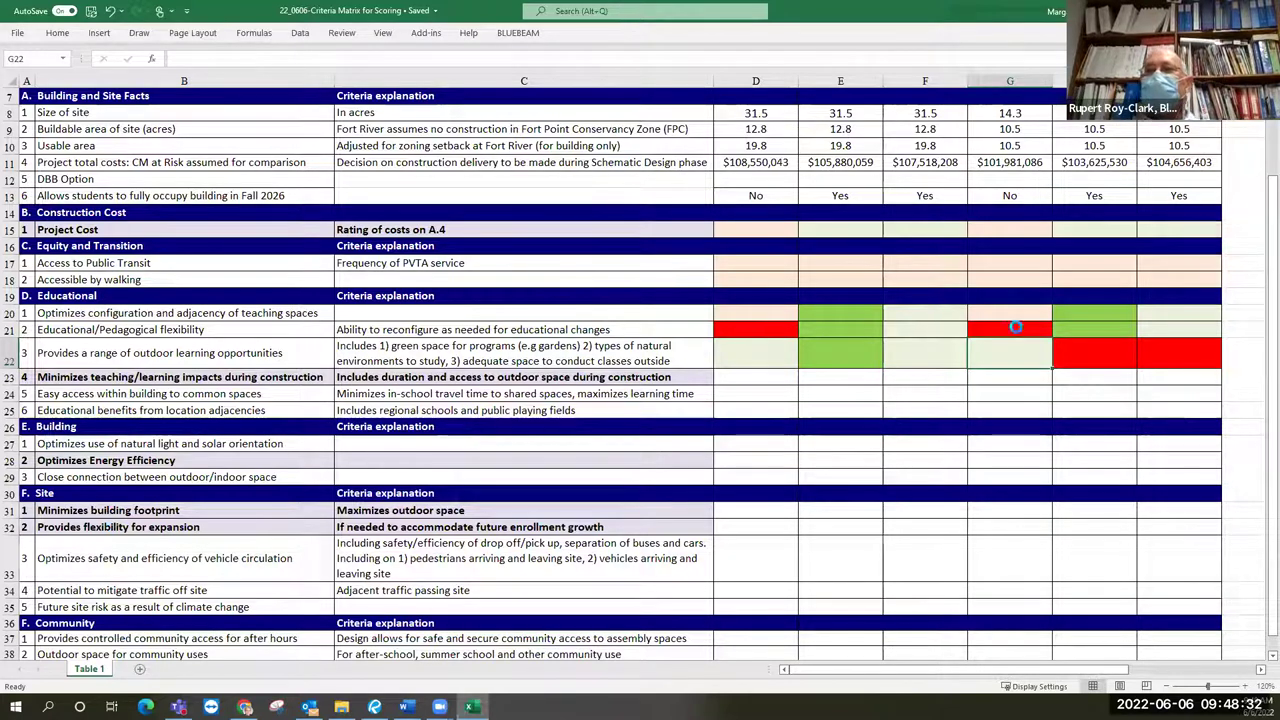
{"action": "key", "text": "ctrl+c"}
{"action": "key", "text": "Right"}
{"action": "key", "text": "ctrl+v"}
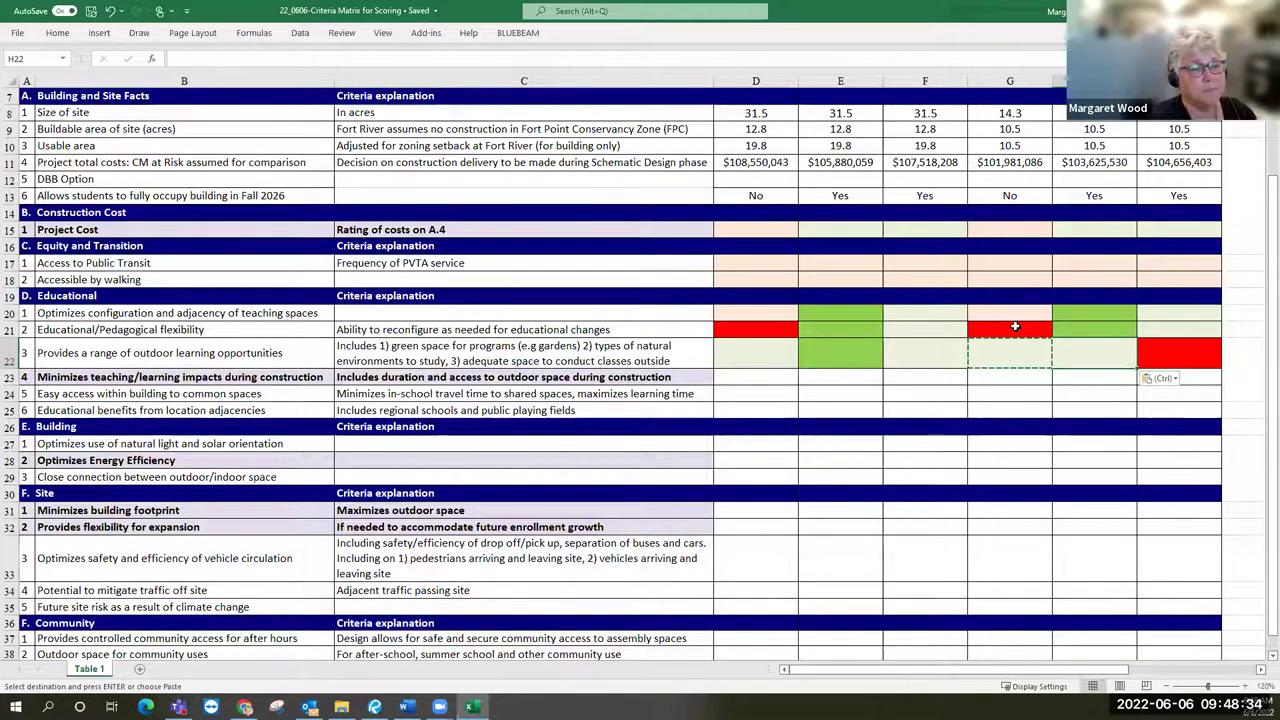
{"action": "key", "text": "Down"}
{"action": "key", "text": "Up"}
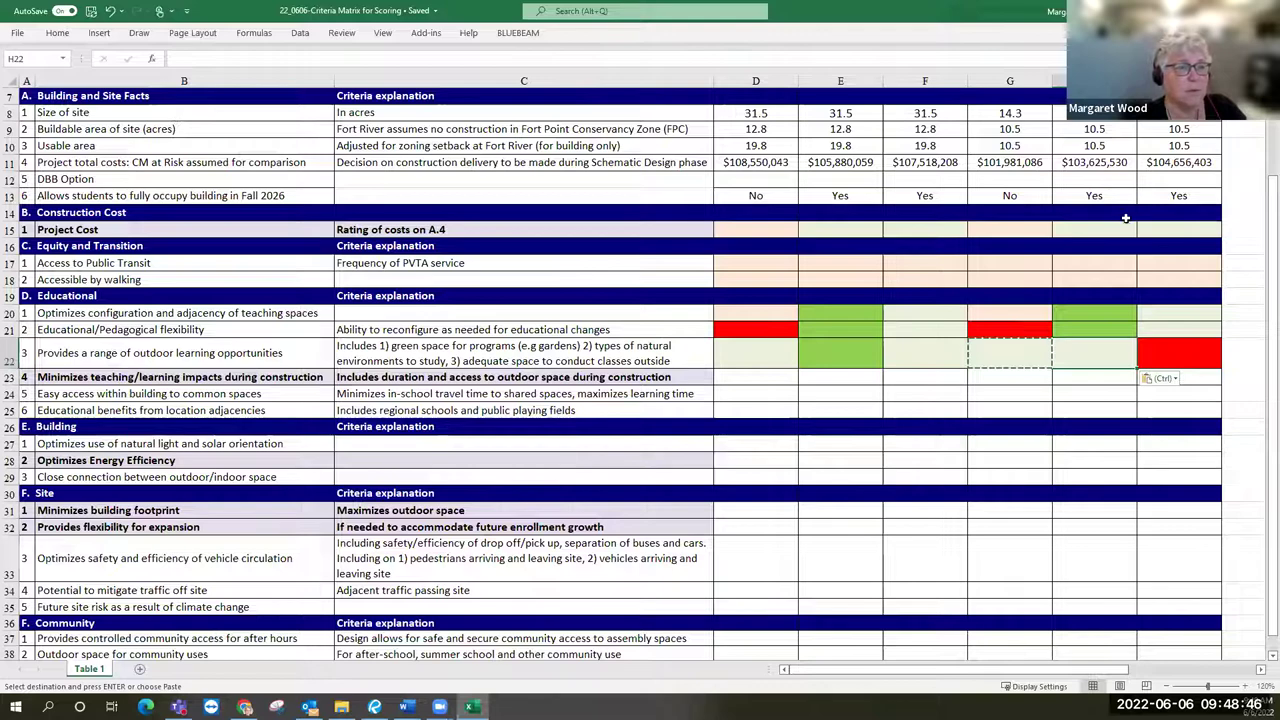
Copy the Similar rating from G18 to the Wildwood Add/Reno outdoor learning cell G22.
{"action": "left_click_drag", "start_coordinate": [1272, 190], "coordinate": [1262, 110]}
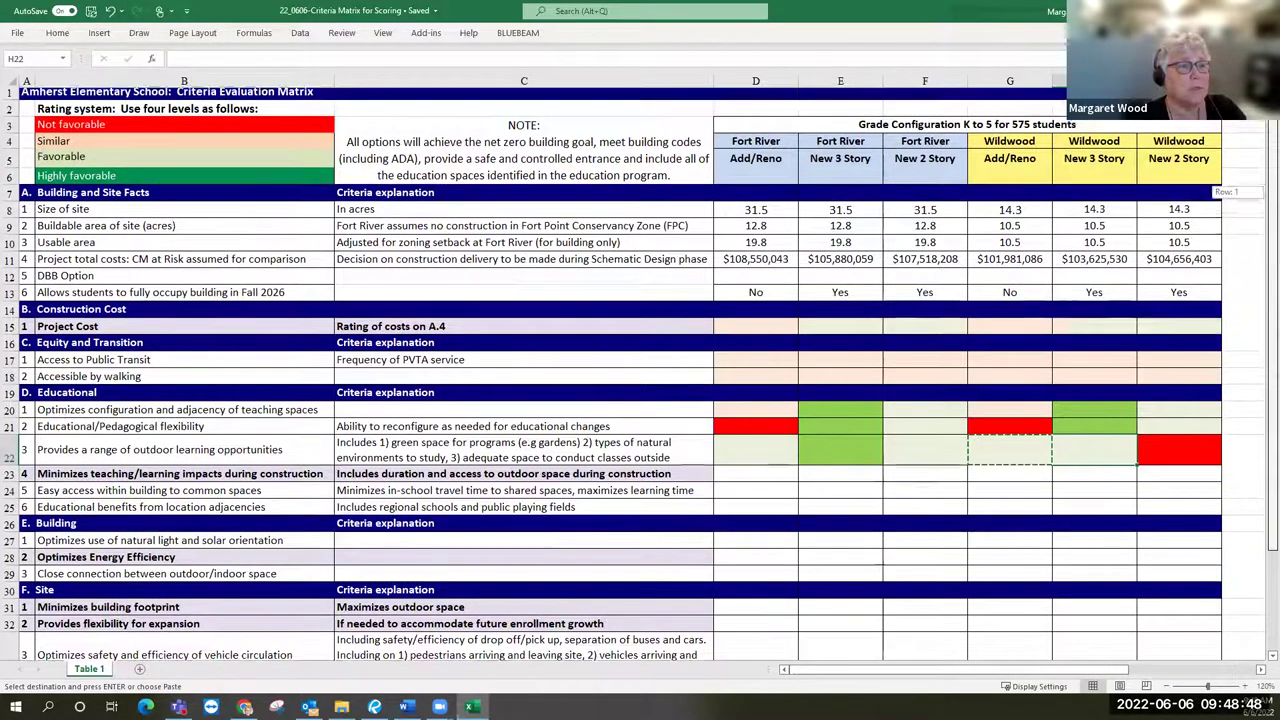
{"action": "left_click", "coordinate": [1190, 451]}
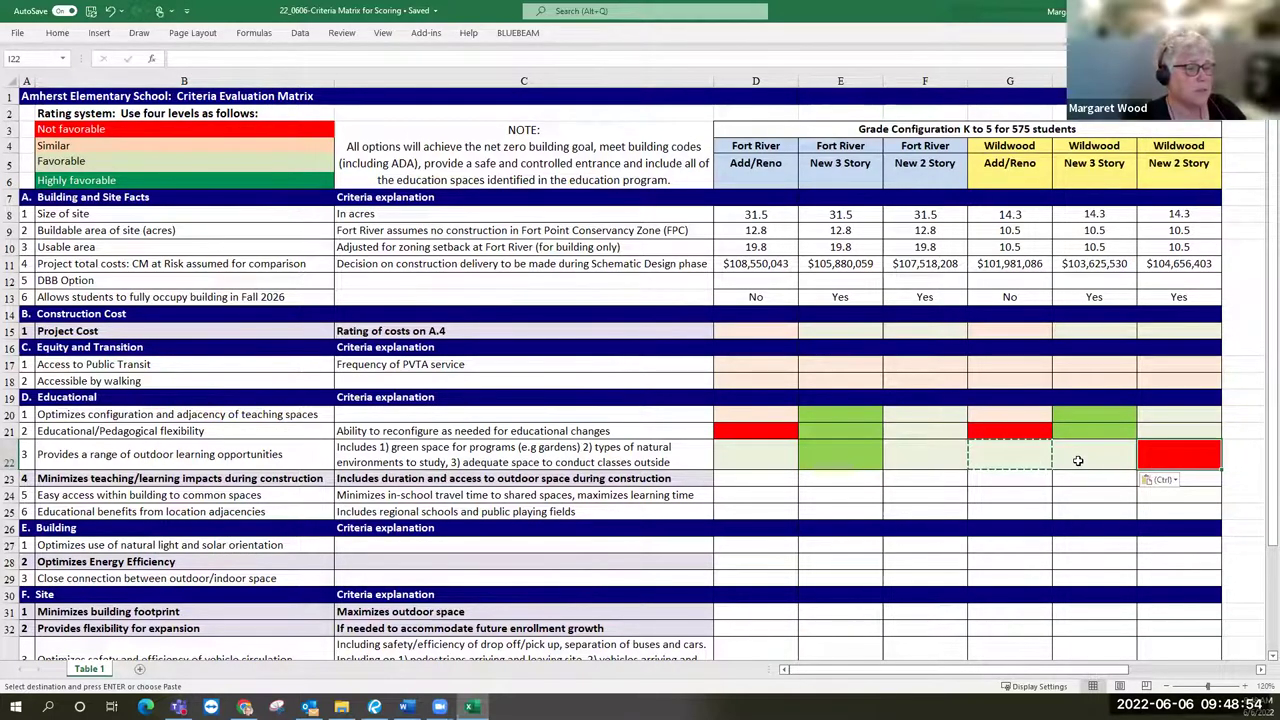
{"action": "left_click", "coordinate": [998, 455]}
{"action": "left_click", "coordinate": [1028, 378]}
{"action": "key", "text": "ctrl+c"}
{"action": "key", "text": "Down"}
{"action": "key", "text": "Down"}
{"action": "key", "text": "Down"}
{"action": "key", "text": "Down"}
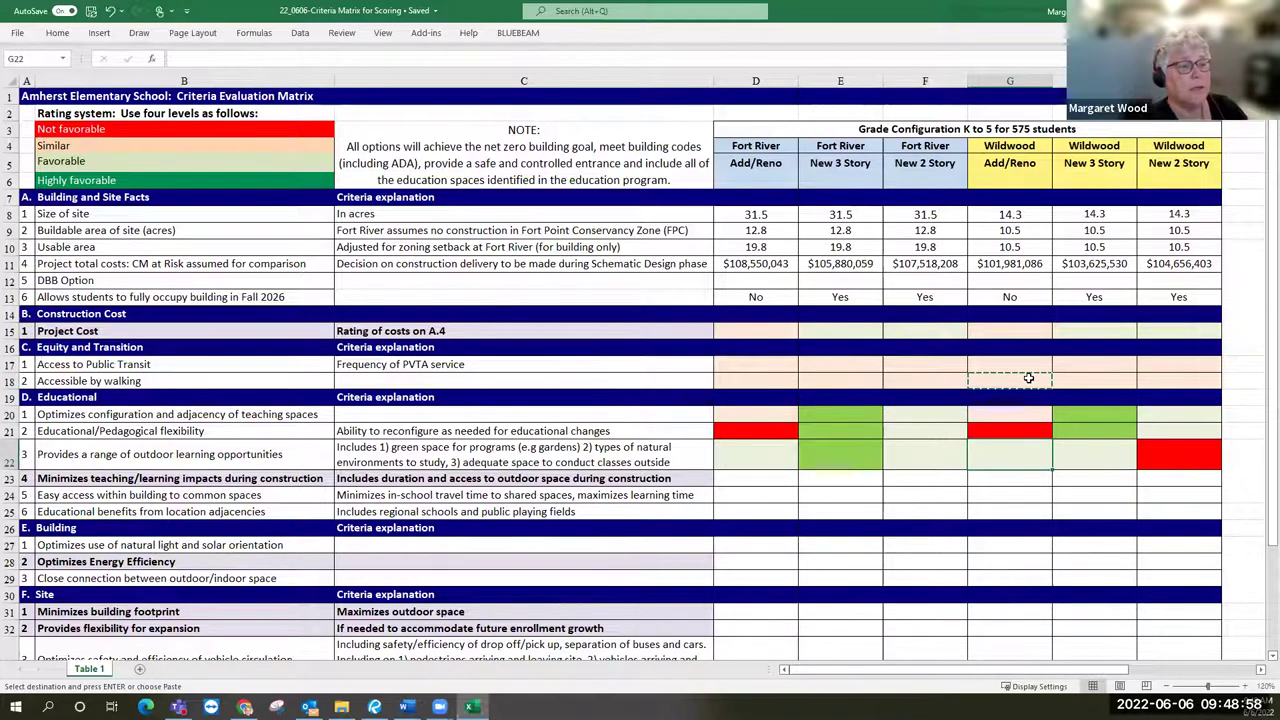
{"action": "key", "text": "ctrl+v"}
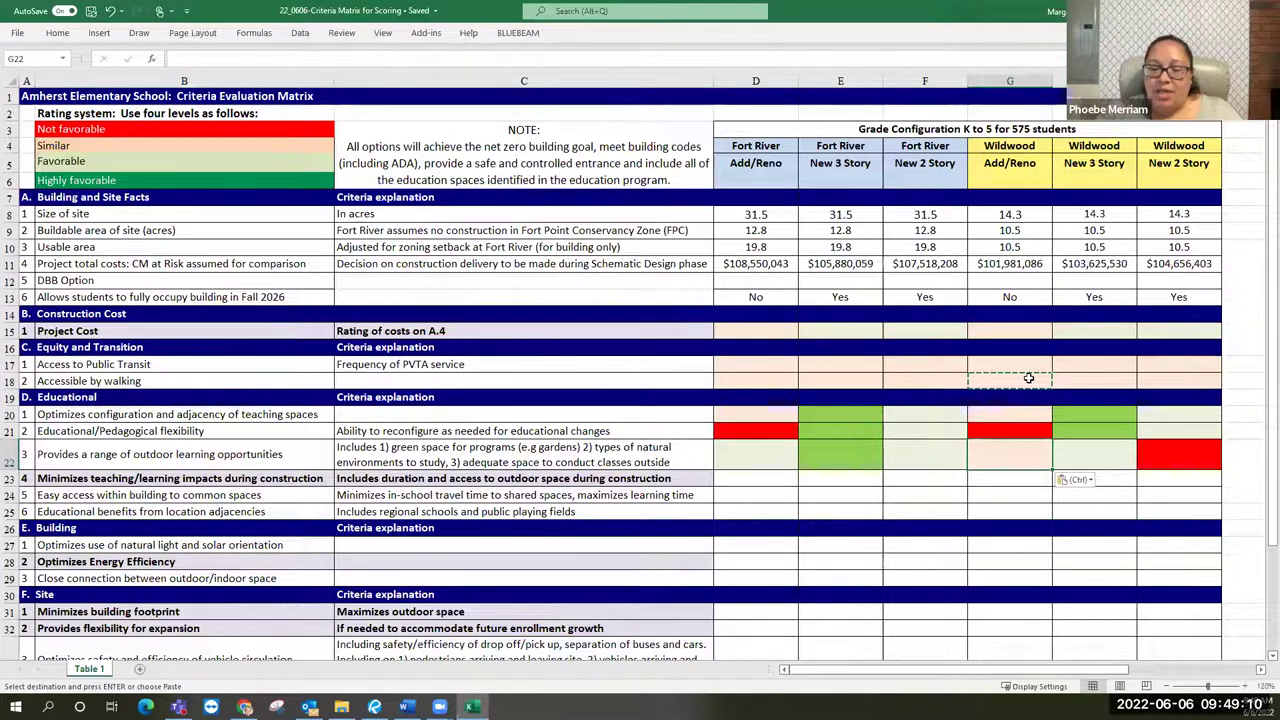
{"action": "key", "text": "Escape"}
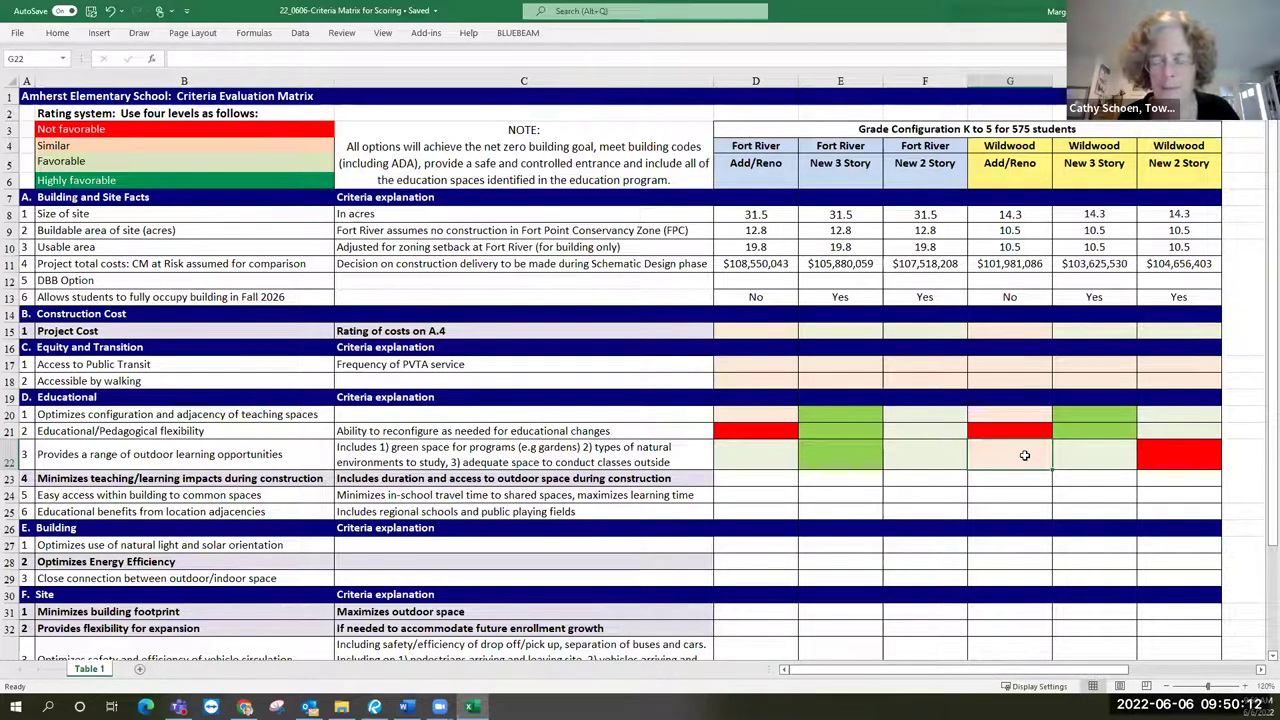
Enter a question mark in the Wildwood Add/Reno outdoor learning cell G22.
{"action": "type", "text": "?"}
{"action": "key", "text": "Return"}
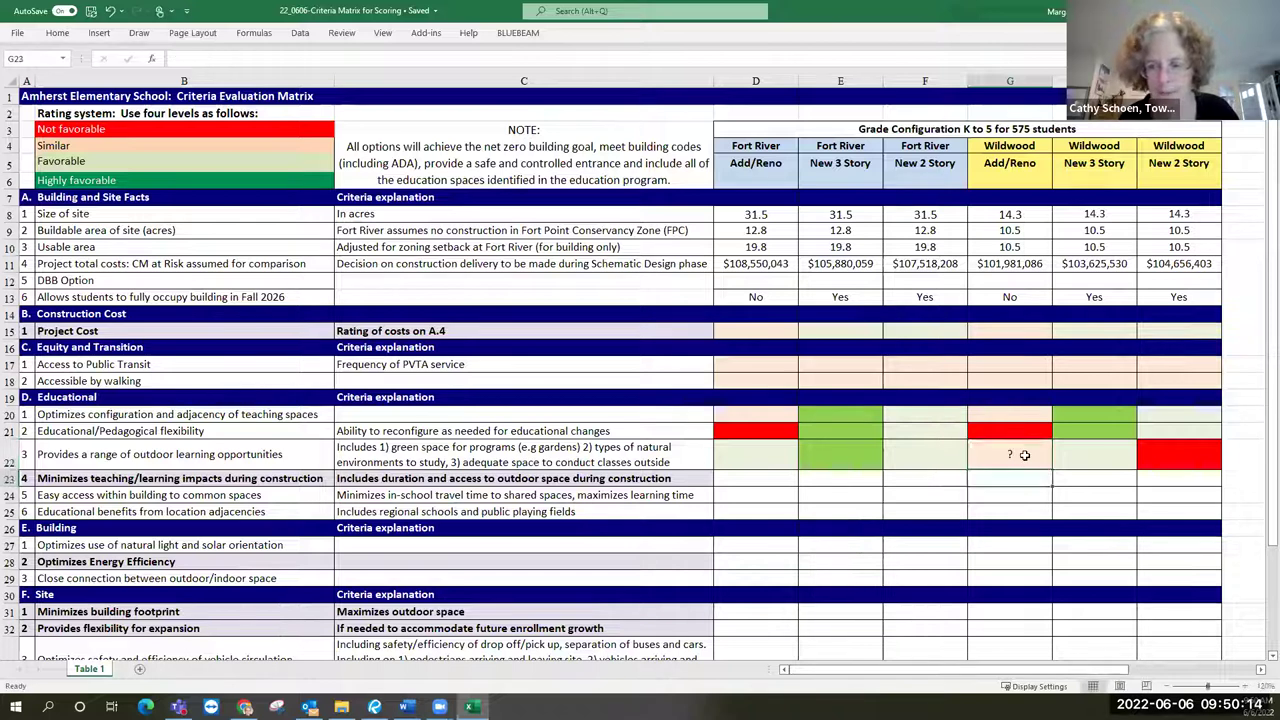
{"action": "left_click", "coordinate": [1024, 455]}
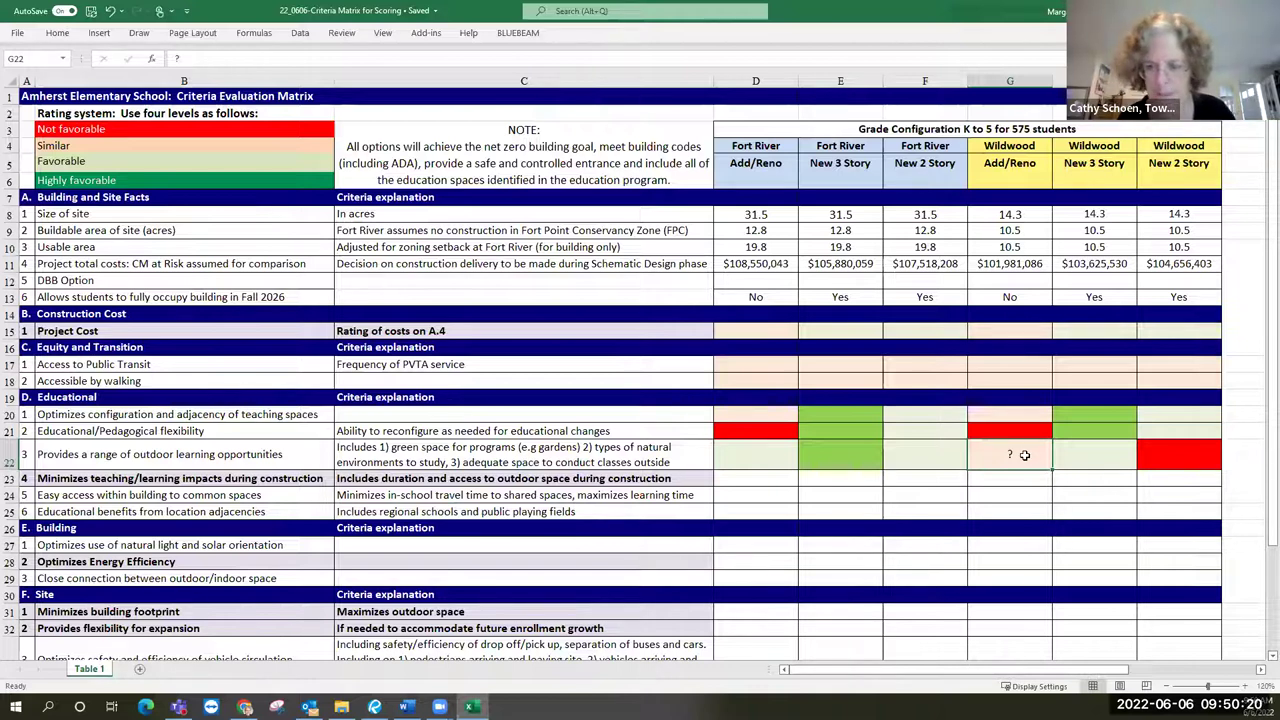
Review the outdoor learning ratings in row 22 across the Fort River and Wildwood options.
{"action": "key", "text": "Right"}
{"action": "key", "text": "Right"}
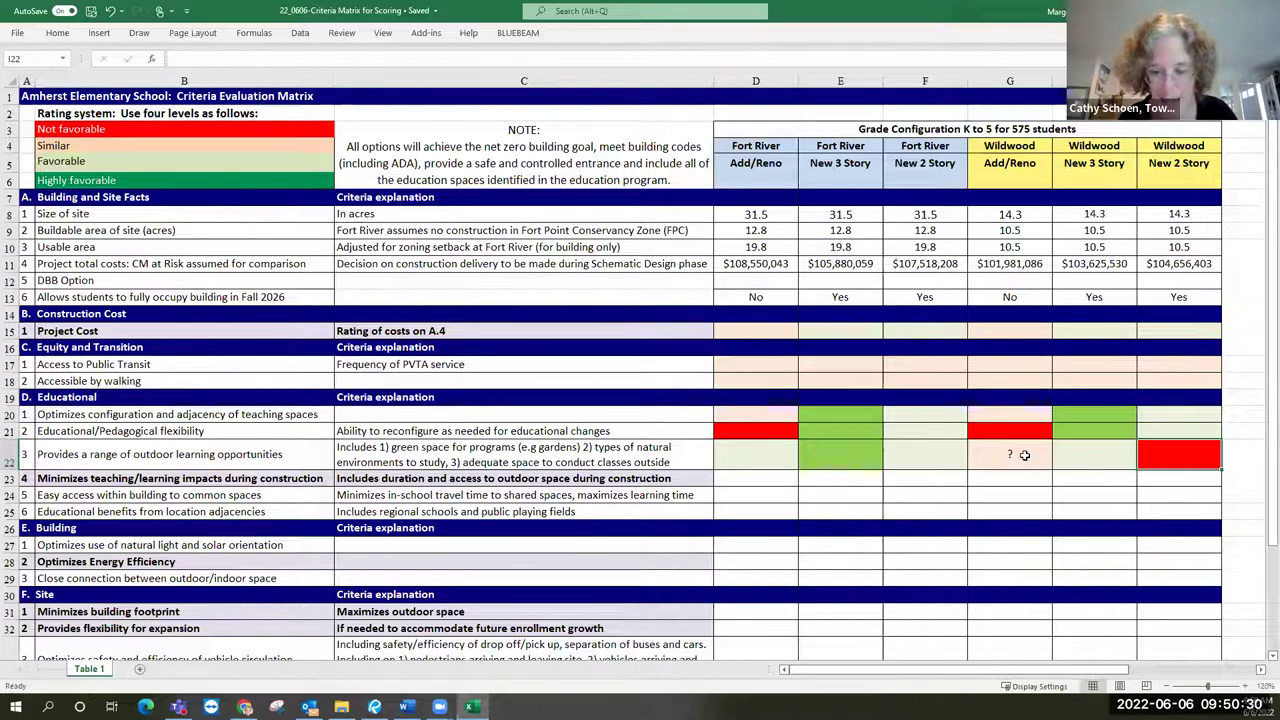
{"action": "key", "text": "Left"}
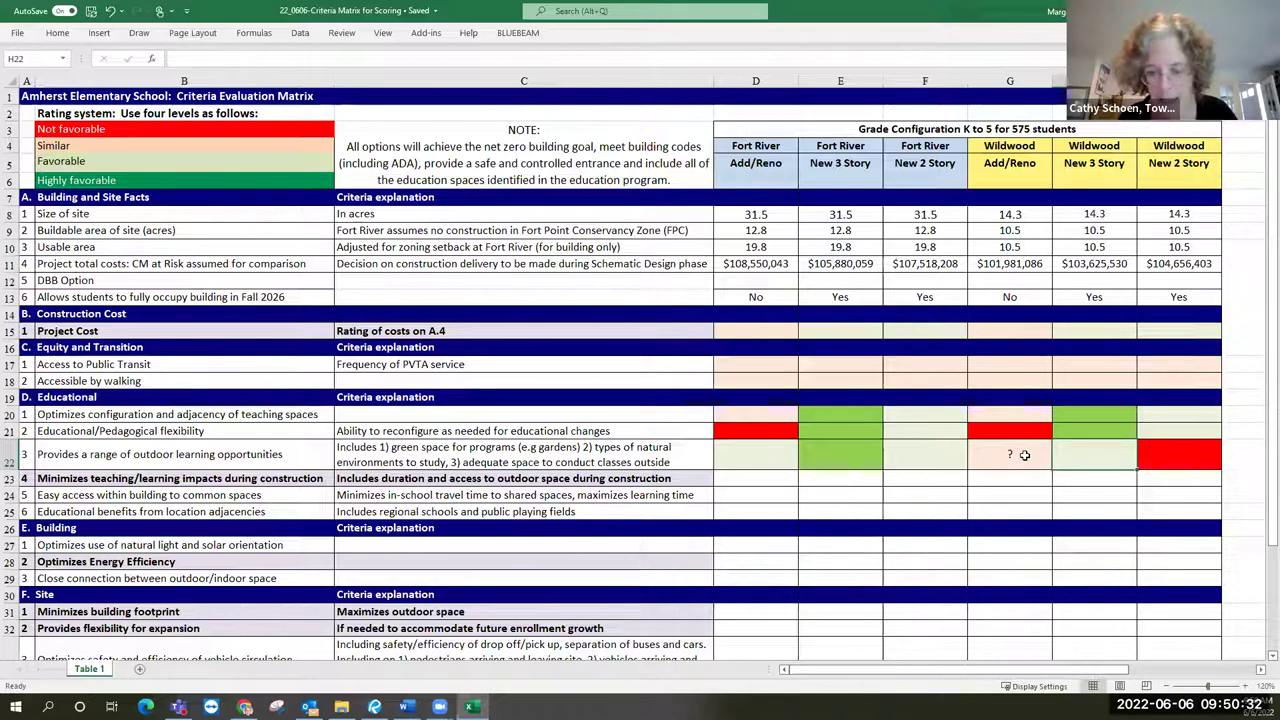
{"action": "key", "text": "Left"}
{"action": "key", "text": "Left"}
{"action": "key", "text": "Left"}
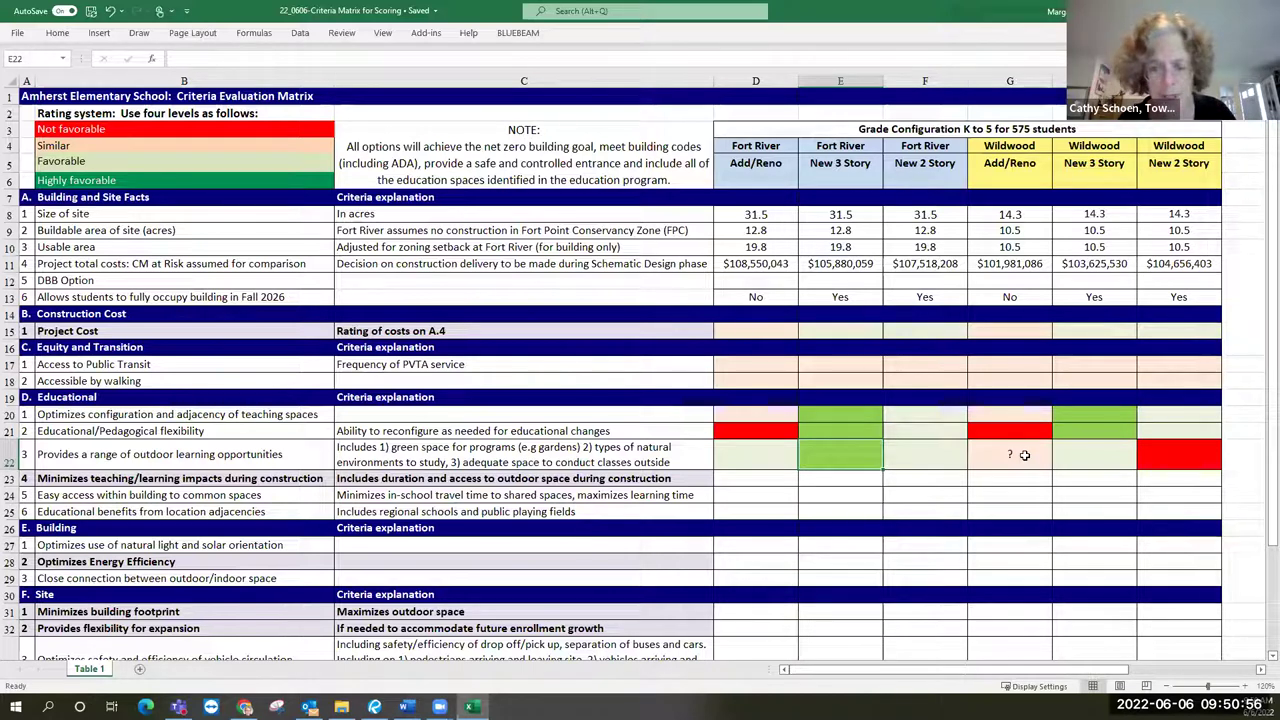
{"action": "key", "text": "Right"}
{"action": "key", "text": "Right"}
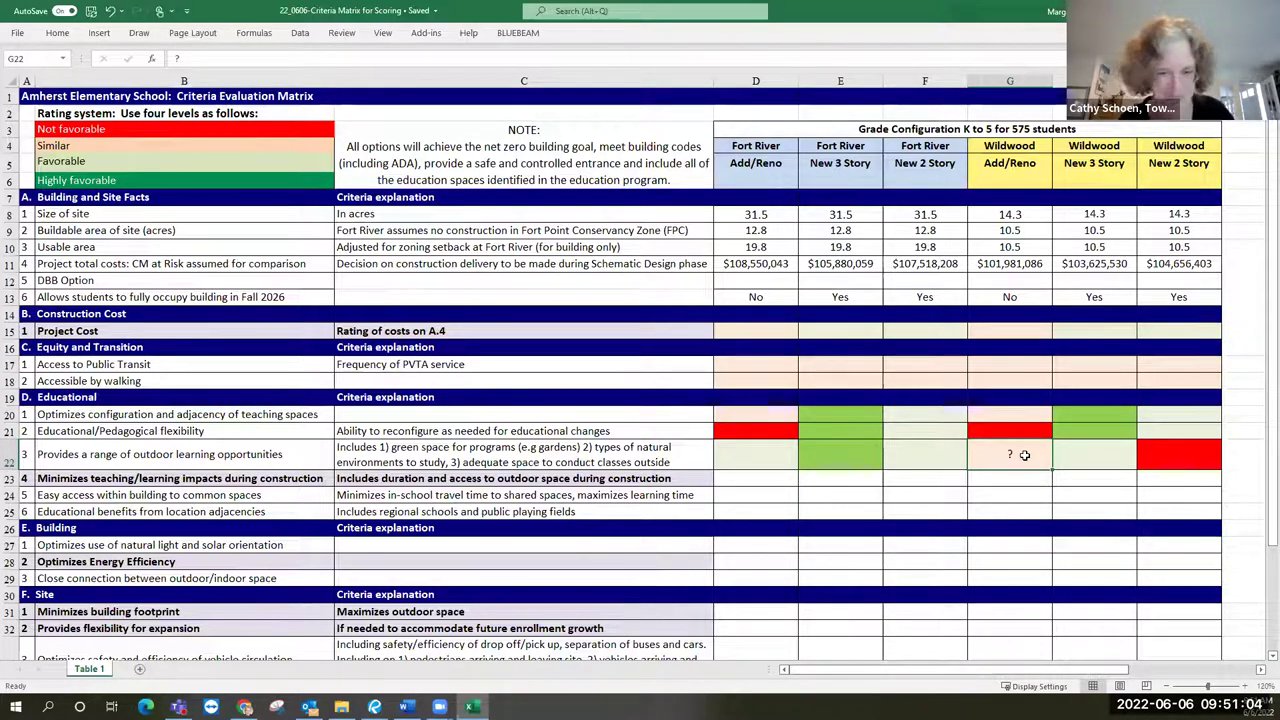
Hide the Criteria explanation column C.
{"action": "left_click", "coordinate": [479, 80]}
{"action": "right_click", "coordinate": [472, 82]}
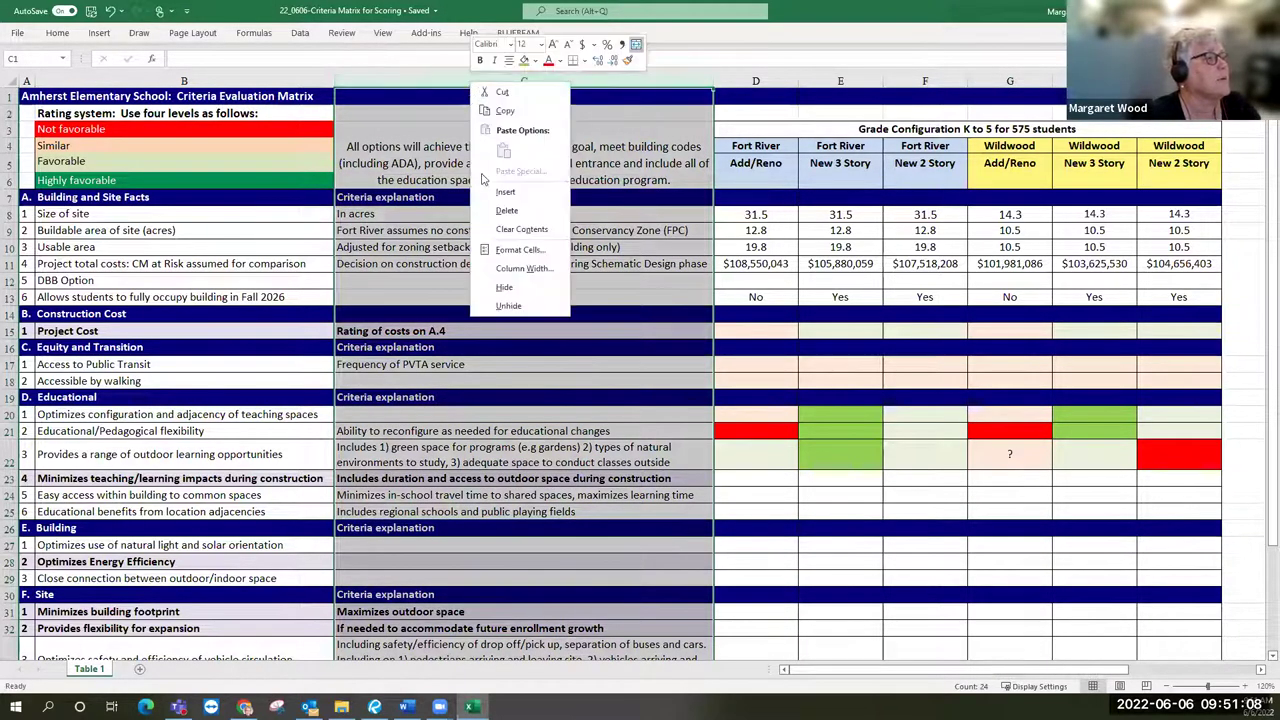
{"action": "left_click", "coordinate": [504, 287]}
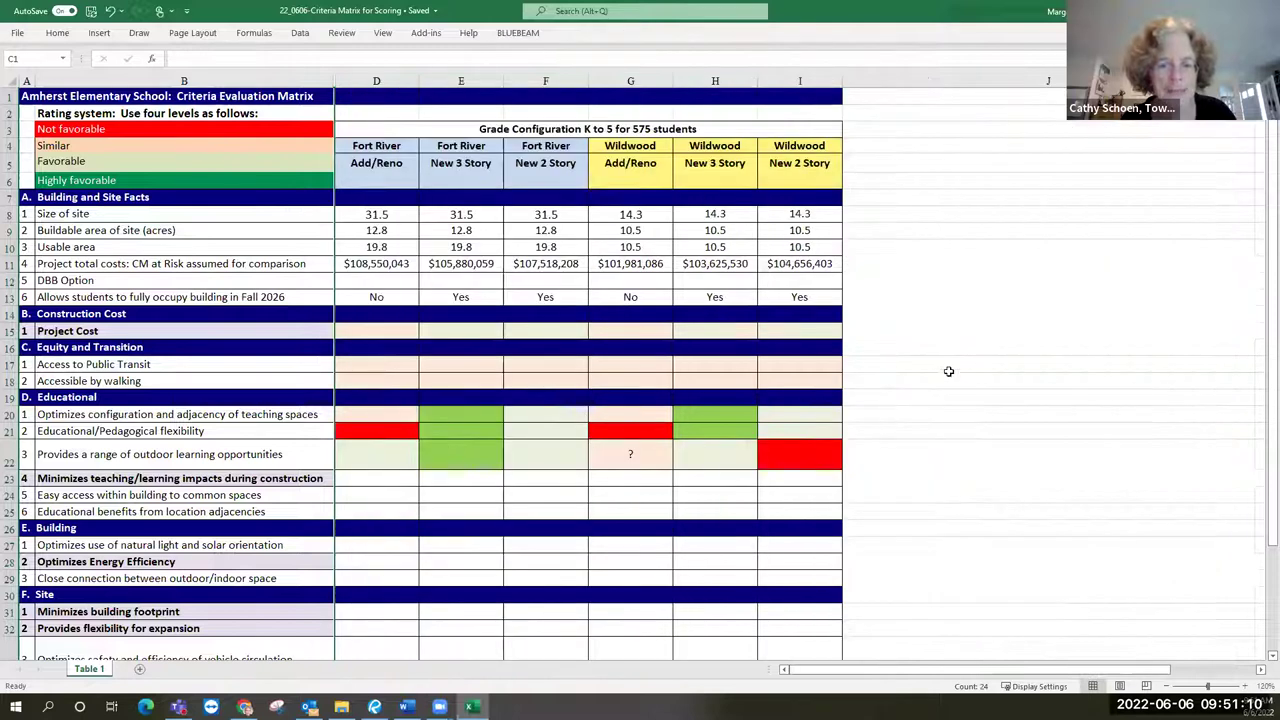
{"action": "left_click", "coordinate": [948, 371]}
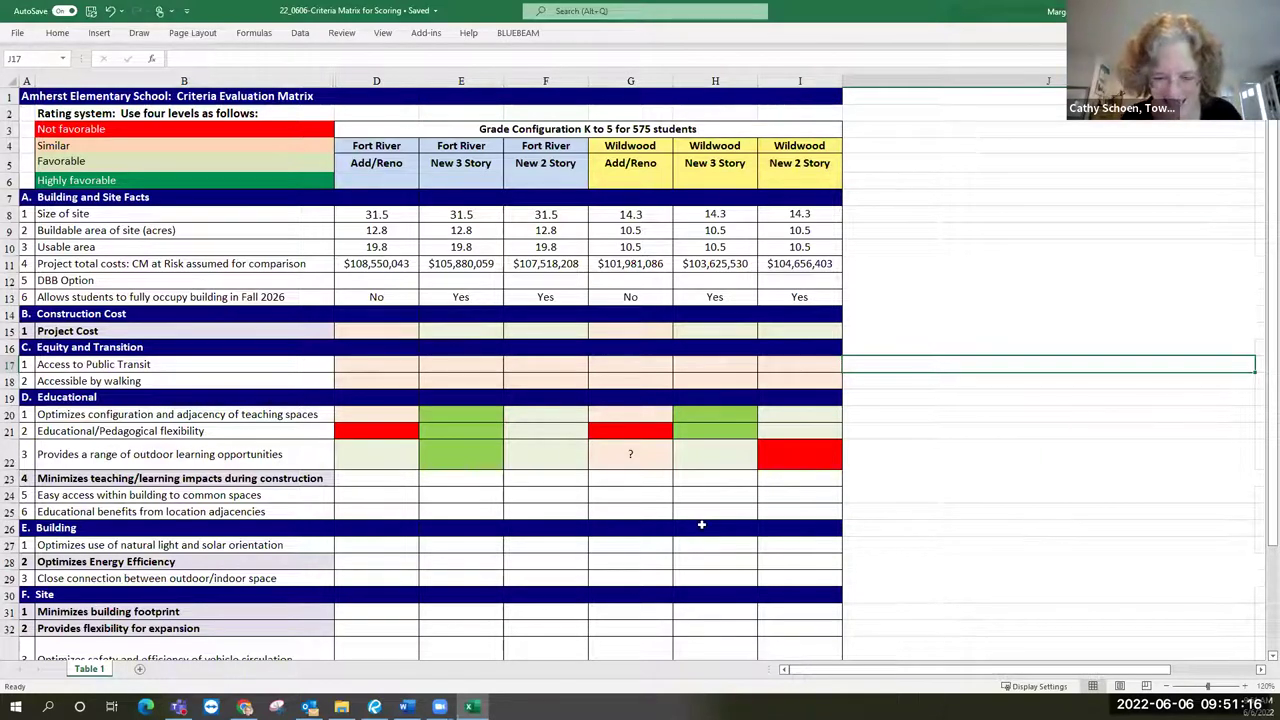
Copy the Highly favorable rating from E22 to the Fort River New 2 Story outdoor learning cell F22.
{"action": "left_click", "coordinate": [626, 458]}
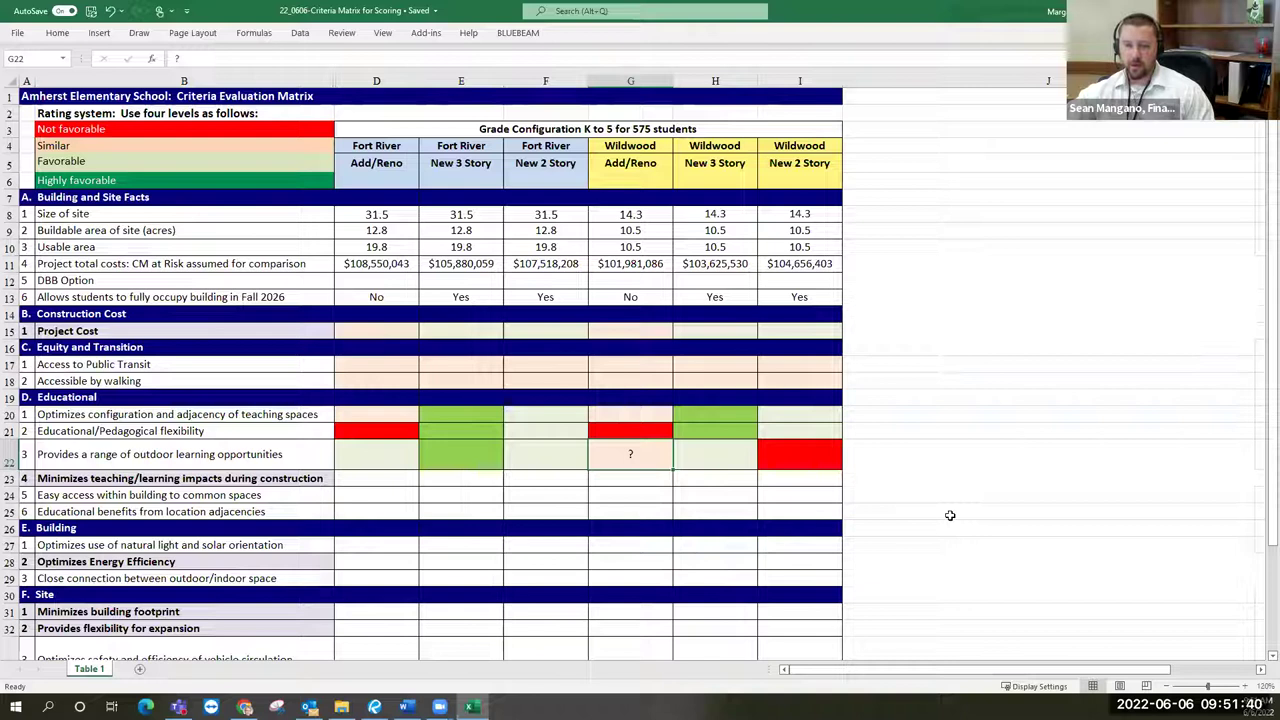
{"action": "key", "text": "Left"}
{"action": "key", "text": "Left"}
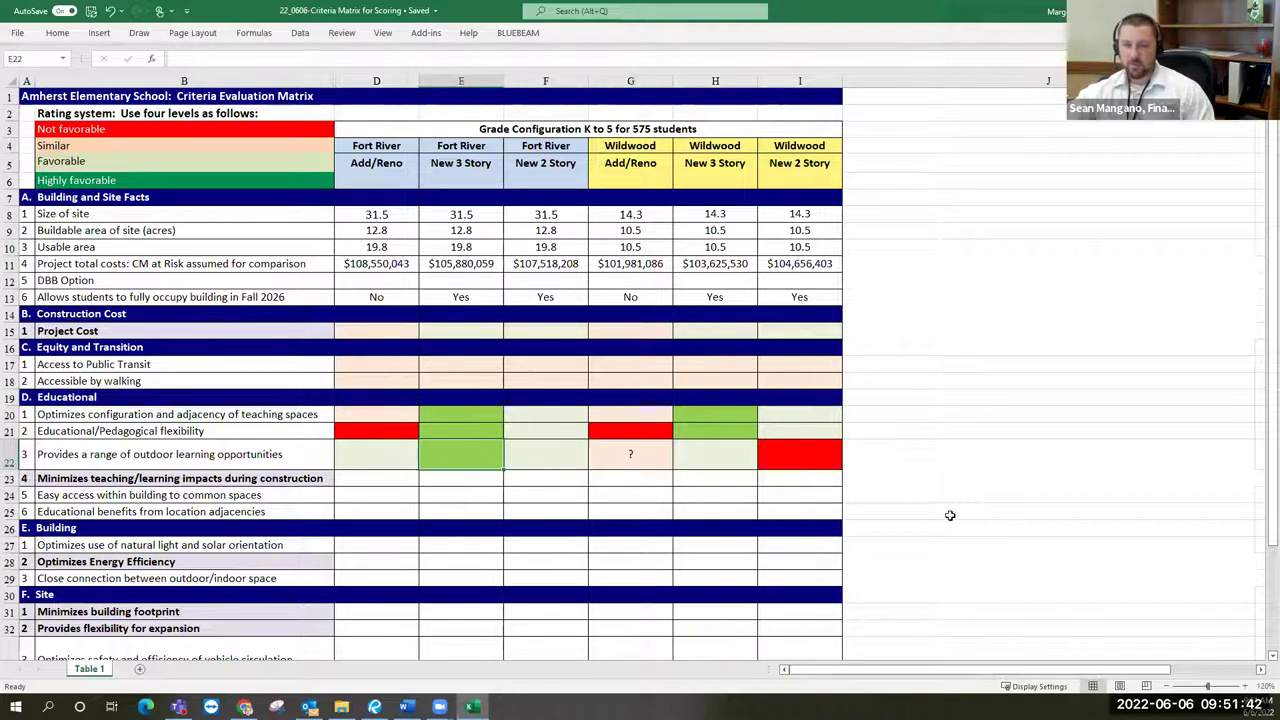
{"action": "key", "text": "ctrl+c"}
{"action": "key", "text": "Right"}
{"action": "key", "text": "ctrl+v"}
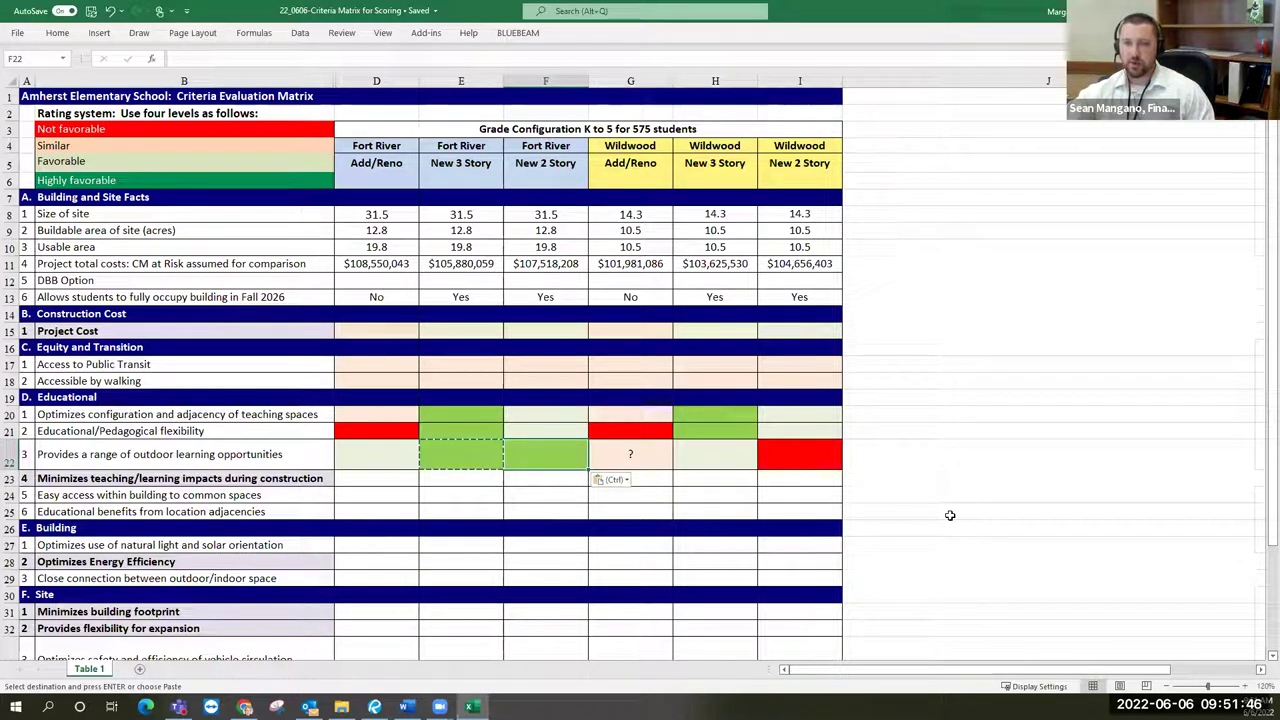
{"action": "key", "text": "Escape"}
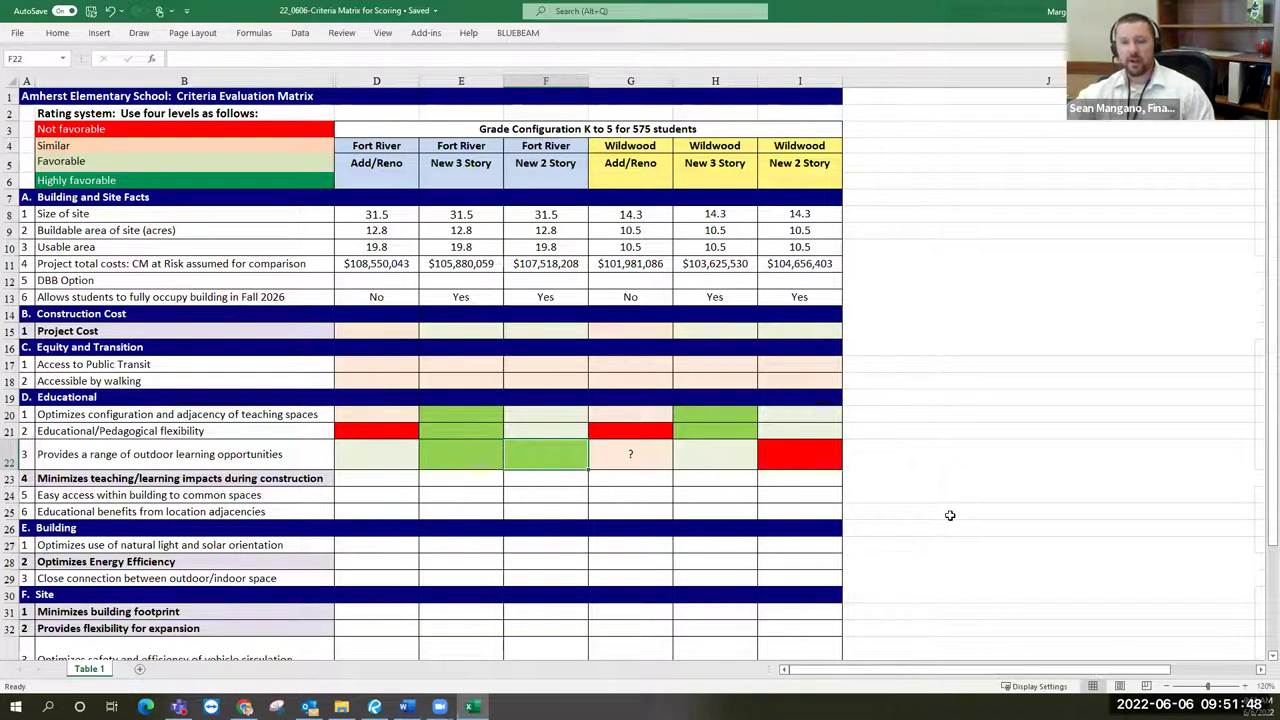
Enter a question mark in the Fort River New 2 Story outdoor learning cell F22.
{"action": "key", "text": "Down"}
{"action": "key", "text": "Up"}
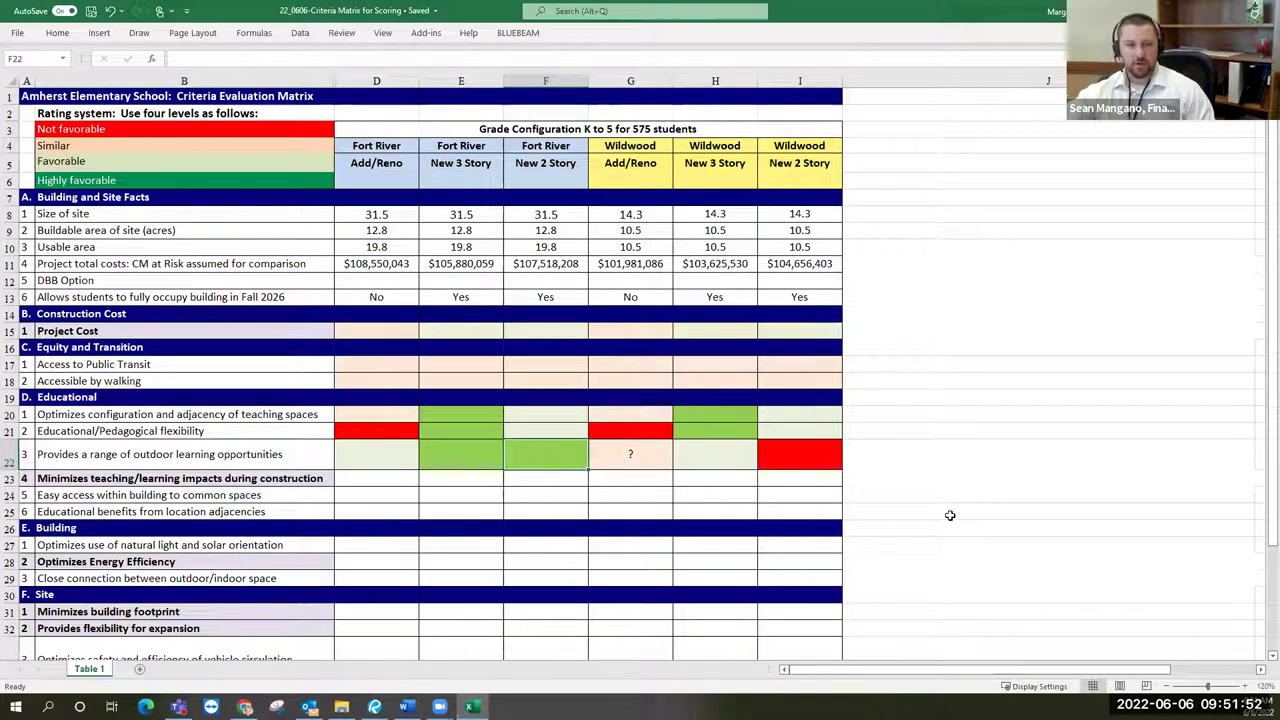
{"action": "type", "text": "?"}
{"action": "key", "text": "Return"}
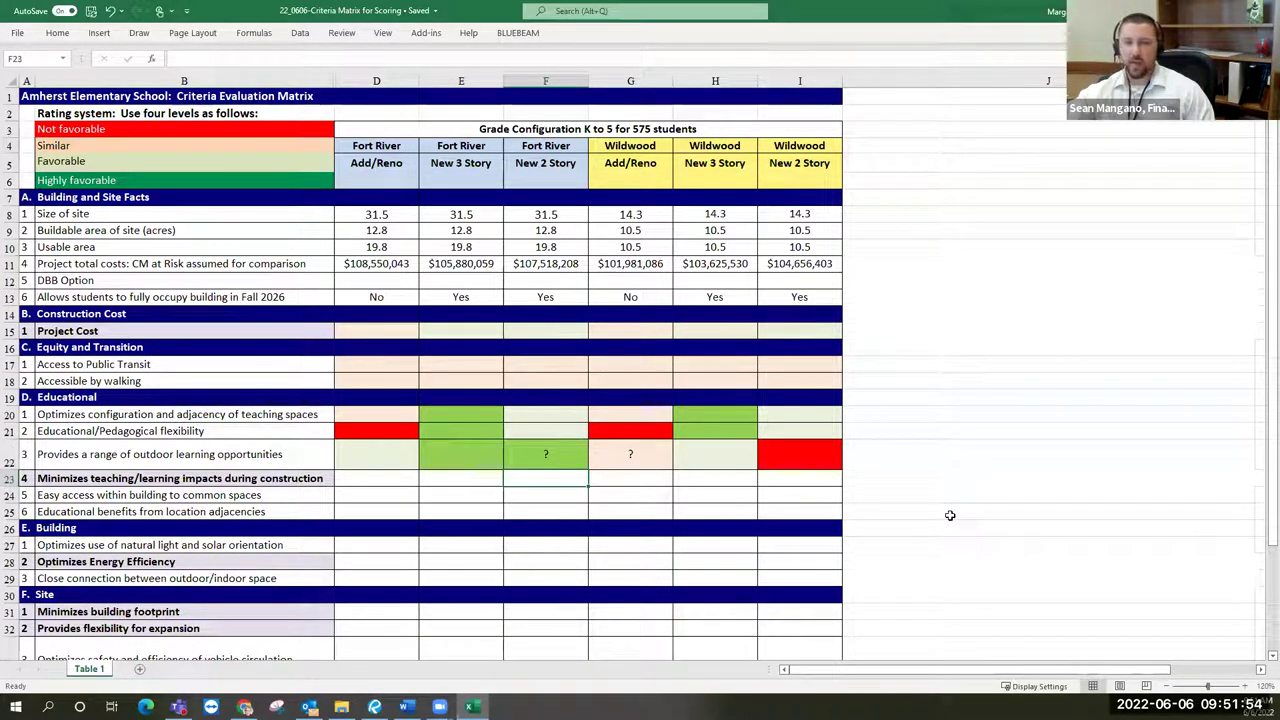
Undo the question mark entry in the Fort River New 2 Story outdoor learning cell F22.
{"action": "key", "text": "ctrl+z"}
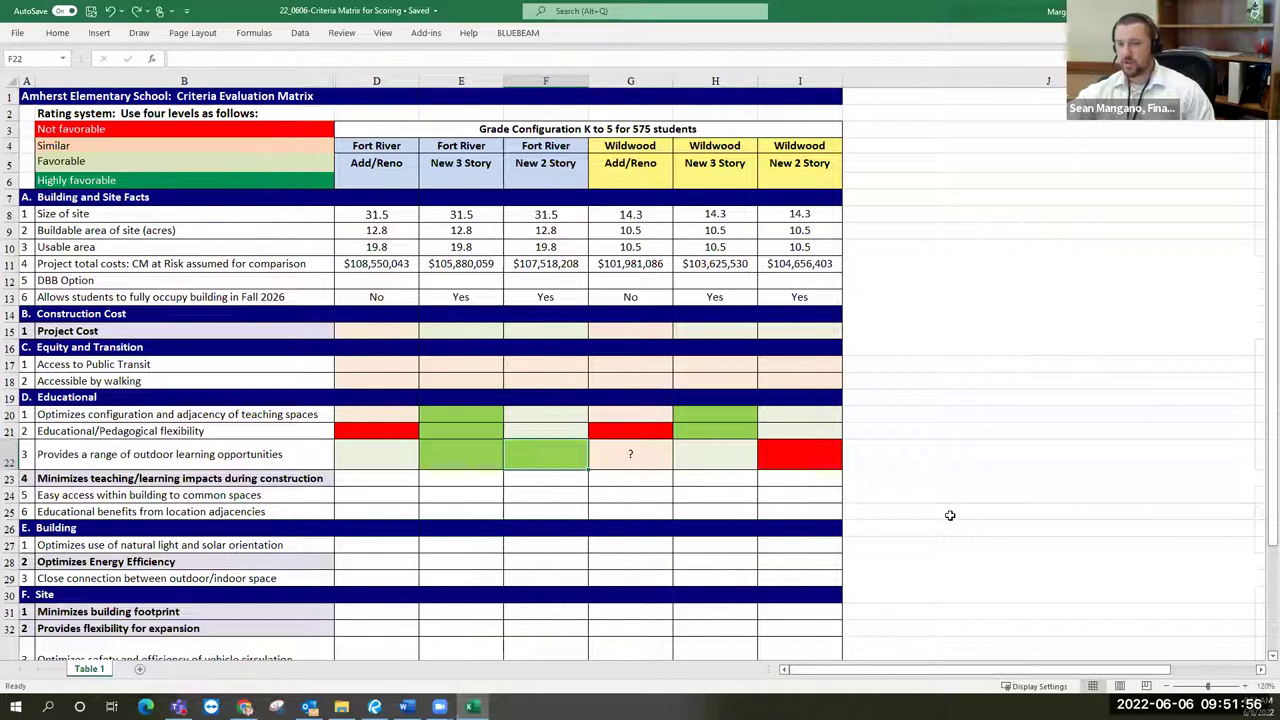
Copy the Favorable rating from F15 to the Accessible by walking cells G18:I18 of the three Wildwood options.
{"action": "key", "text": "Up"}
{"action": "key", "text": "Up"}
{"action": "key", "text": "Up"}
{"action": "key", "text": "Up"}
{"action": "key", "text": "Up"}
{"action": "key", "text": "Up"}
{"action": "key", "text": "Up"}
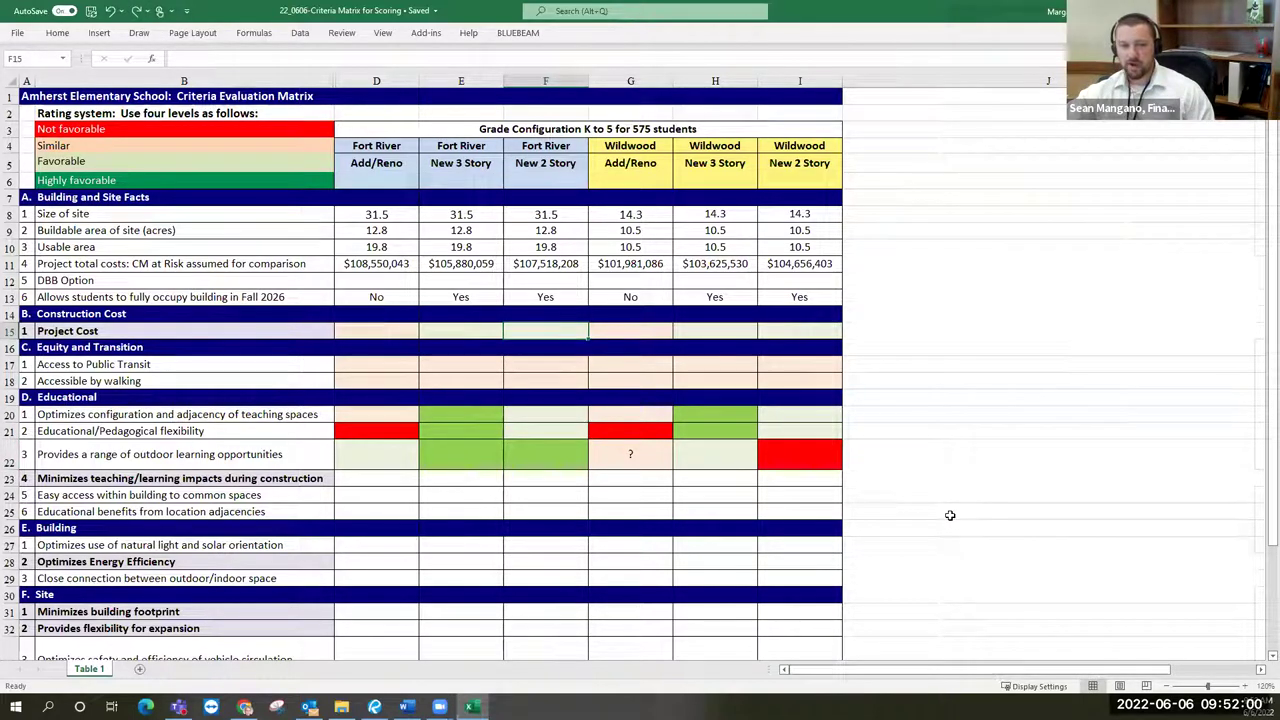
{"action": "key", "text": "ctrl+c"}
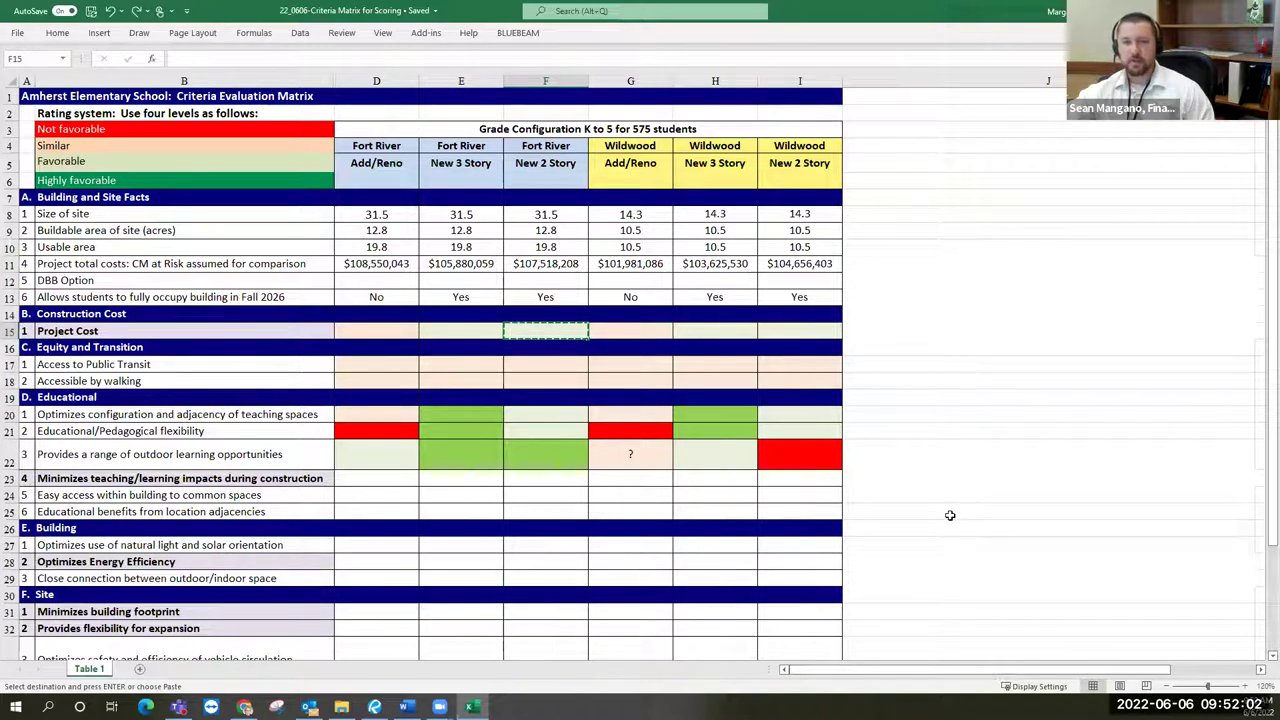
{"action": "key", "text": "Down"}
{"action": "key", "text": "Down"}
{"action": "key", "text": "Down"}
{"action": "key", "text": "Right"}
{"action": "key", "text": "Right"}
{"action": "key", "text": "ctrl+v"}
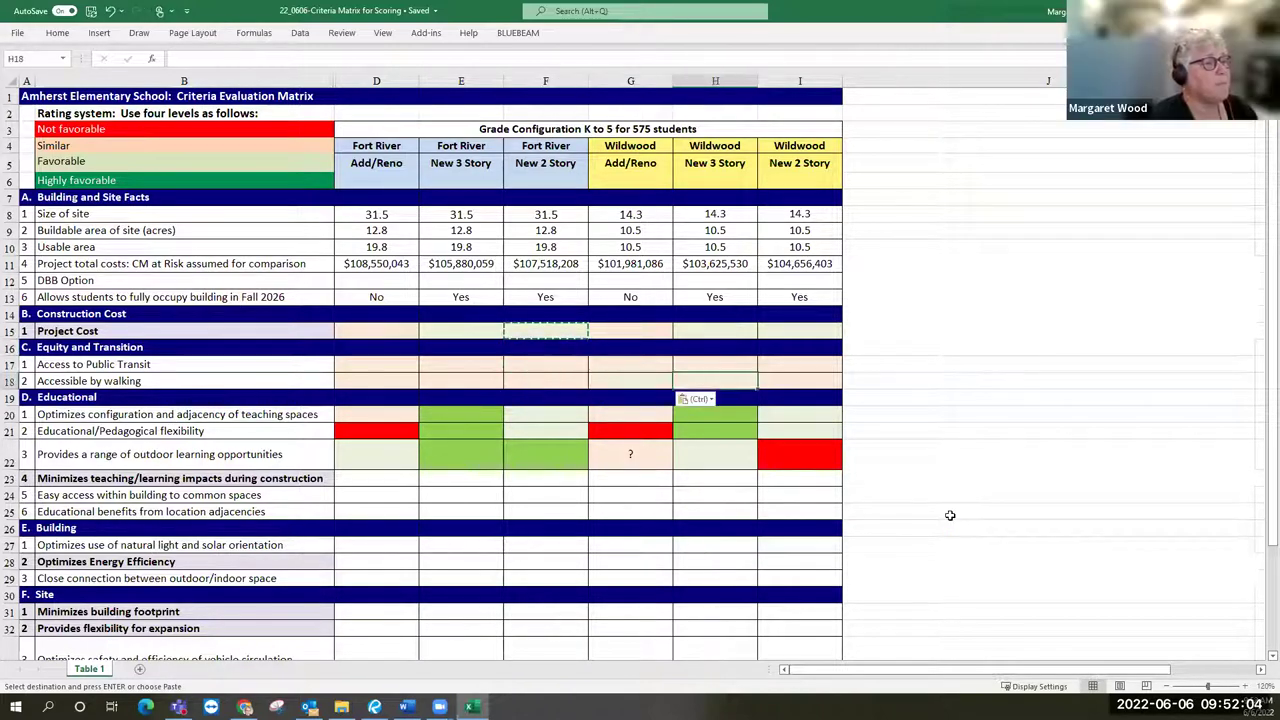
{"action": "key", "text": "Right"}
{"action": "key", "text": "ctrl+v"}
{"action": "key", "text": "Escape"}
{"action": "key", "text": "Down"}
{"action": "key", "text": "Escape"}
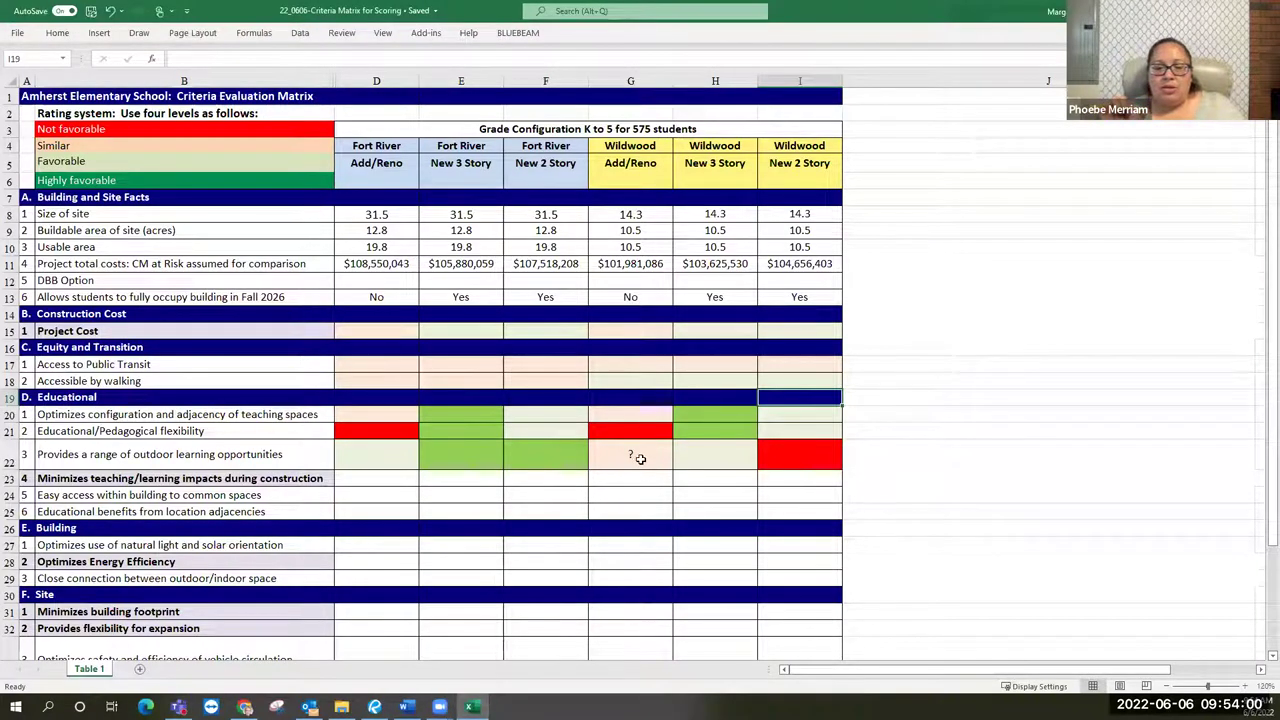
Move the outdoor learning question mark from Wildwood Add/Reno G22 to Wildwood New 3 Story H22.
{"action": "left_click", "coordinate": [634, 455]}
{"action": "left_click", "coordinate": [688, 459]}
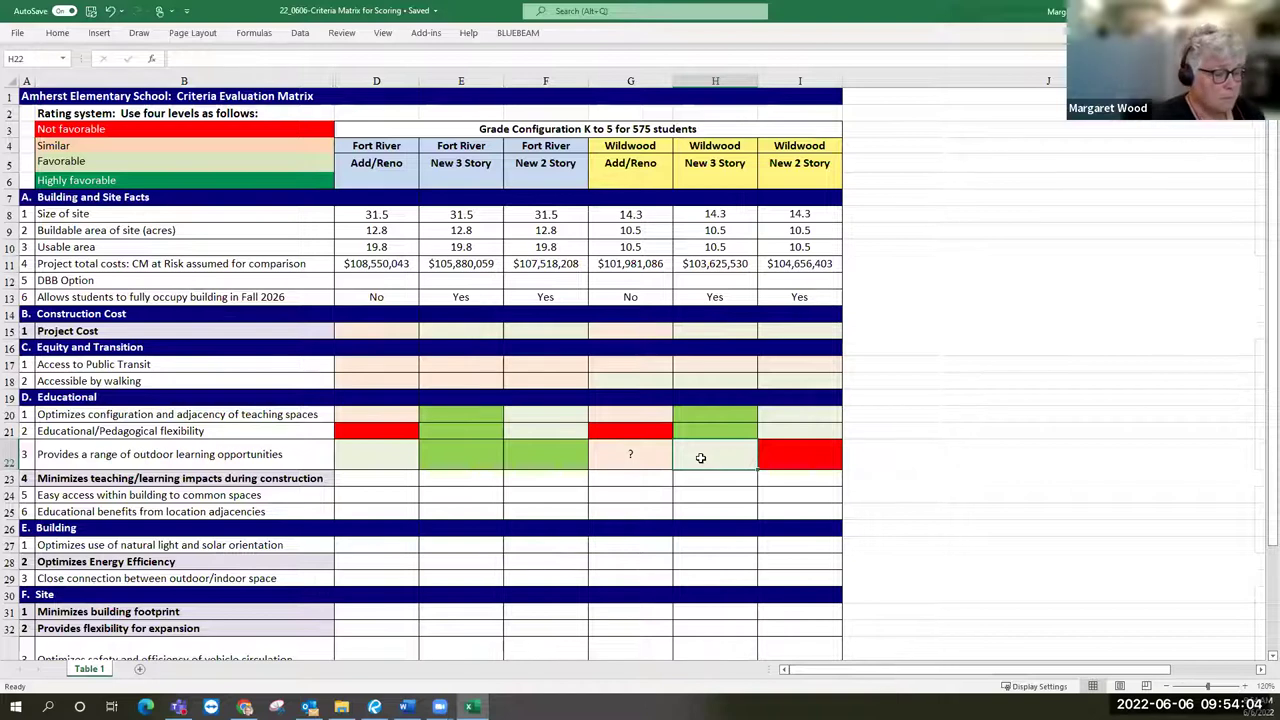
{"action": "type", "text": "?"}
{"action": "key", "text": "Left"}
{"action": "key", "text": "Delete"}
{"action": "key", "text": "Down"}
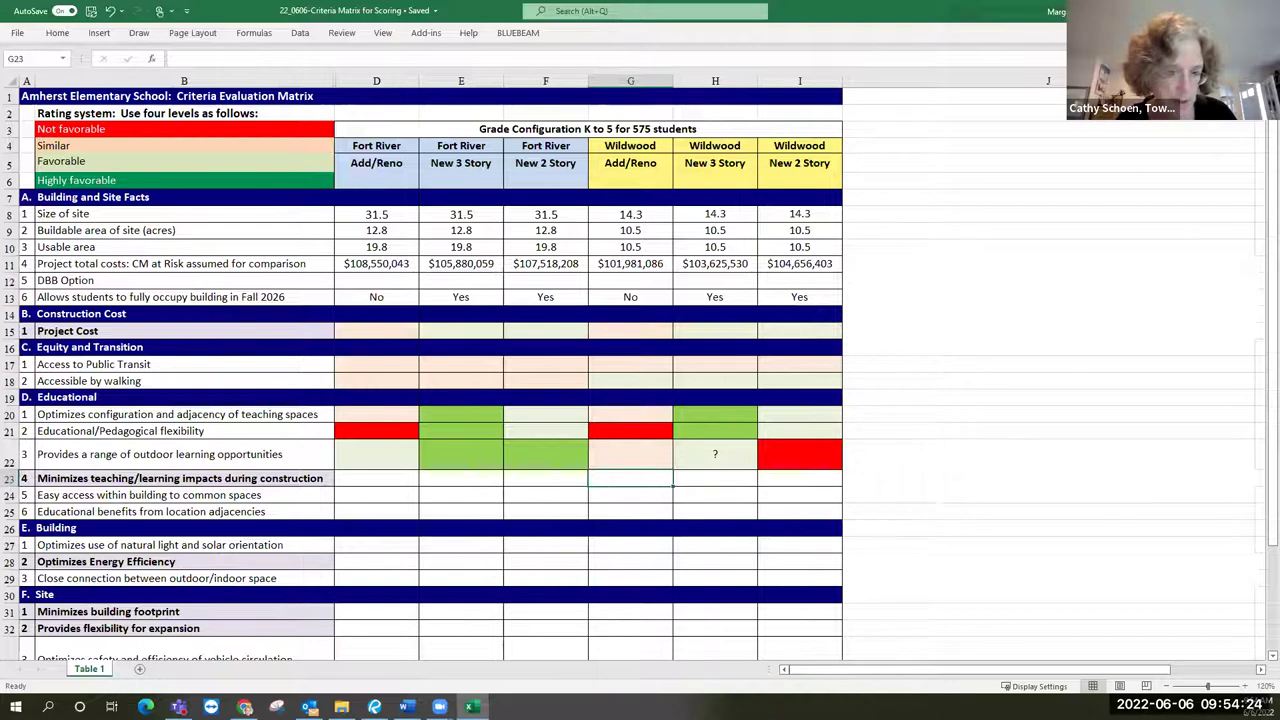
Copy the blank cell J25 over J27:J30 and J33 in the column beside the ratings.
{"action": "left_click", "coordinate": [1261, 658]}
{"action": "left_click", "coordinate": [1261, 658]}
{"action": "left_click", "coordinate": [1261, 658]}
{"action": "left_click", "coordinate": [1261, 658]}
{"action": "left_click", "coordinate": [1261, 658]}
{"action": "left_click", "coordinate": [1261, 658]}
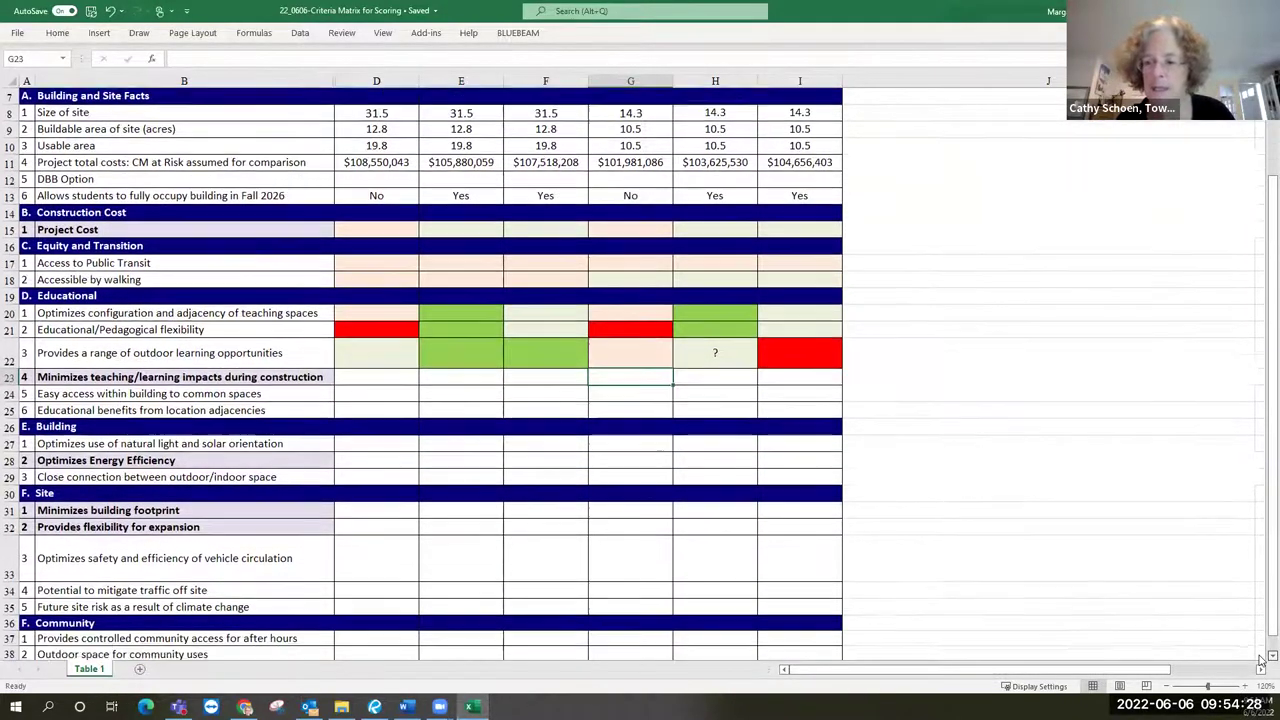
{"action": "left_click", "coordinate": [1261, 658]}
{"action": "left_click", "coordinate": [1261, 658]}
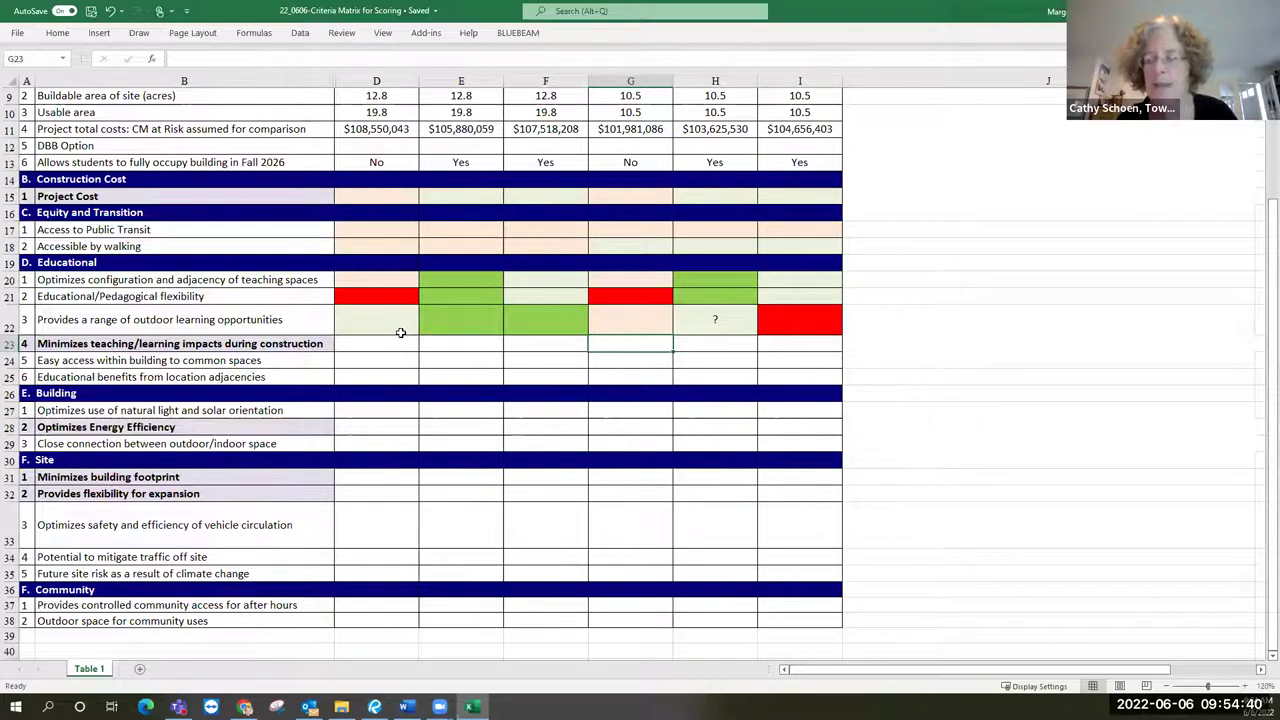
{"action": "left_click", "coordinate": [865, 320]}
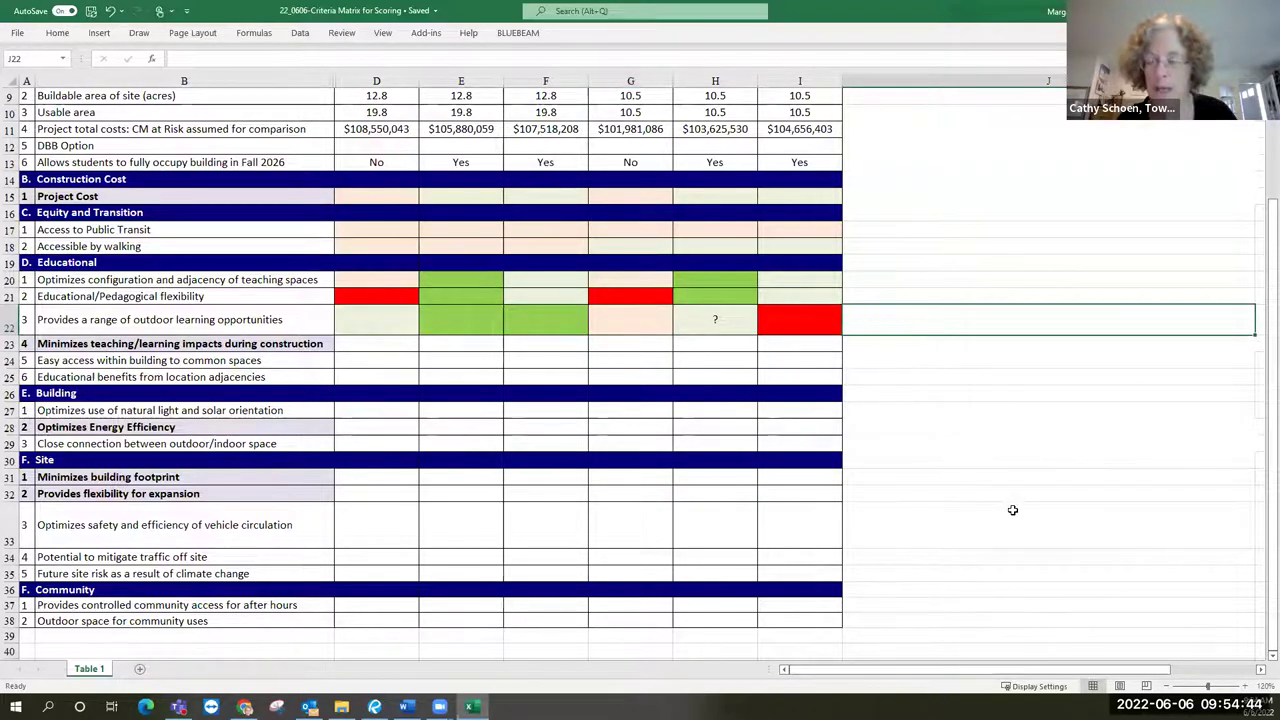
{"action": "left_click", "coordinate": [974, 373]}
{"action": "key", "text": "ctrl+c"}
{"action": "left_click_drag", "start_coordinate": [950, 312], "coordinate": [945, 362]}
{"action": "left_click_drag", "start_coordinate": [939, 410], "coordinate": [924, 462]}
{"action": "left_click", "coordinate": [943, 460]}
{"action": "left_click", "coordinate": [925, 410]}
{"action": "key", "text": "ctrl+v"}
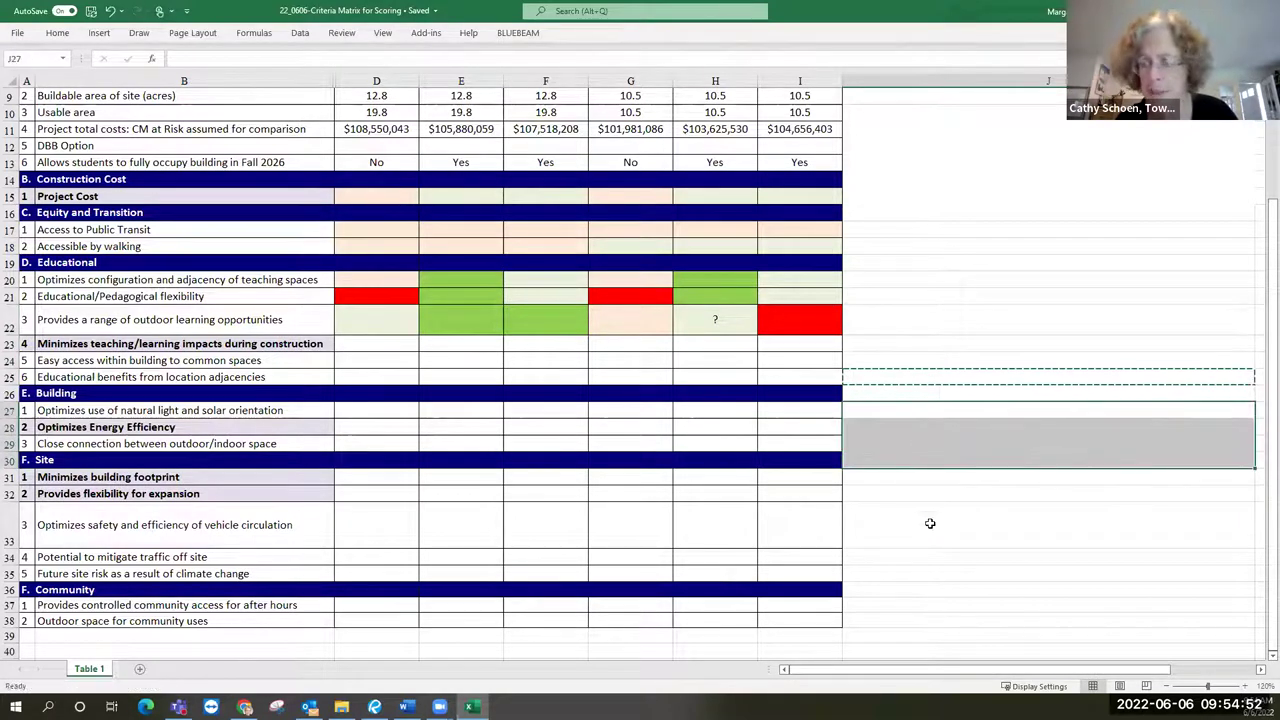
{"action": "left_click", "coordinate": [930, 531]}
{"action": "key", "text": "ctrl+v"}
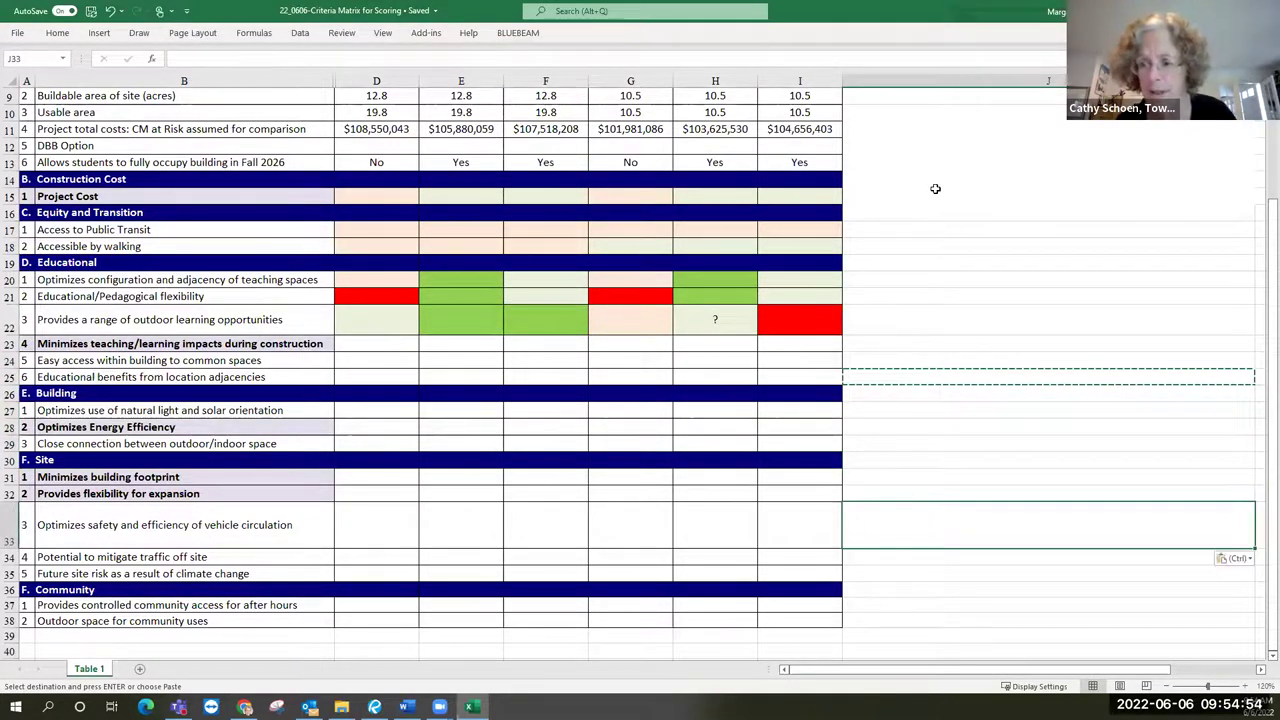
{"action": "left_click", "coordinate": [1000, 195]}
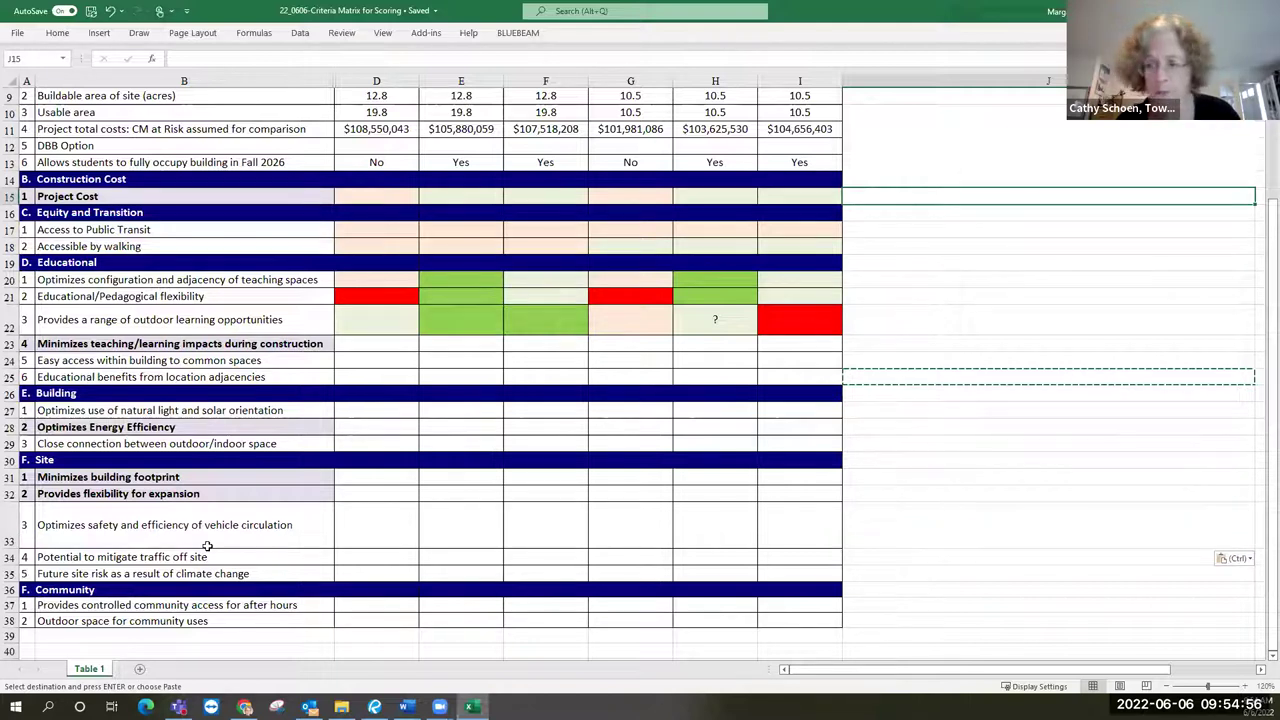
{"action": "left_click", "coordinate": [11, 525]}
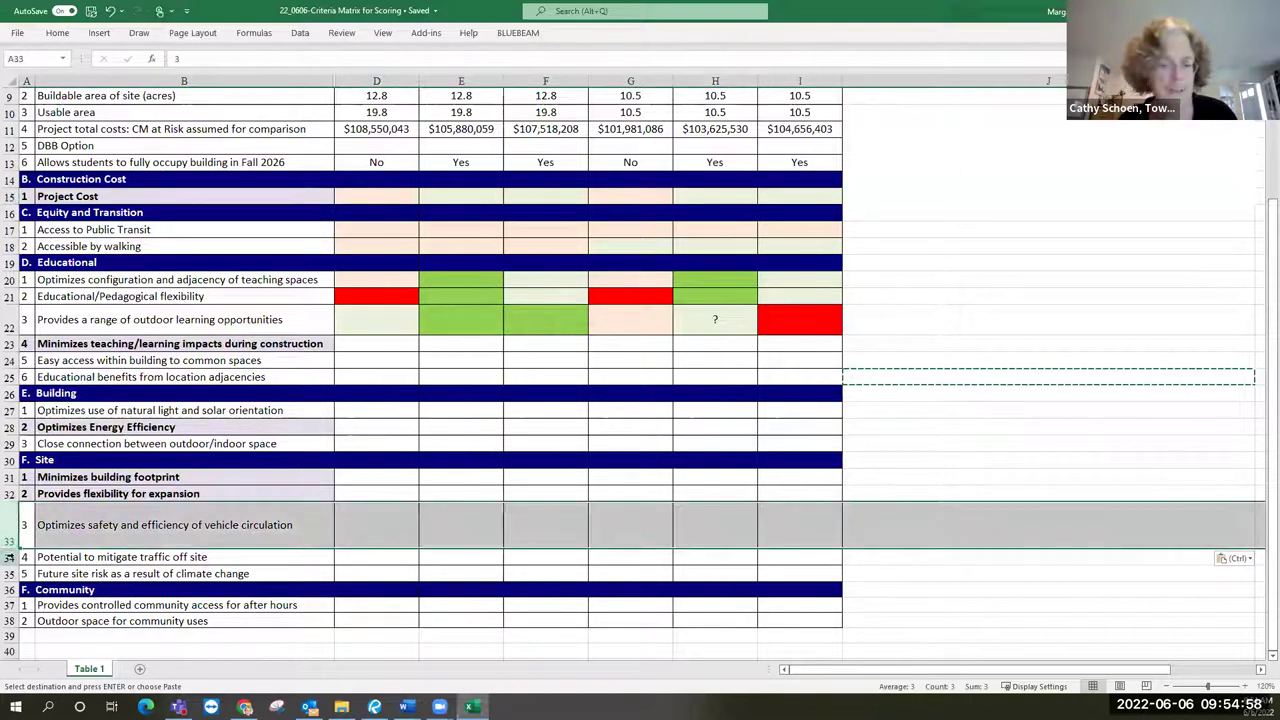
{"action": "left_click", "coordinate": [1122, 476]}
{"action": "key", "text": "Escape"}
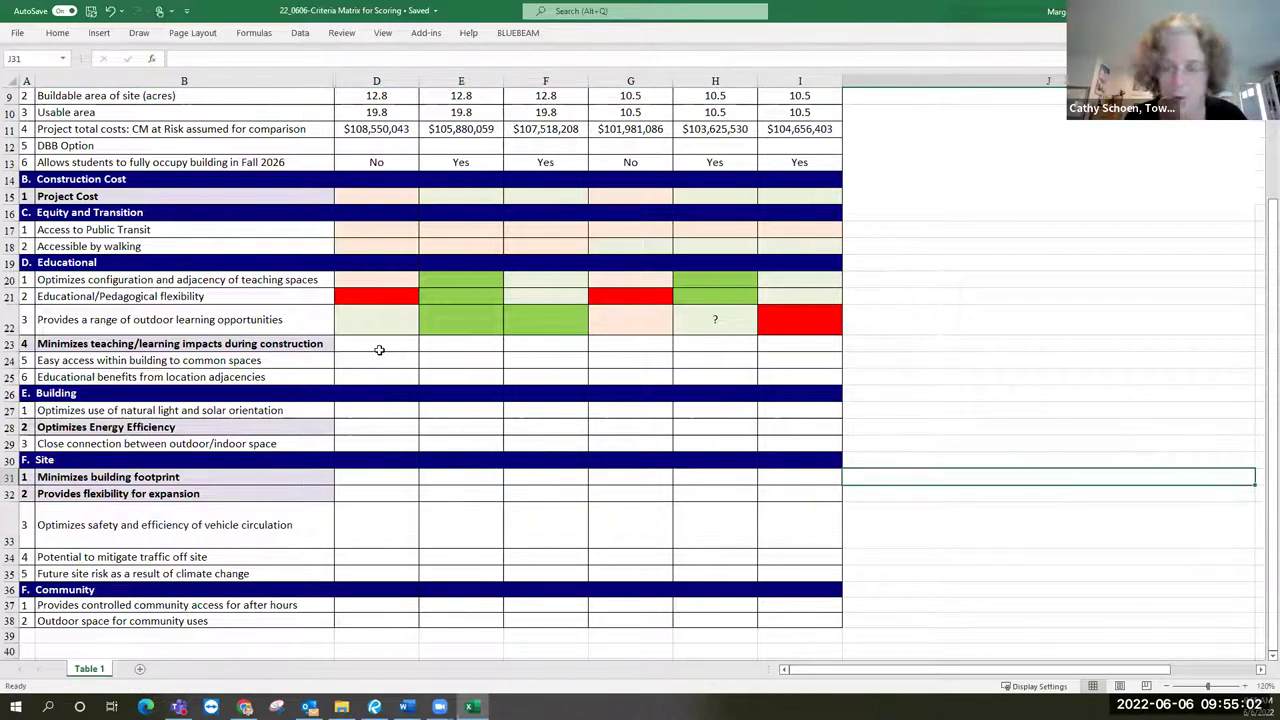
Enter the comment "Should the Hawthorne site be considered?" in J22 beside the outdoor learning ratings.
{"action": "left_click", "coordinate": [376, 346]}
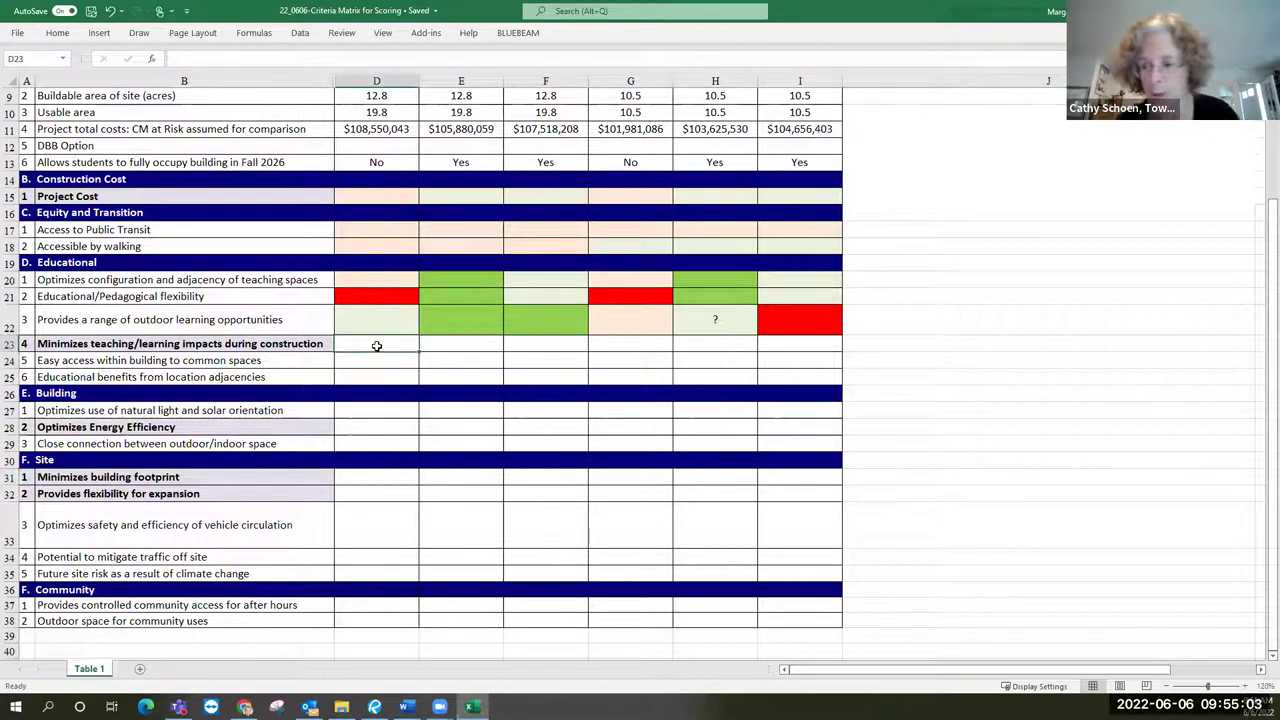
{"action": "left_click", "coordinate": [12, 343]}
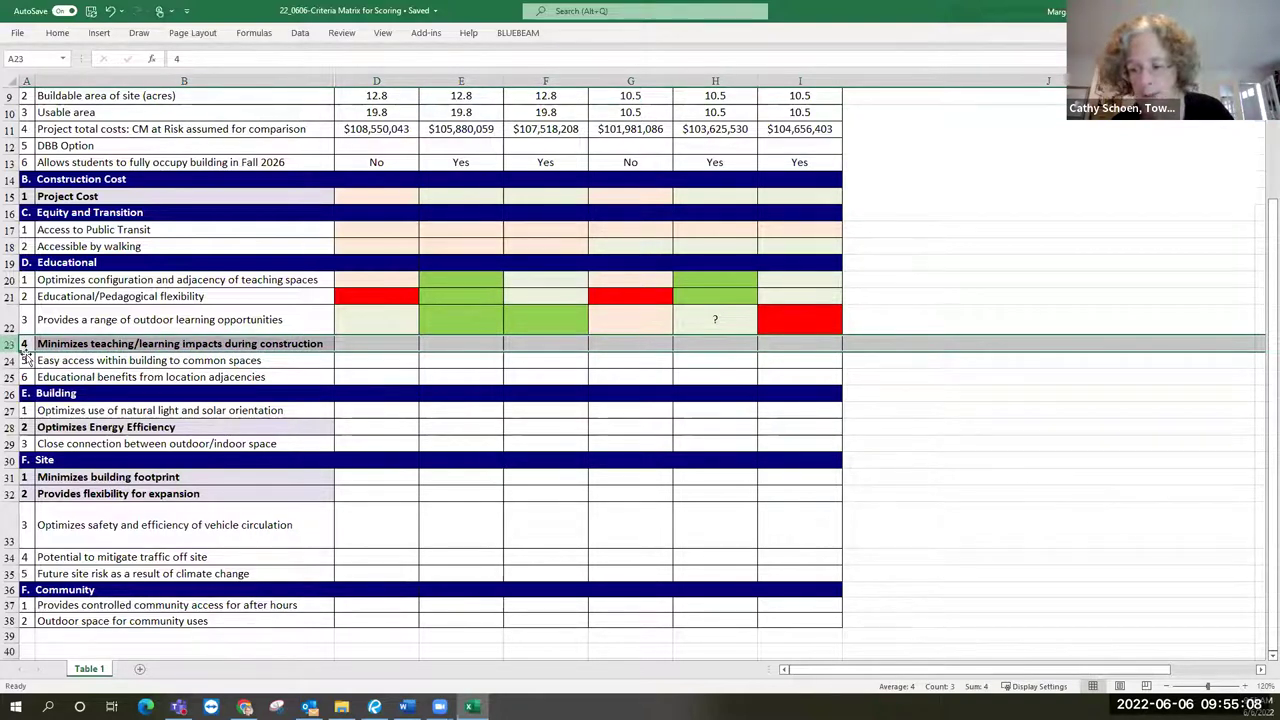
{"action": "left_click", "coordinate": [878, 320]}
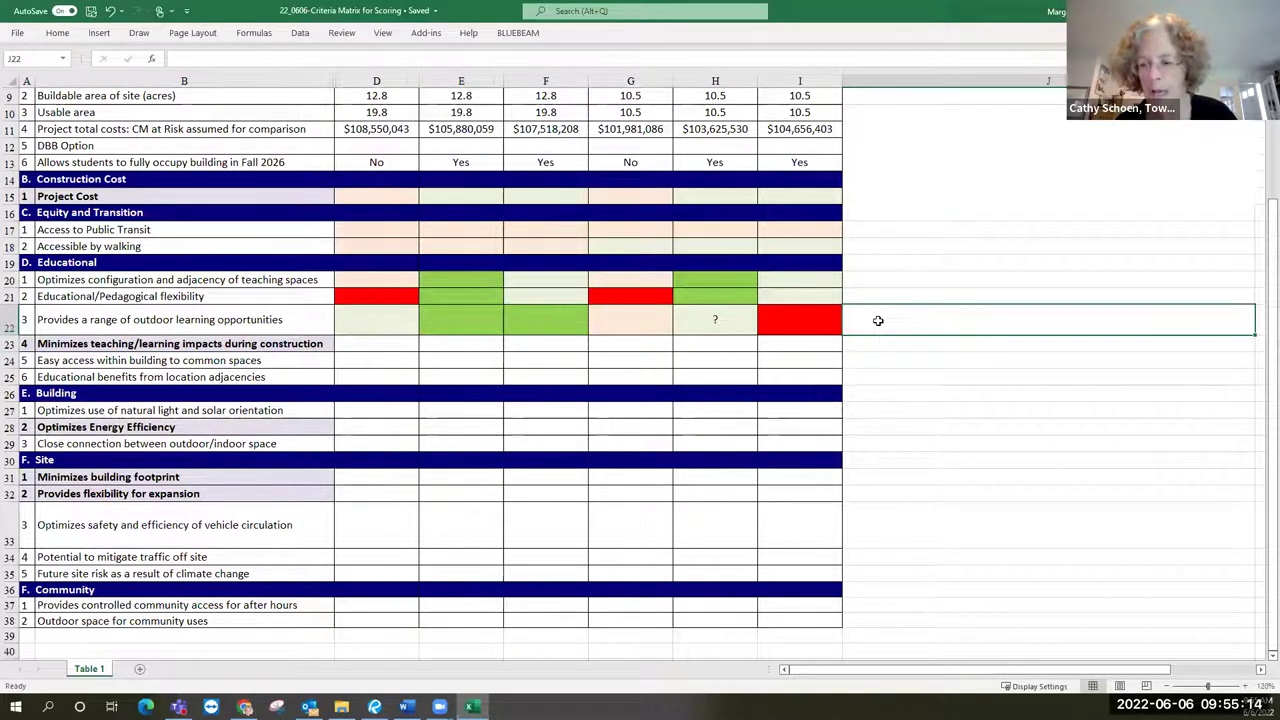
{"action": "key", "text": "Down"}
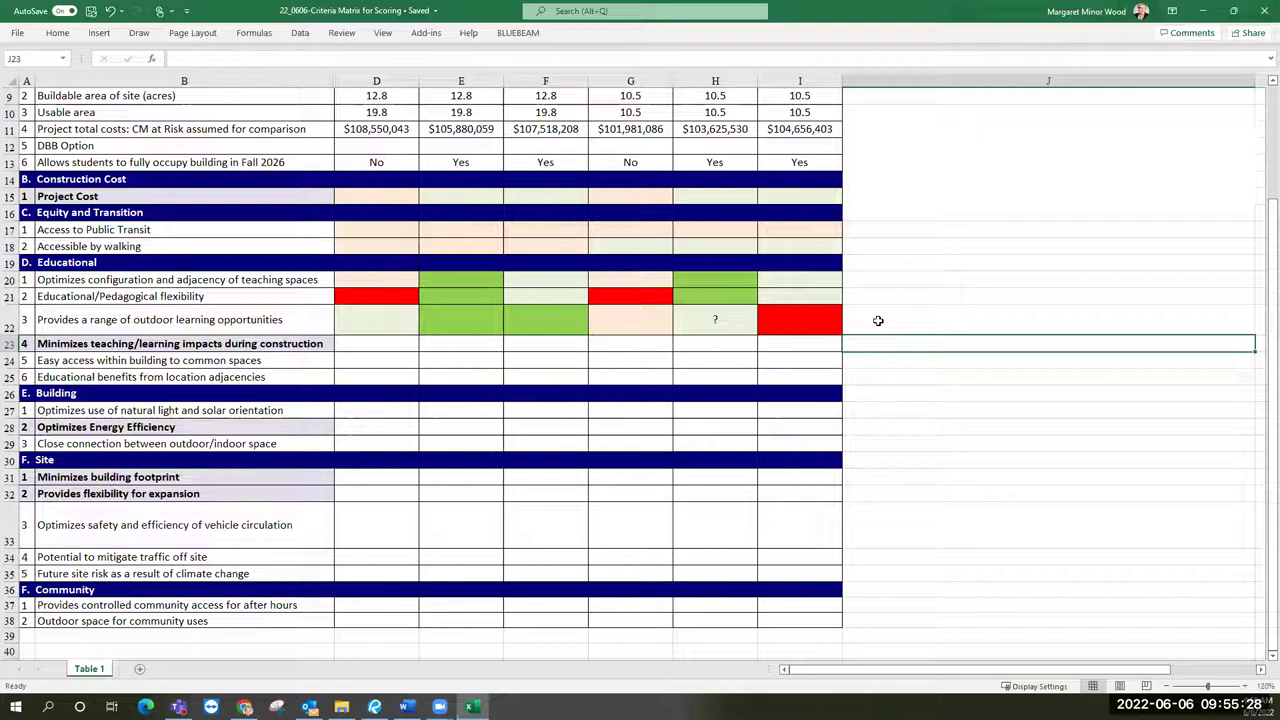
{"action": "left_click", "coordinate": [878, 320]}
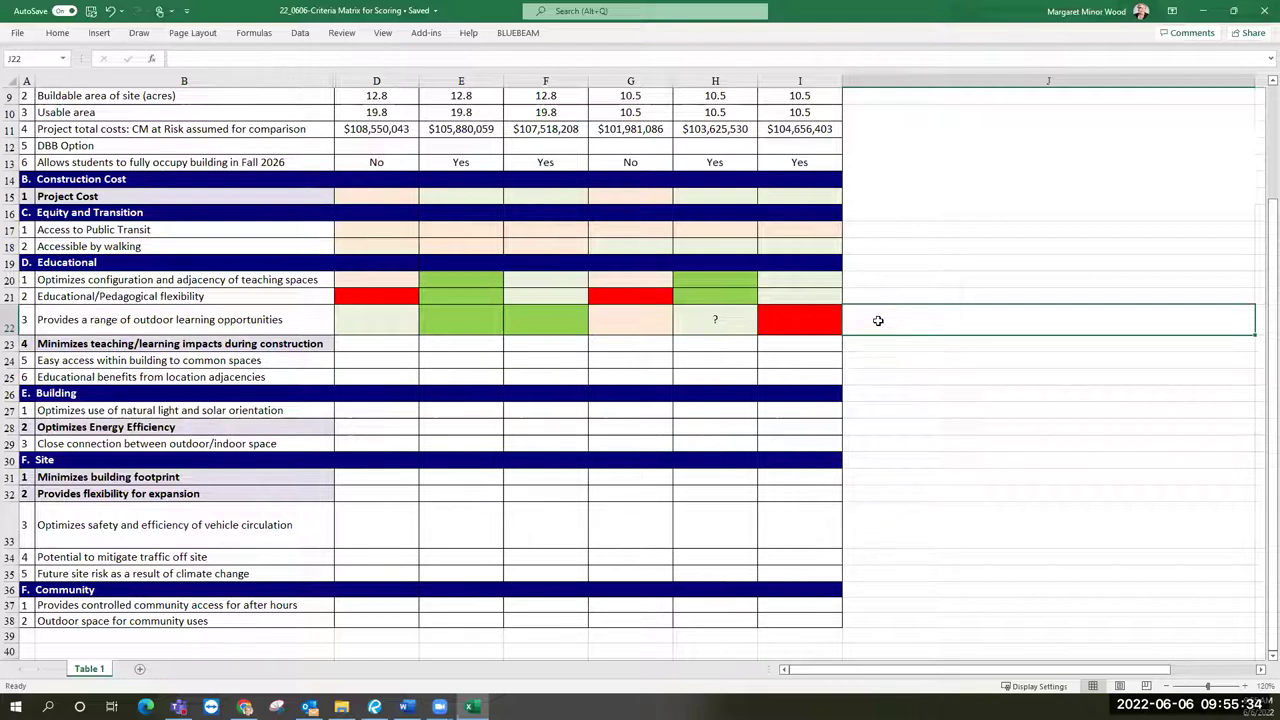
{"action": "type", "text": "Sh"}
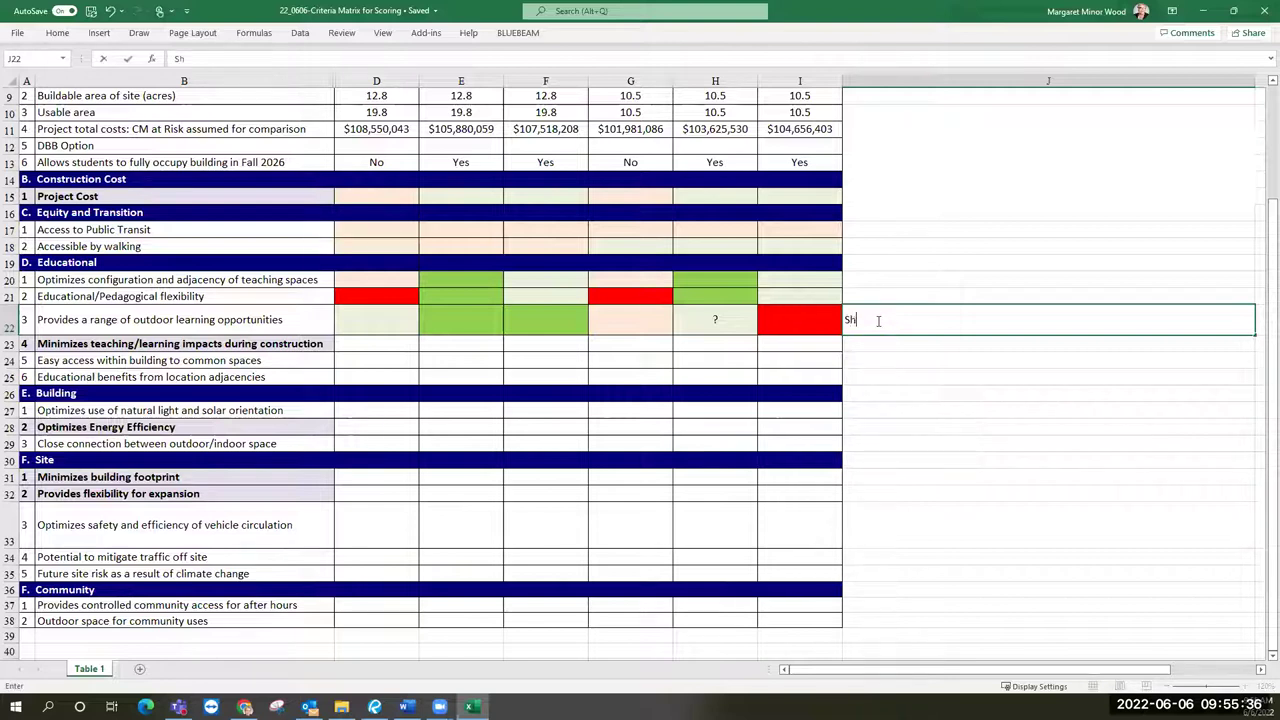
{"action": "type", "text": "olld the "}
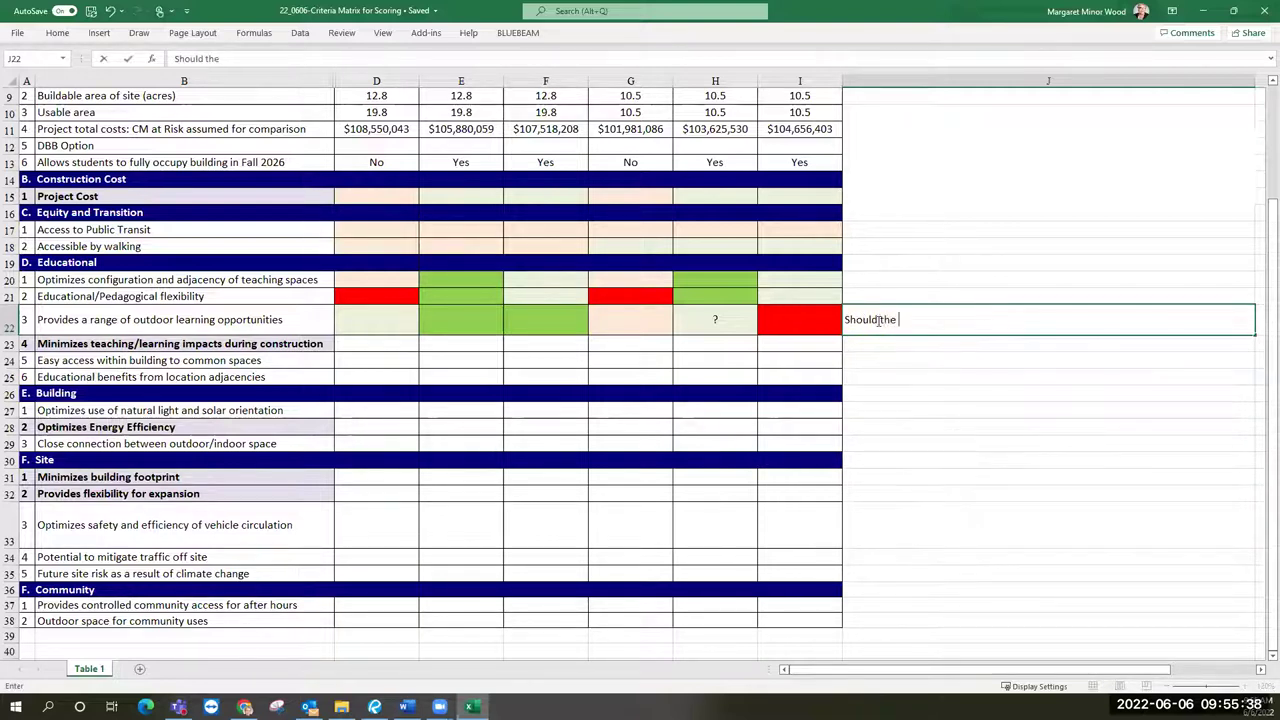
{"action": "type", "text": "Hawthorne site be considered"}
{"action": "key", "text": "Return"}
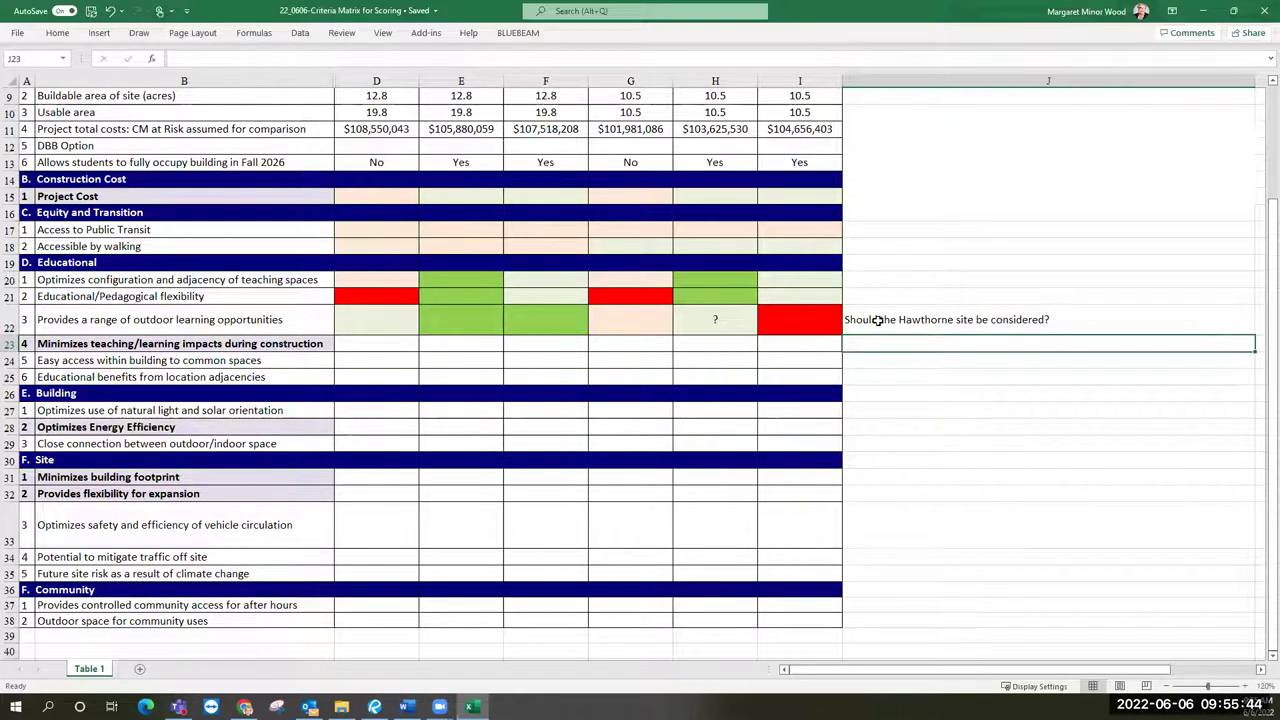
{"action": "left_click", "coordinate": [877, 320]}
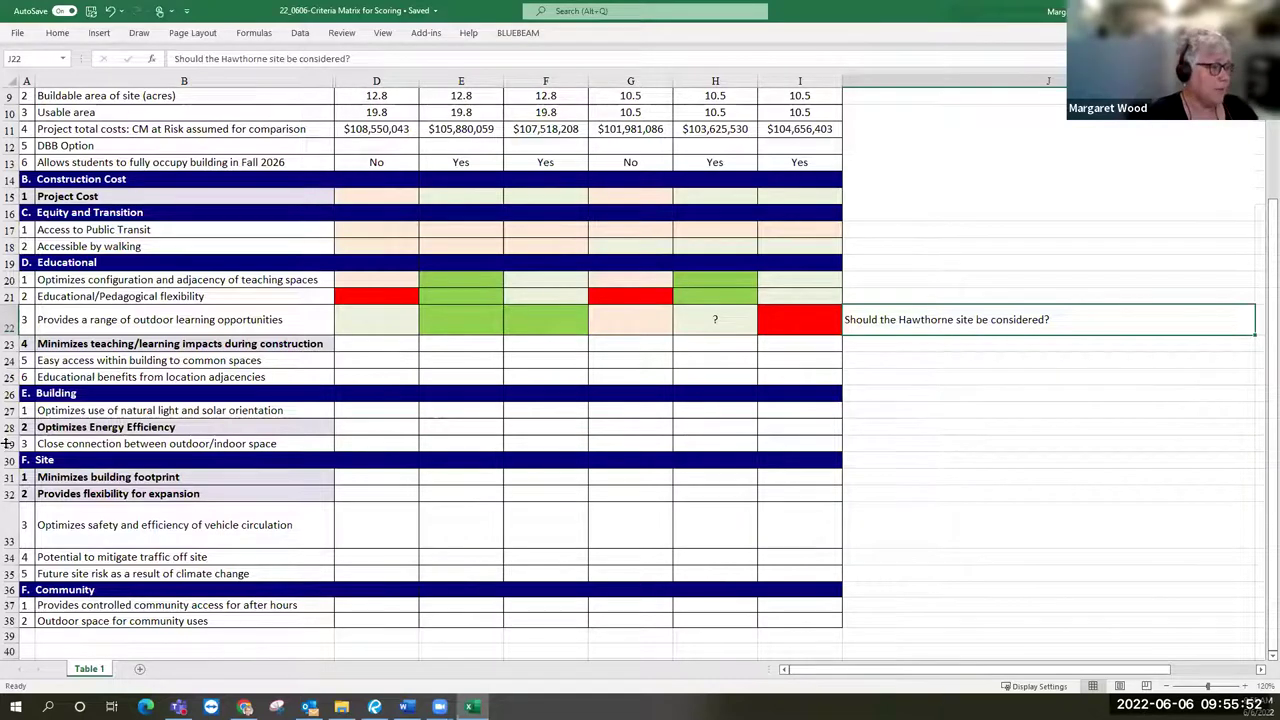
Copy the Similar rating from G22 to the Add/Reno construction-impact cells D23 and G23.
{"action": "left_click", "coordinate": [10, 343]}
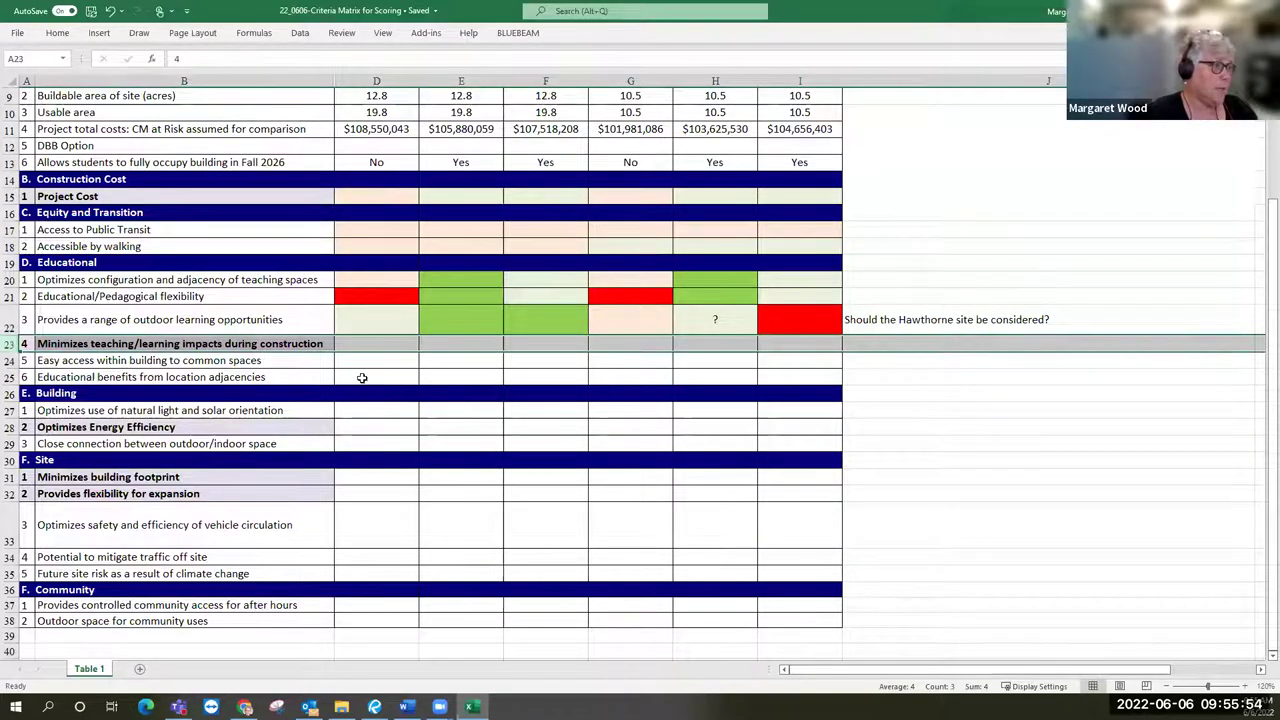
{"action": "left_click", "coordinate": [430, 362]}
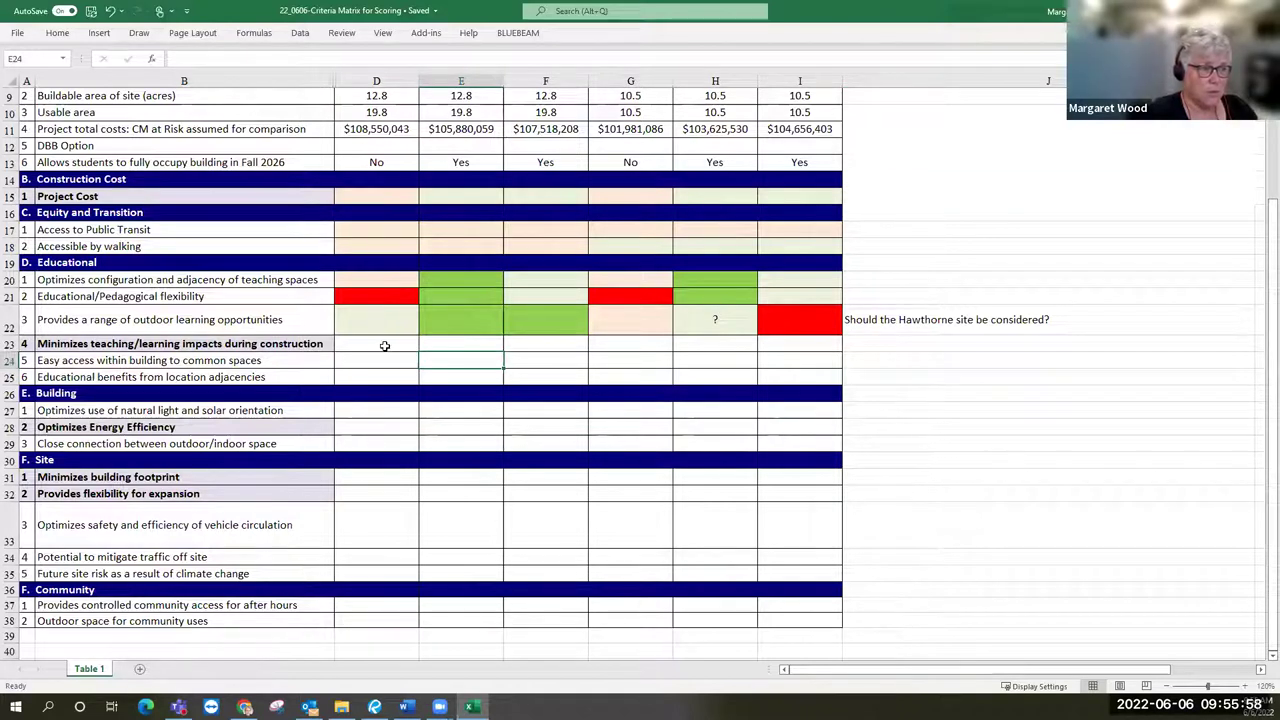
{"action": "left_click", "coordinate": [383, 342]}
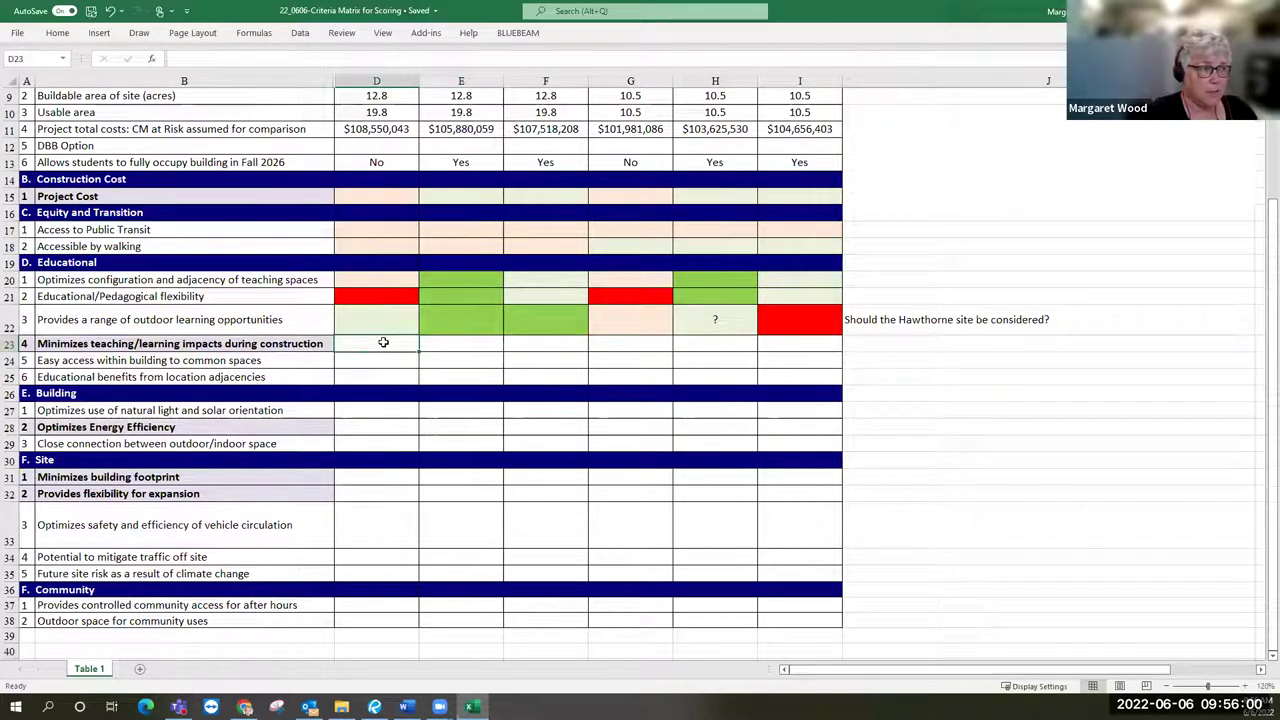
{"action": "left_click", "coordinate": [606, 321]}
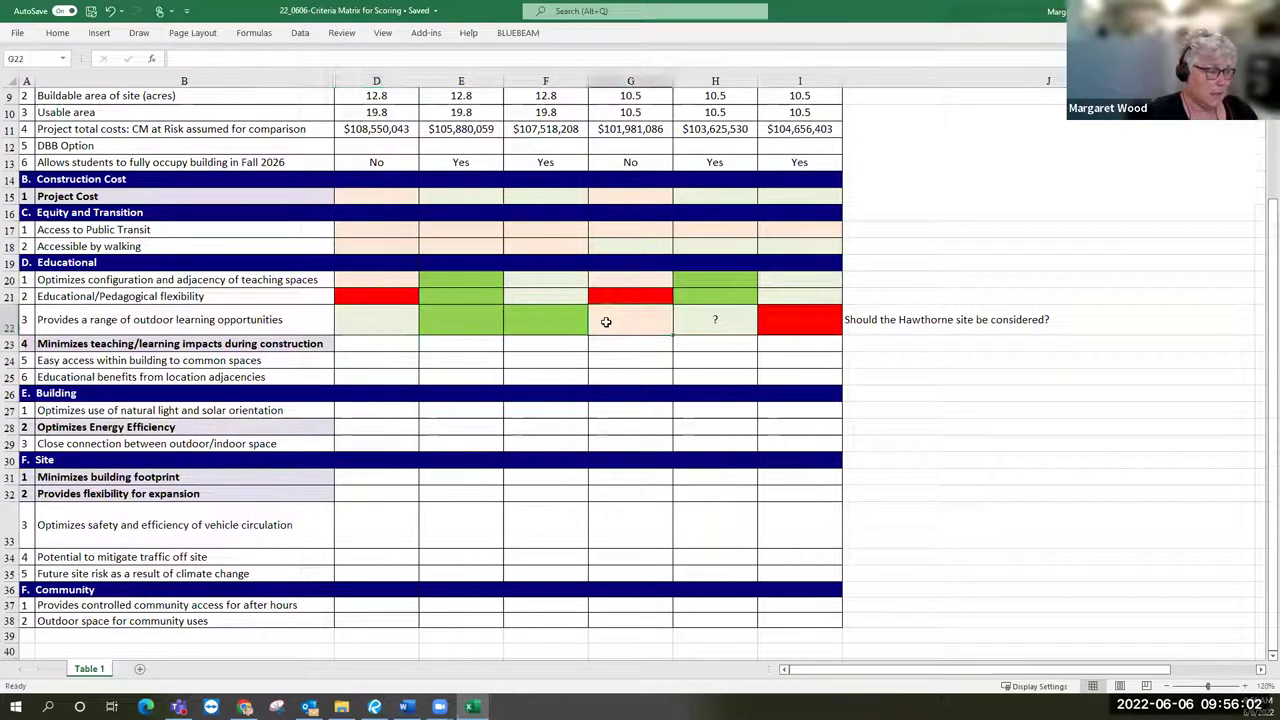
{"action": "key", "text": "ctrl+c"}
{"action": "left_click", "coordinate": [379, 342]}
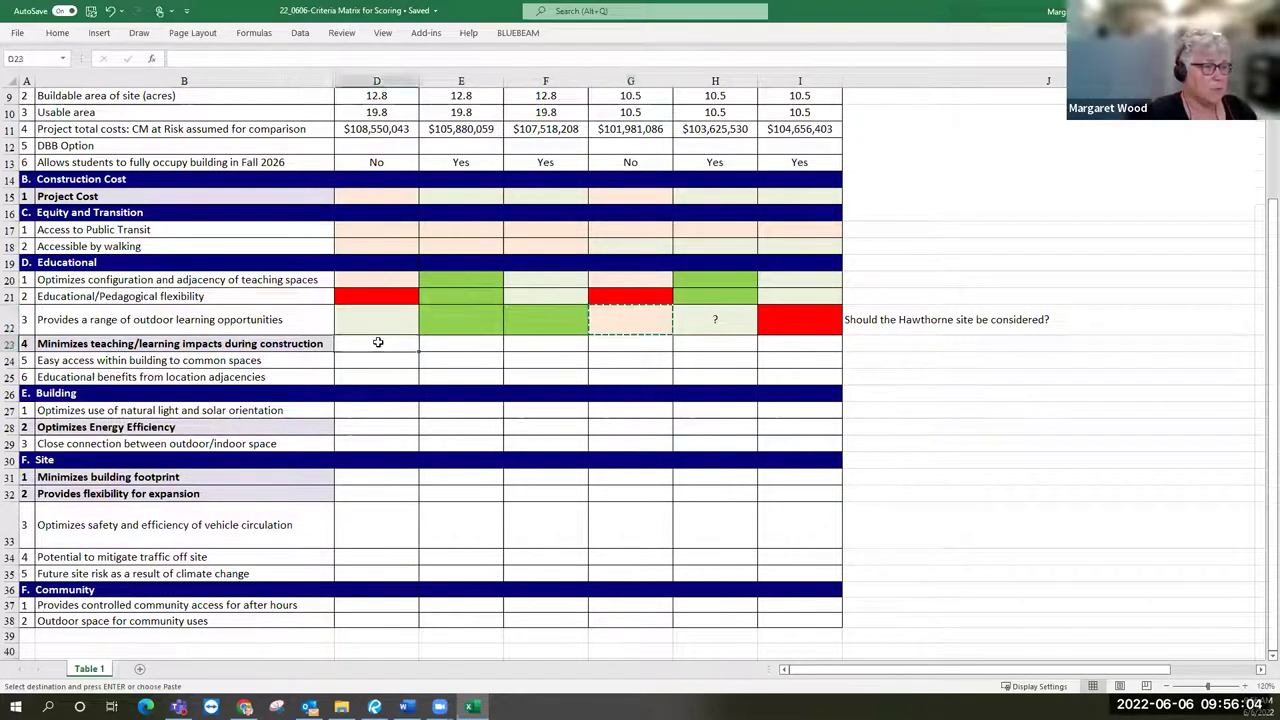
{"action": "key", "text": "ctrl+v"}
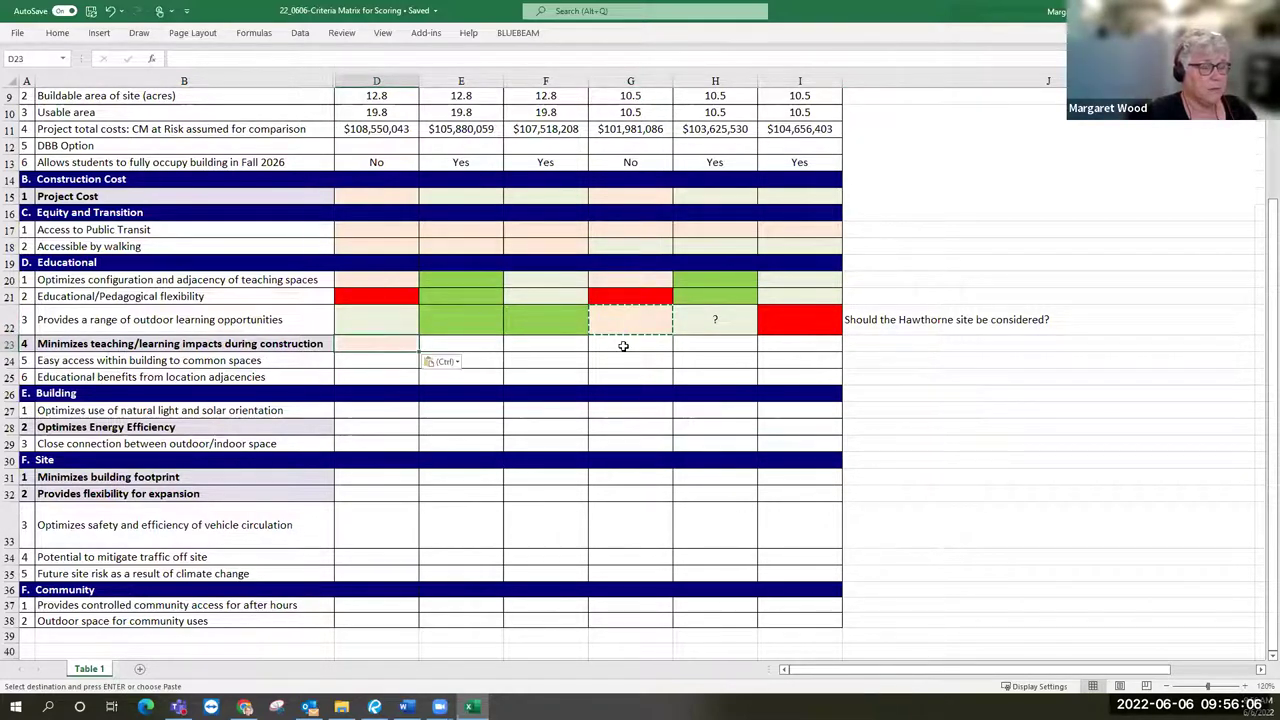
{"action": "left_click", "coordinate": [622, 344]}
{"action": "key", "text": "ctrl+v"}
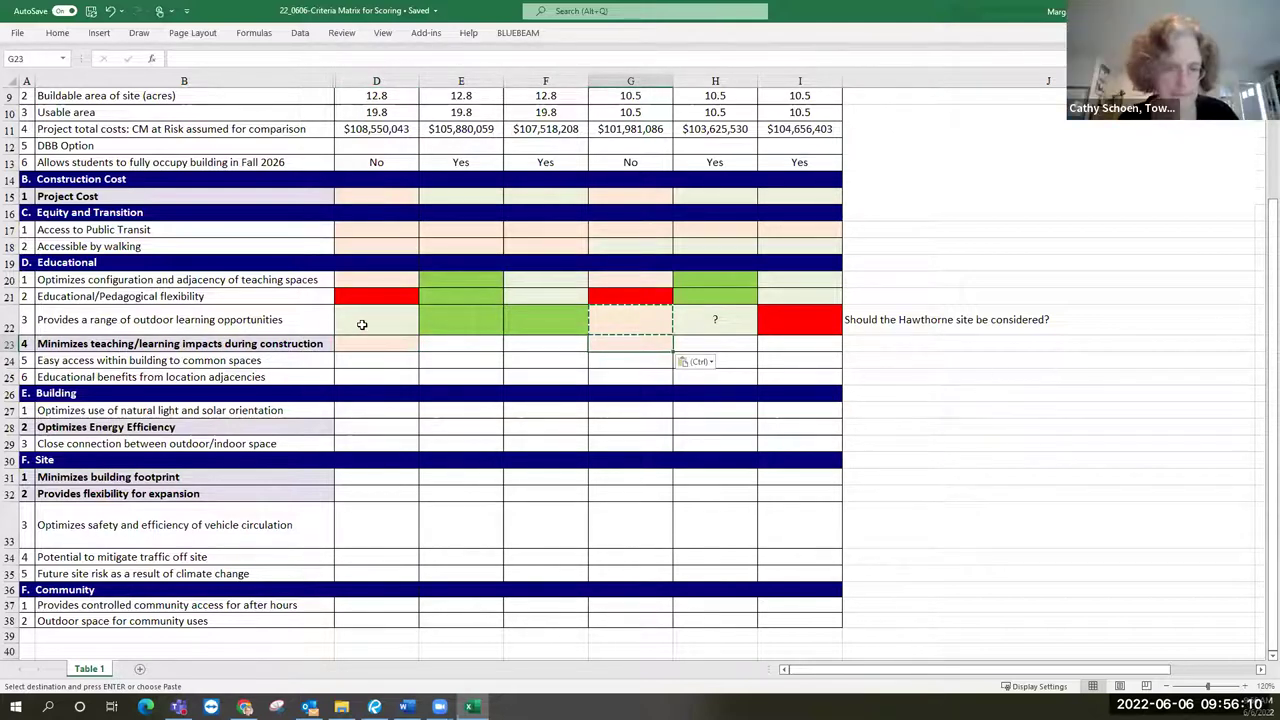
Copy the Not favorable rating from D21 to the Add/Reno construction-impact cells D23 and G23.
{"action": "left_click", "coordinate": [385, 296]}
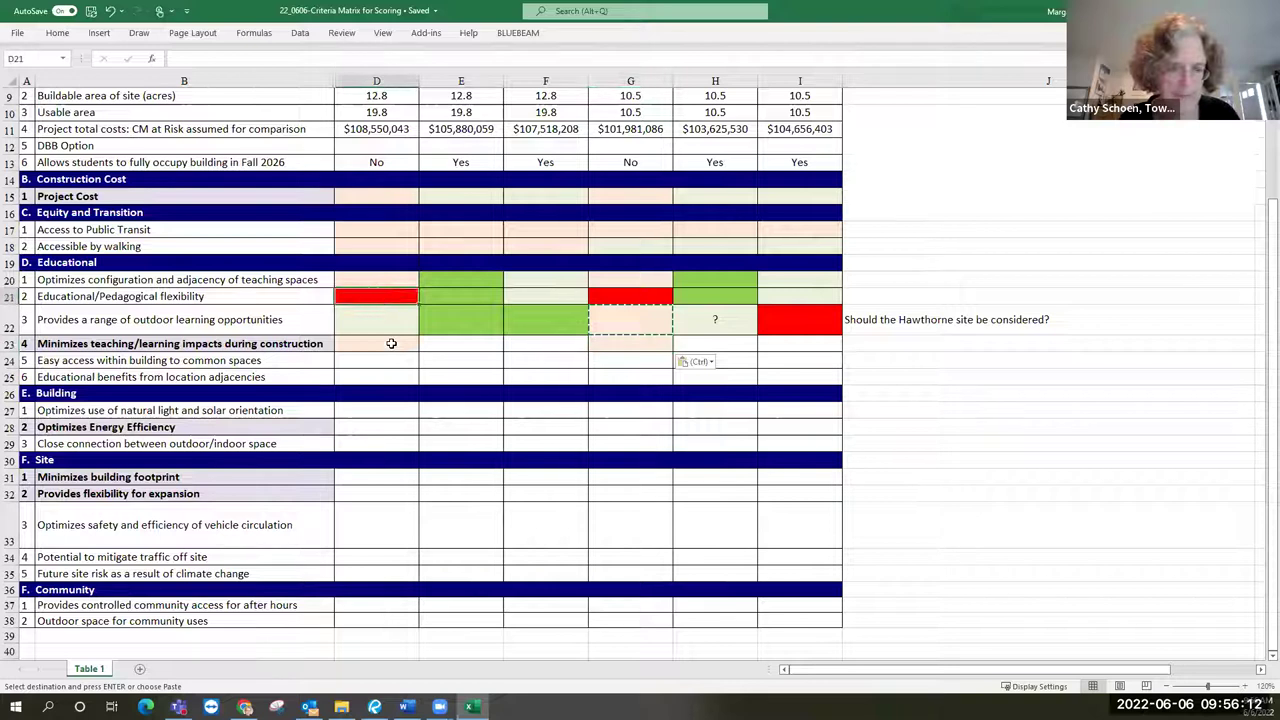
{"action": "key", "text": "ctrl+c"}
{"action": "left_click", "coordinate": [387, 344]}
{"action": "key", "text": "ctrl+v"}
{"action": "left_click", "coordinate": [614, 343]}
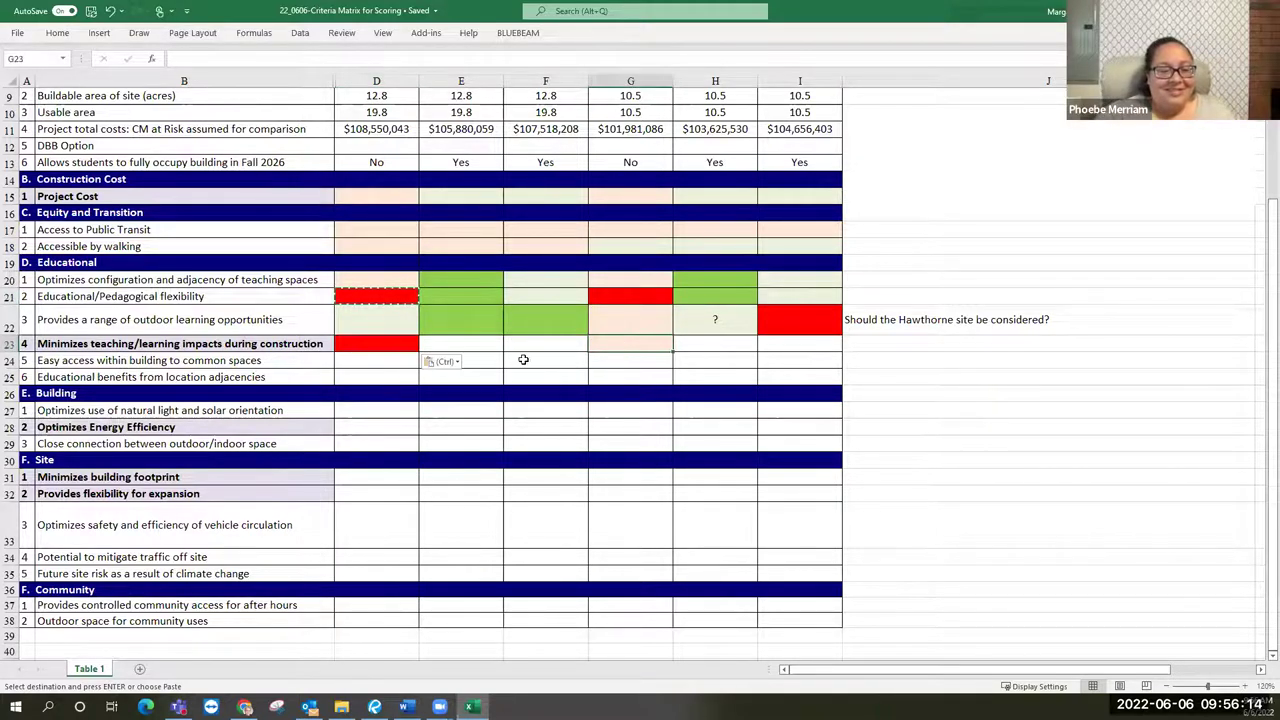
{"action": "key", "text": "ctrl+v"}
Copy the bright green rating from E22 to E23:F23 and H23:I23 in the construction-impact row.
{"action": "left_click", "coordinate": [452, 321]}
{"action": "key", "text": "ctrl+c"}
{"action": "left_click_drag", "start_coordinate": [451, 348], "coordinate": [580, 346]}
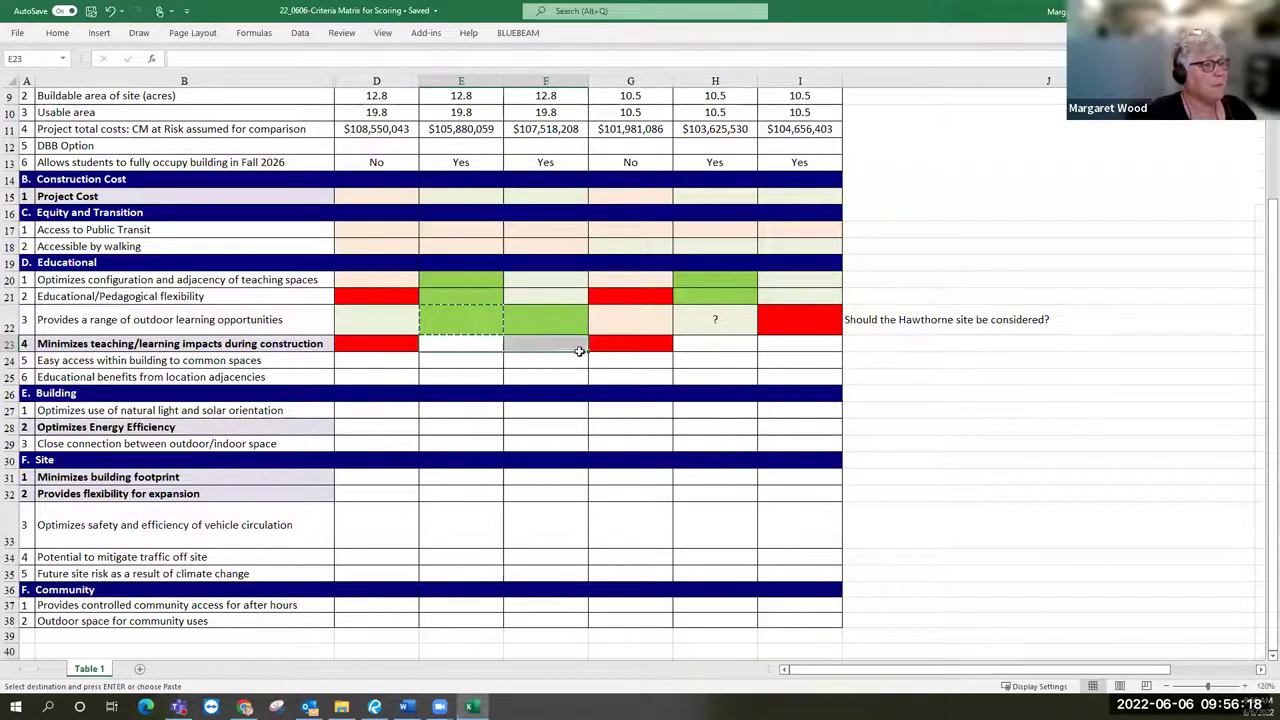
{"action": "key", "text": "ctrl+v"}
{"action": "left_click_drag", "start_coordinate": [705, 343], "coordinate": [811, 342]}
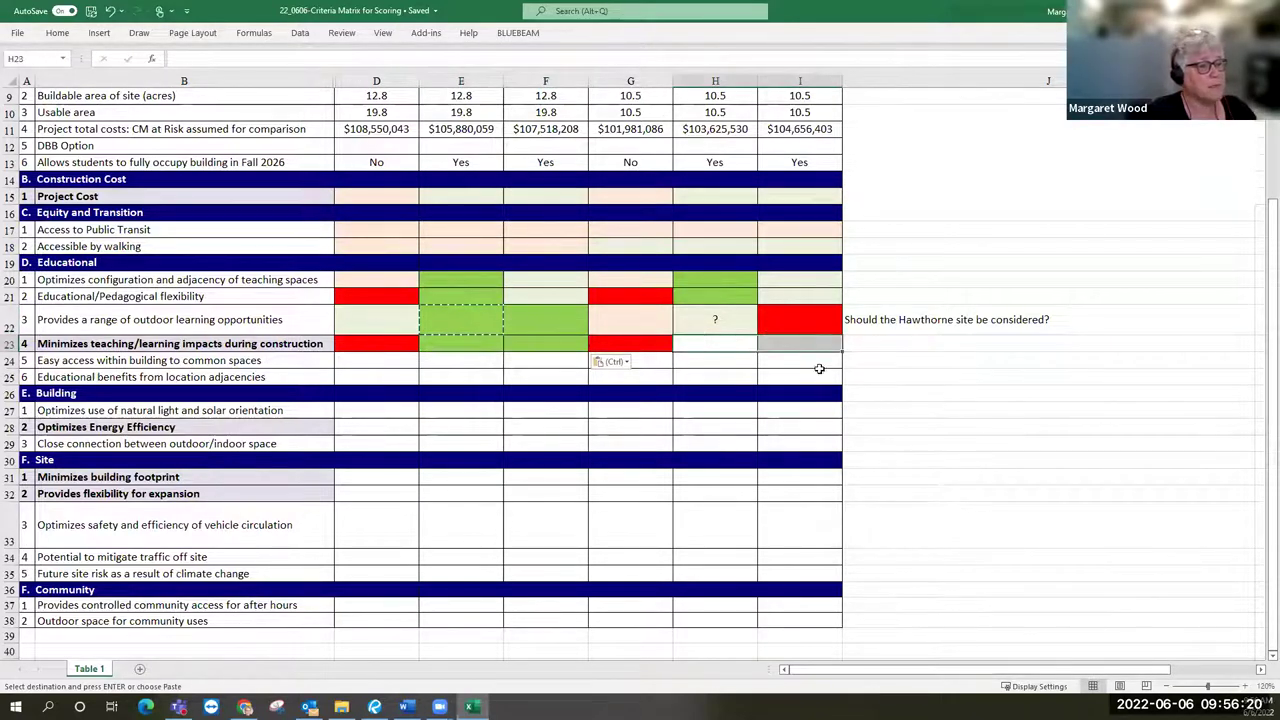
{"action": "key", "text": "ctrl+v"}
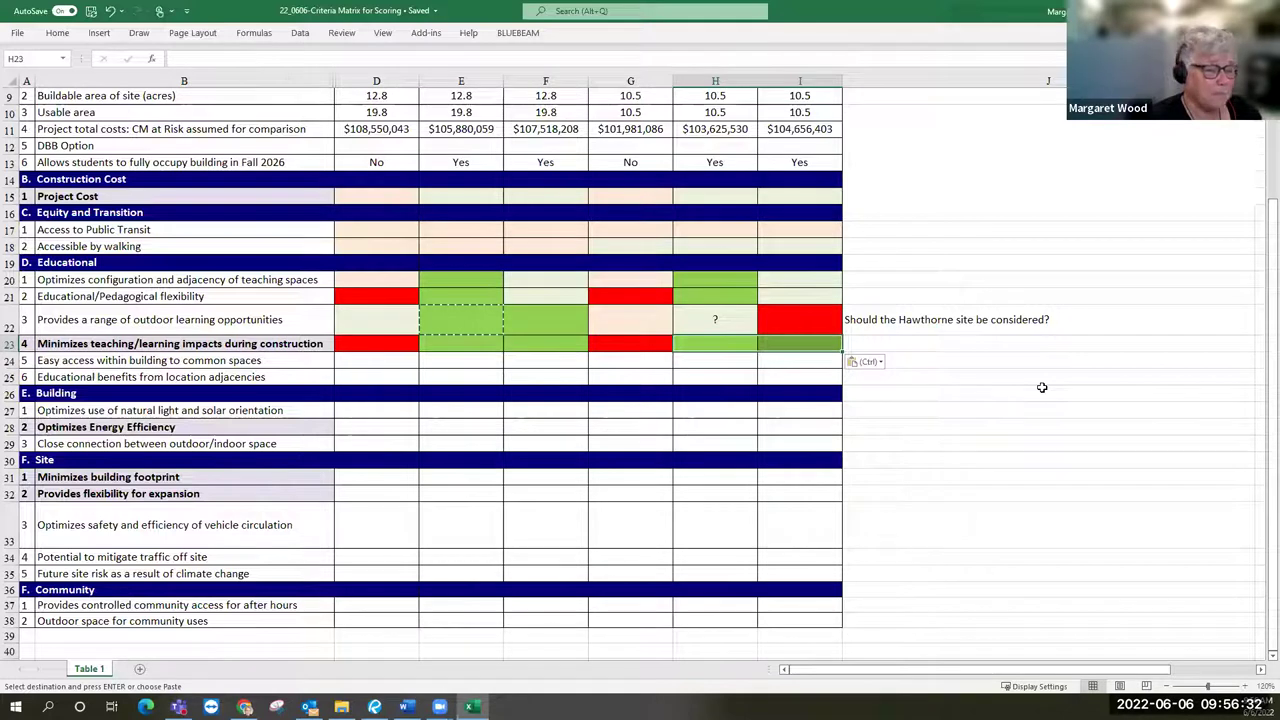
{"action": "key", "text": "Escape"}
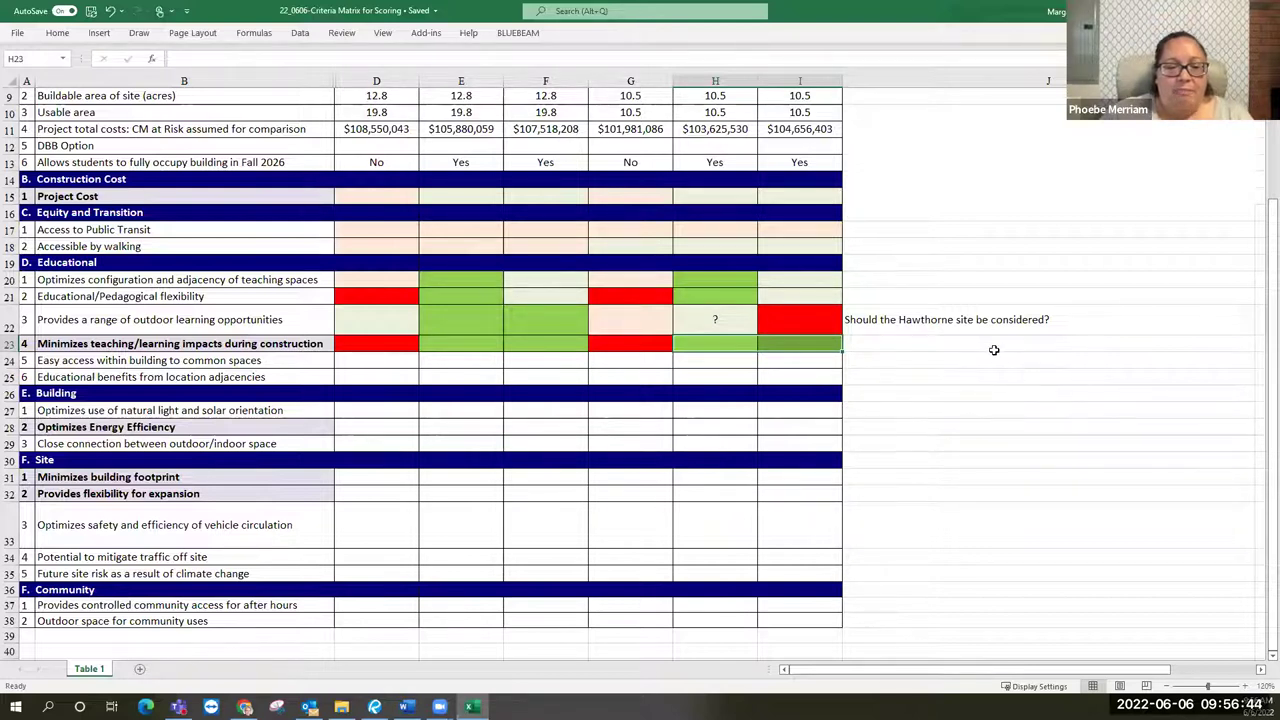
Copy the light green rating from I21 to the Wildwood new-school construction-impact cells H23:I23.
{"action": "left_click_drag", "start_coordinate": [724, 360], "coordinate": [791, 355]}
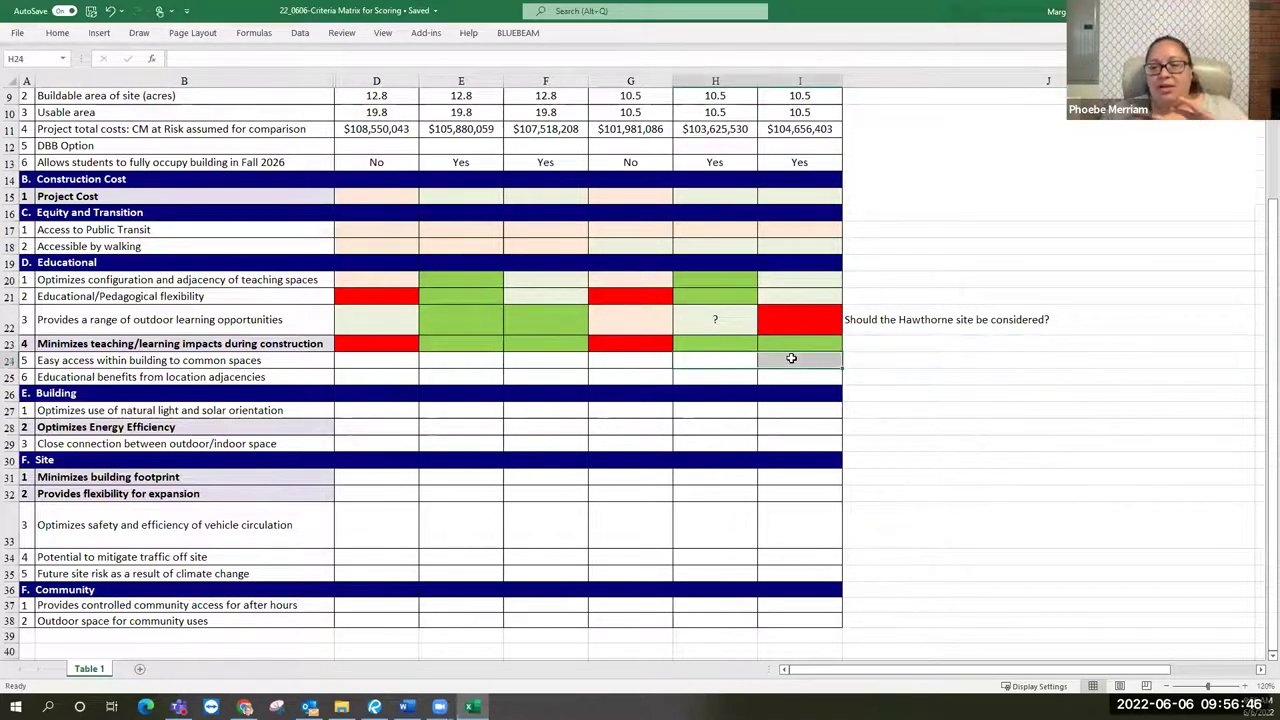
{"action": "left_click", "coordinate": [803, 295]}
{"action": "key", "text": "ctrl+c"}
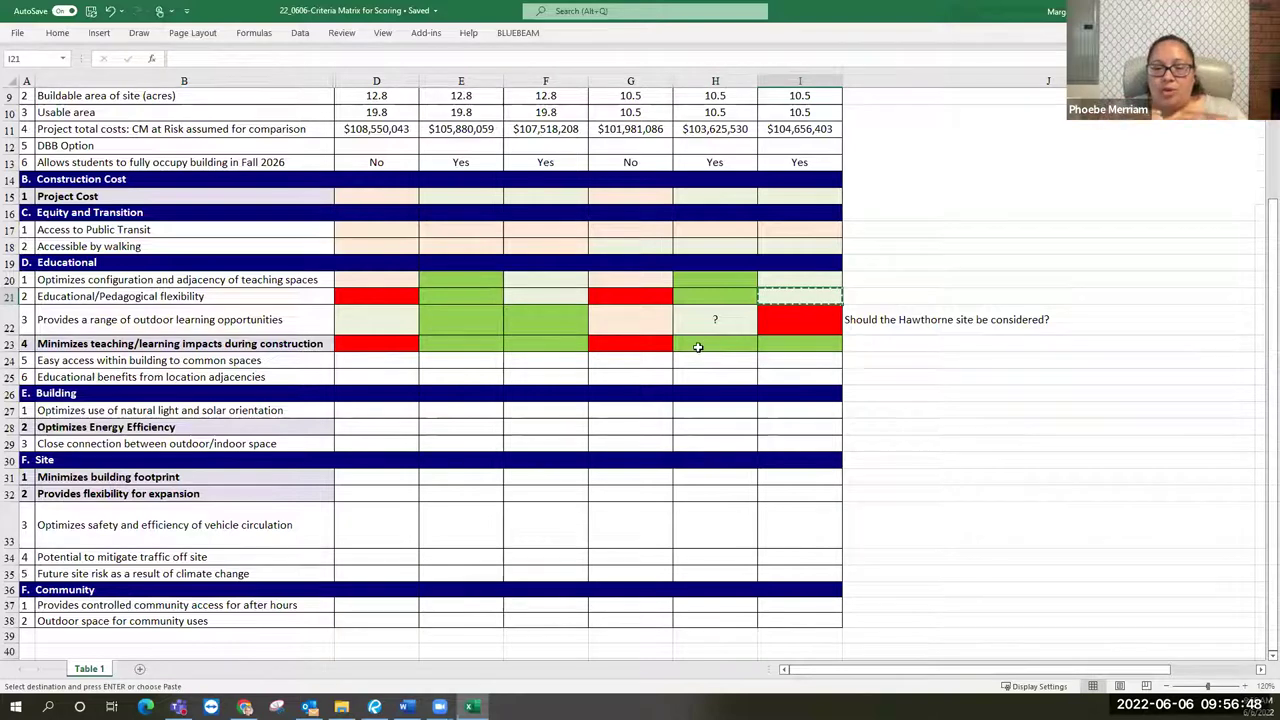
{"action": "left_click_drag", "start_coordinate": [729, 343], "coordinate": [800, 344]}
{"action": "key", "text": "ctrl+v"}
{"action": "left_click", "coordinate": [1025, 434]}
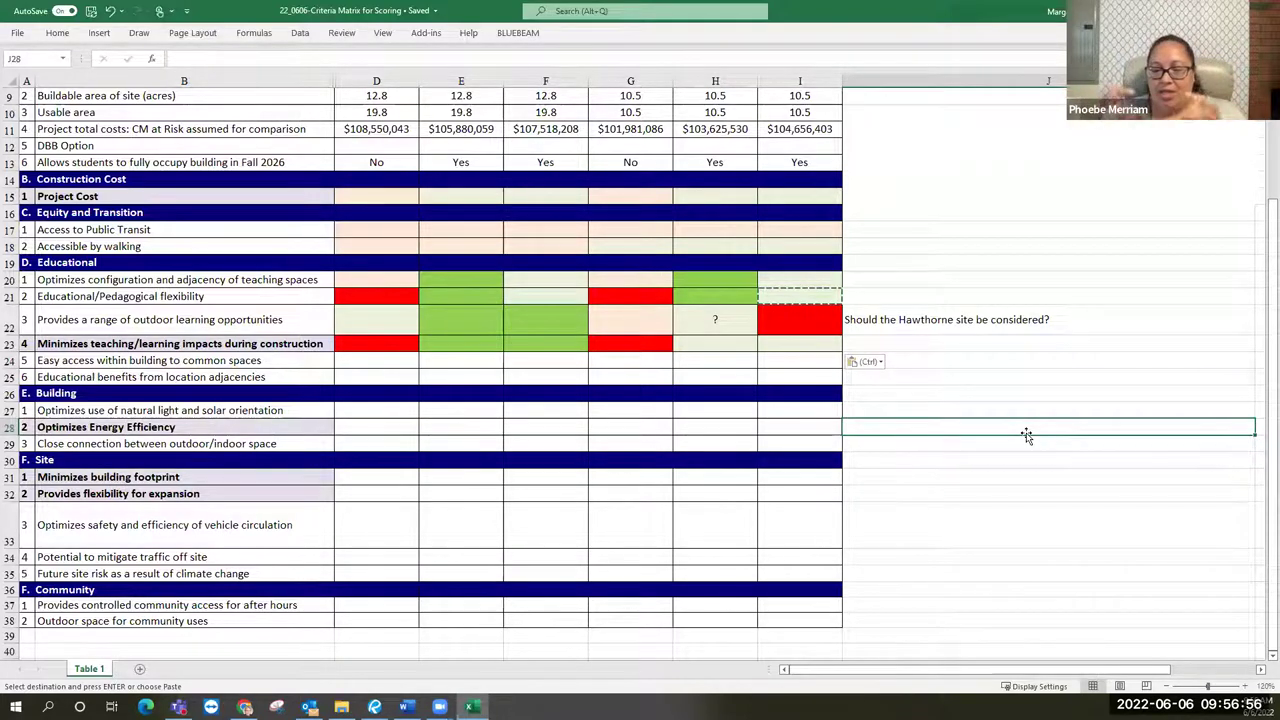
{"action": "key", "text": "Escape"}
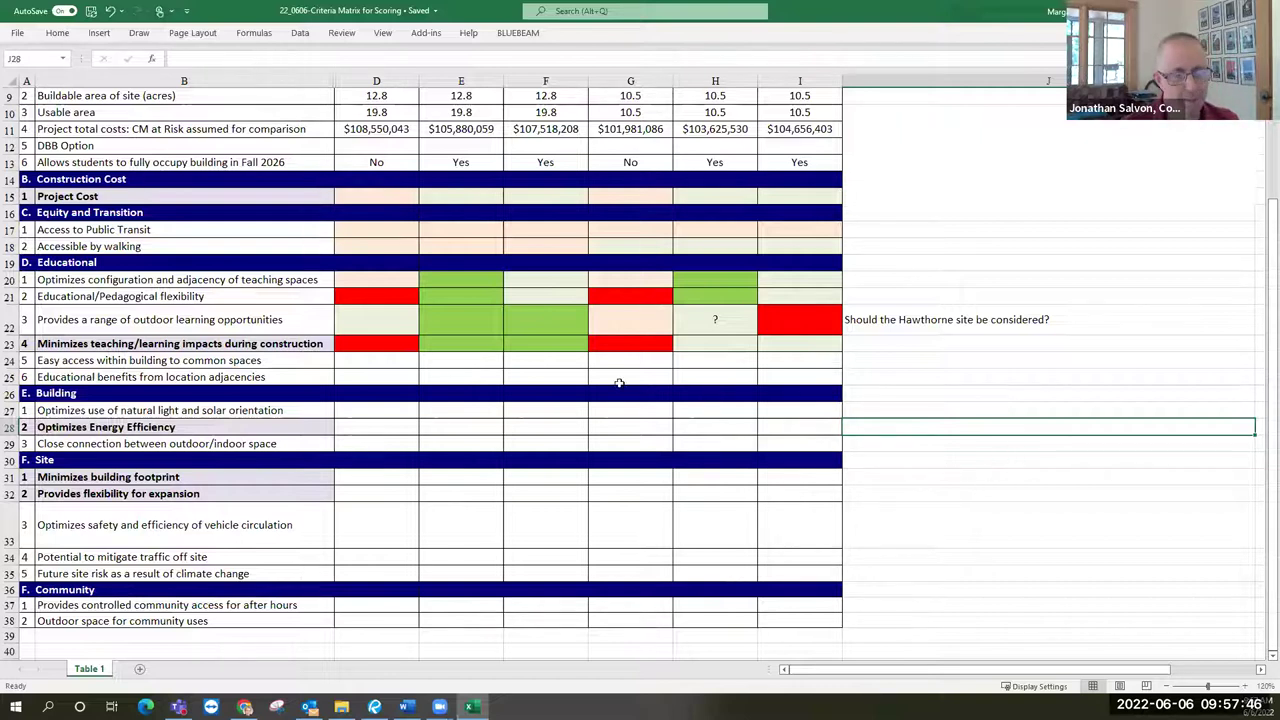
Insert a new row above the "Easy access within building to common spaces" criterion in row 24.
{"action": "left_click", "coordinate": [620, 343]}
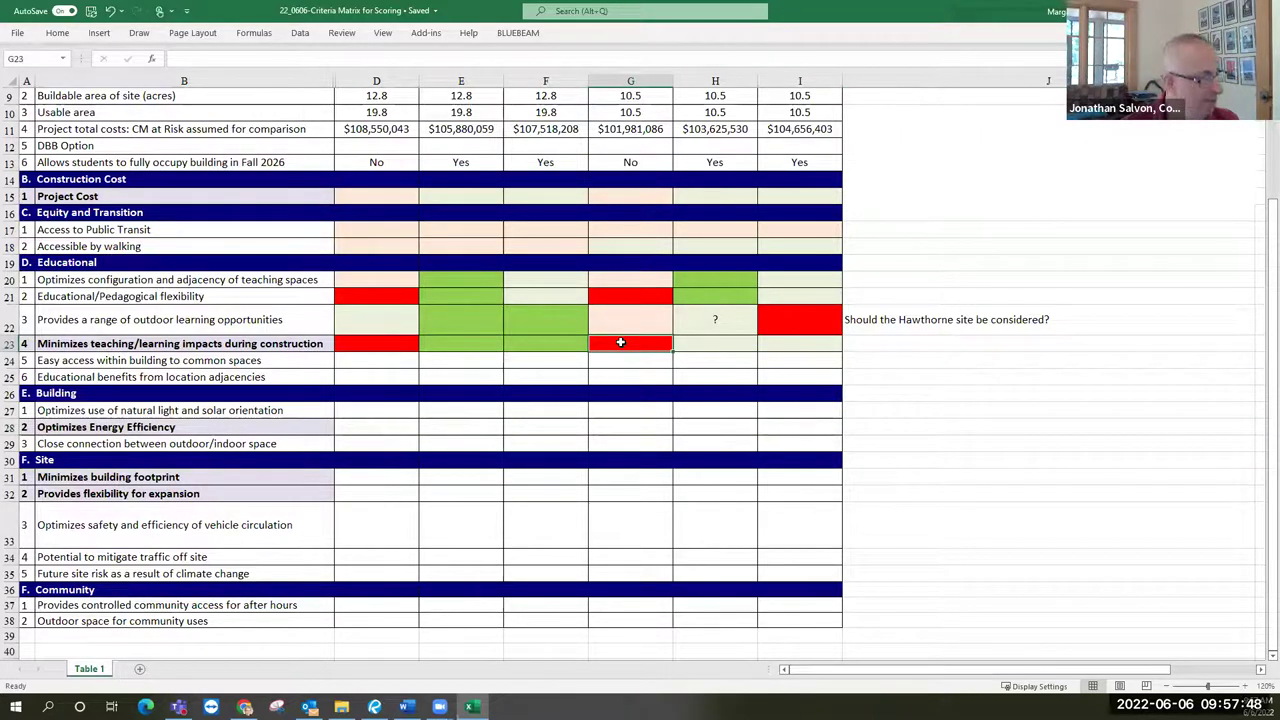
{"action": "left_click", "coordinate": [9, 360]}
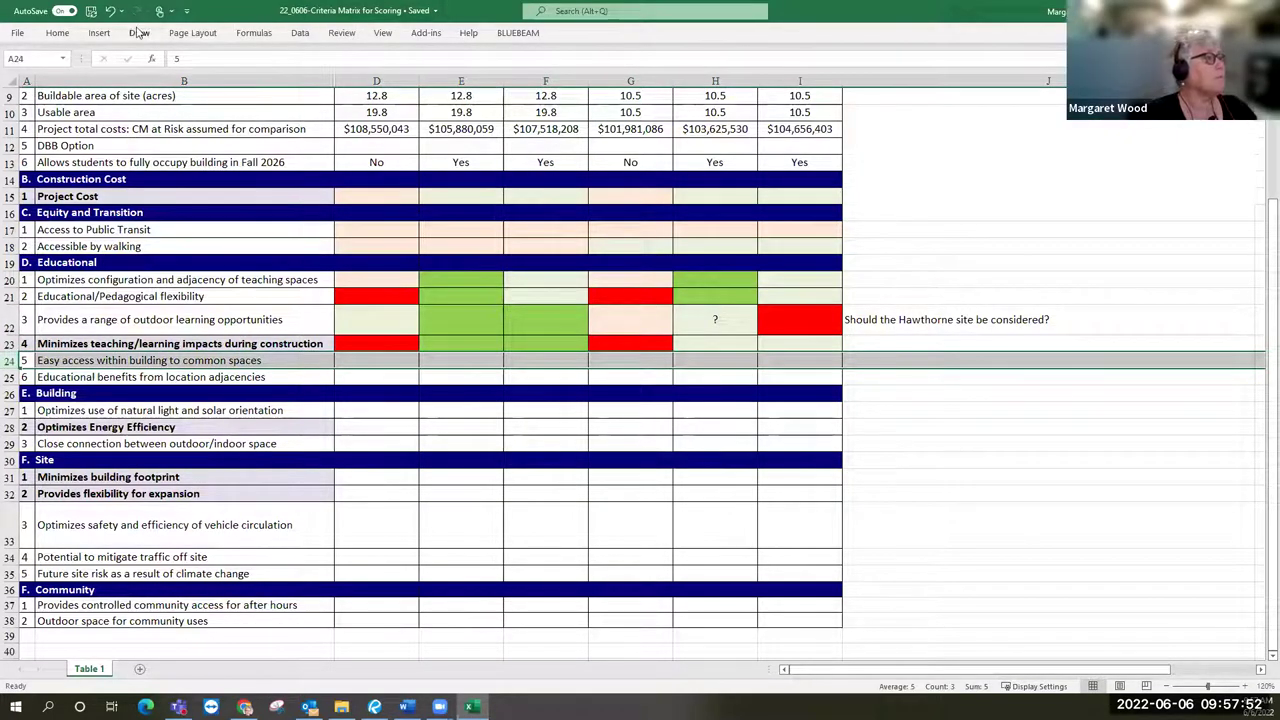
{"action": "left_click", "coordinate": [99, 32]}
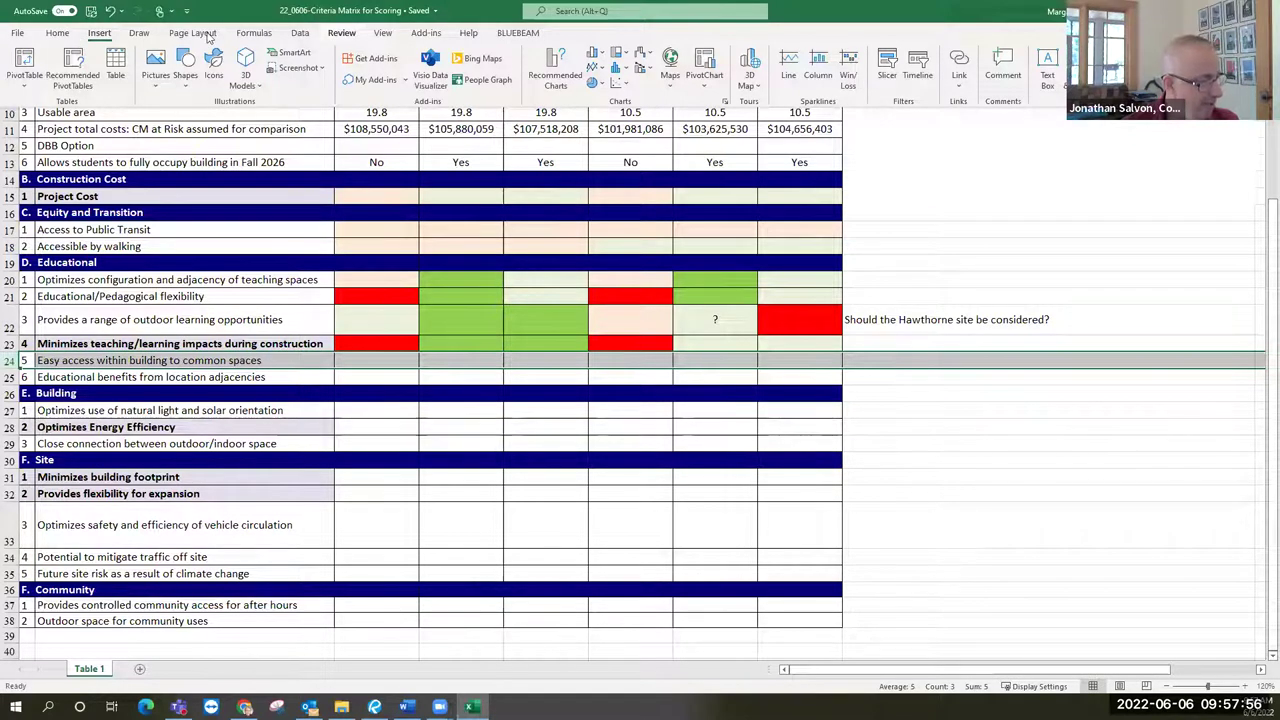
{"action": "key", "text": "ctrl+shift+plus"}
Copy the label "Minimizes teaching/learning impacts during construction" from B23 into B24 of the new row.
{"action": "left_click", "coordinate": [264, 348]}
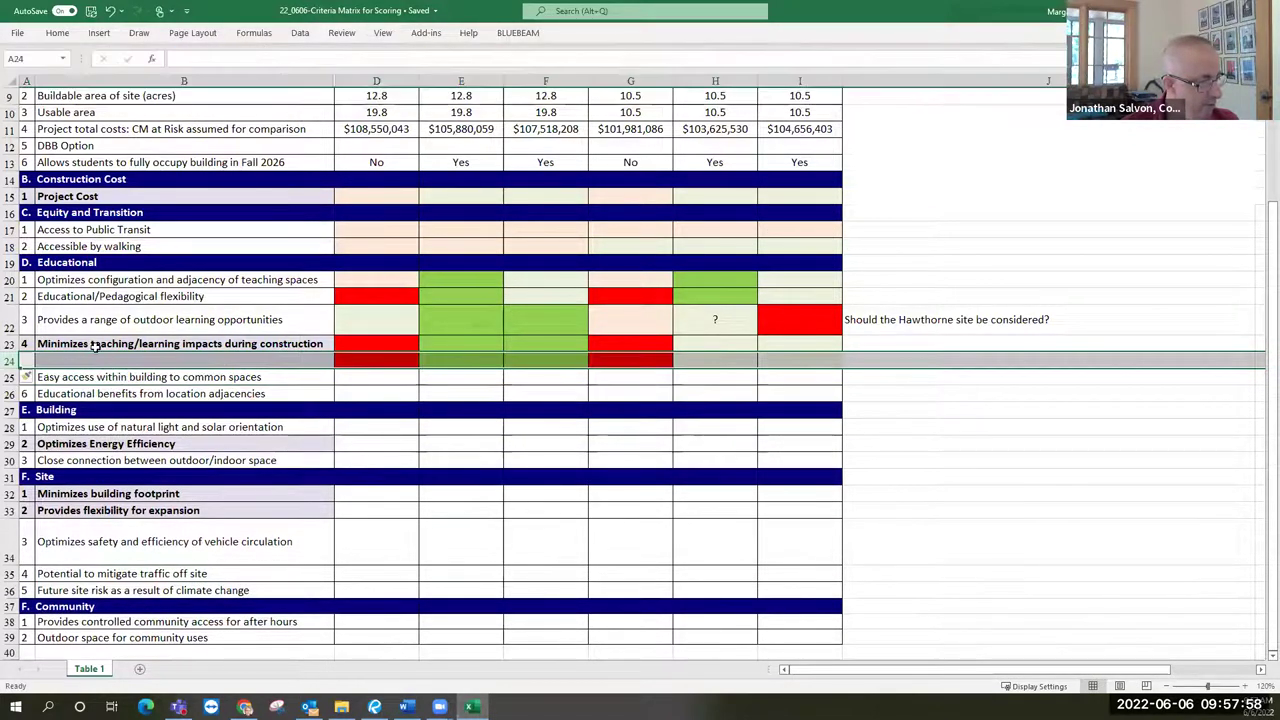
{"action": "key", "text": "ctrl+c"}
{"action": "key", "text": "Down"}
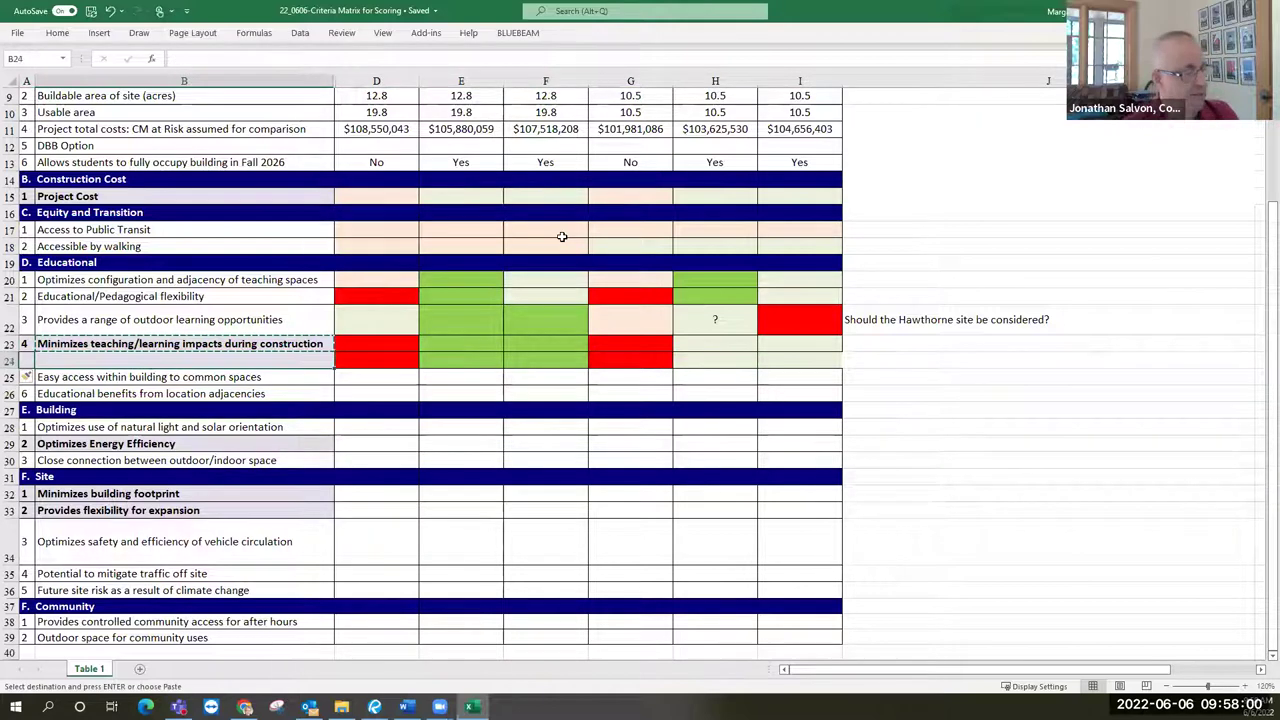
{"action": "key", "text": "ctrl+v"}
Rename the criterion in B23 as "Minimizes duration".
{"action": "key", "text": "Up"}
{"action": "type", "text": "Mini"}
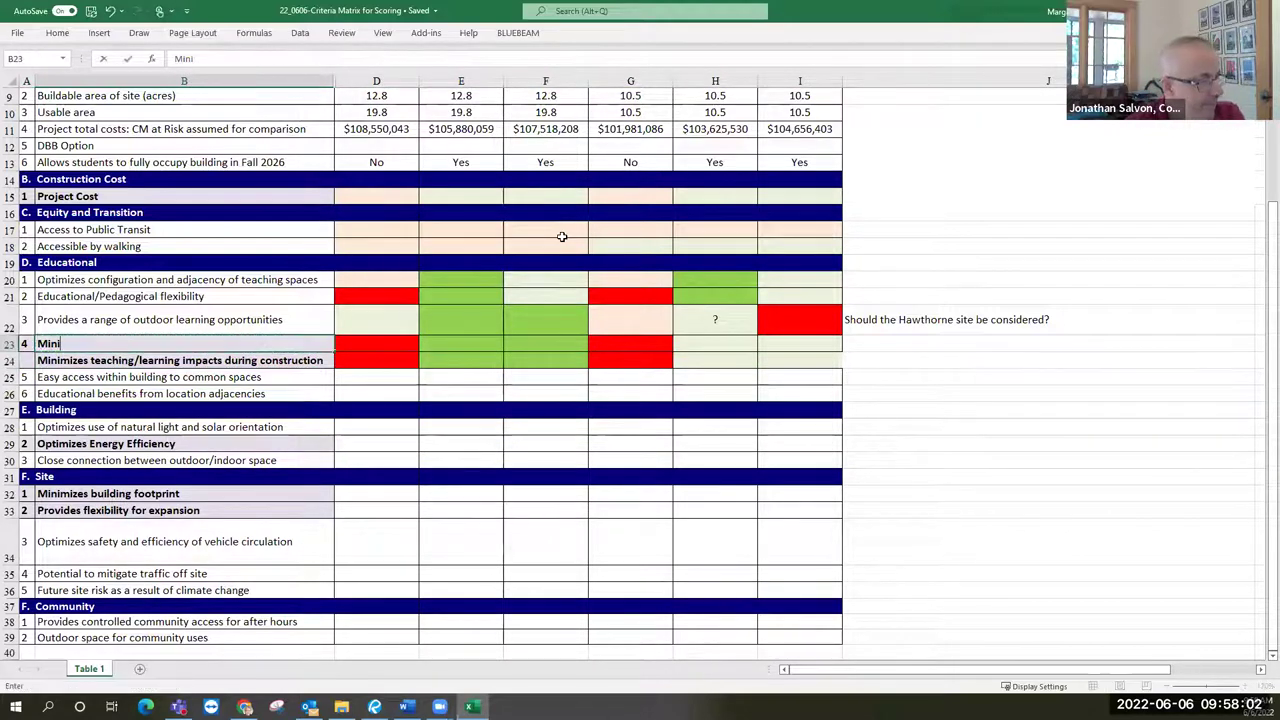
{"action": "type", "text": "mizes duration"}
{"action": "key", "text": "Return"}
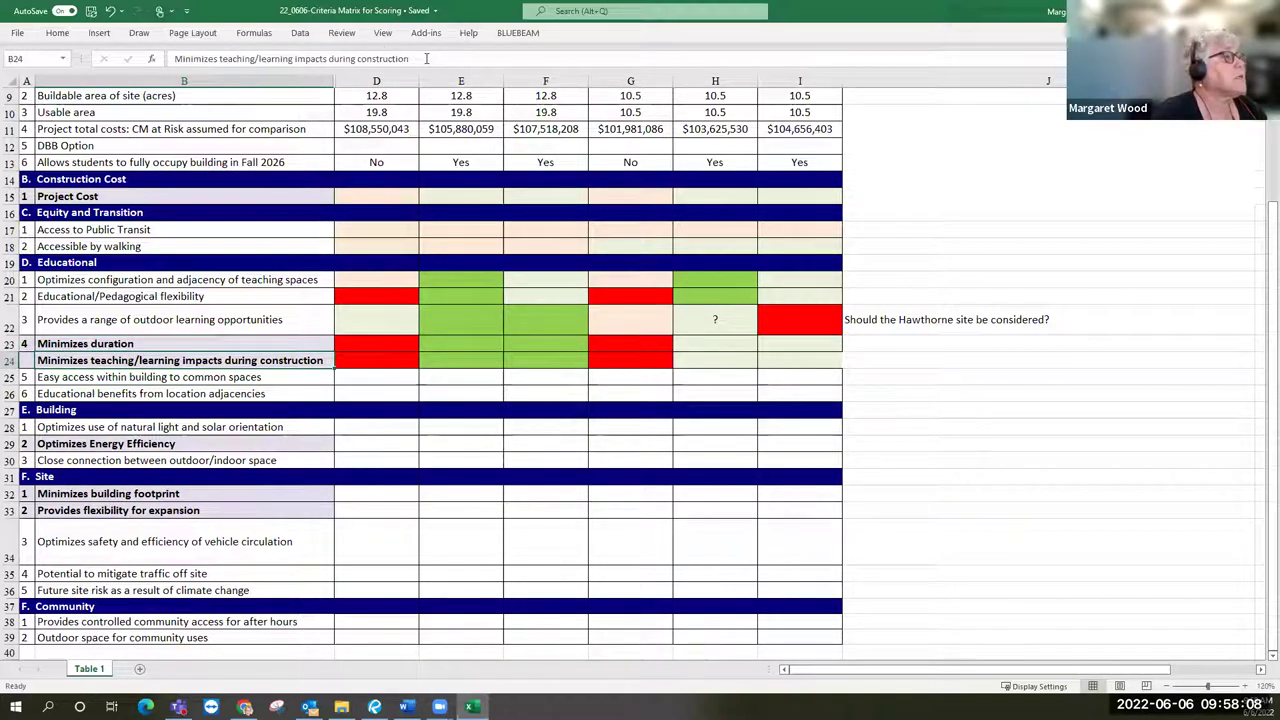
{"action": "left_click", "coordinate": [421, 391]}
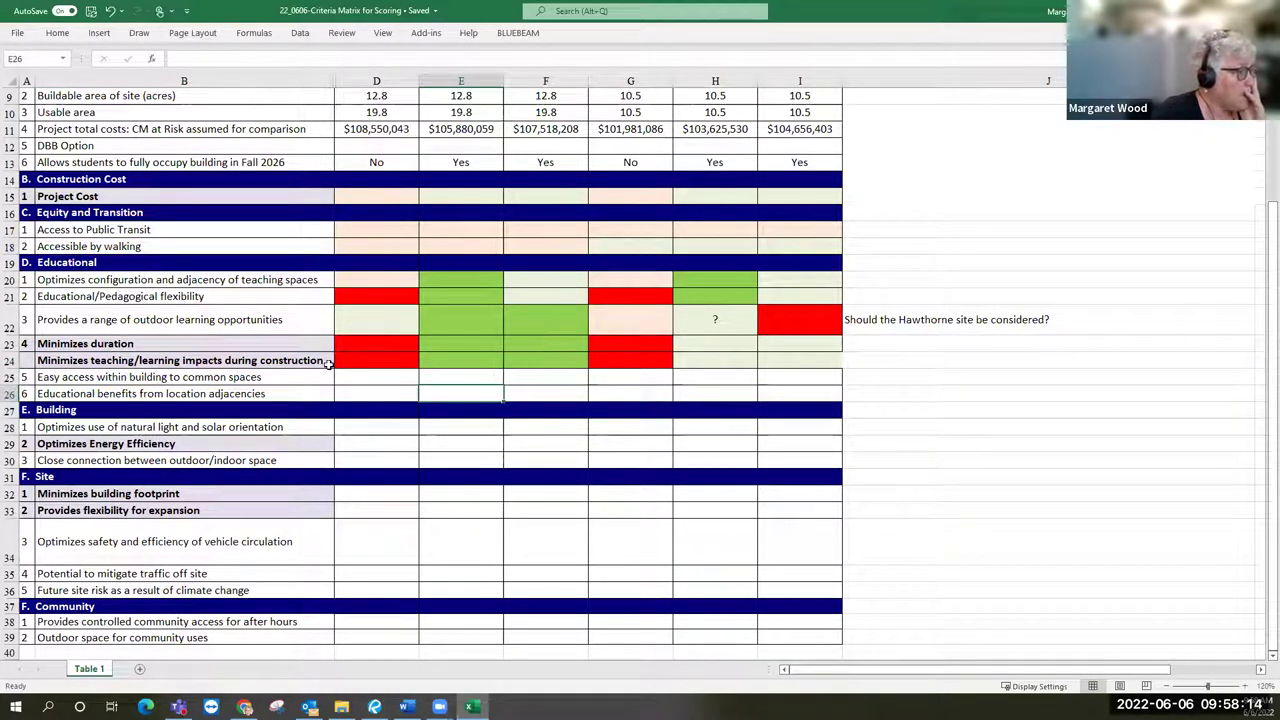
Number the Educational criteria in A24, A25 and A26 as 5, 6 and 7.
{"action": "left_click", "coordinate": [24, 362]}
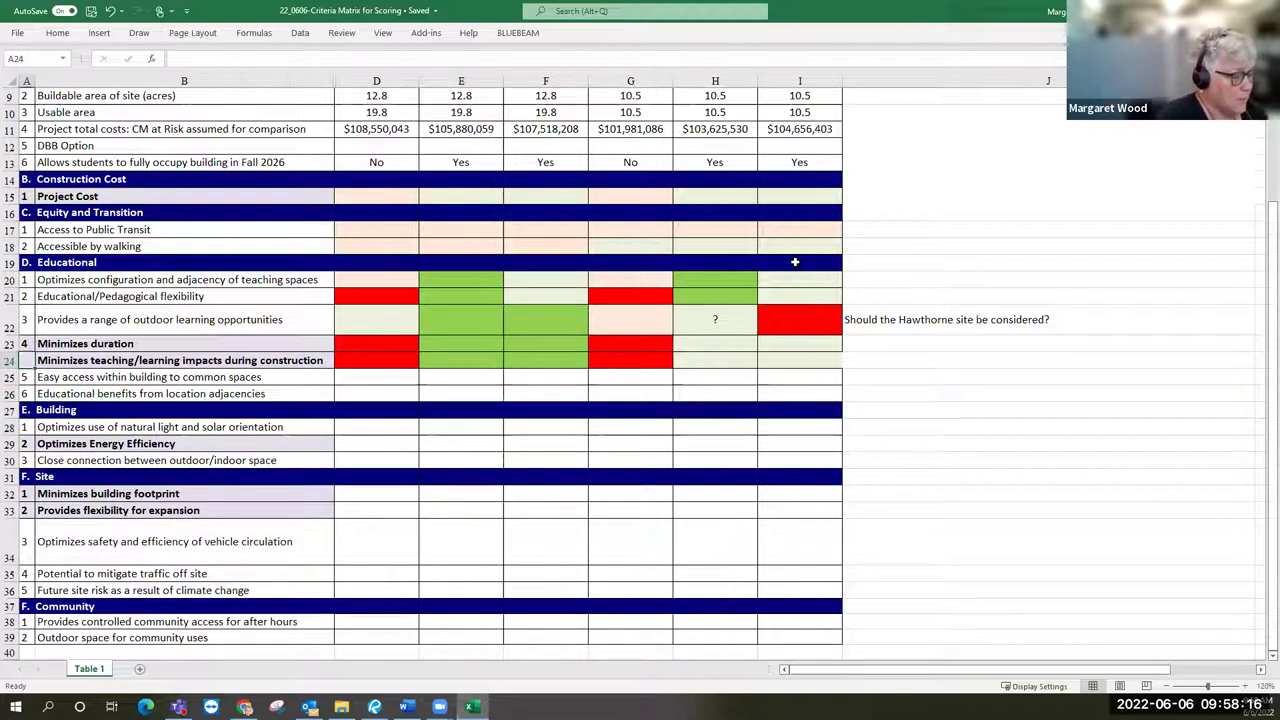
{"action": "type", "text": "5"}
{"action": "key", "text": "Return"}
{"action": "type", "text": "6"}
{"action": "key", "text": "Return"}
{"action": "type", "text": "7"}
{"action": "key", "text": "Up"}
{"action": "key", "text": "Up"}
{"action": "key", "text": "Up"}
{"action": "key", "text": "Up"}
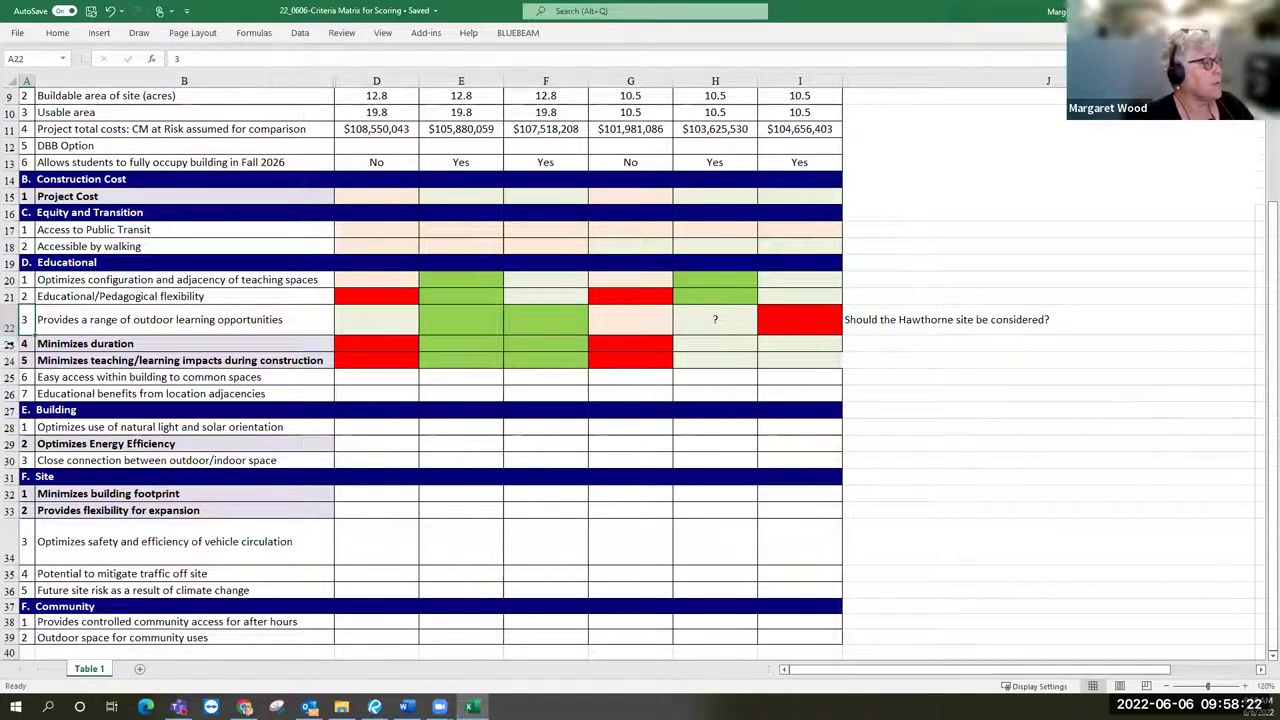
Copy the Not favorable rating from G24 to H24 and I24 in the teaching/learning impacts row.
{"action": "left_click", "coordinate": [9, 343]}
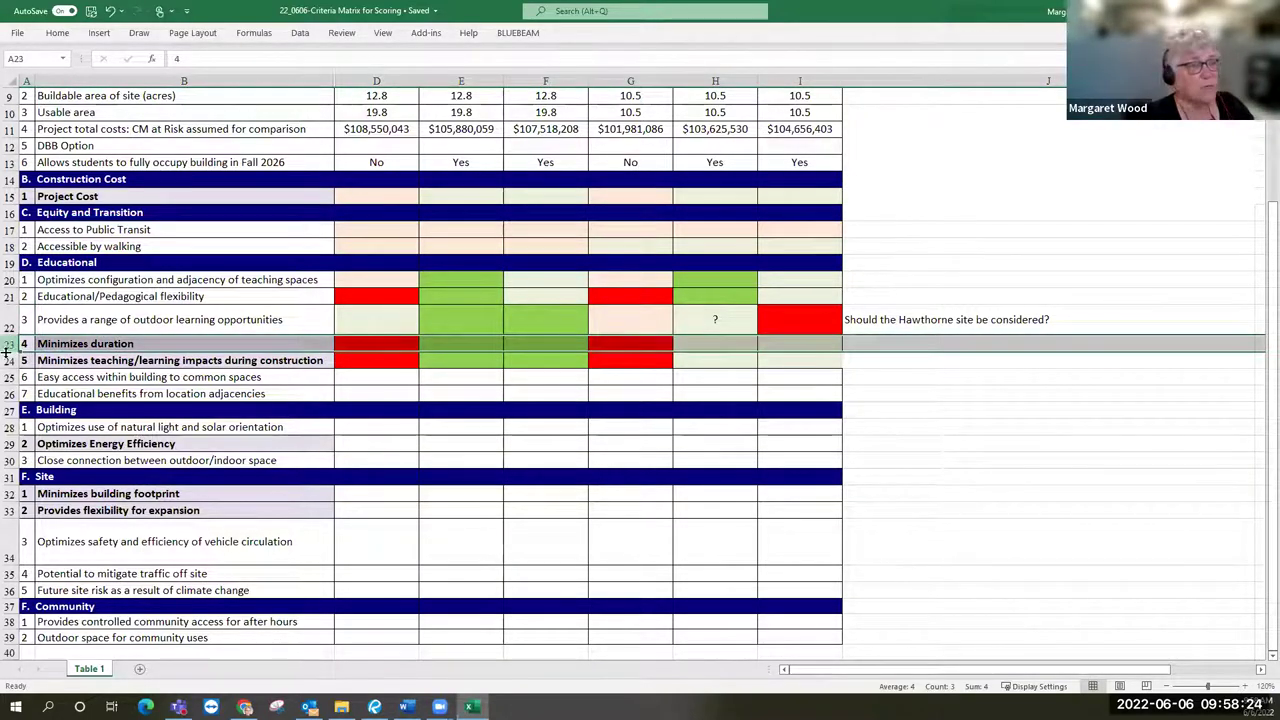
{"action": "left_click", "coordinate": [9, 360]}
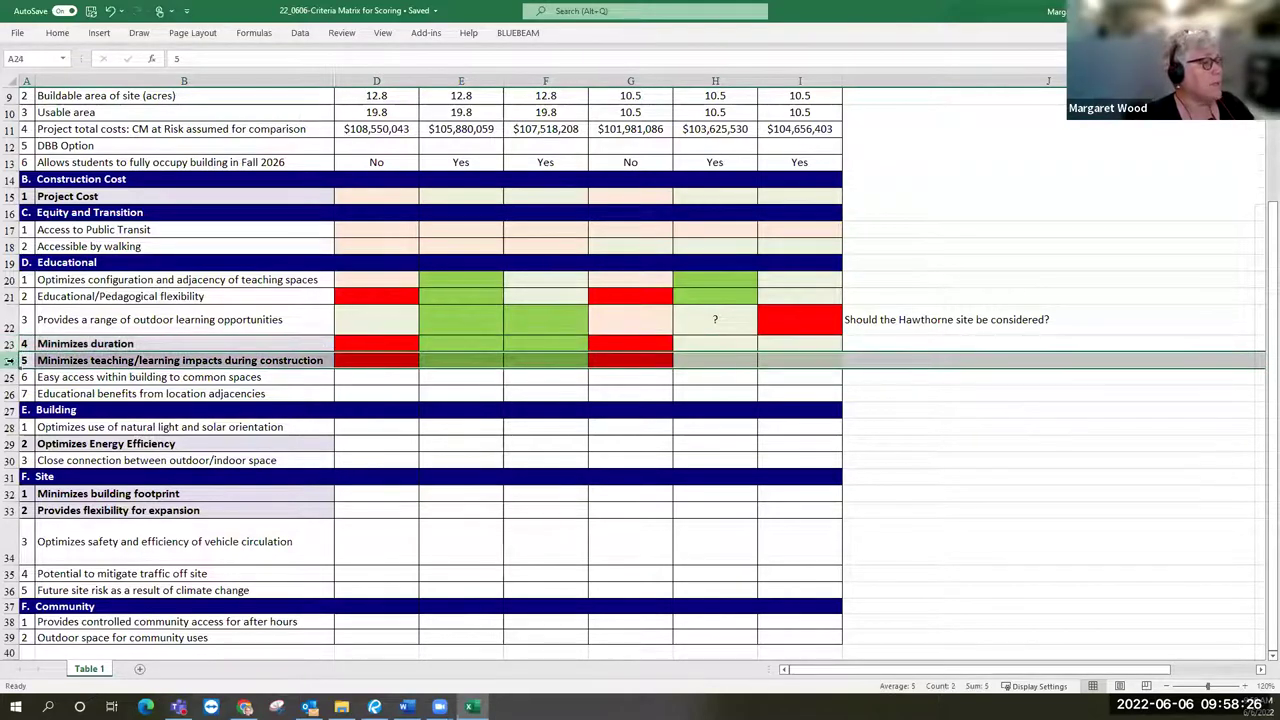
{"action": "left_click", "coordinate": [630, 358]}
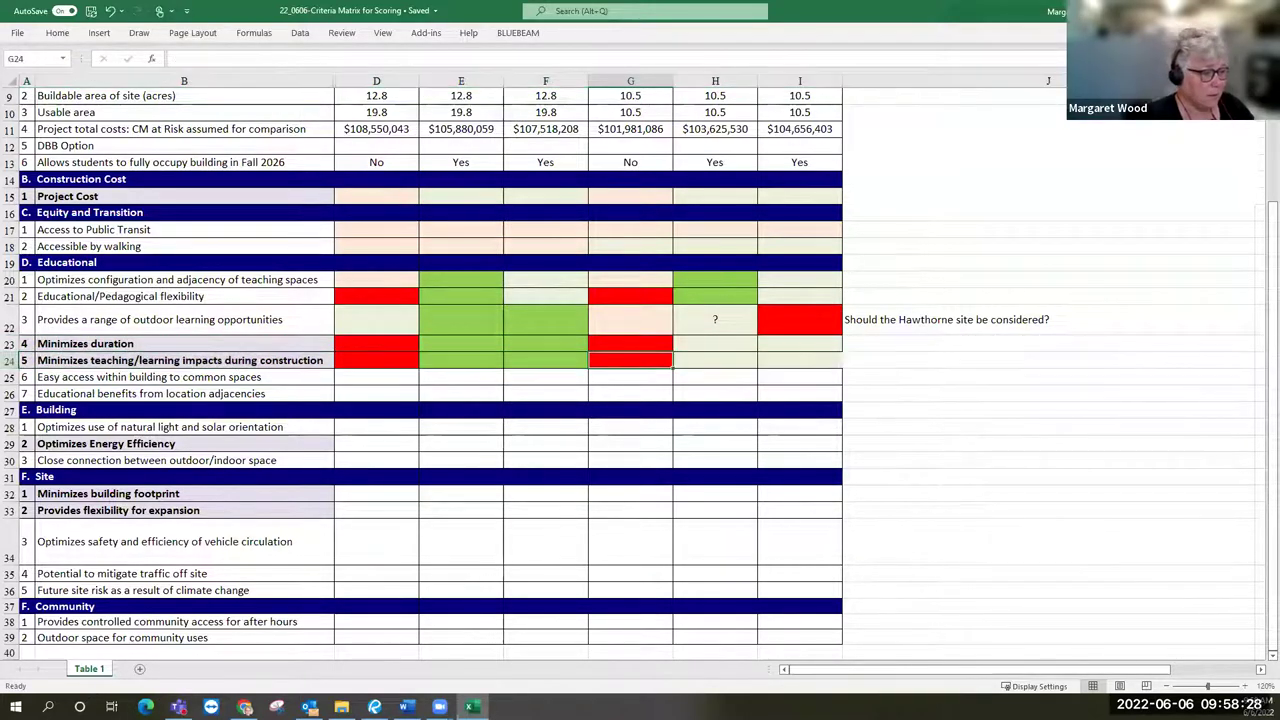
{"action": "key", "text": "ctrl+c"}
{"action": "key", "text": "Right"}
{"action": "key", "text": "ctrl+v"}
{"action": "key", "text": "Right"}
{"action": "key", "text": "ctrl+v"}
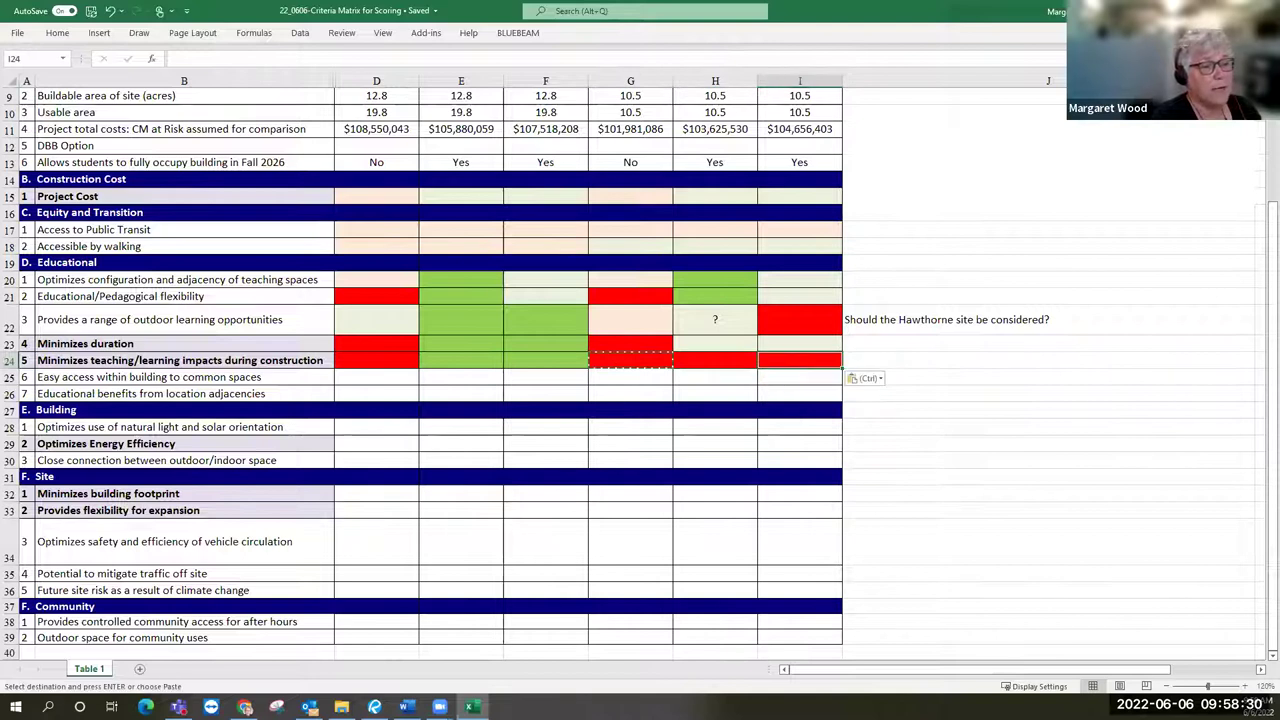
{"action": "key", "text": "Escape"}
{"action": "key", "text": "Down"}
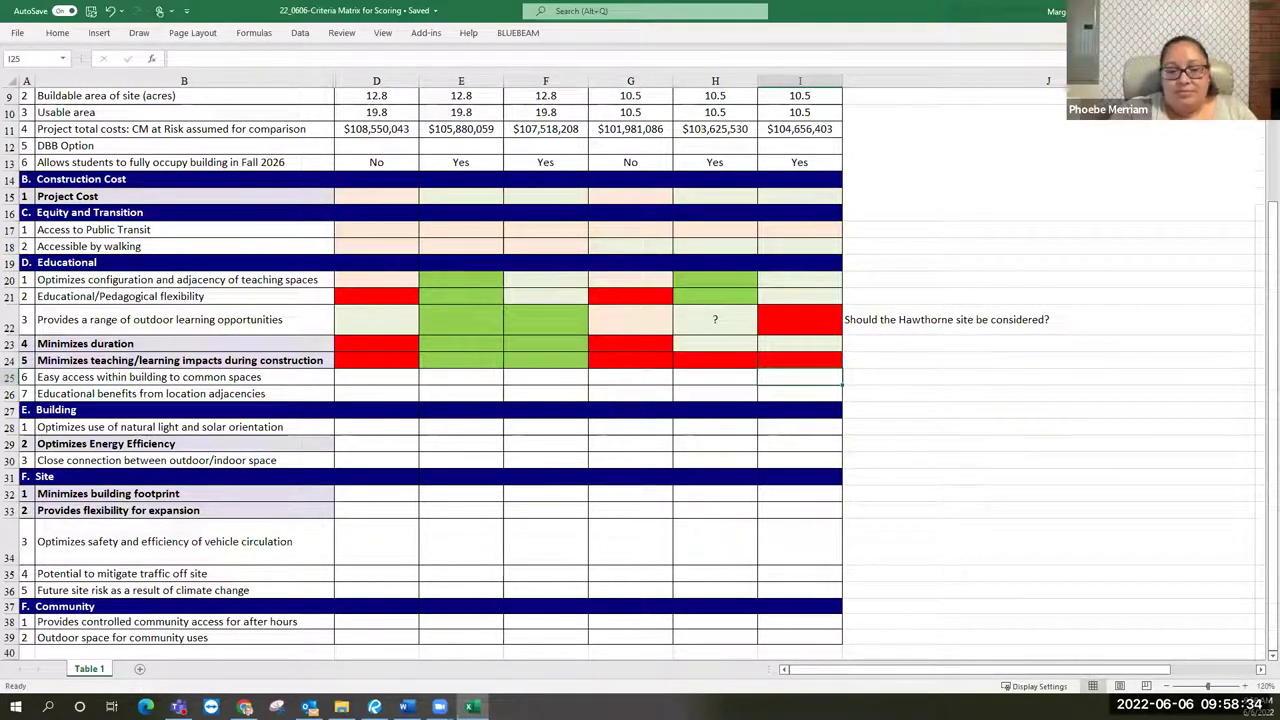
{"action": "key", "text": "Up"}
{"action": "key", "text": "Up"}
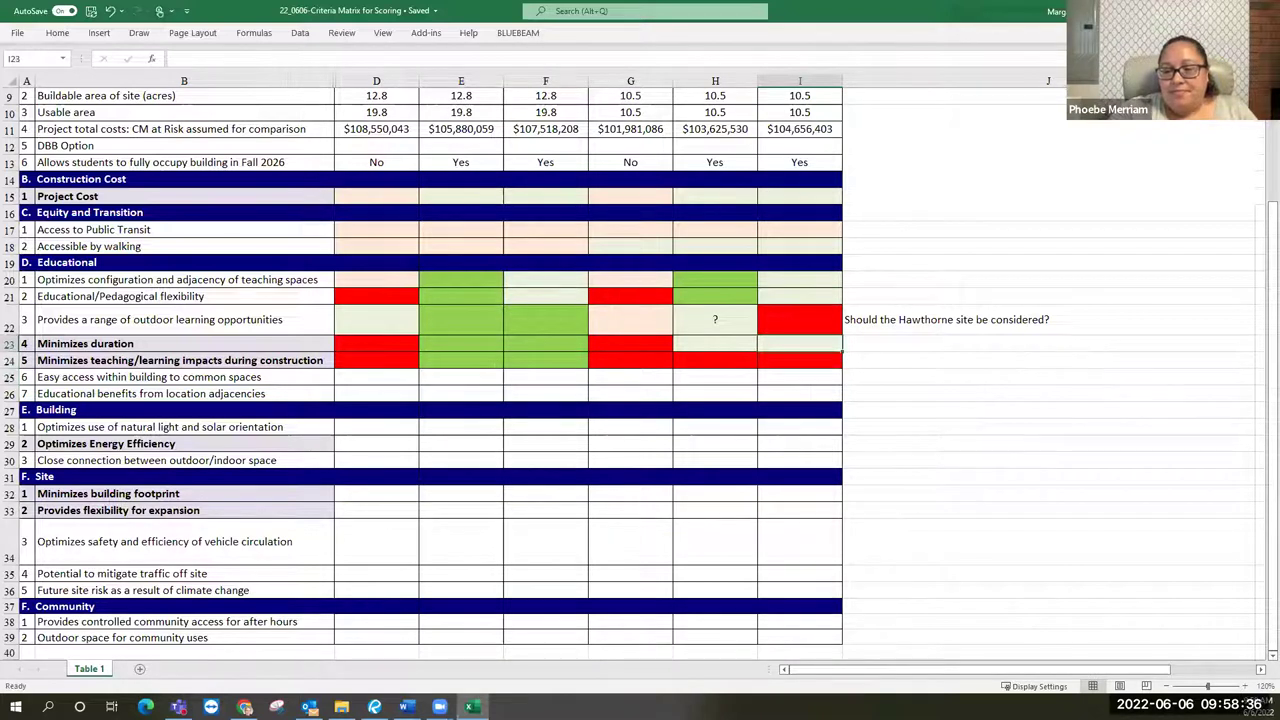
{"action": "left_click", "coordinate": [752, 346]}
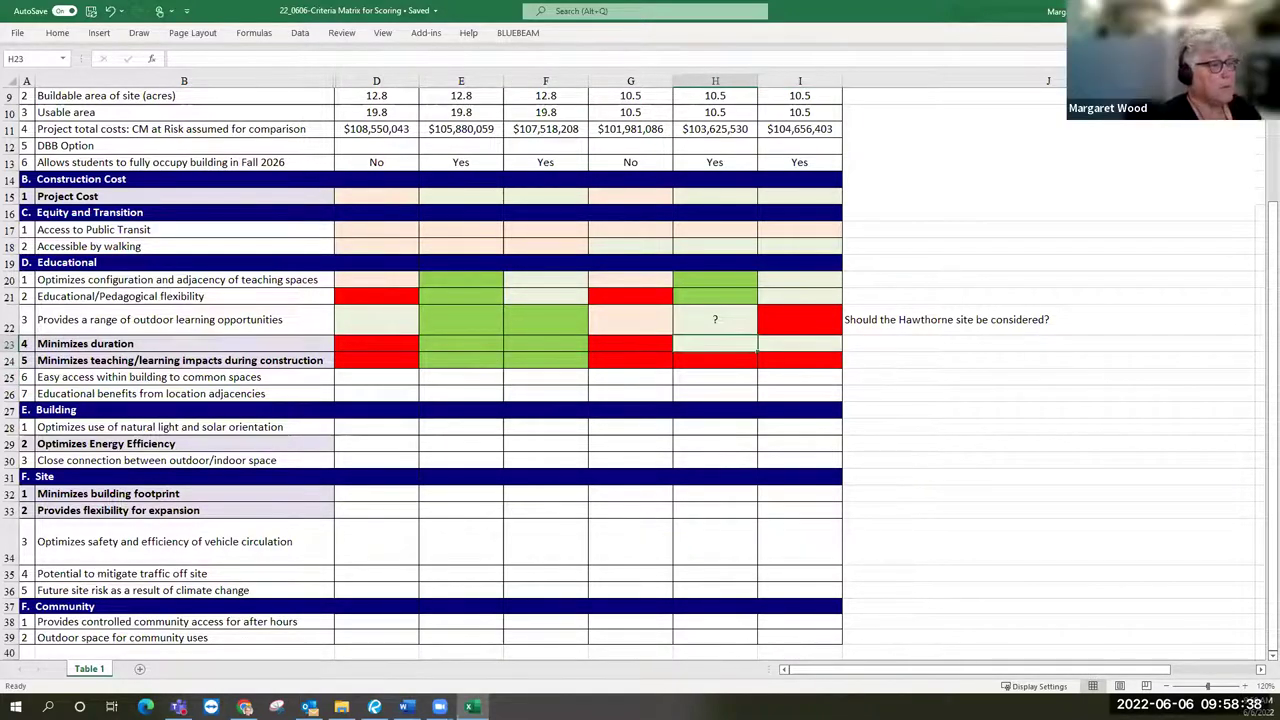
{"action": "key", "text": "Down"}
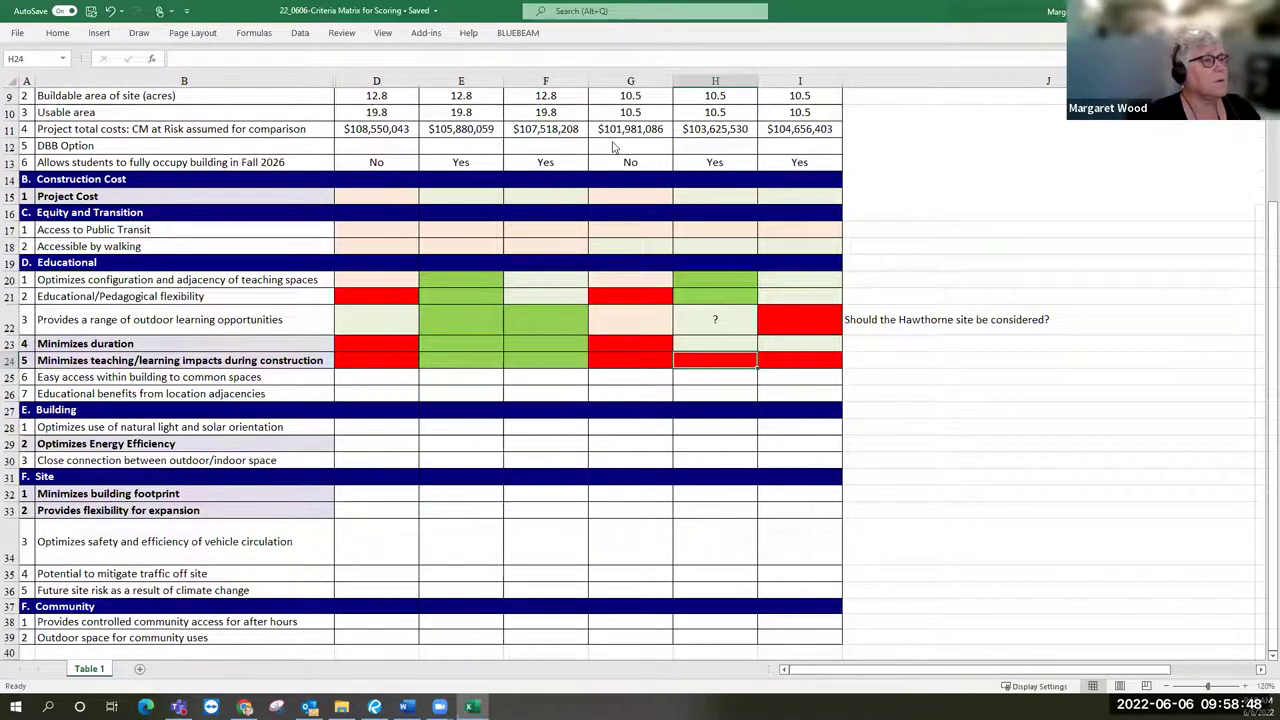
{"action": "left_click_drag", "start_coordinate": [510, 80], "coordinate": [545, 80]}
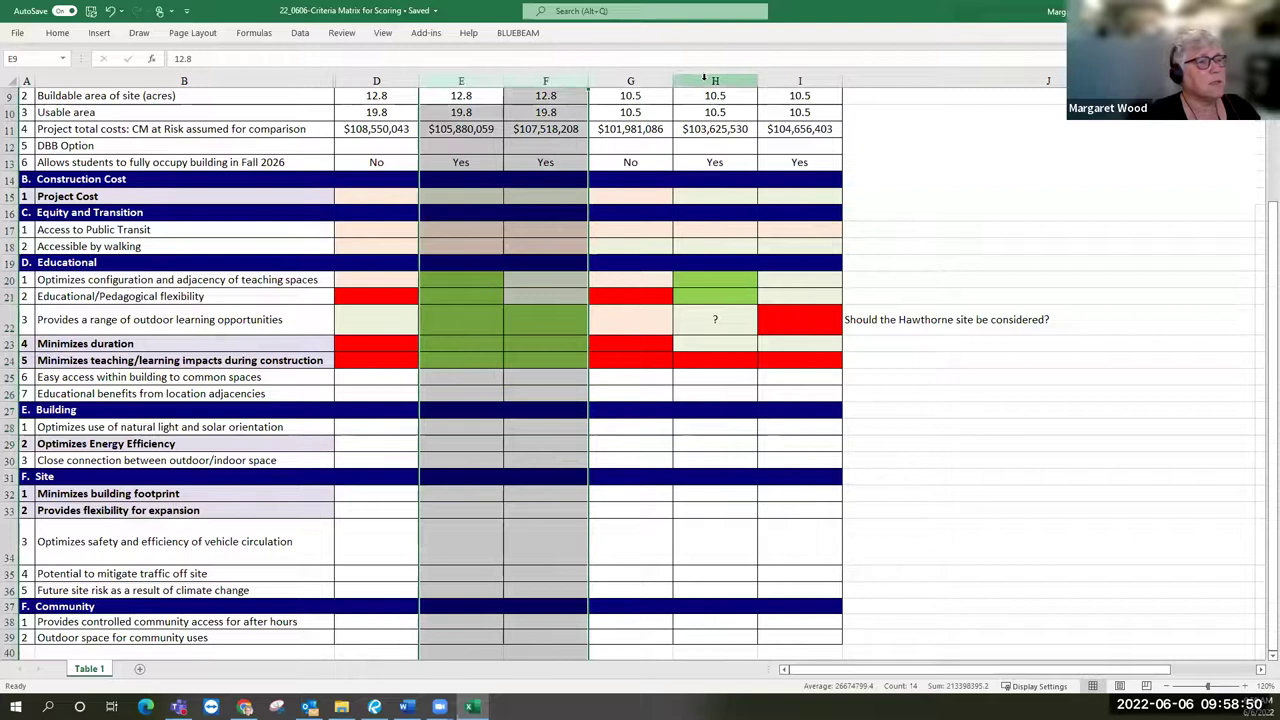
{"action": "left_click_drag", "start_coordinate": [703, 78], "coordinate": [786, 80]}
{"action": "left_click", "coordinate": [713, 380]}
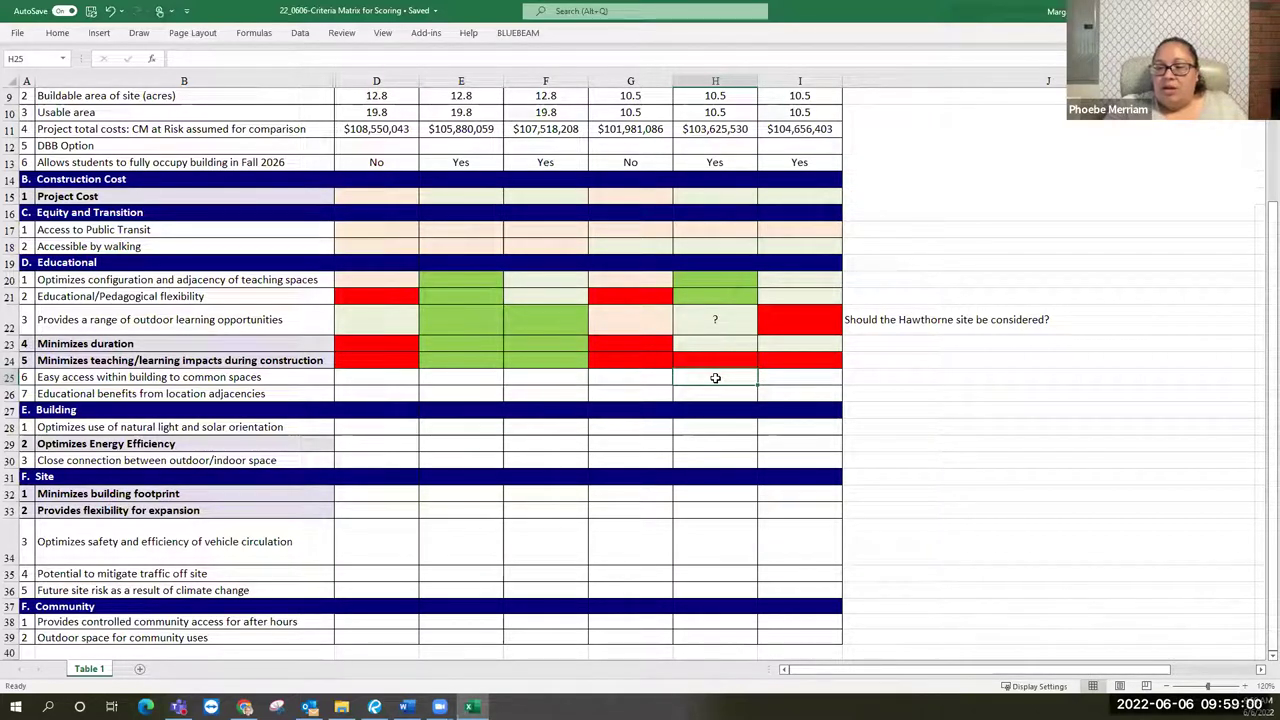
Copy the Not favorable rating from G23 to H23 and I23 in the "Minimizes duration" row.
{"action": "left_click", "coordinate": [657, 341]}
{"action": "key", "text": "ctrl+c"}
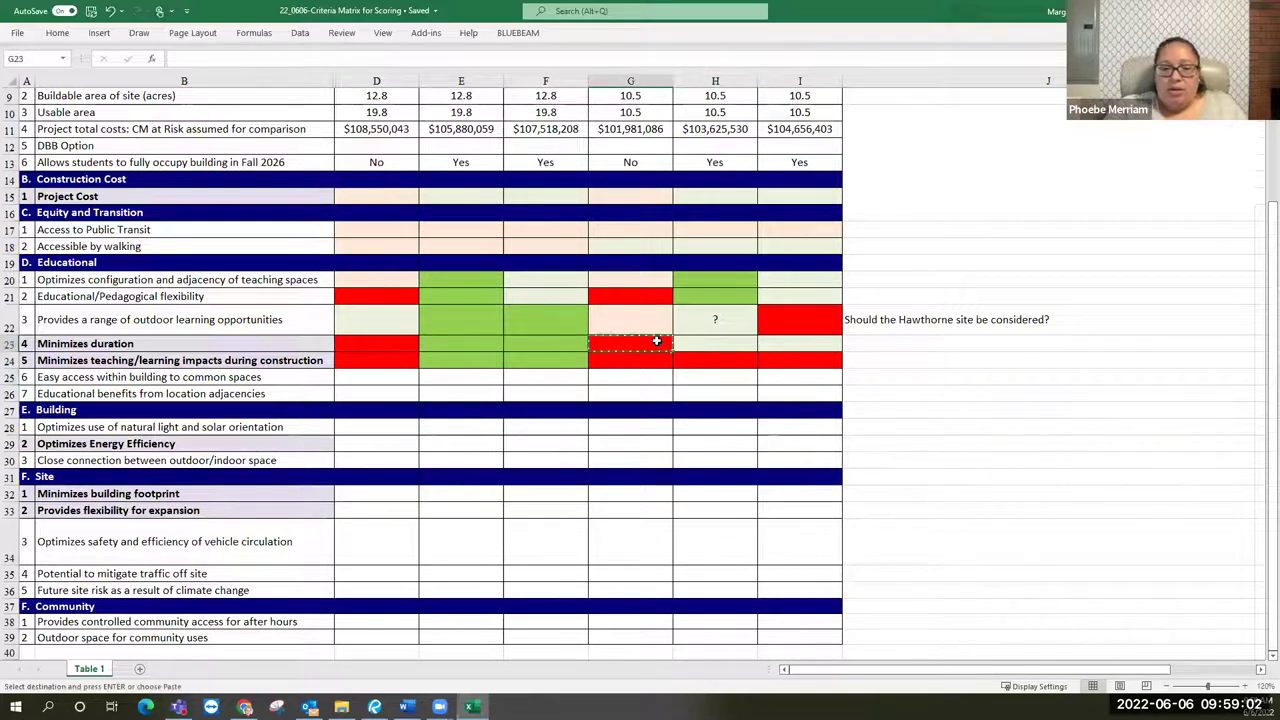
{"action": "key", "text": "Right"}
{"action": "key", "text": "ctrl+v"}
{"action": "key", "text": "Right"}
{"action": "key", "text": "ctrl+v"}
{"action": "key", "text": "Escape"}
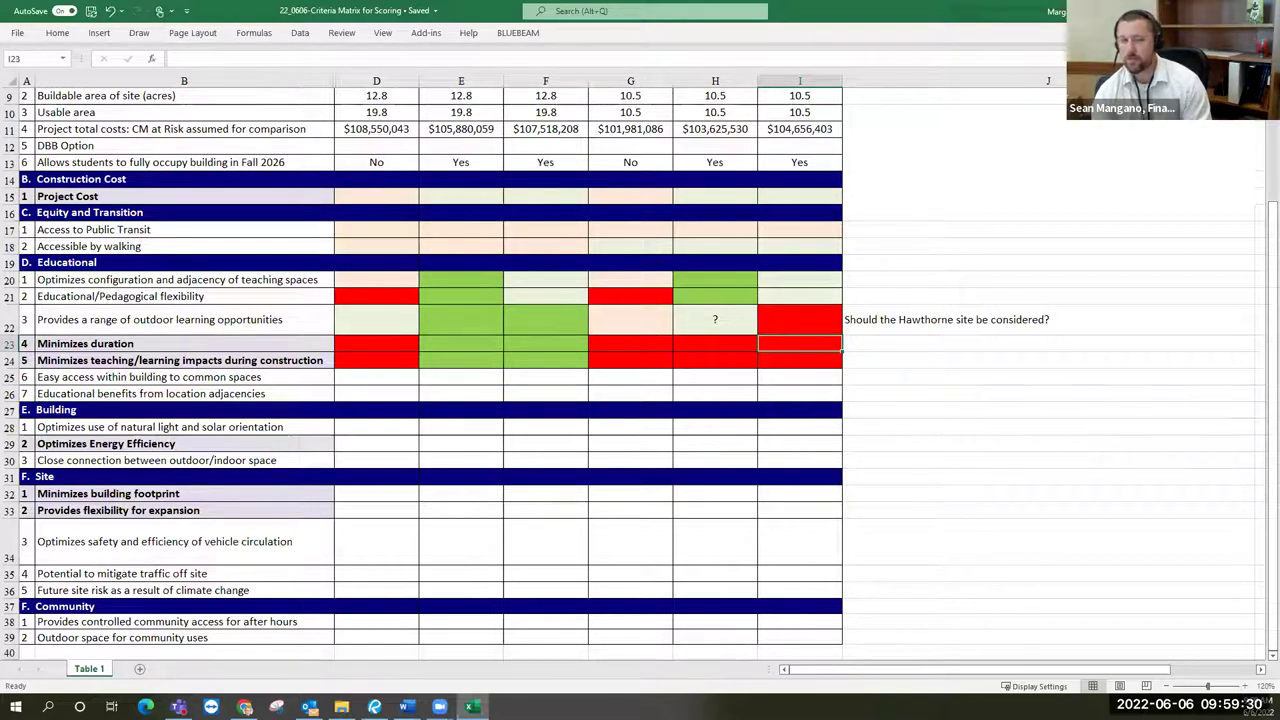
Switch to the 22_0603-Phasing Diagrams PDF in Bluebeam Revu and show page 13, Wildwood Site New School Phase 2.
{"action": "key", "text": "alt+Tab"}
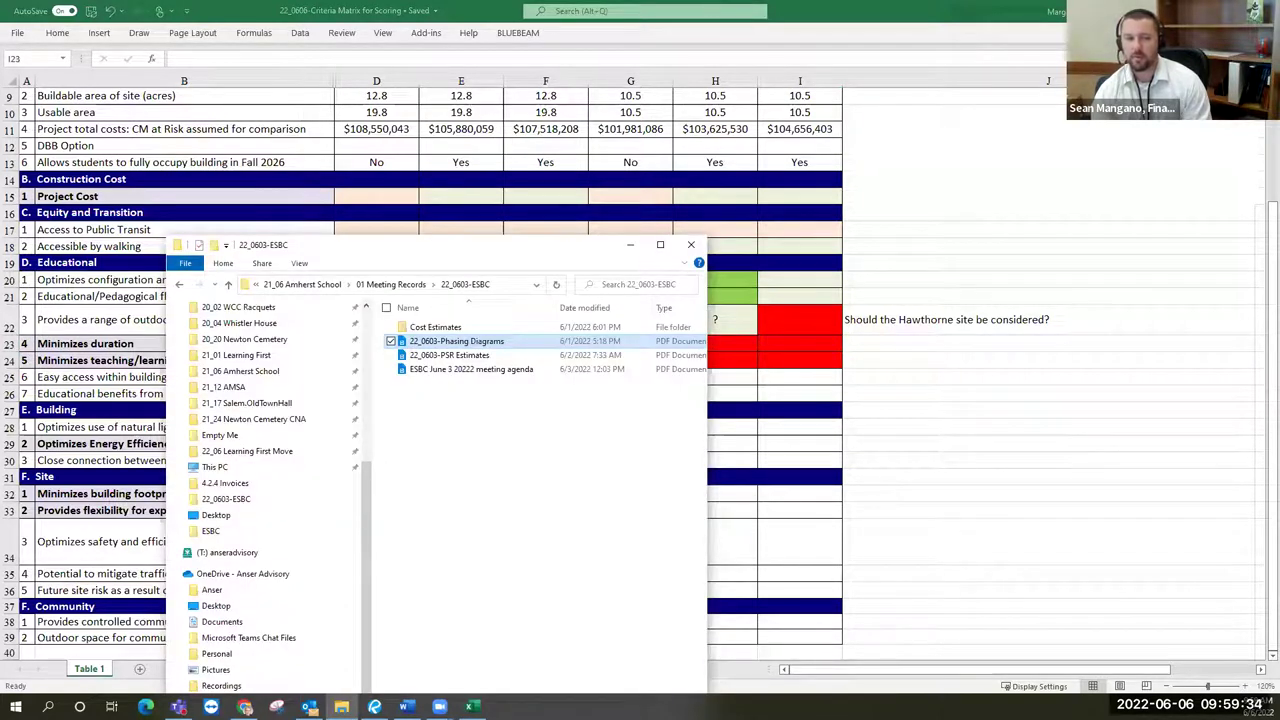
{"action": "key", "text": "alt+Tab"}
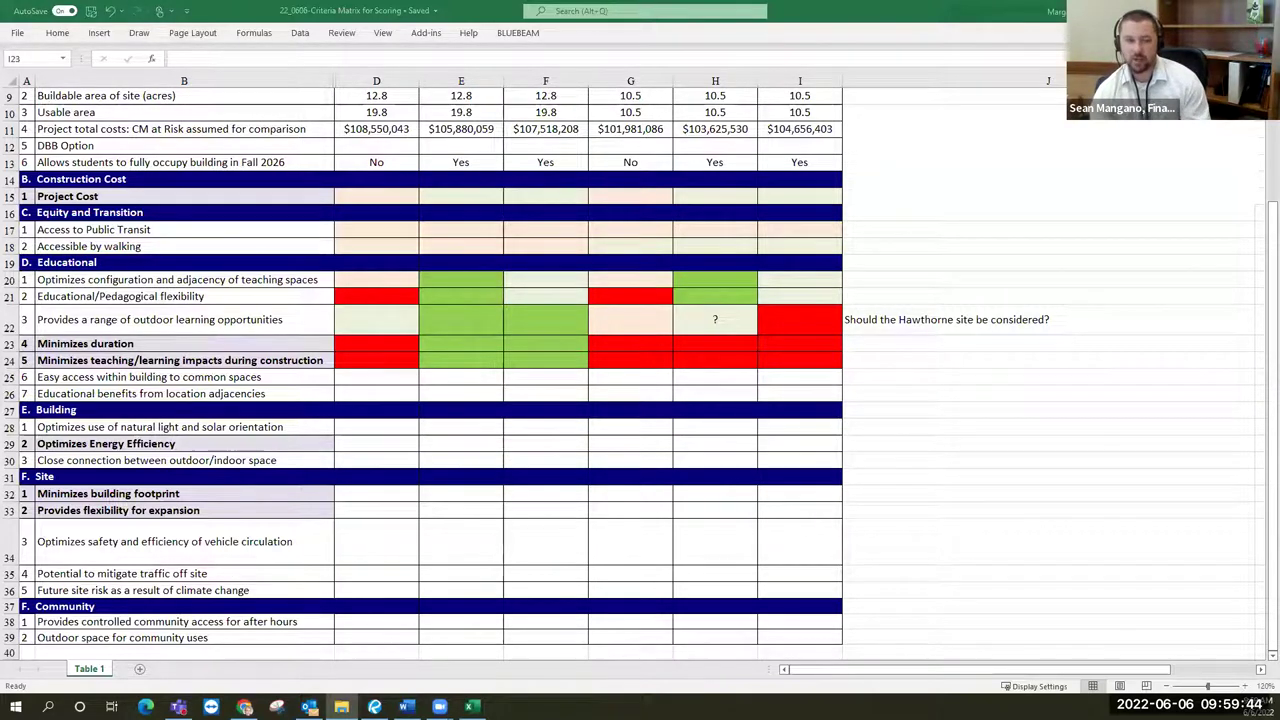
{"action": "key", "text": "alt+Tab"}
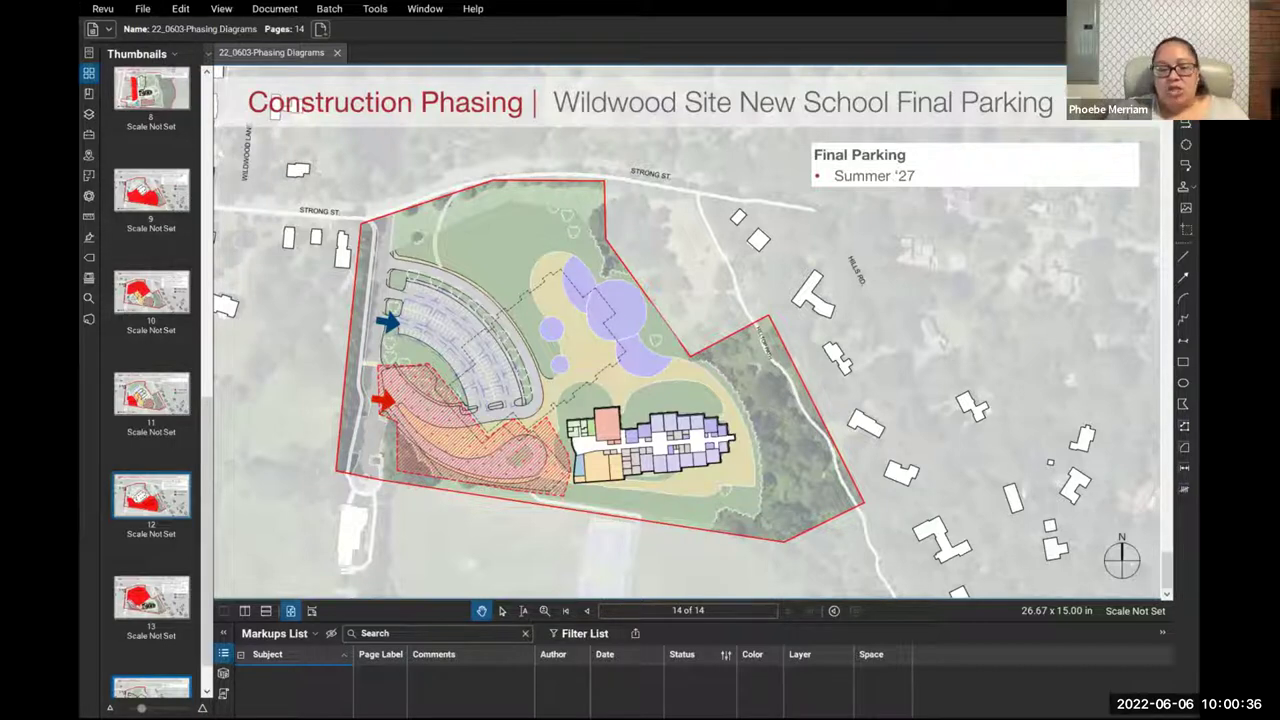
{"action": "left_click", "coordinate": [153, 595]}
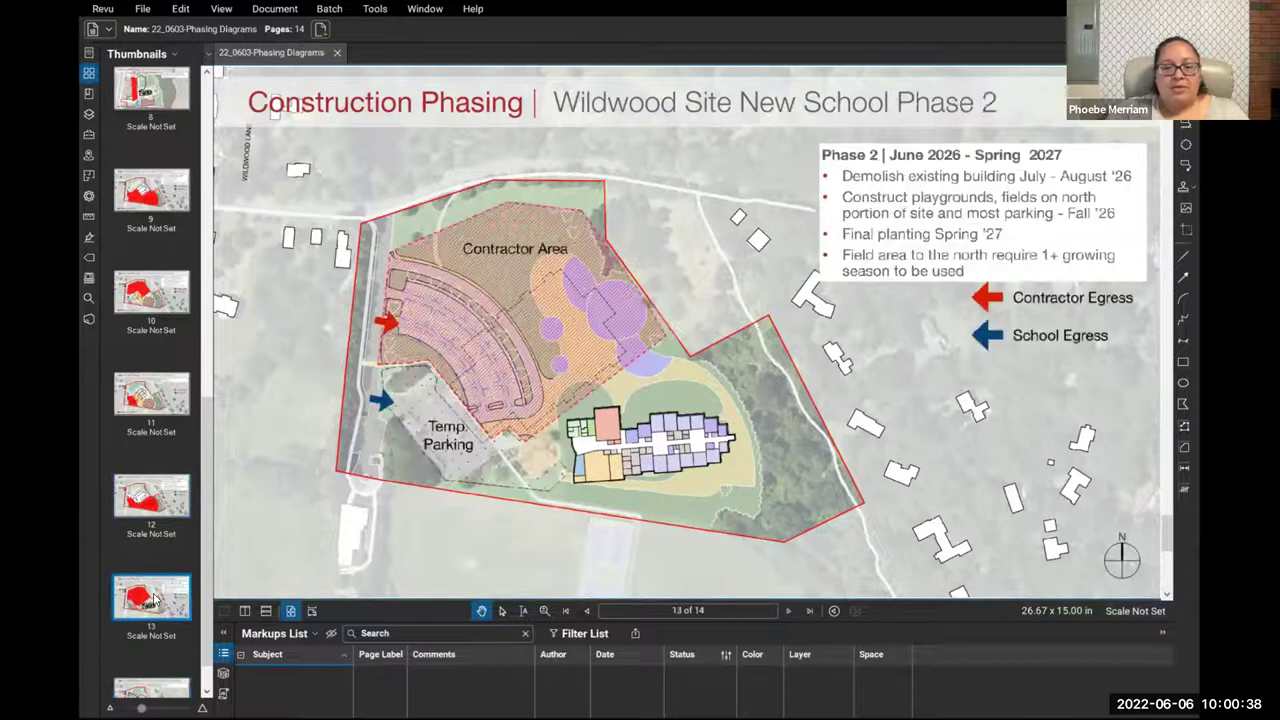